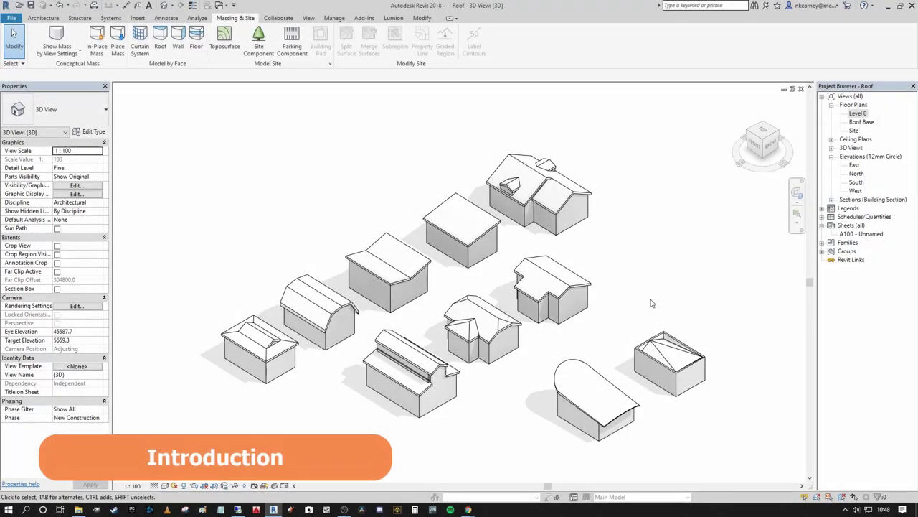
- Look over the example buildings in the 3D view to compare their different roof shapes
{"action": "middle_click_drag", "start_coordinate": [652, 303], "coordinate": [646, 276], "text": "shift"}
{"action": "middle_click_drag", "start_coordinate": [613, 316], "coordinate": [642, 290]}
{"action": "scroll", "coordinate": [608, 298], "scroll_direction": "up", "scroll_amount": 1}
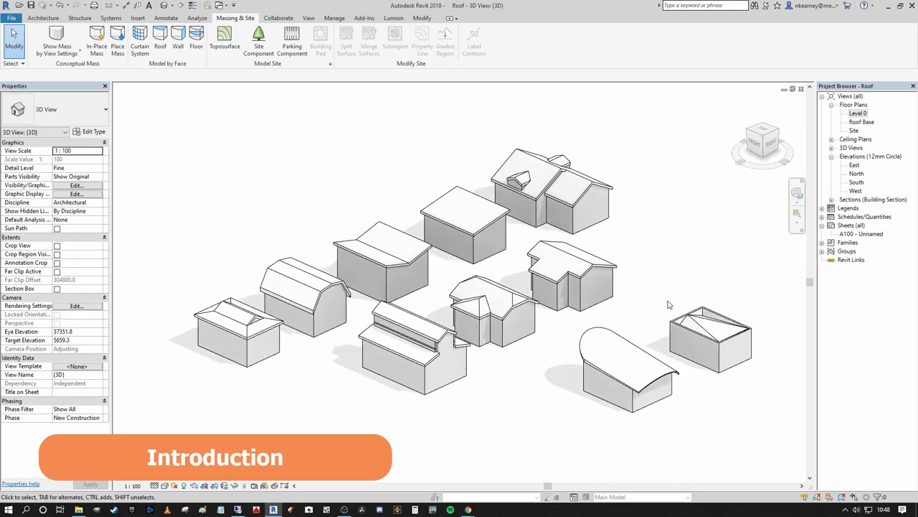
{"action": "middle_click_drag", "start_coordinate": [707, 208], "coordinate": [664, 208]}
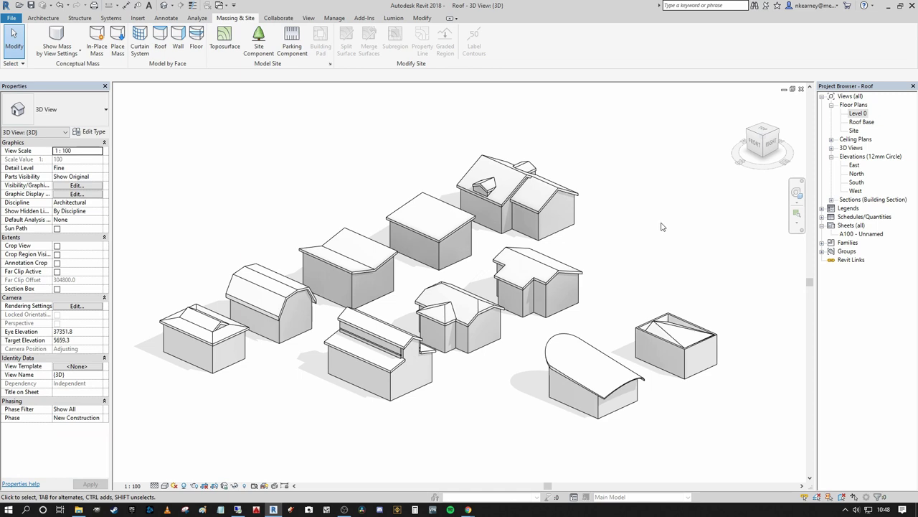
{"action": "mouse_move", "coordinate": [706, 423]}
{"action": "middle_mouse_down"}
{"action": "mouse_move", "coordinate": [730, 425]}
{"action": "mouse_move", "coordinate": [706, 438]}
{"action": "middle_mouse_up"}
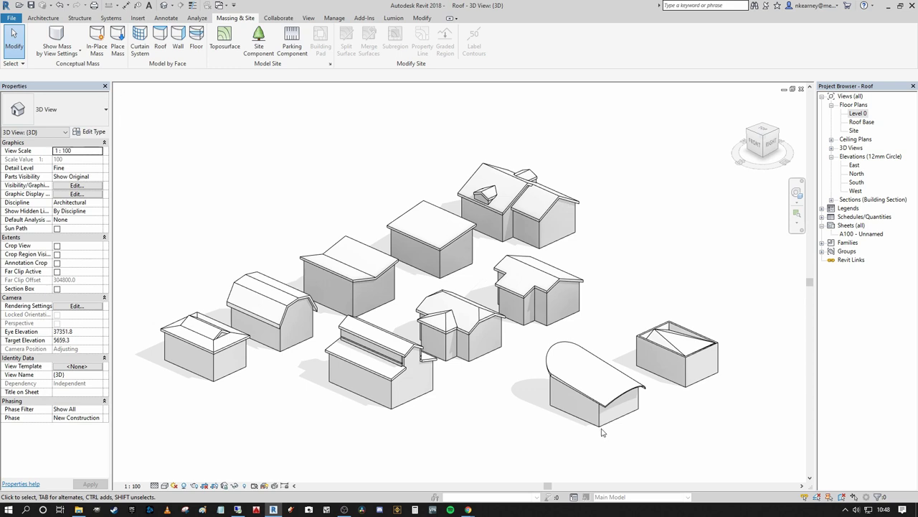
{"action": "middle_click_drag", "start_coordinate": [636, 314], "coordinate": [627, 296]}
{"action": "mouse_move", "coordinate": [409, 415]}
{"action": "middle_mouse_down"}
{"action": "mouse_move", "coordinate": [431, 412]}
{"action": "mouse_move", "coordinate": [440, 424]}
{"action": "mouse_move", "coordinate": [424, 420]}
{"action": "middle_mouse_up"}
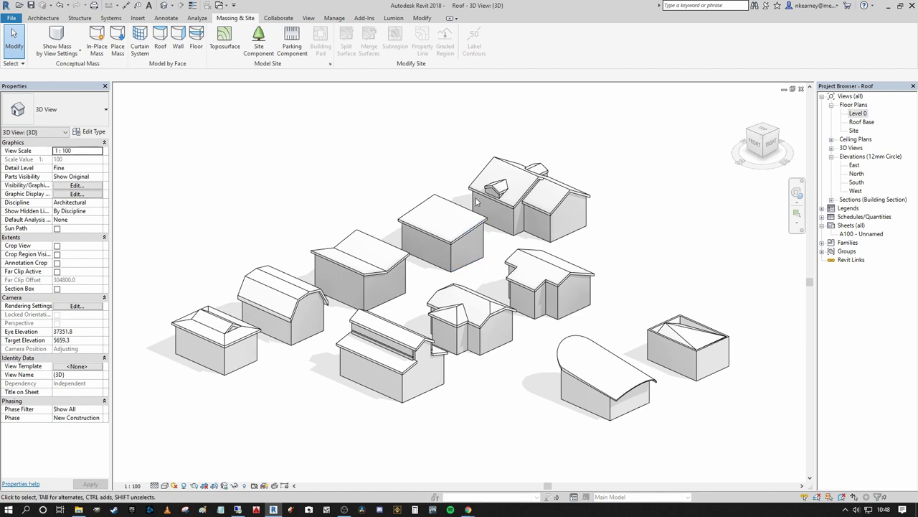
{"action": "mouse_move", "coordinate": [289, 208]}
{"action": "middle_mouse_down"}
{"action": "mouse_move", "coordinate": [340, 232]}
{"action": "mouse_move", "coordinate": [294, 222]}
{"action": "middle_mouse_up"}
{"action": "middle_click_drag", "start_coordinate": [357, 256], "coordinate": [303, 267]}
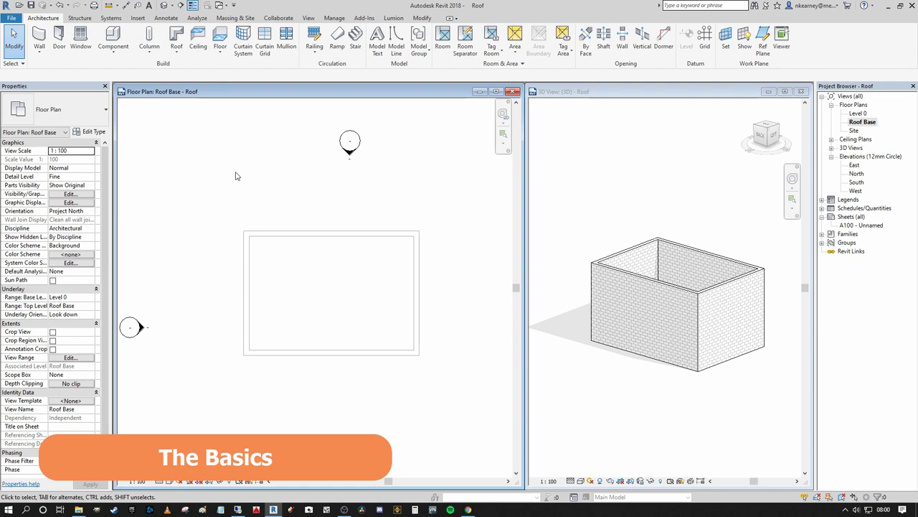
- Start a roof by footprint on the Roof Base plan and choose the Roof_Generic-400mm type
{"action": "middle_click_drag", "start_coordinate": [244, 200], "coordinate": [242, 203]}
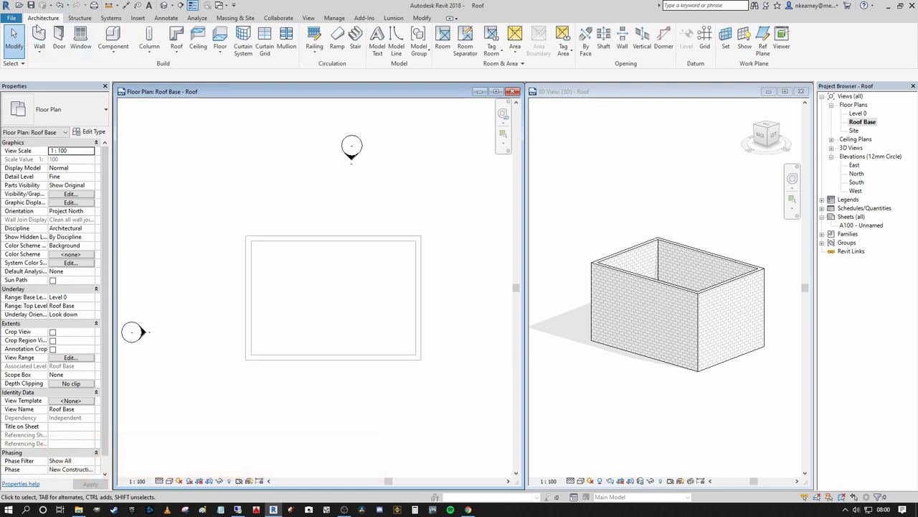
{"action": "left_click", "coordinate": [179, 50]}
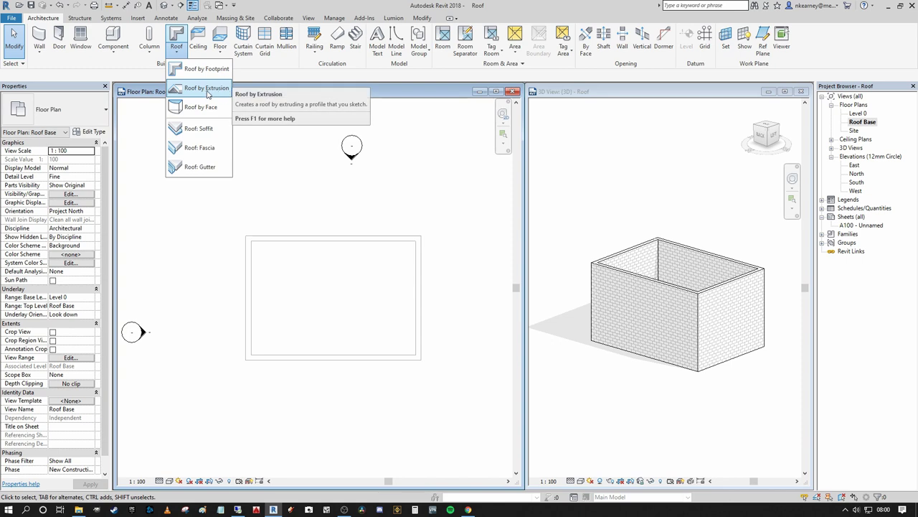
{"action": "left_click", "coordinate": [281, 135]}
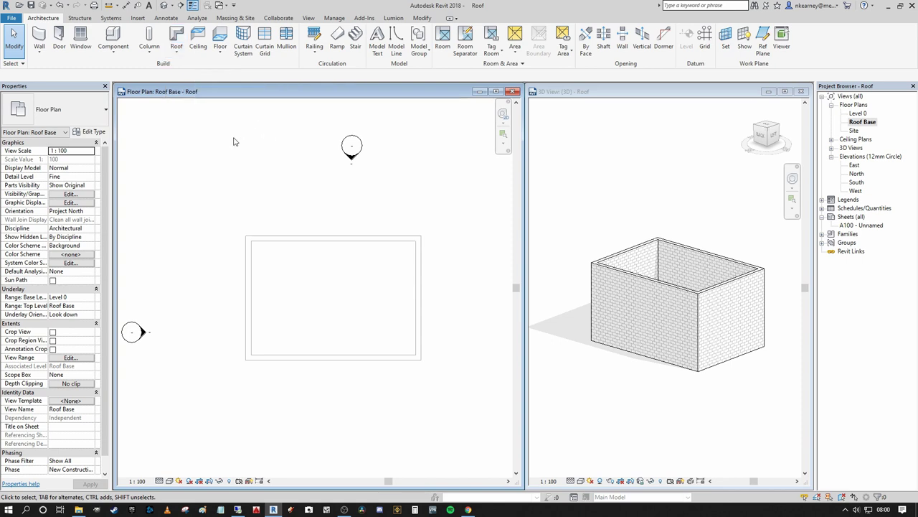
{"action": "left_click", "coordinate": [178, 34]}
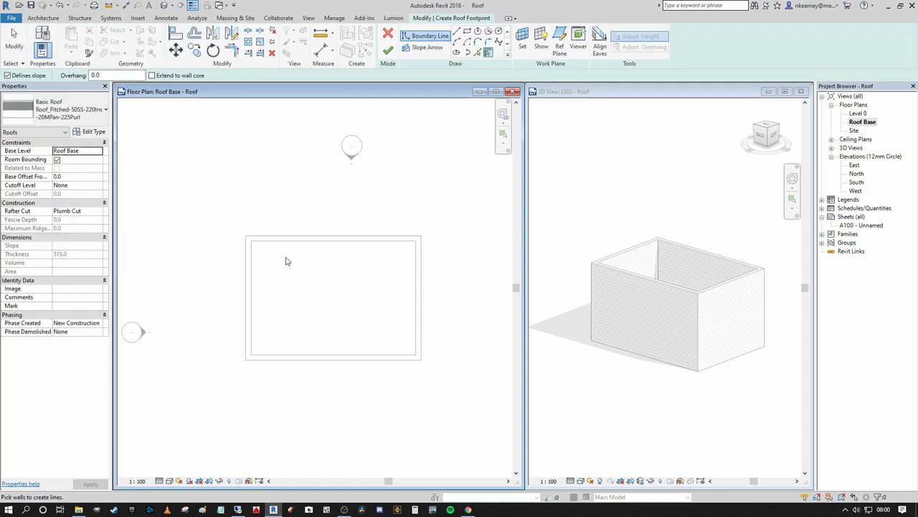
{"action": "middle_click_drag", "start_coordinate": [270, 245], "coordinate": [284, 240]}
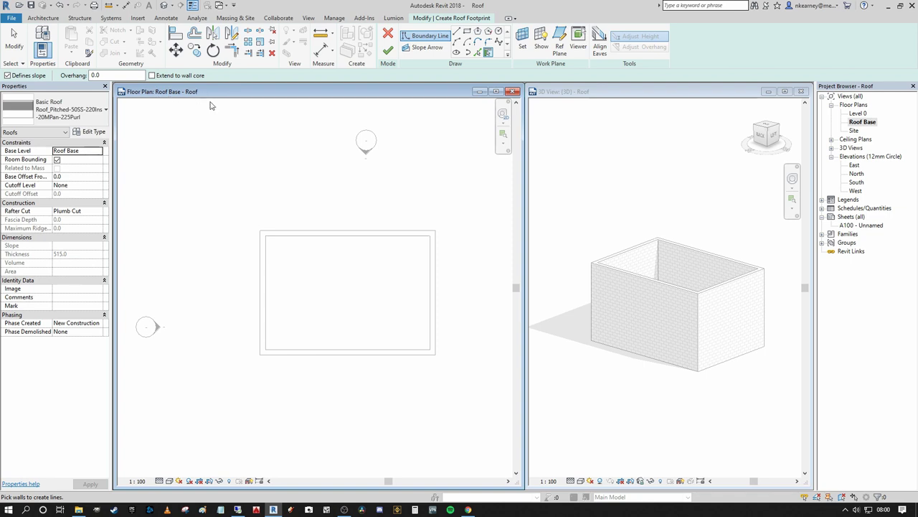
{"action": "mouse_move", "coordinate": [241, 178]}
{"action": "middle_mouse_down"}
{"action": "mouse_move", "coordinate": [242, 156]}
{"action": "mouse_move", "coordinate": [208, 151]}
{"action": "middle_mouse_up"}
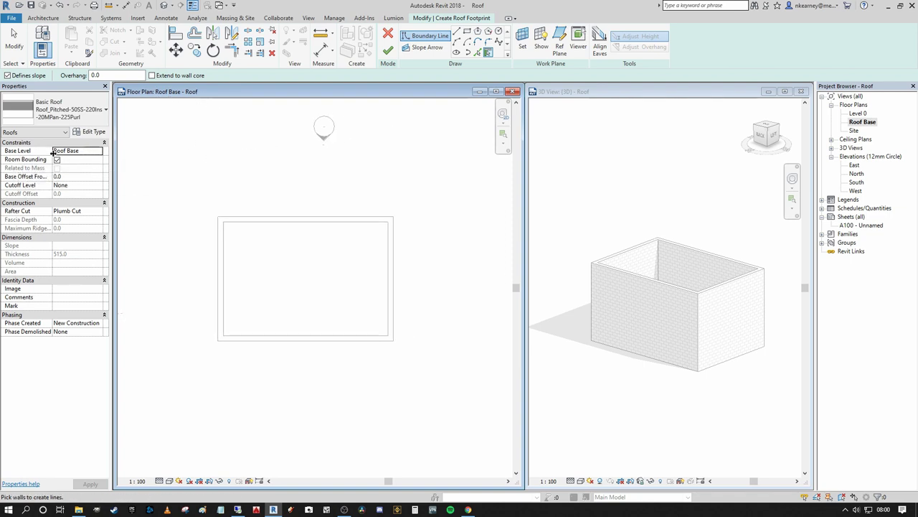
{"action": "left_click", "coordinate": [69, 111]}
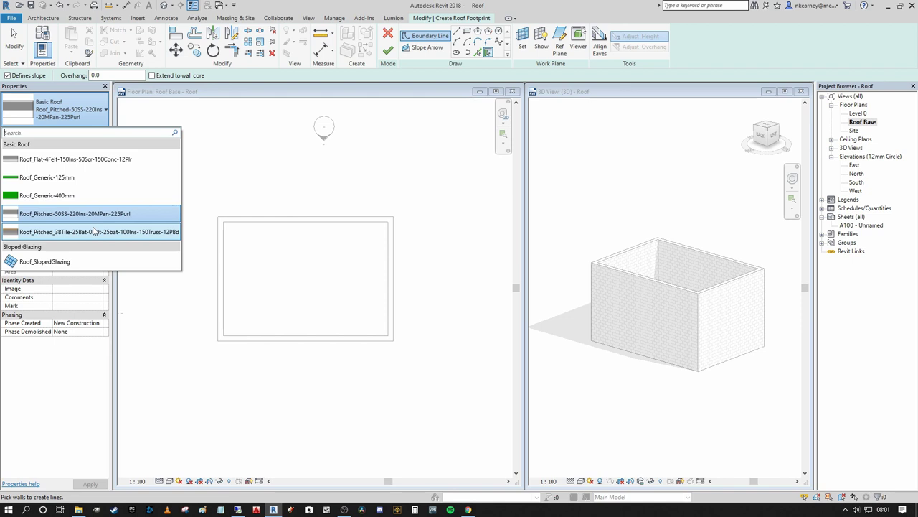
{"action": "left_click", "coordinate": [56, 196]}
- Sketch a rectangular slope-defining roof boundary around the building's outer wall corners with a 500 mm outward offset
{"action": "middle_click_drag", "start_coordinate": [230, 148], "coordinate": [306, 161]}
{"action": "left_click", "coordinate": [538, 114]}
{"action": "right_click", "coordinate": [528, 41]}
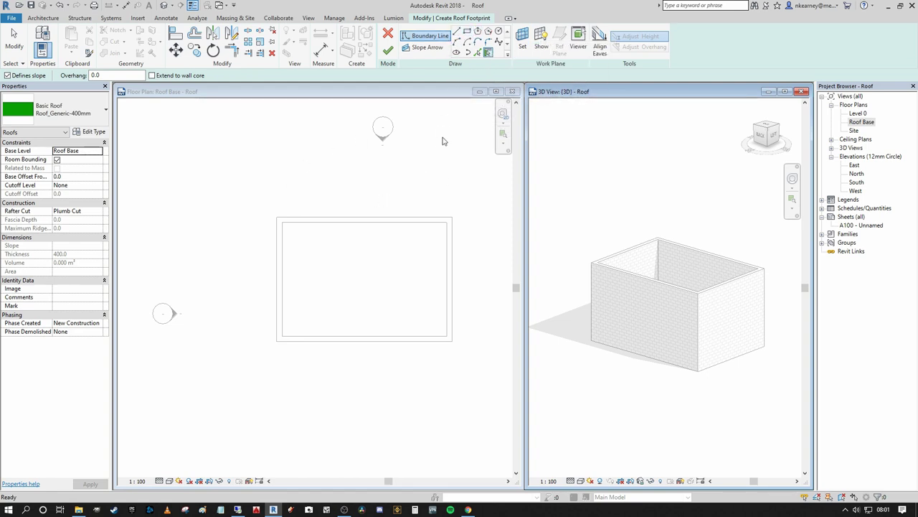
{"action": "left_click", "coordinate": [467, 31]}
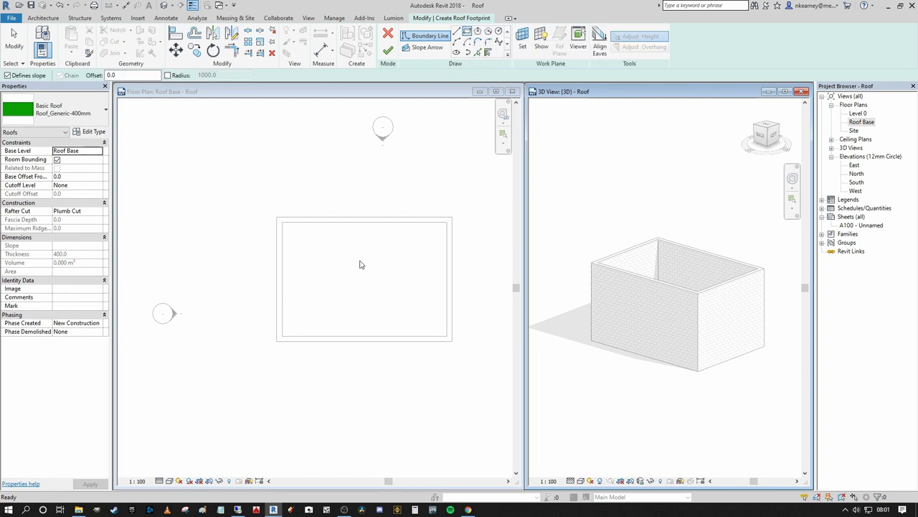
{"action": "left_click", "coordinate": [129, 75]}
{"action": "type", "text": "500"}
{"action": "left_click", "coordinate": [402, 224]}
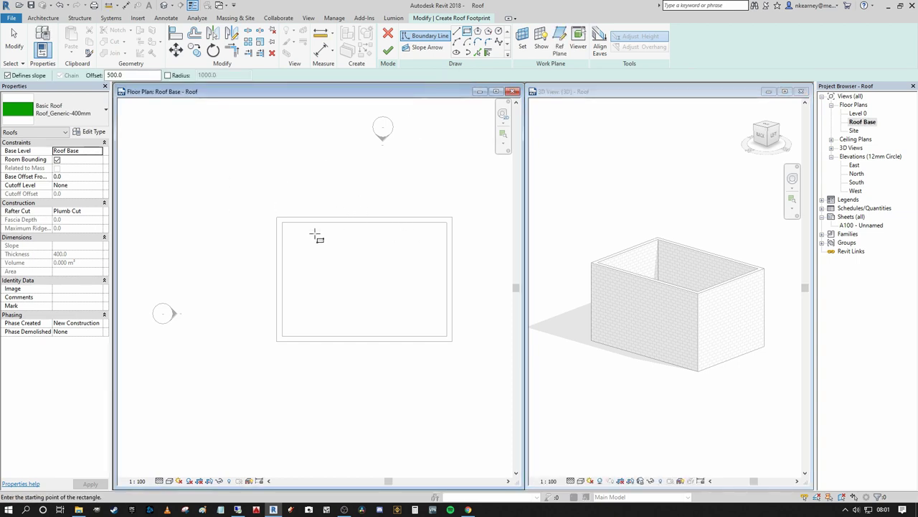
{"action": "left_click", "coordinate": [275, 216]}
{"action": "left_click", "coordinate": [452, 342]}
{"action": "left_click", "coordinate": [452, 342]}
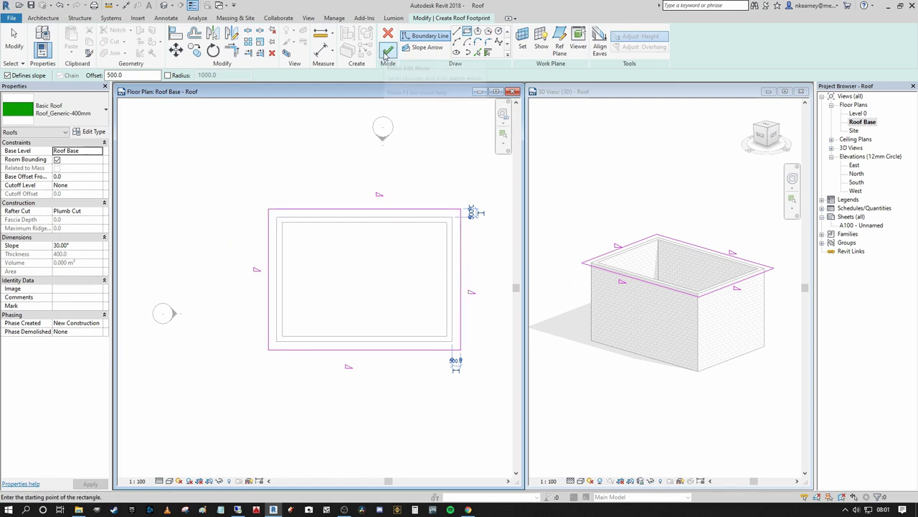
{"action": "key", "text": "Escape"}
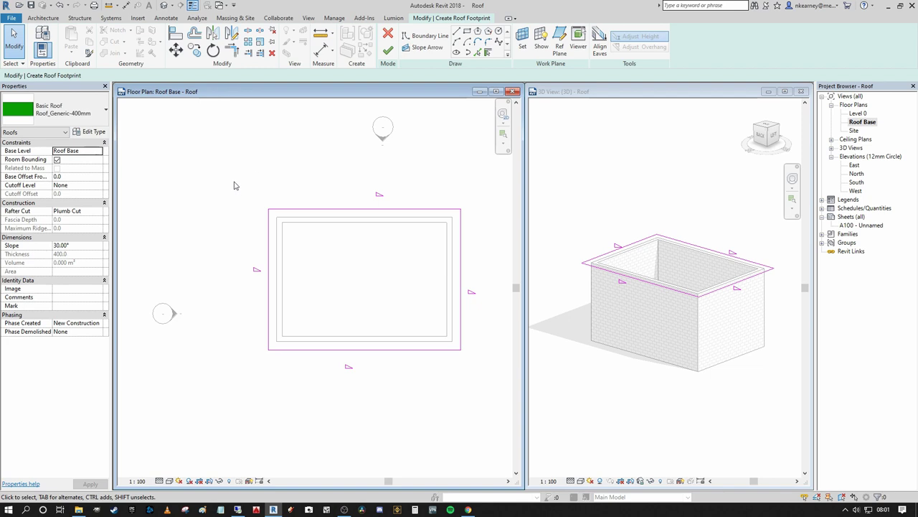
- Examine the slope properties of the upper boundary line in the roof footprint sketch
{"action": "left_click", "coordinate": [357, 209]}
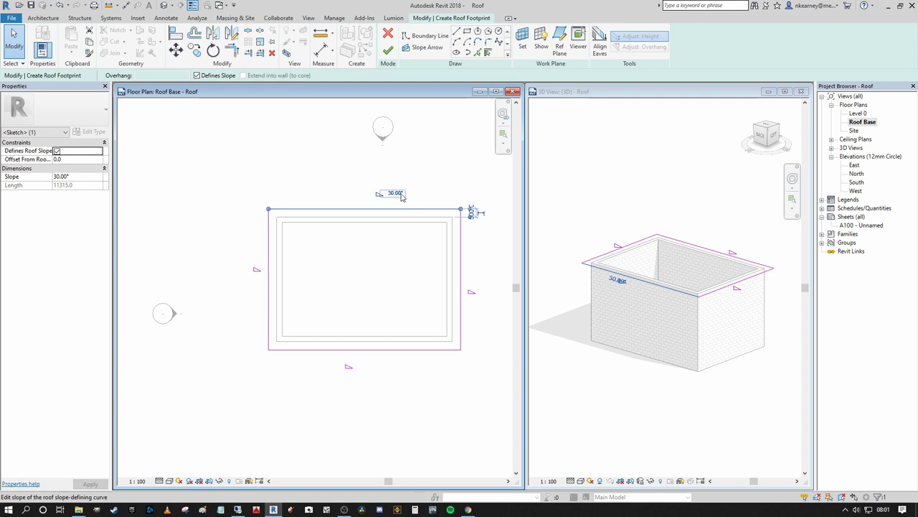
{"action": "scroll", "coordinate": [422, 195], "scroll_direction": "up", "scroll_amount": 2}
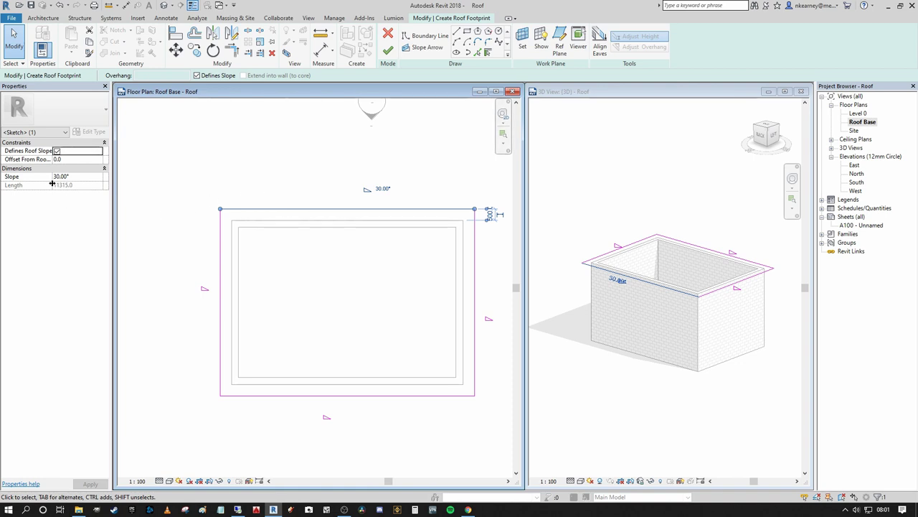
{"action": "left_click", "coordinate": [275, 168]}
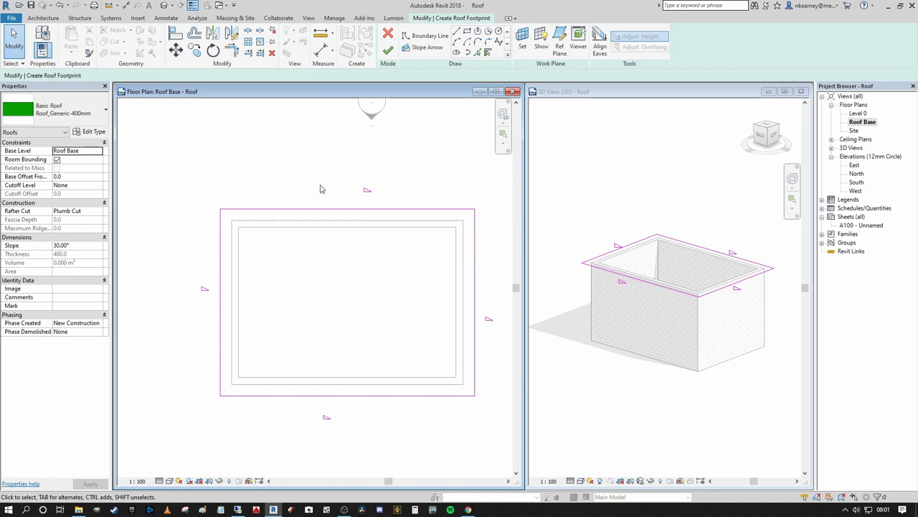
{"action": "scroll", "coordinate": [382, 307], "scroll_direction": "down", "scroll_amount": 3}
{"action": "scroll", "coordinate": [269, 271], "scroll_direction": "up", "scroll_amount": 3}
{"action": "middle_click_drag", "start_coordinate": [287, 265], "coordinate": [221, 244]}
{"action": "scroll", "coordinate": [221, 241], "scroll_direction": "up", "scroll_amount": 1}
{"action": "scroll", "coordinate": [284, 203], "scroll_direction": "down", "scroll_amount": 3}
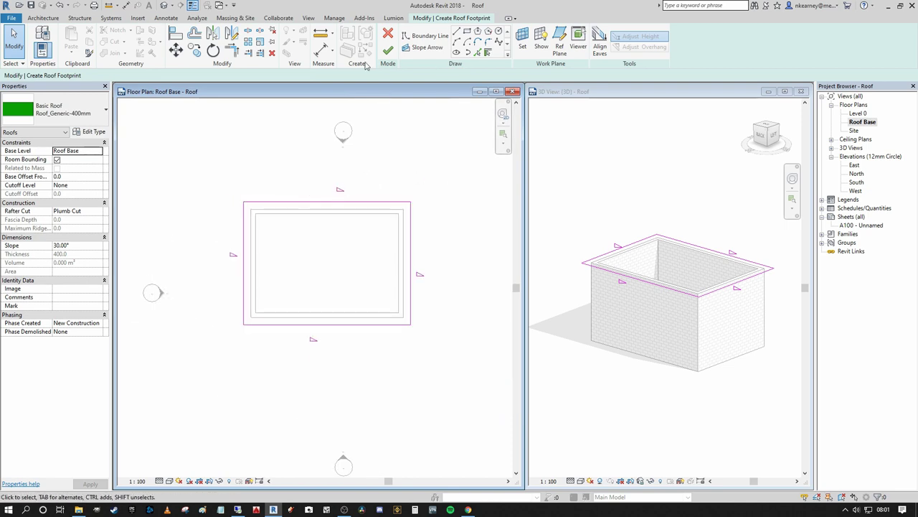
- Finish the footprint sketch to generate the hip roof over the walls
{"action": "left_click", "coordinate": [387, 50]}
{"action": "left_click", "coordinate": [650, 227]}
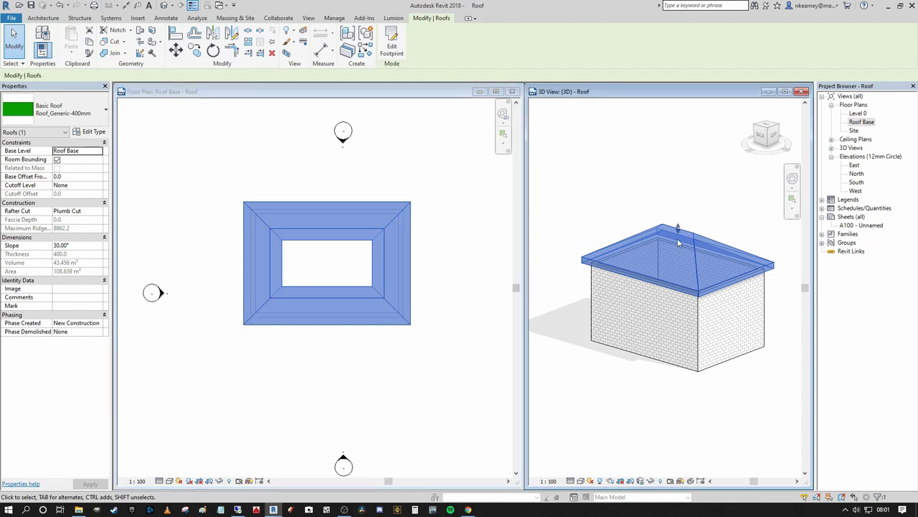
{"action": "left_click", "coordinate": [681, 188]}
{"action": "scroll", "coordinate": [711, 228], "scroll_direction": "up", "scroll_amount": 2}
{"action": "middle_click_drag", "start_coordinate": [714, 231], "coordinate": [758, 213]}
{"action": "scroll", "coordinate": [732, 206], "scroll_direction": "up", "scroll_amount": 1}
{"action": "scroll", "coordinate": [703, 202], "scroll_direction": "down", "scroll_amount": 3}
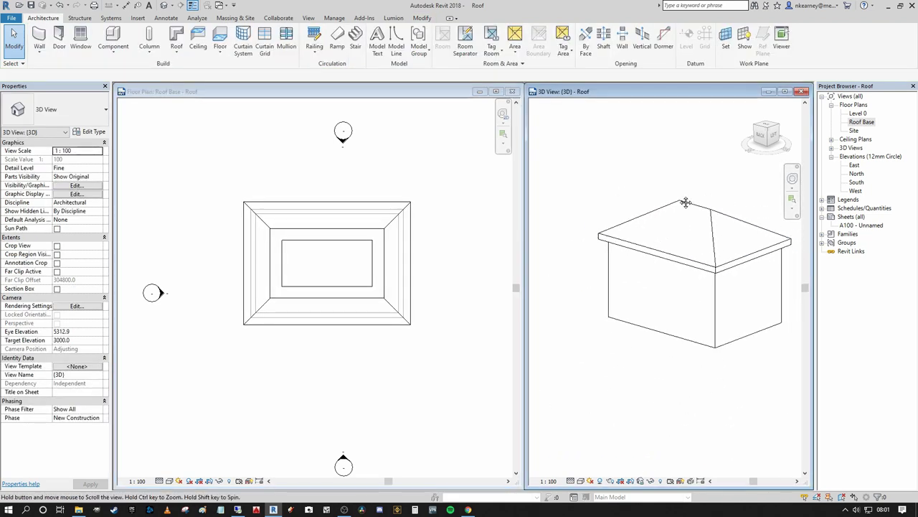
{"action": "mouse_move", "coordinate": [641, 299]}
{"action": "middle_mouse_down", "text": "shift"}
{"action": "mouse_move", "coordinate": [653, 274]}
{"action": "mouse_move", "coordinate": [690, 281]}
{"action": "middle_mouse_up", "text": "shift"}
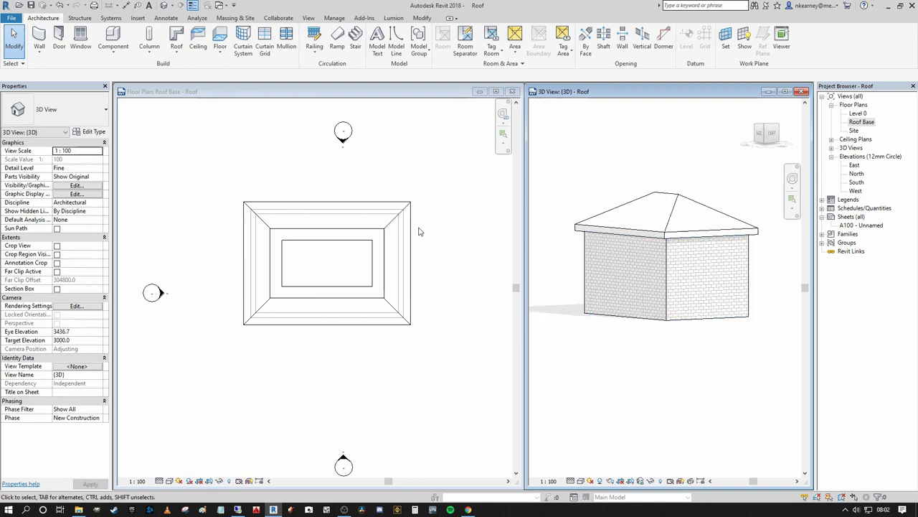
{"action": "middle_click_drag", "start_coordinate": [627, 183], "coordinate": [625, 183]}
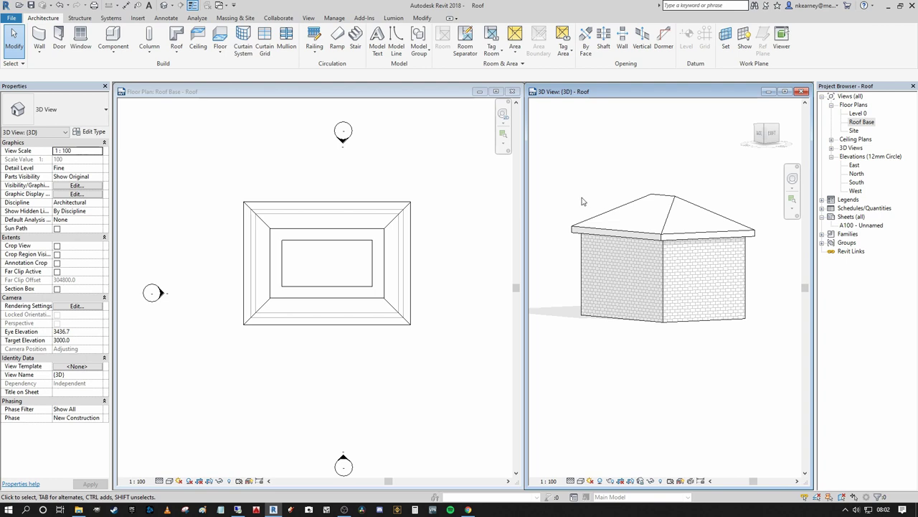
{"action": "middle_click_drag", "start_coordinate": [583, 190], "coordinate": [585, 201]}
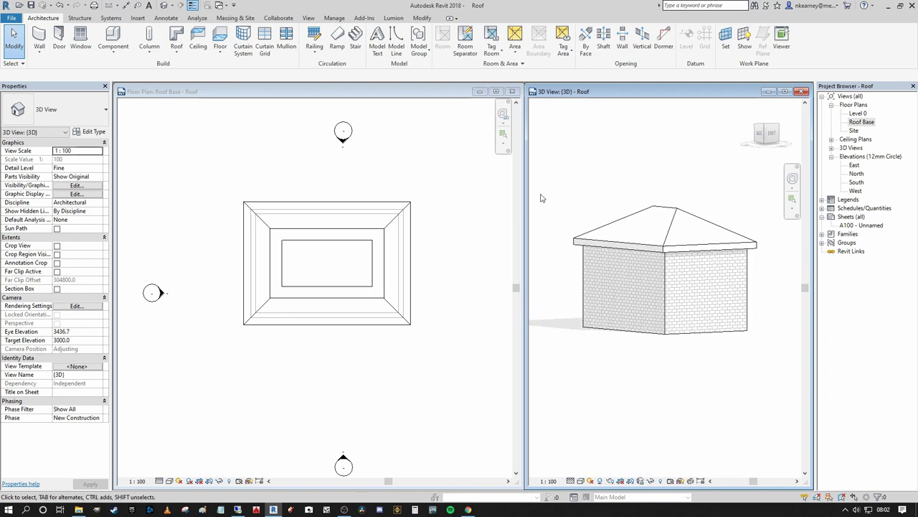
- Set the slope of the whole hip roof to 45°
{"action": "left_click", "coordinate": [652, 200]}
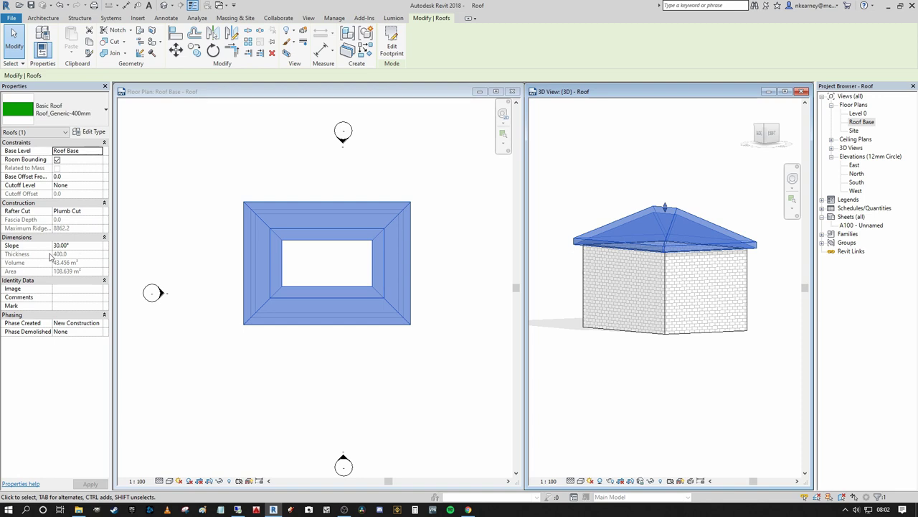
{"action": "left_click", "coordinate": [75, 248]}
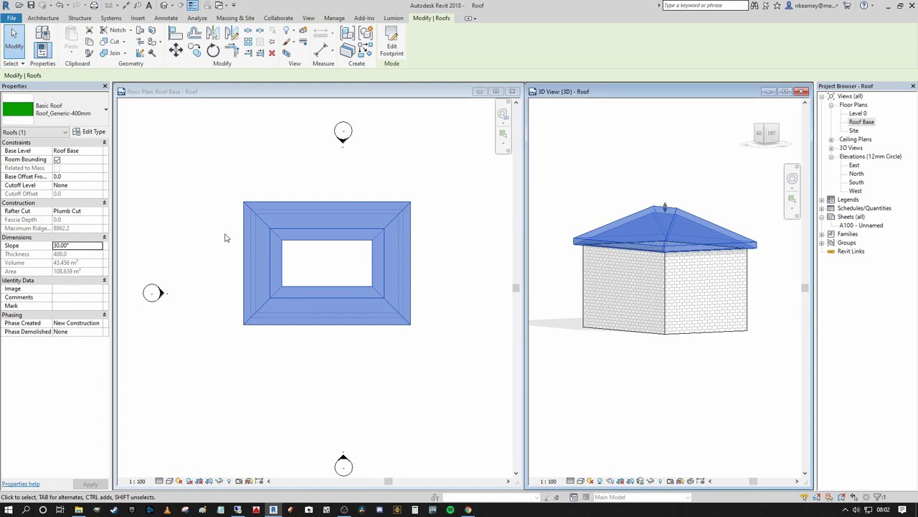
{"action": "double_click", "coordinate": [90, 244]}
{"action": "type", "text": "45"}
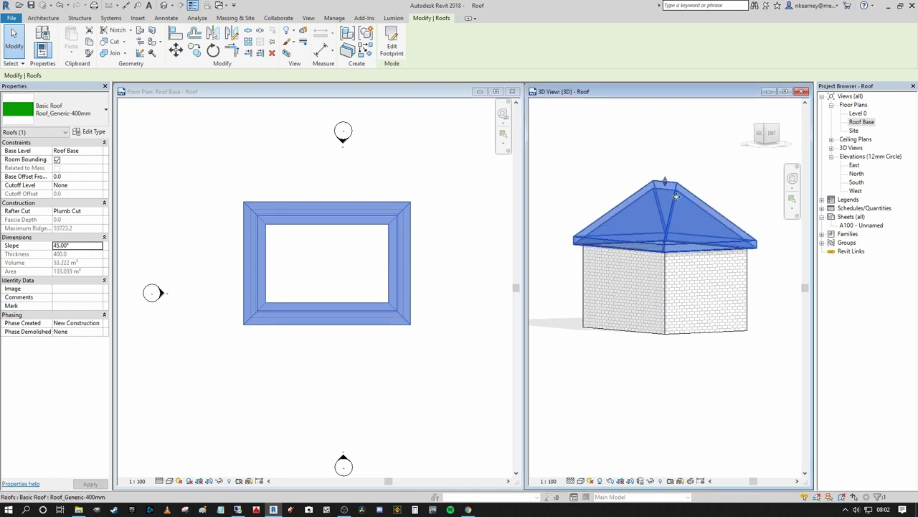
{"action": "left_click", "coordinate": [664, 170]}
{"action": "middle_click_drag", "start_coordinate": [671, 161], "coordinate": [672, 191]}
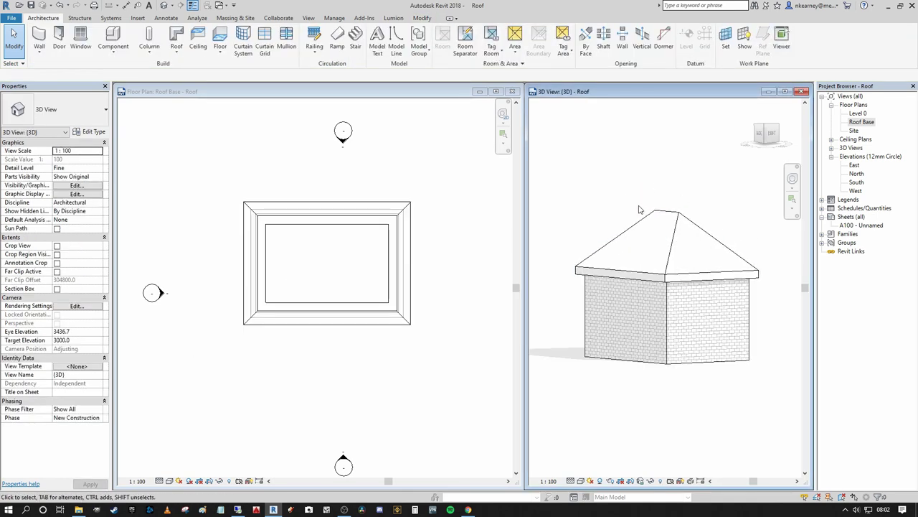
{"action": "middle_click_drag", "start_coordinate": [545, 189], "coordinate": [540, 189]}
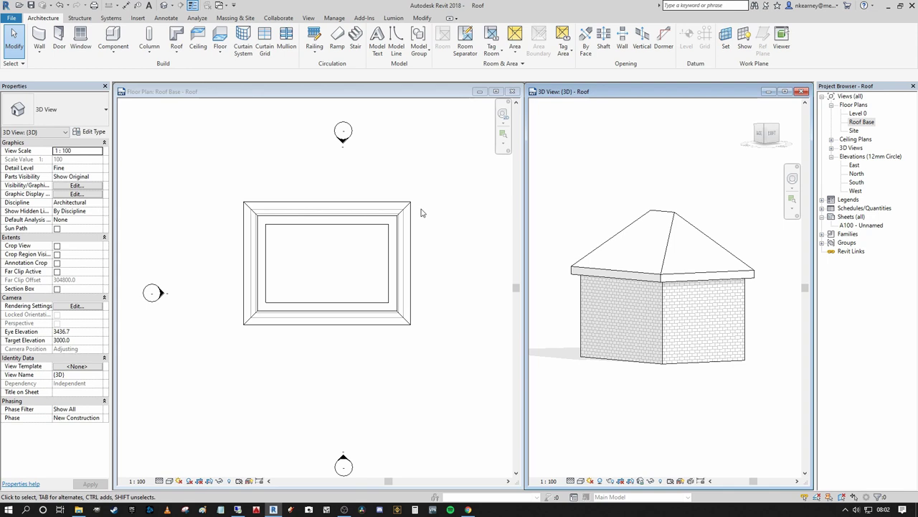
- Edit the hip roof's footprint, set the slope of all four boundary lines to 20°, and finish the sketch
{"action": "left_click", "coordinate": [672, 221]}
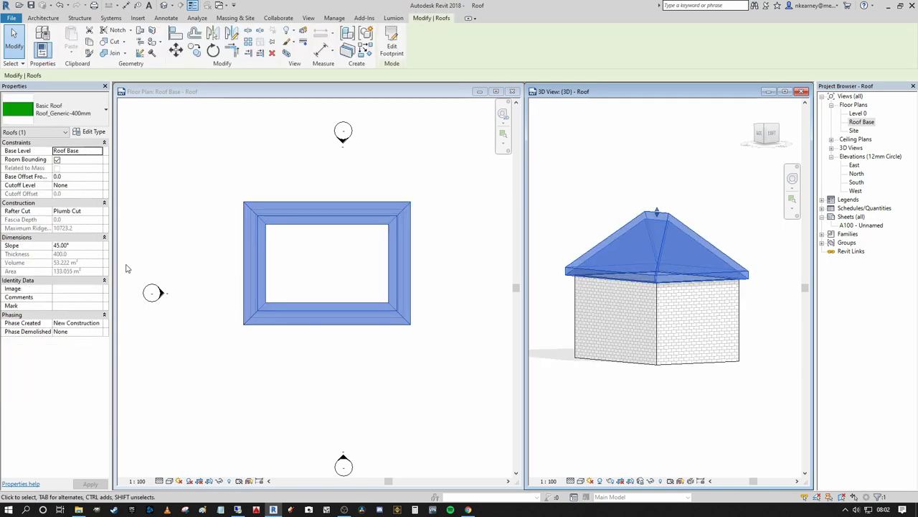
{"action": "left_click", "coordinate": [158, 282]}
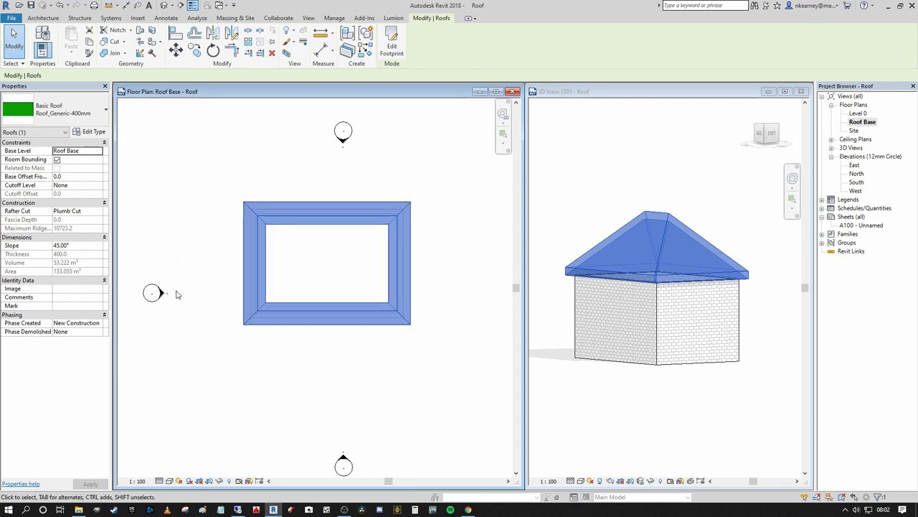
{"action": "left_click", "coordinate": [391, 43]}
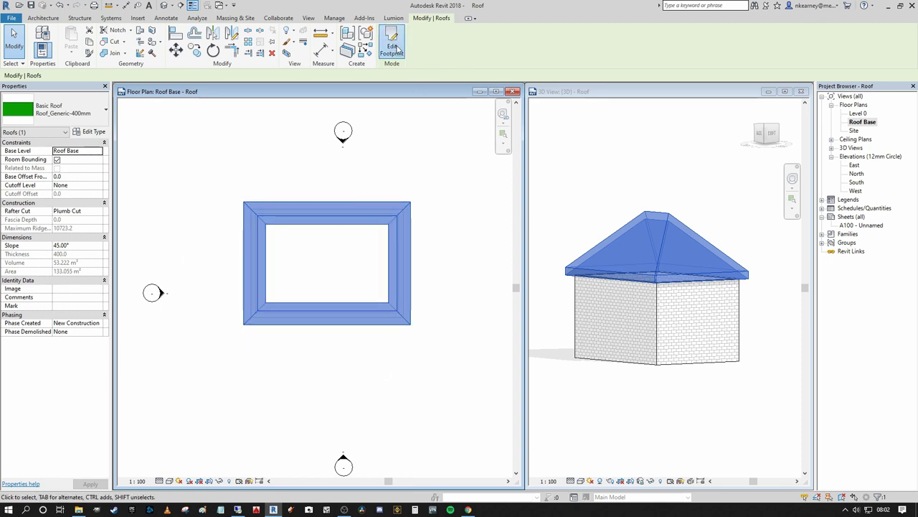
{"action": "mouse_move", "coordinate": [205, 186]}
{"action": "left_mouse_down"}
{"action": "mouse_move", "coordinate": [430, 297]}
{"action": "mouse_move", "coordinate": [460, 368]}
{"action": "left_mouse_up"}
{"action": "left_click", "coordinate": [86, 176]}
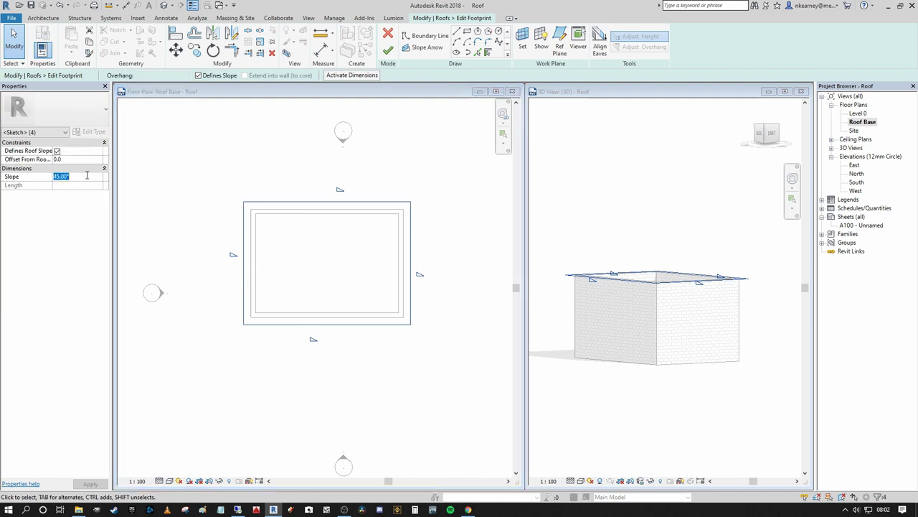
{"action": "type", "text": "20"}
{"action": "left_click", "coordinate": [197, 165]}
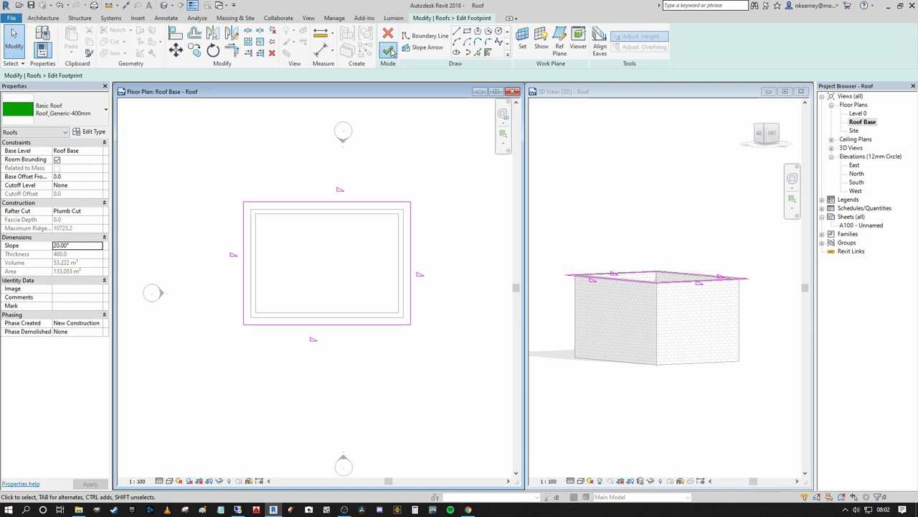
{"action": "left_click", "coordinate": [387, 52]}
{"action": "left_click", "coordinate": [650, 199]}
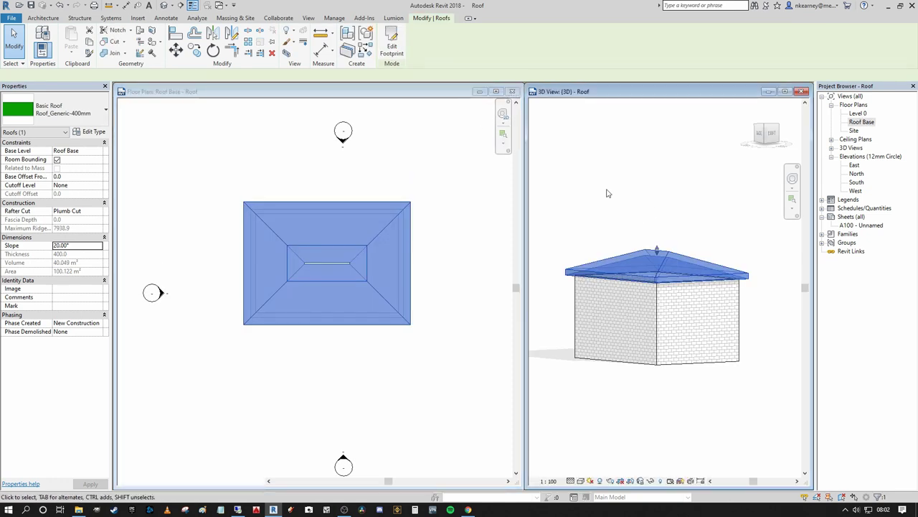
{"action": "left_click", "coordinate": [450, 216]}
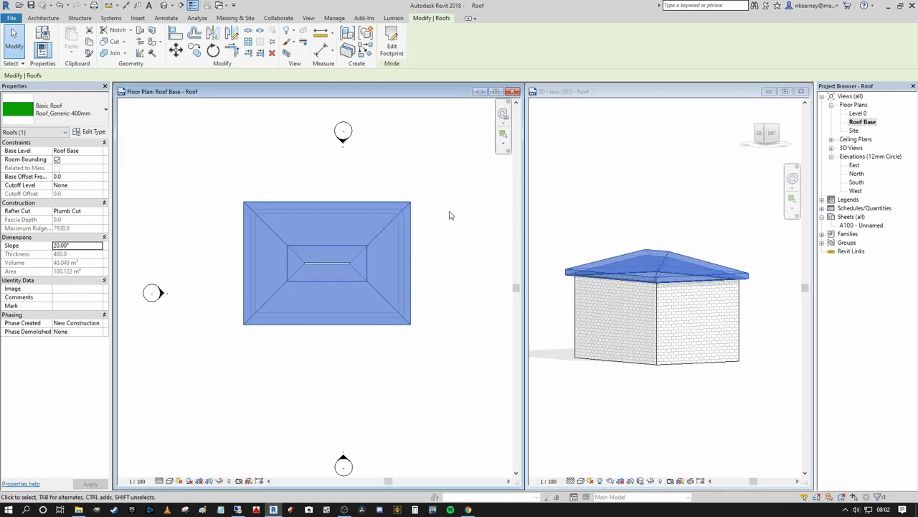
{"action": "left_click", "coordinate": [584, 228]}
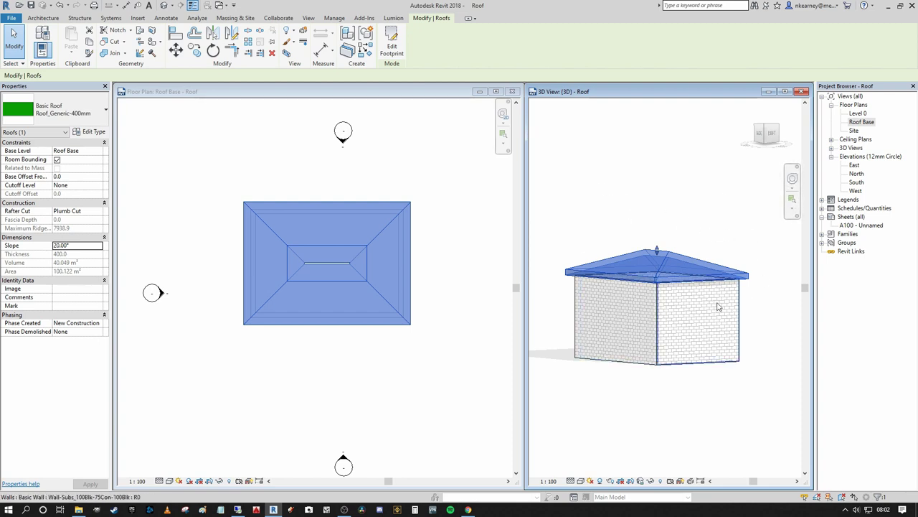
- Raise the hip roof's ridge in the 3D view by pulling its shape handle upward
{"action": "mouse_move", "coordinate": [659, 254]}
{"action": "left_mouse_down"}
{"action": "mouse_move", "coordinate": [660, 228]}
{"action": "mouse_move", "coordinate": [659, 240]}
{"action": "left_mouse_up"}
{"action": "middle_click_drag", "start_coordinate": [691, 236], "coordinate": [752, 232], "text": "shift"}
{"action": "mouse_move", "coordinate": [657, 247]}
{"action": "left_mouse_down"}
{"action": "mouse_move", "coordinate": [656, 226]}
{"action": "mouse_move", "coordinate": [655, 242]}
{"action": "left_mouse_up"}
{"action": "middle_click_drag", "start_coordinate": [656, 241], "coordinate": [603, 207], "text": "shift"}
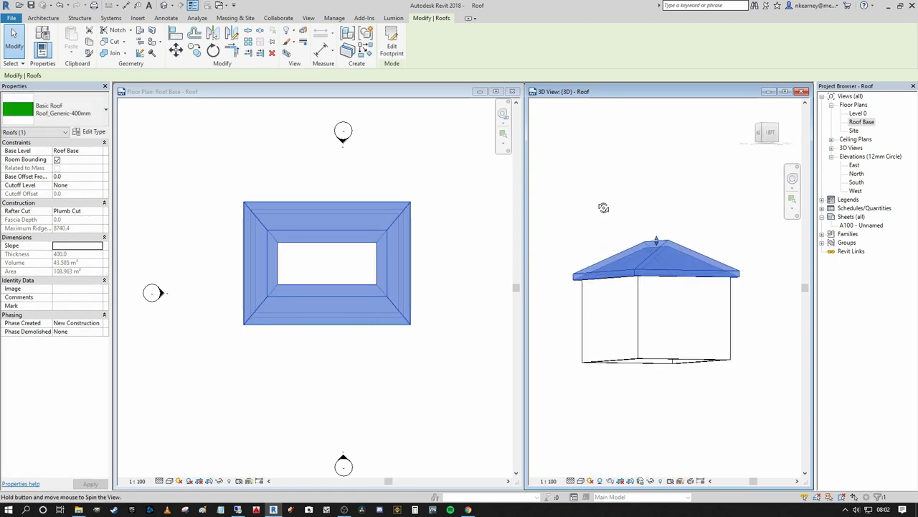
{"action": "left_click_drag", "start_coordinate": [660, 240], "coordinate": [656, 224]}
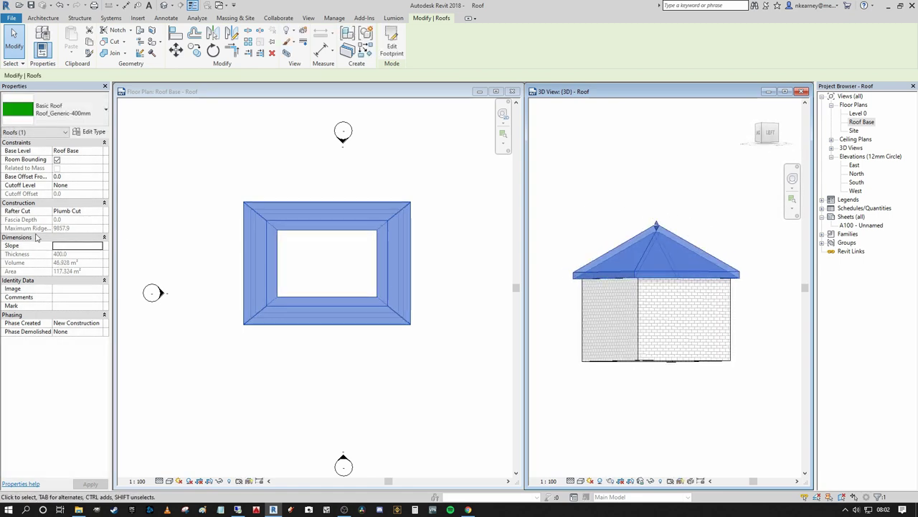
- Set the slope of the whole hip roof to 45° in its properties
{"action": "left_click", "coordinate": [601, 187]}
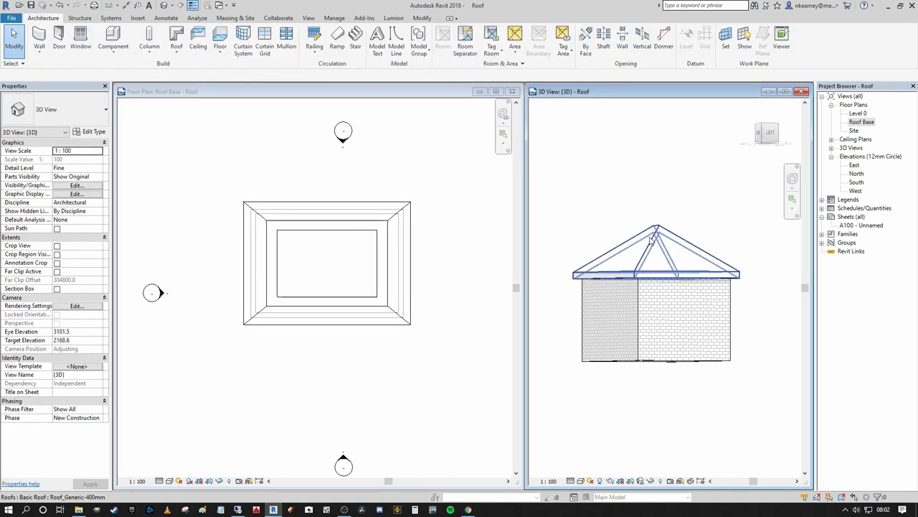
{"action": "left_click", "coordinate": [614, 249]}
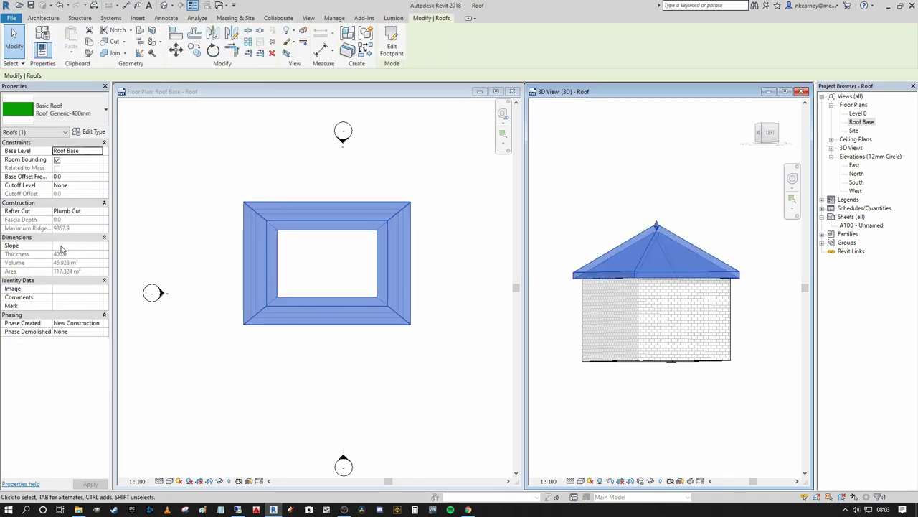
{"action": "left_click", "coordinate": [88, 245]}
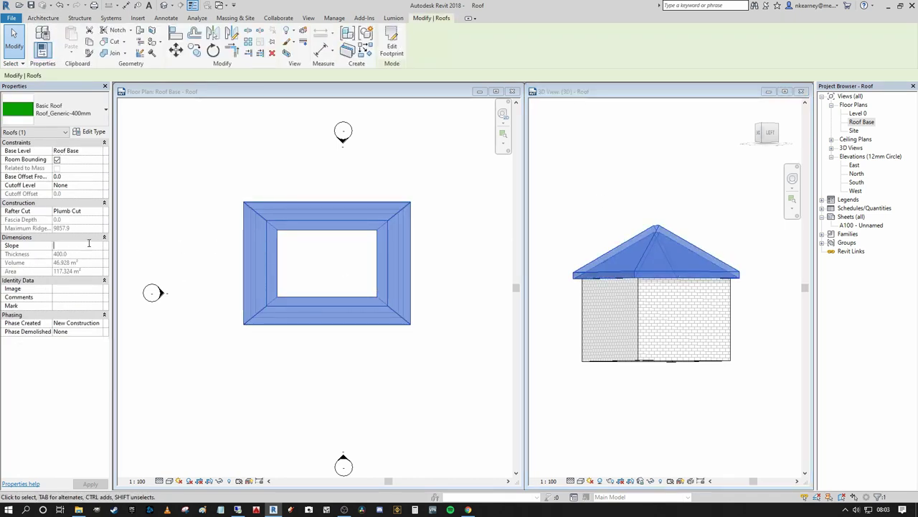
{"action": "type", "text": "45"}
{"action": "key", "text": "Return"}
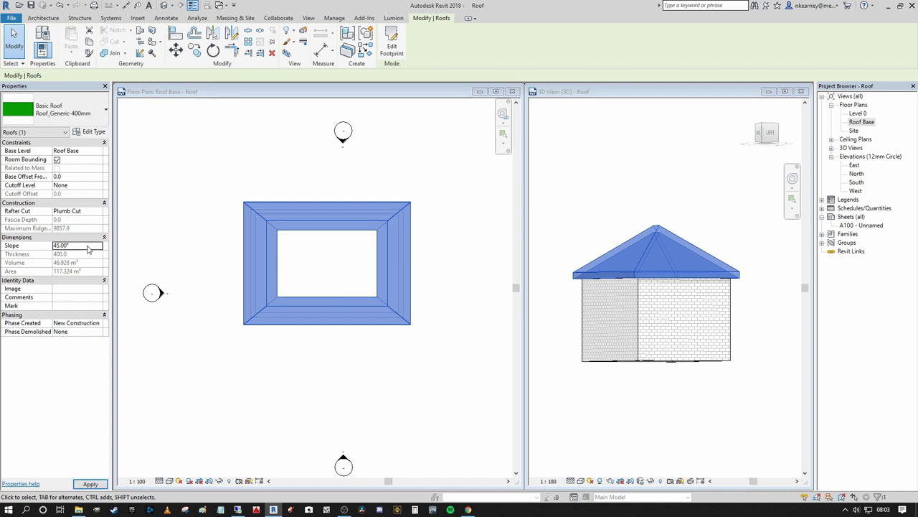
{"action": "left_click", "coordinate": [639, 182]}
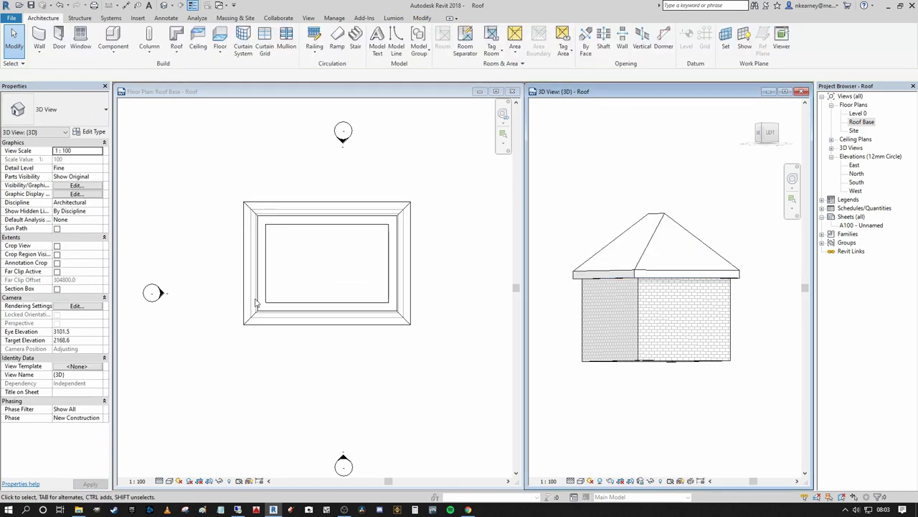
- Delete the hip roof from the Roof Base floor plan, keeping the walls
{"action": "left_click", "coordinate": [452, 228]}
{"action": "scroll", "coordinate": [624, 194], "scroll_direction": "down", "scroll_amount": 2}
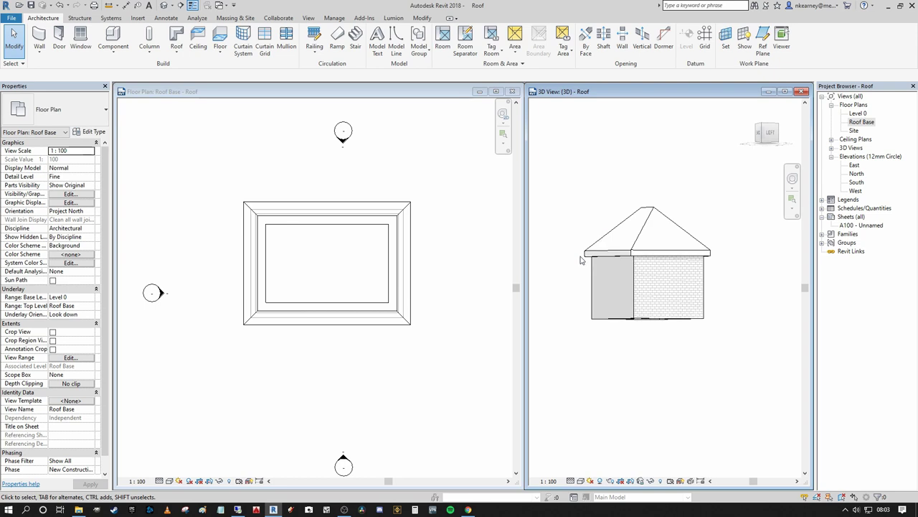
{"action": "left_click", "coordinate": [444, 251]}
{"action": "middle_click_drag", "start_coordinate": [434, 249], "coordinate": [434, 253]}
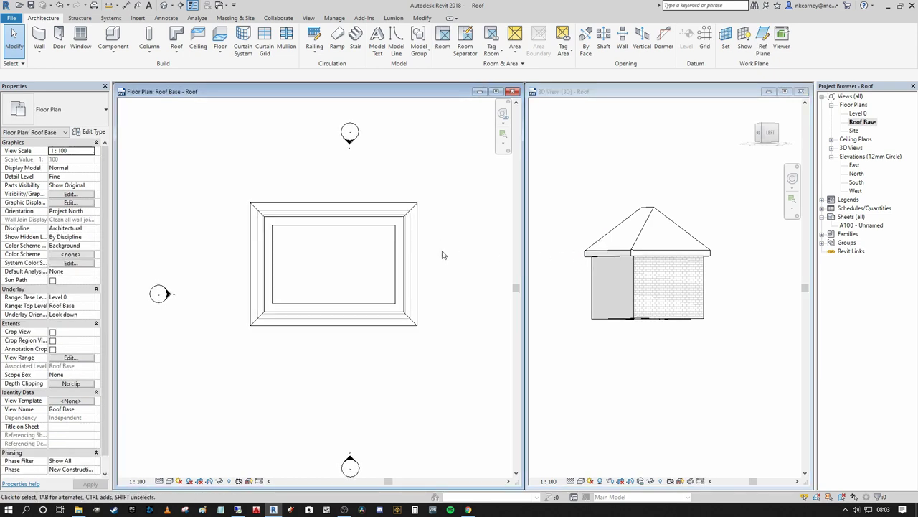
{"action": "left_click", "coordinate": [405, 241]}
{"action": "key", "text": "Delete"}
{"action": "middle_click_drag", "start_coordinate": [475, 221], "coordinate": [469, 231]}
{"action": "middle_click_drag", "start_coordinate": [409, 208], "coordinate": [414, 196]}
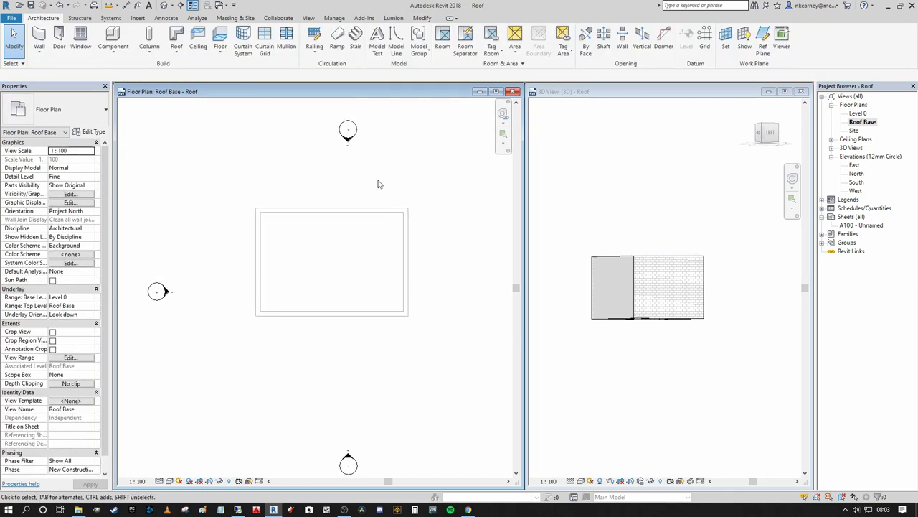
- Start a Roof by Extrusion on the short end wall's face as work plane, with reference level Roof Base and offset 0.0
{"action": "left_click", "coordinate": [176, 54]}
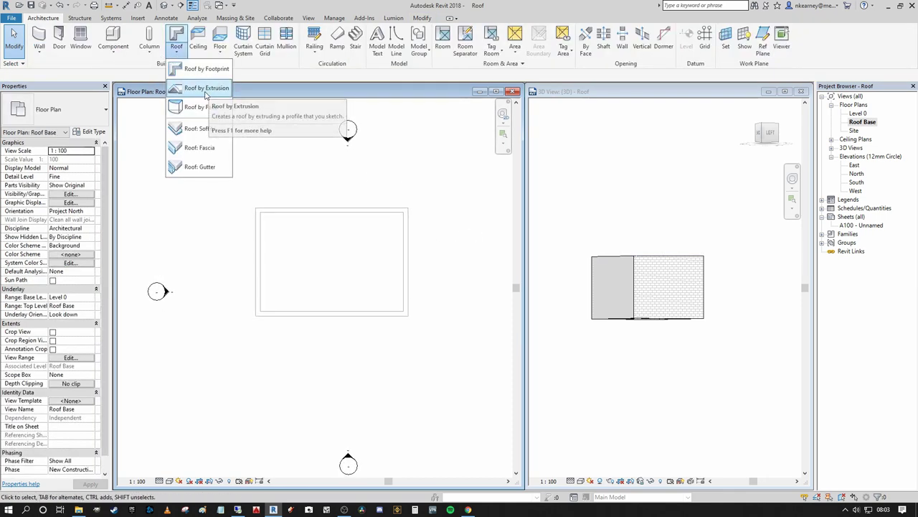
{"action": "left_click", "coordinate": [205, 89]}
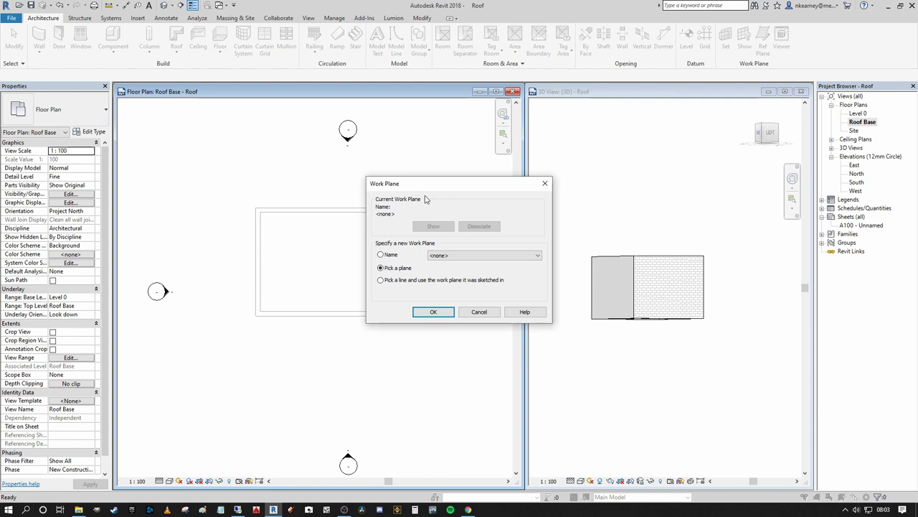
{"action": "left_click_drag", "start_coordinate": [469, 190], "coordinate": [378, 130]}
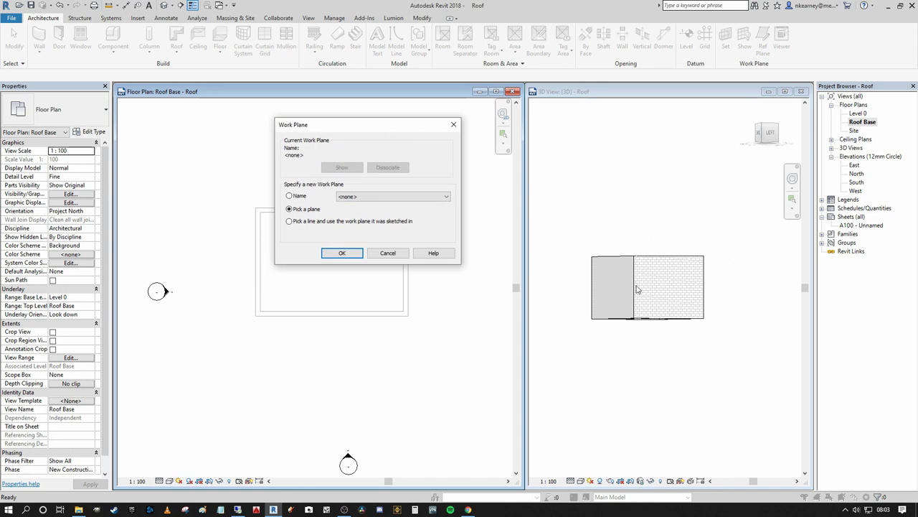
{"action": "left_click_drag", "start_coordinate": [351, 127], "coordinate": [427, 159]}
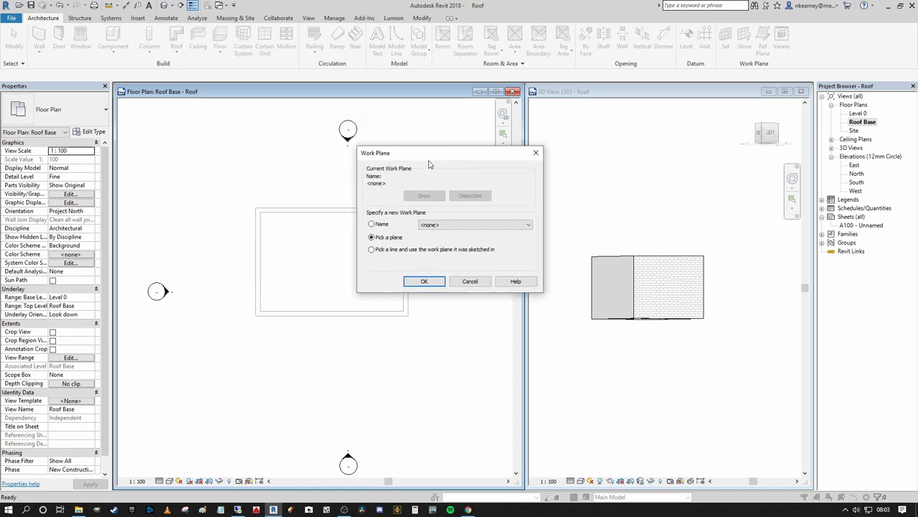
{"action": "left_click", "coordinate": [423, 282]}
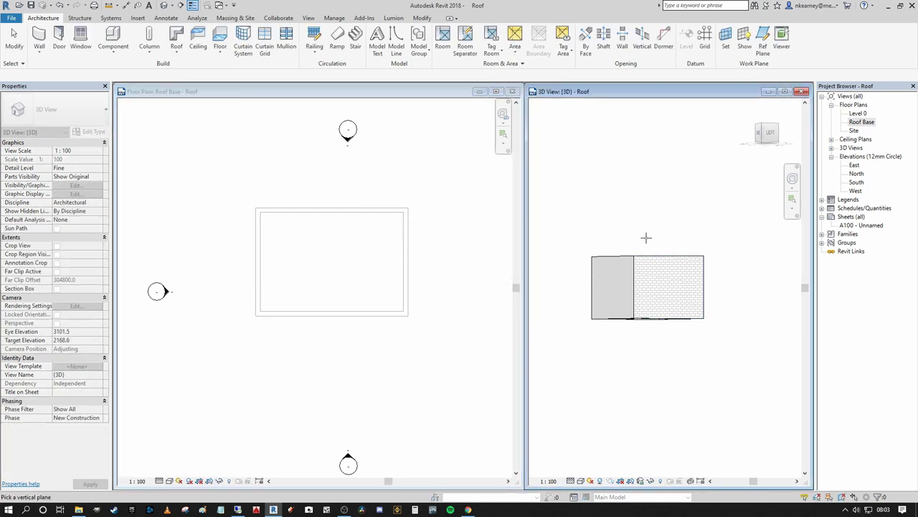
{"action": "middle_click_drag", "start_coordinate": [652, 240], "coordinate": [670, 282], "text": "shift"}
{"action": "scroll", "coordinate": [672, 284], "scroll_direction": "up", "scroll_amount": 3}
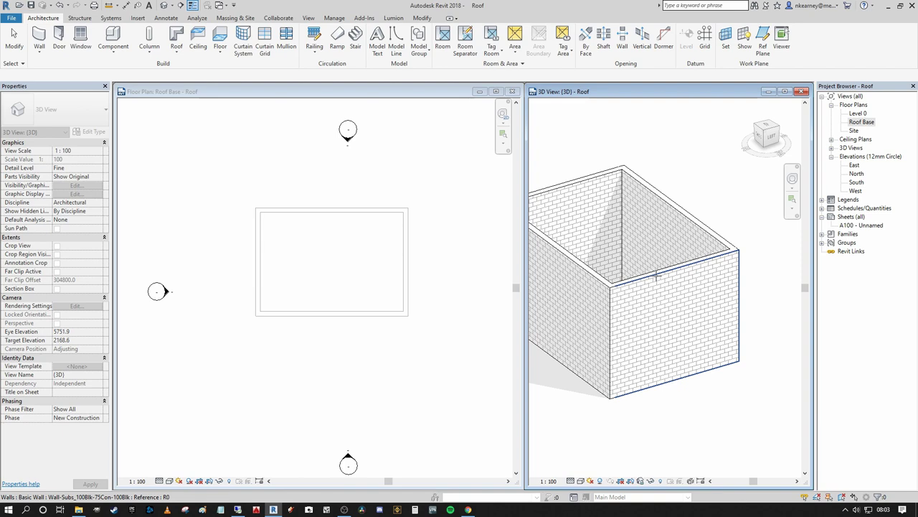
{"action": "left_click", "coordinate": [656, 275]}
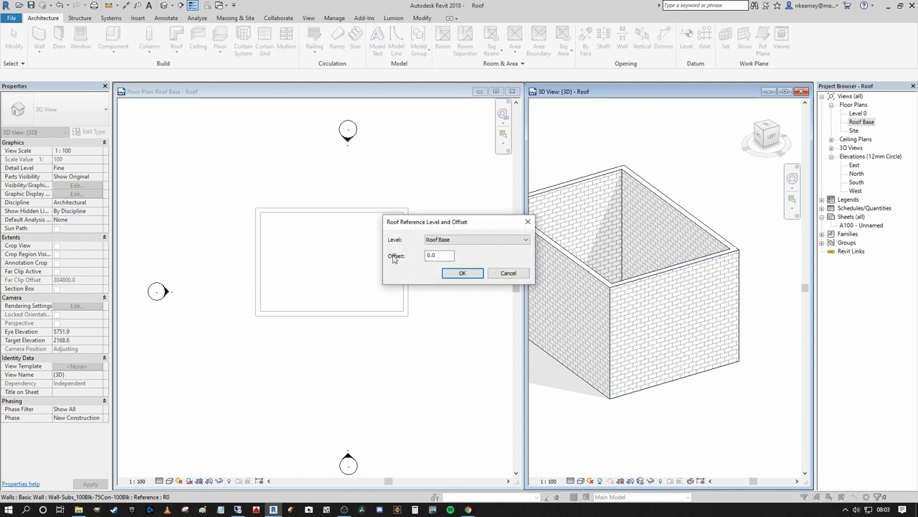
{"action": "left_click_drag", "start_coordinate": [440, 227], "coordinate": [427, 177]}
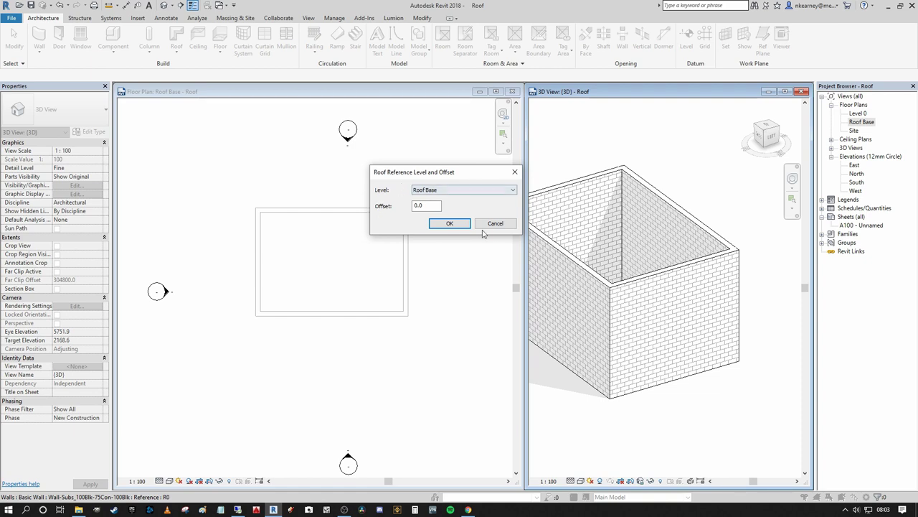
{"action": "left_click", "coordinate": [447, 224]}
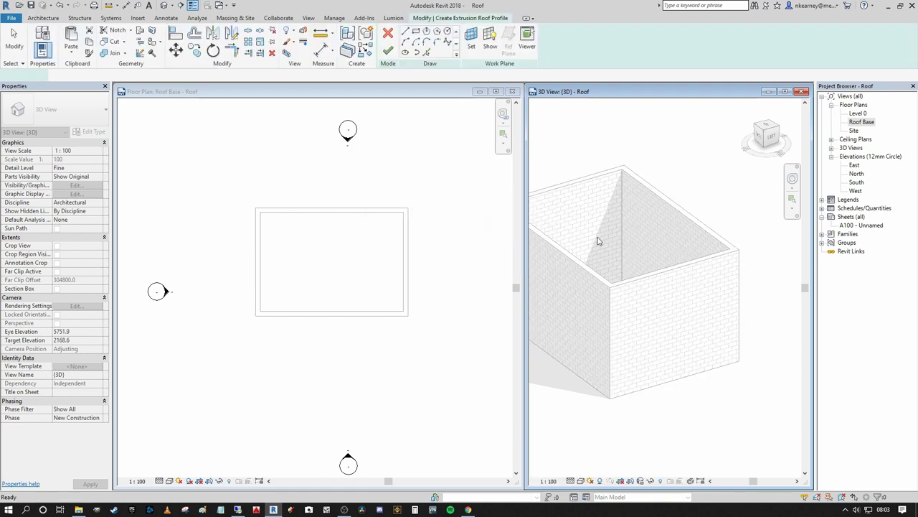
- In the 3D view's Left orientation, sketch a vertical guide line about 1800 mm high from the midpoint of the wall's top edge
{"action": "scroll", "coordinate": [594, 217], "scroll_direction": "down", "scroll_amount": 4}
{"action": "mouse_move", "coordinate": [623, 221]}
{"action": "middle_mouse_down"}
{"action": "mouse_move", "coordinate": [631, 246]}
{"action": "mouse_move", "coordinate": [766, 240]}
{"action": "mouse_move", "coordinate": [723, 239]}
{"action": "middle_mouse_up"}
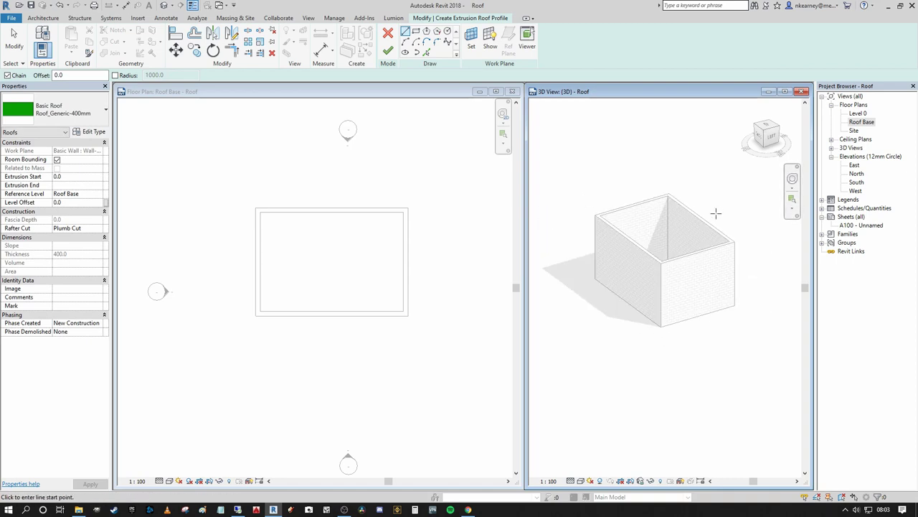
{"action": "right_click", "coordinate": [742, 160]}
{"action": "left_click", "coordinate": [758, 165]}
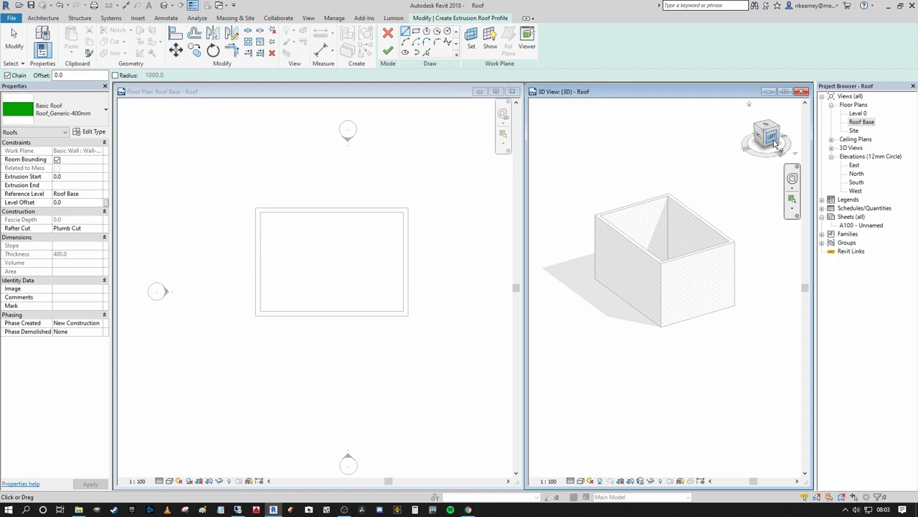
{"action": "left_click", "coordinate": [768, 137]}
{"action": "middle_click_drag", "start_coordinate": [704, 208], "coordinate": [662, 186]}
{"action": "scroll", "coordinate": [662, 186], "scroll_direction": "up", "scroll_amount": 1}
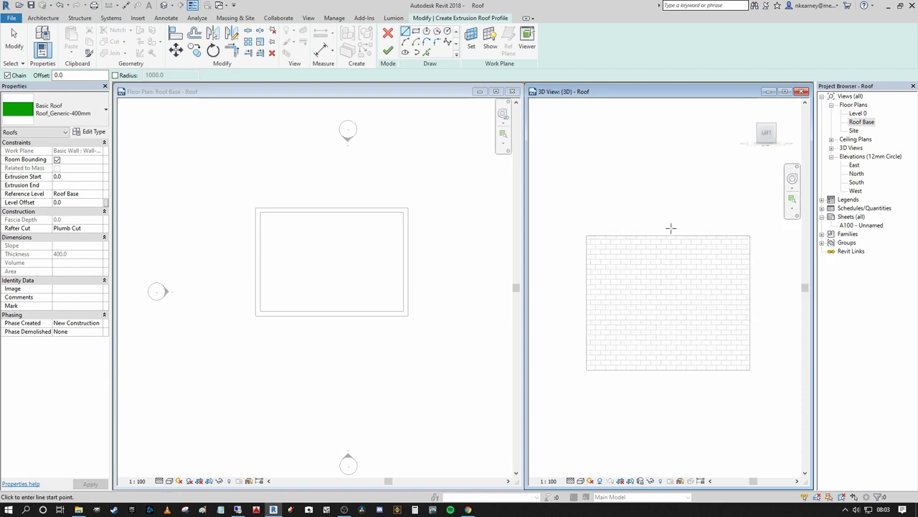
{"action": "left_click", "coordinate": [665, 234]}
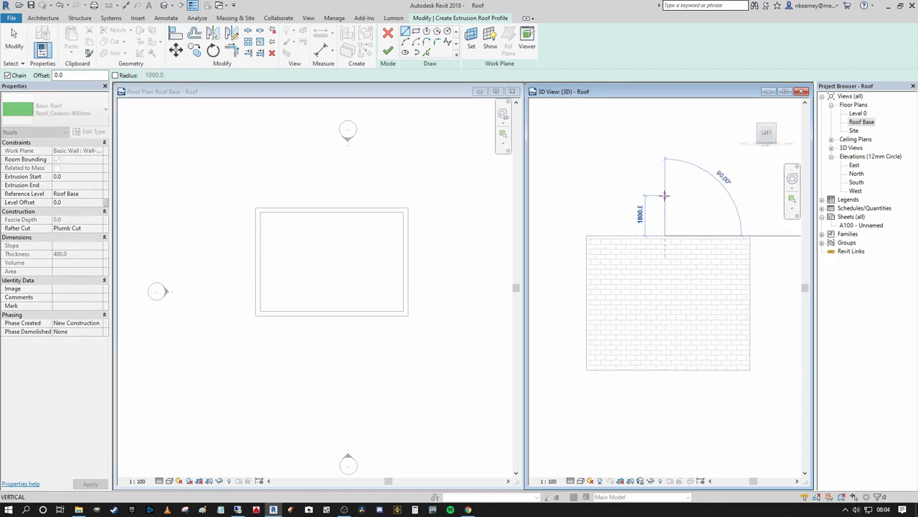
{"action": "left_click", "coordinate": [665, 195]}
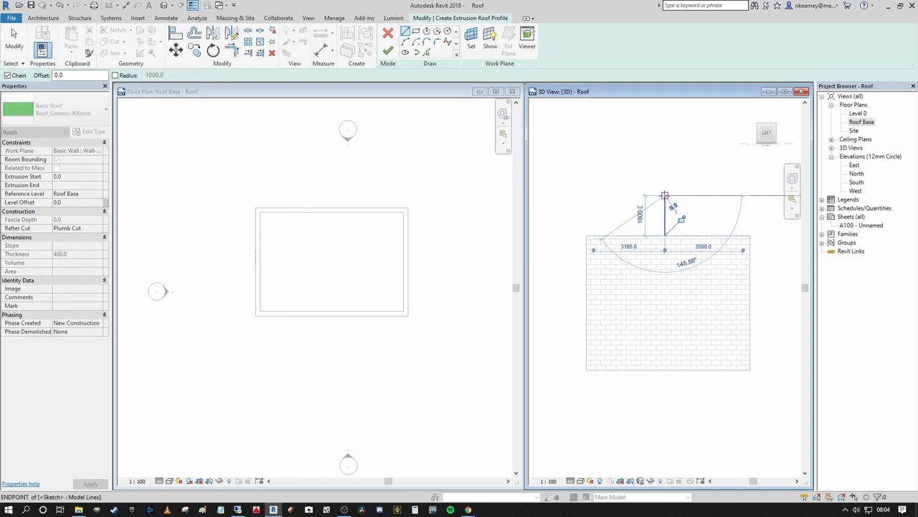
- Sketch two sloping profile lines joining the guide line's upper end to both upper corners of the end wall
{"action": "left_click", "coordinate": [586, 234]}
{"action": "key", "text": "Escape"}
{"action": "left_click", "coordinate": [665, 195]}
{"action": "left_click", "coordinate": [750, 235]}
{"action": "scroll", "coordinate": [717, 237], "scroll_direction": "down", "scroll_amount": 2}
{"action": "key", "text": "Escape"}
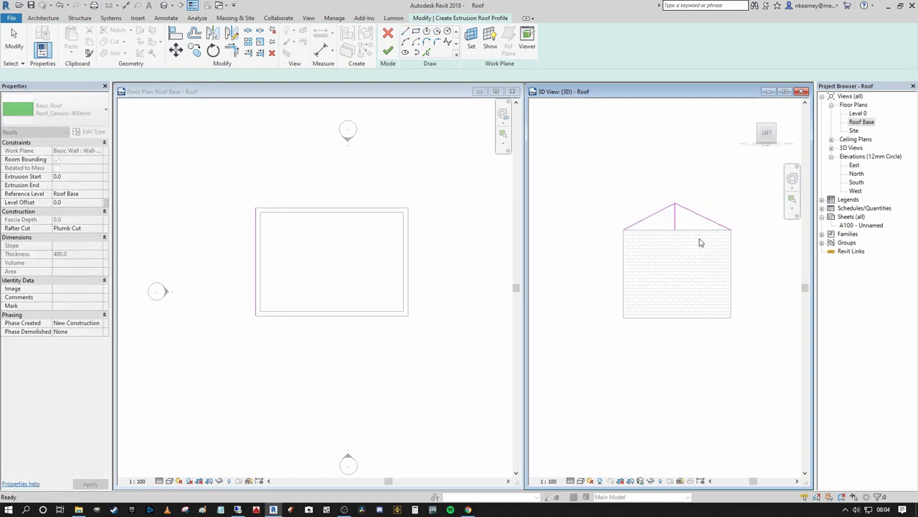
- Delete the vertical guide line and finish the profile to generate the extruded gable roof
{"action": "key", "text": "Escape"}
{"action": "key", "text": "Delete"}
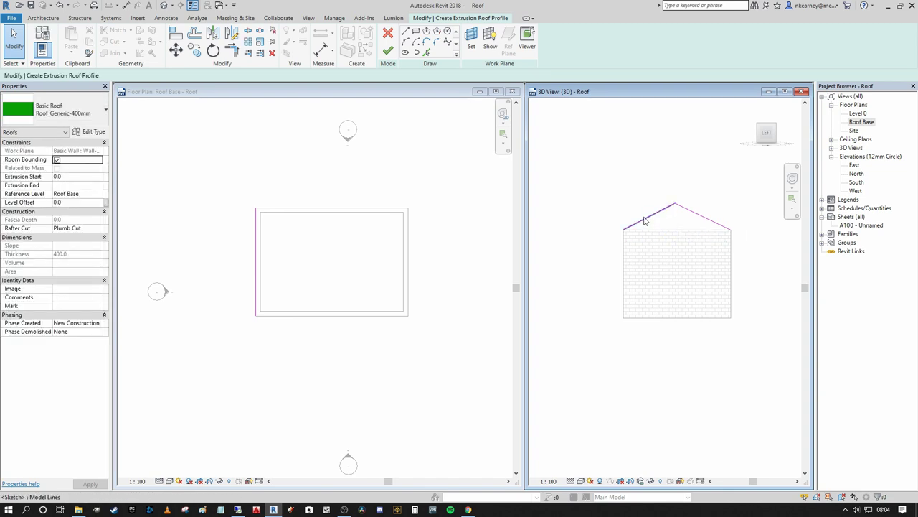
{"action": "left_click", "coordinate": [387, 51]}
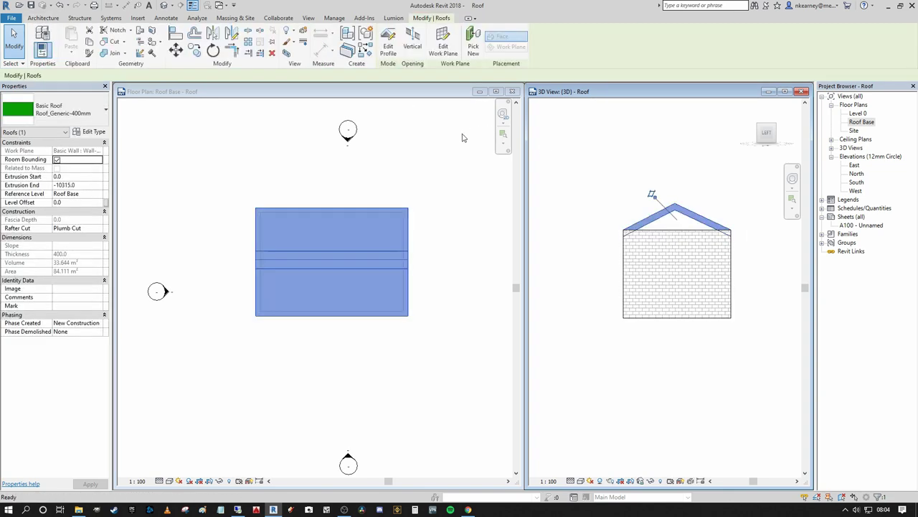
- Examine how the extruded gable roof sits on the walls in the plan and 3D views
{"action": "left_click", "coordinate": [381, 171]}
{"action": "scroll", "coordinate": [407, 165], "scroll_direction": "down", "scroll_amount": 2}
{"action": "middle_click_drag", "start_coordinate": [429, 239], "coordinate": [424, 274]}
{"action": "middle_click_drag", "start_coordinate": [392, 316], "coordinate": [397, 319]}
{"action": "left_click", "coordinate": [550, 303]}
{"action": "left_click", "coordinate": [595, 290]}
{"action": "scroll", "coordinate": [571, 272], "scroll_direction": "down", "scroll_amount": 2}
{"action": "middle_click_drag", "start_coordinate": [572, 272], "coordinate": [684, 260], "text": "shift"}
{"action": "scroll", "coordinate": [673, 255], "scroll_direction": "up", "scroll_amount": 2}
{"action": "scroll", "coordinate": [673, 256], "scroll_direction": "down", "scroll_amount": 4}
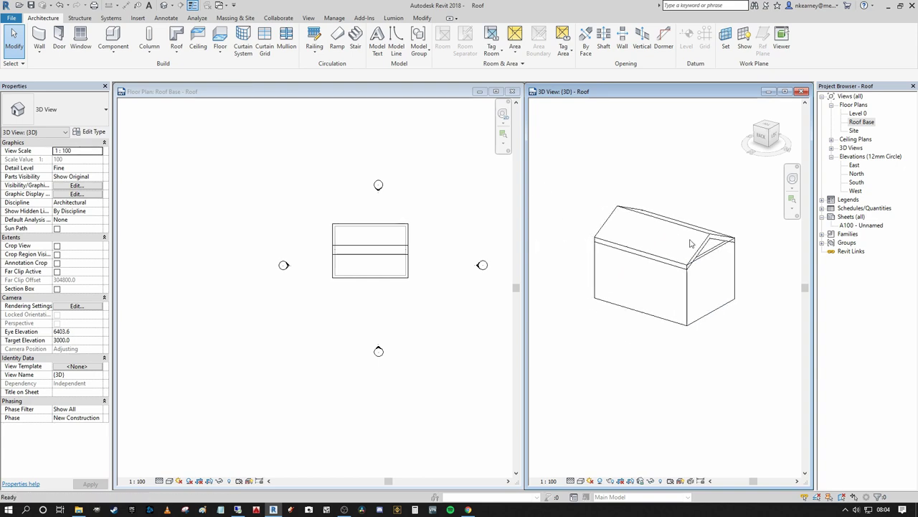
{"action": "scroll", "coordinate": [673, 244], "scroll_direction": "up", "scroll_amount": 4}
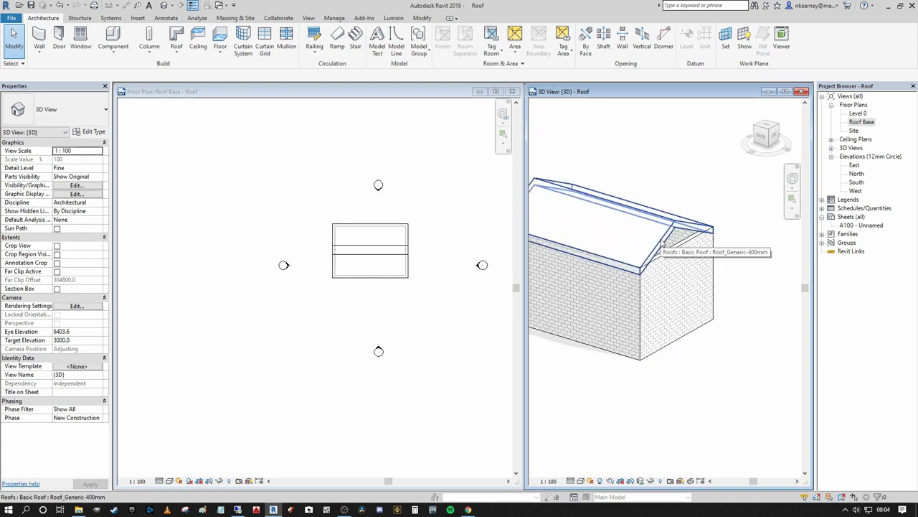
- Raise the extruded roof above the walls by setting its Level Offset to 400
{"action": "left_click", "coordinate": [574, 176]}
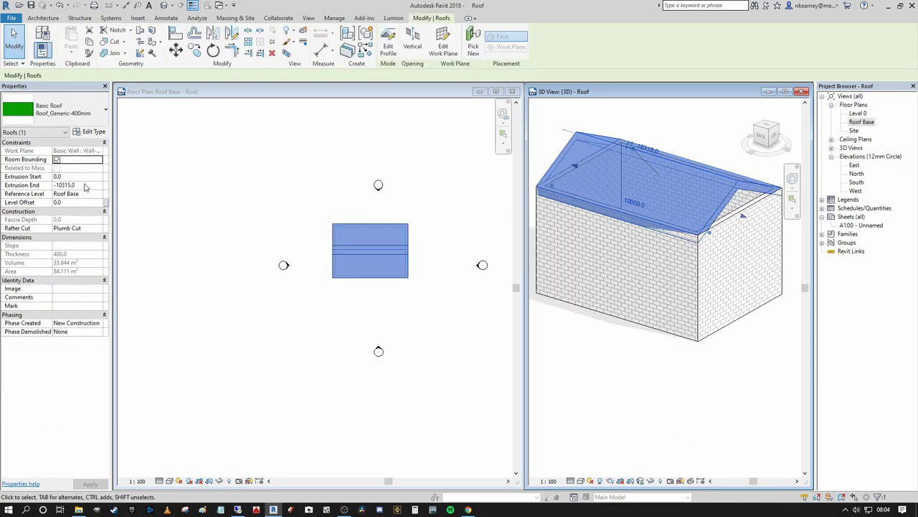
{"action": "left_click", "coordinate": [86, 203]}
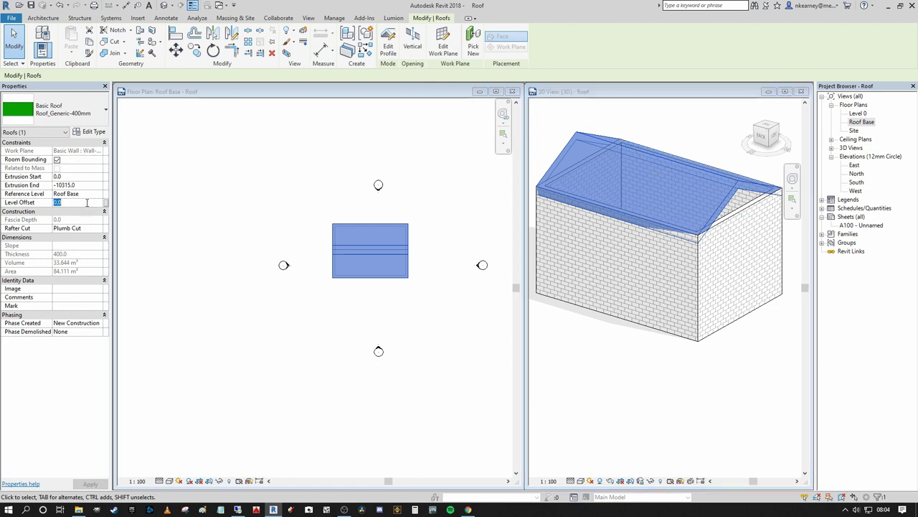
{"action": "type", "text": "4000"}
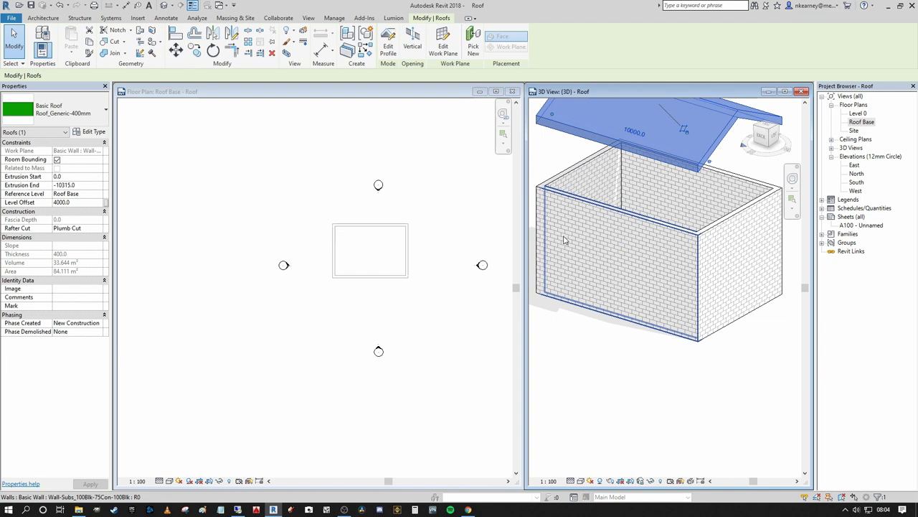
{"action": "left_click", "coordinate": [88, 203]}
{"action": "type", "text": "40"}
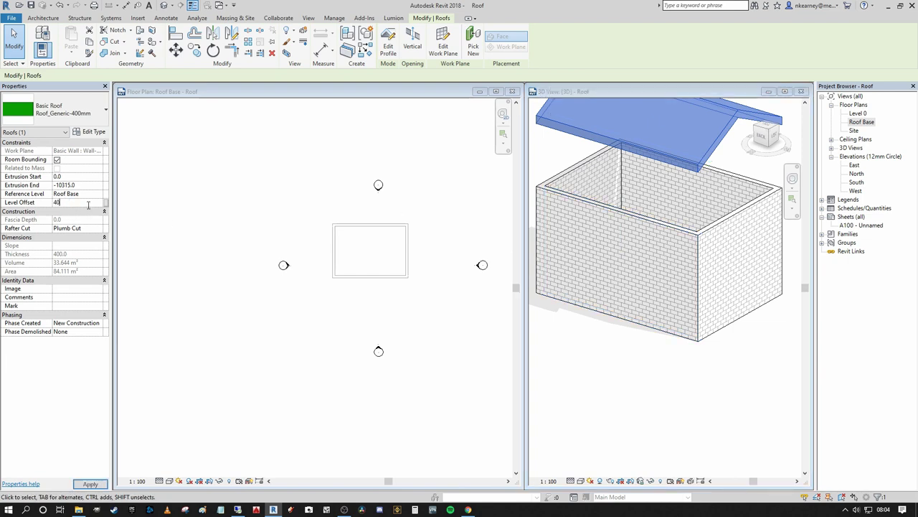
{"action": "middle_click_drag", "start_coordinate": [566, 280], "coordinate": [568, 336]}
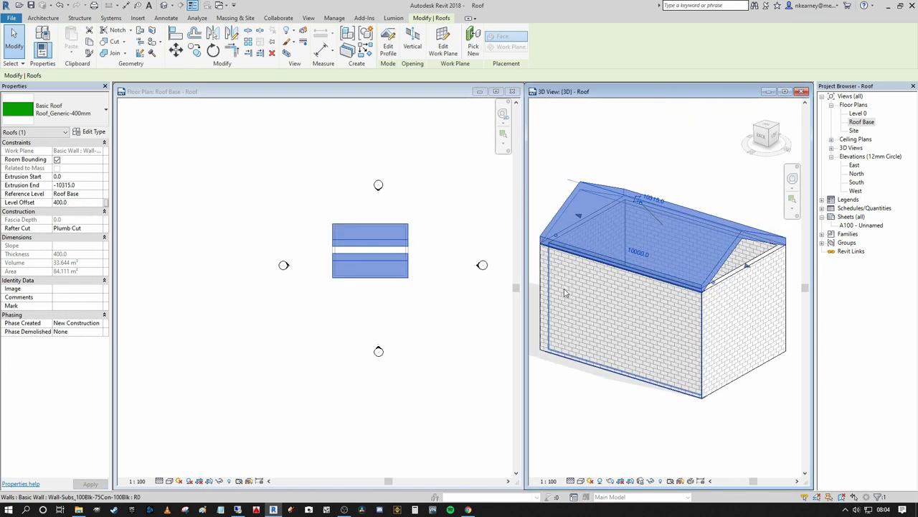
{"action": "scroll", "coordinate": [556, 270], "scroll_direction": "down", "scroll_amount": 2}
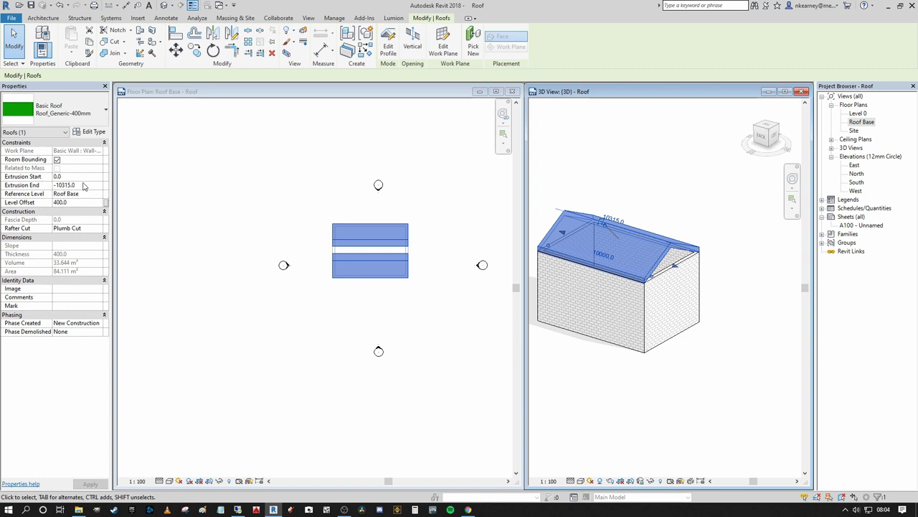
- Try an Extrusion Start of -300 for the gable roof
{"action": "middle_click", "coordinate": [264, 207]}
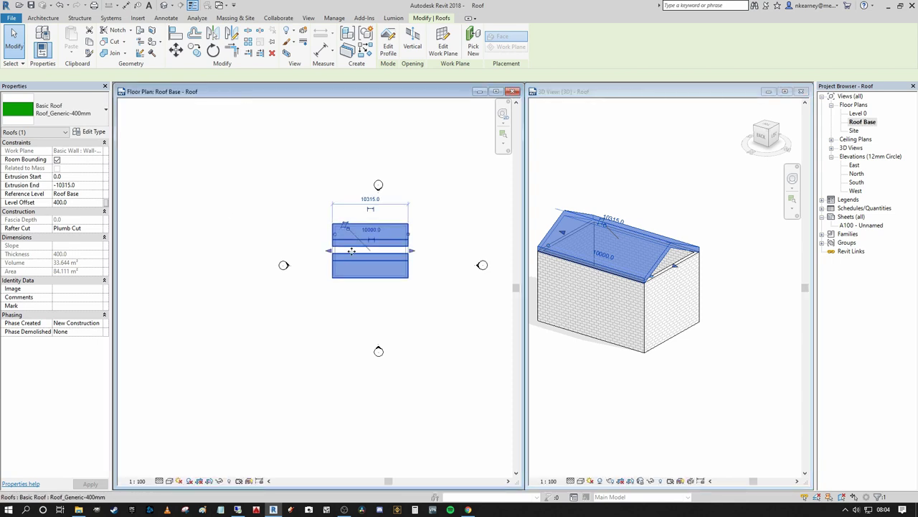
{"action": "scroll", "coordinate": [259, 245], "scroll_direction": "up", "scroll_amount": 2}
{"action": "middle_click_drag", "start_coordinate": [346, 203], "coordinate": [186, 200]}
{"action": "scroll", "coordinate": [287, 201], "scroll_direction": "up", "scroll_amount": 2}
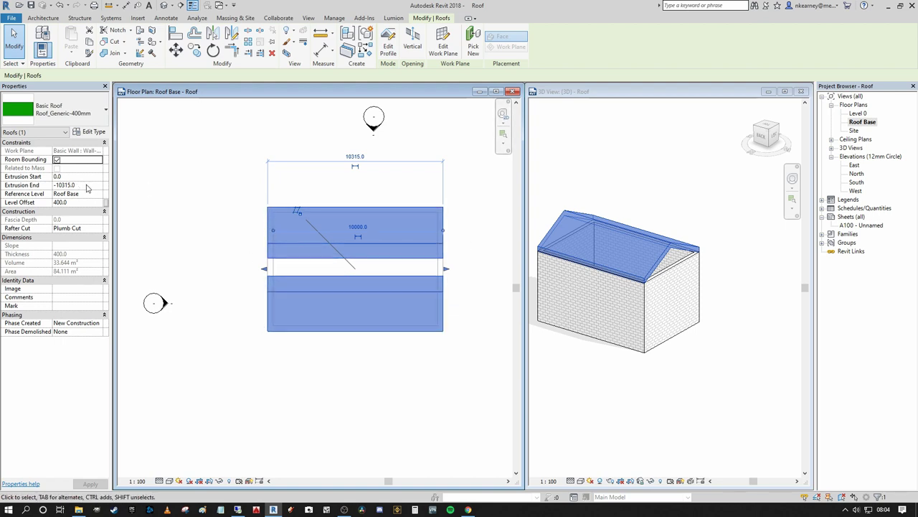
{"action": "scroll", "coordinate": [635, 289], "scroll_direction": "up", "scroll_amount": 4}
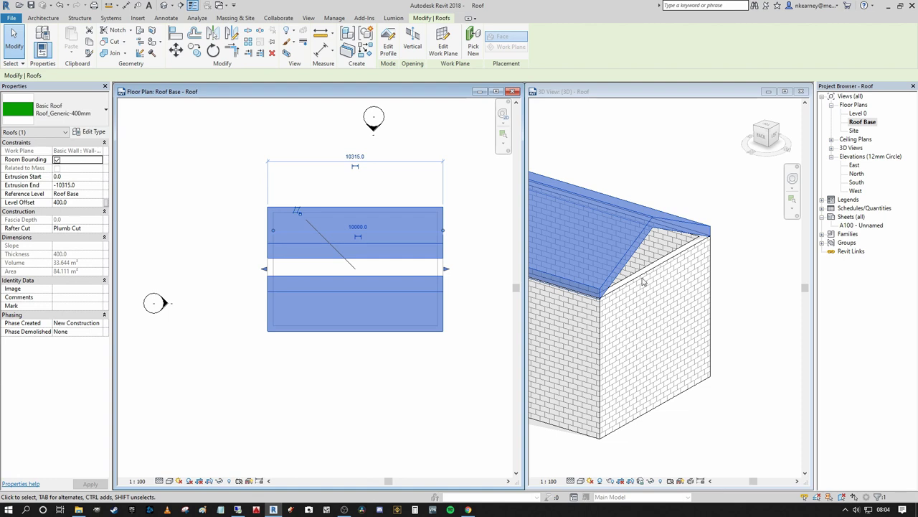
{"action": "left_click", "coordinate": [77, 177]}
{"action": "type", "text": "-3"}
{"action": "key", "text": "Return"}
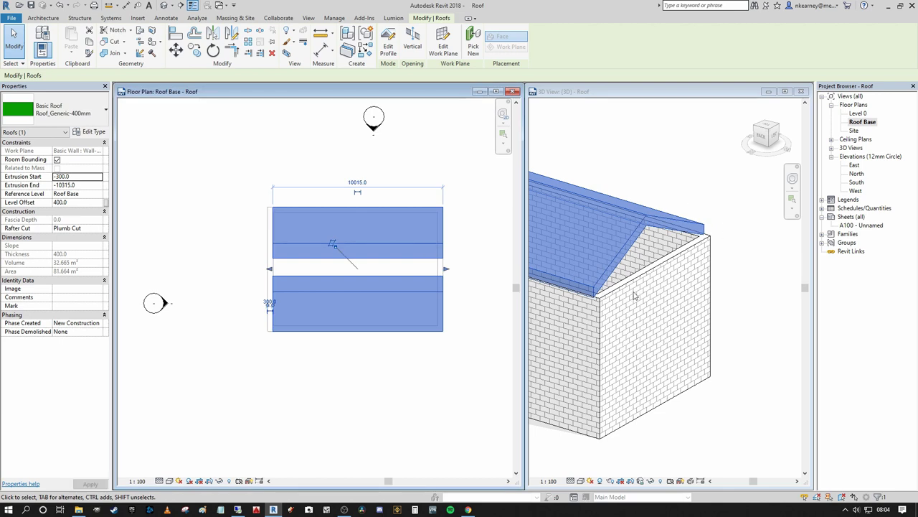
- Set the roof's Extrusion Start to 300 to create an overhang beyond the first end wall
{"action": "left_click", "coordinate": [75, 176]}
{"action": "type", "text": "300.0"}
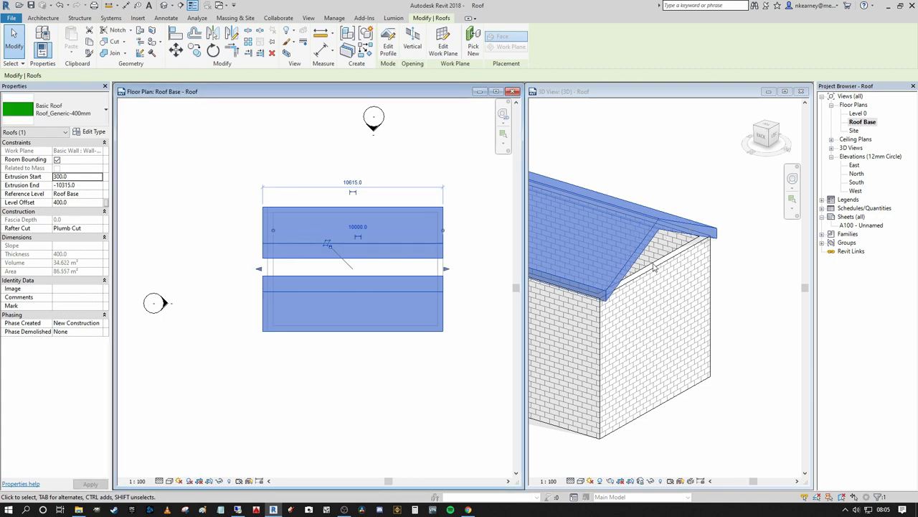
{"action": "scroll", "coordinate": [654, 268], "scroll_direction": "down", "scroll_amount": 4}
{"action": "middle_click_drag", "start_coordinate": [699, 272], "coordinate": [636, 269], "text": "shift"}
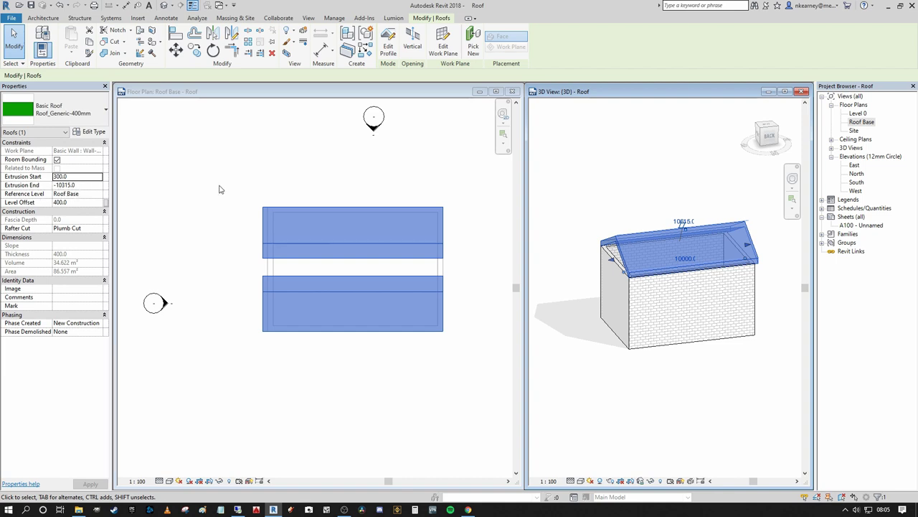
- Set the roof's Extrusion End to -10615 to create an overhang at the opposite end wall
{"action": "right_click", "coordinate": [575, 242]}
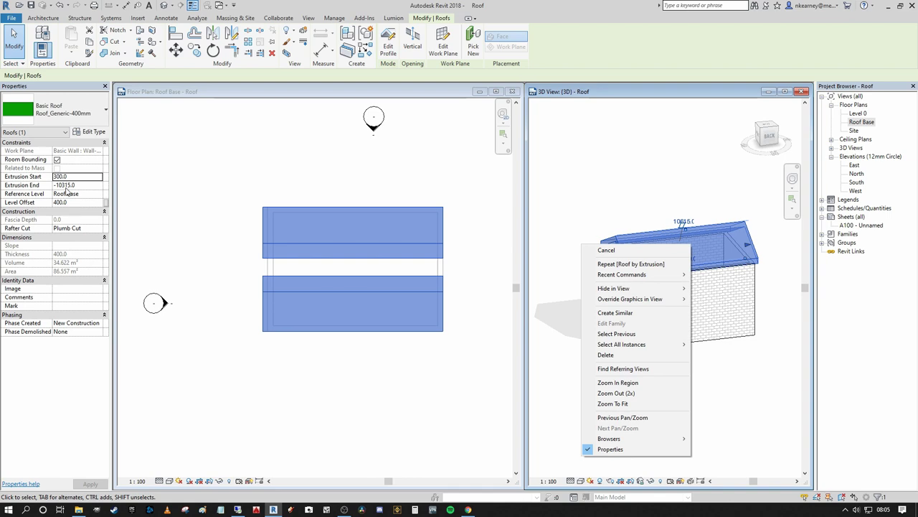
{"action": "left_click", "coordinate": [63, 185]}
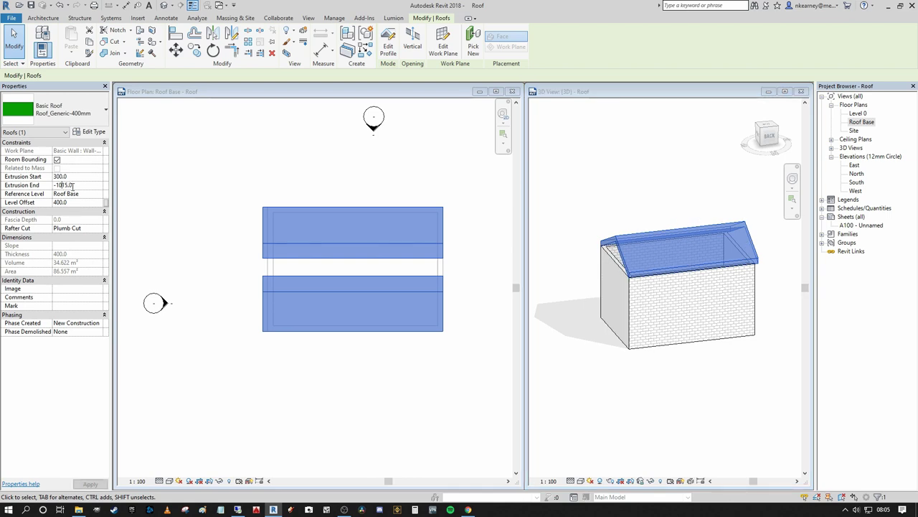
{"action": "scroll", "coordinate": [691, 231], "scroll_direction": "down", "scroll_amount": 1}
{"action": "middle_click_drag", "start_coordinate": [674, 214], "coordinate": [323, 225], "text": "shift"}
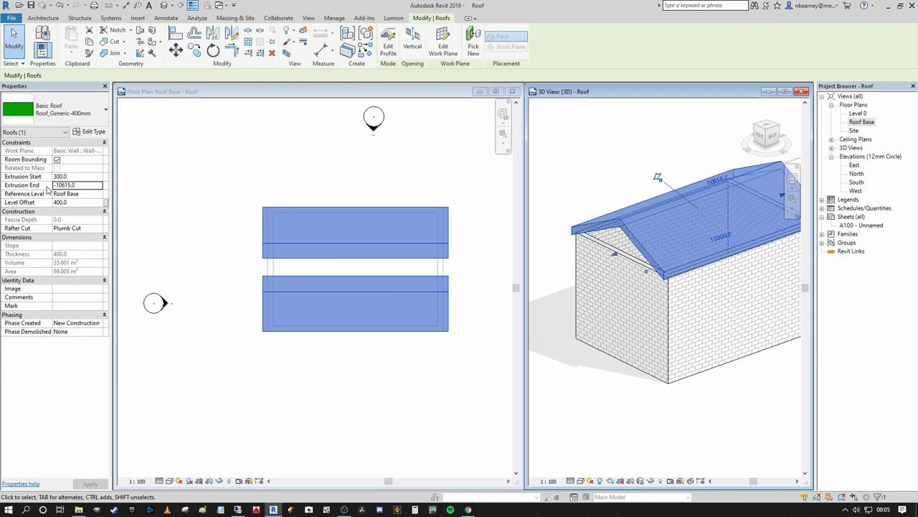
- Stretch both gable ends of the roof outward in plan to a total length of about 14900 mm, and undo the stretching
{"action": "scroll", "coordinate": [509, 246], "scroll_direction": "down", "scroll_amount": 2}
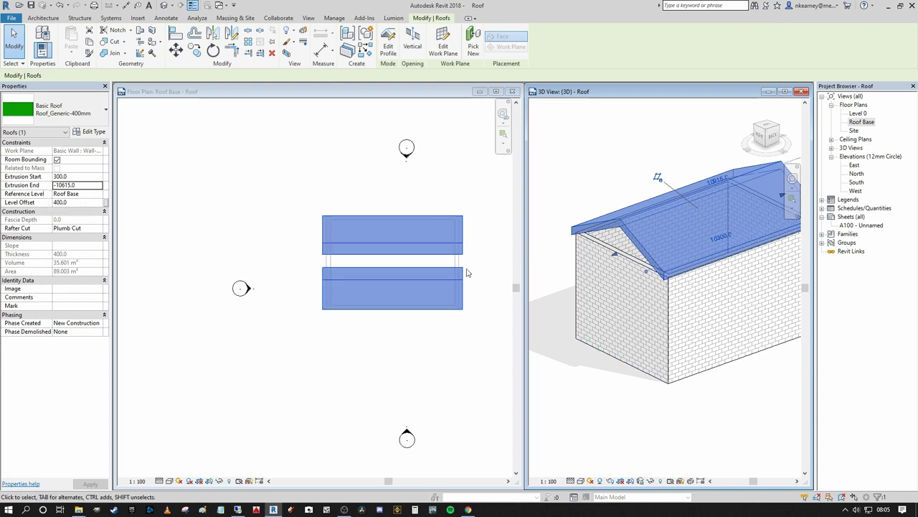
{"action": "middle_click_drag", "start_coordinate": [378, 215], "coordinate": [386, 212]}
{"action": "scroll", "coordinate": [506, 214], "scroll_direction": "down", "scroll_amount": 2}
{"action": "middle_click_drag", "start_coordinate": [478, 220], "coordinate": [482, 223]}
{"action": "scroll", "coordinate": [468, 259], "scroll_direction": "up", "scroll_amount": 4}
{"action": "scroll", "coordinate": [479, 262], "scroll_direction": "down", "scroll_amount": 2}
{"action": "middle_click_drag", "start_coordinate": [480, 264], "coordinate": [442, 282]}
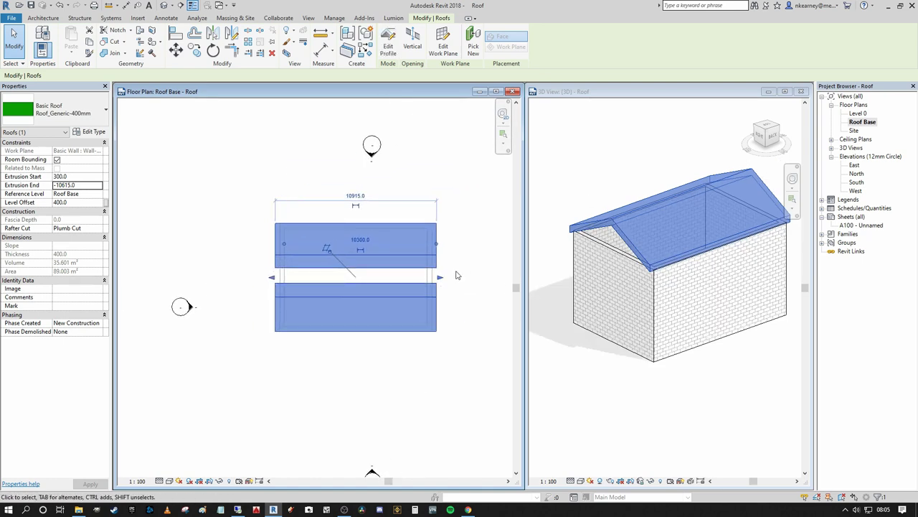
{"action": "left_click_drag", "start_coordinate": [440, 280], "coordinate": [469, 280]}
{"action": "left_click_drag", "start_coordinate": [271, 277], "coordinate": [242, 275]}
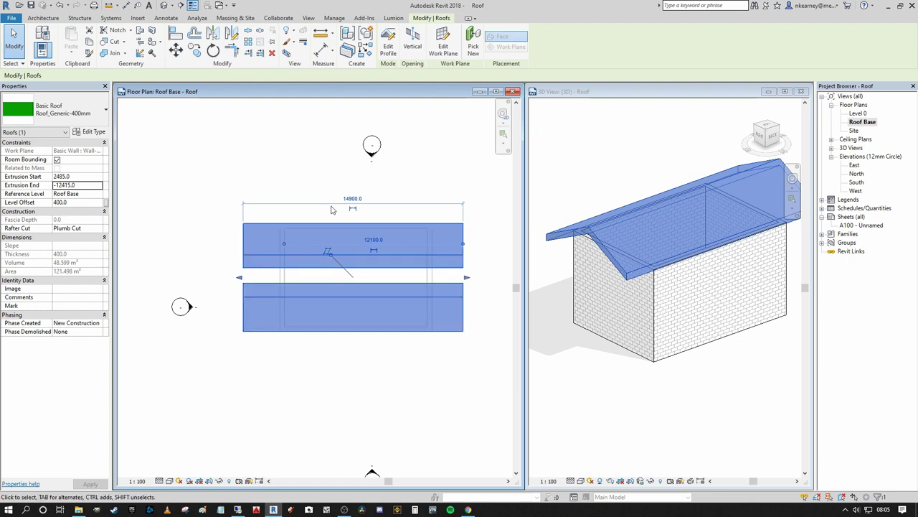
{"action": "key", "text": "Escape"}
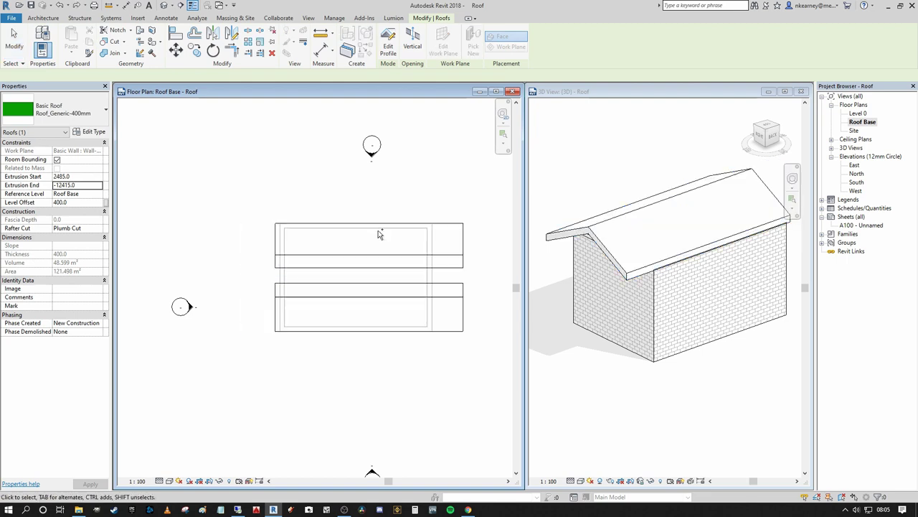
{"action": "key", "text": "ctrl+z"}
- Set the cut plane offset in the Roof Base plan's view range to 2300 and apply it
{"action": "scroll", "coordinate": [403, 250], "scroll_direction": "down", "scroll_amount": 2}
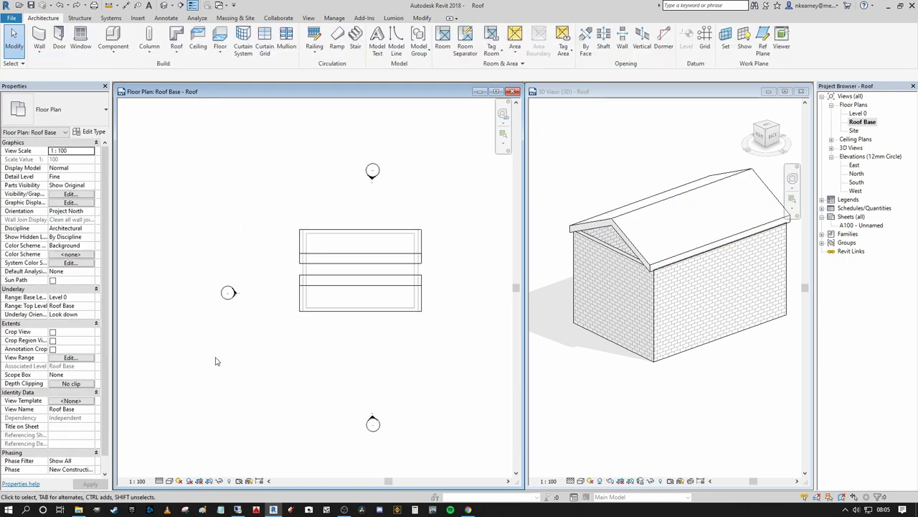
{"action": "left_click", "coordinate": [58, 357]}
{"action": "double_click", "coordinate": [659, 230]}
{"action": "type", "text": "2300"}
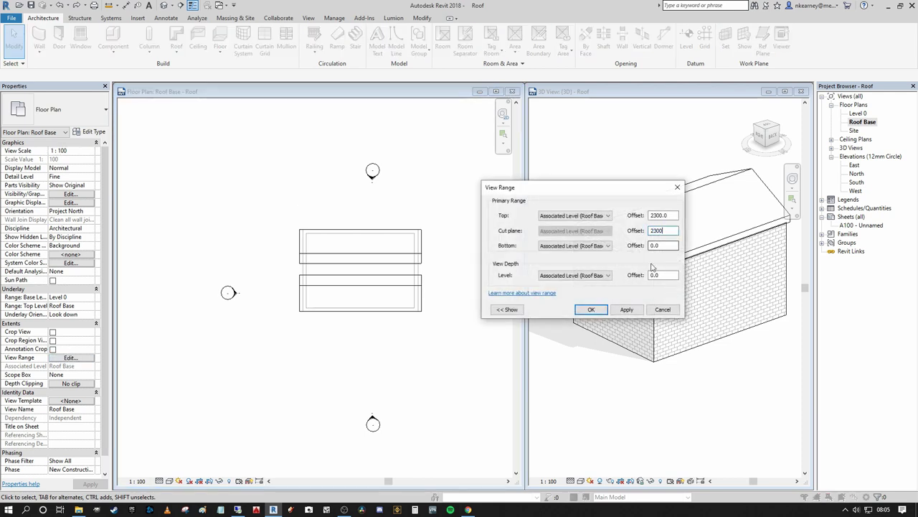
{"action": "left_click", "coordinate": [626, 309]}
{"action": "left_click", "coordinate": [591, 309]}
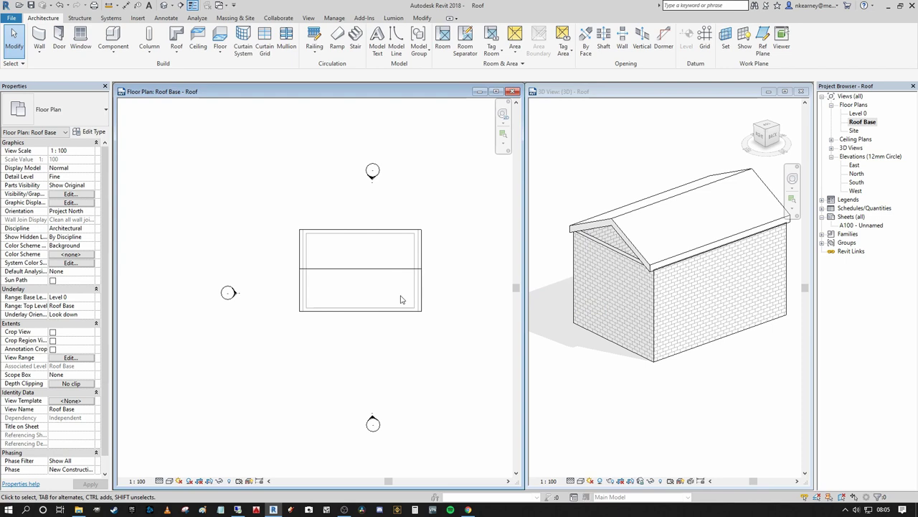
- Select the chain of four walls in 3D and try attaching their tops to the extruded roof
{"action": "middle_click_drag", "start_coordinate": [421, 284], "coordinate": [363, 291]}
{"action": "left_click", "coordinate": [656, 322]}
{"action": "scroll", "coordinate": [656, 320], "scroll_direction": "down", "scroll_amount": 3}
{"action": "key", "text": "Tab"}
{"action": "left_click", "coordinate": [656, 325]}
{"action": "middle_click_drag", "start_coordinate": [665, 359], "coordinate": [758, 334], "text": "shift"}
{"action": "left_click", "coordinate": [457, 46]}
{"action": "left_click", "coordinate": [688, 259]}
{"action": "middle_click_drag", "start_coordinate": [689, 258], "coordinate": [621, 229], "text": "shift"}
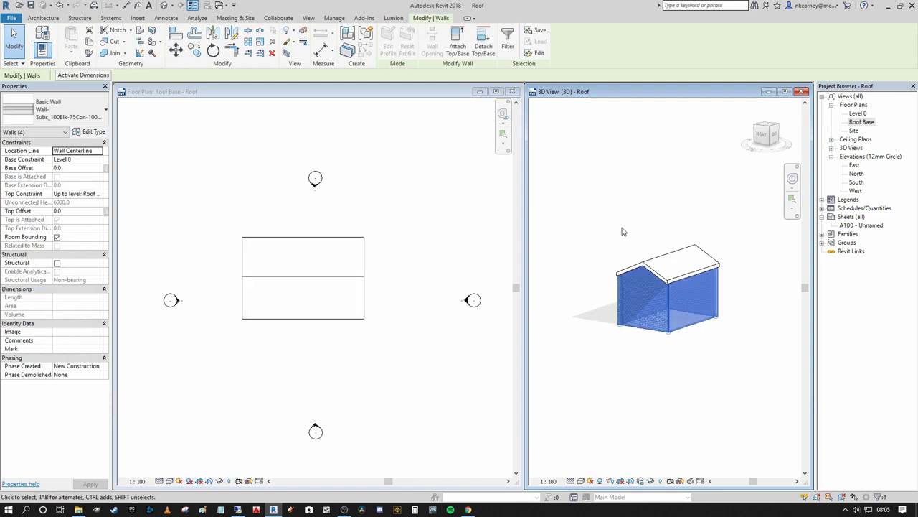
- Reselect all four walls and attach their tops to the underside of the gable roof, closing both gable ends
{"action": "left_click", "coordinate": [599, 155]}
{"action": "middle_click_drag", "start_coordinate": [727, 372], "coordinate": [739, 365], "text": "shift"}
{"action": "left_click_drag", "start_coordinate": [739, 365], "coordinate": [618, 307]}
{"action": "left_click", "coordinate": [458, 46]}
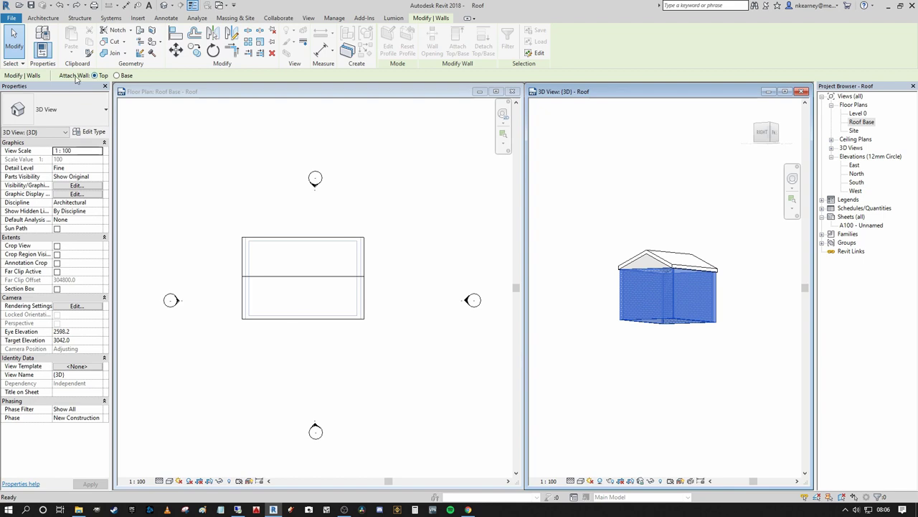
{"action": "right_click", "coordinate": [659, 248]}
{"action": "left_click", "coordinate": [675, 254]}
{"action": "middle_click_drag", "start_coordinate": [617, 197], "coordinate": [570, 212], "text": "shift"}
{"action": "left_click", "coordinate": [715, 283]}
{"action": "middle_click_drag", "start_coordinate": [715, 283], "coordinate": [725, 262], "text": "shift"}
{"action": "scroll", "coordinate": [607, 317], "scroll_direction": "up", "scroll_amount": 3}
{"action": "middle_click_drag", "start_coordinate": [638, 301], "coordinate": [603, 307], "text": "shift"}
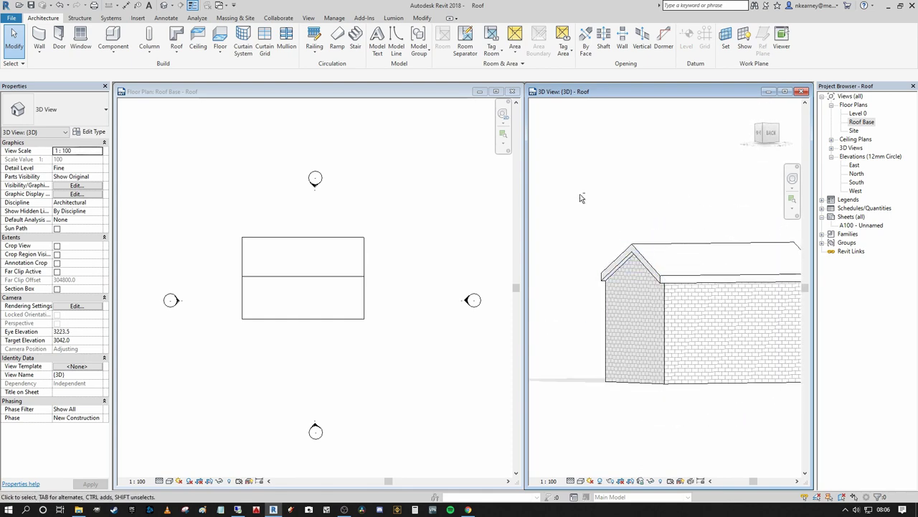
{"action": "middle_click_drag", "start_coordinate": [582, 199], "coordinate": [598, 240], "text": "shift"}
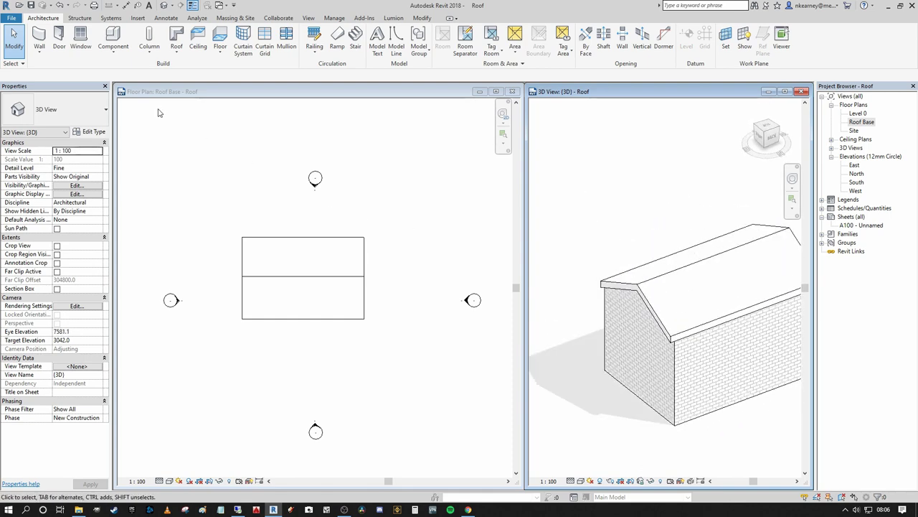
{"action": "left_click", "coordinate": [180, 50]}
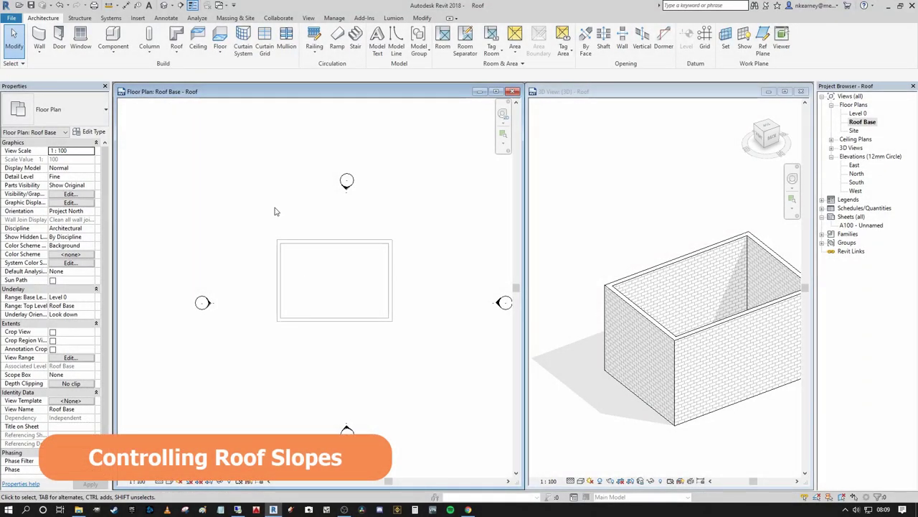
{"action": "mouse_move", "coordinate": [288, 197]}
{"action": "middle_mouse_down"}
{"action": "mouse_move", "coordinate": [305, 189]}
{"action": "mouse_move", "coordinate": [285, 179]}
{"action": "mouse_move", "coordinate": [294, 183]}
{"action": "middle_mouse_up"}
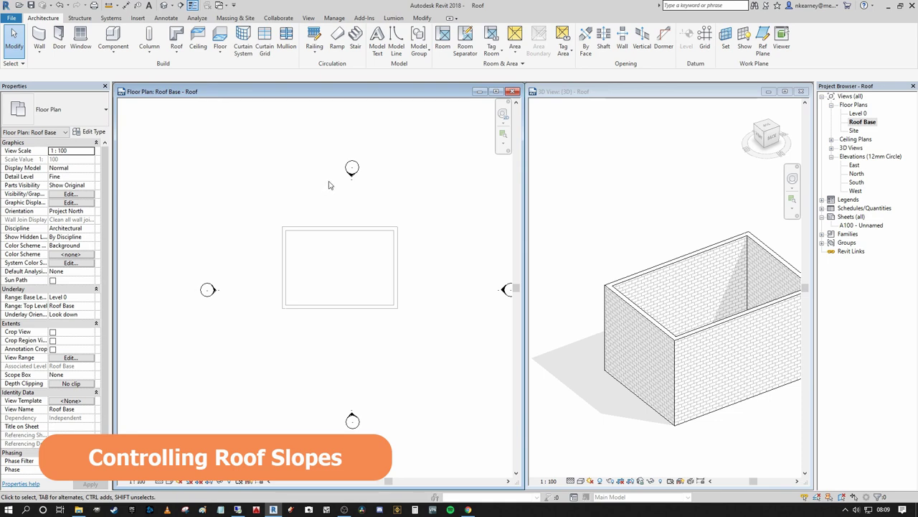
{"action": "middle_click_drag", "start_coordinate": [398, 280], "coordinate": [384, 240]}
{"action": "middle_click_drag", "start_coordinate": [433, 209], "coordinate": [407, 246]}
{"action": "scroll", "coordinate": [406, 246], "scroll_direction": "up", "scroll_amount": 1}
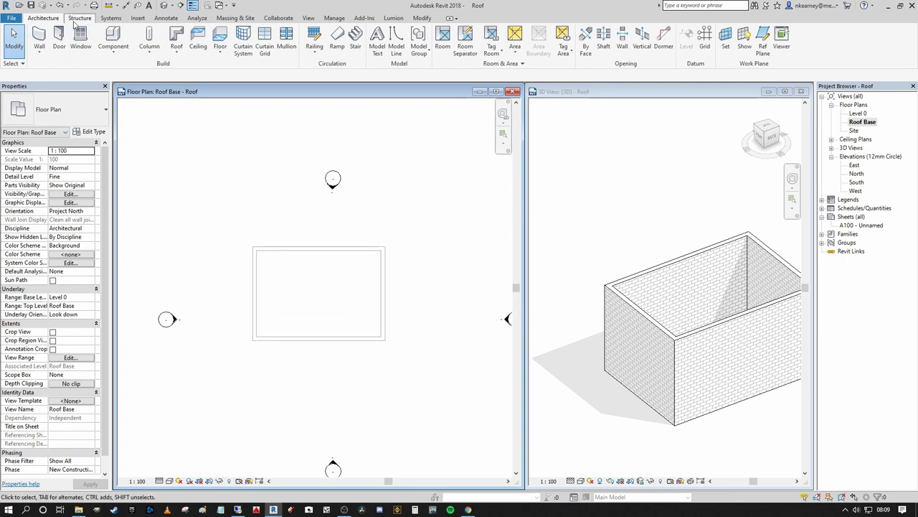
- Start a Roof by Footprint and sketch a slope-defining rectangular boundary offset 500 outside the building's outer wall corners
{"action": "left_click", "coordinate": [176, 50]}
{"action": "left_click", "coordinate": [201, 70]}
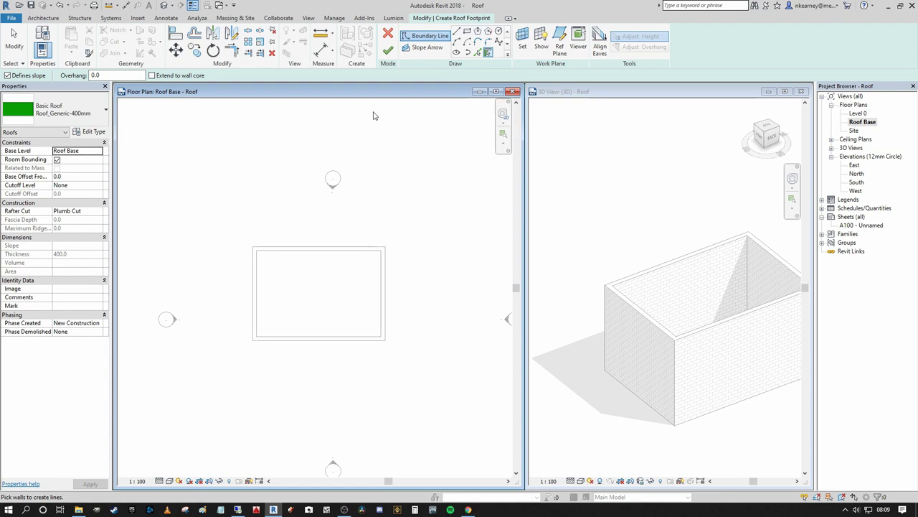
{"action": "left_click", "coordinate": [467, 34]}
{"action": "double_click", "coordinate": [111, 75]}
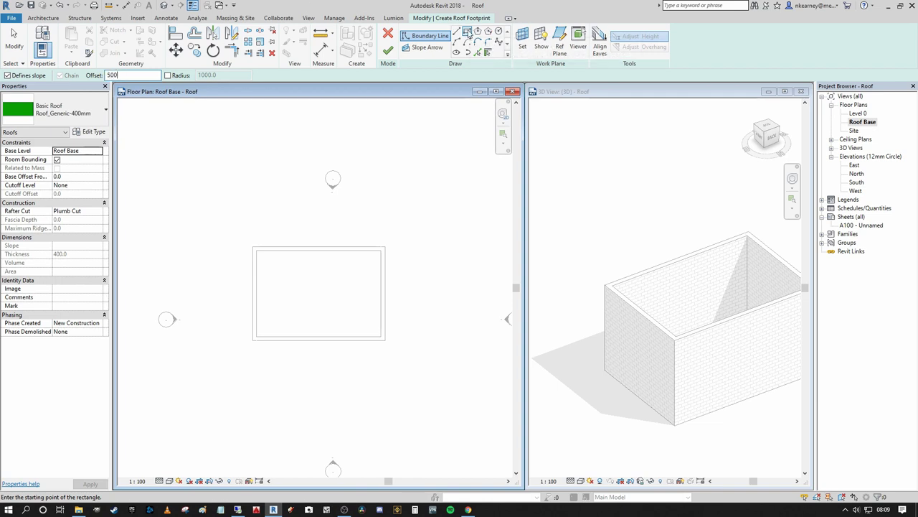
{"action": "left_click", "coordinate": [251, 247]}
{"action": "left_click", "coordinate": [386, 342]}
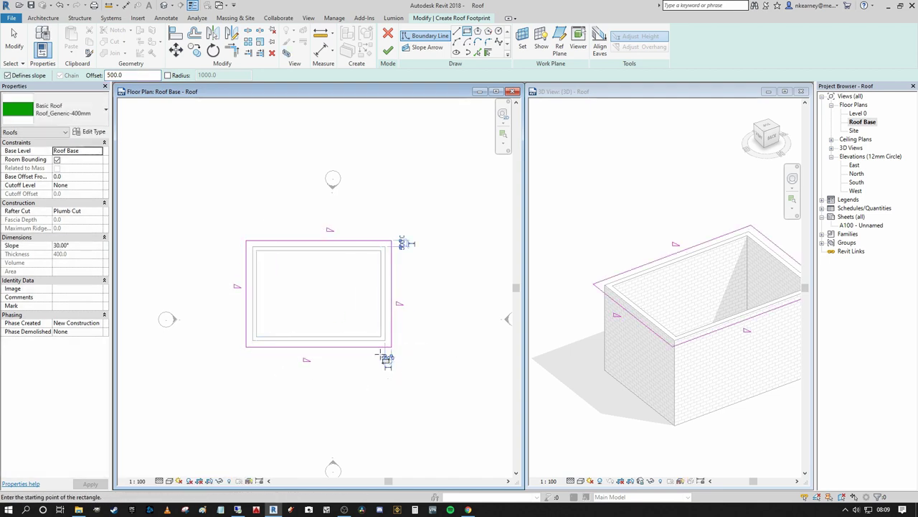
{"action": "middle_click_drag", "start_coordinate": [325, 153], "coordinate": [310, 149]}
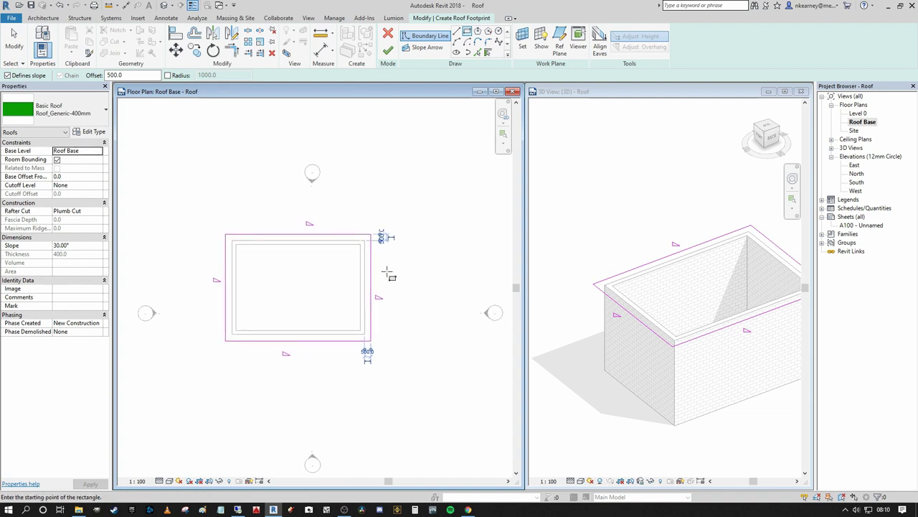
- Finish the rectangular footprint sketch to create the hip roof and view it over the walls in 3D
{"action": "left_click", "coordinate": [387, 51]}
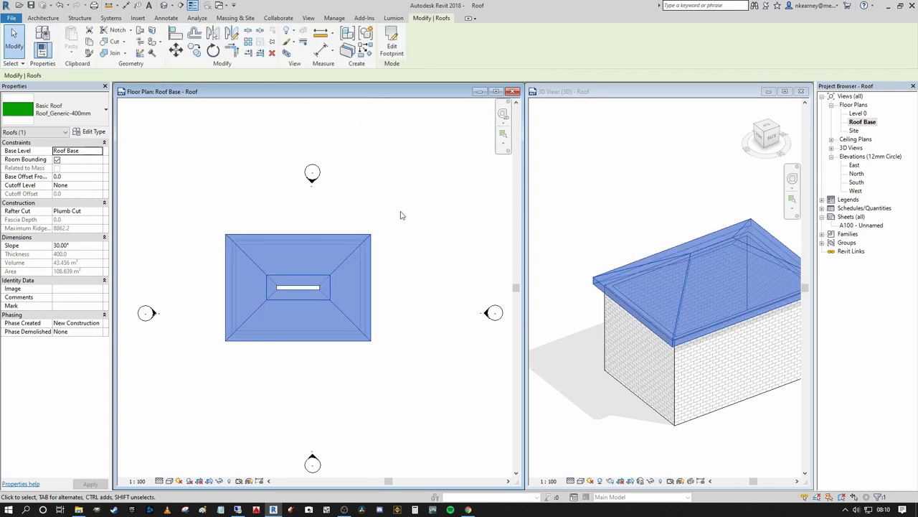
{"action": "left_click", "coordinate": [667, 285]}
{"action": "middle_click_drag", "start_coordinate": [610, 232], "coordinate": [715, 241], "text": "shift"}
{"action": "left_click", "coordinate": [687, 147]}
{"action": "middle_click_drag", "start_coordinate": [666, 136], "coordinate": [639, 174], "text": "shift"}
{"action": "scroll", "coordinate": [641, 160], "scroll_direction": "up", "scroll_amount": 1}
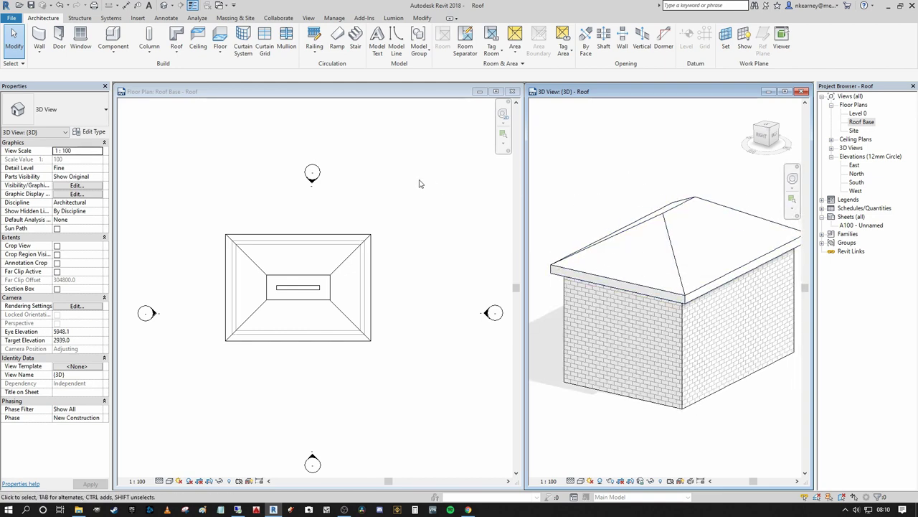
- Set the Top and Cut plane offsets in the Roof Base plan's view range to 3000 and apply them
{"action": "left_click", "coordinate": [417, 203]}
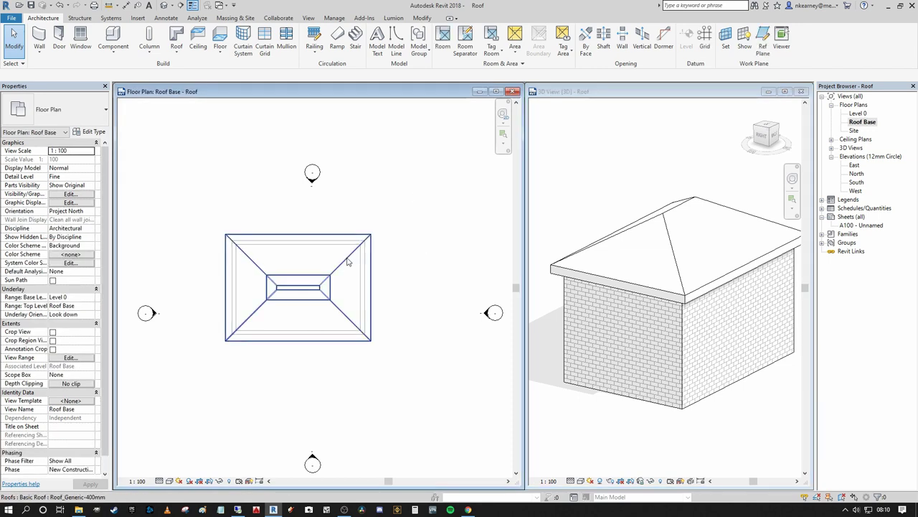
{"action": "left_click", "coordinate": [71, 358]}
{"action": "left_click_drag", "start_coordinate": [671, 216], "coordinate": [648, 227]}
{"action": "type", "text": "3000"}
{"action": "key", "text": "Tab"}
{"action": "type", "text": "3000"}
{"action": "left_click", "coordinate": [626, 309]}
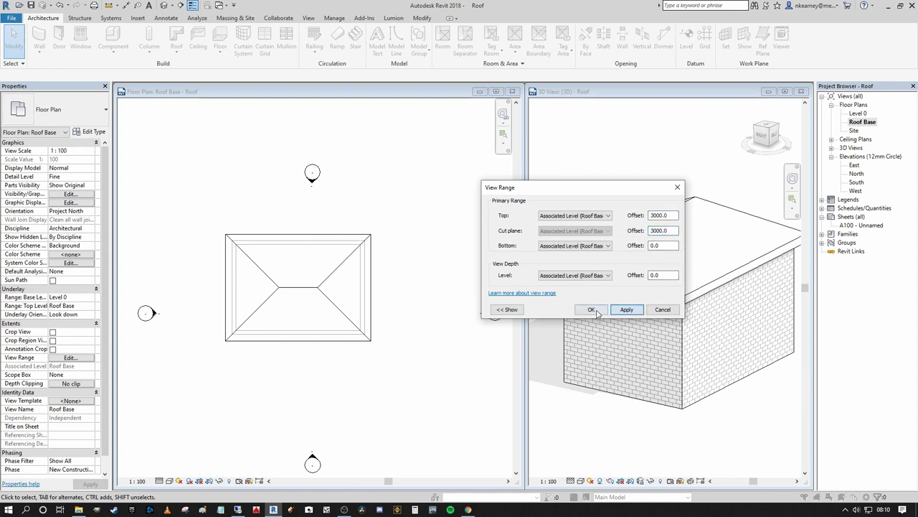
{"action": "left_click", "coordinate": [591, 309]}
- Edit the hip roof's footprint and turn off Defines Slope for the two short end boundary lines
{"action": "scroll", "coordinate": [437, 246], "scroll_direction": "down", "scroll_amount": 3}
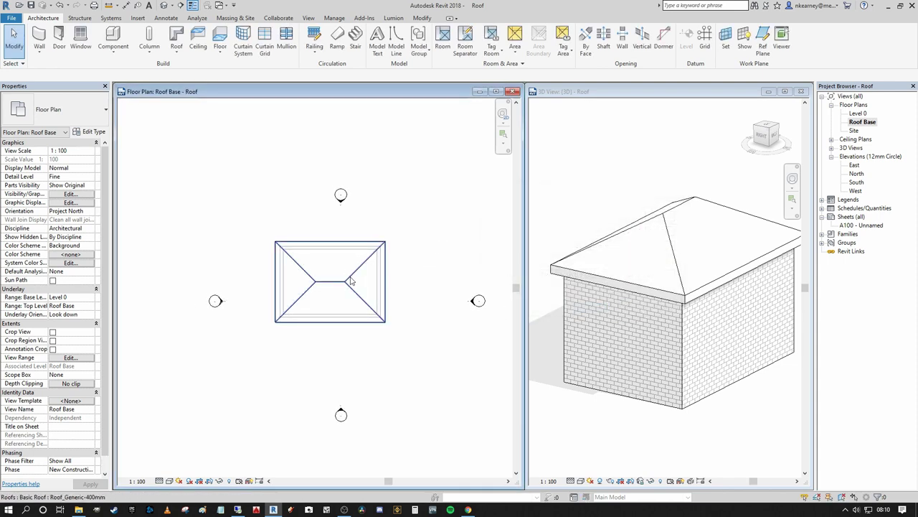
{"action": "left_click", "coordinate": [341, 267]}
{"action": "scroll", "coordinate": [301, 240], "scroll_direction": "up", "scroll_amount": 2}
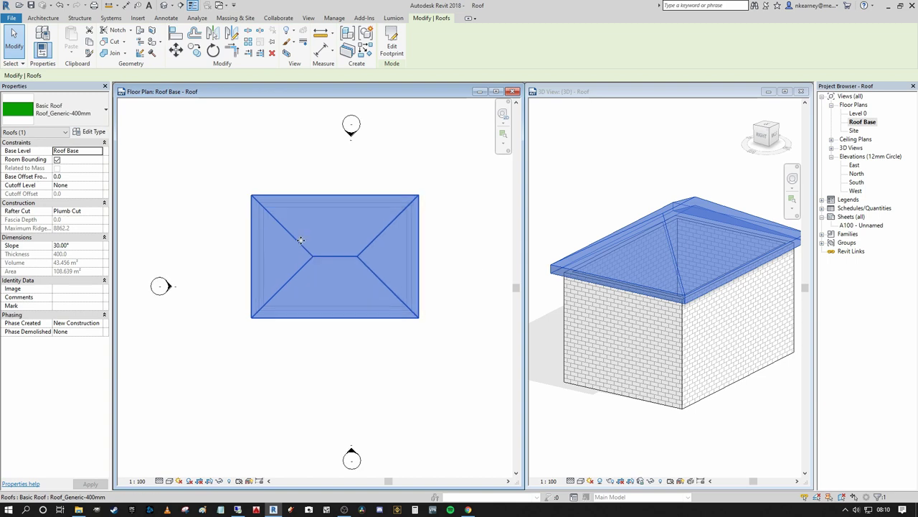
{"action": "left_click", "coordinate": [392, 43]}
{"action": "scroll", "coordinate": [366, 199], "scroll_direction": "down", "scroll_amount": 2}
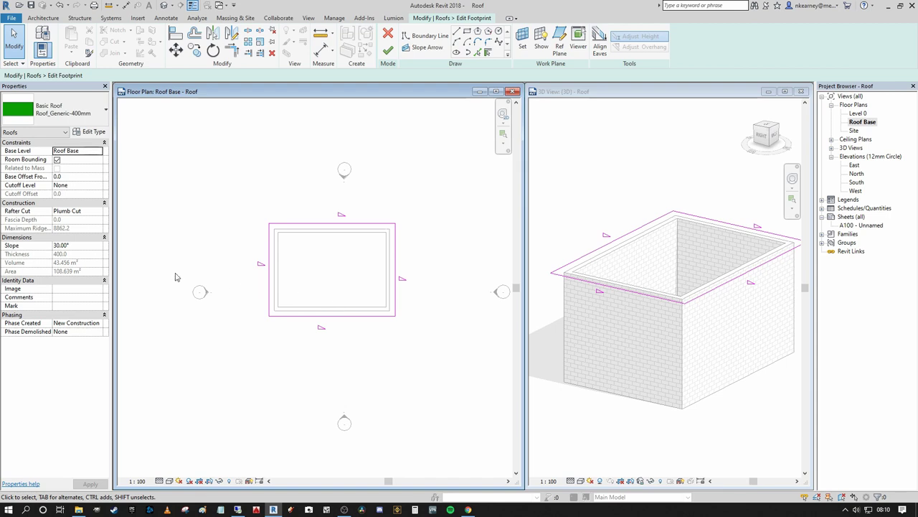
{"action": "left_click_drag", "start_coordinate": [440, 279], "coordinate": [235, 262]}
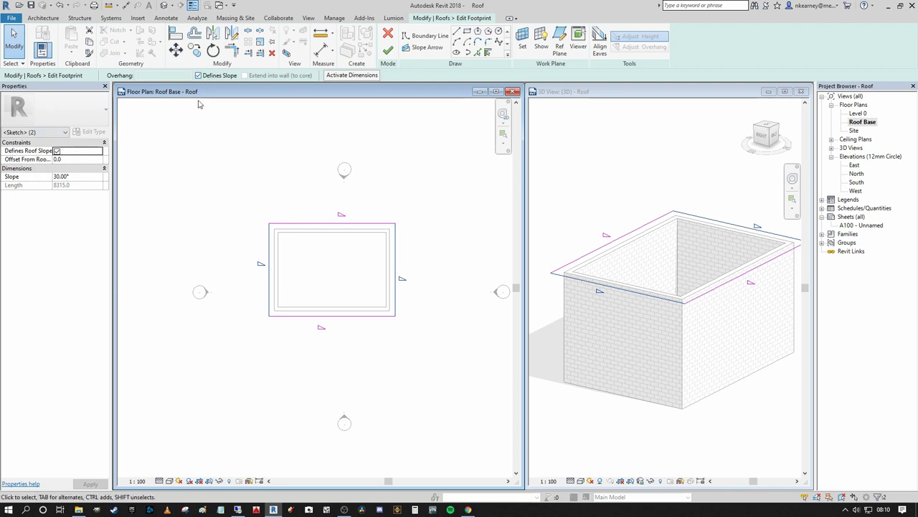
{"action": "left_click", "coordinate": [199, 76]}
{"action": "left_click", "coordinate": [304, 189]}
- Select the two long boundary lines to check their slope, and finish the footprint edit to form a gable roof
{"action": "left_click_drag", "start_coordinate": [362, 333], "coordinate": [342, 215]}
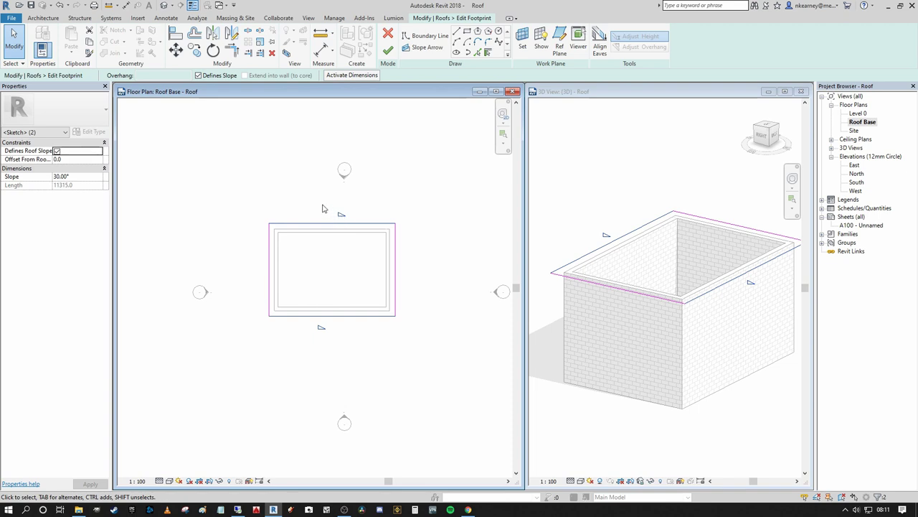
{"action": "right_click", "coordinate": [341, 124]}
{"action": "left_click", "coordinate": [417, 112]}
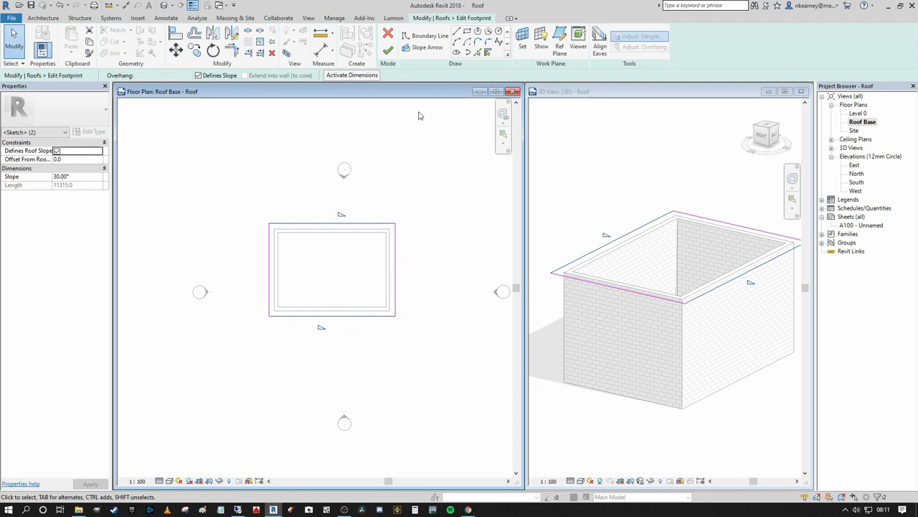
{"action": "left_click", "coordinate": [387, 51]}
{"action": "scroll", "coordinate": [622, 210], "scroll_direction": "down", "scroll_amount": 3}
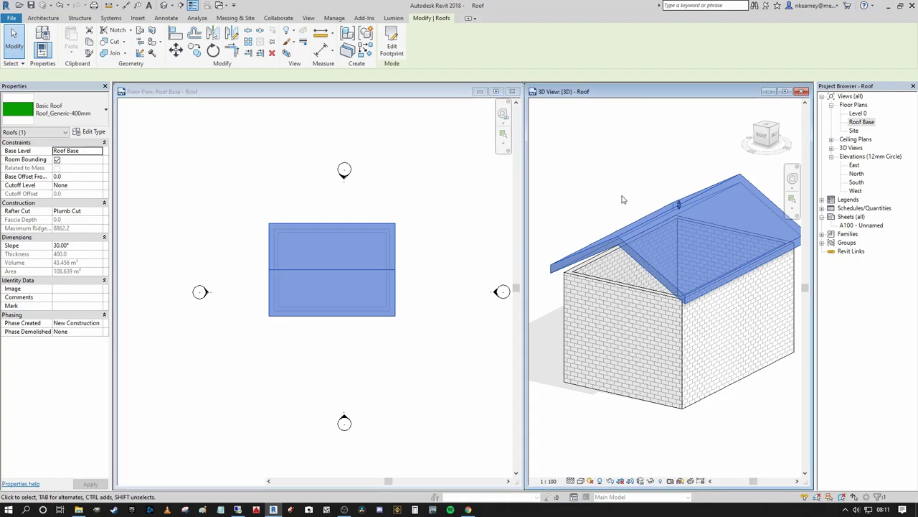
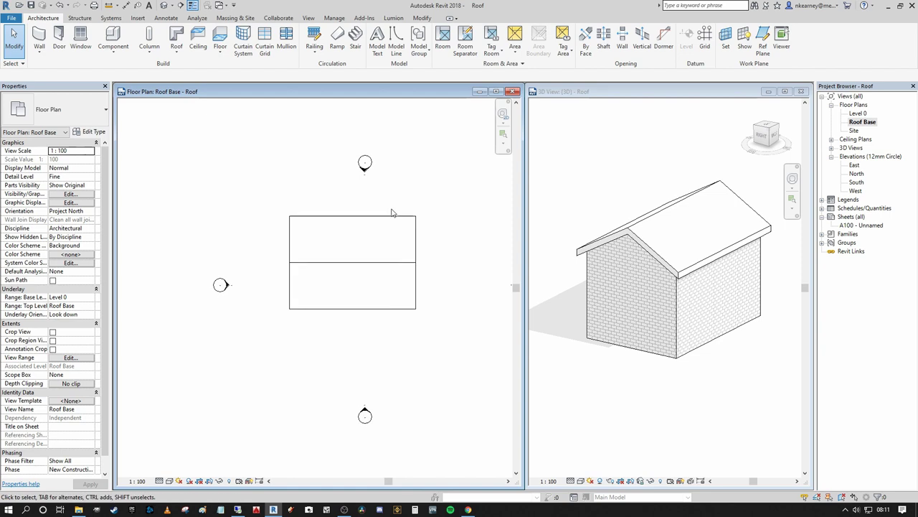
- Edit the gable roof's footprint and set the slope of the lower long boundary line in plan to 45°
{"action": "left_click", "coordinate": [381, 216]}
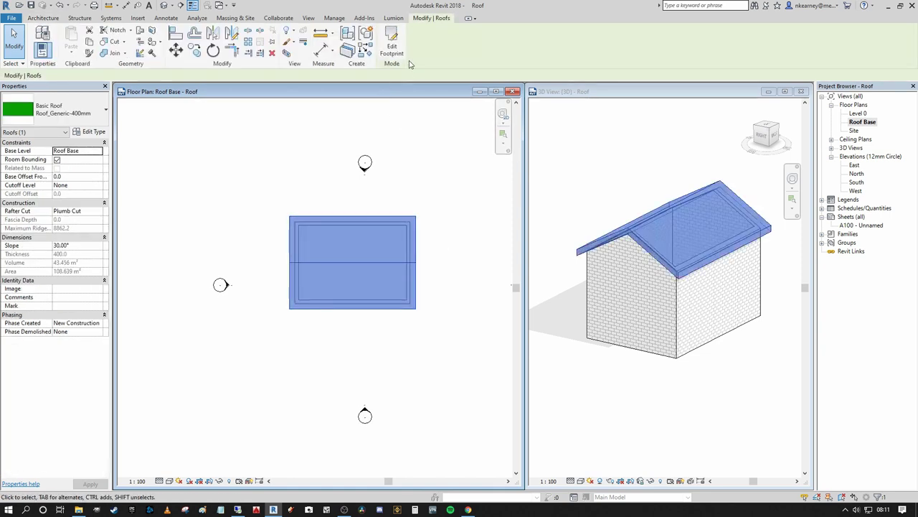
{"action": "left_click", "coordinate": [392, 44]}
{"action": "scroll", "coordinate": [369, 183], "scroll_direction": "down", "scroll_amount": 1}
{"action": "mouse_move", "coordinate": [370, 183]}
{"action": "middle_mouse_down"}
{"action": "mouse_move", "coordinate": [349, 158]}
{"action": "mouse_move", "coordinate": [333, 189]}
{"action": "middle_mouse_up"}
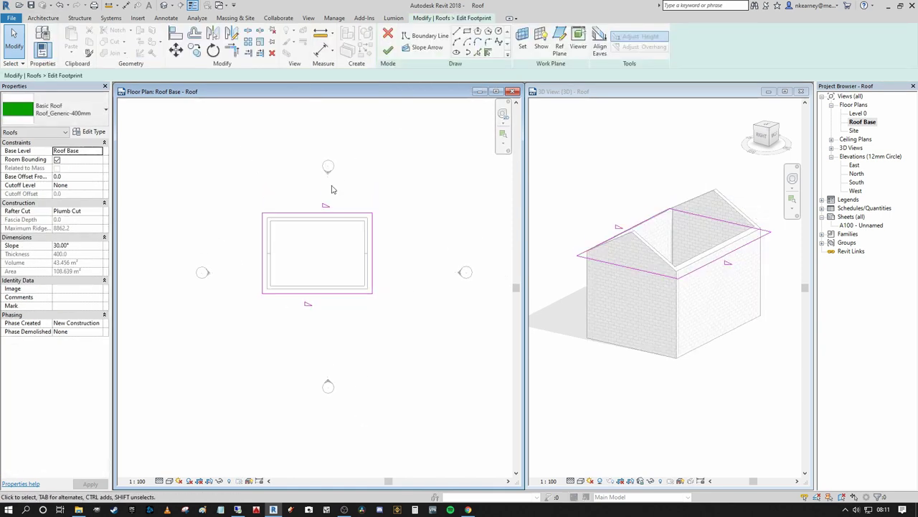
{"action": "left_click", "coordinate": [329, 292]}
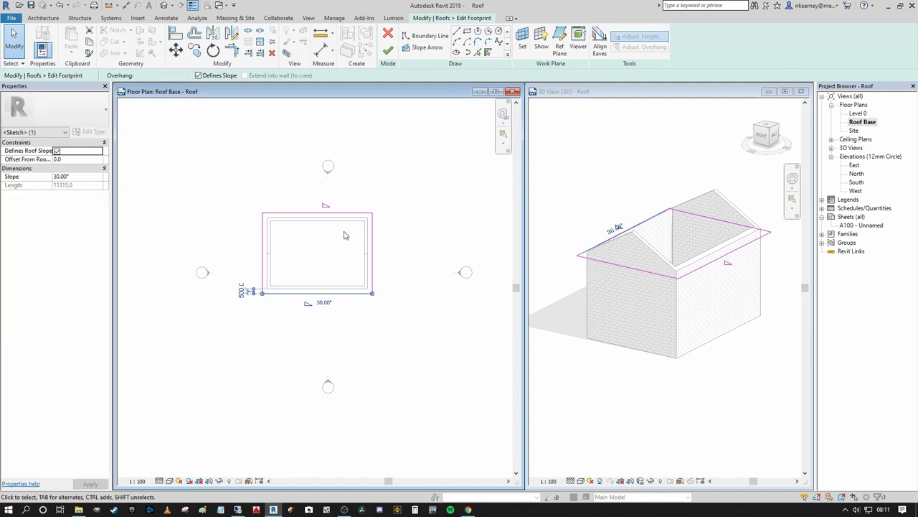
{"action": "left_click", "coordinate": [330, 302]}
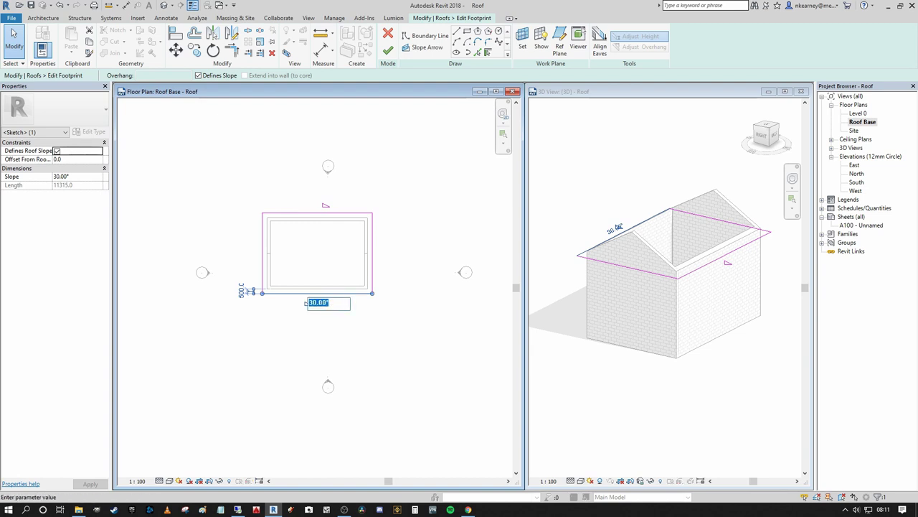
{"action": "key", "text": "Return"}
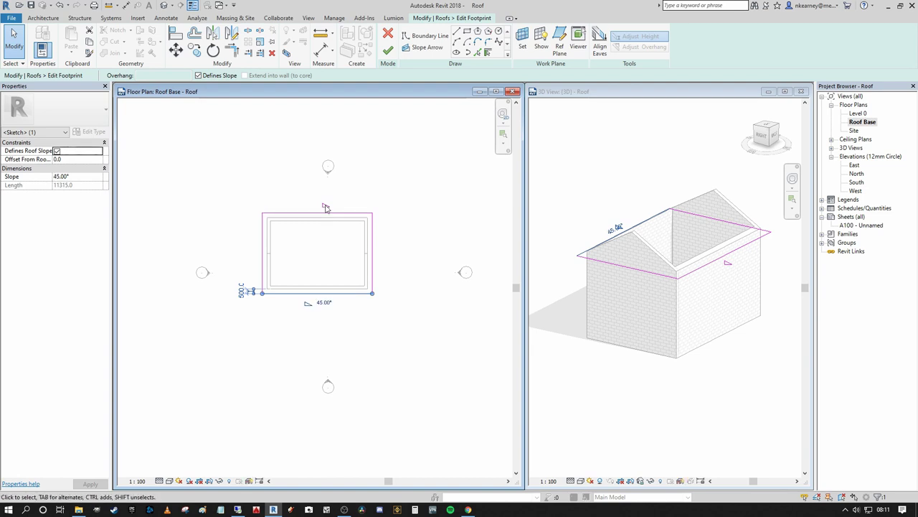
- Set the slope of the upper long boundary line in plan to 20° and finish the footprint edit
{"action": "left_click", "coordinate": [326, 207]}
{"action": "left_click", "coordinate": [337, 213]}
{"action": "left_click", "coordinate": [343, 205]}
{"action": "type", "text": "2"}
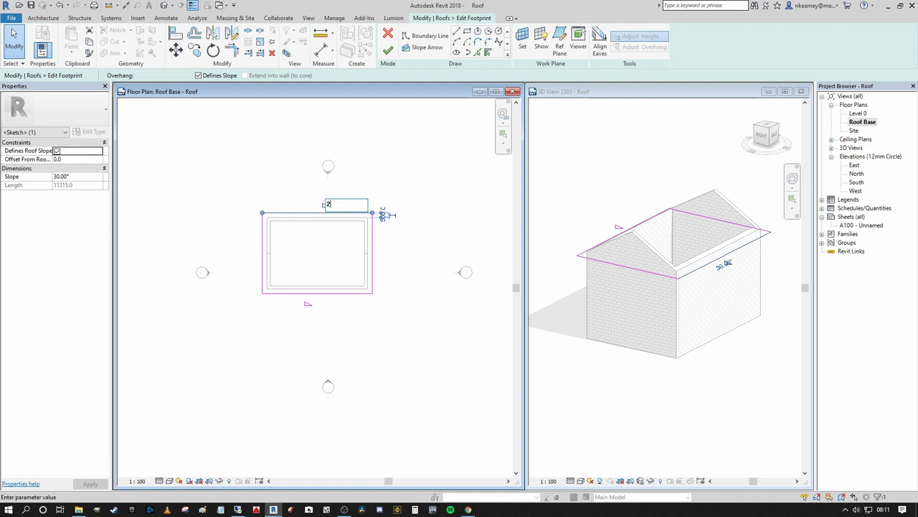
{"action": "type", "text": "0"}
{"action": "key", "text": "Return"}
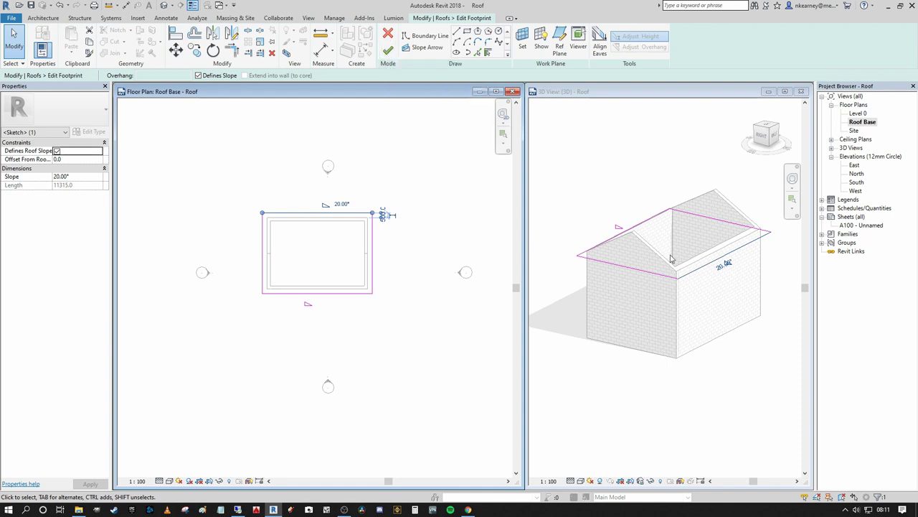
{"action": "left_click", "coordinate": [386, 52]}
{"action": "left_click", "coordinate": [383, 158]}
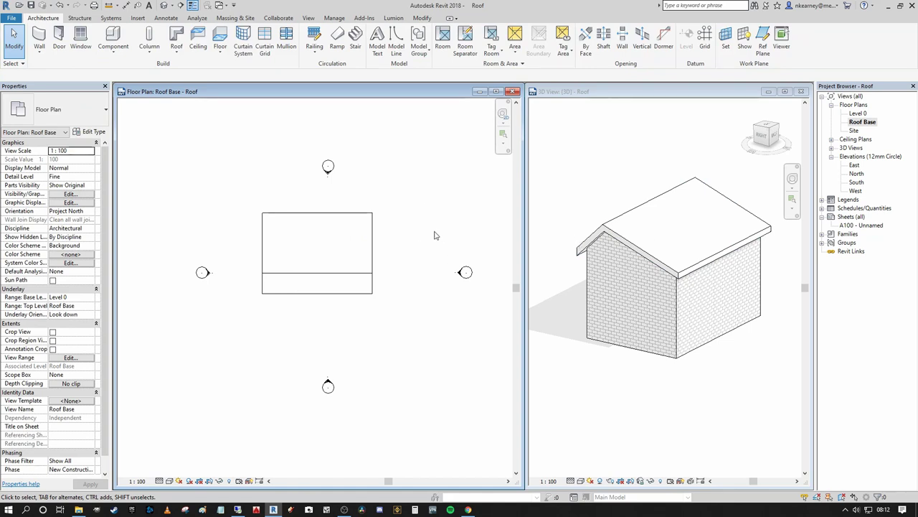
- Examine the asymmetric gable roof and its attached walls from several angles in the 3D view
{"action": "scroll", "coordinate": [396, 308], "scroll_direction": "up", "scroll_amount": 1}
{"action": "left_click", "coordinate": [603, 381]}
{"action": "mouse_move", "coordinate": [622, 379]}
{"action": "middle_mouse_down", "text": "shift"}
{"action": "mouse_move", "coordinate": [711, 365]}
{"action": "mouse_move", "coordinate": [682, 293]}
{"action": "middle_mouse_up", "text": "shift"}
{"action": "middle_click_drag", "start_coordinate": [714, 172], "coordinate": [679, 256], "text": "shift"}
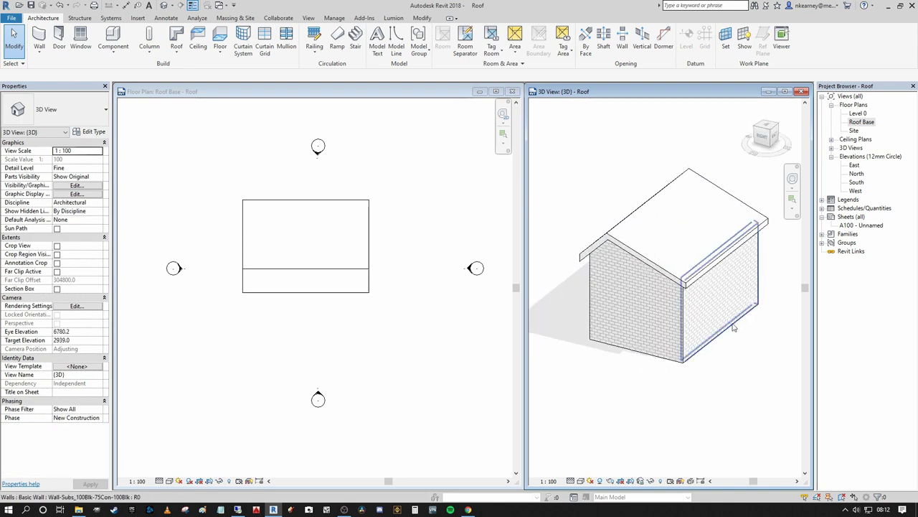
{"action": "middle_click_drag", "start_coordinate": [733, 327], "coordinate": [614, 260], "text": "shift"}
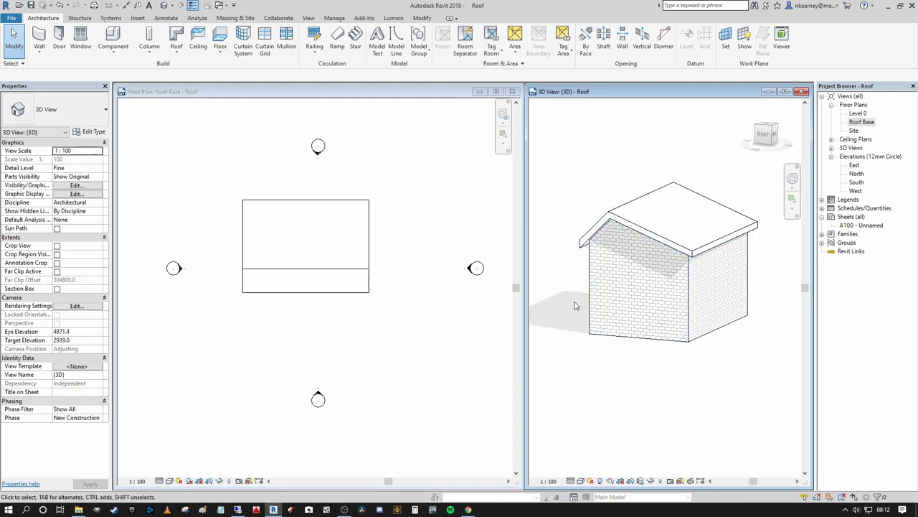
{"action": "middle_click_drag", "start_coordinate": [581, 309], "coordinate": [663, 300]}
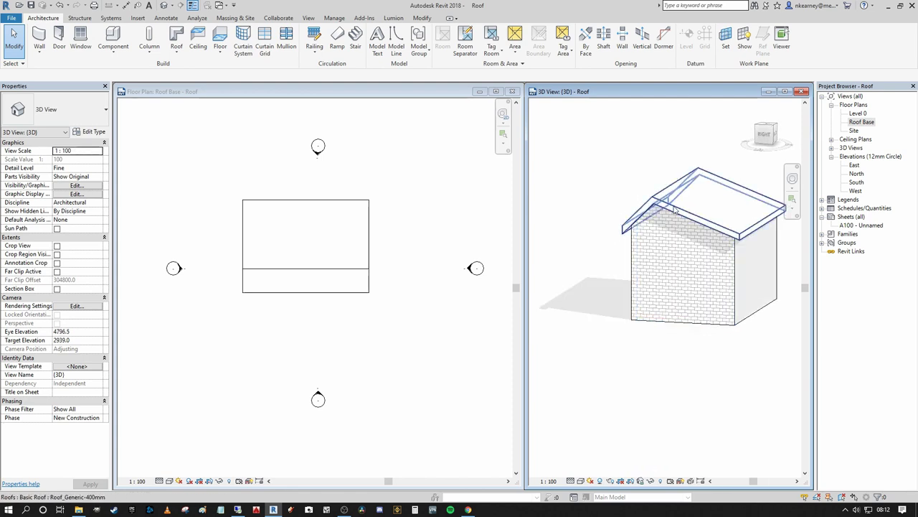
{"action": "middle_click_drag", "start_coordinate": [674, 209], "coordinate": [636, 291], "text": "shift"}
{"action": "middle_click_drag", "start_coordinate": [697, 196], "coordinate": [658, 251], "text": "shift"}
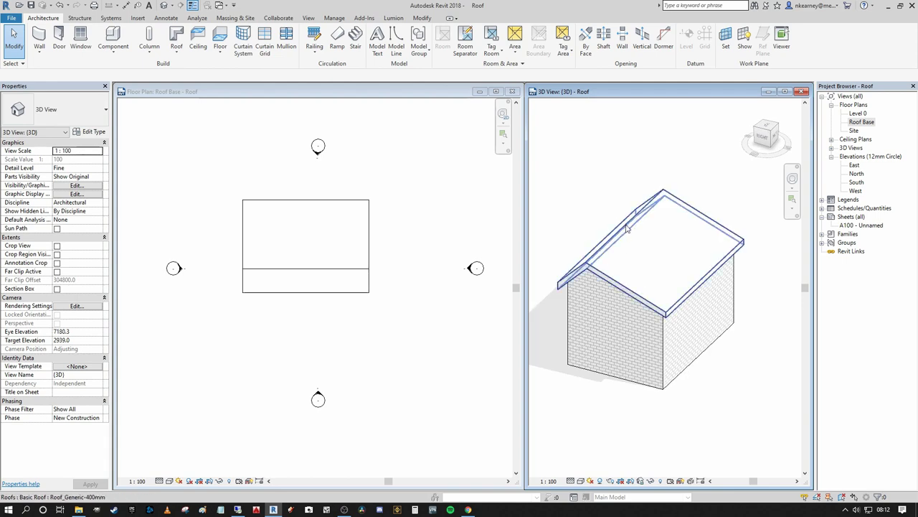
{"action": "middle_click_drag", "start_coordinate": [602, 187], "coordinate": [613, 188]}
- Edit the asymmetric roof's footprint in the Roof Base plan and turn off Defines Slope for both long boundary lines
{"action": "left_click", "coordinate": [423, 212]}
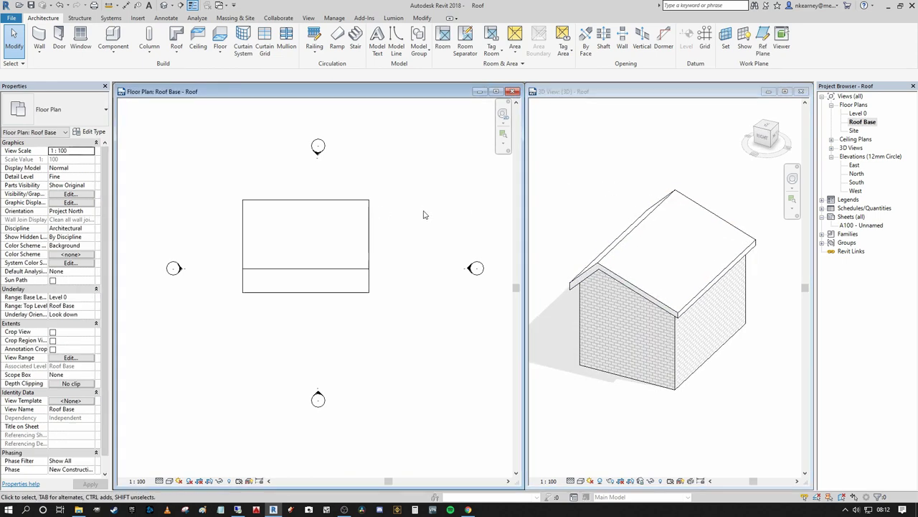
{"action": "scroll", "coordinate": [424, 212], "scroll_direction": "down", "scroll_amount": 2}
{"action": "middle_click_drag", "start_coordinate": [436, 212], "coordinate": [385, 245]}
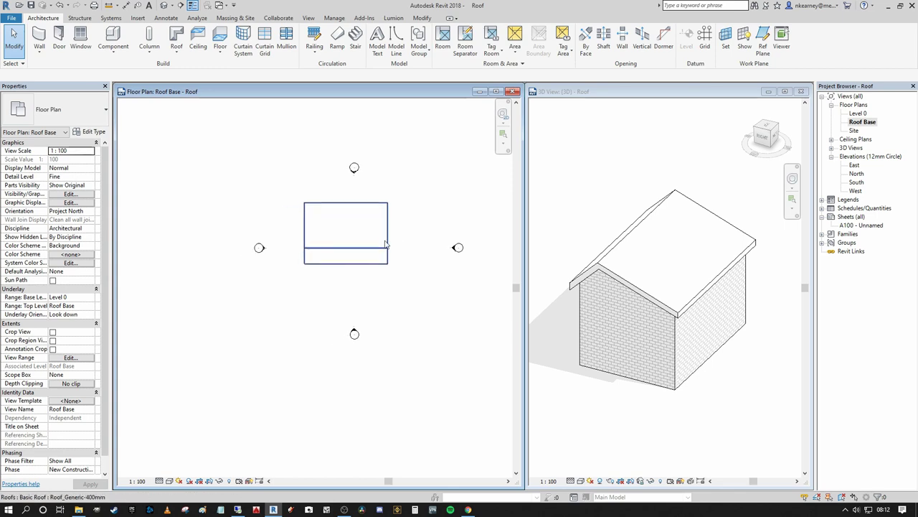
{"action": "scroll", "coordinate": [383, 267], "scroll_direction": "up", "scroll_amount": 2}
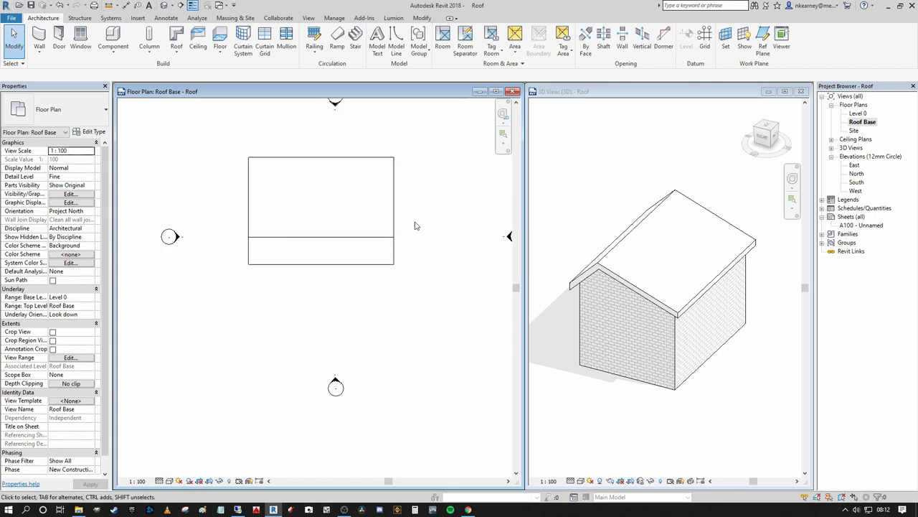
{"action": "middle_click_drag", "start_coordinate": [394, 225], "coordinate": [404, 264]}
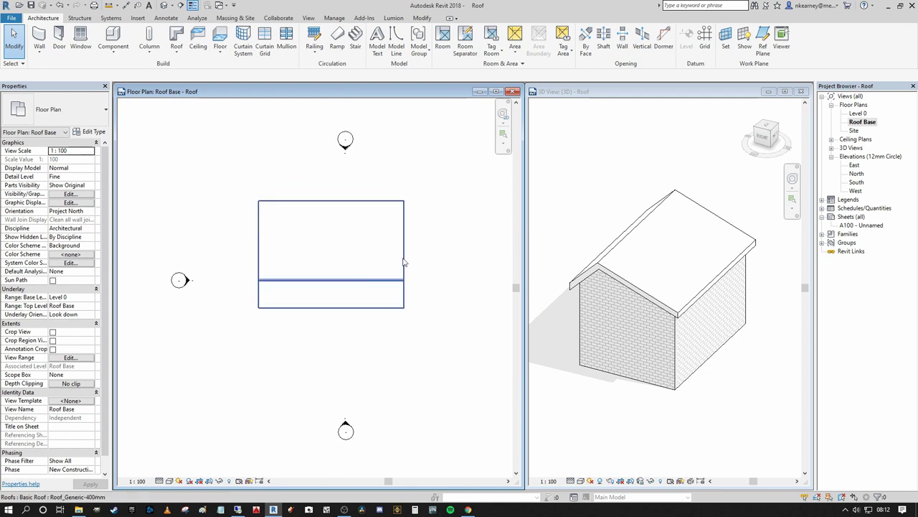
{"action": "left_click", "coordinate": [404, 264]}
{"action": "scroll", "coordinate": [225, 124], "scroll_direction": "down", "scroll_amount": 2}
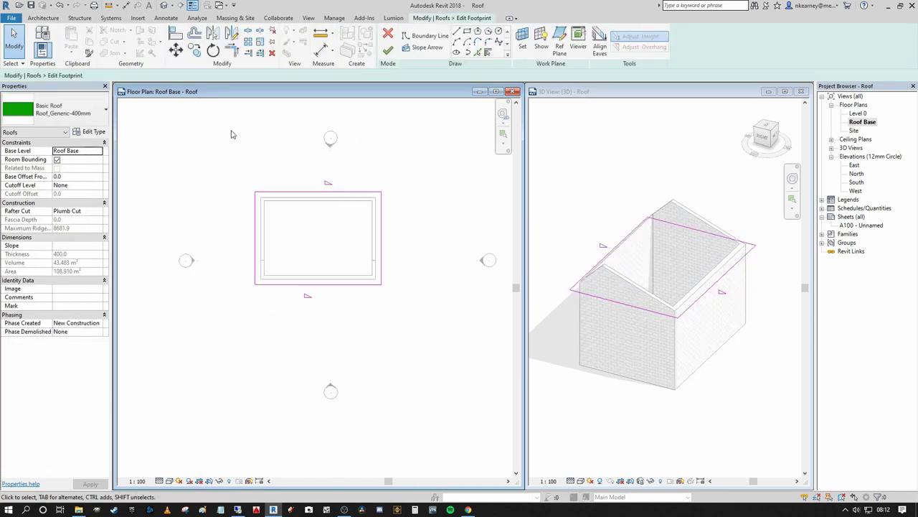
{"action": "left_click_drag", "start_coordinate": [342, 297], "coordinate": [308, 185]}
{"action": "left_click", "coordinate": [287, 198]}
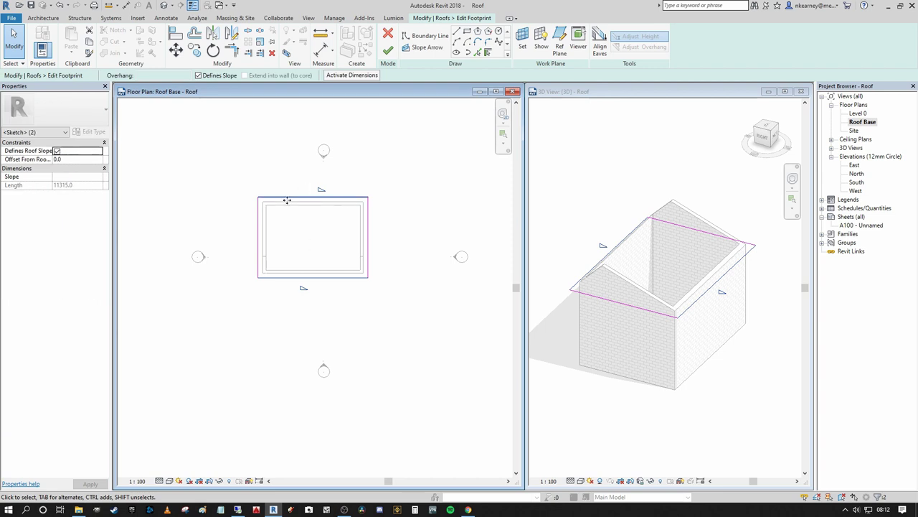
{"action": "left_click", "coordinate": [198, 76]}
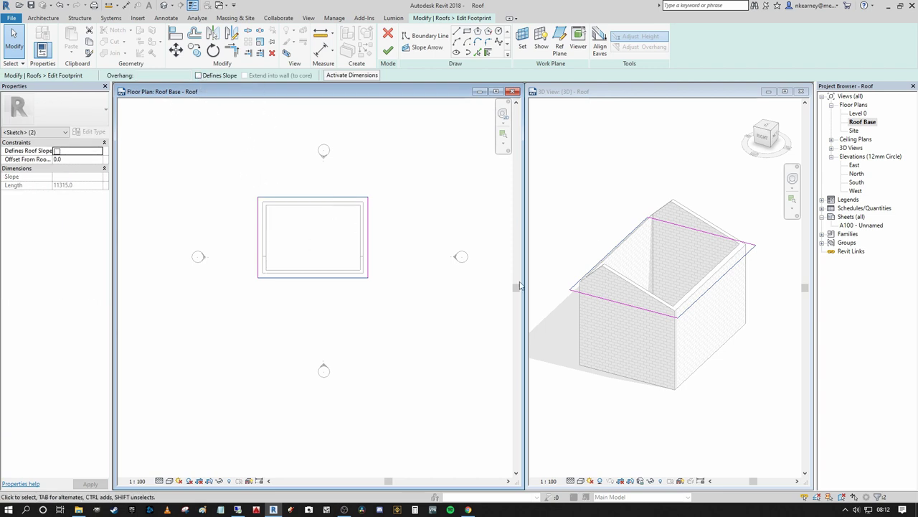
- Finish the footprint edit to create a flat roof and inspect the building from a low angle in 3D
{"action": "left_click", "coordinate": [388, 50]}
{"action": "left_click", "coordinate": [432, 176]}
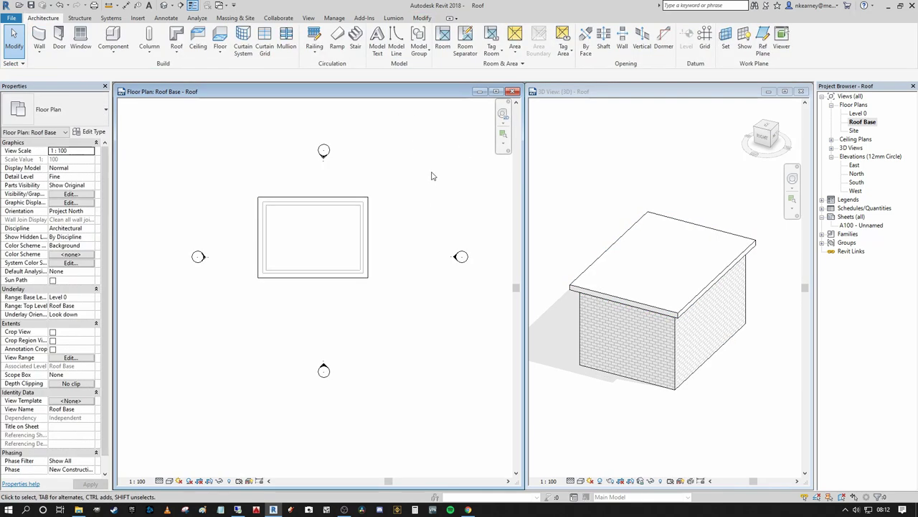
{"action": "left_click", "coordinate": [693, 400]}
{"action": "middle_click_drag", "start_coordinate": [717, 431], "coordinate": [688, 410], "text": "shift"}
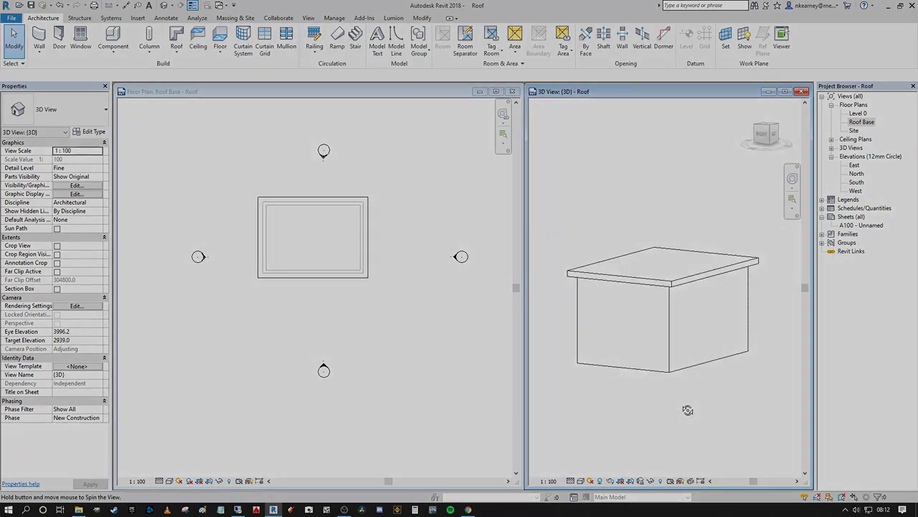
{"action": "right_click", "coordinate": [688, 410]}
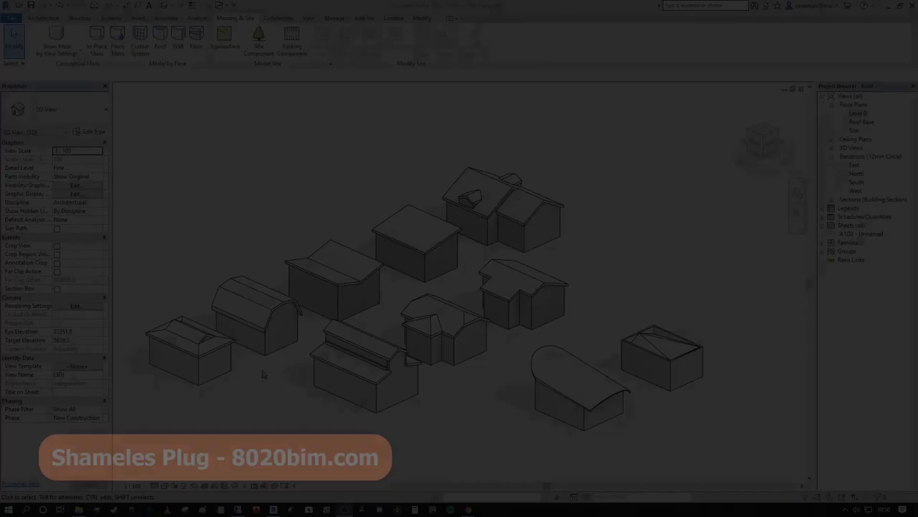
{"action": "middle_click_drag", "start_coordinate": [338, 365], "coordinate": [340, 385], "text": "shift"}
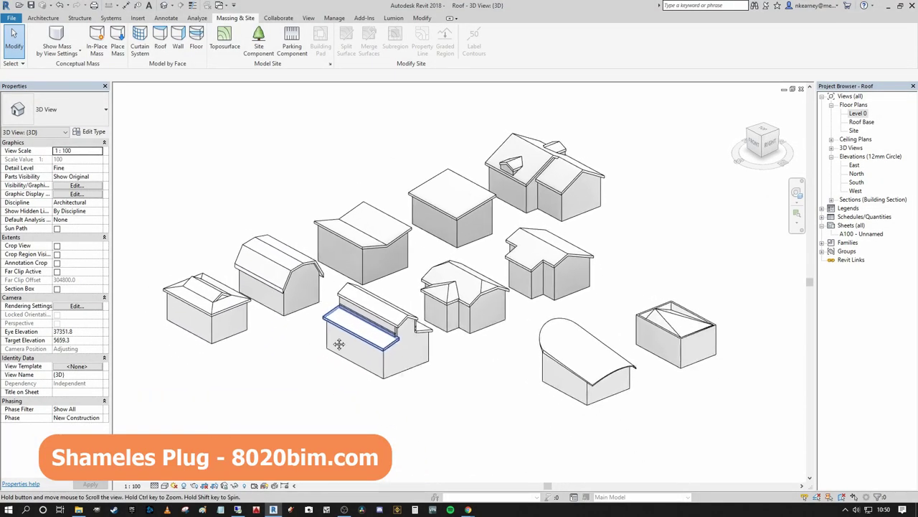
- Examine the group of sample buildings with different roof types from several angles and distances in the 3D view
{"action": "middle_click_drag", "start_coordinate": [394, 320], "coordinate": [393, 389]}
{"action": "middle_click_drag", "start_coordinate": [584, 380], "coordinate": [584, 395]}
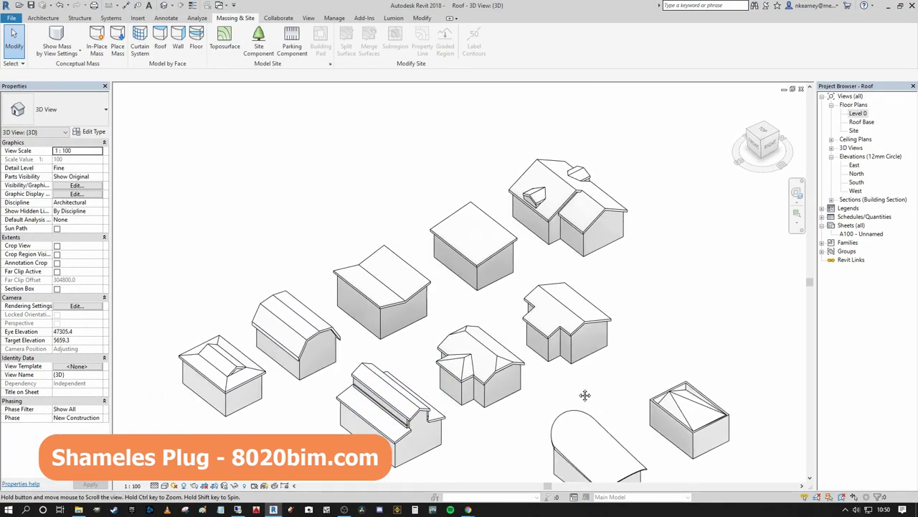
{"action": "scroll", "coordinate": [624, 330], "scroll_direction": "down", "scroll_amount": 4}
{"action": "scroll", "coordinate": [577, 362], "scroll_direction": "up", "scroll_amount": 2}
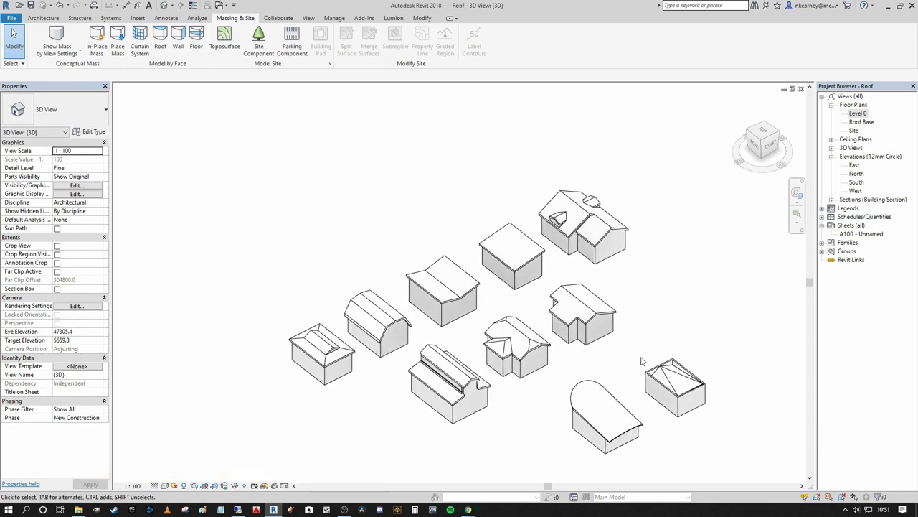
{"action": "middle_click_drag", "start_coordinate": [643, 361], "coordinate": [627, 265], "text": "shift"}
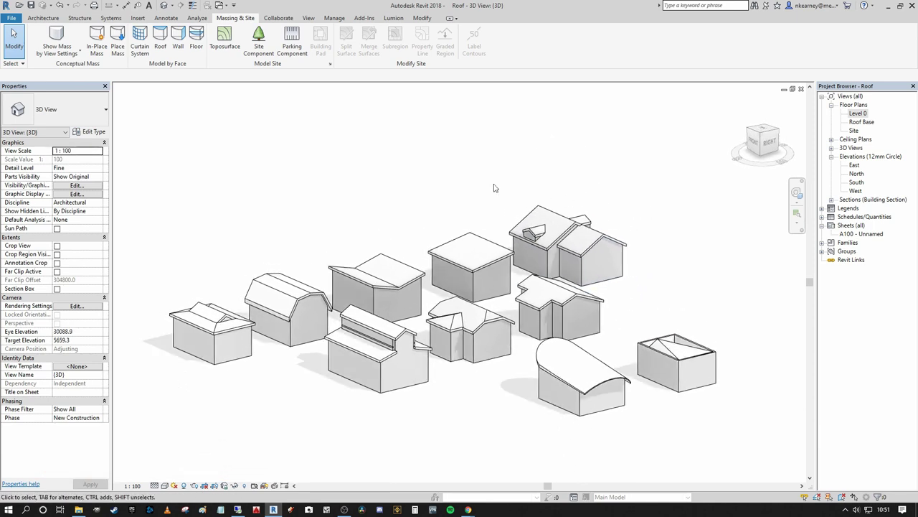
{"action": "middle_click_drag", "start_coordinate": [328, 205], "coordinate": [332, 244], "text": "shift"}
{"action": "scroll", "coordinate": [334, 246], "scroll_direction": "up", "scroll_amount": 1}
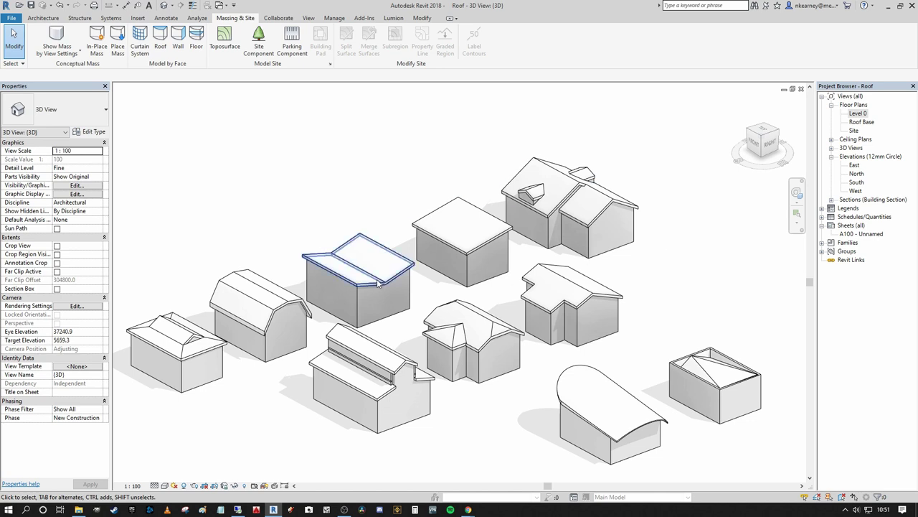
{"action": "scroll", "coordinate": [377, 275], "scroll_direction": "down", "scroll_amount": 2}
{"action": "middle_click_drag", "start_coordinate": [390, 275], "coordinate": [414, 266]}
{"action": "scroll", "coordinate": [414, 266], "scroll_direction": "up", "scroll_amount": 1}
{"action": "scroll", "coordinate": [414, 267], "scroll_direction": "up", "scroll_amount": 1}
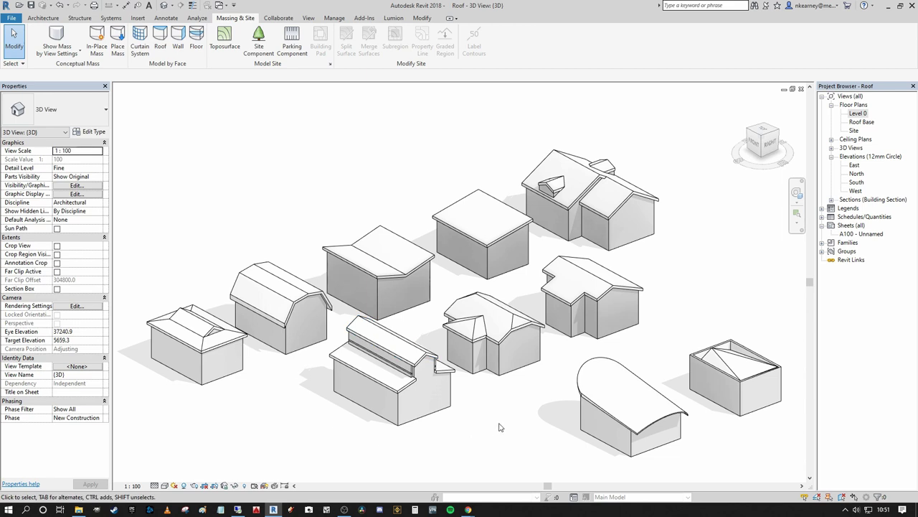
{"action": "scroll", "coordinate": [537, 425], "scroll_direction": "down", "scroll_amount": 2}
{"action": "middle_click_drag", "start_coordinate": [539, 424], "coordinate": [534, 392]}
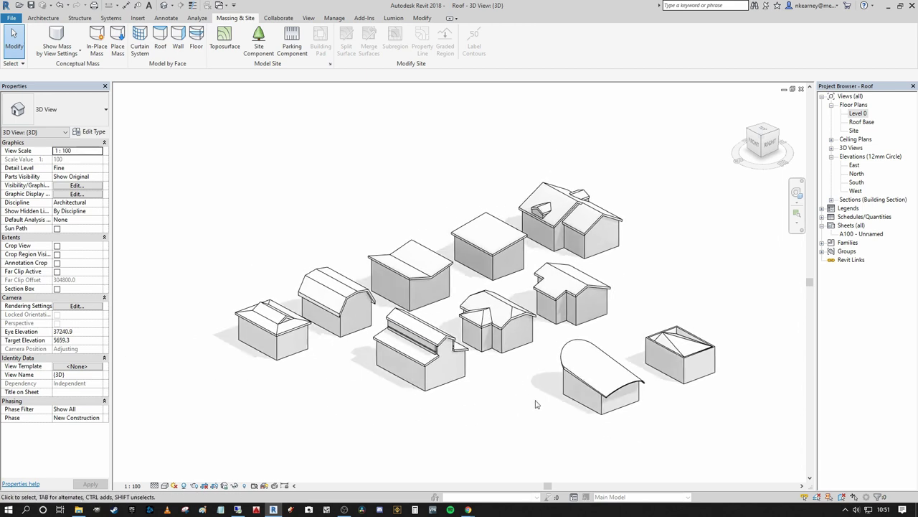
{"action": "scroll", "coordinate": [536, 403], "scroll_direction": "up", "scroll_amount": 1}
{"action": "scroll", "coordinate": [516, 436], "scroll_direction": "down", "scroll_amount": 1}
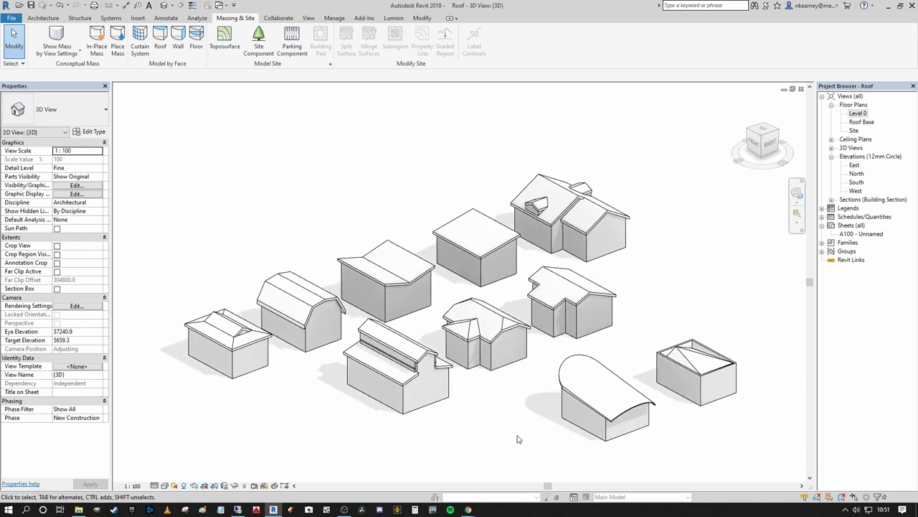
{"action": "scroll", "coordinate": [521, 405], "scroll_direction": "up", "scroll_amount": 3}
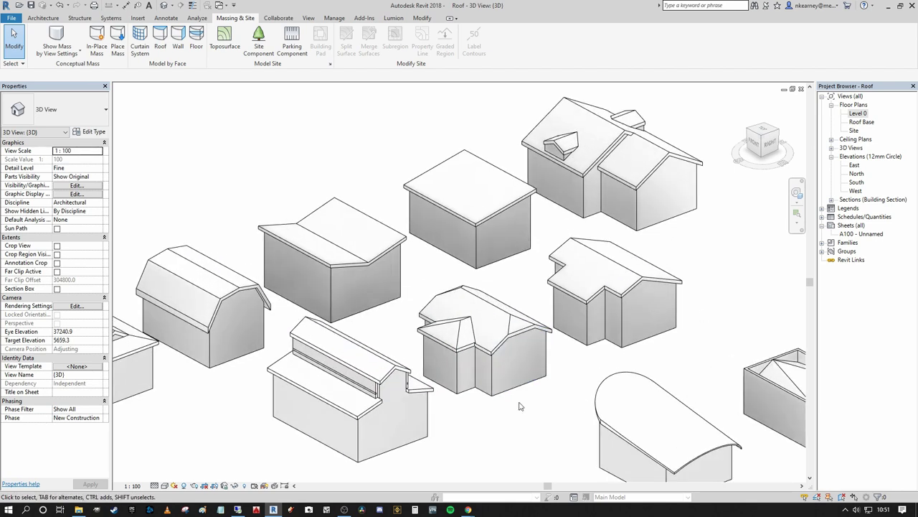
{"action": "scroll", "coordinate": [552, 387], "scroll_direction": "down", "scroll_amount": 3}
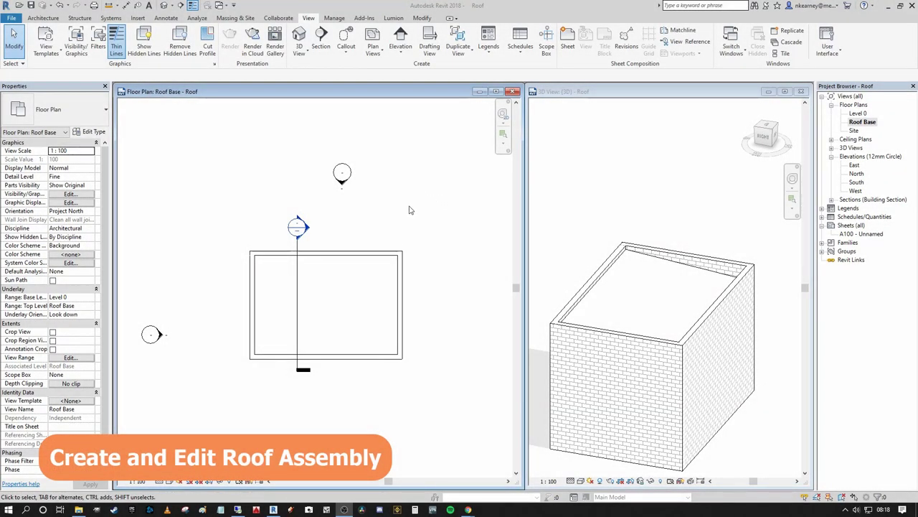
- Open the building section from its marker in the Roof Base plan and reposition the section view window
{"action": "middle_click_drag", "start_coordinate": [412, 211], "coordinate": [388, 234]}
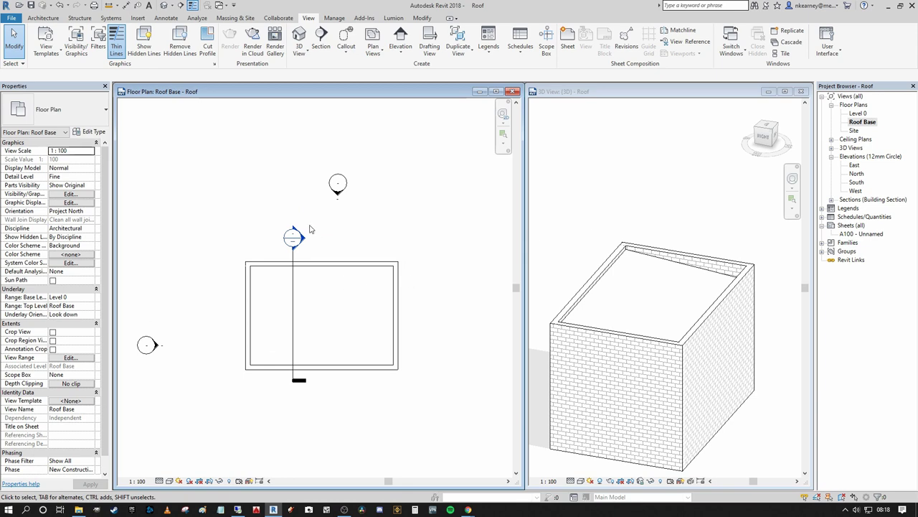
{"action": "middle_click_drag", "start_coordinate": [310, 225], "coordinate": [325, 228]}
{"action": "right_click", "coordinate": [269, 337]}
{"action": "left_click", "coordinate": [363, 269]}
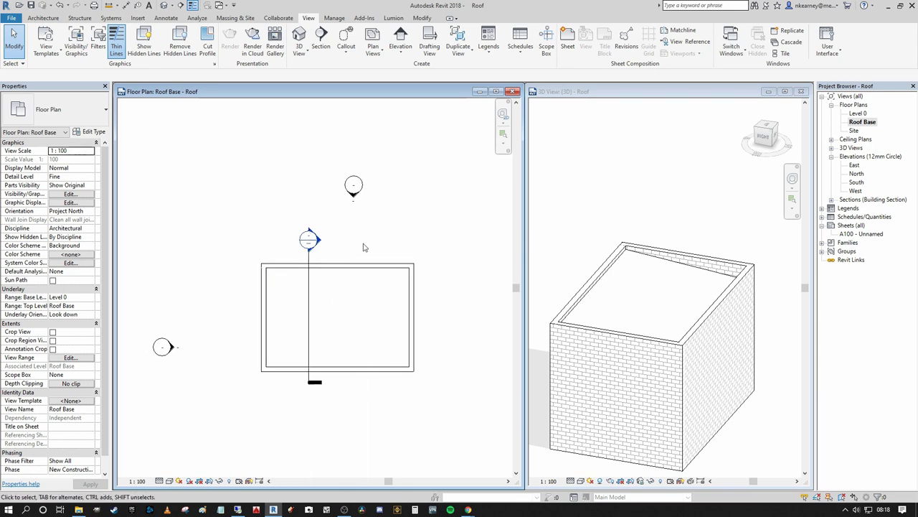
{"action": "middle_click_drag", "start_coordinate": [348, 249], "coordinate": [363, 244]}
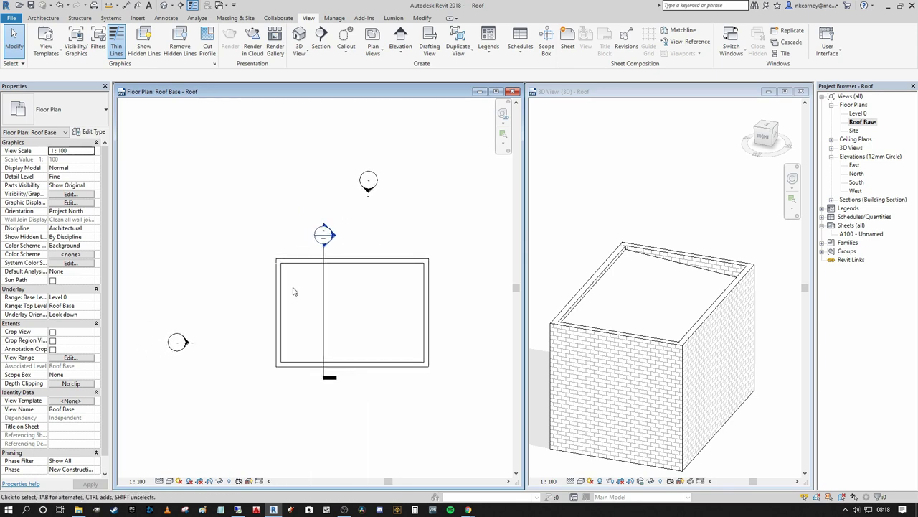
{"action": "double_click", "coordinate": [325, 234]}
{"action": "left_click_drag", "start_coordinate": [479, 218], "coordinate": [385, 115]}
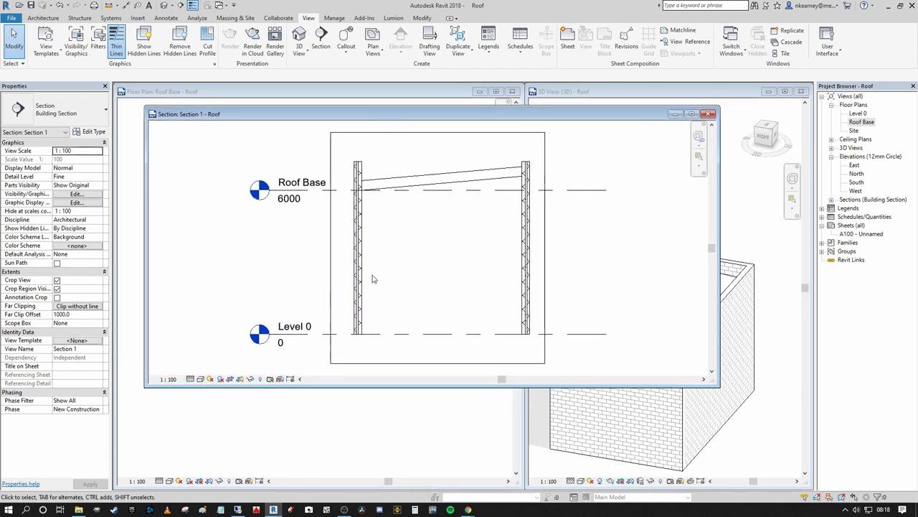
- Examine the sloped roof between the two walls in the Section 1 view
{"action": "scroll", "coordinate": [372, 279], "scroll_direction": "up", "scroll_amount": 2}
{"action": "scroll", "coordinate": [344, 229], "scroll_direction": "up", "scroll_amount": 4}
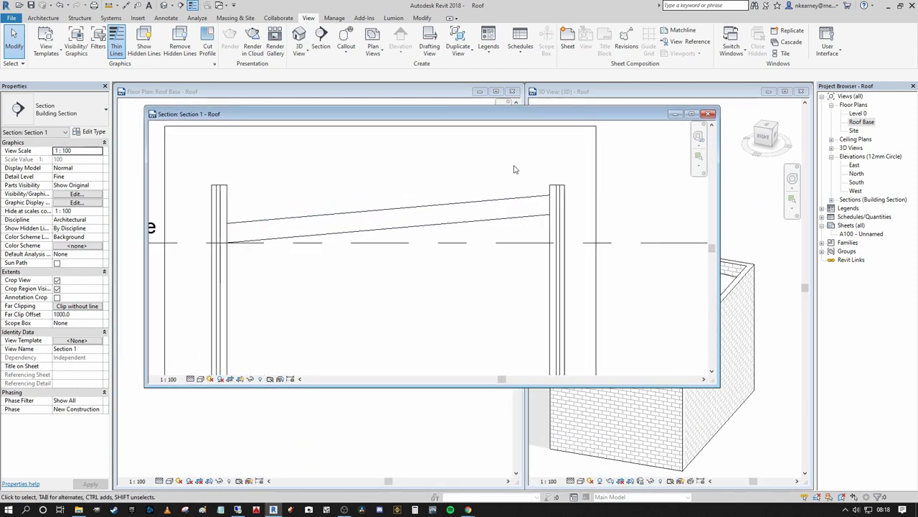
{"action": "scroll", "coordinate": [514, 168], "scroll_direction": "up", "scroll_amount": 1}
{"action": "middle_click_drag", "start_coordinate": [342, 206], "coordinate": [401, 200]}
{"action": "middle_click_drag", "start_coordinate": [455, 188], "coordinate": [389, 214]}
{"action": "scroll", "coordinate": [486, 213], "scroll_direction": "up", "scroll_amount": 2}
{"action": "scroll", "coordinate": [480, 211], "scroll_direction": "down", "scroll_amount": 3}
{"action": "middle_click_drag", "start_coordinate": [480, 211], "coordinate": [529, 177]}
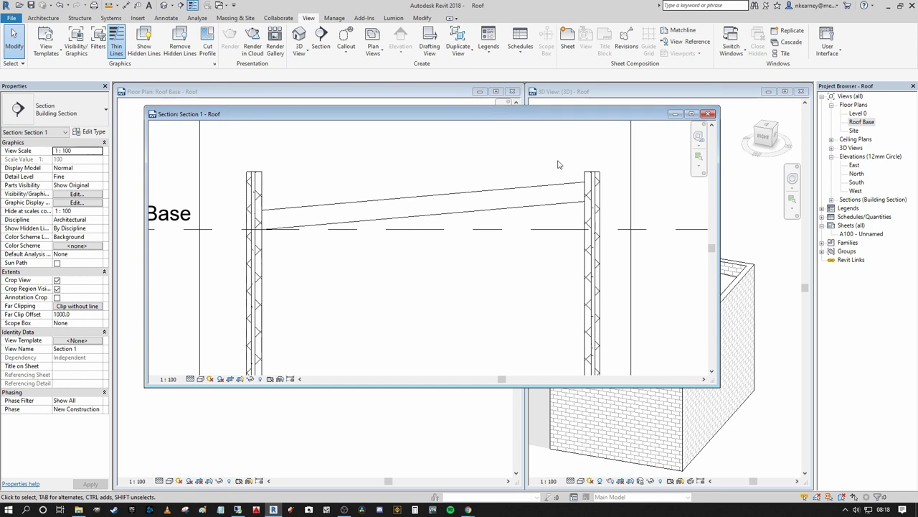
{"action": "left_click", "coordinate": [477, 185]}
{"action": "left_click", "coordinate": [455, 166]}
{"action": "scroll", "coordinate": [441, 176], "scroll_direction": "down", "scroll_amount": 1}
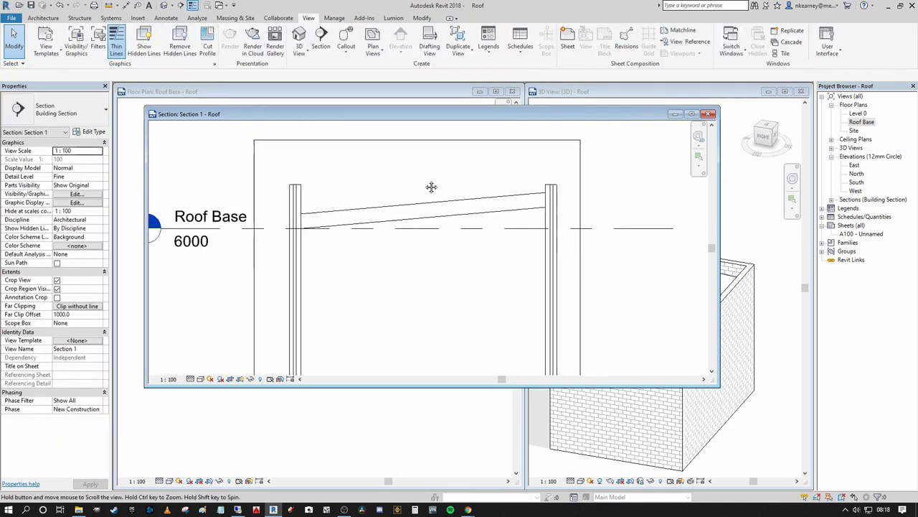
{"action": "middle_click_drag", "start_coordinate": [507, 205], "coordinate": [527, 214]}
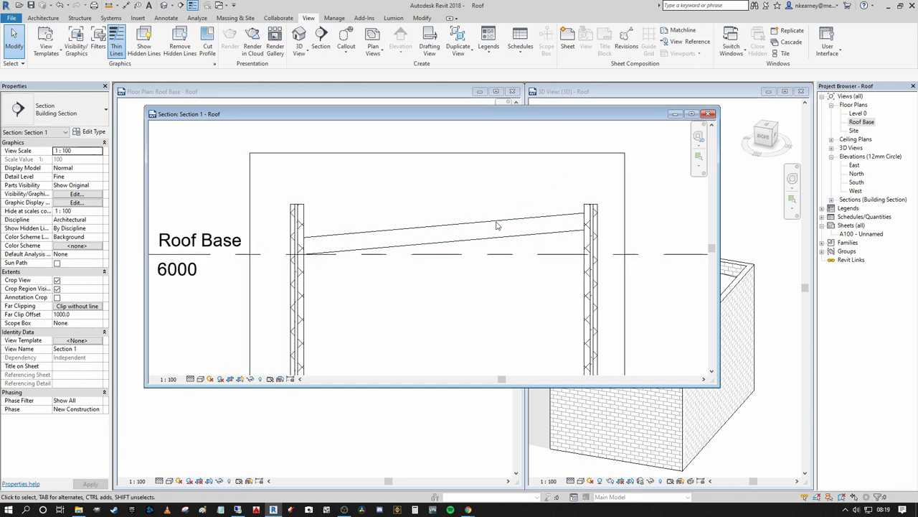
{"action": "scroll", "coordinate": [554, 208], "scroll_direction": "up", "scroll_amount": 1}
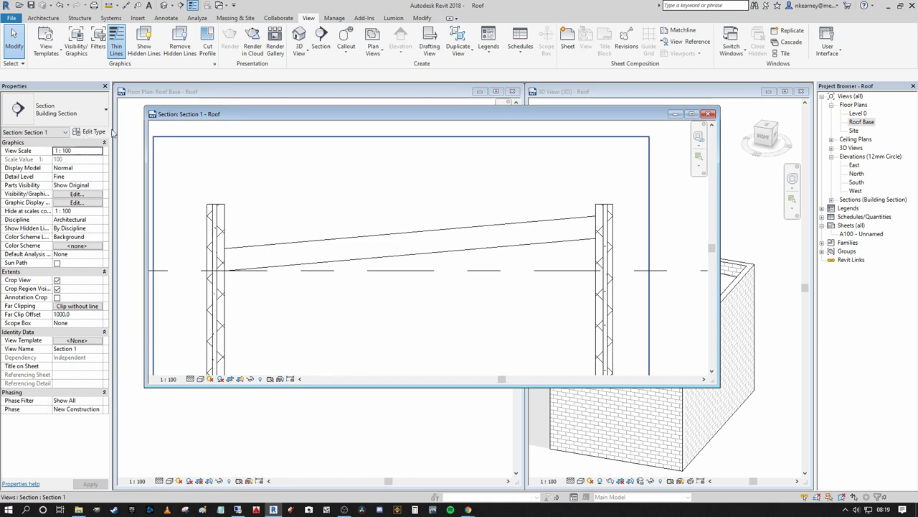
- Duplicate the sloped roof's type under the name Soprema Mechanical Roof Construction
{"action": "left_click", "coordinate": [549, 221]}
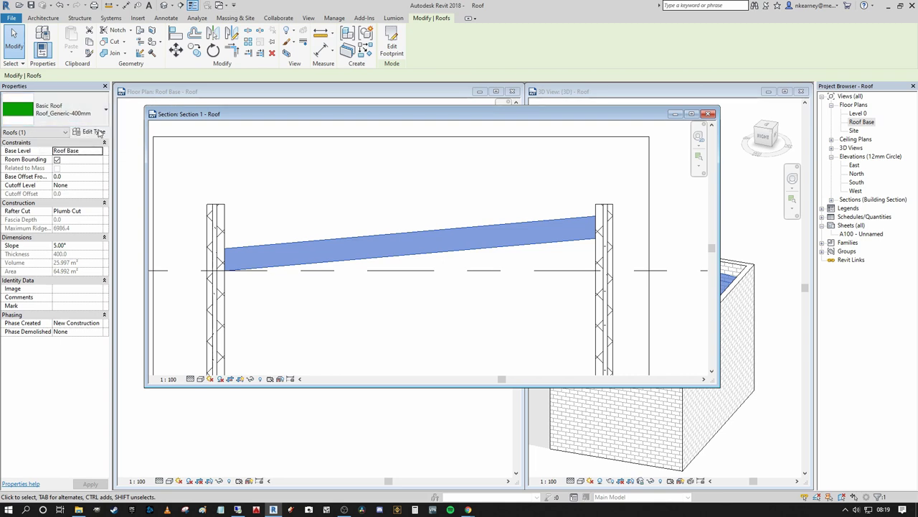
{"action": "left_click", "coordinate": [85, 133]}
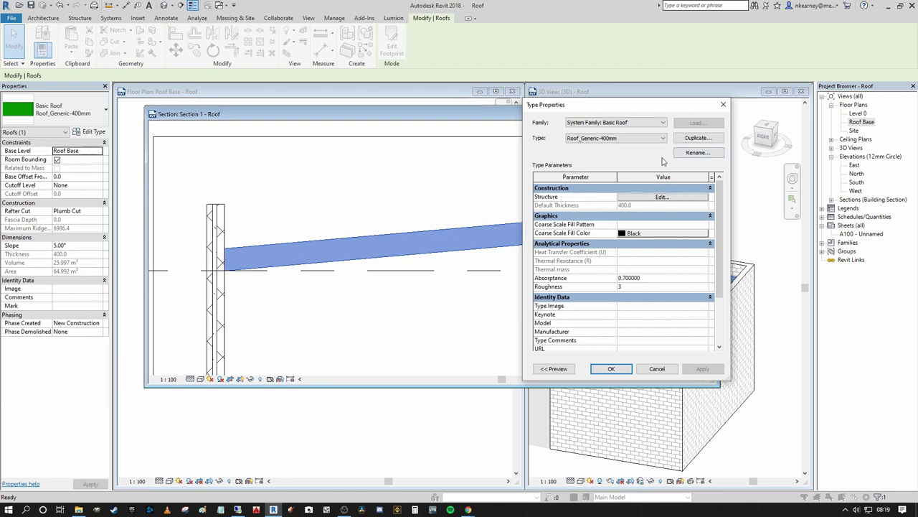
{"action": "left_click", "coordinate": [696, 140]}
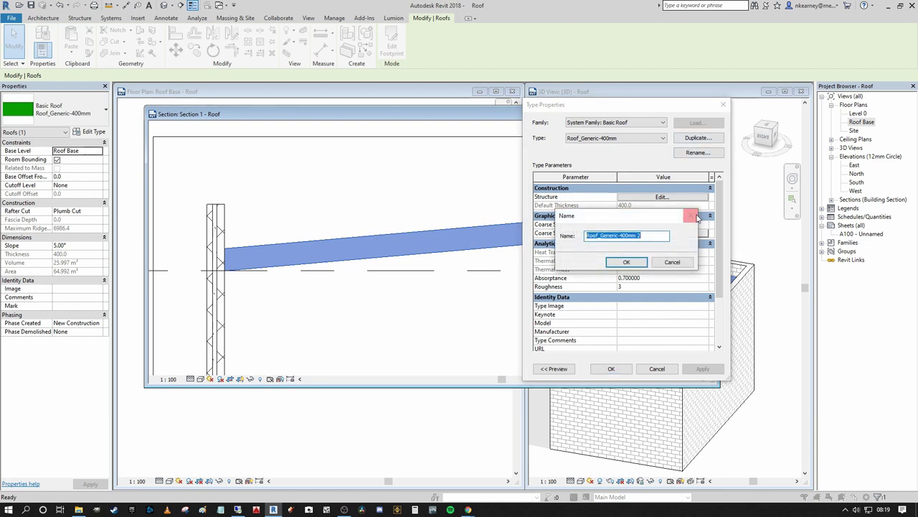
{"action": "type", "text": "Soprema Mechanical"}
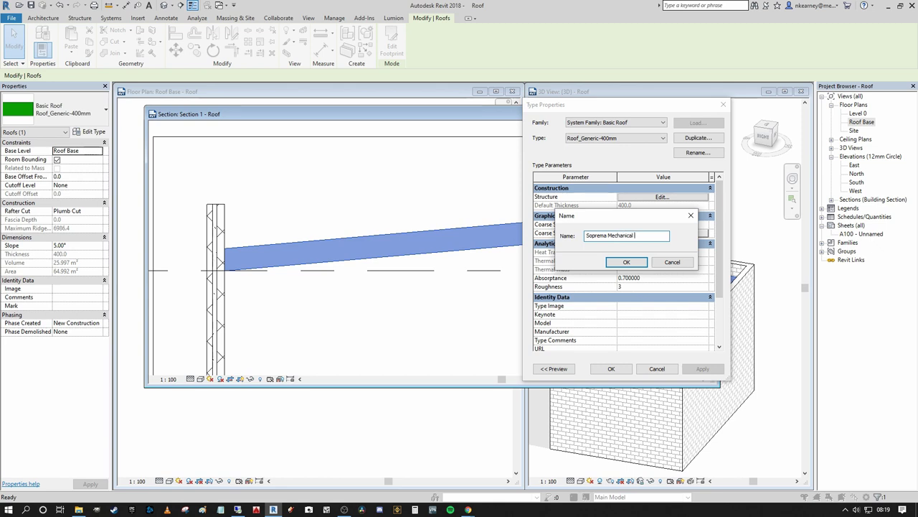
{"action": "type", "text": "ction"}
{"action": "key", "text": "Return"}
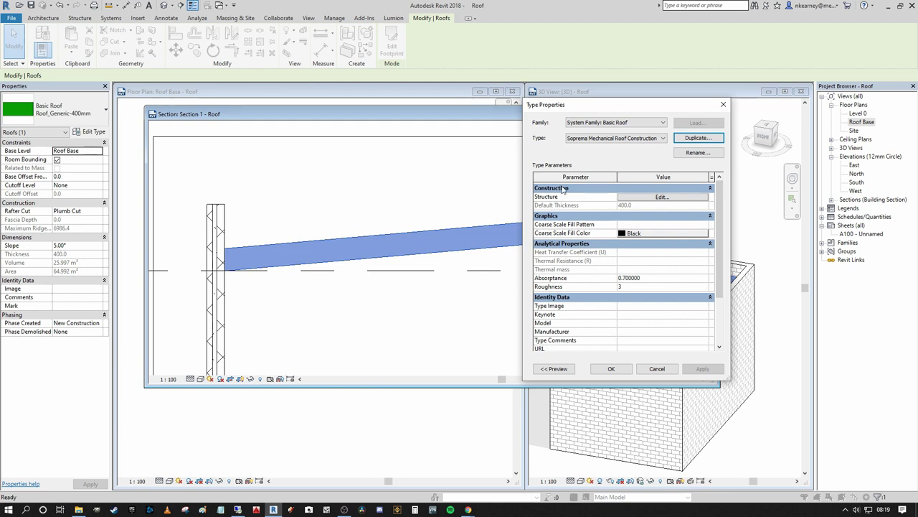
- Open the new roof type's layer structure for editing and set the structure layer's thickness to 25 mm
{"action": "left_click", "coordinate": [669, 200]}
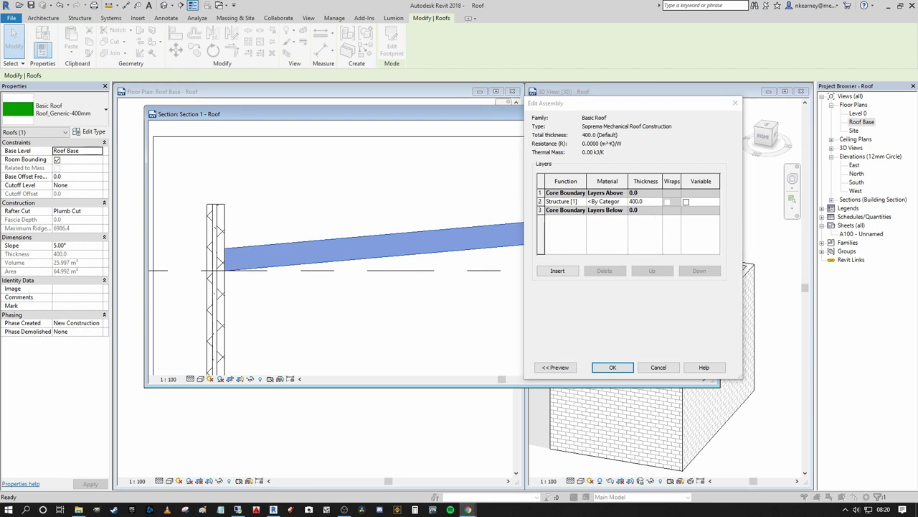
{"action": "left_click", "coordinate": [437, 332]}
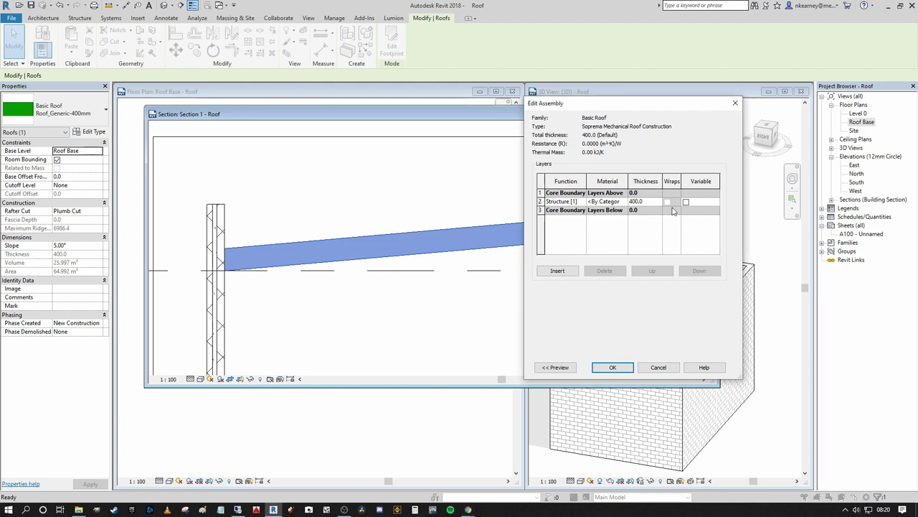
{"action": "left_click", "coordinate": [540, 202]}
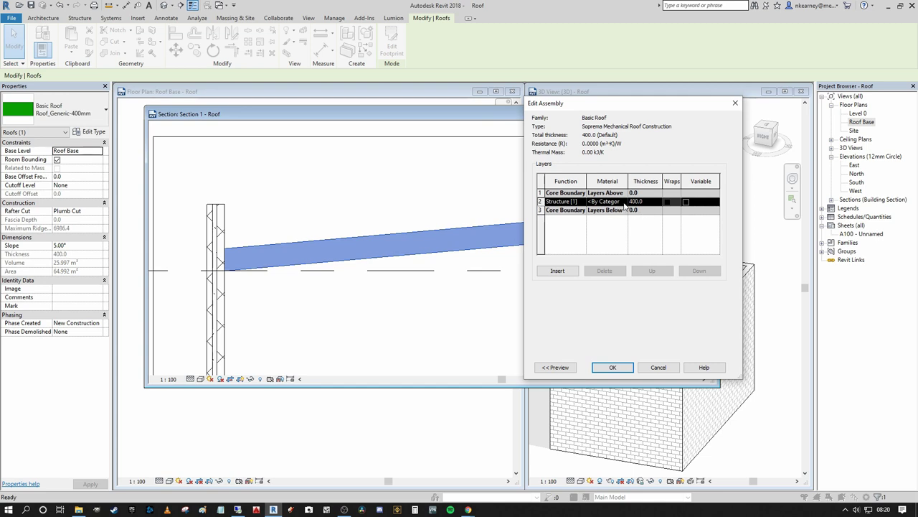
{"action": "left_click", "coordinate": [650, 202]}
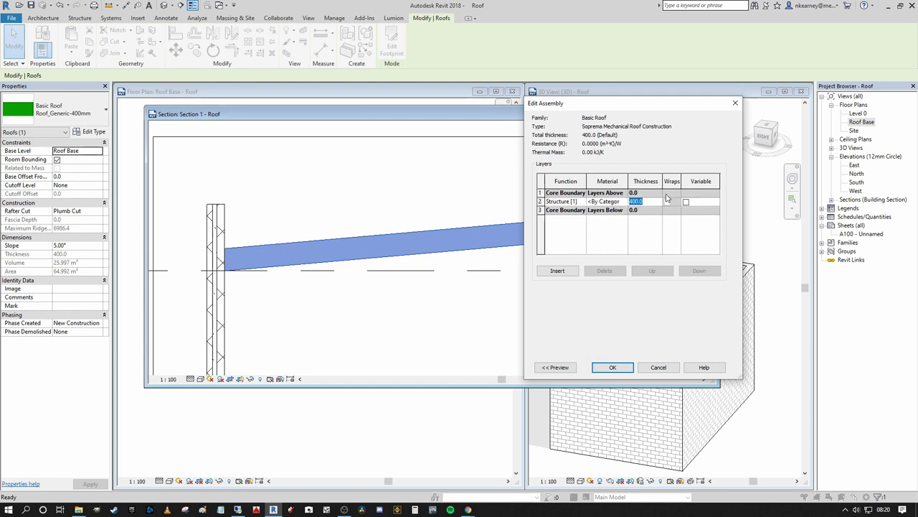
{"action": "type", "text": "25"}
- Search the project materials for wood and assign Wood Sheathing, Chipboard to the 25 mm structure layer
{"action": "left_click", "coordinate": [625, 201]}
{"action": "left_click", "coordinate": [624, 202]}
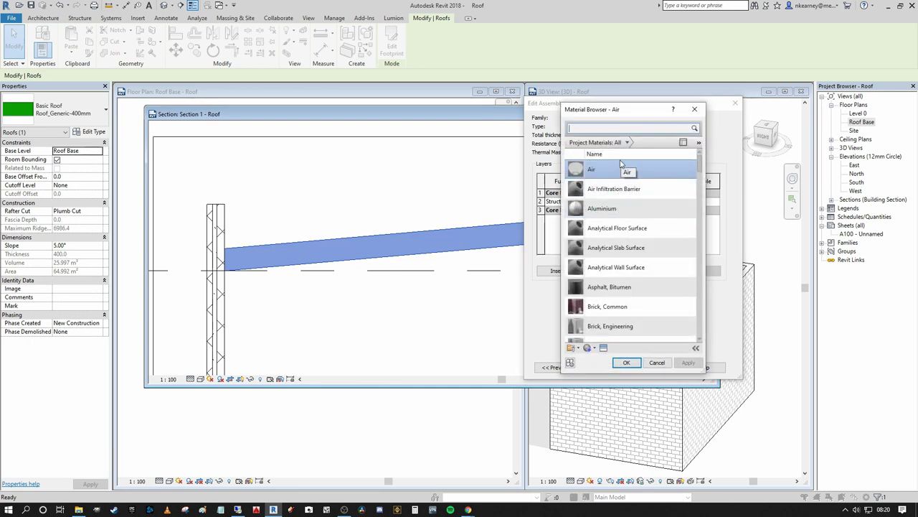
{"action": "key", "text": "Return"}
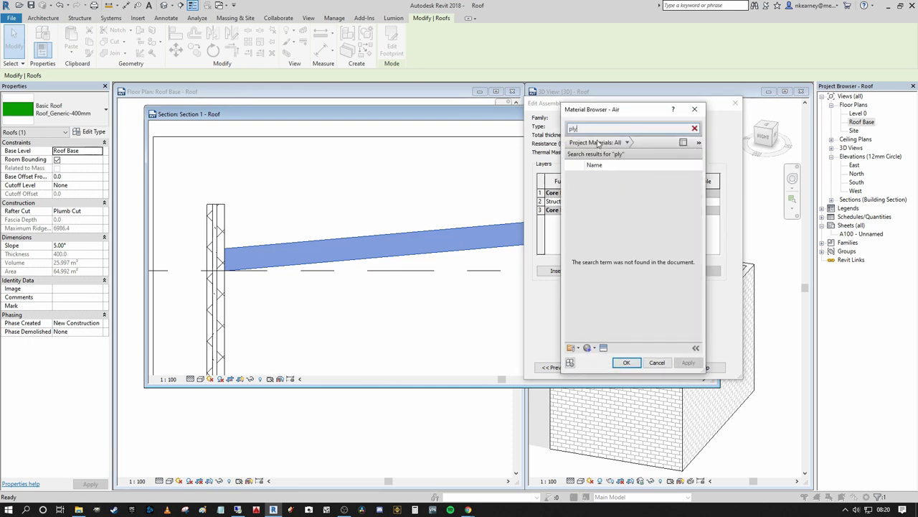
{"action": "key", "text": "BackSpace"}
{"action": "key", "text": "BackSpace"}
{"action": "key", "text": "BackSpace"}
{"action": "type", "text": "wood"}
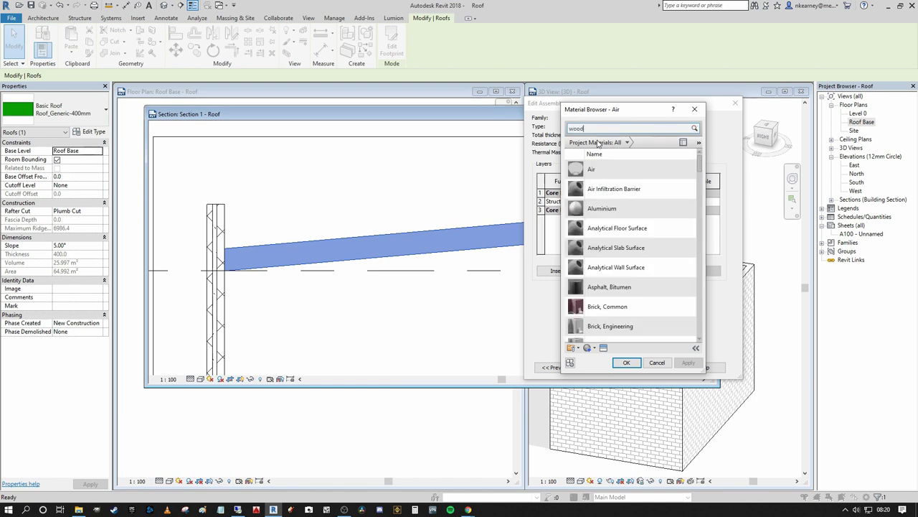
{"action": "left_click_drag", "start_coordinate": [700, 222], "coordinate": [702, 279]}
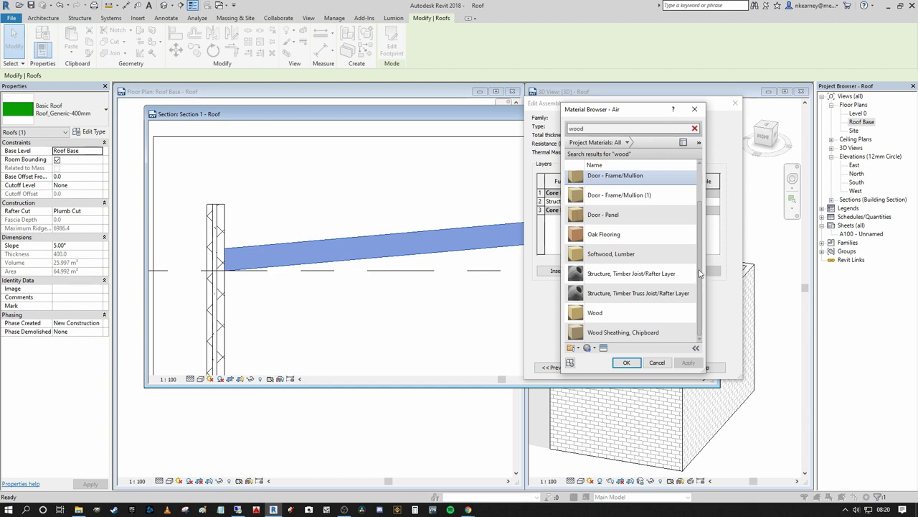
{"action": "left_click", "coordinate": [627, 332]}
{"action": "left_click", "coordinate": [627, 363]}
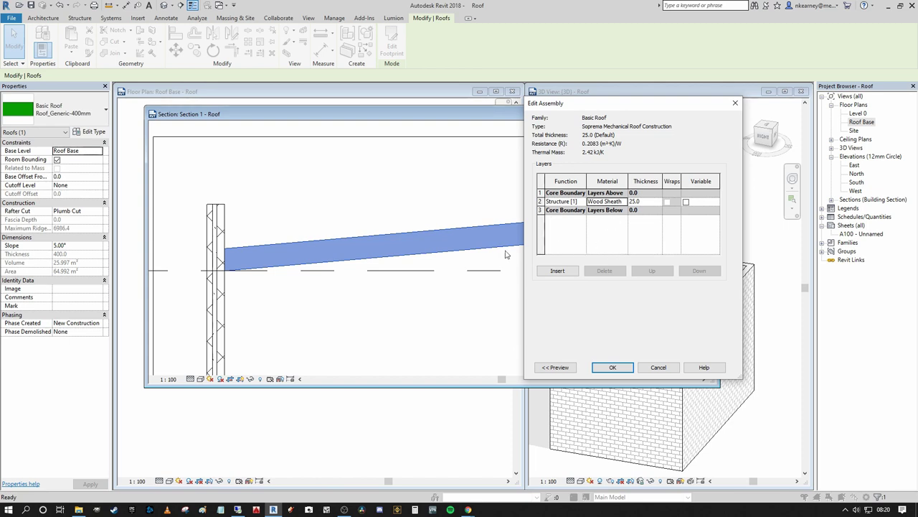
- Add a second structure layer beneath the wood sheathing and set its thickness to 200 mm
{"action": "left_click", "coordinate": [559, 272]}
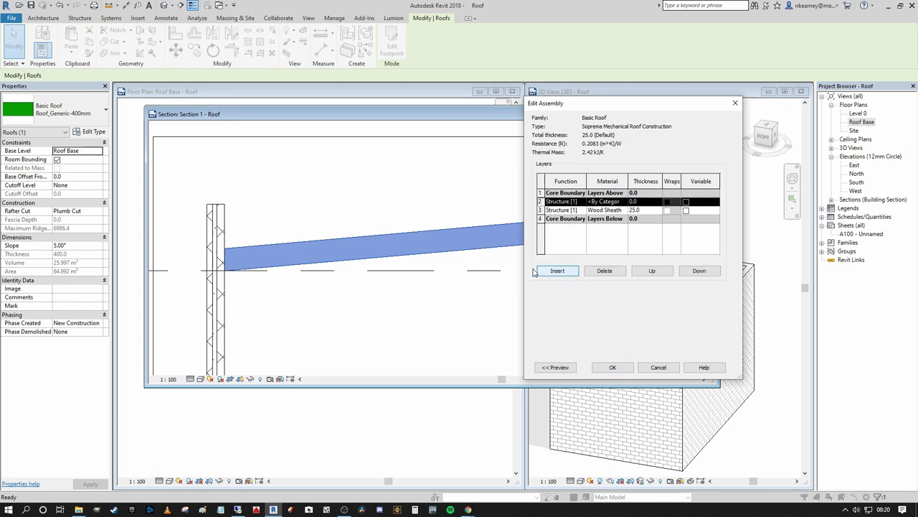
{"action": "left_click", "coordinate": [699, 270]}
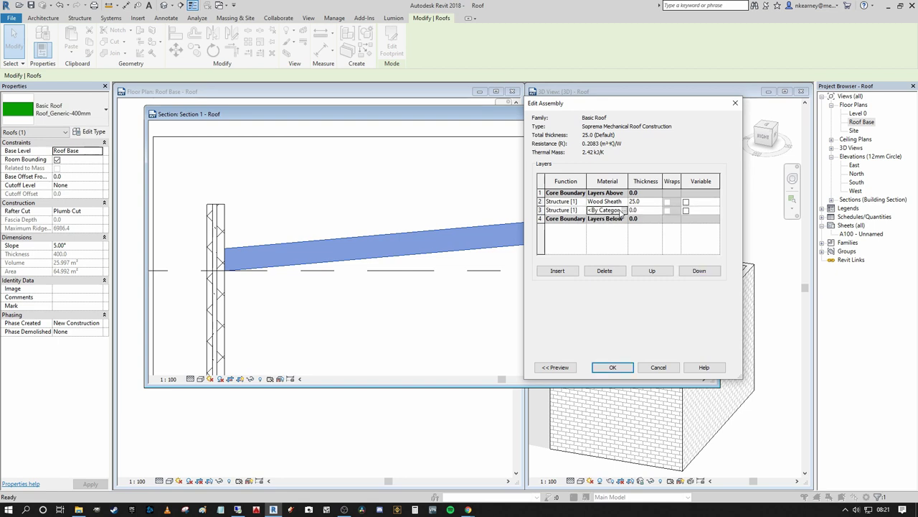
{"action": "left_click", "coordinate": [604, 210]}
{"action": "left_click", "coordinate": [644, 210]}
{"action": "double_click", "coordinate": [647, 209]}
- Search the project materials for wood and assign Structure, Timber Joist/Rafter Layer to the lower structure layer
{"action": "left_click", "coordinate": [621, 210]}
{"action": "left_click", "coordinate": [626, 210]}
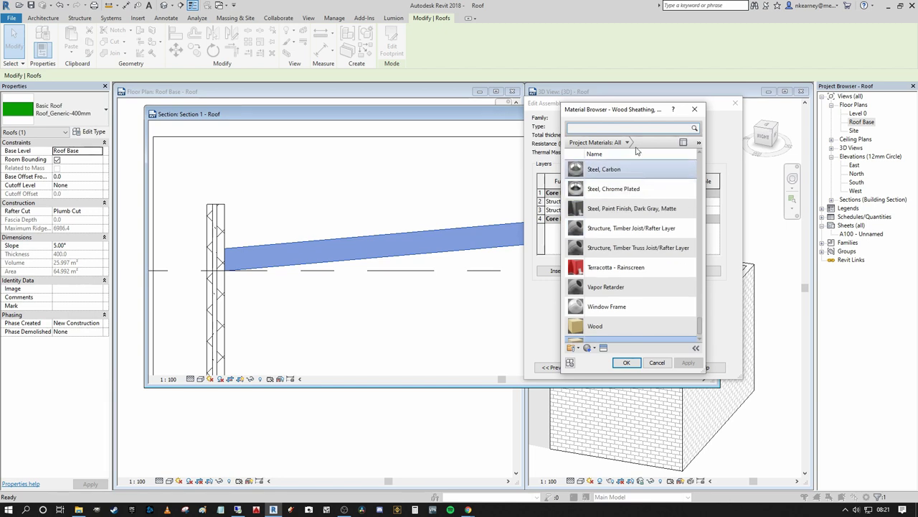
{"action": "type", "text": "wood"}
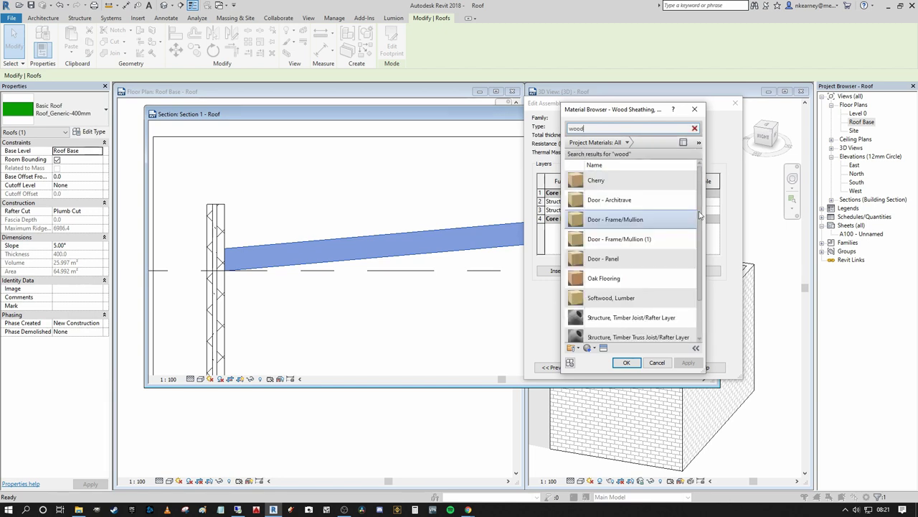
{"action": "left_click_drag", "start_coordinate": [702, 234], "coordinate": [702, 274]}
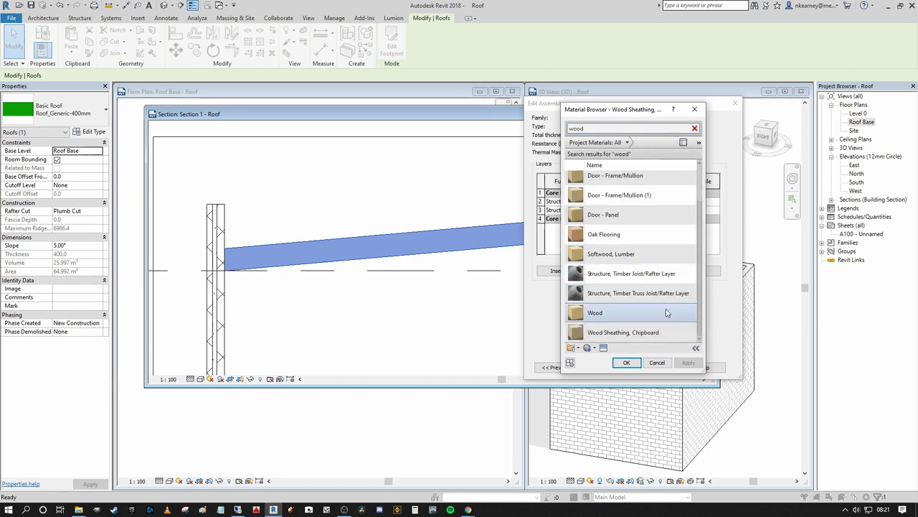
{"action": "left_click", "coordinate": [642, 279]}
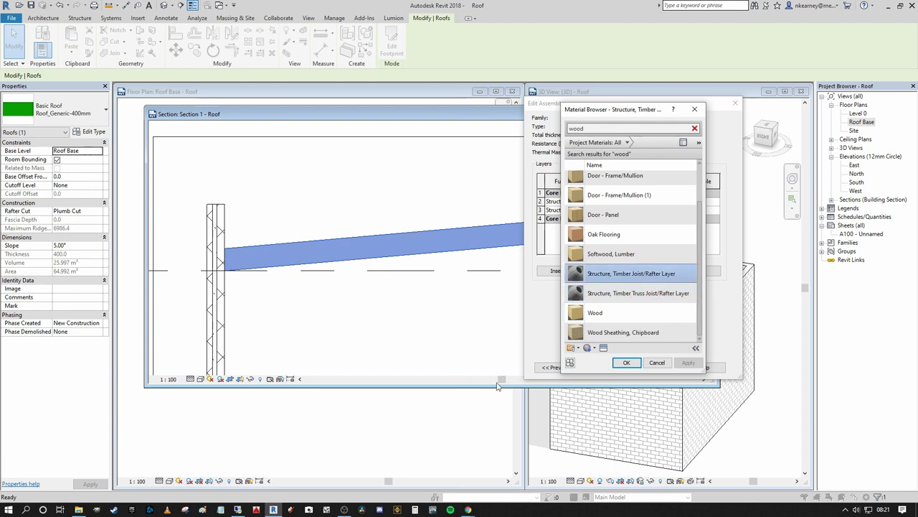
{"action": "left_click", "coordinate": [626, 363]}
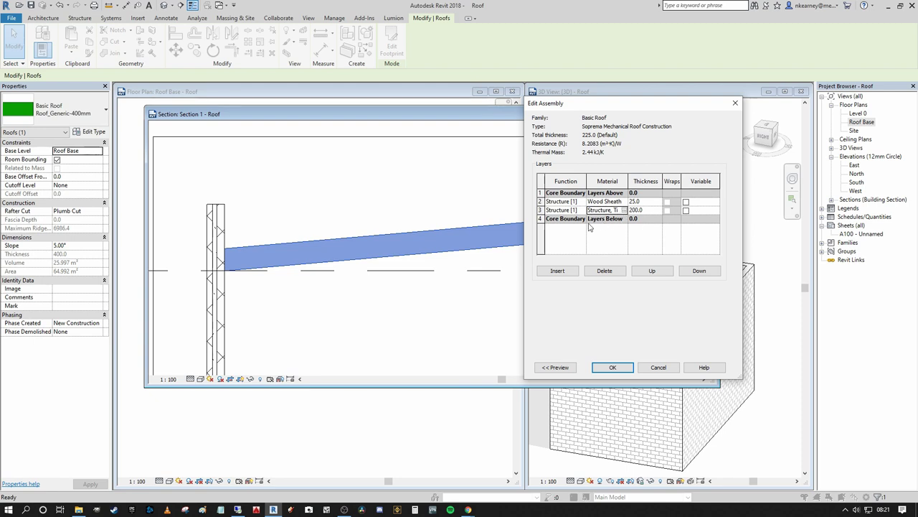
- Insert a new layer above the upper core boundary and set its function to Membrane Layer
{"action": "left_click", "coordinate": [542, 191]}
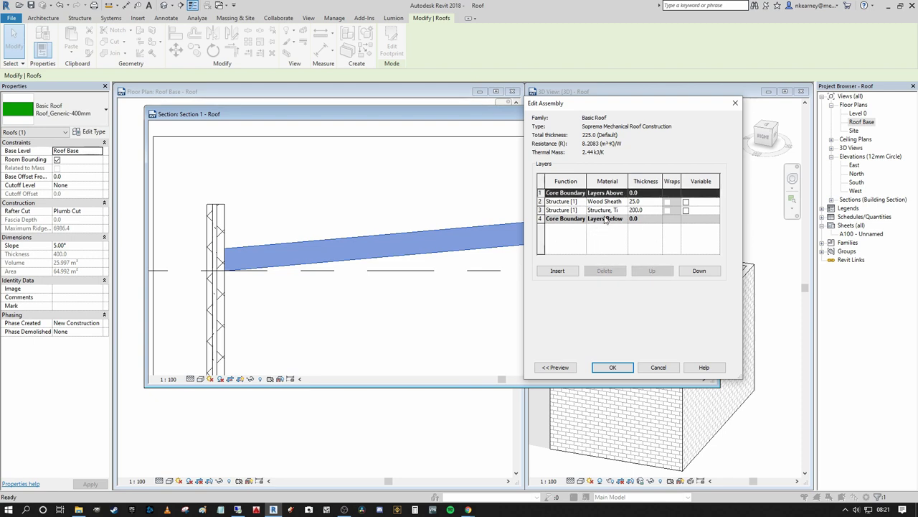
{"action": "left_click", "coordinate": [558, 271]}
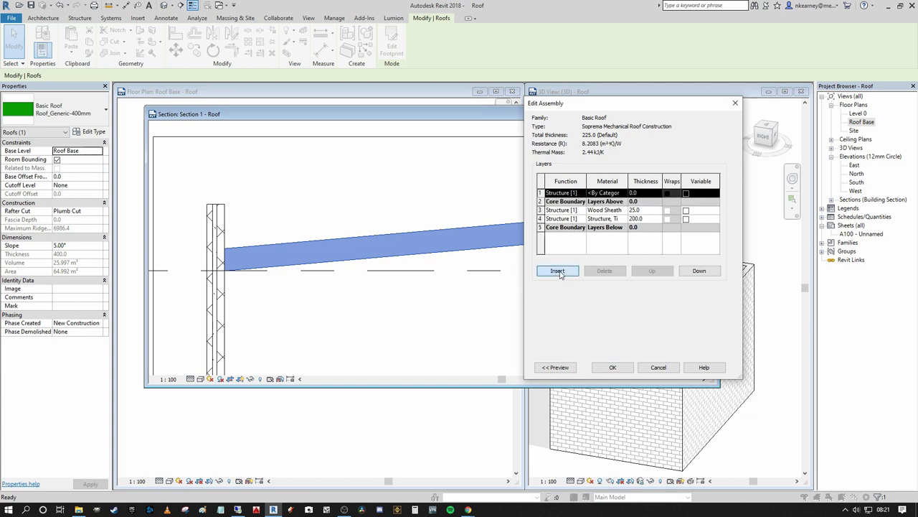
{"action": "left_click", "coordinate": [582, 194]}
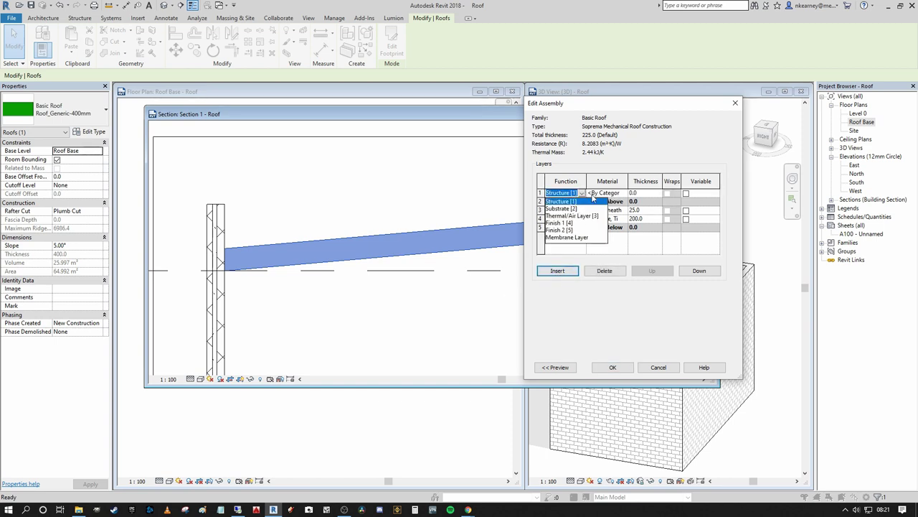
{"action": "left_click", "coordinate": [570, 238]}
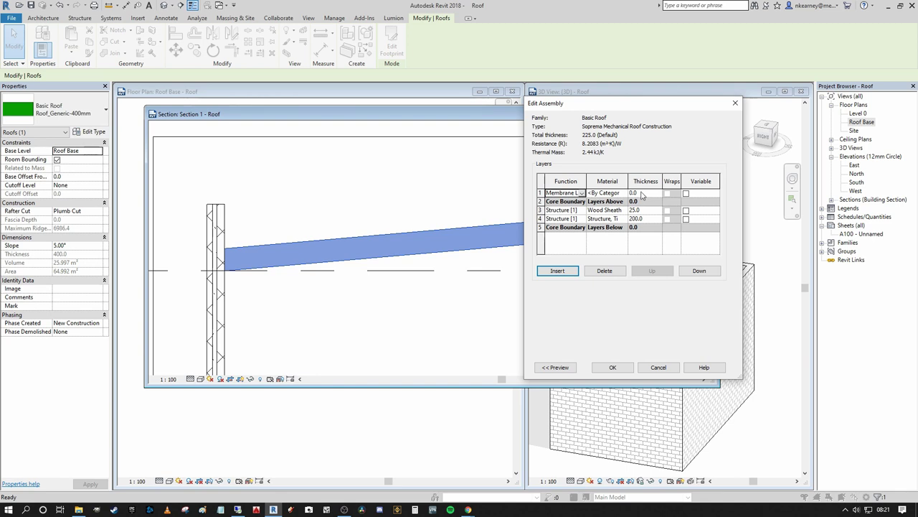
- Search the project materials for membrane and assign Roofing, EPDM Membrane to the membrane layer
{"action": "left_click", "coordinate": [620, 193]}
{"action": "left_click", "coordinate": [625, 193]}
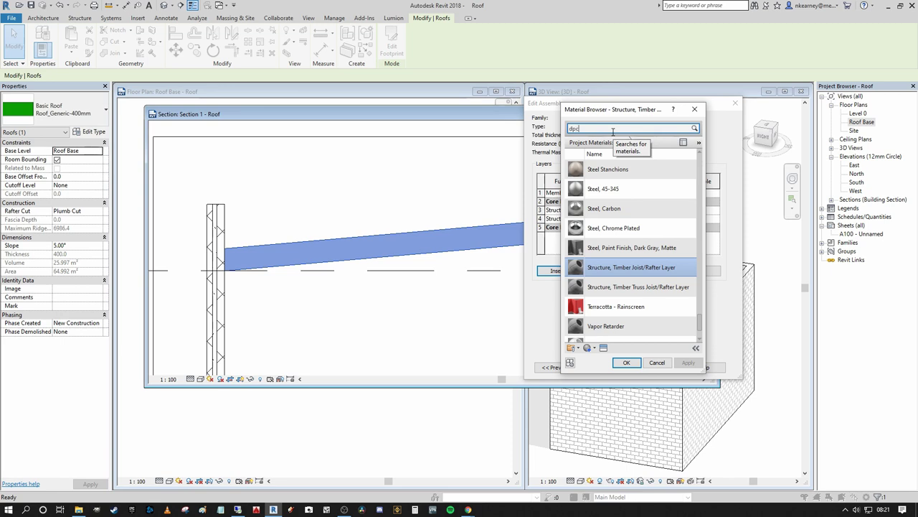
{"action": "type", "text": "p"}
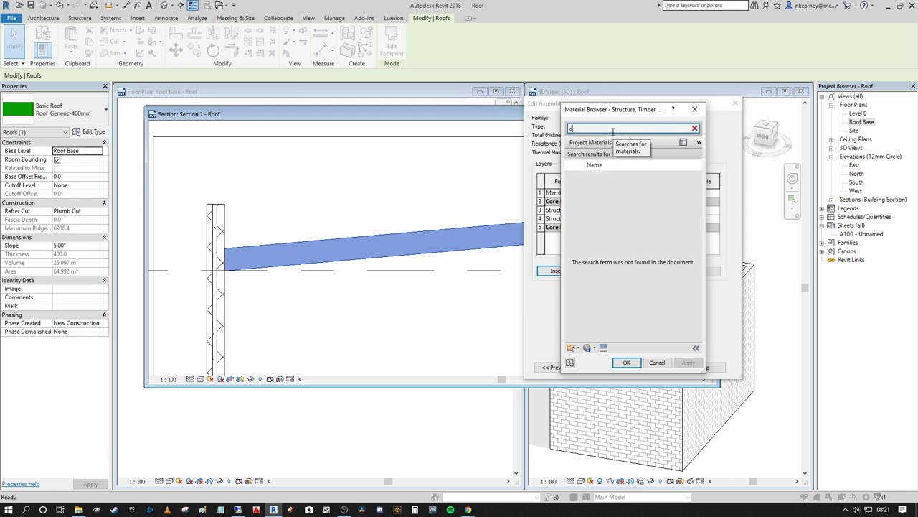
{"action": "key", "text": "BackSpace"}
{"action": "type", "text": "membran"}
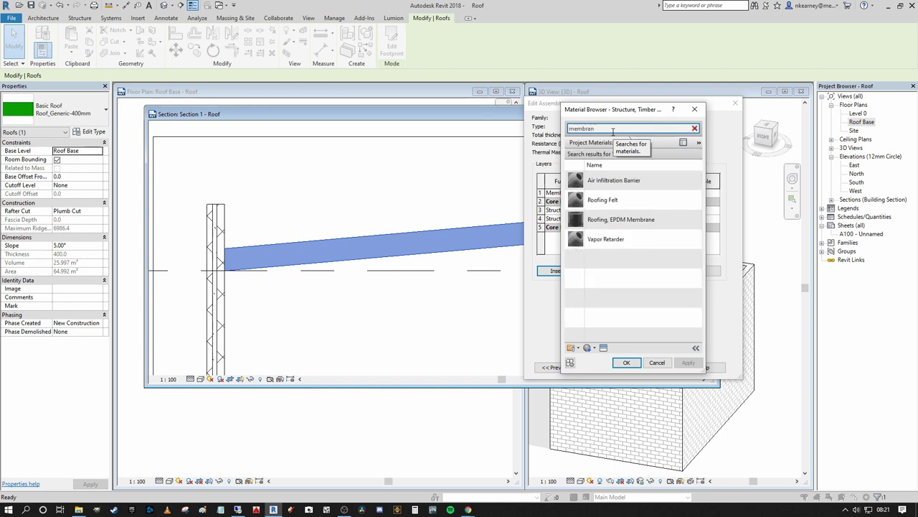
{"action": "left_click", "coordinate": [637, 218]}
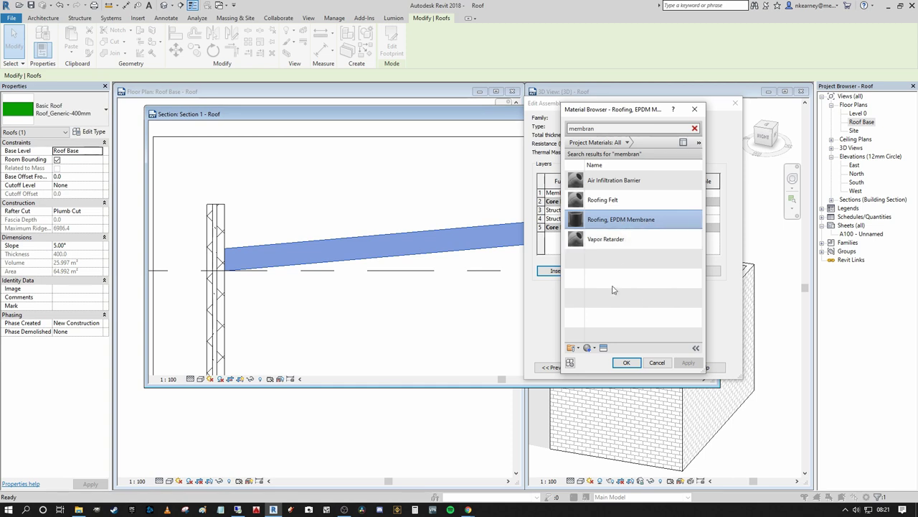
{"action": "left_click", "coordinate": [627, 363]}
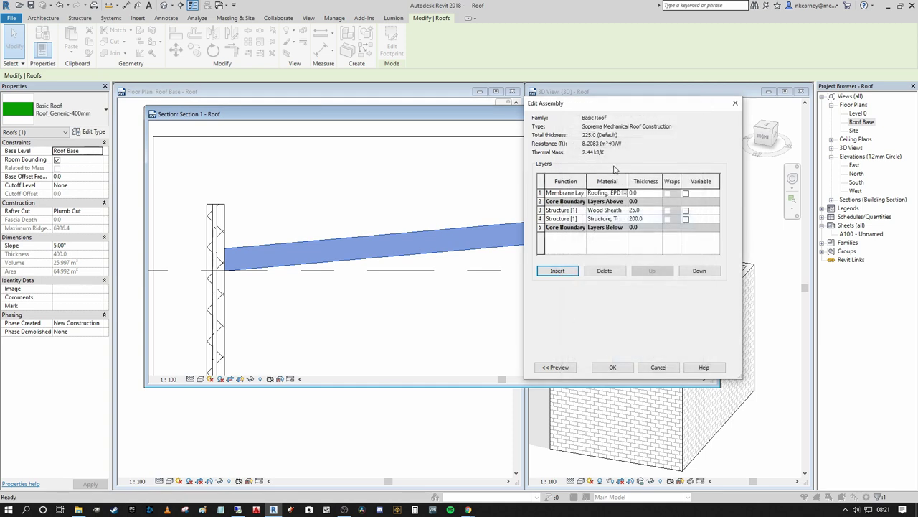
- Set the EPDM membrane layer's thickness to 3 mm
{"action": "left_click", "coordinate": [638, 193]}
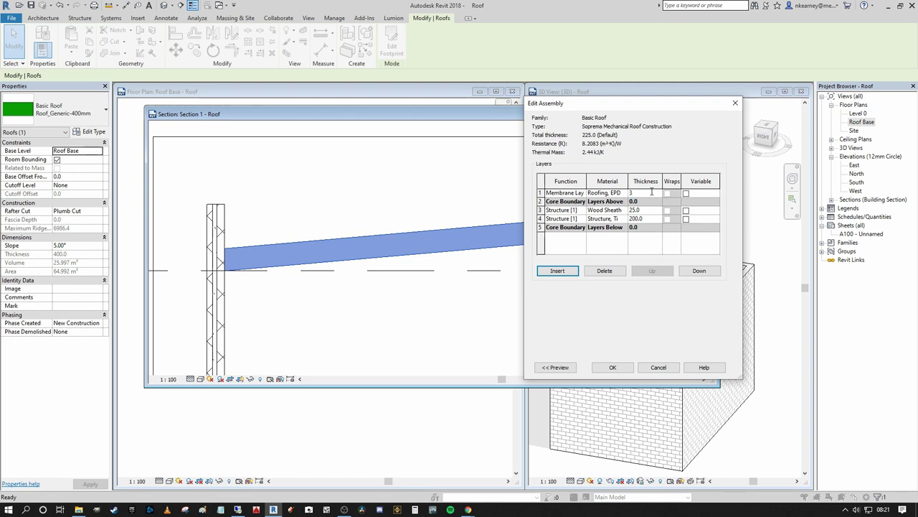
{"action": "type", "text": "3"}
{"action": "key", "text": "Return"}
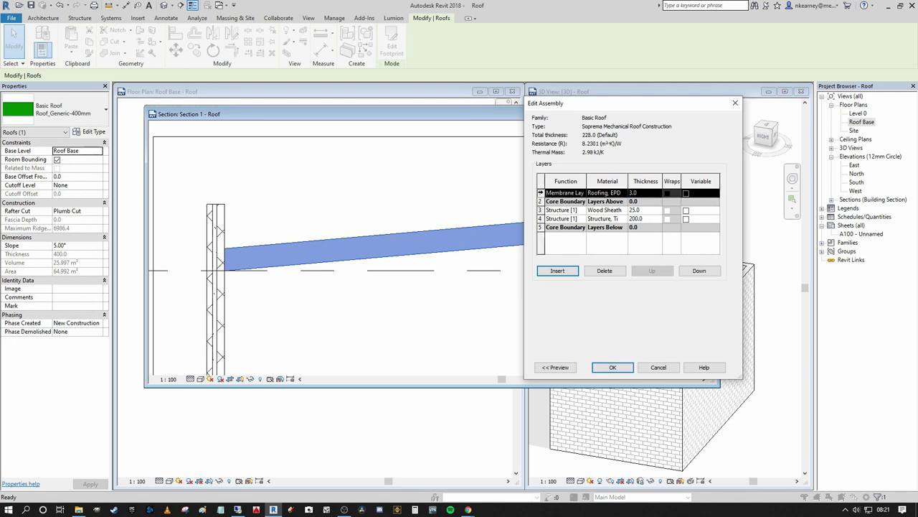
- Insert a Thermal/Air Layer [3] above the membrane layer and set its thickness to 100 mm
{"action": "left_click", "coordinate": [558, 270]}
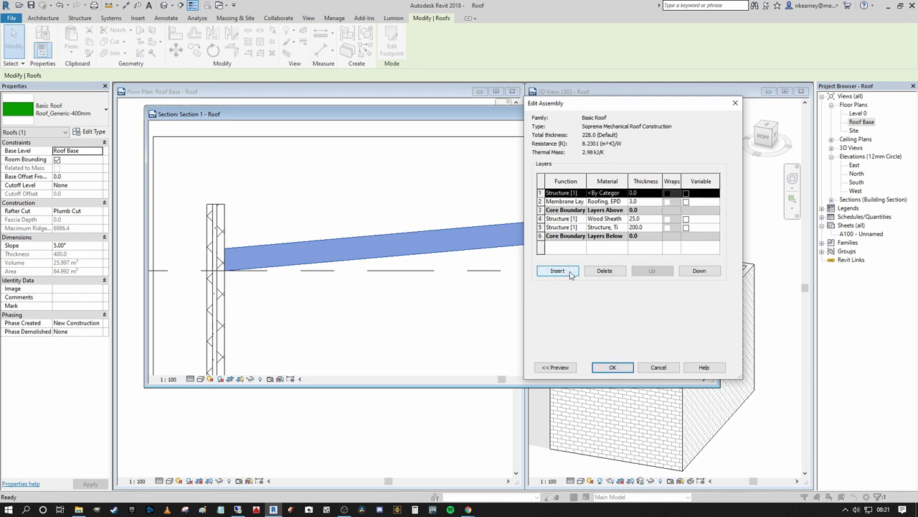
{"action": "left_click", "coordinate": [577, 193]}
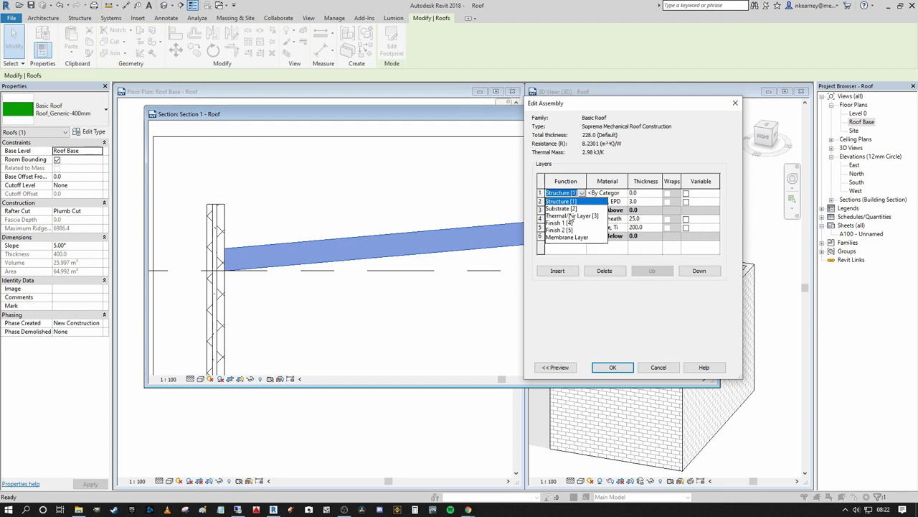
{"action": "left_click", "coordinate": [563, 216]}
{"action": "left_click", "coordinate": [652, 191]}
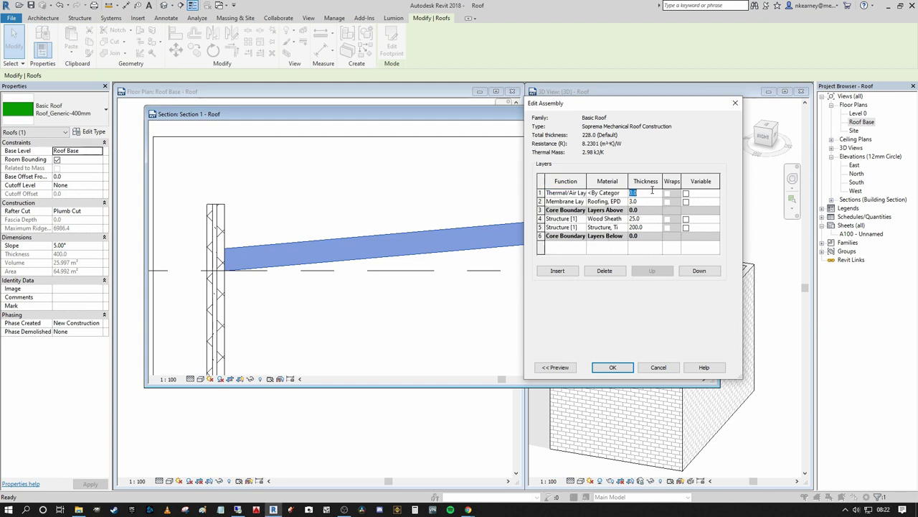
- Search the project materials for insulation and assign Rigid insulation to the thermal/air layer
{"action": "left_click", "coordinate": [617, 193]}
{"action": "left_click", "coordinate": [626, 193]}
{"action": "type", "text": "in"}
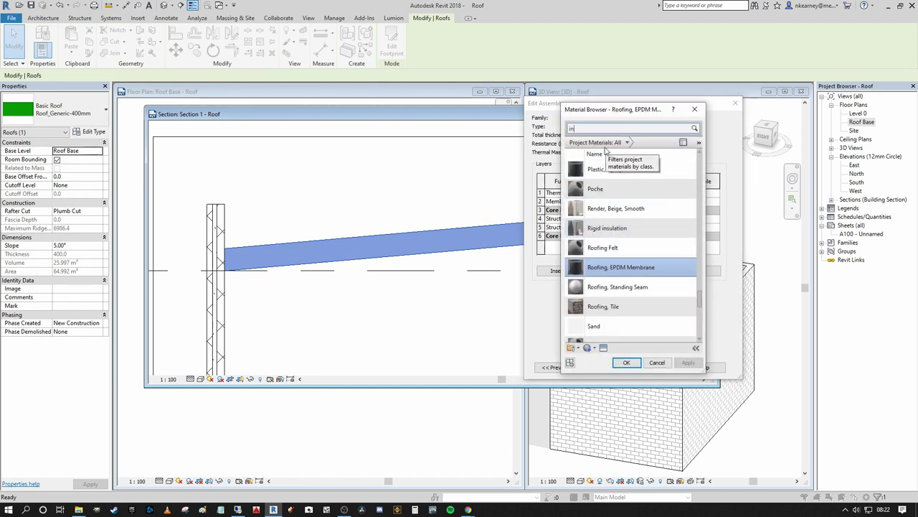
{"action": "type", "text": "sulation"}
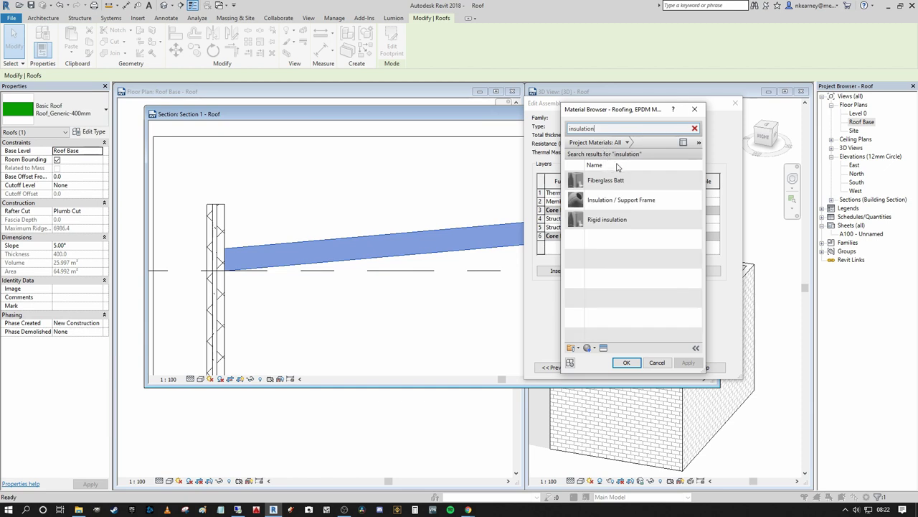
{"action": "left_click", "coordinate": [601, 223]}
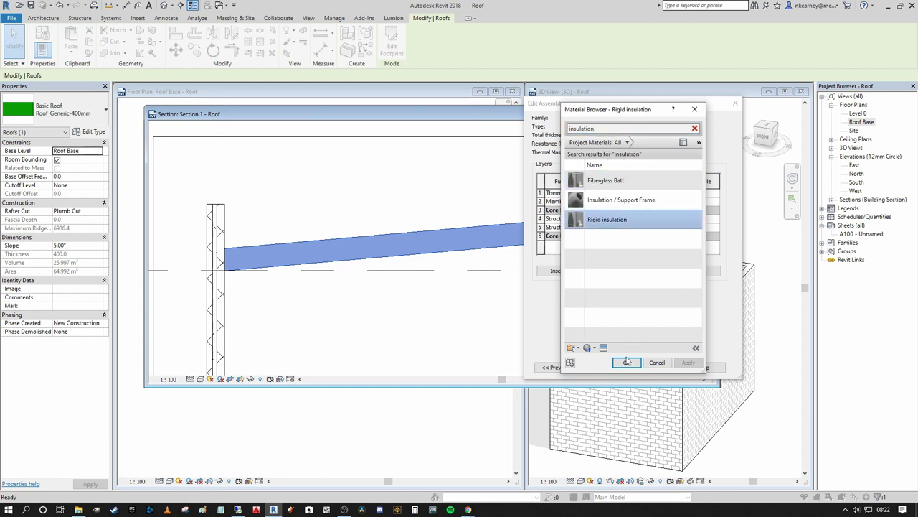
{"action": "left_click", "coordinate": [626, 362]}
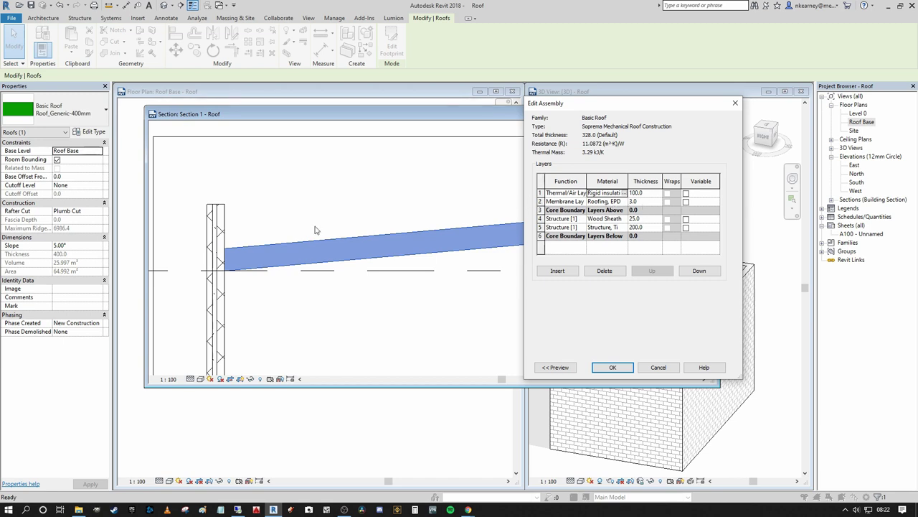
- Insert a new layer above the rigid insulation and set its function to Finish 1 [4]
{"action": "left_click", "coordinate": [540, 193]}
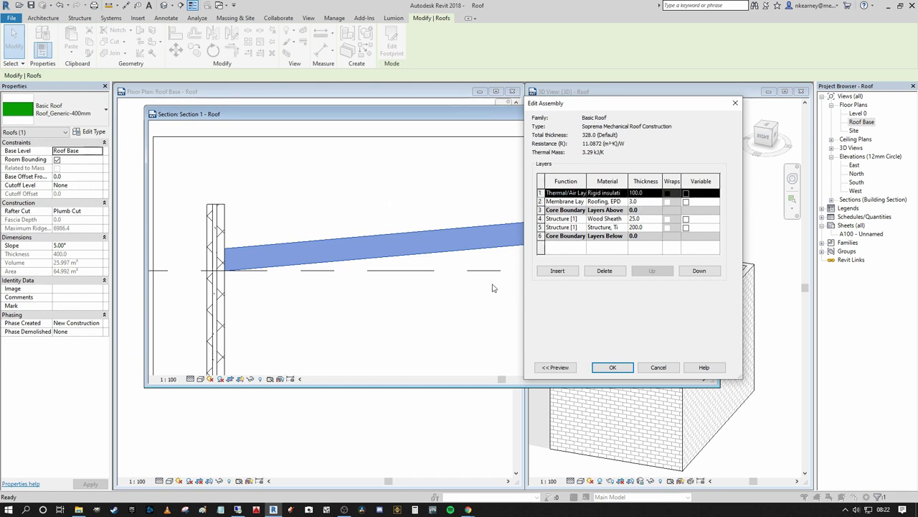
{"action": "left_click", "coordinate": [575, 273]}
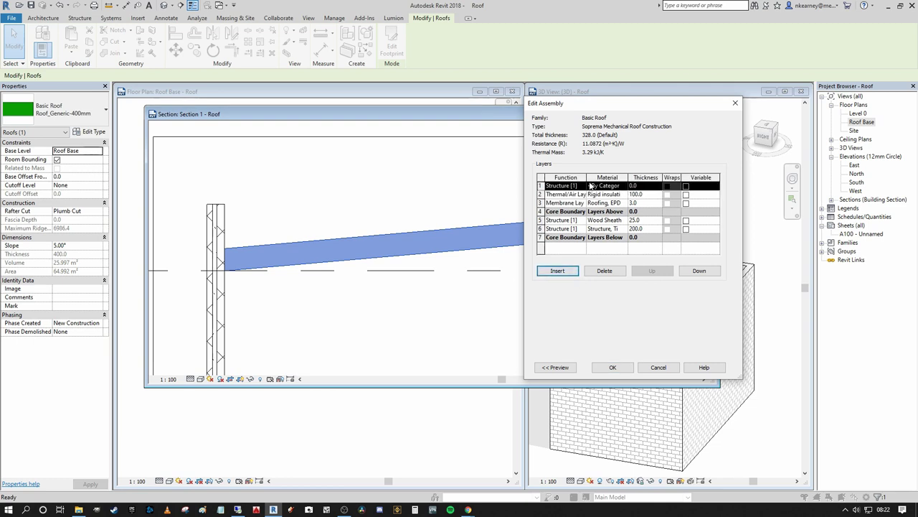
{"action": "left_click", "coordinate": [583, 185]}
{"action": "left_click", "coordinate": [583, 186]}
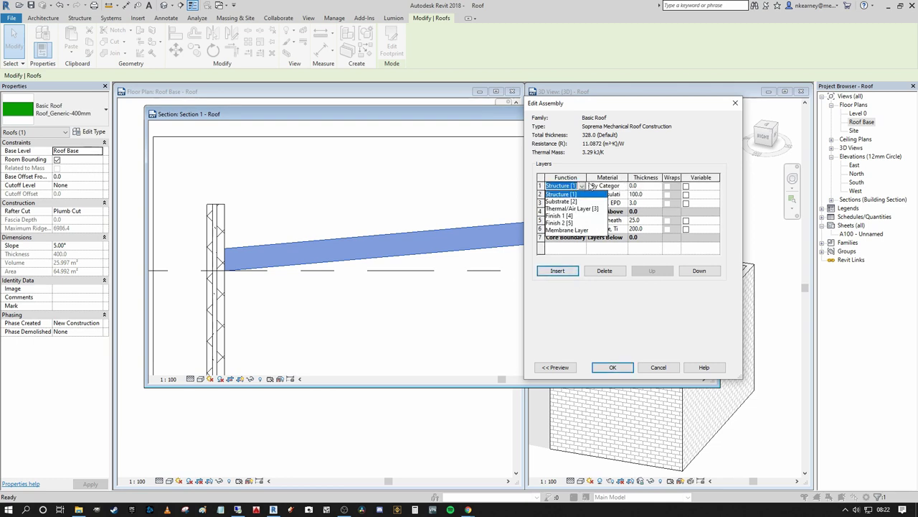
{"action": "left_click", "coordinate": [559, 215]}
- Search the materials for aluminium, assign Roofing, Standing Seam to the Finish 1 layer and set its thickness to 6 mm
{"action": "left_click", "coordinate": [625, 187]}
{"action": "left_click", "coordinate": [625, 186]}
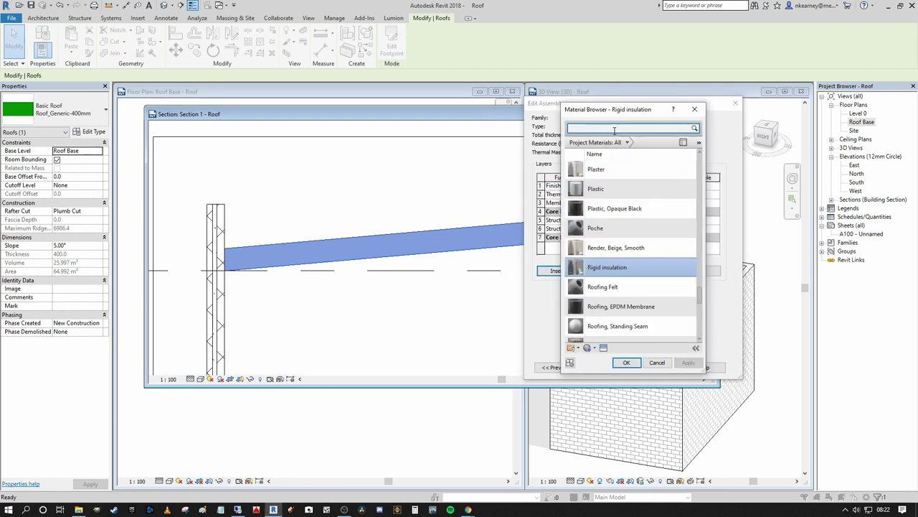
{"action": "type", "text": "alumi"}
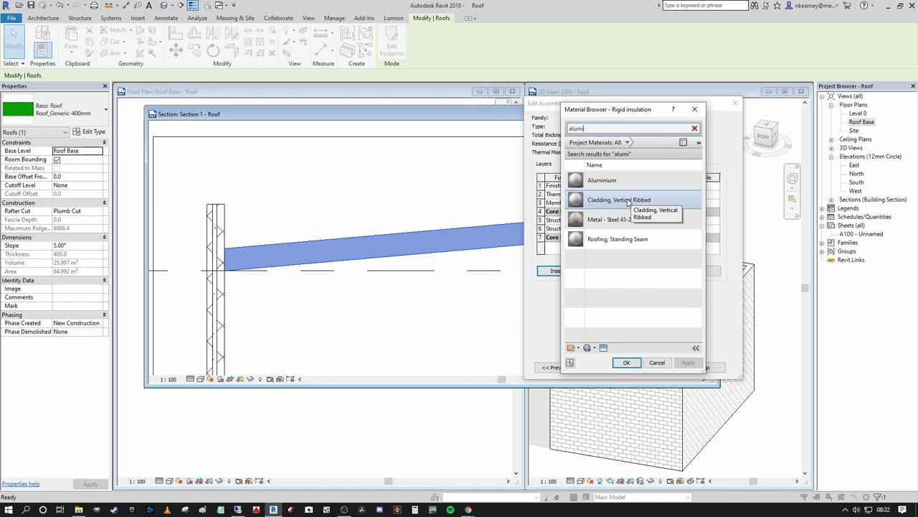
{"action": "left_click", "coordinate": [618, 239]}
{"action": "left_click", "coordinate": [626, 363]}
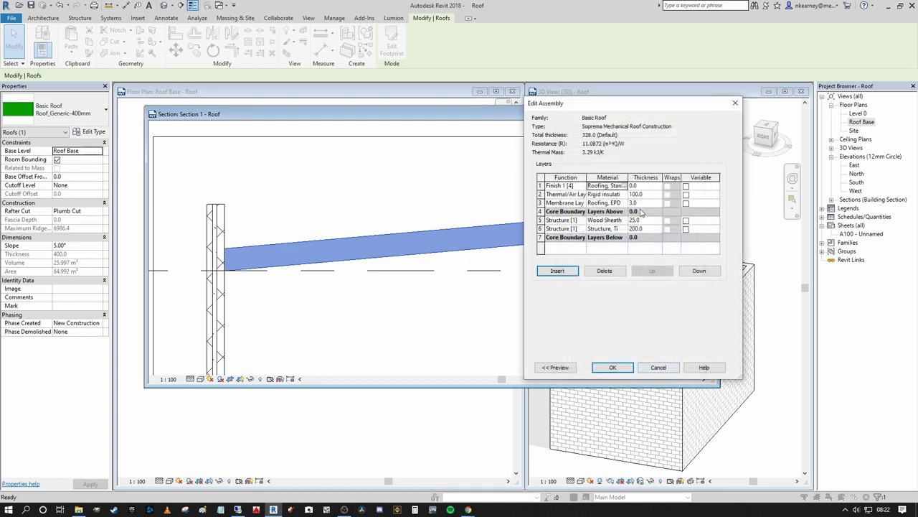
{"action": "left_click", "coordinate": [643, 186]}
{"action": "type", "text": "6"}
{"action": "left_click", "coordinate": [645, 194]}
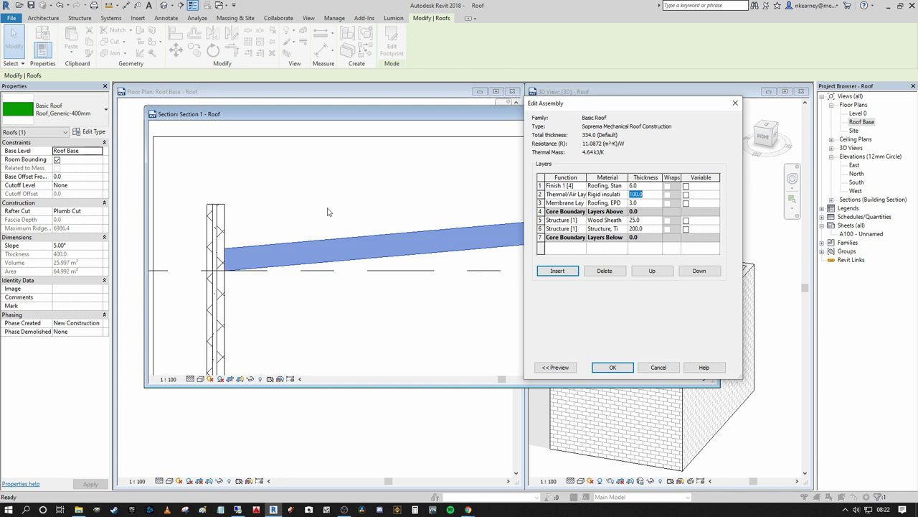
- Try to apply the layer structure and set the EPDM membrane layer's thickness to 0
{"action": "left_click_drag", "start_coordinate": [581, 105], "coordinate": [603, 112]}
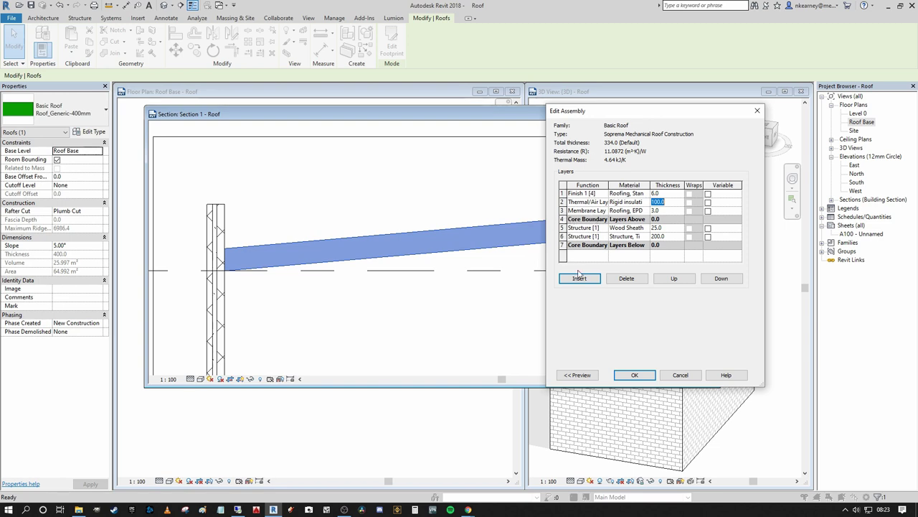
{"action": "left_click", "coordinate": [635, 375]}
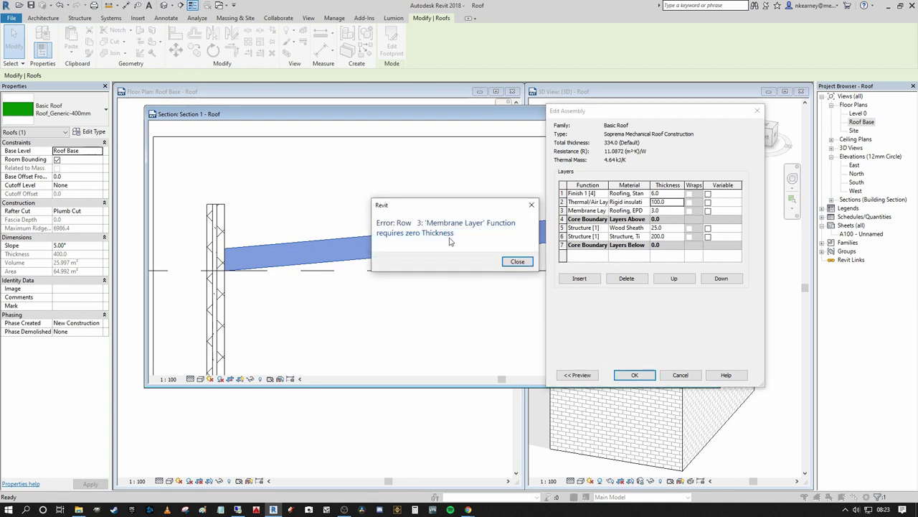
{"action": "left_click", "coordinate": [517, 262]}
{"action": "left_click", "coordinate": [654, 211]}
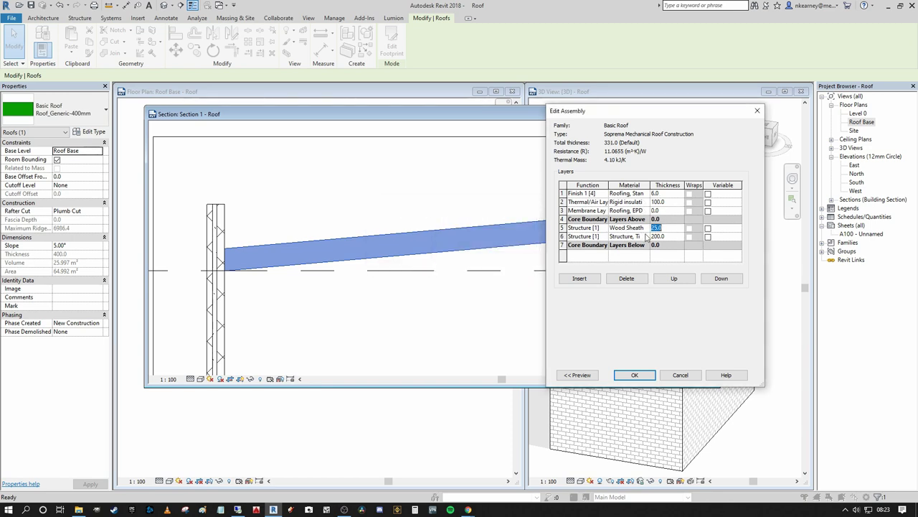
- Accept the edited layer assembly and apply the Soprema Mechanical Roof Construction type to the sloped roof
{"action": "left_click", "coordinate": [635, 375]}
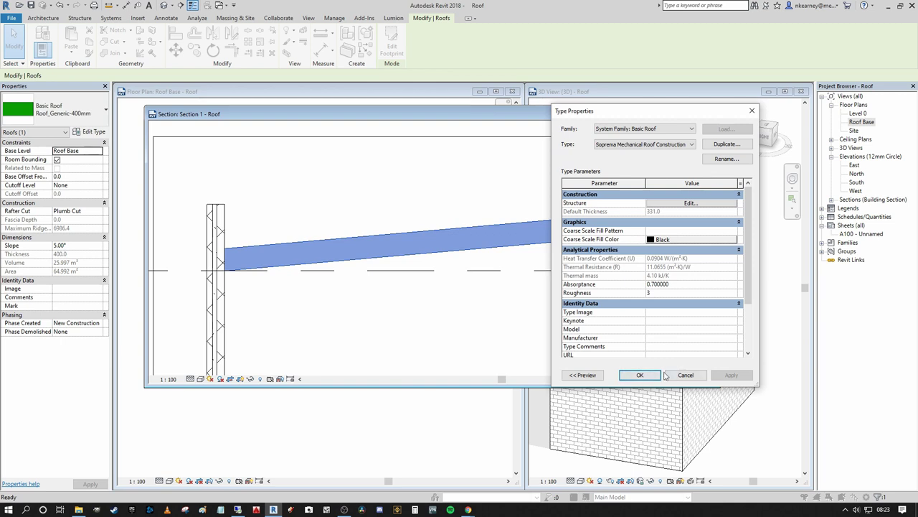
{"action": "left_click", "coordinate": [640, 372]}
{"action": "left_click", "coordinate": [473, 322]}
- Examine the roof's individual layers where they meet the parapet wall in Section 1
{"action": "scroll", "coordinate": [574, 237], "scroll_direction": "up", "scroll_amount": 5}
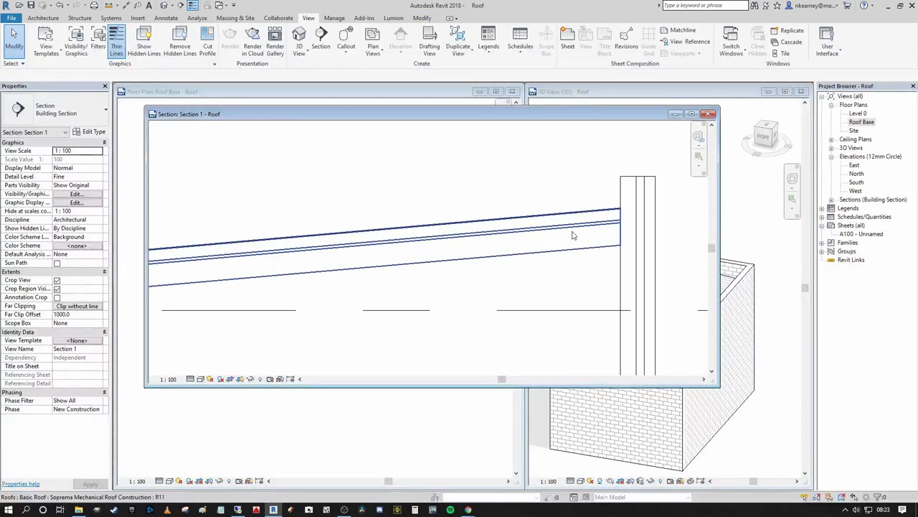
{"action": "middle_click_drag", "start_coordinate": [589, 320], "coordinate": [512, 325]}
{"action": "scroll", "coordinate": [539, 298], "scroll_direction": "up", "scroll_amount": 1}
{"action": "middle_click_drag", "start_coordinate": [540, 299], "coordinate": [536, 327]}
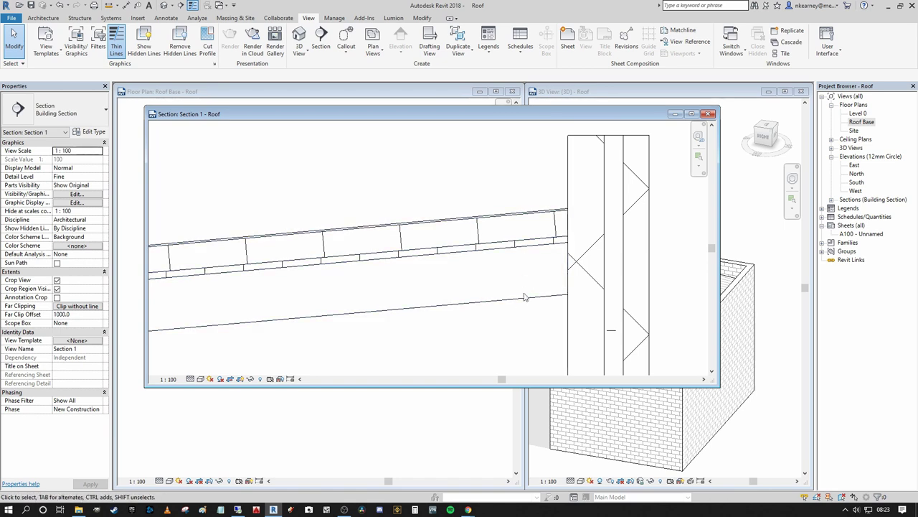
{"action": "scroll", "coordinate": [532, 278], "scroll_direction": "up", "scroll_amount": 2}
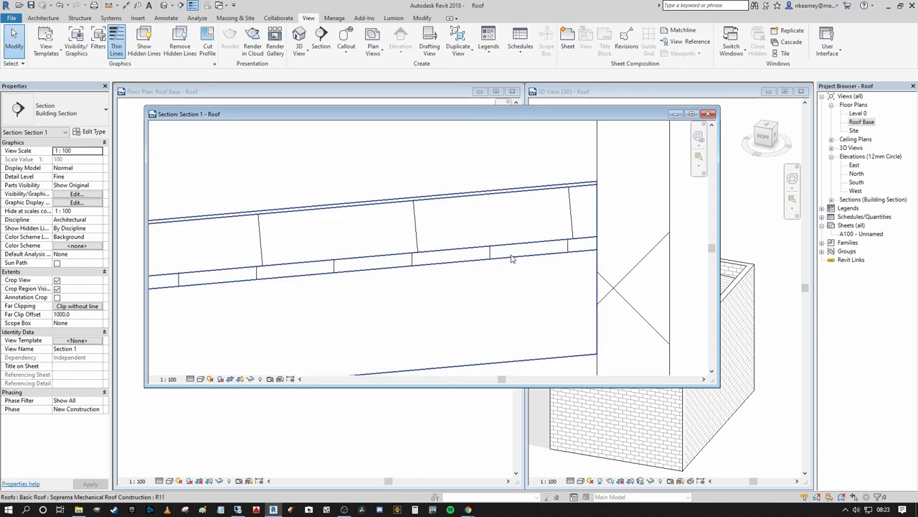
{"action": "left_click", "coordinate": [524, 255]}
{"action": "scroll", "coordinate": [524, 251], "scroll_direction": "down", "scroll_amount": 1}
{"action": "middle_click_drag", "start_coordinate": [525, 251], "coordinate": [520, 277]}
{"action": "key", "text": "Escape"}
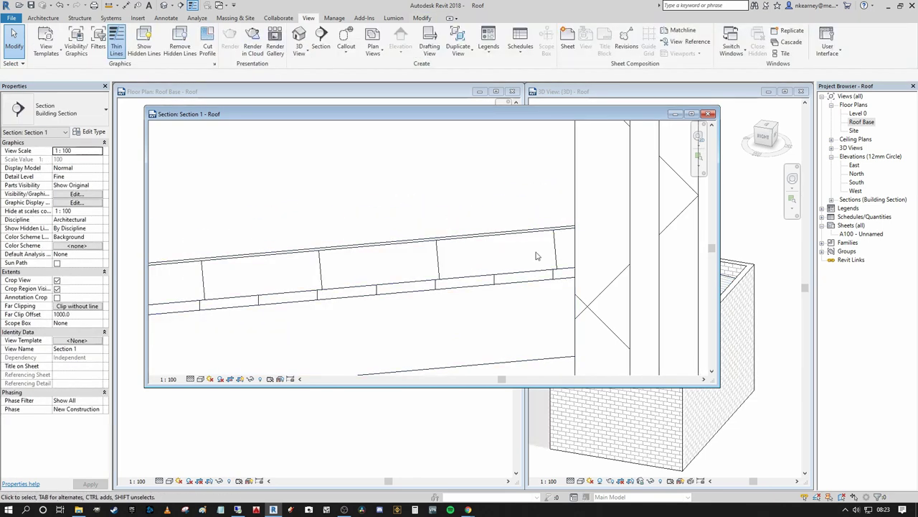
{"action": "scroll", "coordinate": [520, 276], "scroll_direction": "up", "scroll_amount": 2}
{"action": "scroll", "coordinate": [452, 285], "scroll_direction": "up", "scroll_amount": 3}
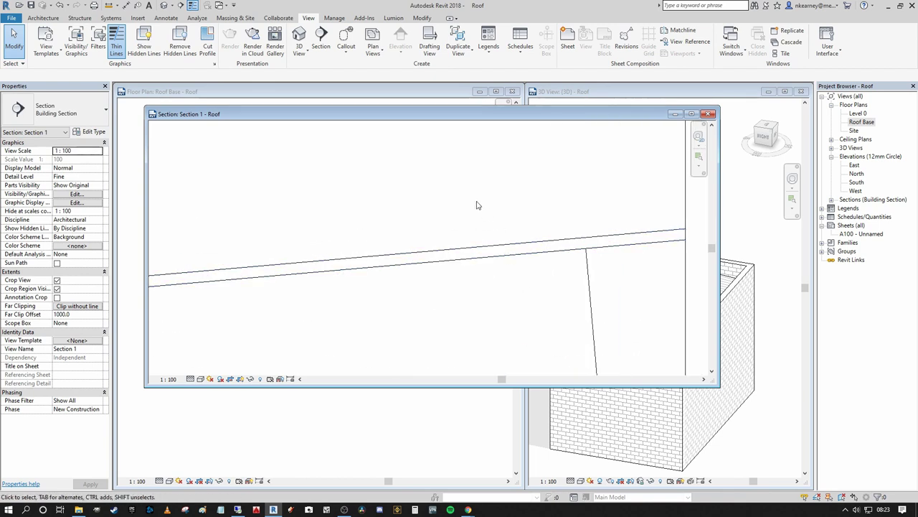
- Inspect the layered roof along its full slope in the section, including both wall junctions and the Roof Base level
{"action": "scroll", "coordinate": [478, 207], "scroll_direction": "down", "scroll_amount": 3}
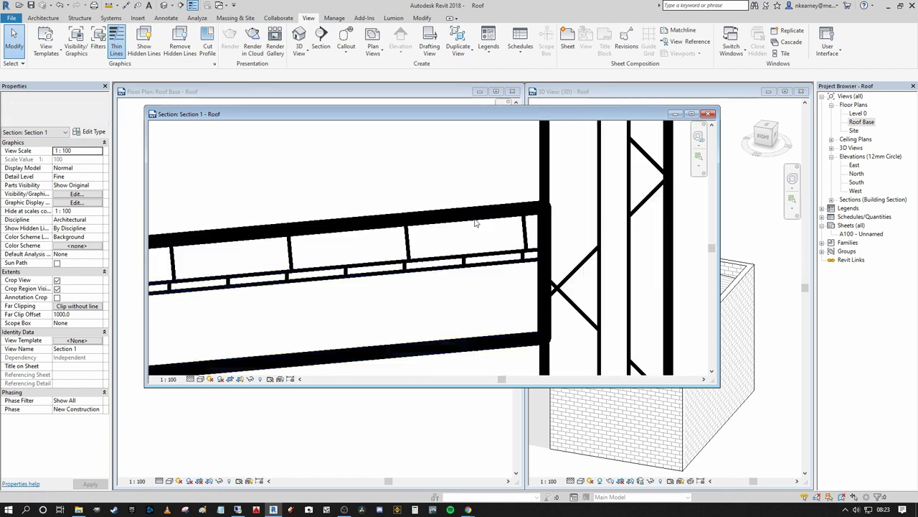
{"action": "scroll", "coordinate": [475, 221], "scroll_direction": "down", "scroll_amount": 2}
{"action": "middle_click_drag", "start_coordinate": [462, 207], "coordinate": [509, 207]}
{"action": "scroll", "coordinate": [490, 311], "scroll_direction": "down", "scroll_amount": 2}
{"action": "middle_click_drag", "start_coordinate": [490, 312], "coordinate": [656, 283]}
{"action": "middle_click_drag", "start_coordinate": [512, 209], "coordinate": [380, 232]}
{"action": "scroll", "coordinate": [539, 236], "scroll_direction": "up", "scroll_amount": 2}
{"action": "middle_click_drag", "start_coordinate": [525, 231], "coordinate": [486, 178]}
{"action": "scroll", "coordinate": [486, 178], "scroll_direction": "down", "scroll_amount": 3}
{"action": "scroll", "coordinate": [544, 230], "scroll_direction": "down", "scroll_amount": 2}
{"action": "mouse_move", "coordinate": [545, 231]}
{"action": "middle_mouse_down"}
{"action": "mouse_move", "coordinate": [541, 217]}
{"action": "mouse_move", "coordinate": [606, 245]}
{"action": "middle_mouse_up"}
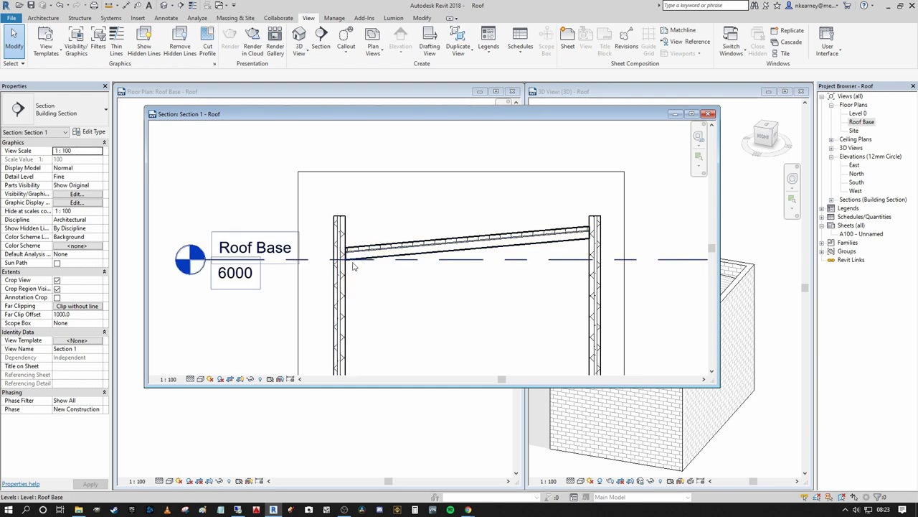
{"action": "scroll", "coordinate": [533, 250], "scroll_direction": "up", "scroll_amount": 4}
{"action": "scroll", "coordinate": [603, 234], "scroll_direction": "up", "scroll_amount": 2}
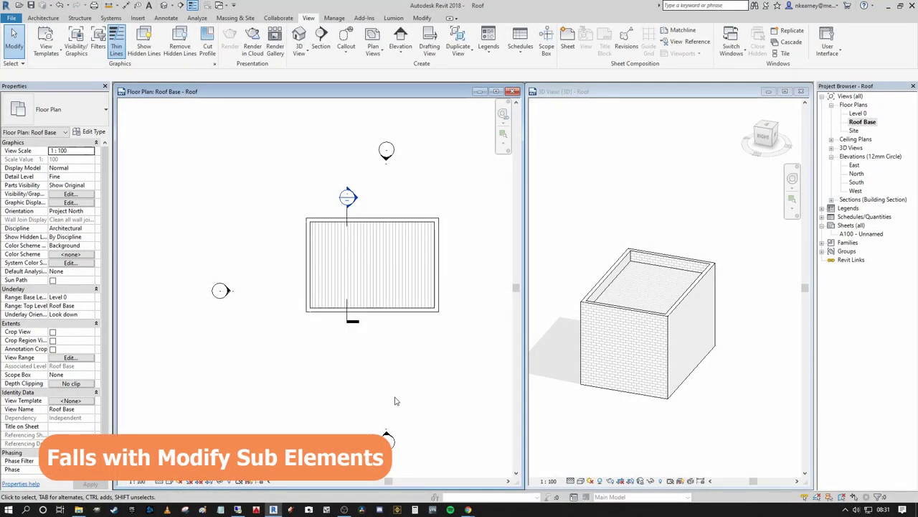
- Select the flat Soprema roof in the Roof Base plan and start Modify Sub Elements on it
{"action": "middle_click_drag", "start_coordinate": [390, 386], "coordinate": [397, 386]}
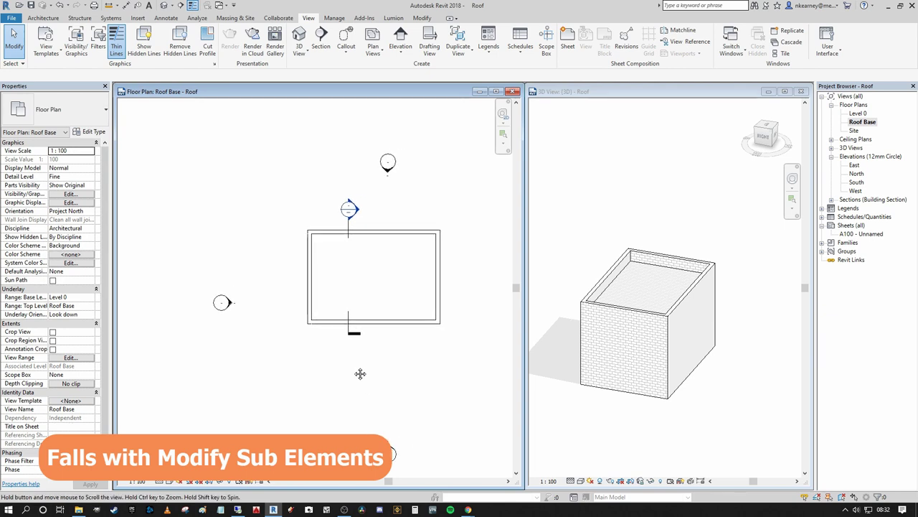
{"action": "scroll", "coordinate": [360, 363], "scroll_direction": "up", "scroll_amount": 2}
{"action": "middle_click_drag", "start_coordinate": [343, 329], "coordinate": [299, 371]}
{"action": "mouse_move", "coordinate": [428, 354]}
{"action": "middle_mouse_down"}
{"action": "mouse_move", "coordinate": [449, 316]}
{"action": "mouse_move", "coordinate": [413, 353]}
{"action": "middle_mouse_up"}
{"action": "middle_click_drag", "start_coordinate": [423, 312], "coordinate": [475, 294]}
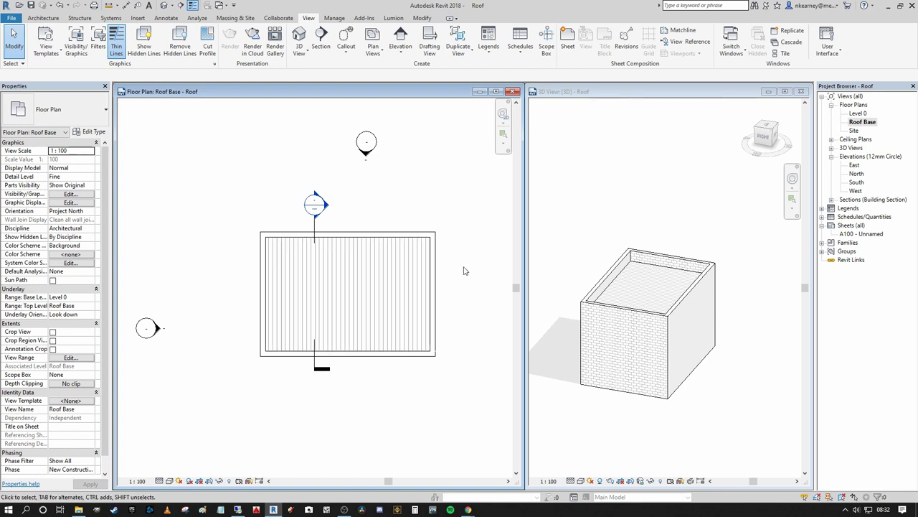
{"action": "left_click", "coordinate": [422, 251]}
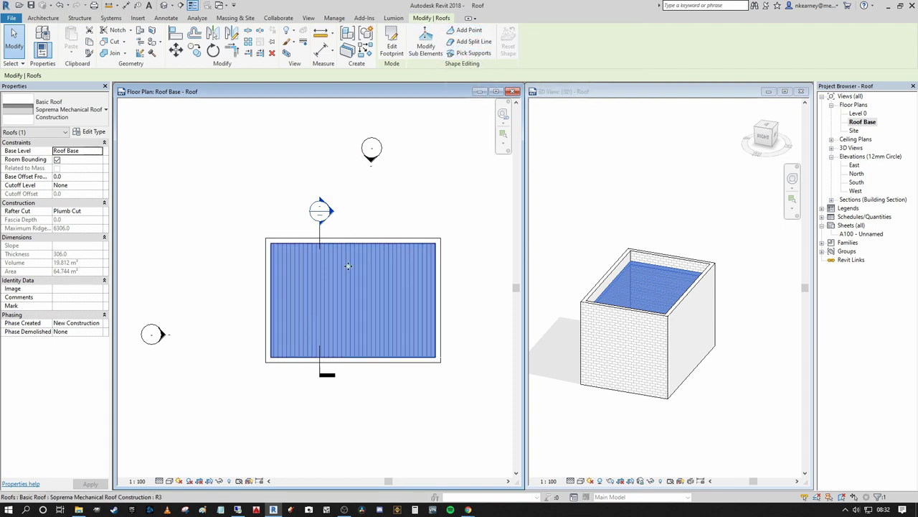
{"action": "right_click", "coordinate": [324, 325]}
{"action": "key", "text": "Escape"}
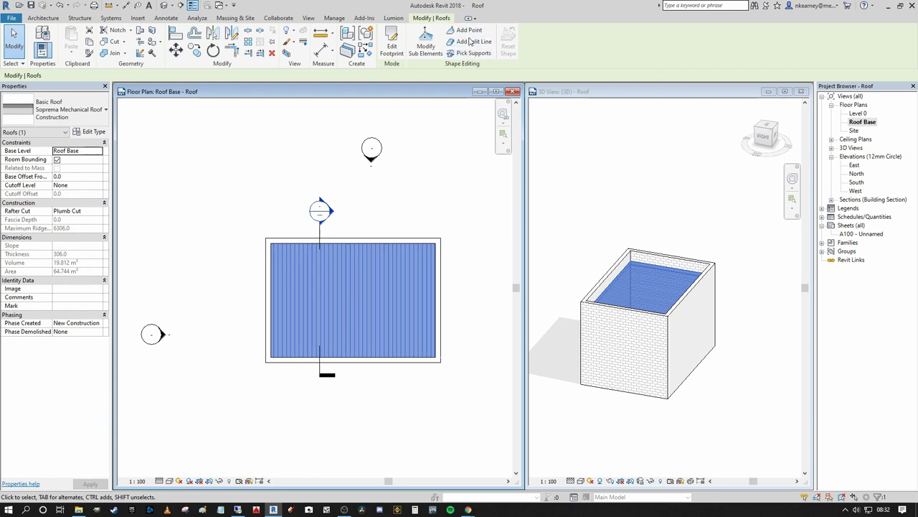
{"action": "left_click", "coordinate": [427, 43]}
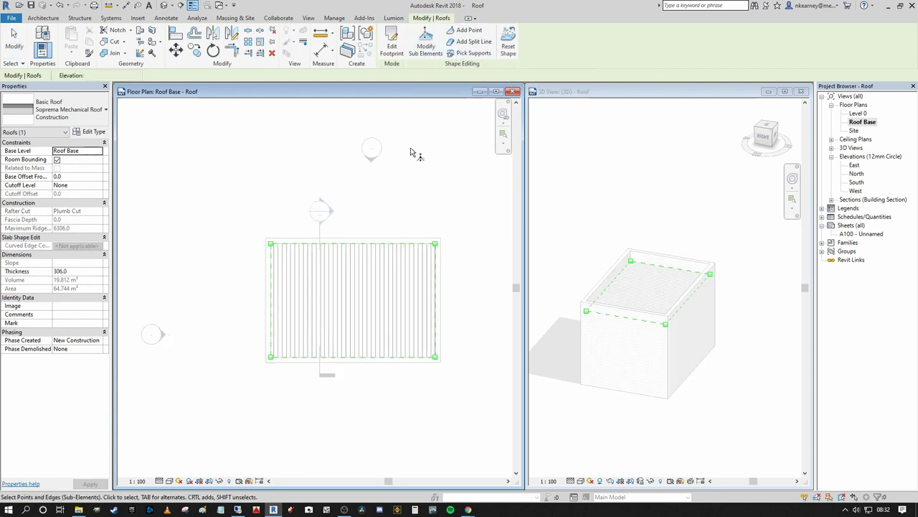
- Select the roof's upper-left corner point in plan and check its elevation
{"action": "left_click", "coordinate": [272, 245]}
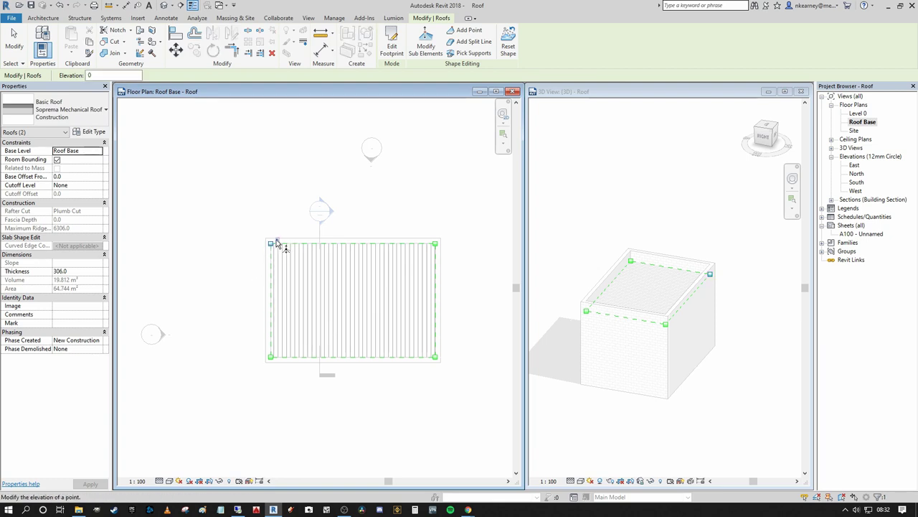
{"action": "scroll", "coordinate": [264, 259], "scroll_direction": "up", "scroll_amount": 2}
{"action": "scroll", "coordinate": [274, 236], "scroll_direction": "up", "scroll_amount": 3}
{"action": "scroll", "coordinate": [284, 234], "scroll_direction": "down", "scroll_amount": 6}
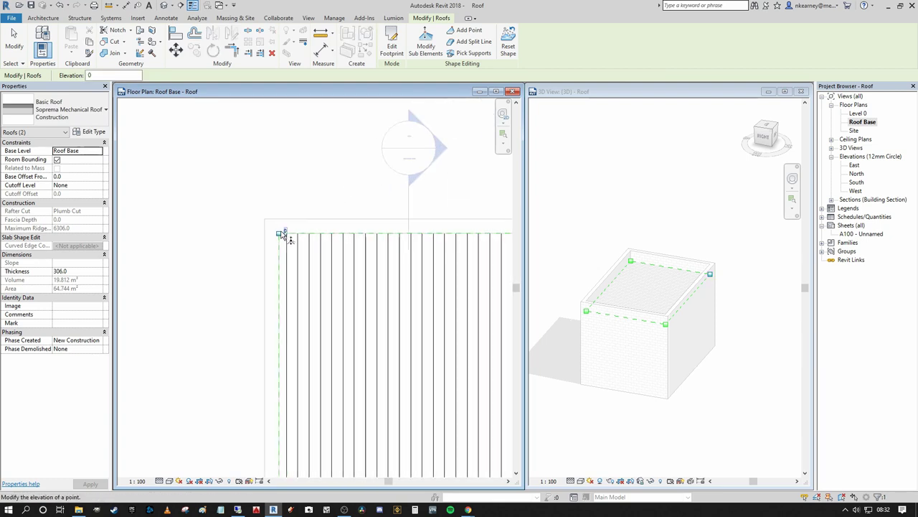
{"action": "scroll", "coordinate": [306, 234], "scroll_direction": "up", "scroll_amount": 3}
{"action": "middle_click_drag", "start_coordinate": [295, 234], "coordinate": [227, 225]}
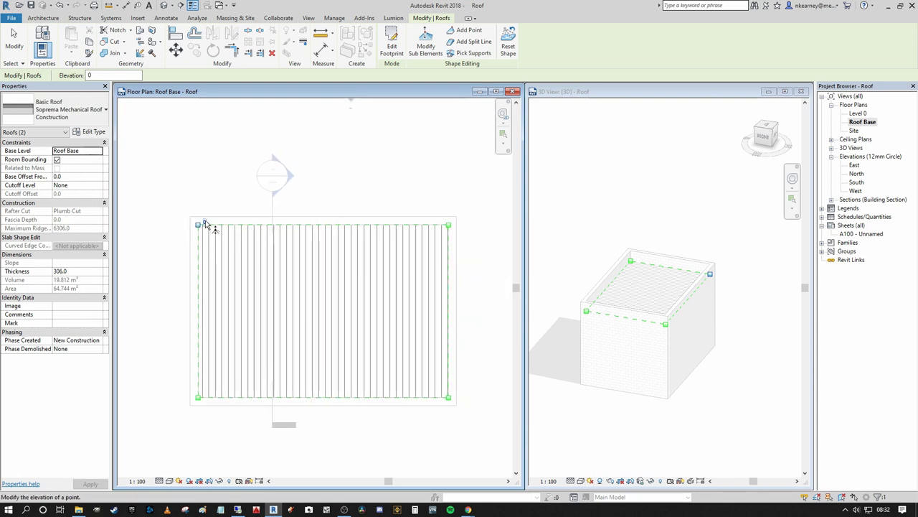
{"action": "scroll", "coordinate": [208, 221], "scroll_direction": "down", "scroll_amount": 2}
{"action": "scroll", "coordinate": [213, 222], "scroll_direction": "up", "scroll_amount": 2}
{"action": "scroll", "coordinate": [242, 206], "scroll_direction": "down", "scroll_amount": 4}
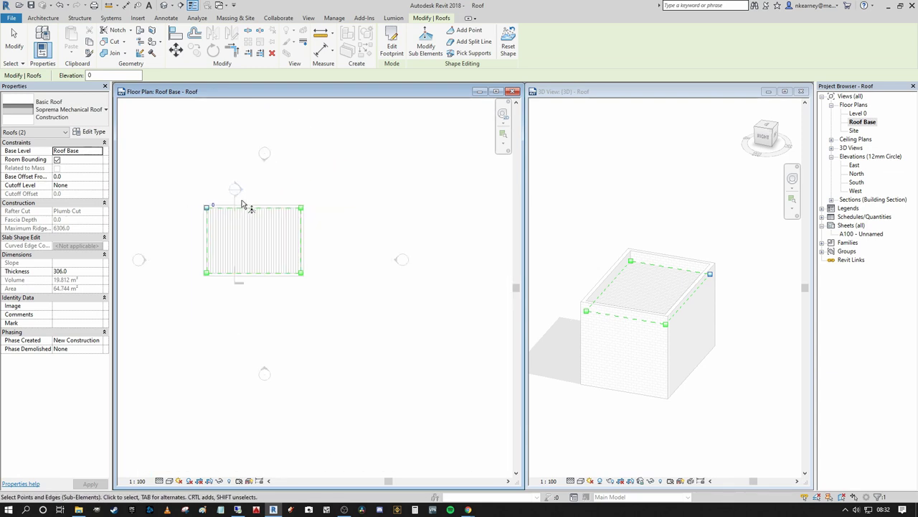
- Add a shape point inside the roof, left of centre beside the section line, with a relative elevation of 0
{"action": "left_click", "coordinate": [462, 30]}
{"action": "scroll", "coordinate": [286, 266], "scroll_direction": "up", "scroll_amount": 2}
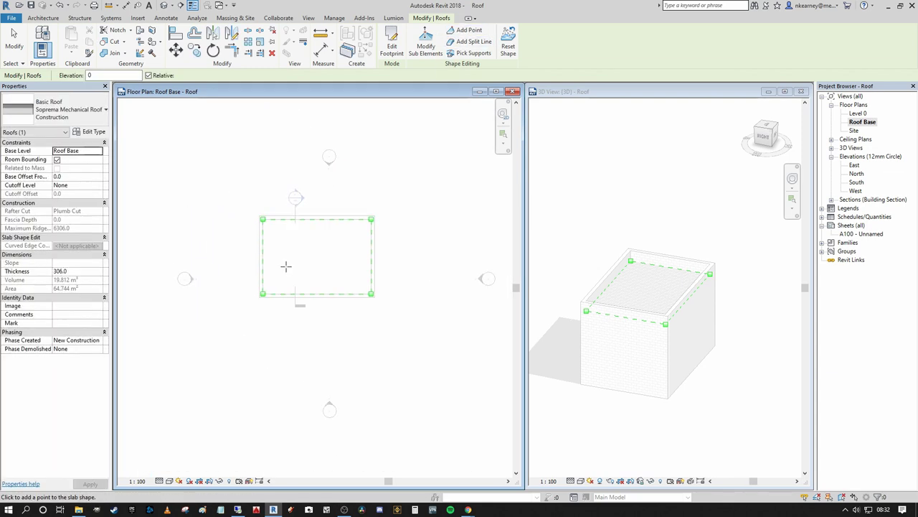
{"action": "left_click", "coordinate": [297, 250]}
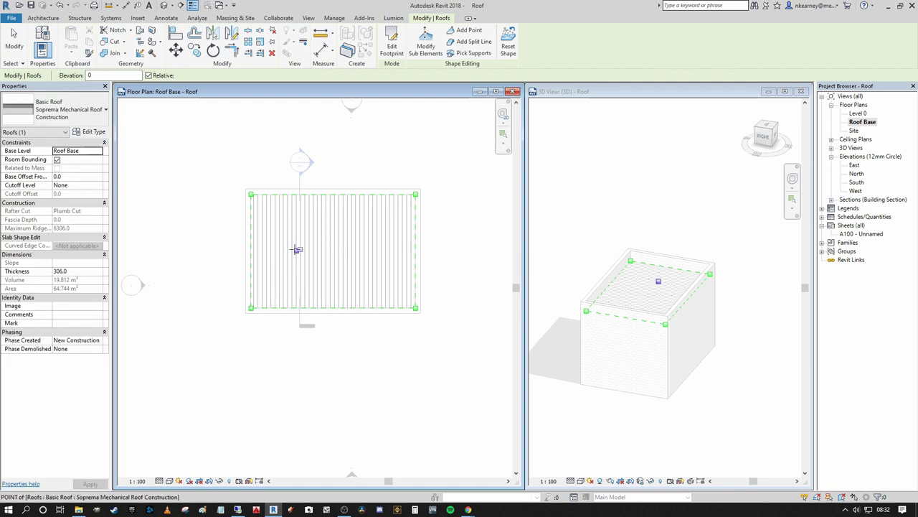
{"action": "left_click", "coordinate": [14, 42]}
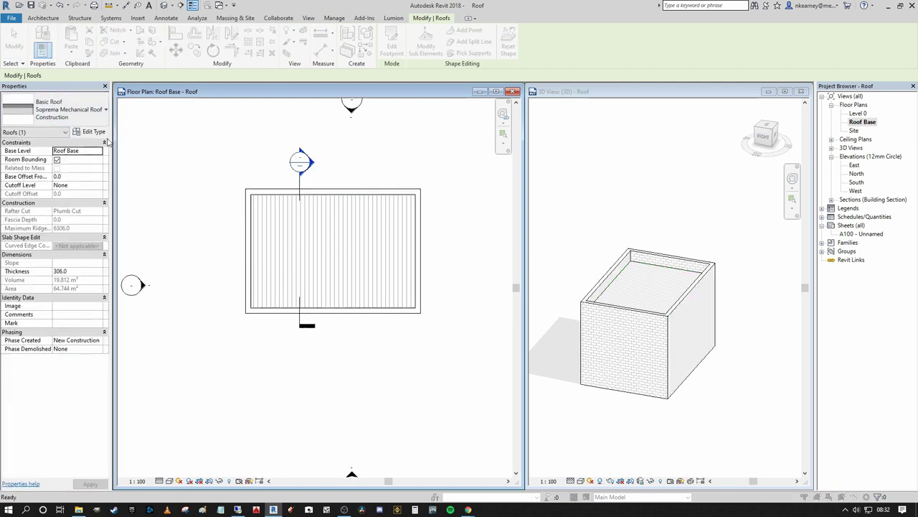
{"action": "left_click", "coordinate": [535, 176]}
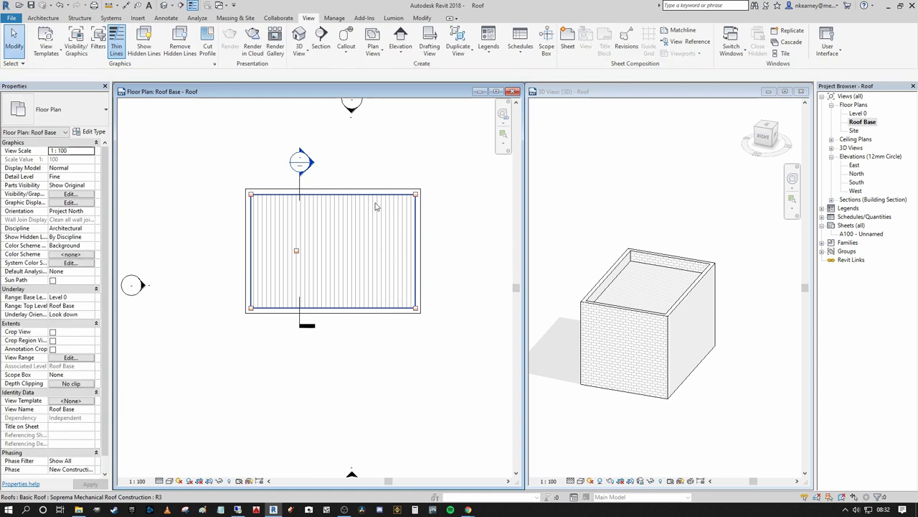
- Edit the roof's sub-elements and set the interior point's elevation to -100
{"action": "left_click", "coordinate": [376, 206]}
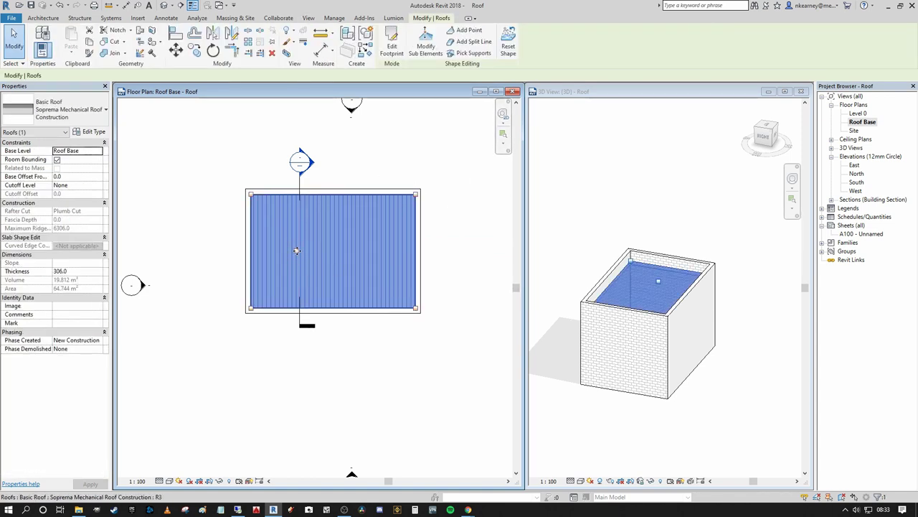
{"action": "scroll", "coordinate": [300, 250], "scroll_direction": "up", "scroll_amount": 2}
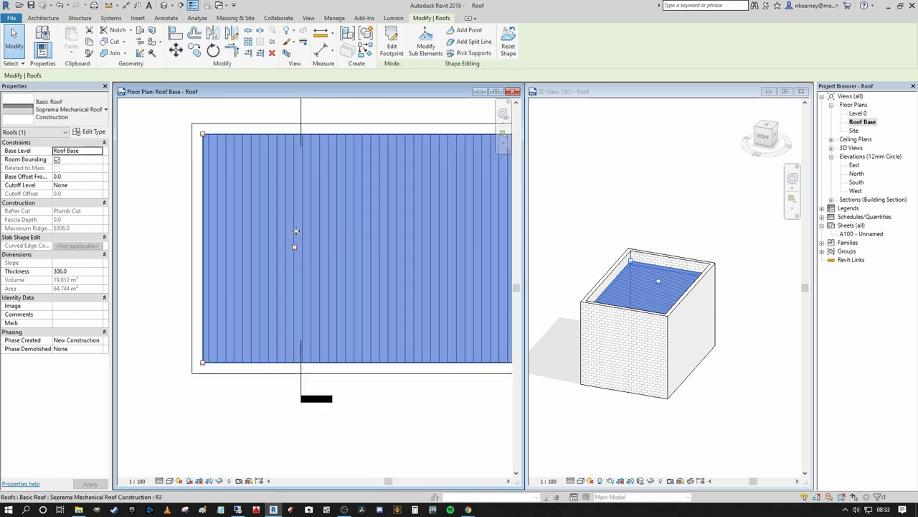
{"action": "scroll", "coordinate": [291, 248], "scroll_direction": "down", "scroll_amount": 2}
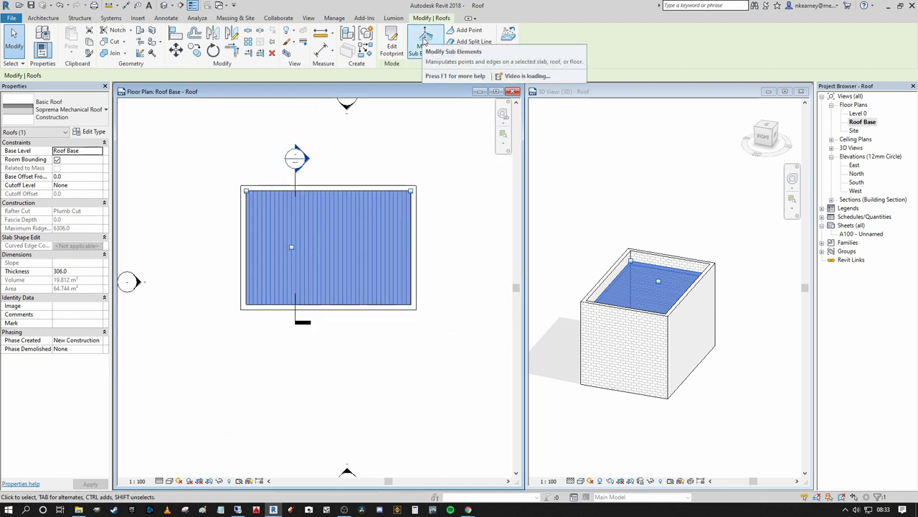
{"action": "left_click", "coordinate": [425, 39]}
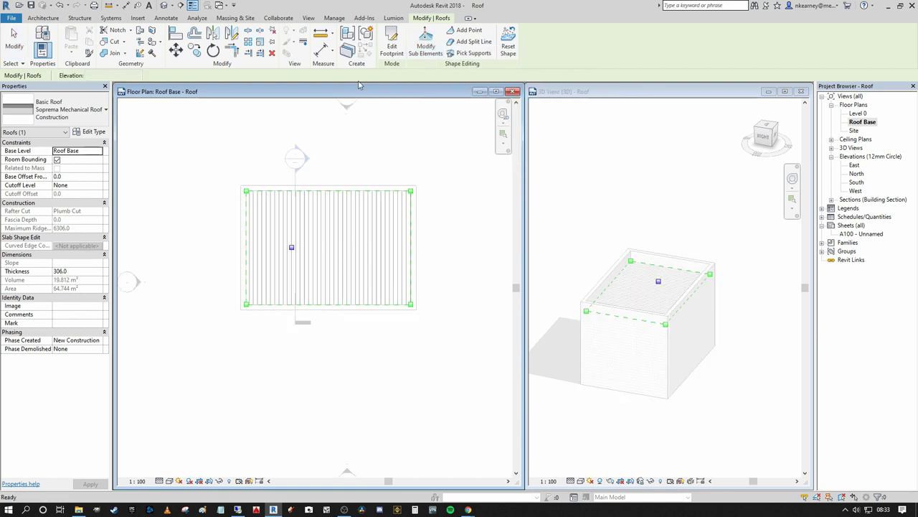
{"action": "left_click", "coordinate": [291, 246]}
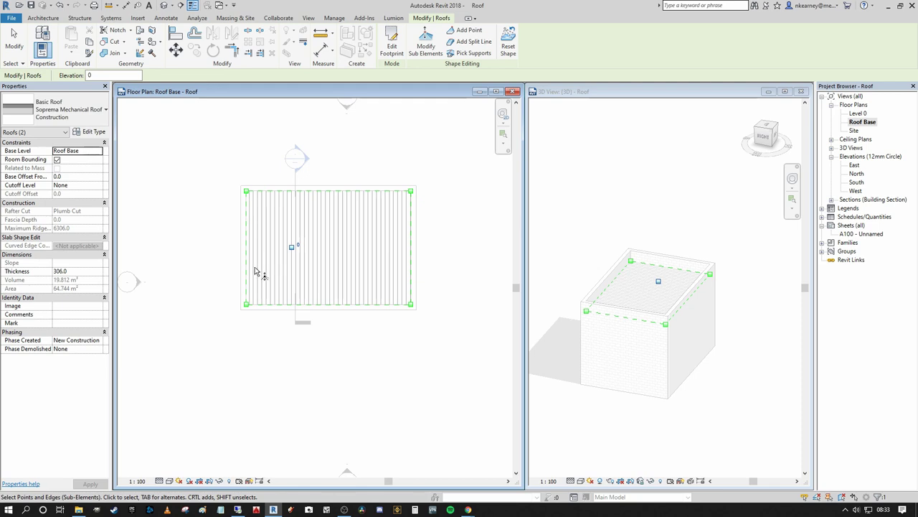
{"action": "left_click", "coordinate": [300, 246]}
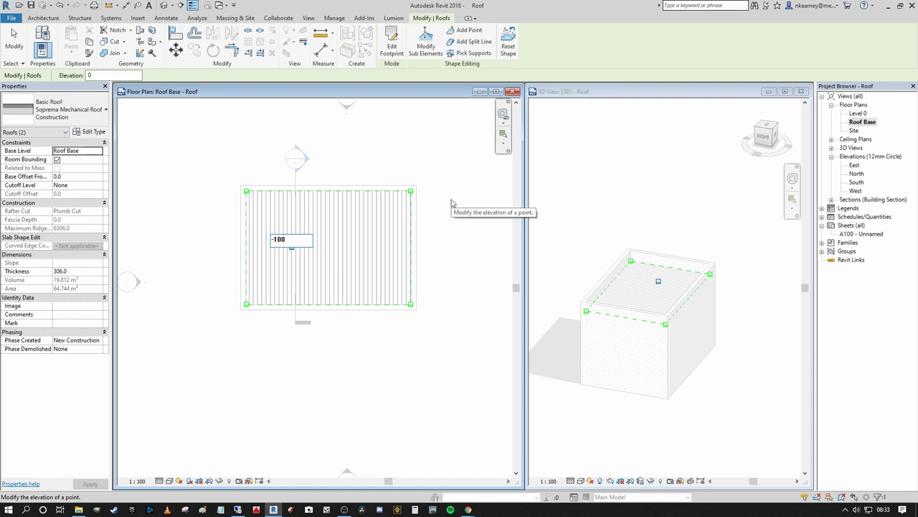
{"action": "key", "text": "Return"}
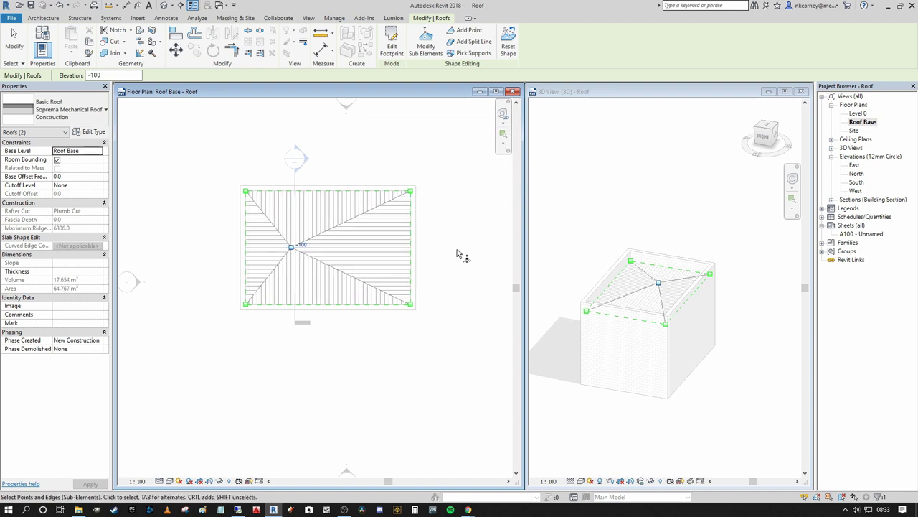
- Inspect the roof's falls towards the lowered interior point in the 3D view
{"action": "left_click", "coordinate": [686, 272]}
{"action": "scroll", "coordinate": [672, 284], "scroll_direction": "up", "scroll_amount": 5}
{"action": "scroll", "coordinate": [676, 277], "scroll_direction": "down", "scroll_amount": 5}
{"action": "scroll", "coordinate": [658, 307], "scroll_direction": "up", "scroll_amount": 3}
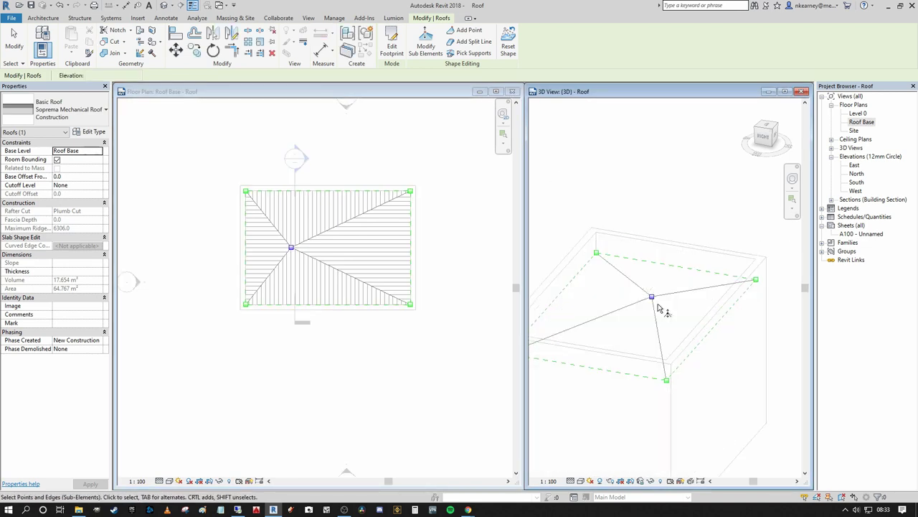
{"action": "scroll", "coordinate": [632, 310], "scroll_direction": "down", "scroll_amount": 4}
- Check the elevations of the roof's upper-left corner point and the interior point in plan
{"action": "left_click", "coordinate": [248, 195]}
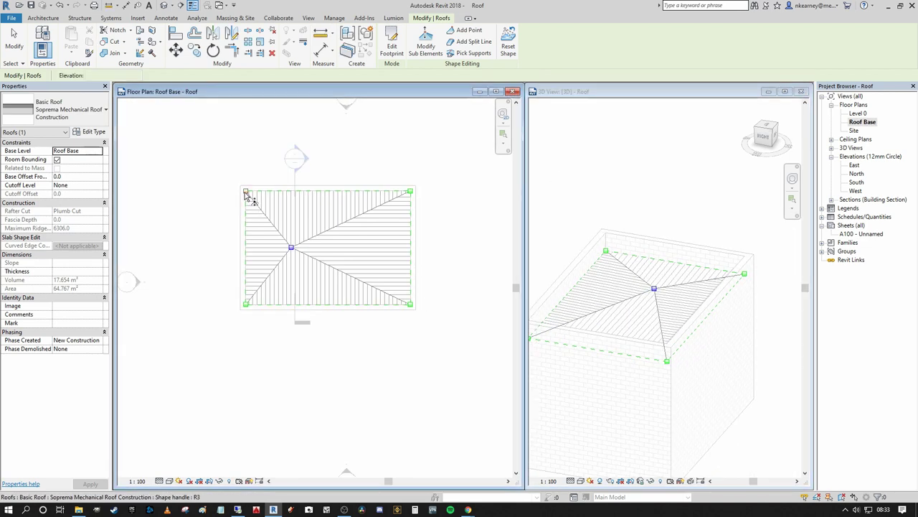
{"action": "left_click", "coordinate": [246, 192]}
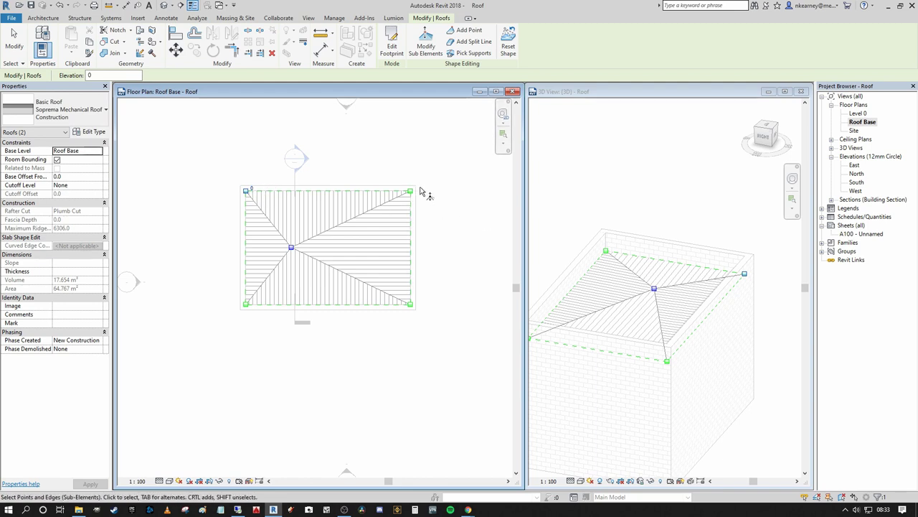
{"action": "left_click", "coordinate": [291, 247]}
{"action": "middle_click_drag", "start_coordinate": [320, 241], "coordinate": [342, 244]}
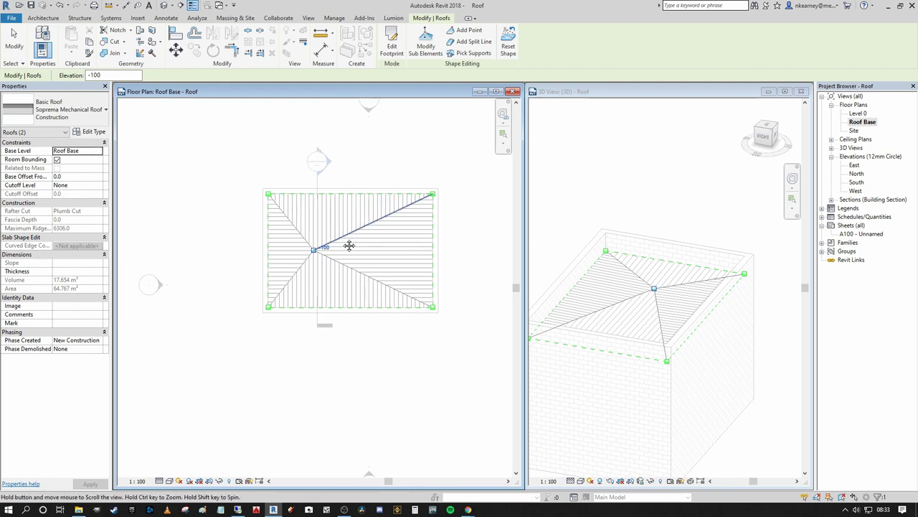
{"action": "left_click", "coordinate": [391, 167]}
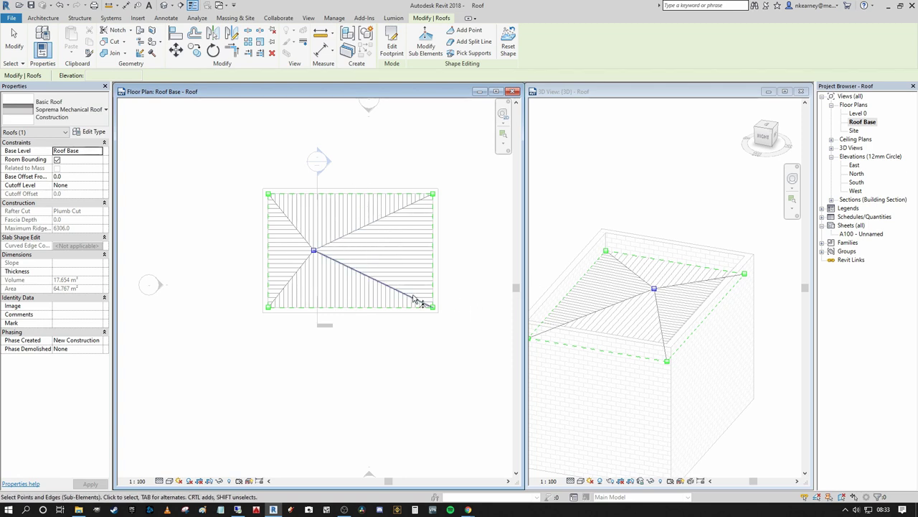
{"action": "mouse_move", "coordinate": [394, 190]}
{"action": "middle_mouse_down"}
{"action": "mouse_move", "coordinate": [412, 175]}
{"action": "mouse_move", "coordinate": [394, 187]}
{"action": "middle_mouse_up"}
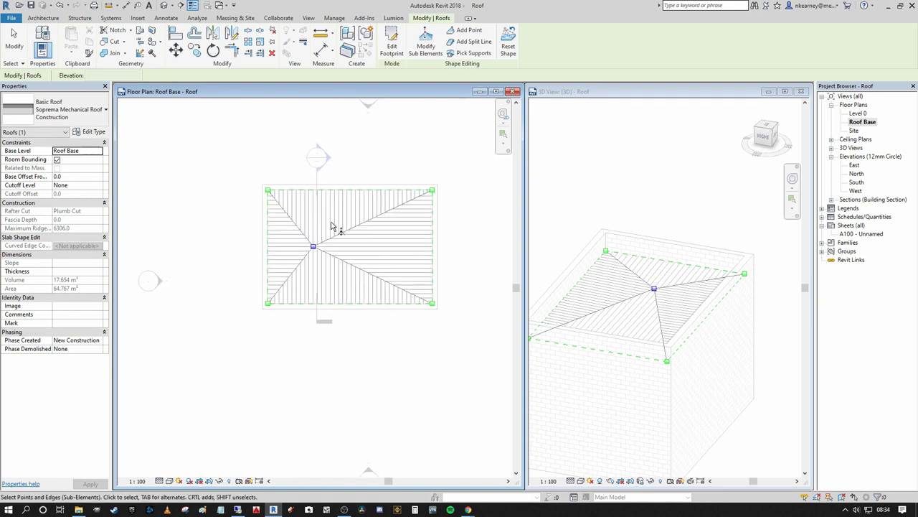
- Leave the roof's sub-element editing and deselect the roof
{"action": "right_click", "coordinate": [352, 203]}
{"action": "left_click", "coordinate": [365, 171]}
{"action": "mouse_move", "coordinate": [416, 161]}
{"action": "middle_mouse_down"}
{"action": "mouse_move", "coordinate": [424, 170]}
{"action": "mouse_move", "coordinate": [416, 185]}
{"action": "mouse_move", "coordinate": [421, 175]}
{"action": "middle_mouse_up"}
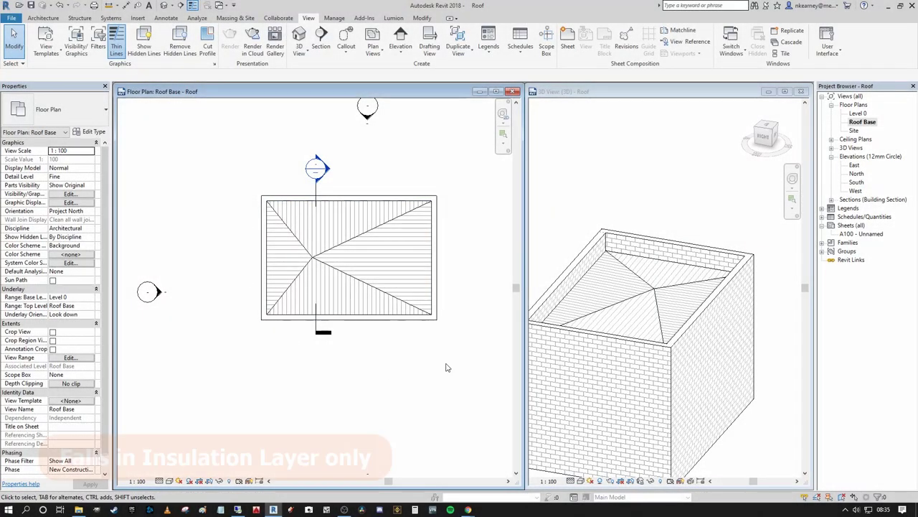
- Examine the roof's fold lines and falls towards the interior low point in the Roof Base plan
{"action": "middle_click_drag", "start_coordinate": [448, 319], "coordinate": [457, 326]}
{"action": "scroll", "coordinate": [399, 267], "scroll_direction": "up", "scroll_amount": 2}
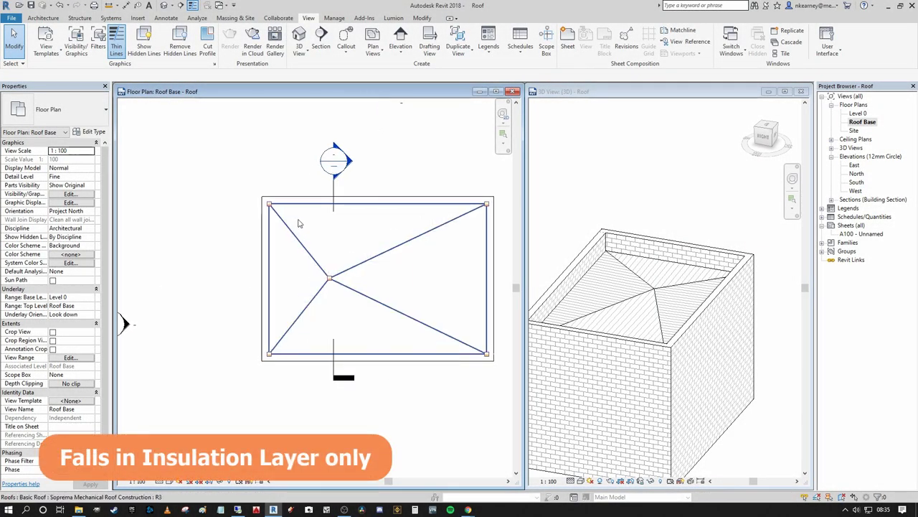
{"action": "left_click", "coordinate": [247, 238]}
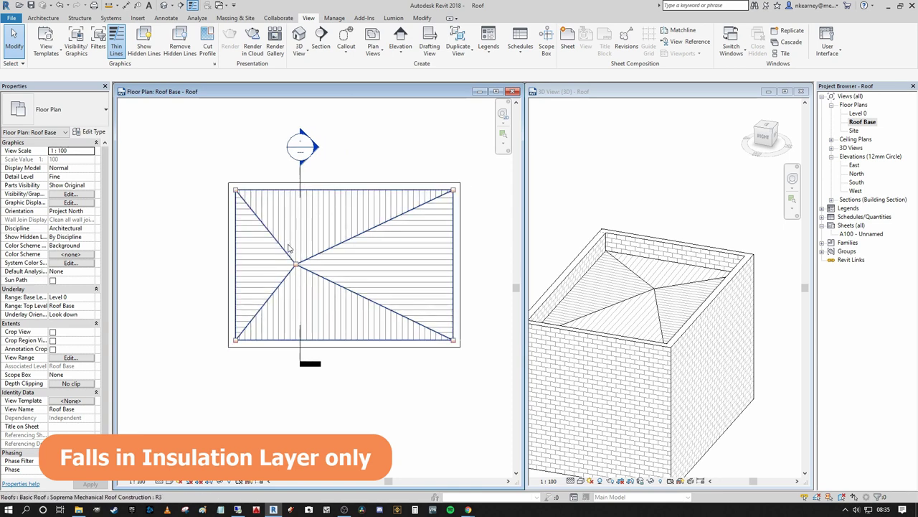
{"action": "left_click", "coordinate": [188, 269]}
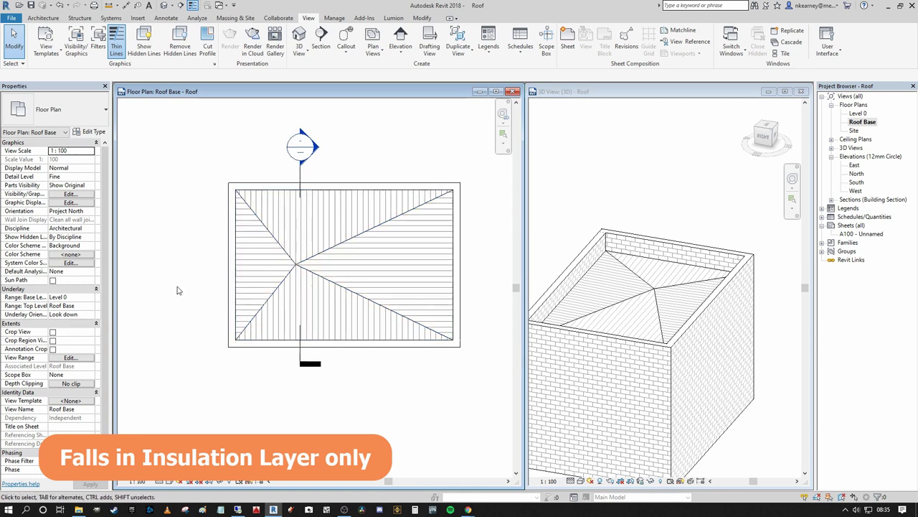
{"action": "left_click", "coordinate": [292, 303]}
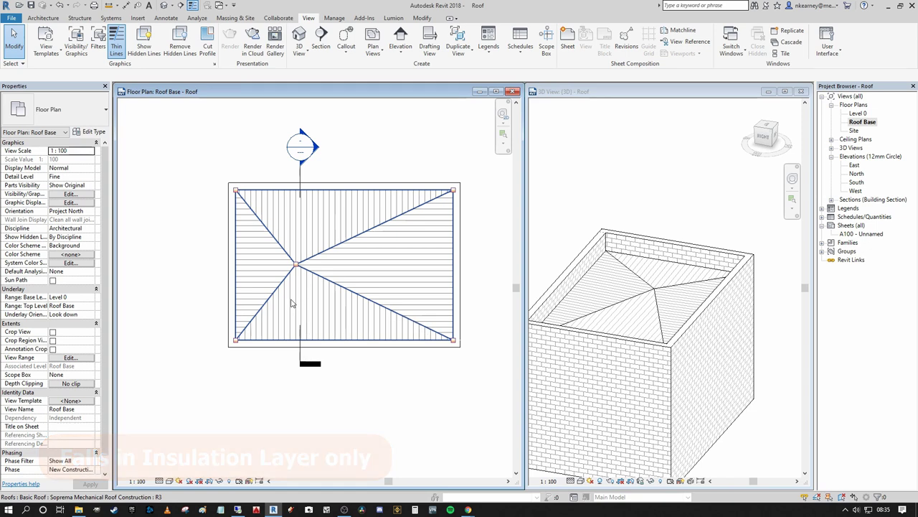
{"action": "left_click", "coordinate": [355, 131]}
{"action": "middle_click_drag", "start_coordinate": [373, 151], "coordinate": [333, 144]}
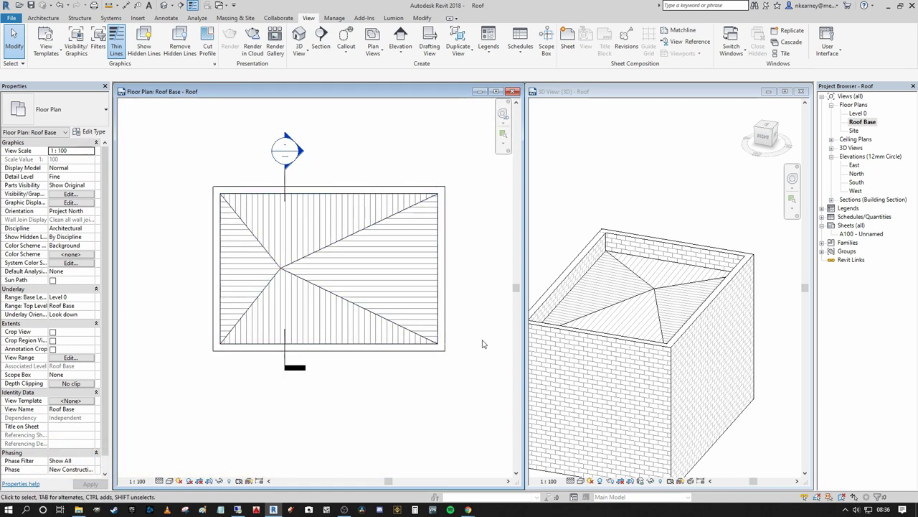
{"action": "left_click", "coordinate": [287, 272]}
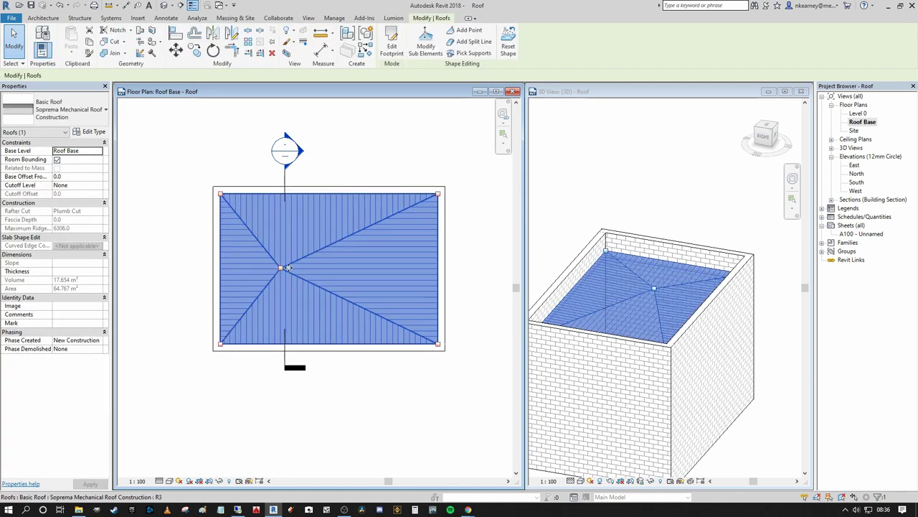
{"action": "left_click", "coordinate": [394, 143]}
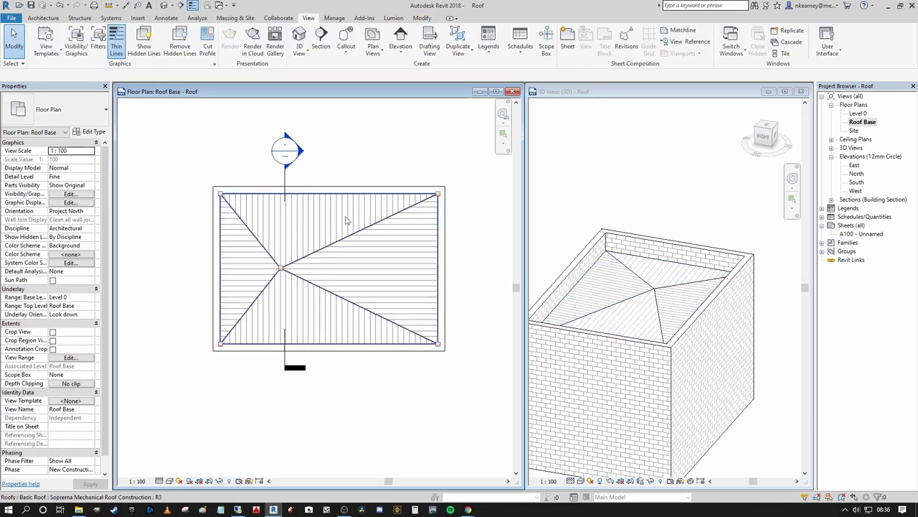
{"action": "left_click", "coordinate": [388, 222]}
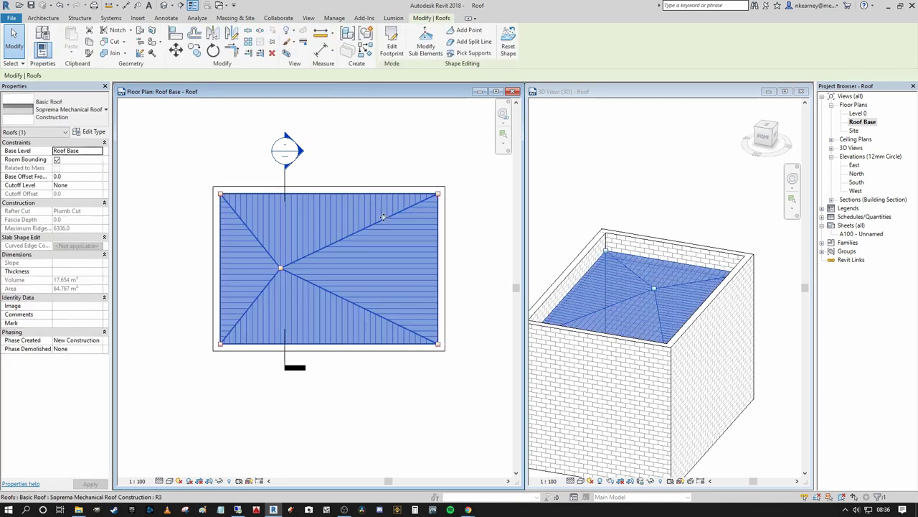
{"action": "left_click", "coordinate": [384, 152]}
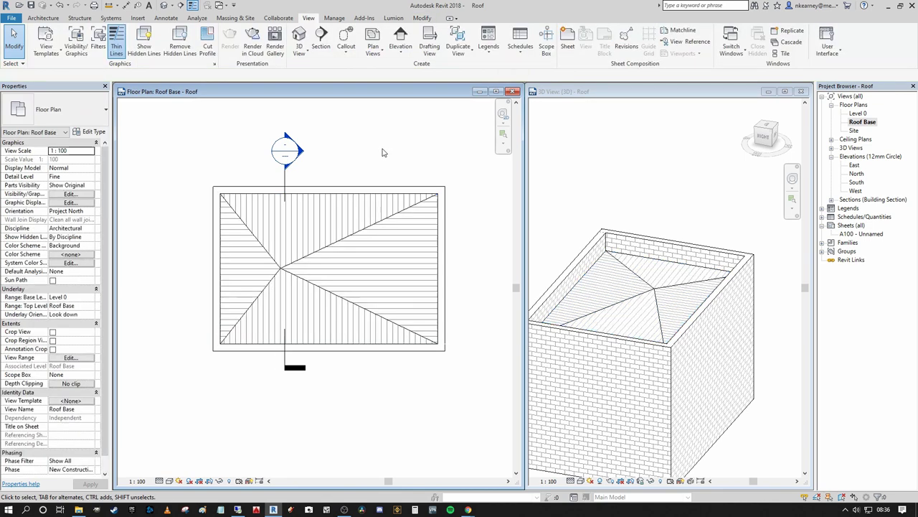
- Open Section 1 from the plan and view the roof build-up between the parapet walls
{"action": "double_click", "coordinate": [301, 155]}
{"action": "left_click_drag", "start_coordinate": [482, 93], "coordinate": [503, 101]}
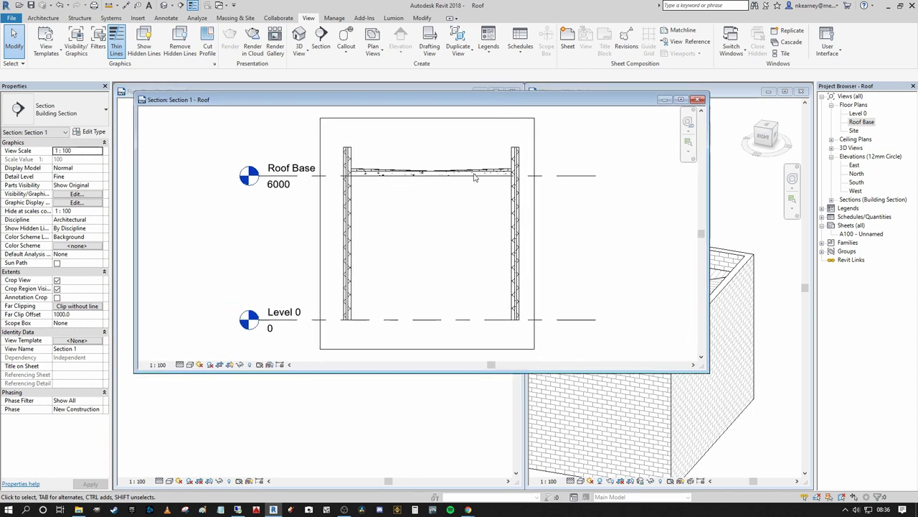
{"action": "scroll", "coordinate": [423, 161], "scroll_direction": "up", "scroll_amount": 3}
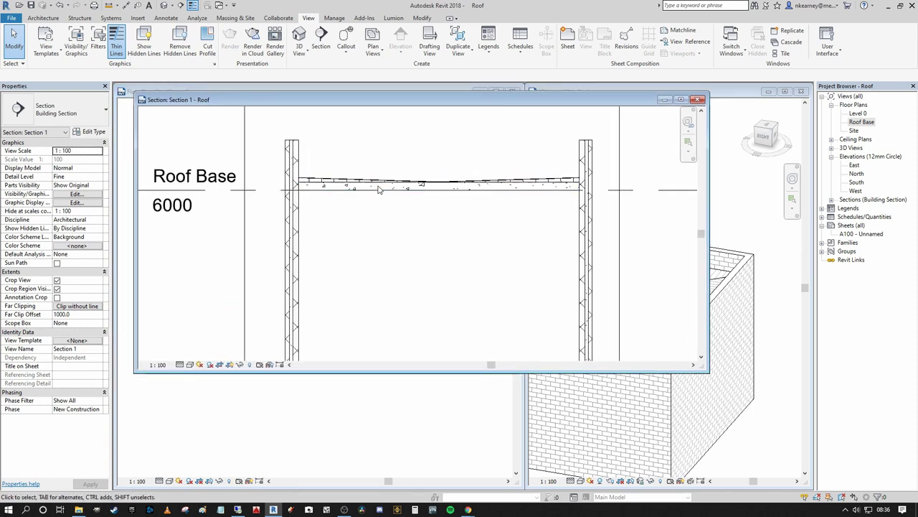
- Turn off the Variable option for the rigid insulation layer in the Soprema roof type's structure
{"action": "left_click", "coordinate": [309, 188]}
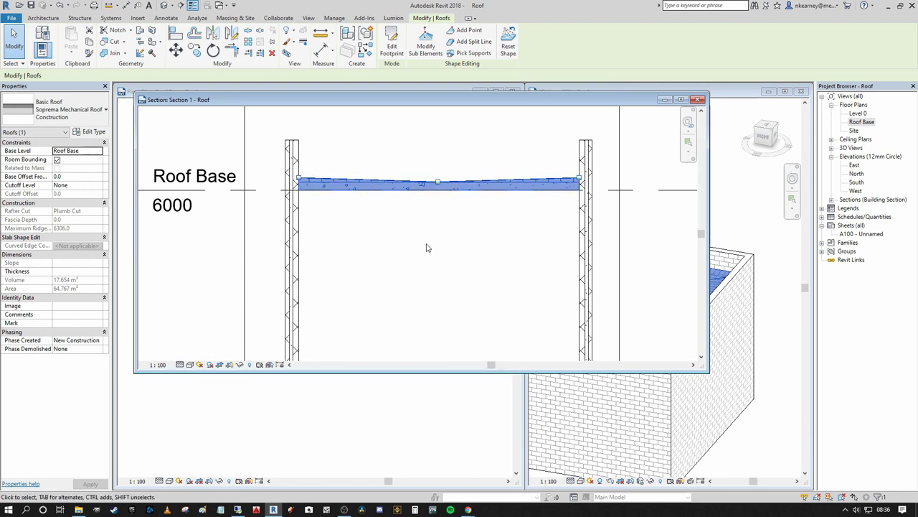
{"action": "middle_click_drag", "start_coordinate": [456, 209], "coordinate": [466, 221]}
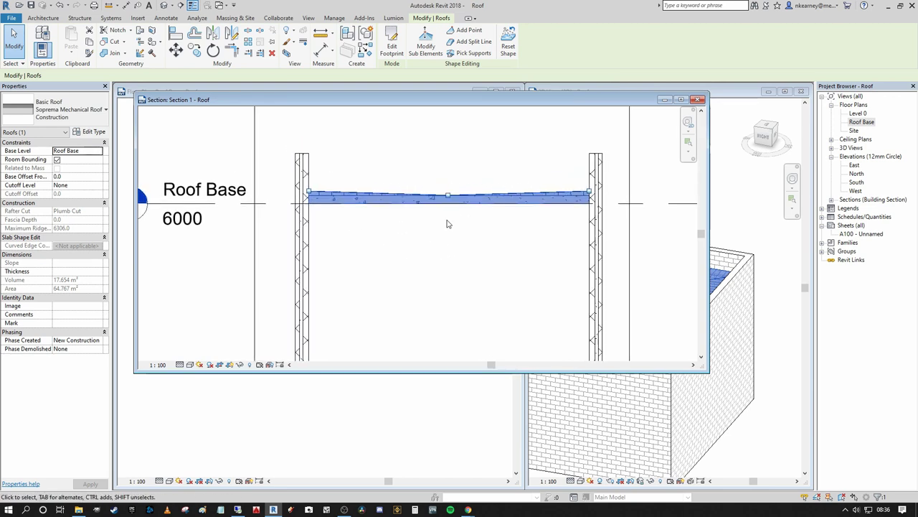
{"action": "left_click", "coordinate": [94, 132]}
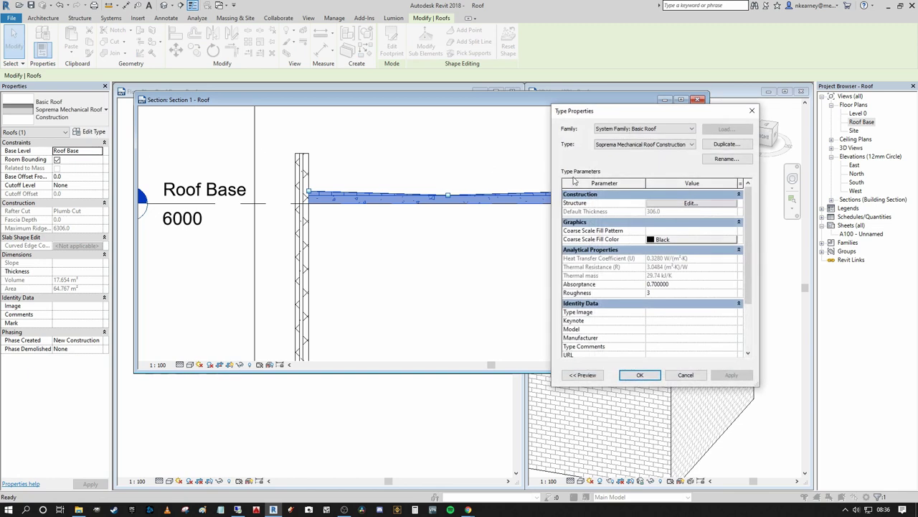
{"action": "left_click", "coordinate": [688, 204]}
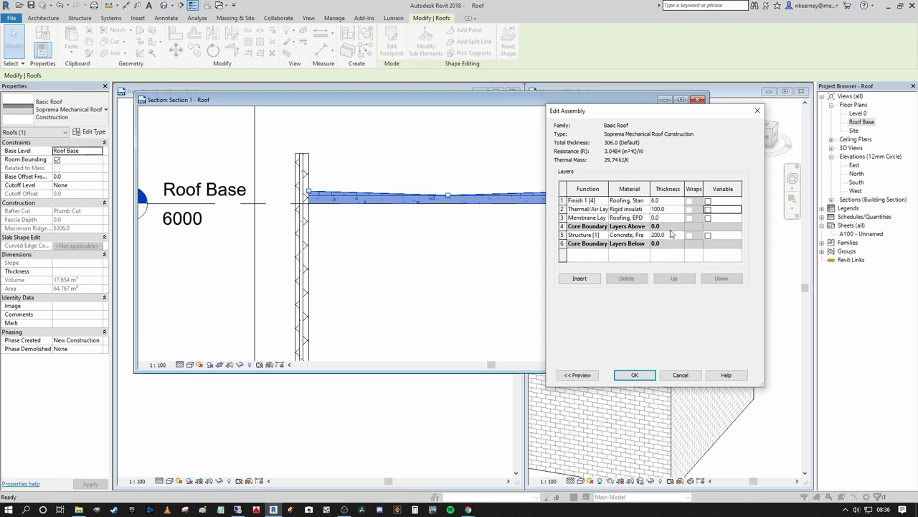
{"action": "left_click", "coordinate": [635, 374]}
{"action": "left_click", "coordinate": [641, 374]}
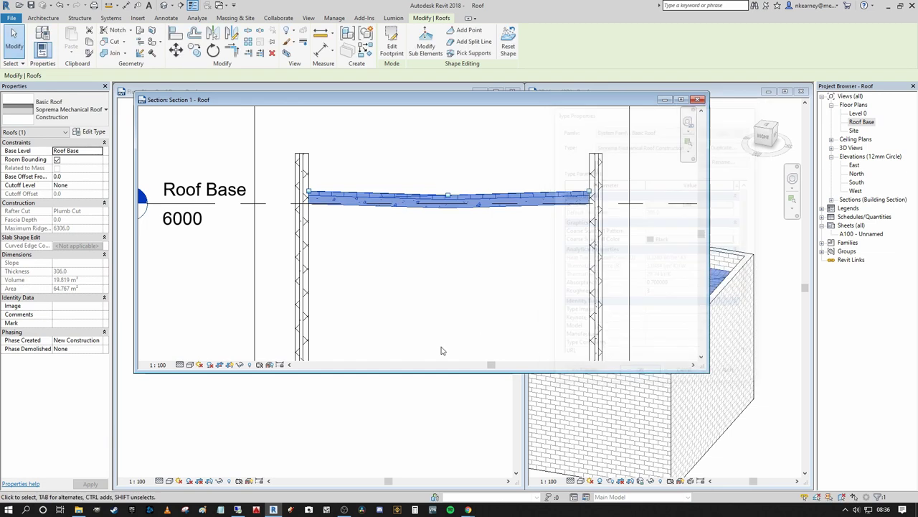
- Examine in Section 1 how the roof's insulation and concrete layers follow the falls
{"action": "left_click", "coordinate": [421, 292]}
{"action": "scroll", "coordinate": [399, 245], "scroll_direction": "up", "scroll_amount": 3}
{"action": "scroll", "coordinate": [400, 245], "scroll_direction": "down", "scroll_amount": 2}
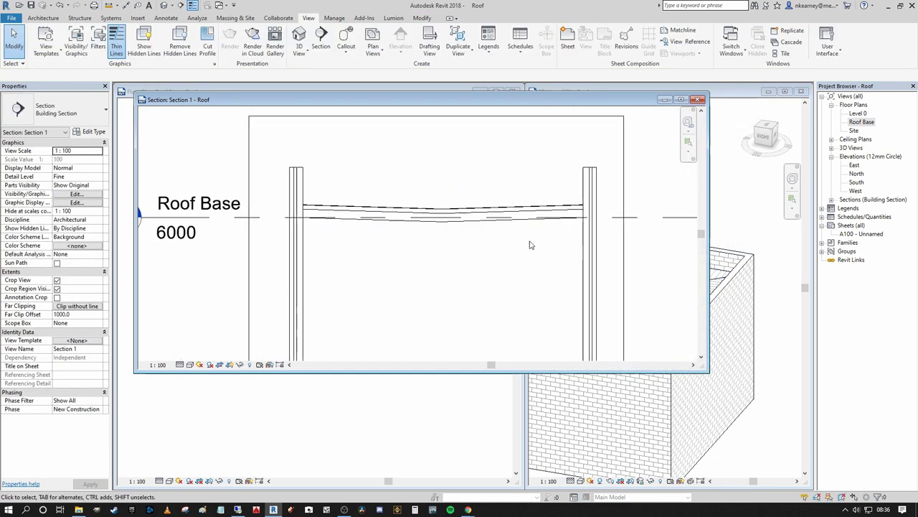
{"action": "scroll", "coordinate": [408, 241], "scroll_direction": "up", "scroll_amount": 1}
{"action": "middle_click_drag", "start_coordinate": [426, 245], "coordinate": [383, 248]}
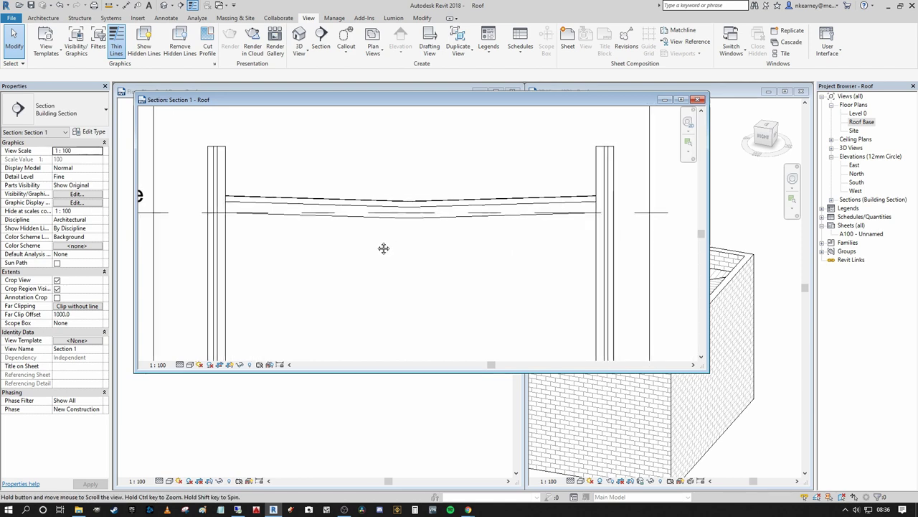
{"action": "scroll", "coordinate": [414, 242], "scroll_direction": "up", "scroll_amount": 3}
{"action": "scroll", "coordinate": [416, 247], "scroll_direction": "down", "scroll_amount": 2}
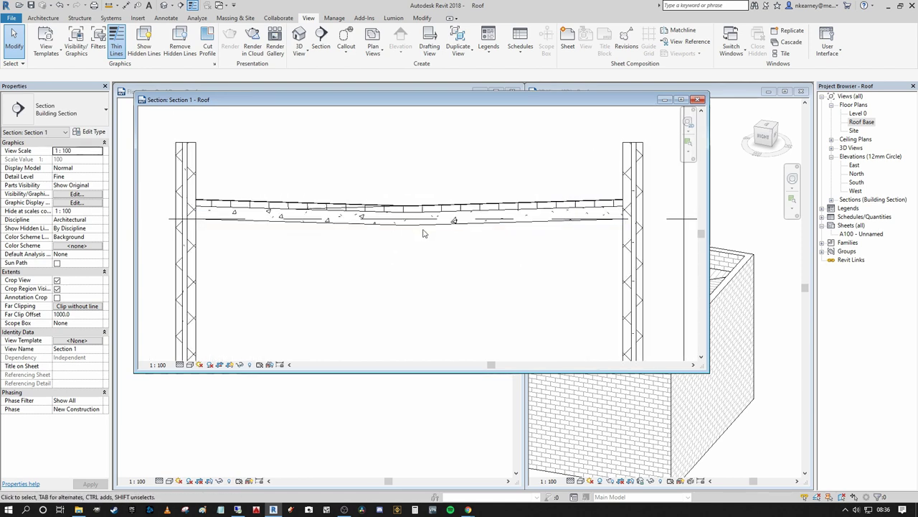
{"action": "scroll", "coordinate": [420, 225], "scroll_direction": "up", "scroll_amount": 1}
{"action": "scroll", "coordinate": [603, 208], "scroll_direction": "up", "scroll_amount": 2}
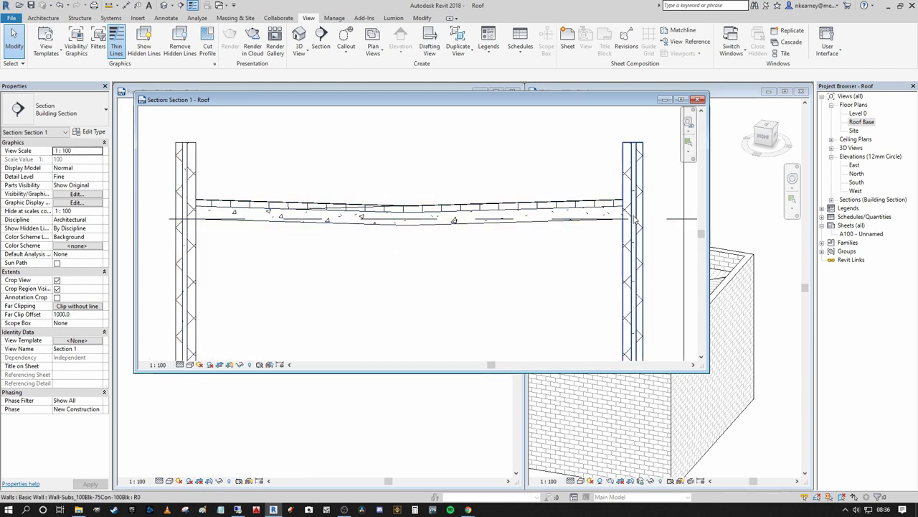
- Check the layers of the Soprema roof type's assembly without changing them
{"action": "left_click", "coordinate": [586, 199]}
{"action": "scroll", "coordinate": [586, 200], "scroll_direction": "down", "scroll_amount": 2}
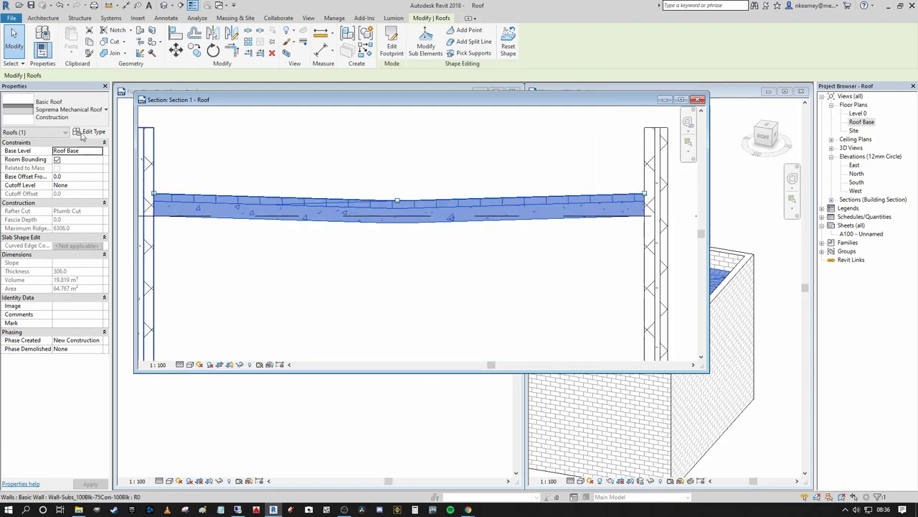
{"action": "left_click", "coordinate": [89, 131]}
{"action": "left_click", "coordinate": [687, 205]}
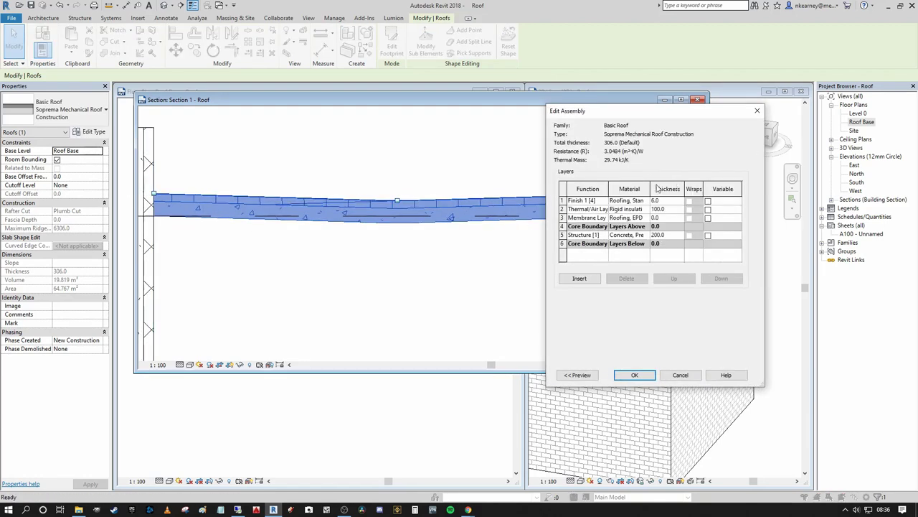
{"action": "left_click", "coordinate": [757, 110]}
{"action": "key", "text": "Escape"}
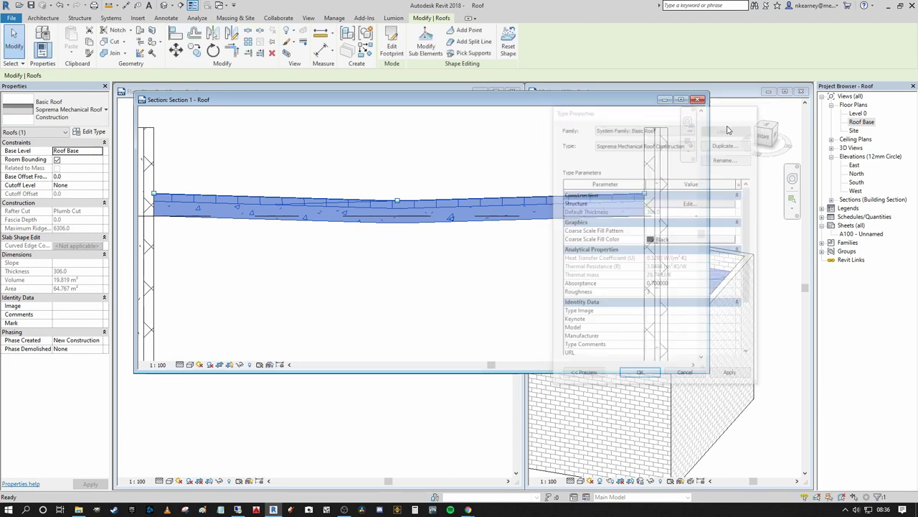
- Inspect the selected roof's insulation and concrete slab around its low point in Section 1
{"action": "middle_click_drag", "start_coordinate": [524, 223], "coordinate": [423, 239]}
{"action": "scroll", "coordinate": [423, 240], "scroll_direction": "down", "scroll_amount": 1}
{"action": "right_click", "coordinate": [333, 232]}
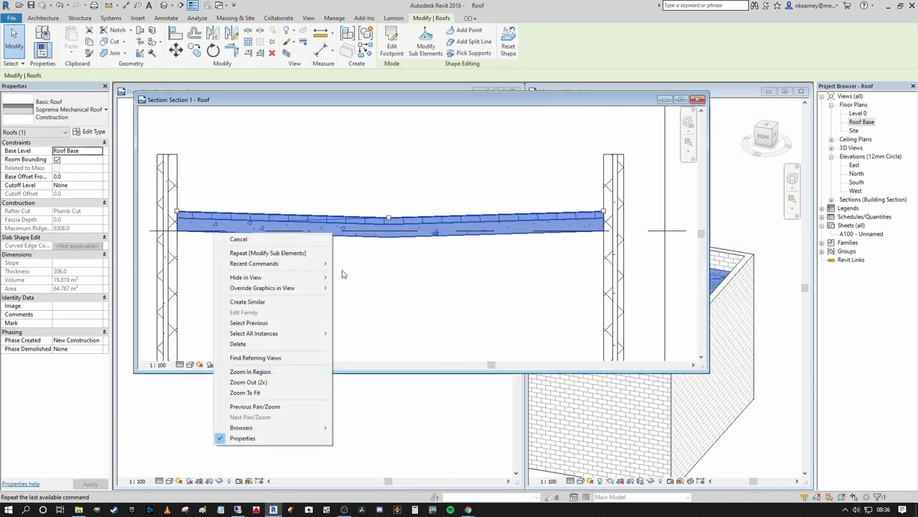
{"action": "left_click", "coordinate": [500, 313]}
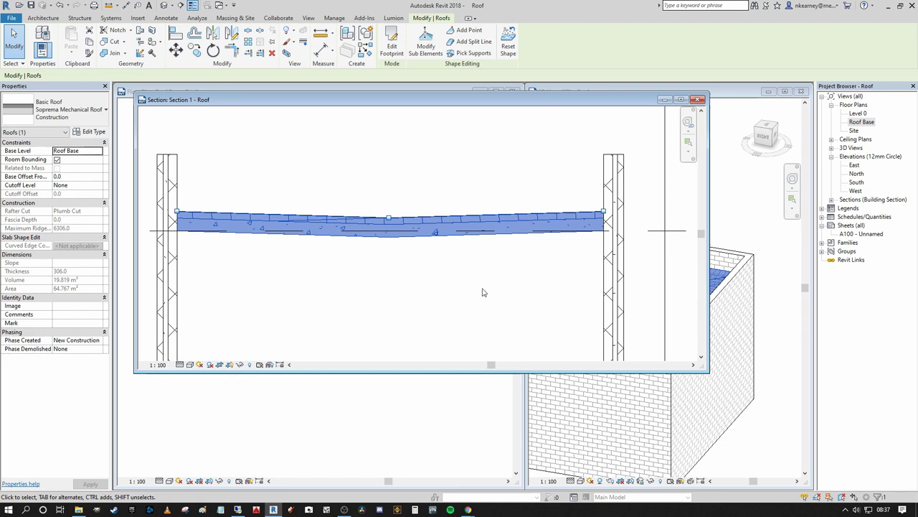
{"action": "middle_click_drag", "start_coordinate": [396, 197], "coordinate": [420, 197]}
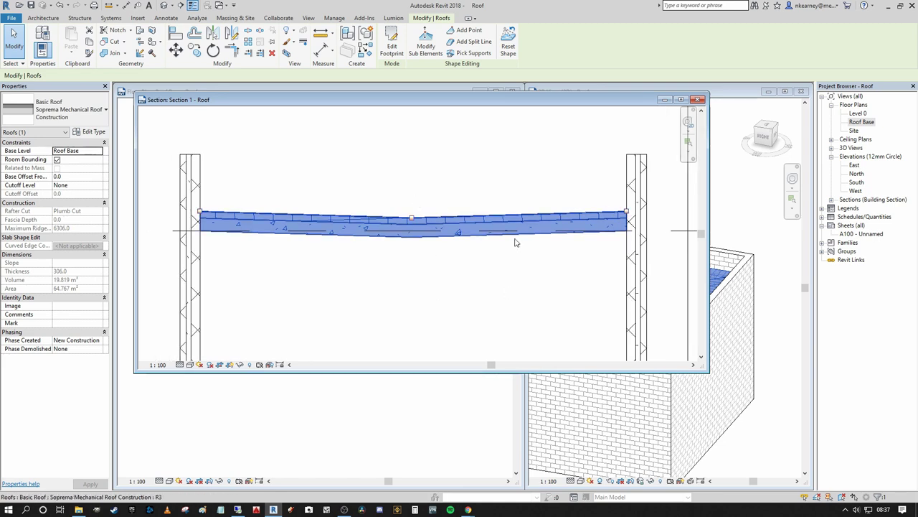
{"action": "scroll", "coordinate": [277, 232], "scroll_direction": "up", "scroll_amount": 2}
{"action": "middle_click_drag", "start_coordinate": [261, 211], "coordinate": [236, 209]}
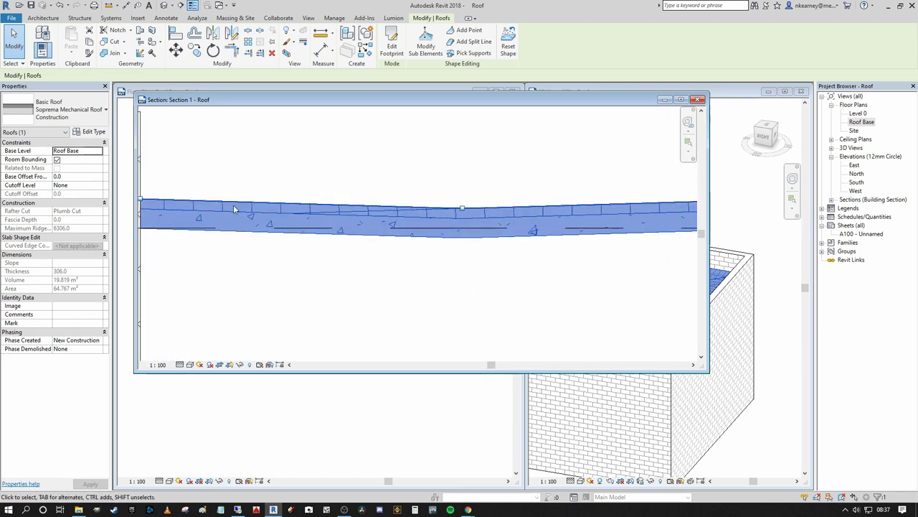
{"action": "scroll", "coordinate": [330, 219], "scroll_direction": "down", "scroll_amount": 2}
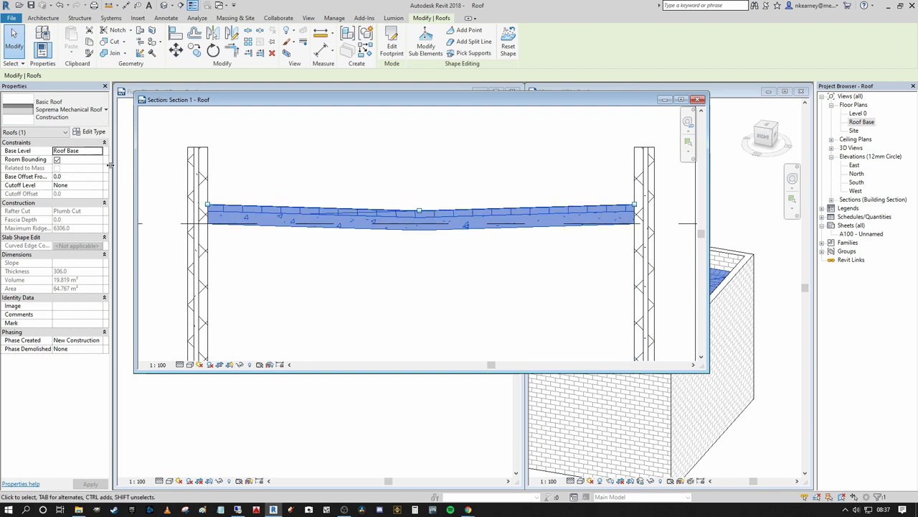
- In the Soprema roof type's structure, set the rigid insulation layer's thickness to 200 and make it variable
{"action": "left_click", "coordinate": [89, 133]}
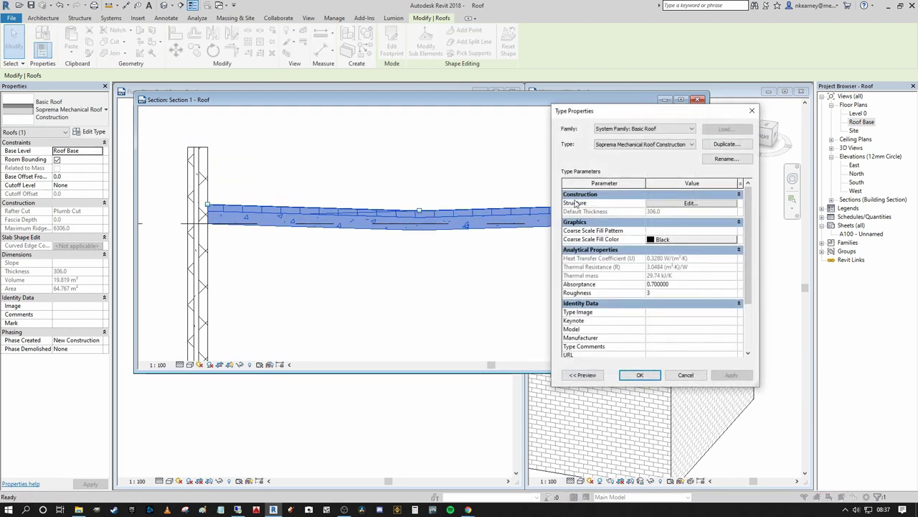
{"action": "left_click", "coordinate": [691, 203]}
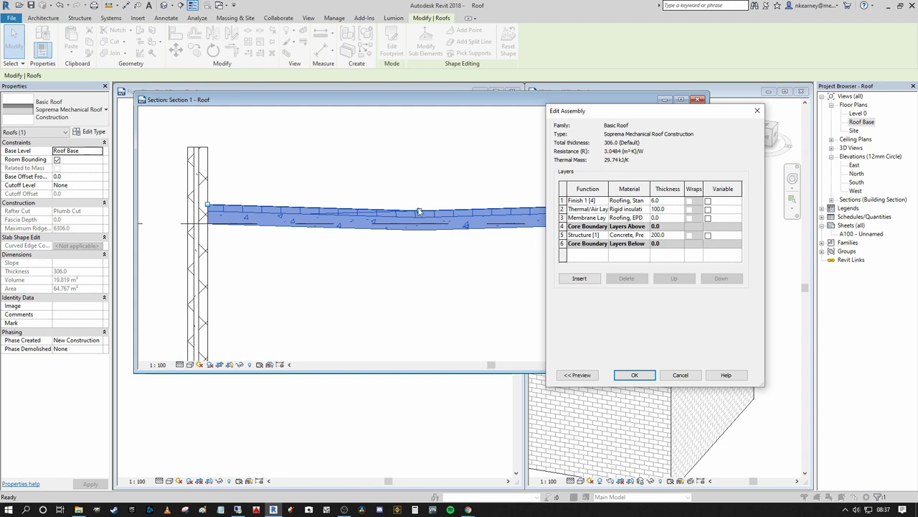
{"action": "left_click", "coordinate": [673, 208]}
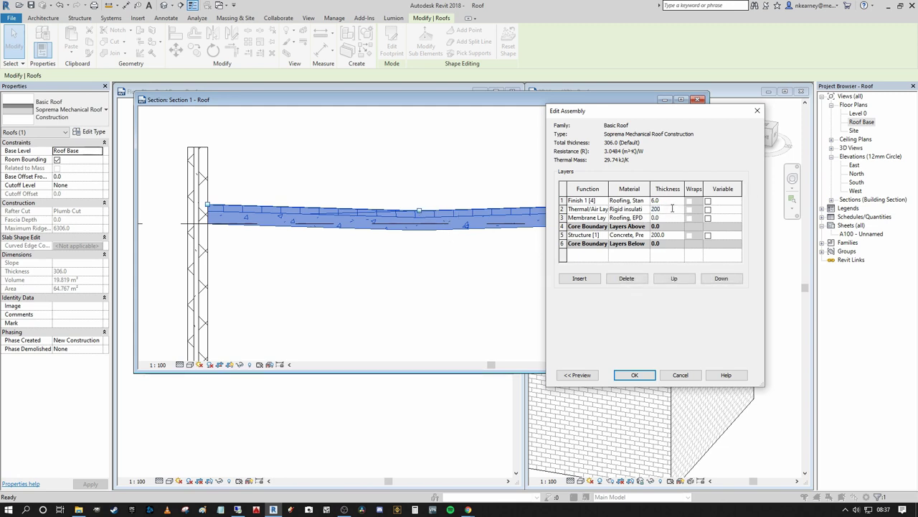
{"action": "left_click_drag", "start_coordinate": [679, 113], "coordinate": [660, 139]}
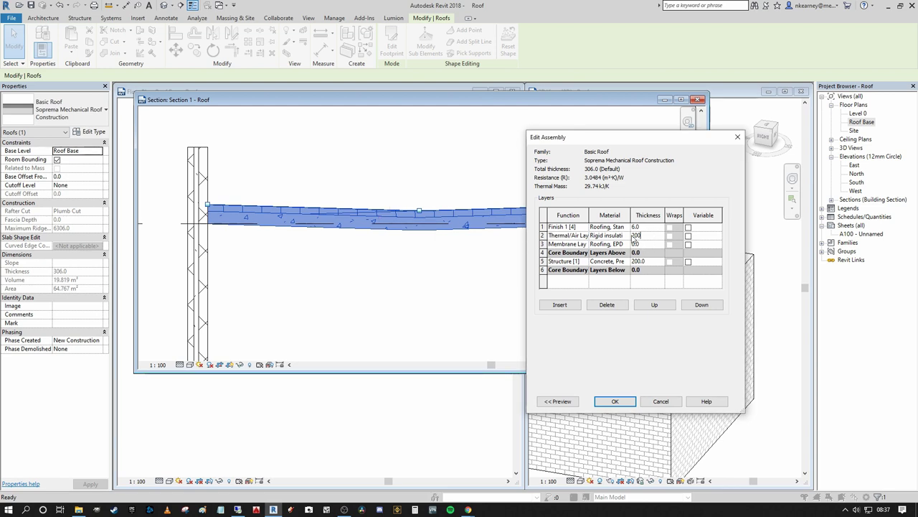
{"action": "mouse_move", "coordinate": [639, 142]}
{"action": "left_mouse_down"}
{"action": "mouse_move", "coordinate": [654, 144]}
{"action": "mouse_move", "coordinate": [630, 154]}
{"action": "left_mouse_up"}
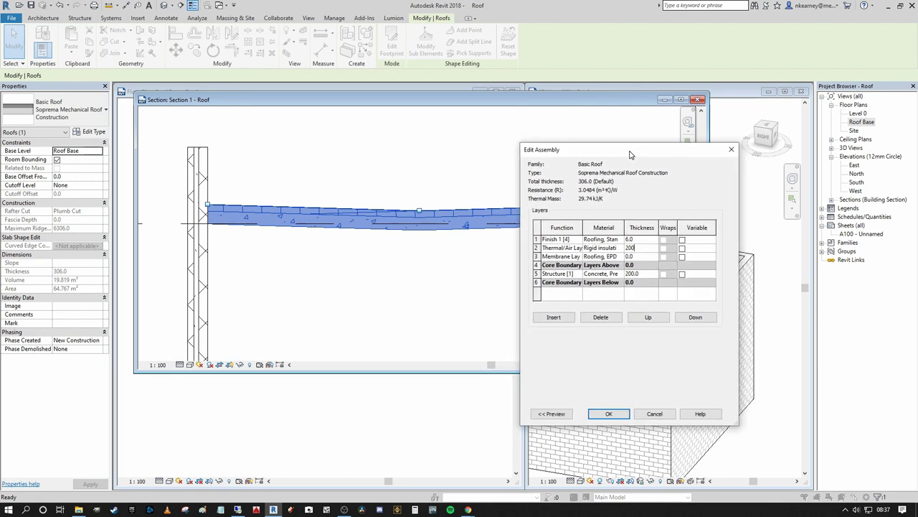
{"action": "left_click", "coordinate": [681, 248]}
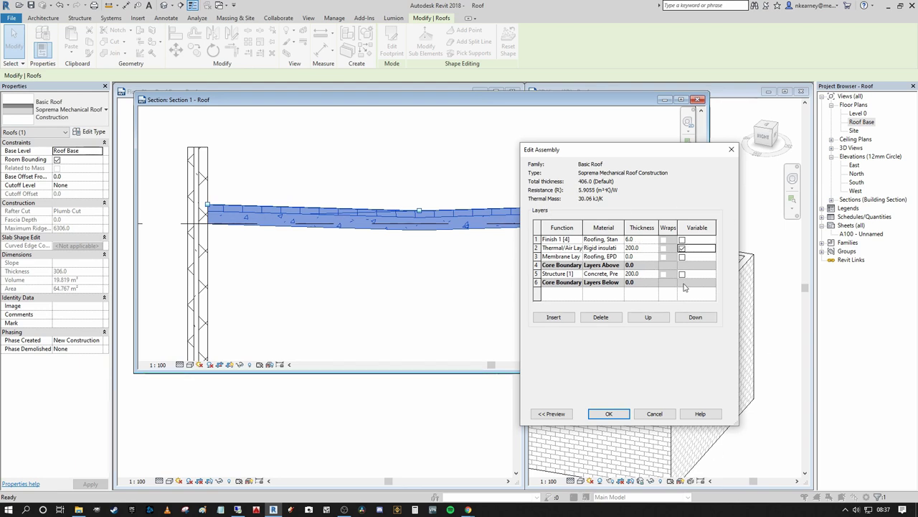
{"action": "left_click", "coordinate": [609, 413]}
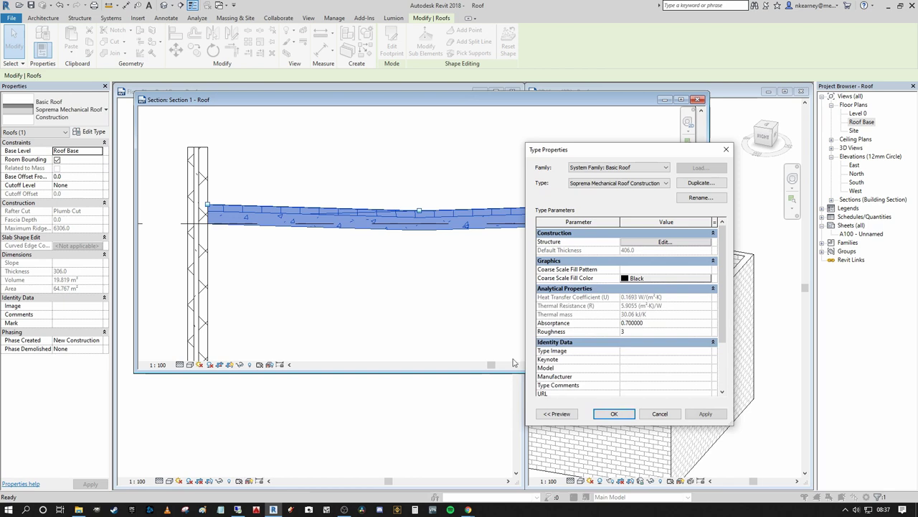
{"action": "left_click", "coordinate": [614, 415]}
{"action": "left_click", "coordinate": [512, 303]}
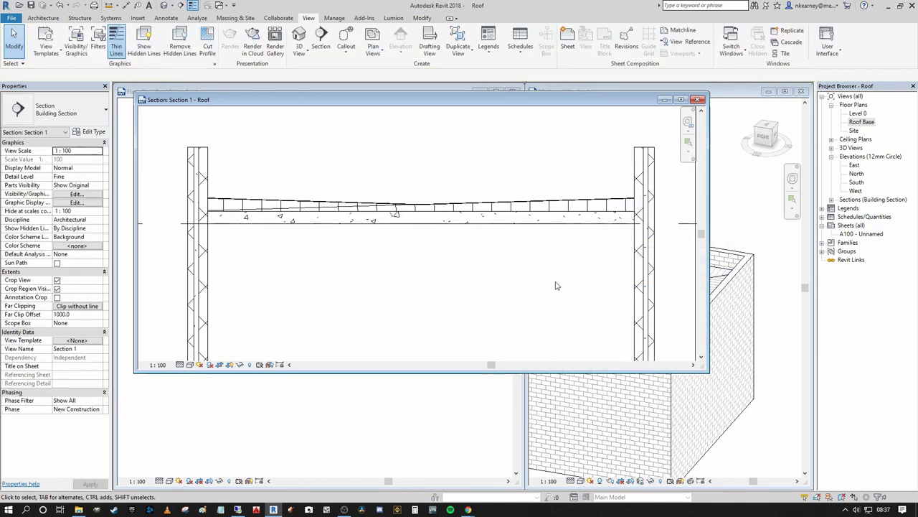
- Examine in Section 1 how the roof's insulation tapers over the concrete slab from the walls to the low point
{"action": "left_click", "coordinate": [459, 208]}
{"action": "scroll", "coordinate": [215, 203], "scroll_direction": "up", "scroll_amount": 4}
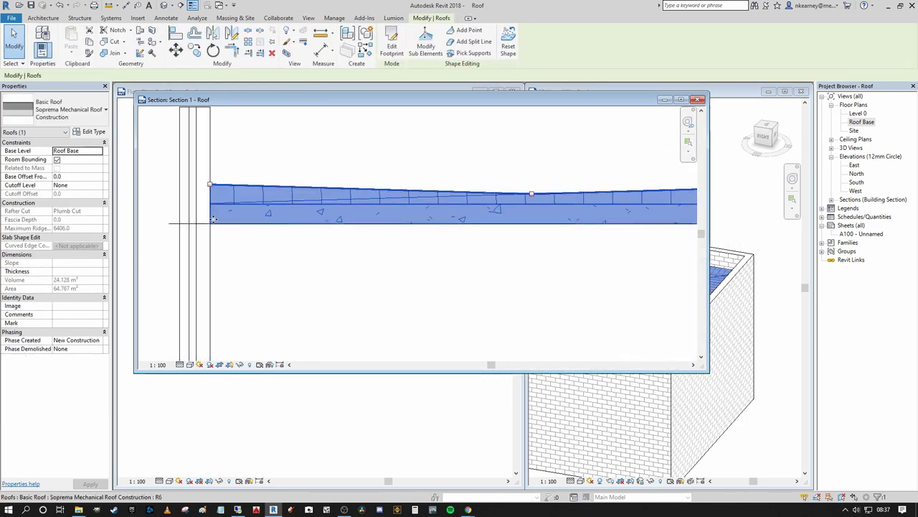
{"action": "middle_click_drag", "start_coordinate": [282, 242], "coordinate": [216, 231]}
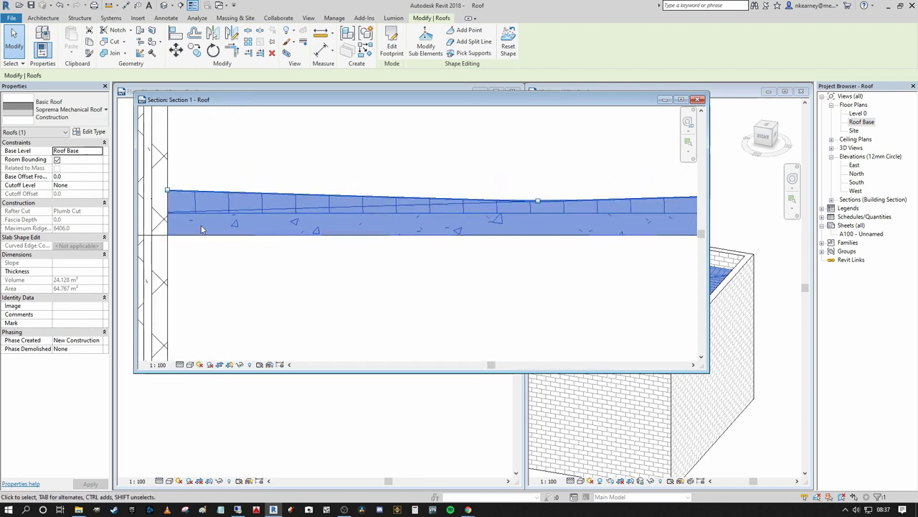
{"action": "scroll", "coordinate": [348, 226], "scroll_direction": "down", "scroll_amount": 3}
{"action": "scroll", "coordinate": [310, 222], "scroll_direction": "up", "scroll_amount": 2}
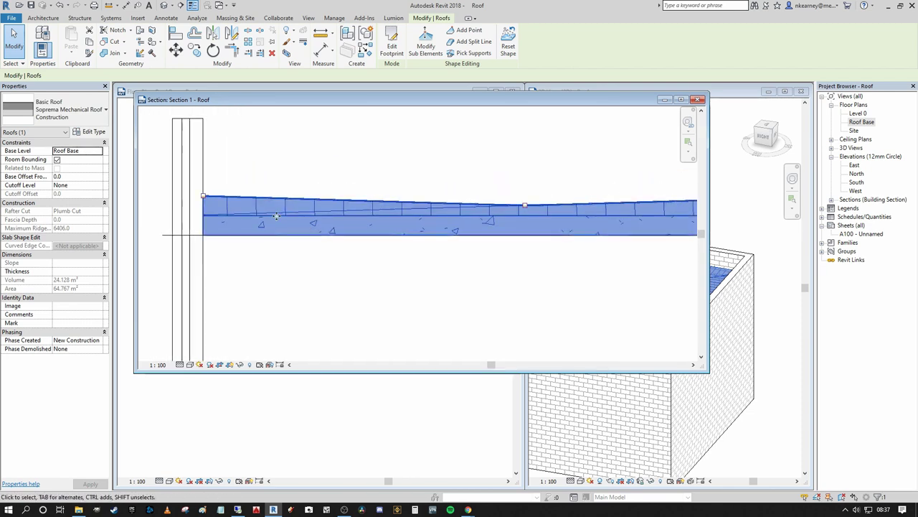
{"action": "left_click", "coordinate": [461, 297]}
{"action": "middle_click_drag", "start_coordinate": [293, 212], "coordinate": [171, 218]}
{"action": "middle_click_drag", "start_coordinate": [421, 212], "coordinate": [223, 236]}
{"action": "scroll", "coordinate": [482, 238], "scroll_direction": "up", "scroll_amount": 2}
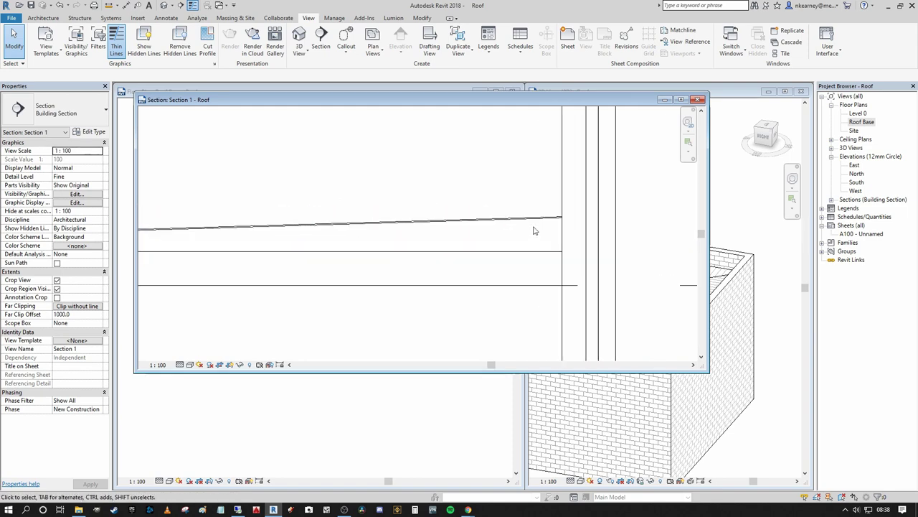
{"action": "scroll", "coordinate": [417, 201], "scroll_direction": "down", "scroll_amount": 2}
{"action": "mouse_move", "coordinate": [229, 191]}
{"action": "middle_mouse_down"}
{"action": "mouse_move", "coordinate": [413, 208]}
{"action": "mouse_move", "coordinate": [543, 207]}
{"action": "middle_mouse_up"}
{"action": "scroll", "coordinate": [380, 196], "scroll_direction": "down", "scroll_amount": 2}
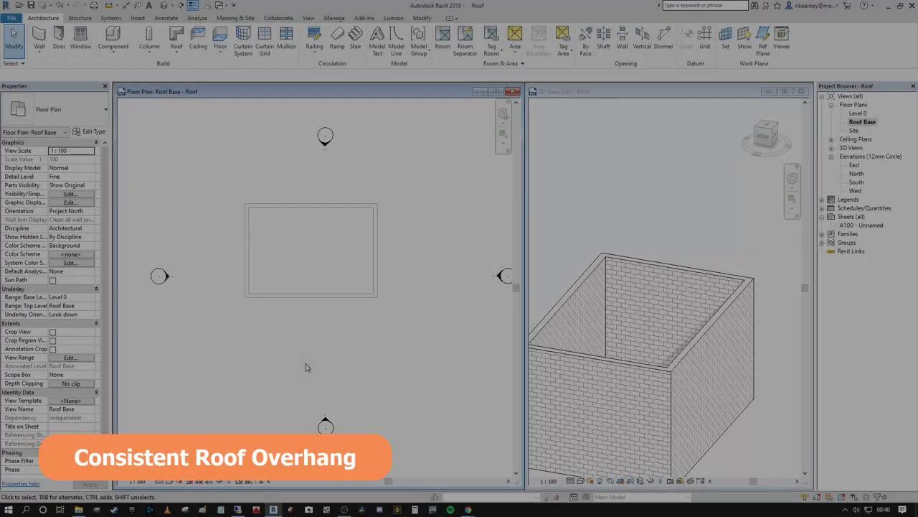
- Examine the roofless rectangular building in the Roof Base plan and from above in the 3D view
{"action": "middle_click_drag", "start_coordinate": [307, 368], "coordinate": [280, 328]}
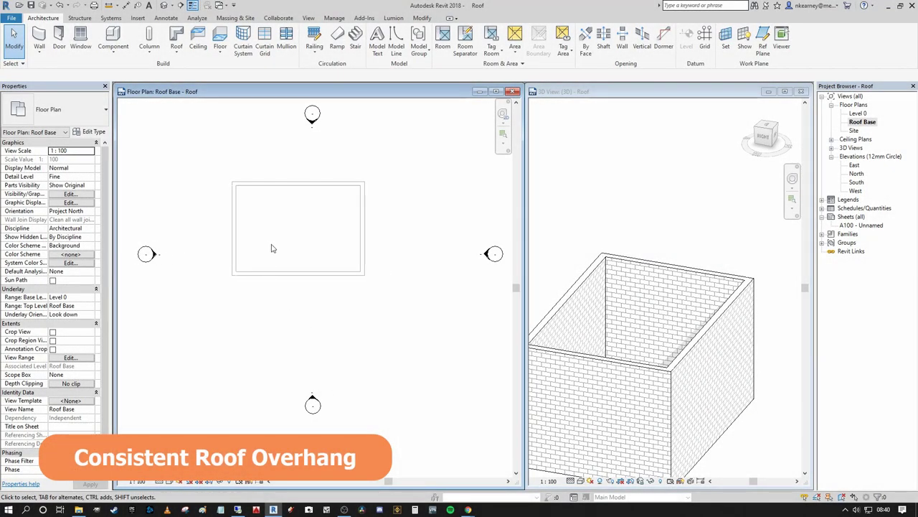
{"action": "middle_click_drag", "start_coordinate": [322, 200], "coordinate": [356, 258]}
{"action": "scroll", "coordinate": [337, 247], "scroll_direction": "up", "scroll_amount": 2}
{"action": "scroll", "coordinate": [357, 257], "scroll_direction": "up", "scroll_amount": 1}
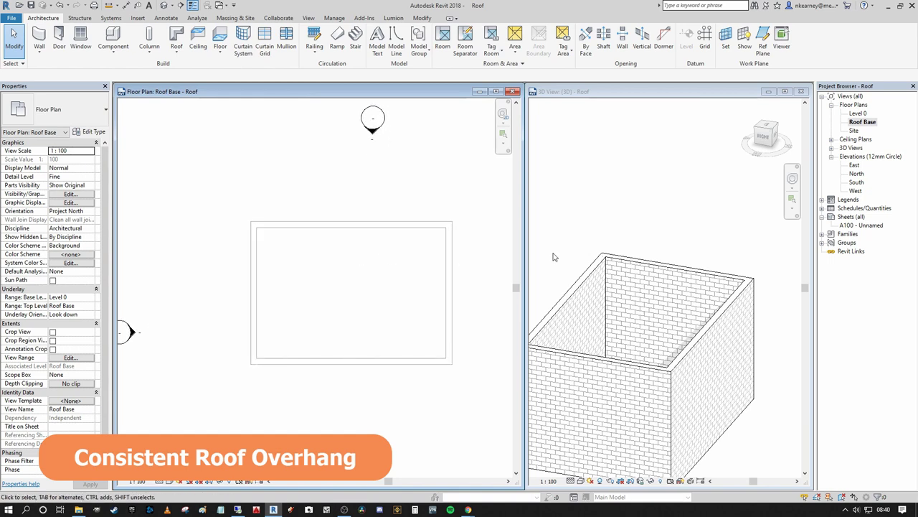
{"action": "scroll", "coordinate": [656, 227], "scroll_direction": "down", "scroll_amount": 2}
{"action": "middle_click_drag", "start_coordinate": [698, 226], "coordinate": [603, 313], "text": "shift"}
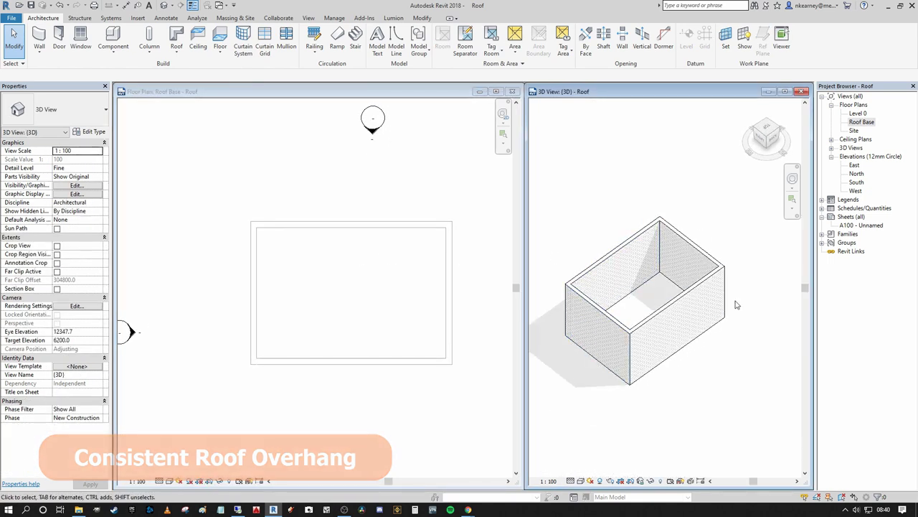
{"action": "middle_click_drag", "start_coordinate": [641, 394], "coordinate": [662, 384]}
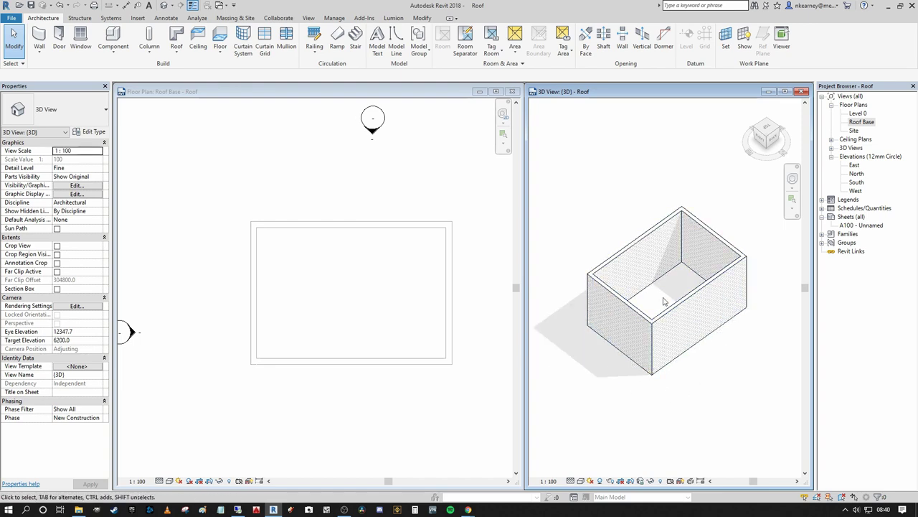
{"action": "middle_click_drag", "start_coordinate": [664, 301], "coordinate": [673, 308]}
- Start a new roof by footprint in the Roof Base floor plan
{"action": "left_click", "coordinate": [404, 292]}
{"action": "scroll", "coordinate": [380, 275], "scroll_direction": "down", "scroll_amount": 2}
{"action": "middle_click_drag", "start_coordinate": [332, 247], "coordinate": [280, 224]}
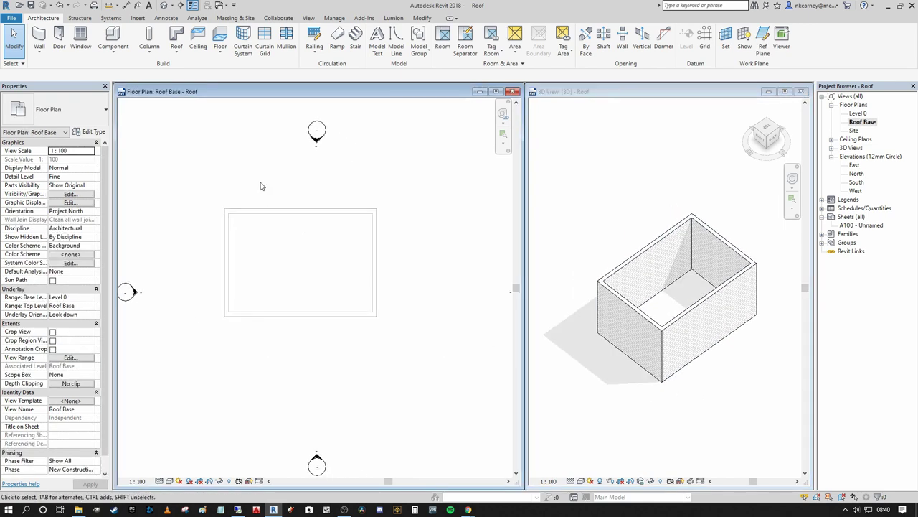
{"action": "left_click", "coordinate": [177, 52]}
{"action": "left_click", "coordinate": [200, 70]}
{"action": "middle_click_drag", "start_coordinate": [265, 188], "coordinate": [349, 160]}
{"action": "scroll", "coordinate": [409, 131], "scroll_direction": "up", "scroll_amount": 2}
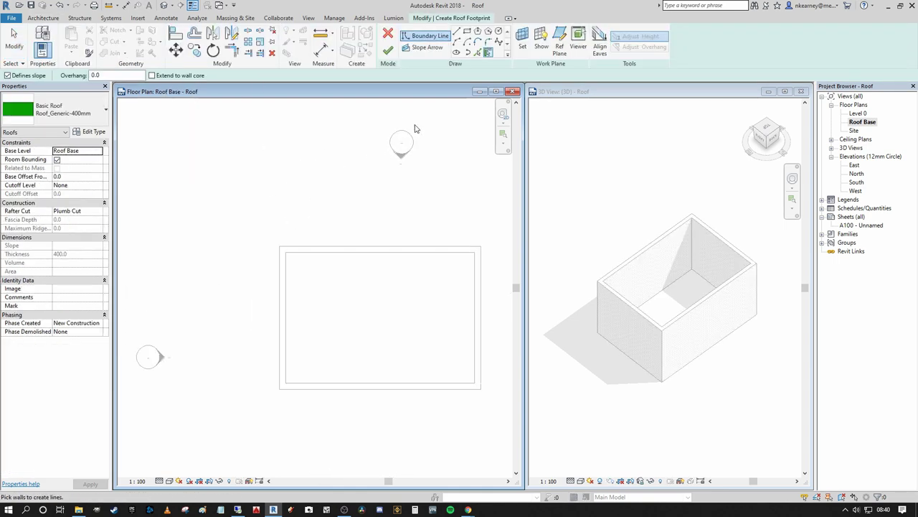
{"action": "left_click", "coordinate": [467, 31]}
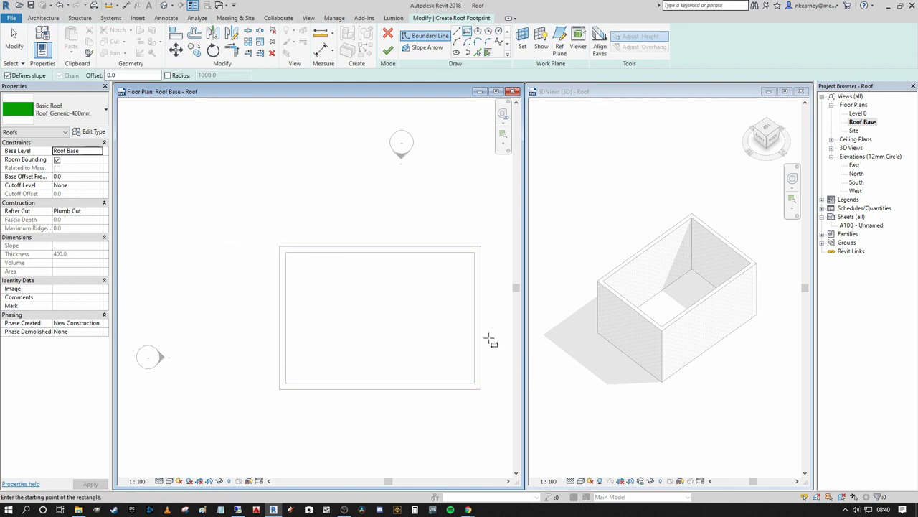
{"action": "scroll", "coordinate": [431, 201], "scroll_direction": "down", "scroll_amount": 2}
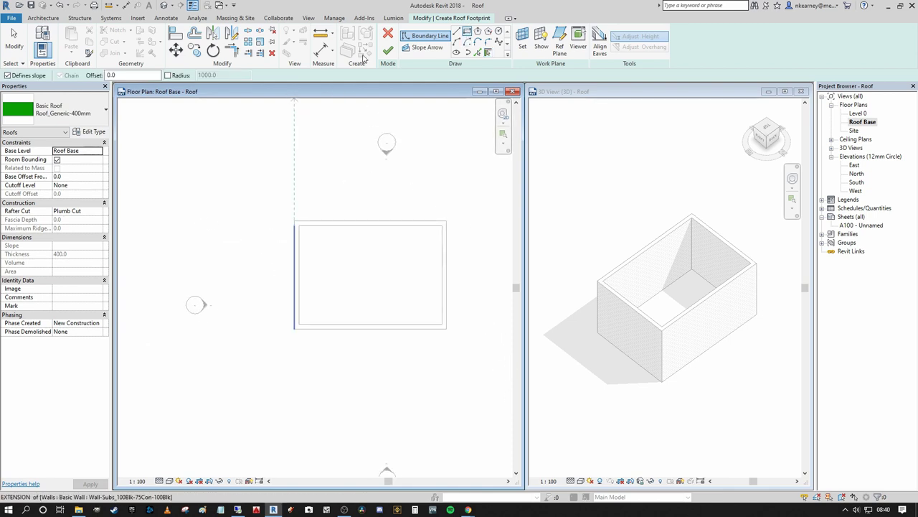
{"action": "scroll", "coordinate": [322, 219], "scroll_direction": "up", "scroll_amount": 4}
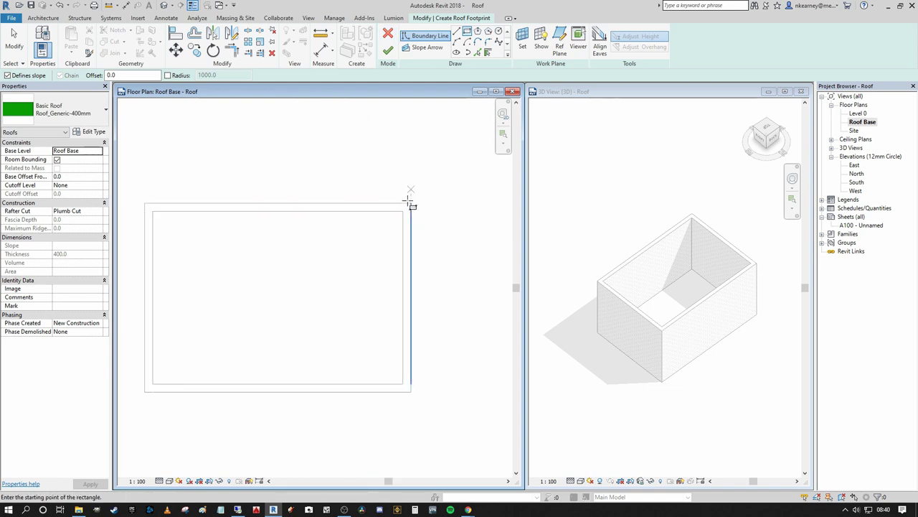
{"action": "scroll", "coordinate": [390, 184], "scroll_direction": "down", "scroll_amount": 1}
{"action": "middle_click_drag", "start_coordinate": [394, 182], "coordinate": [411, 236]}
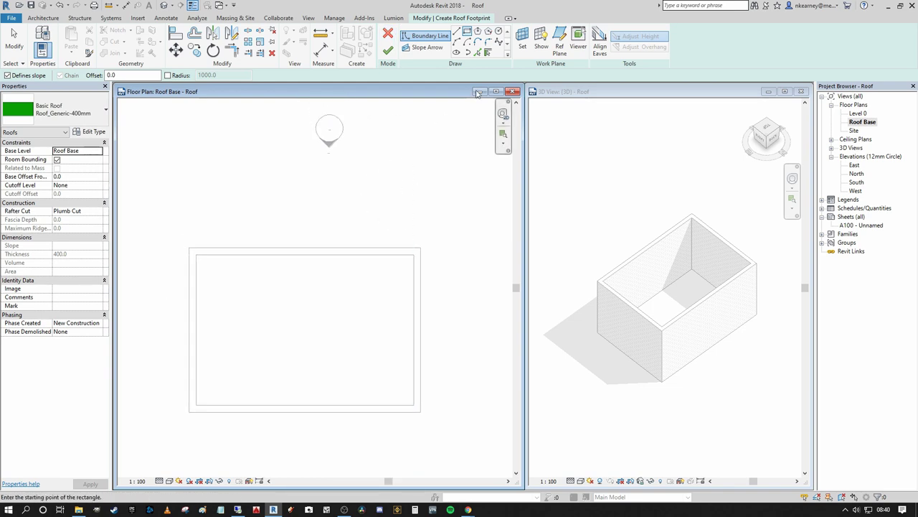
- Create the roof boundary from the whole chain of walls using Pick Walls with an overhang of 500
{"action": "left_click", "coordinate": [488, 53]}
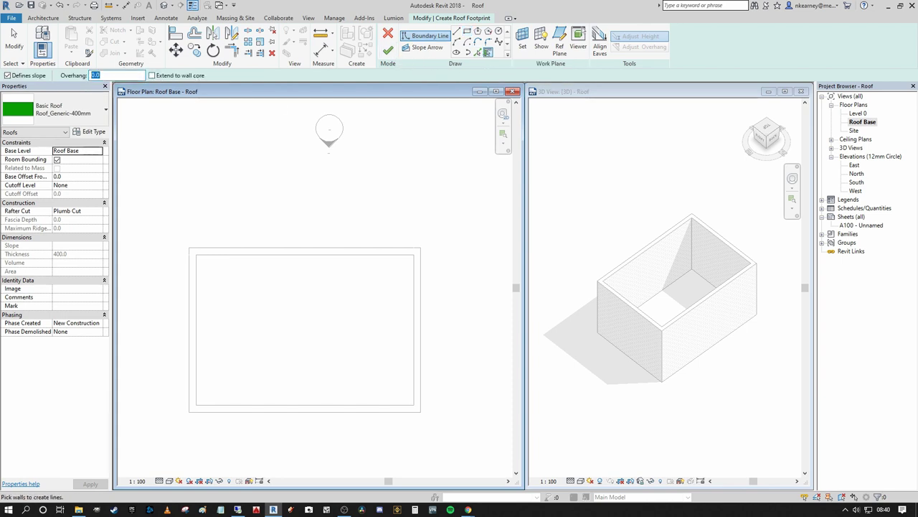
{"action": "type", "text": "500"}
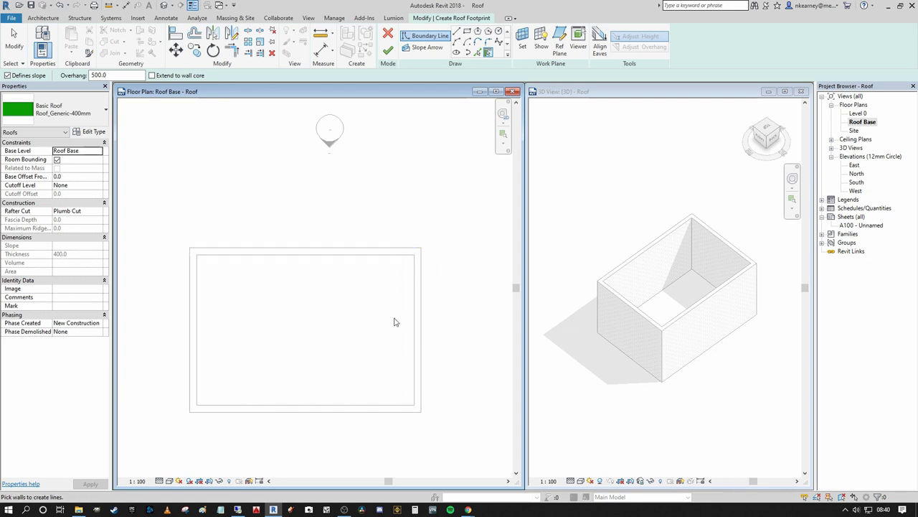
{"action": "key", "text": "Tab"}
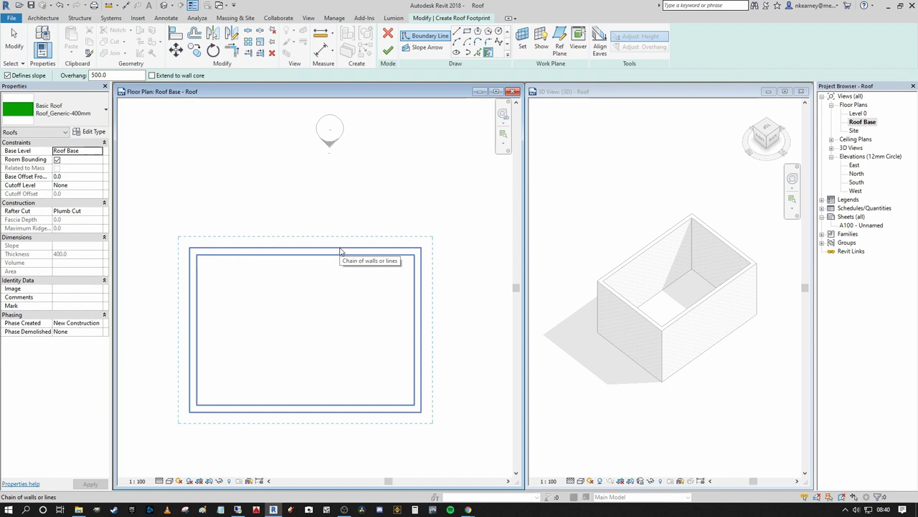
{"action": "left_click", "coordinate": [341, 251]}
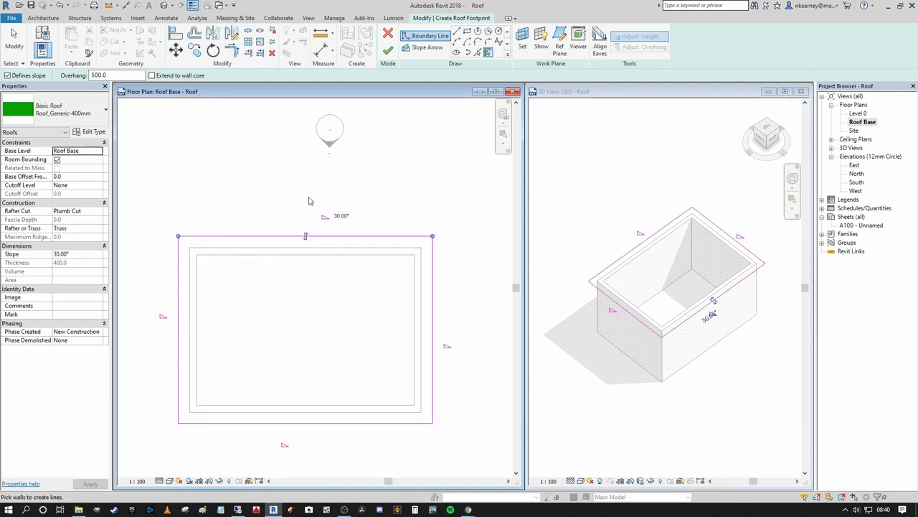
{"action": "middle_click_drag", "start_coordinate": [227, 374], "coordinate": [232, 373]}
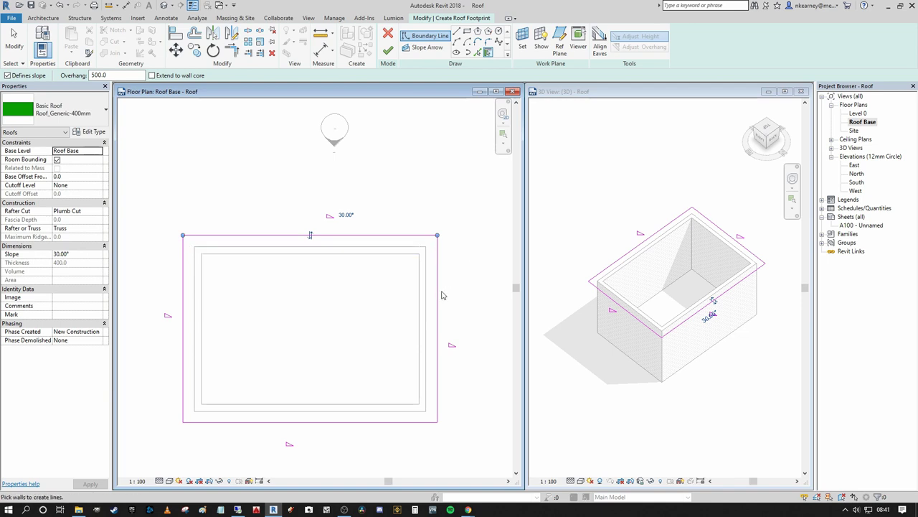
- Finish the roof footprint sketch around the four walls to create the hip roof, and clear the selection
{"action": "scroll", "coordinate": [431, 230], "scroll_direction": "down", "scroll_amount": 2}
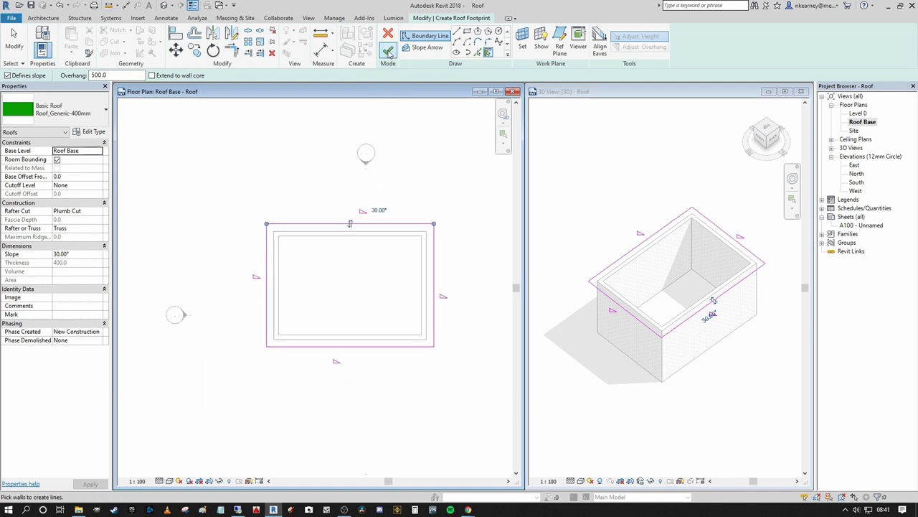
{"action": "left_click", "coordinate": [389, 54]}
{"action": "left_click", "coordinate": [426, 182]}
{"action": "scroll", "coordinate": [468, 208], "scroll_direction": "down", "scroll_amount": 2}
{"action": "middle_click_drag", "start_coordinate": [454, 214], "coordinate": [459, 272]}
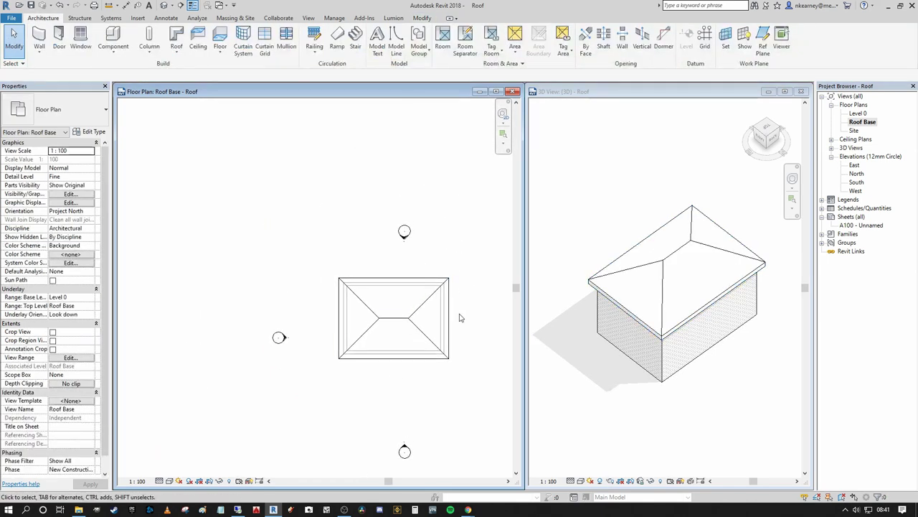
{"action": "middle_click_drag", "start_coordinate": [461, 318], "coordinate": [443, 302]}
- Move the building's short end wall outward to test how the roof follows, and move it back in
{"action": "middle_click_drag", "start_coordinate": [634, 413], "coordinate": [641, 324], "text": "shift"}
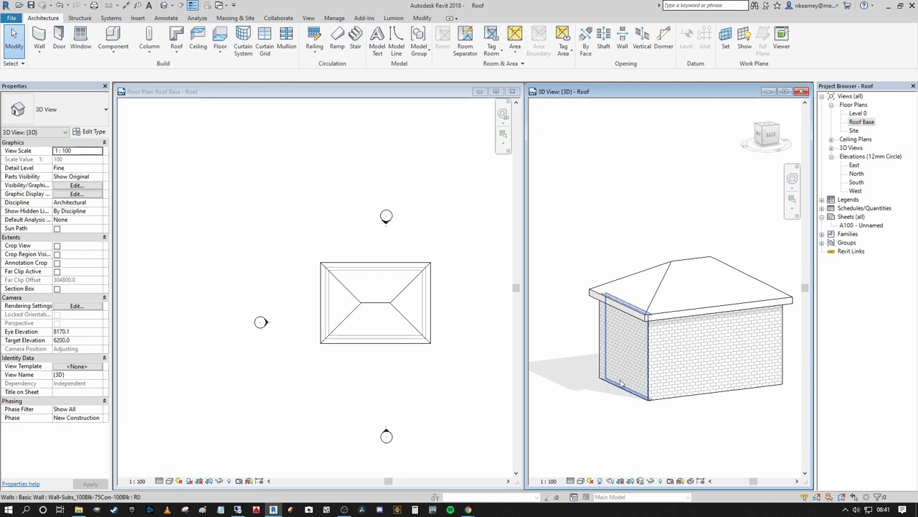
{"action": "scroll", "coordinate": [618, 328], "scroll_direction": "down", "scroll_amount": 2}
{"action": "middle_click_drag", "start_coordinate": [617, 333], "coordinate": [650, 367], "text": "shift"}
{"action": "left_click_drag", "start_coordinate": [650, 364], "coordinate": [595, 366]}
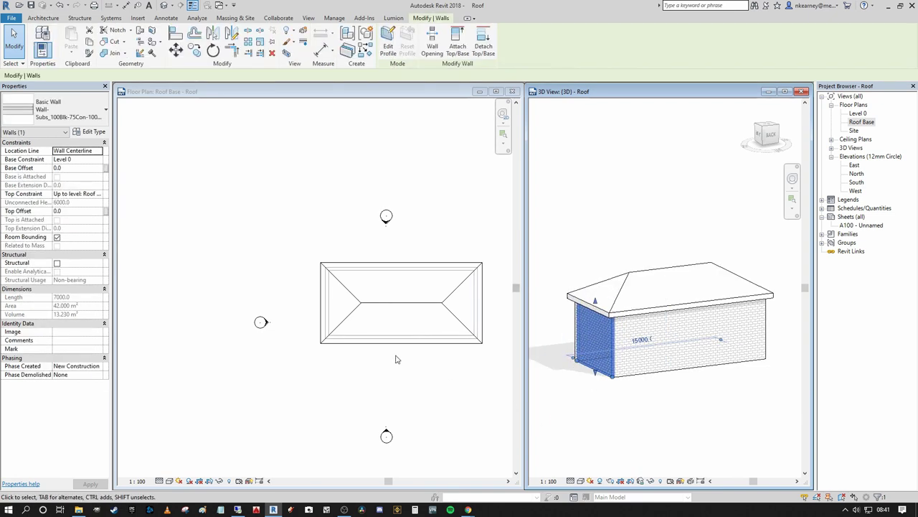
{"action": "left_click_drag", "start_coordinate": [599, 369], "coordinate": [660, 362]}
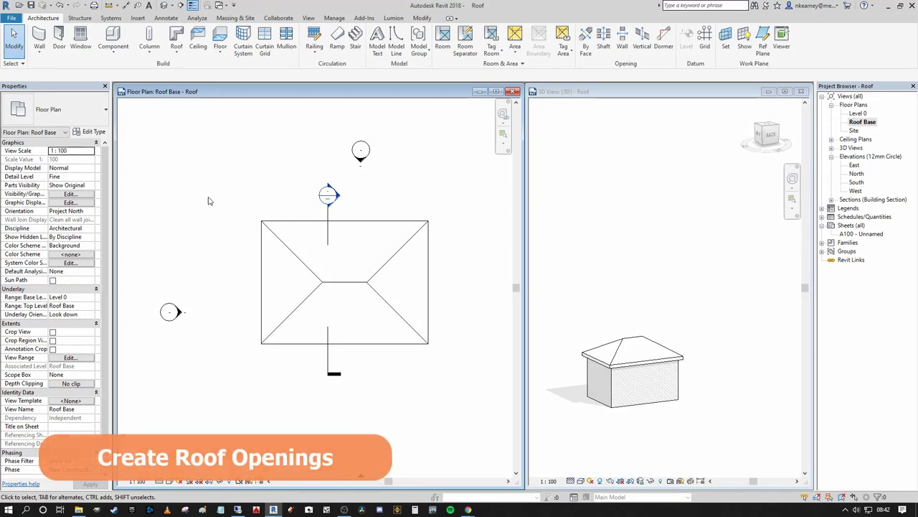
{"action": "middle_click_drag", "start_coordinate": [225, 195], "coordinate": [248, 197]}
{"action": "scroll", "coordinate": [308, 262], "scroll_direction": "up", "scroll_amount": 1}
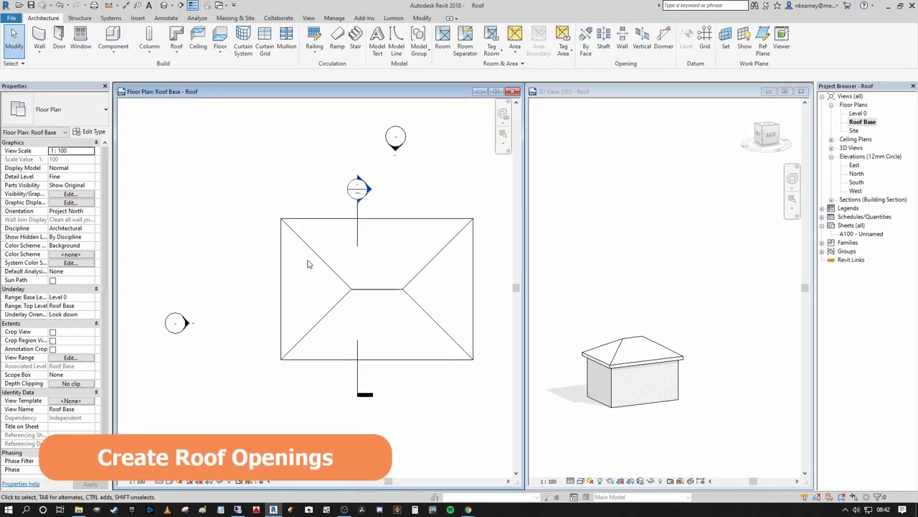
{"action": "middle_click_drag", "start_coordinate": [313, 273], "coordinate": [338, 267]}
{"action": "scroll", "coordinate": [380, 230], "scroll_direction": "up", "scroll_amount": 1}
{"action": "scroll", "coordinate": [344, 271], "scroll_direction": "up", "scroll_amount": 1}
{"action": "scroll", "coordinate": [330, 233], "scroll_direction": "down", "scroll_amount": 1}
{"action": "middle_click_drag", "start_coordinate": [330, 233], "coordinate": [327, 260]}
{"action": "mouse_move", "coordinate": [412, 285]}
{"action": "middle_mouse_down"}
{"action": "mouse_move", "coordinate": [407, 273]}
{"action": "mouse_move", "coordinate": [348, 267]}
{"action": "mouse_move", "coordinate": [338, 248]}
{"action": "middle_mouse_up"}
{"action": "scroll", "coordinate": [375, 256], "scroll_direction": "down", "scroll_amount": 2}
{"action": "scroll", "coordinate": [343, 281], "scroll_direction": "up", "scroll_amount": 1}
{"action": "scroll", "coordinate": [347, 259], "scroll_direction": "up", "scroll_amount": 1}
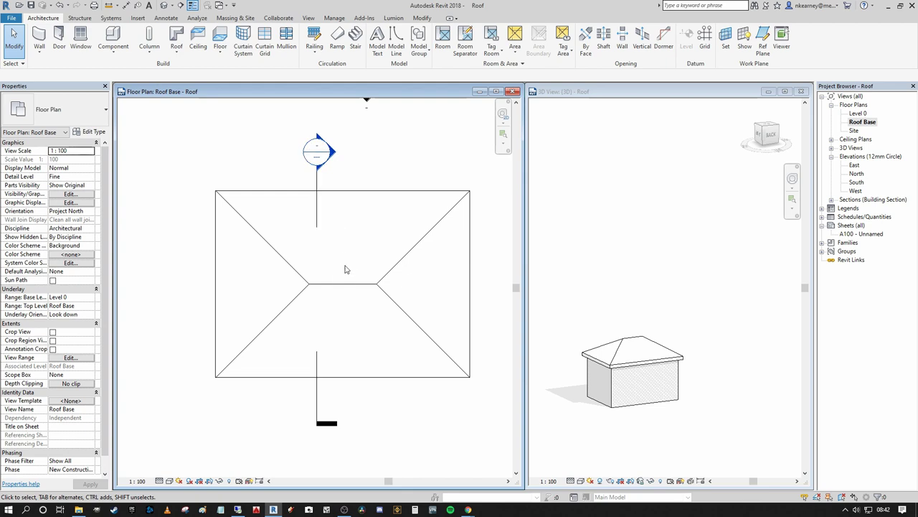
{"action": "middle_click_drag", "start_coordinate": [400, 185], "coordinate": [416, 172]}
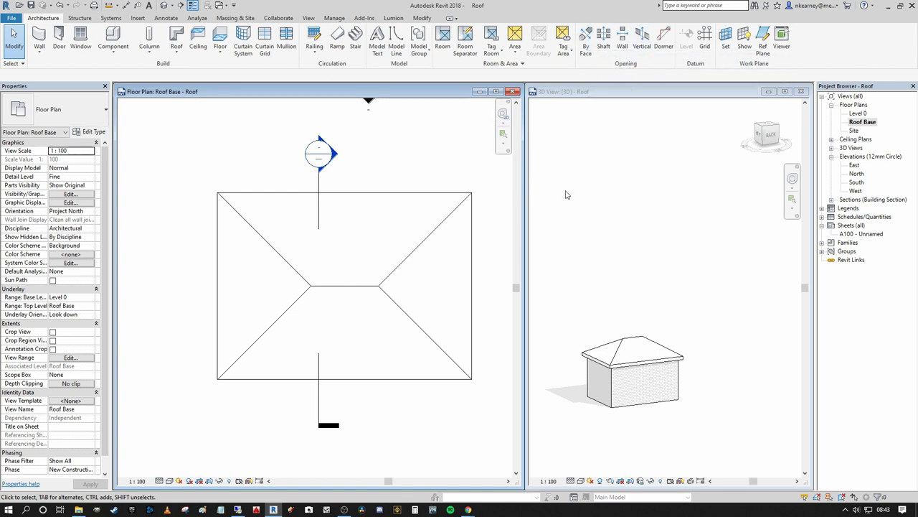
- Cut a rectangular Vertical Opening about 1000 by 2000 mm through the upper roof slope in plan, near the section line
{"action": "left_click", "coordinate": [642, 40]}
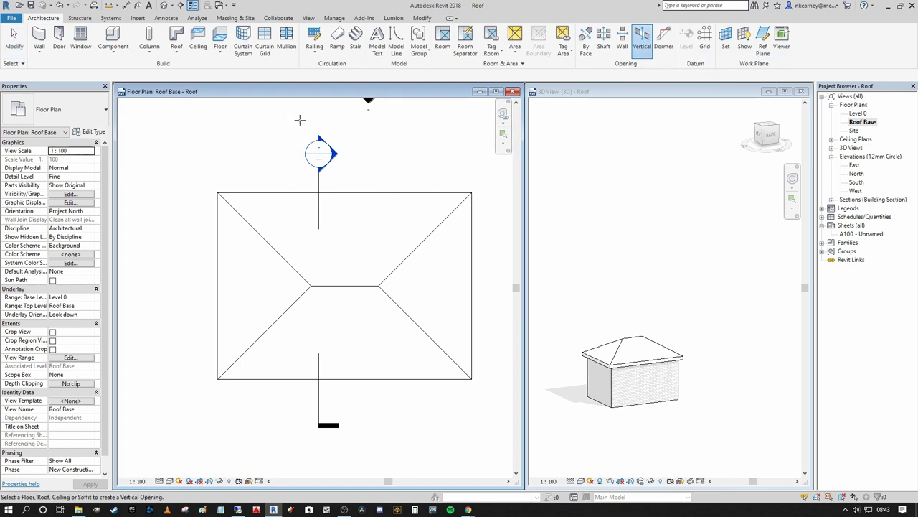
{"action": "left_click", "coordinate": [395, 194]}
{"action": "mouse_move", "coordinate": [367, 172]}
{"action": "middle_mouse_down"}
{"action": "mouse_move", "coordinate": [426, 155]}
{"action": "mouse_move", "coordinate": [416, 165]}
{"action": "middle_mouse_up"}
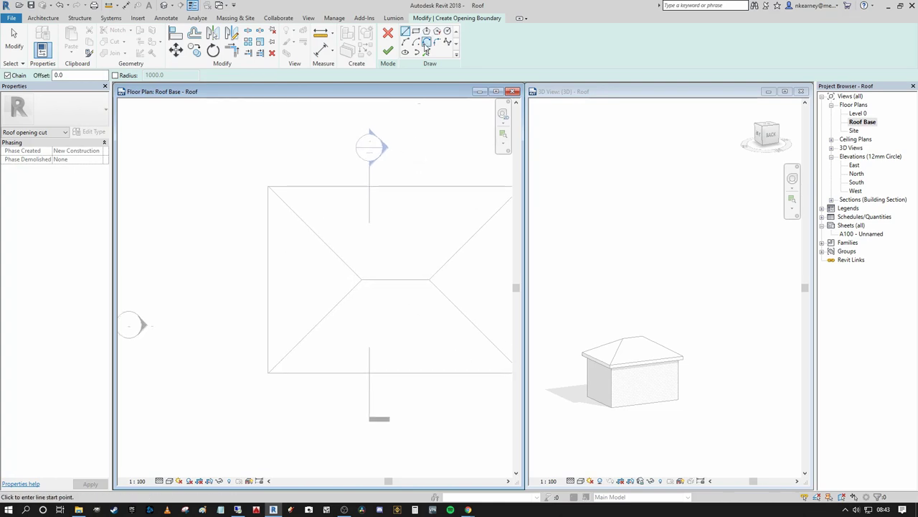
{"action": "left_click", "coordinate": [416, 32]}
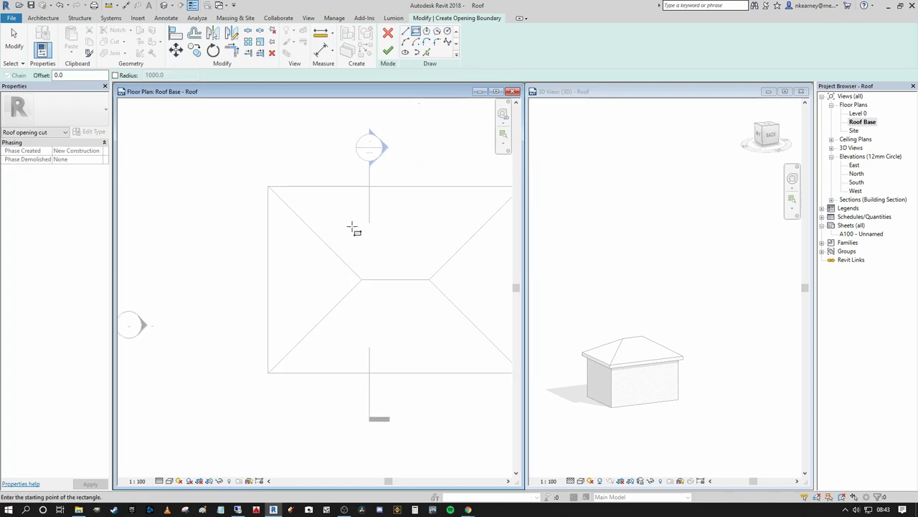
{"action": "scroll", "coordinate": [352, 222], "scroll_direction": "up", "scroll_amount": 2}
{"action": "left_click", "coordinate": [364, 199]}
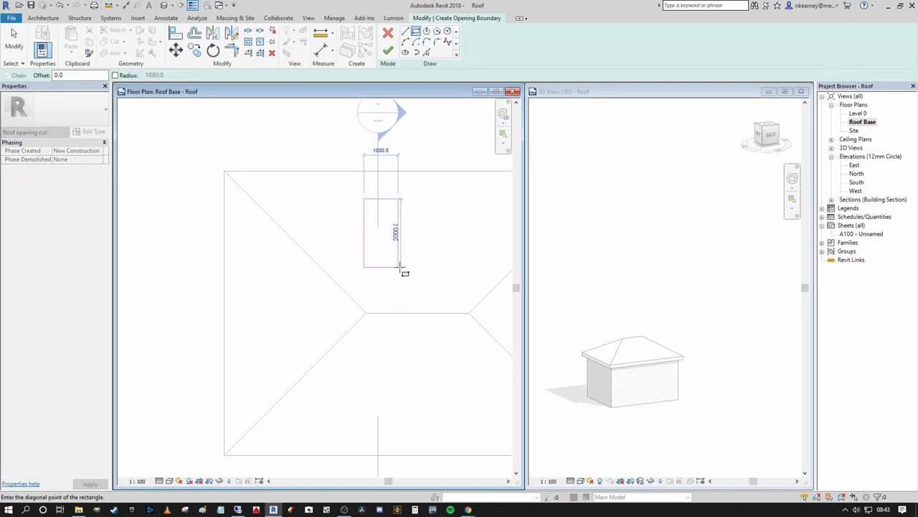
{"action": "left_click", "coordinate": [405, 269]}
{"action": "scroll", "coordinate": [420, 208], "scroll_direction": "down", "scroll_amount": 2}
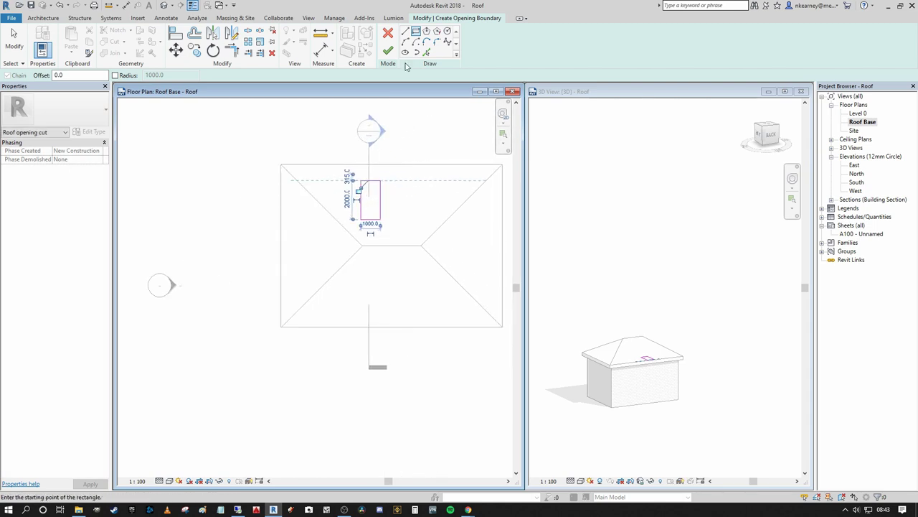
{"action": "left_click", "coordinate": [387, 51]}
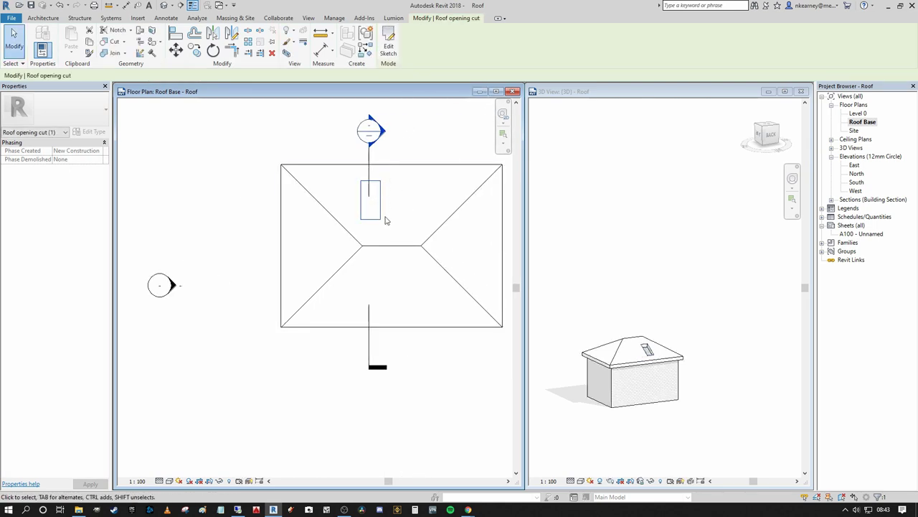
{"action": "left_click", "coordinate": [411, 135]}
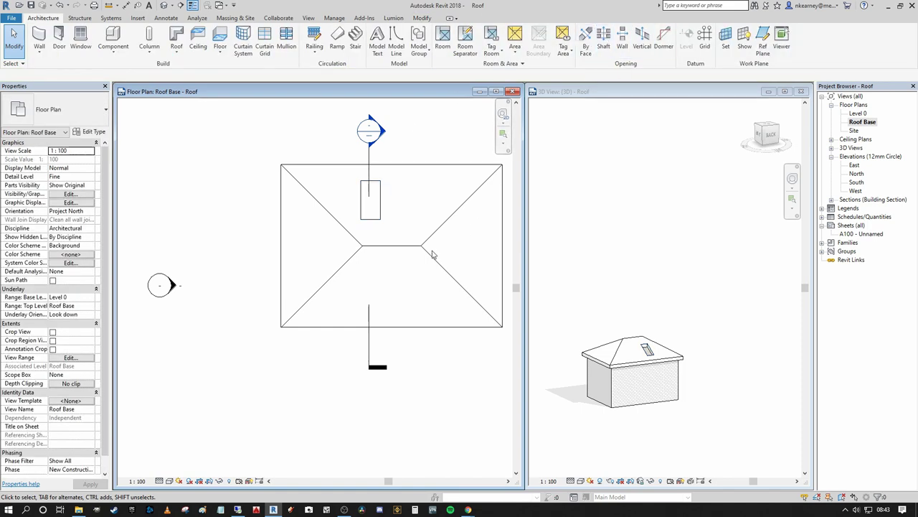
- Cut a rectangular opening By Face about 1000 by 2700 mm in the lower roof slope in plan, opposite the first opening
{"action": "left_click", "coordinate": [587, 40]}
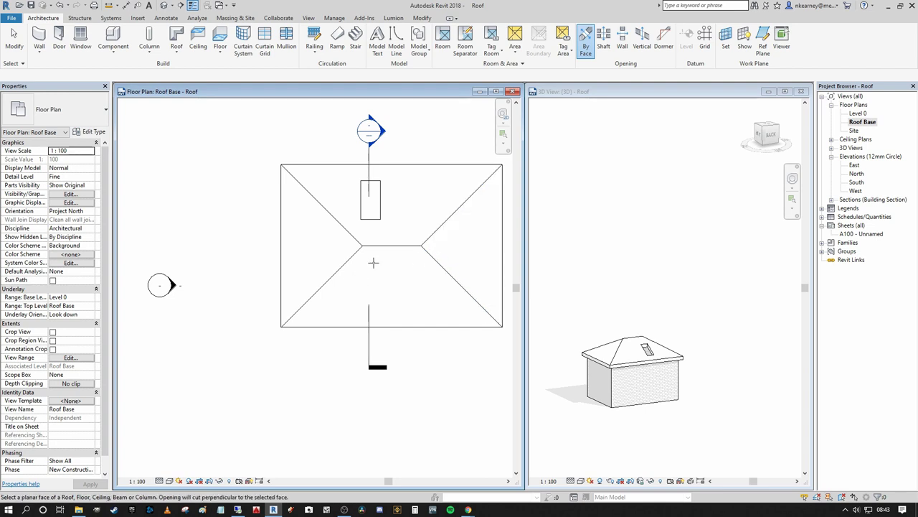
{"action": "scroll", "coordinate": [368, 262], "scroll_direction": "up", "scroll_amount": 1}
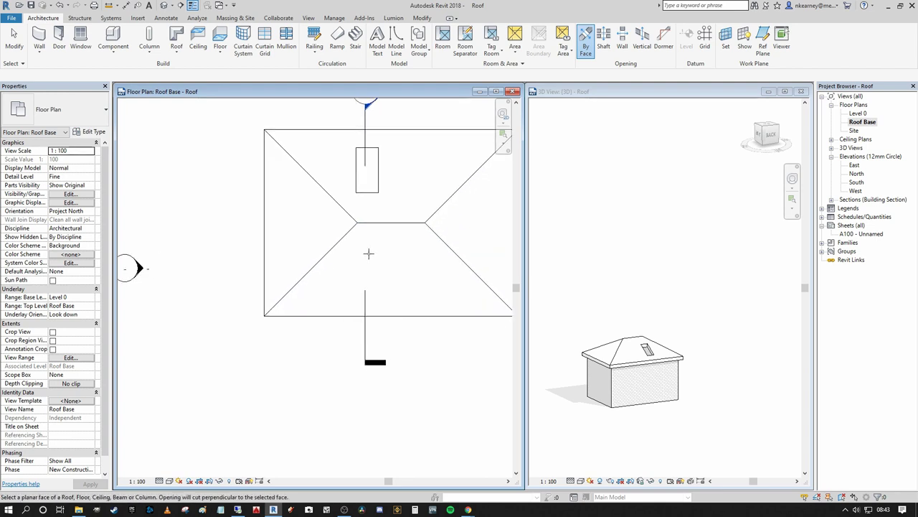
{"action": "middle_click_drag", "start_coordinate": [369, 256], "coordinate": [357, 252]}
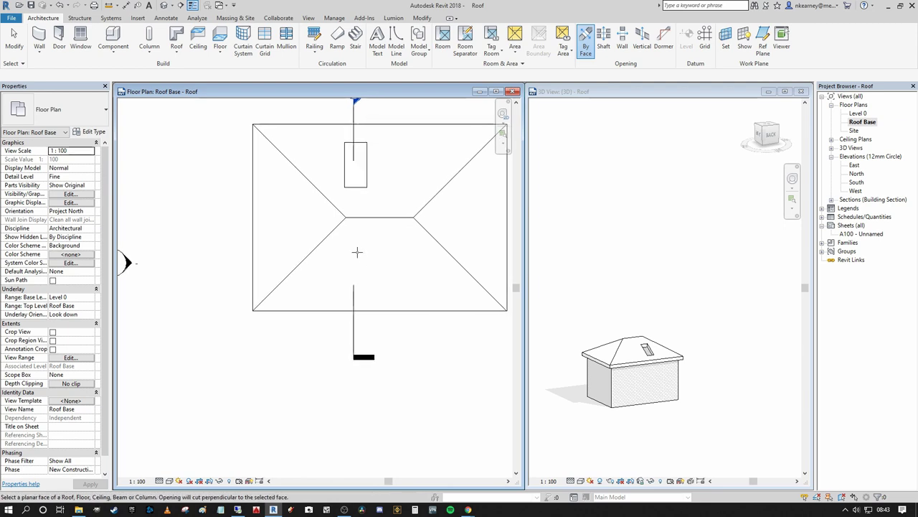
{"action": "left_click", "coordinate": [327, 237]}
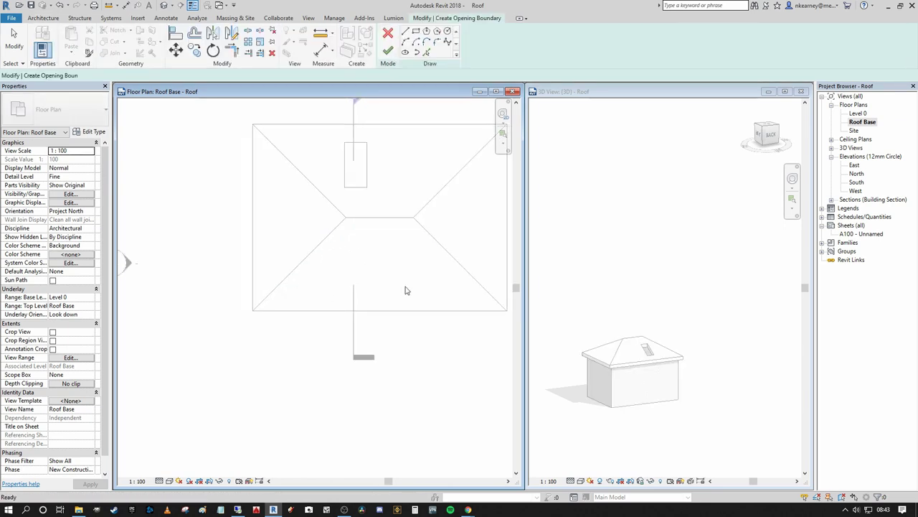
{"action": "left_click", "coordinate": [415, 32]}
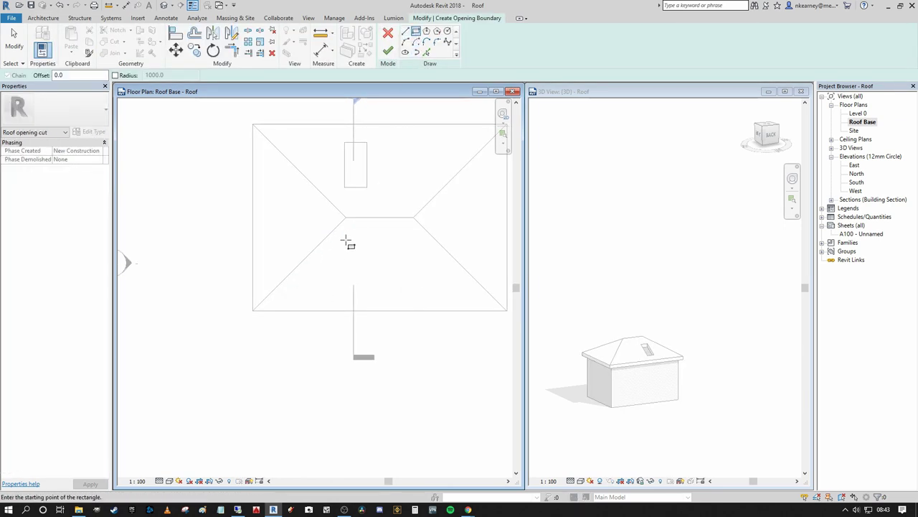
{"action": "left_click", "coordinate": [347, 240]}
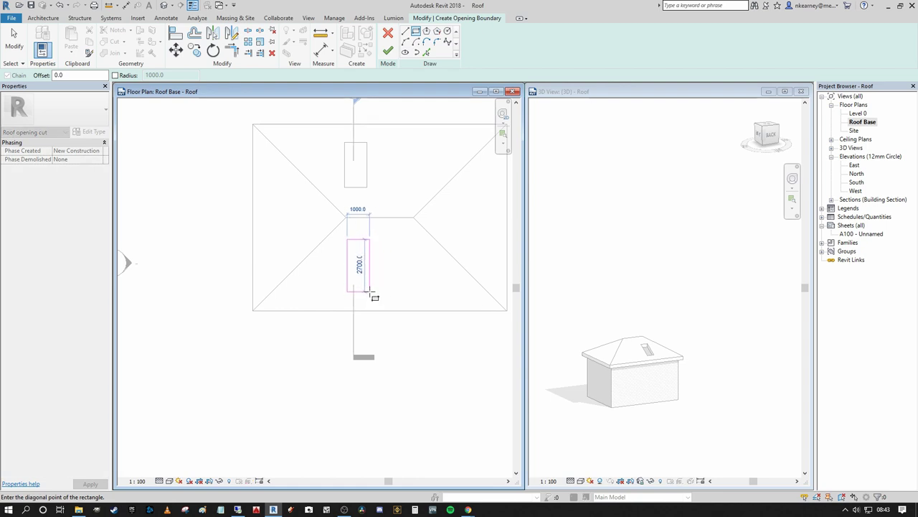
{"action": "left_click", "coordinate": [370, 292]}
{"action": "left_click", "coordinate": [388, 52]}
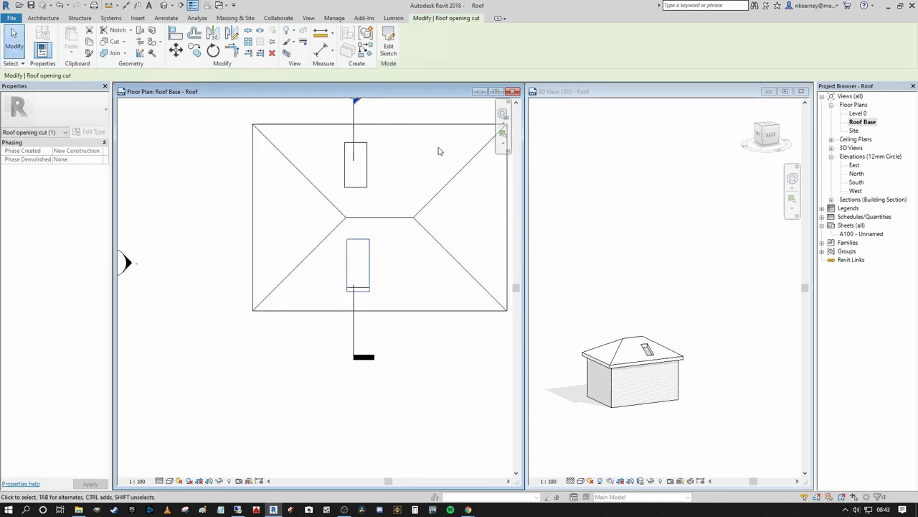
{"action": "middle_click_drag", "start_coordinate": [655, 294], "coordinate": [572, 338], "text": "shift"}
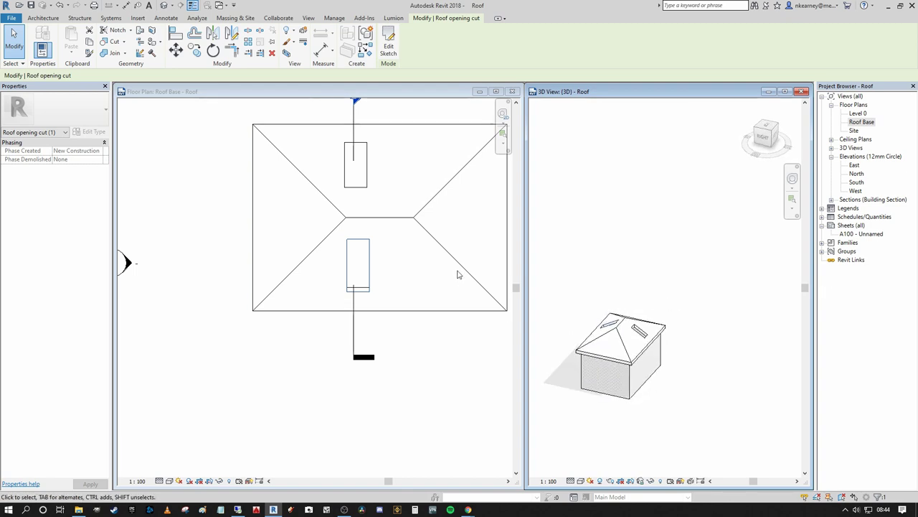
{"action": "scroll", "coordinate": [448, 290], "scroll_direction": "up", "scroll_amount": 1}
{"action": "scroll", "coordinate": [422, 198], "scroll_direction": "down", "scroll_amount": 3}
{"action": "middle_click_drag", "start_coordinate": [388, 170], "coordinate": [384, 193]}
{"action": "key", "text": "Escape"}
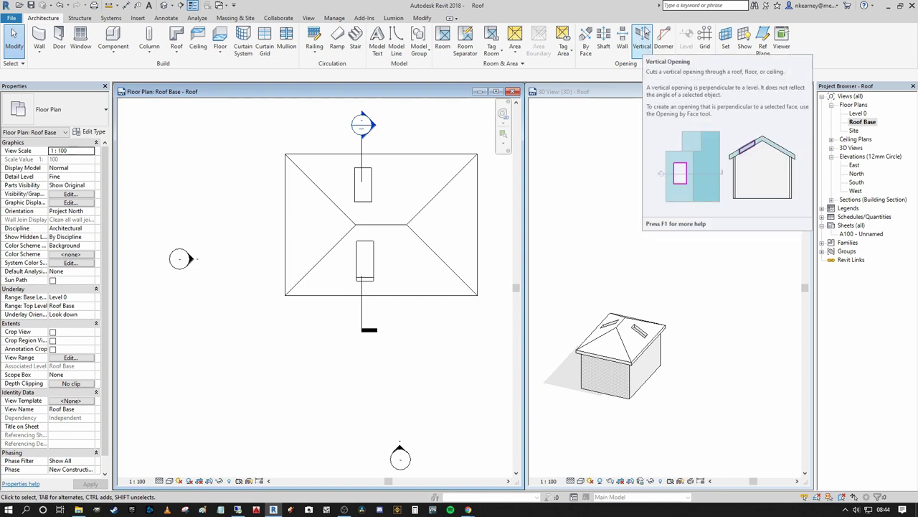
- Open the building section through the roof and compare the cut edges of the vertical and by-face openings
{"action": "double_click", "coordinate": [377, 128]}
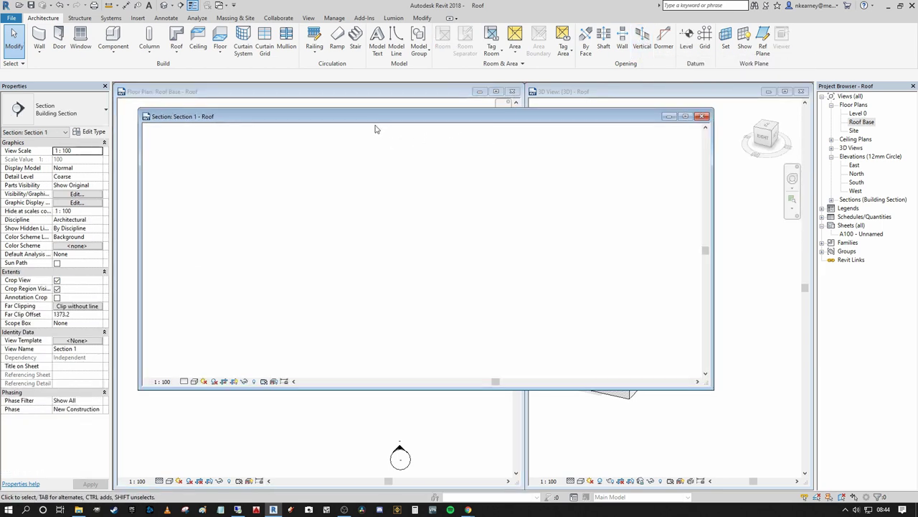
{"action": "scroll", "coordinate": [417, 232], "scroll_direction": "up", "scroll_amount": 4}
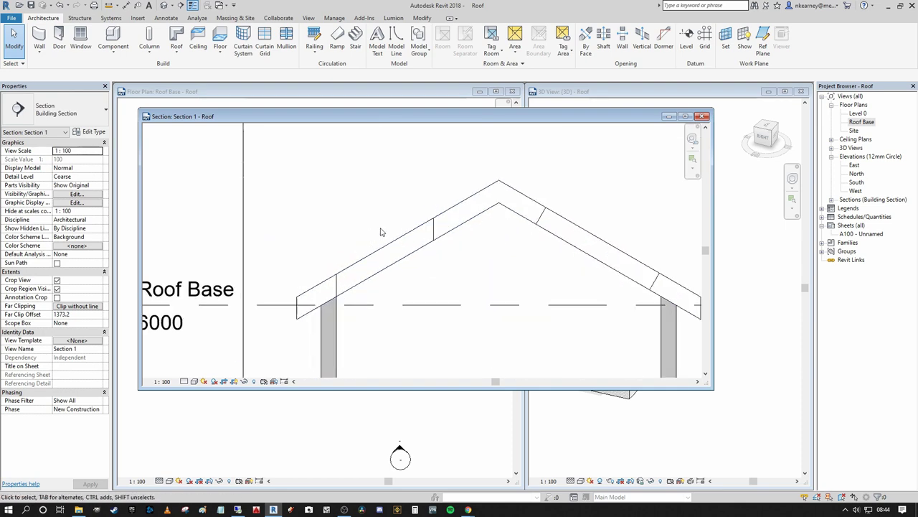
{"action": "scroll", "coordinate": [385, 213], "scroll_direction": "down", "scroll_amount": 1}
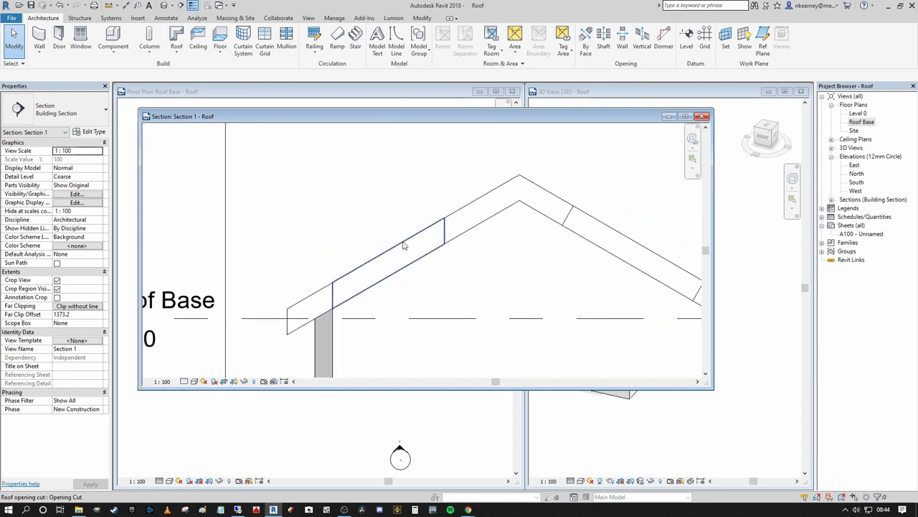
{"action": "left_click", "coordinate": [404, 246]}
{"action": "left_click", "coordinate": [497, 272]}
{"action": "scroll", "coordinate": [445, 275], "scroll_direction": "up", "scroll_amount": 1}
{"action": "middle_click_drag", "start_coordinate": [457, 272], "coordinate": [474, 258]}
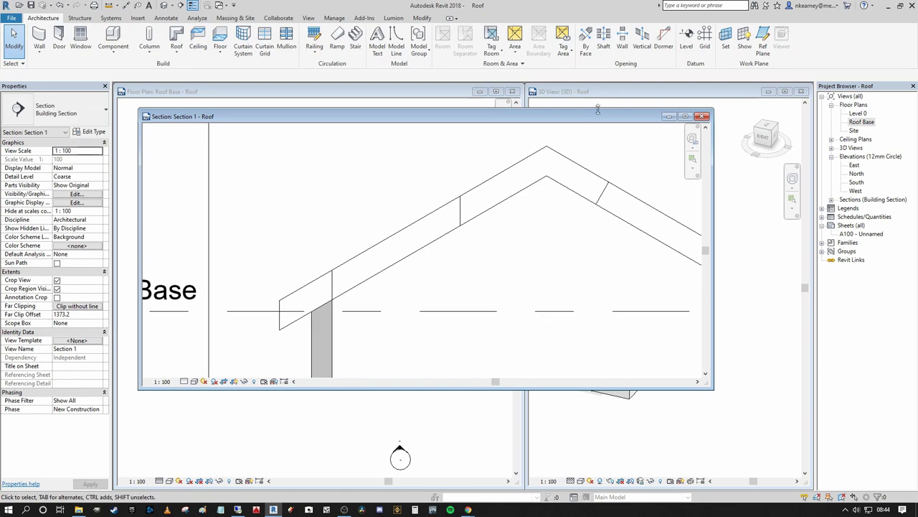
{"action": "scroll", "coordinate": [450, 240], "scroll_direction": "up", "scroll_amount": 2}
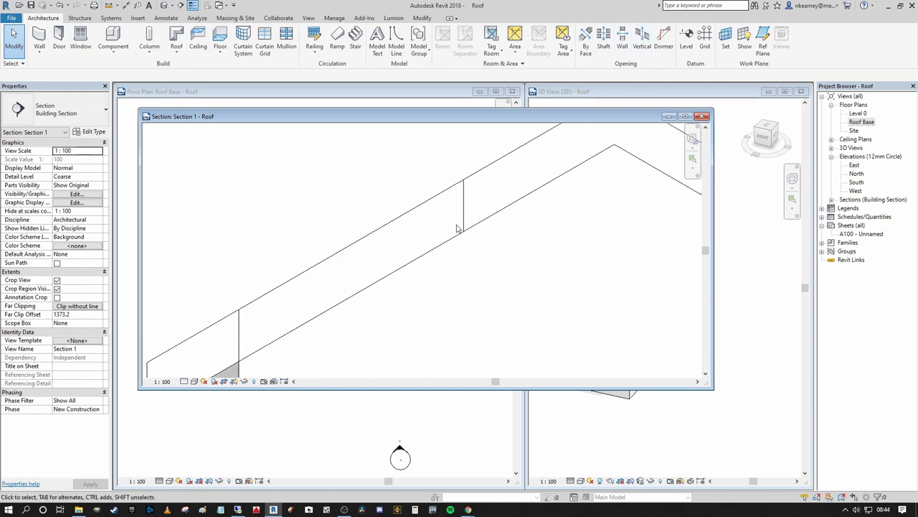
{"action": "scroll", "coordinate": [470, 154], "scroll_direction": "down", "scroll_amount": 1}
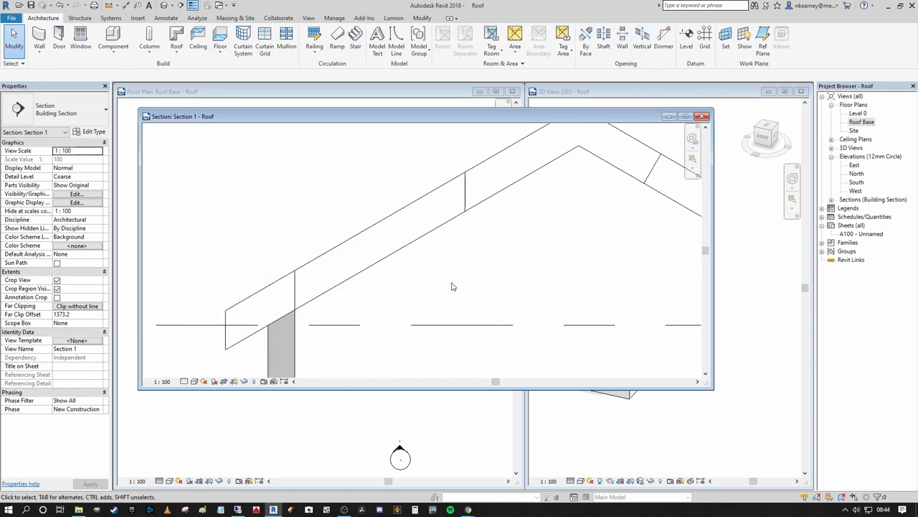
{"action": "middle_click_drag", "start_coordinate": [447, 137], "coordinate": [442, 172]}
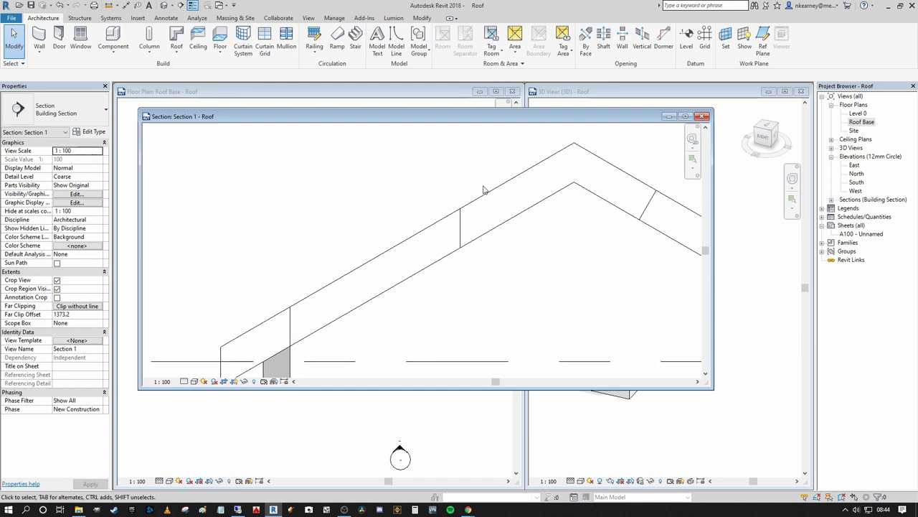
{"action": "scroll", "coordinate": [405, 198], "scroll_direction": "down", "scroll_amount": 3}
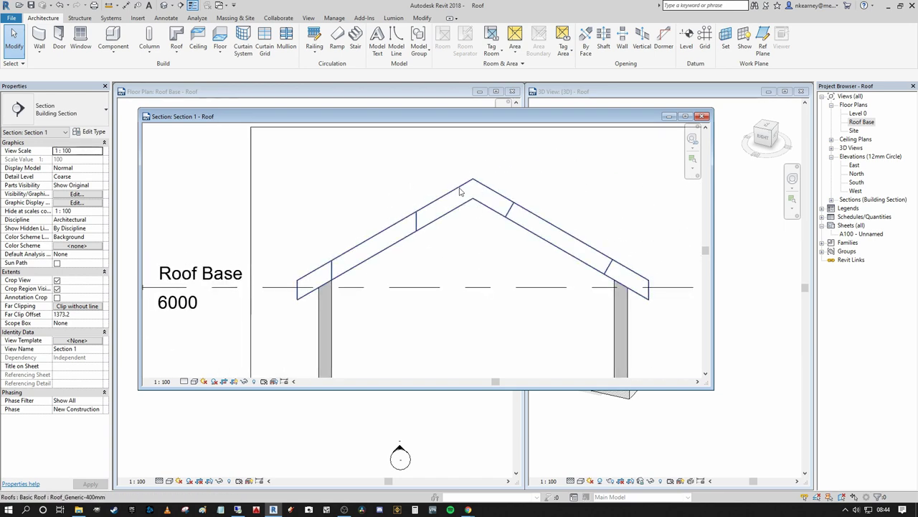
- Set the roof's slope to 45° and deselect the roof
{"action": "left_click", "coordinate": [420, 197]}
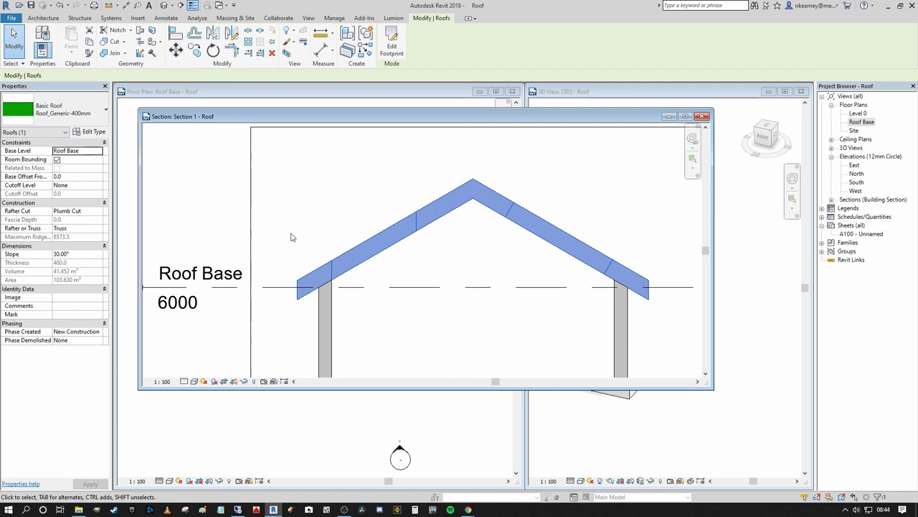
{"action": "left_click", "coordinate": [81, 256]}
{"action": "type", "text": "45"}
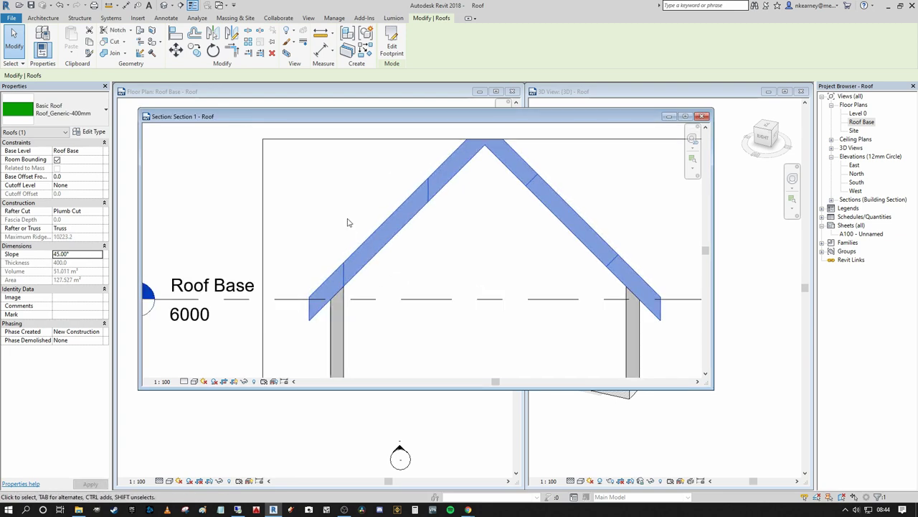
{"action": "key", "text": "Escape"}
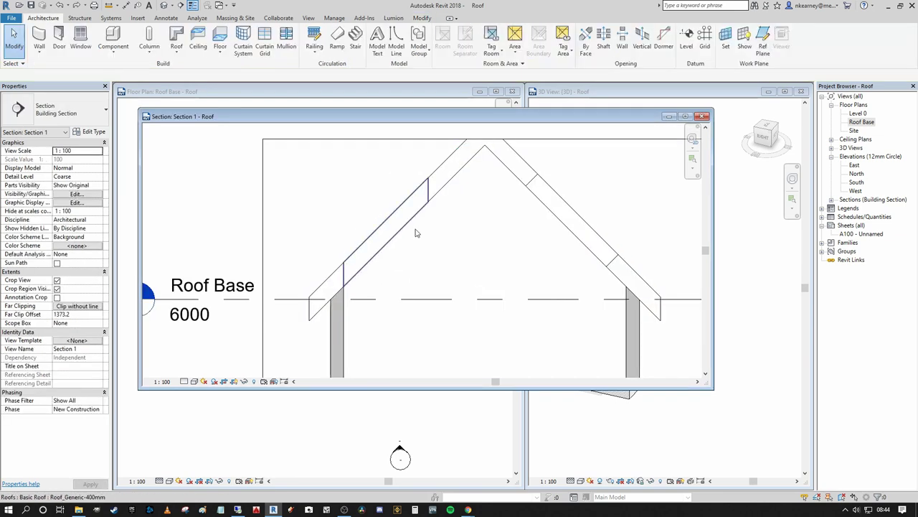
- Undo the last slope change on the roof
{"action": "key", "text": "ctrl+z"}
{"action": "middle_click_drag", "start_coordinate": [525, 252], "coordinate": [444, 277]}
{"action": "scroll", "coordinate": [433, 267], "scroll_direction": "up", "scroll_amount": 2}
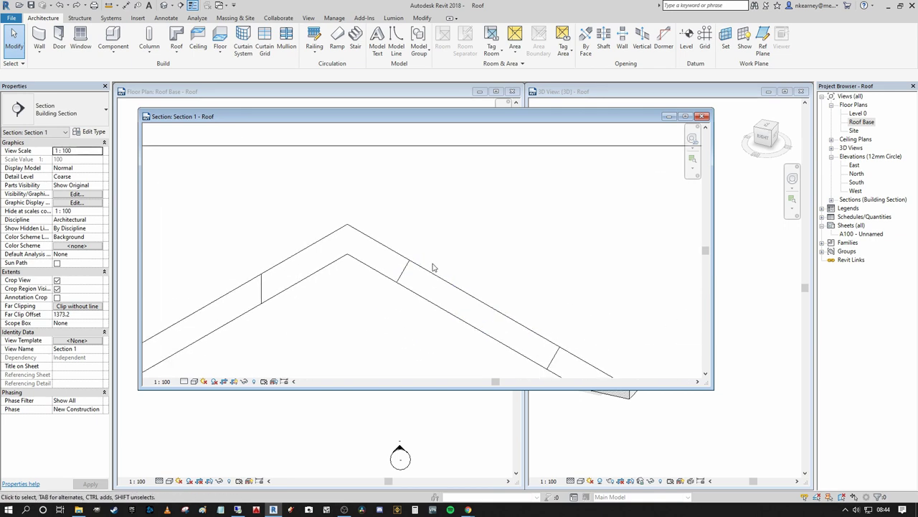
- Examine in section how the by-face opening's cut edges meet the roof slope, compared with the vertical opening's edges
{"action": "scroll", "coordinate": [459, 211], "scroll_direction": "up", "scroll_amount": 1}
{"action": "middle_click_drag", "start_coordinate": [459, 211], "coordinate": [455, 169]}
{"action": "scroll", "coordinate": [424, 193], "scroll_direction": "up", "scroll_amount": 4}
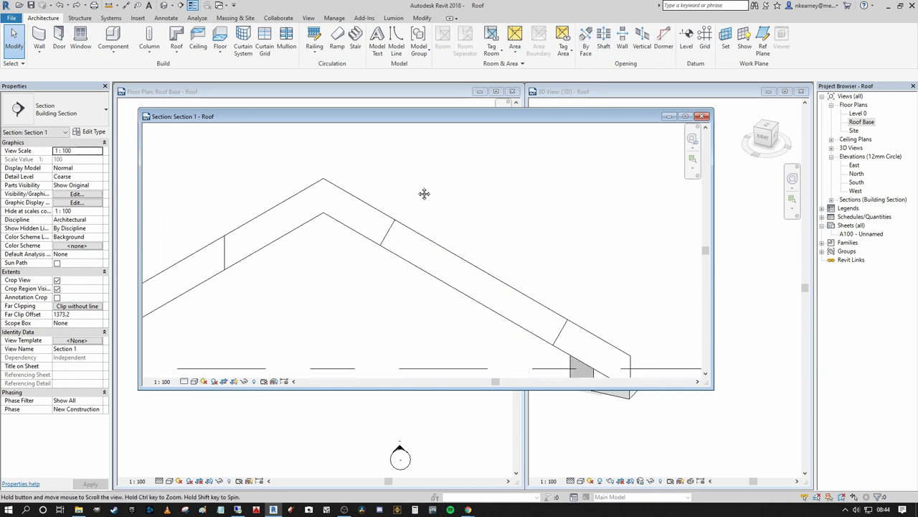
{"action": "scroll", "coordinate": [391, 200], "scroll_direction": "down", "scroll_amount": 4}
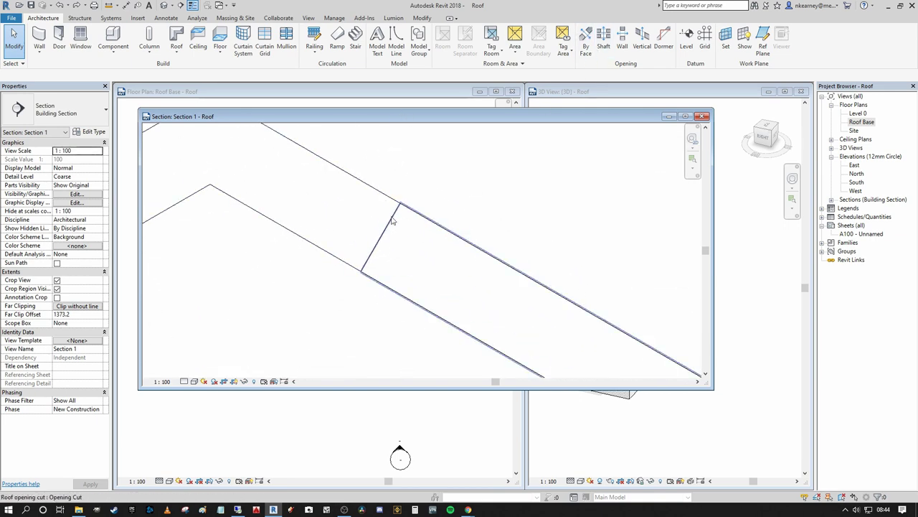
{"action": "scroll", "coordinate": [358, 185], "scroll_direction": "down", "scroll_amount": 3}
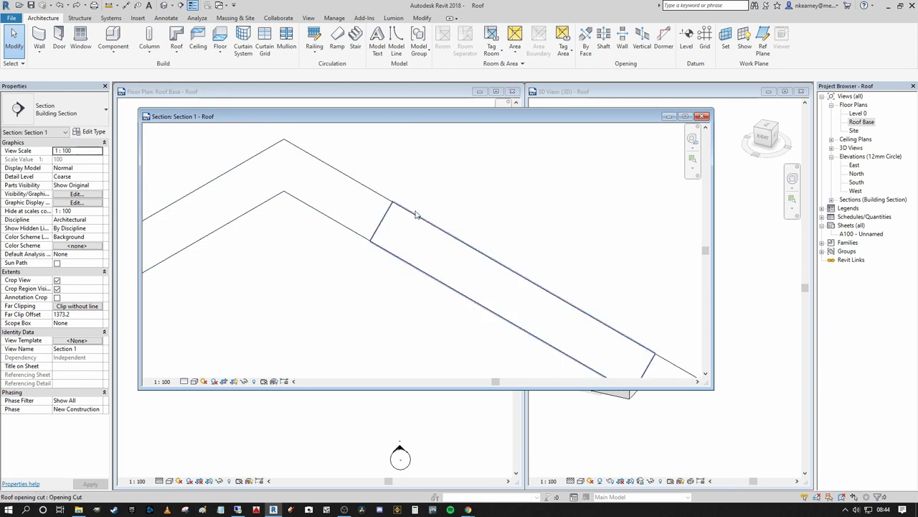
{"action": "middle_click_drag", "start_coordinate": [437, 184], "coordinate": [472, 168]}
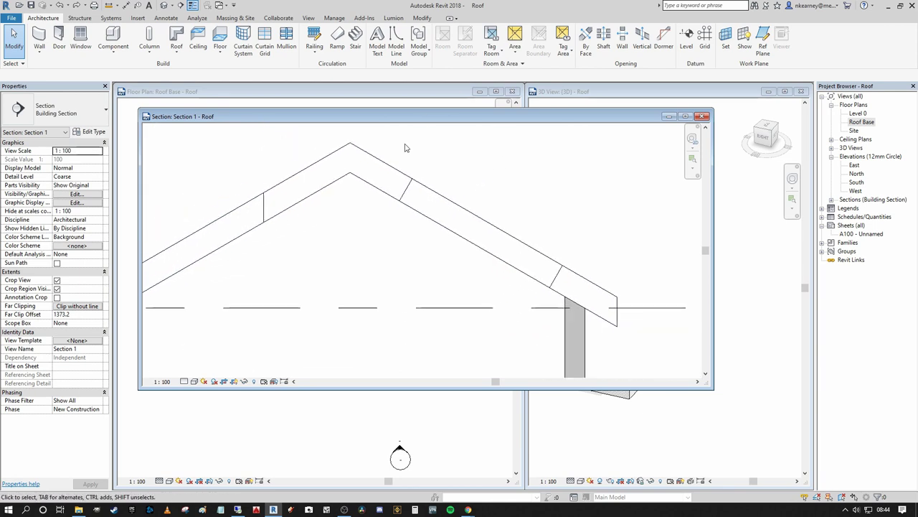
{"action": "scroll", "coordinate": [495, 237], "scroll_direction": "up", "scroll_amount": 4}
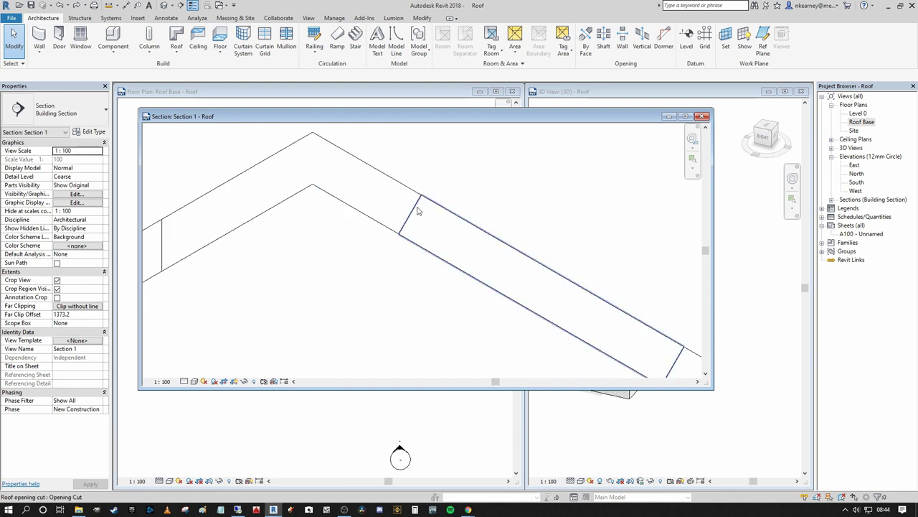
{"action": "scroll", "coordinate": [424, 194], "scroll_direction": "up", "scroll_amount": 2}
{"action": "scroll", "coordinate": [401, 208], "scroll_direction": "down", "scroll_amount": 3}
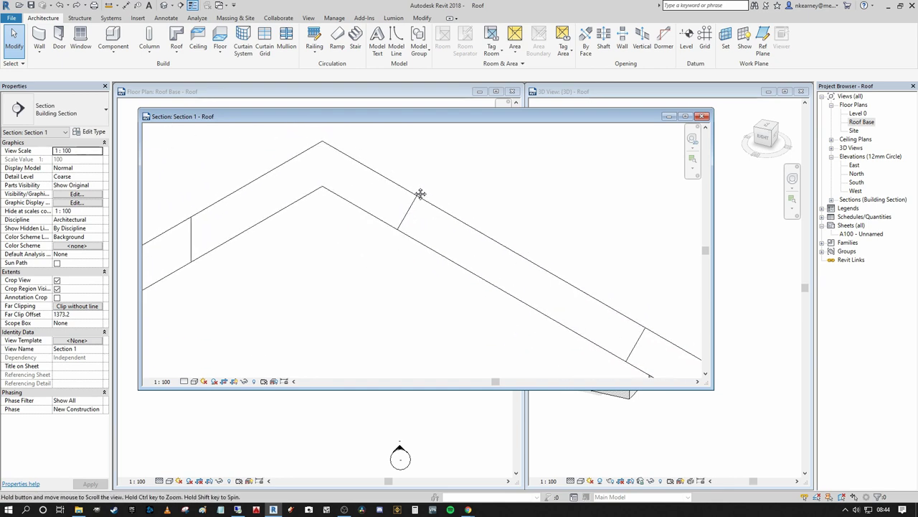
- Add an angular dimension between the roof's top face and the upper cut edge of the by-face opening
{"action": "key", "text": "i"}
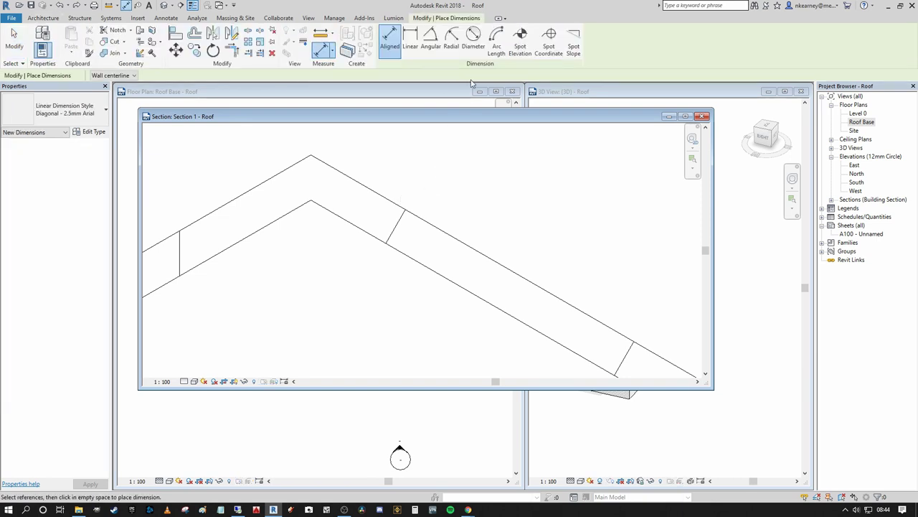
{"action": "left_click", "coordinate": [431, 50]}
{"action": "left_click", "coordinate": [399, 206]}
{"action": "left_click", "coordinate": [399, 219]}
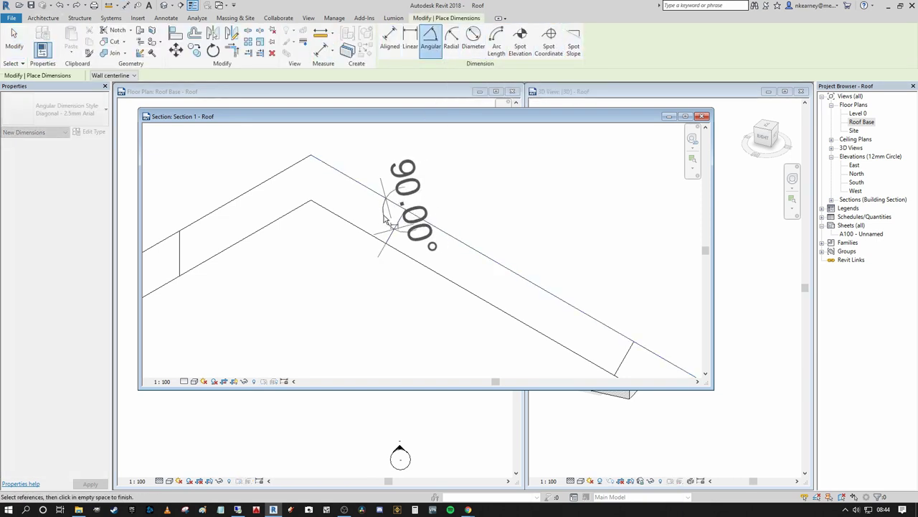
{"action": "left_click", "coordinate": [388, 215]}
{"action": "scroll", "coordinate": [391, 208], "scroll_direction": "down", "scroll_amount": 3}
{"action": "key", "text": "Escape"}
{"action": "key", "text": "Escape"}
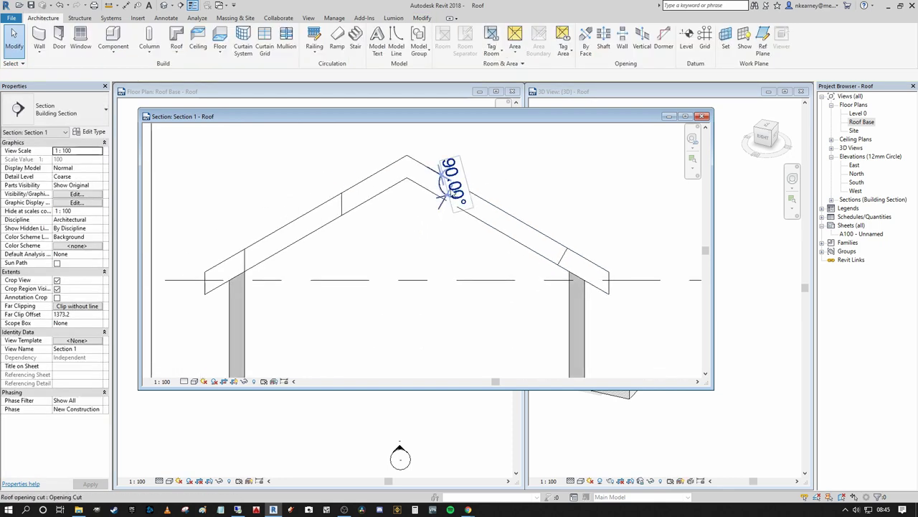
- Move the angular dimension's arc to below the roof slope, clear of the by-face opening's cut edge
{"action": "left_click_drag", "start_coordinate": [454, 176], "coordinate": [431, 201]}
{"action": "left_click", "coordinate": [510, 176]}
{"action": "middle_click_drag", "start_coordinate": [450, 184], "coordinate": [437, 229]}
- Set the roof's slope to 45° and deselect the roof
{"action": "left_click", "coordinate": [430, 220]}
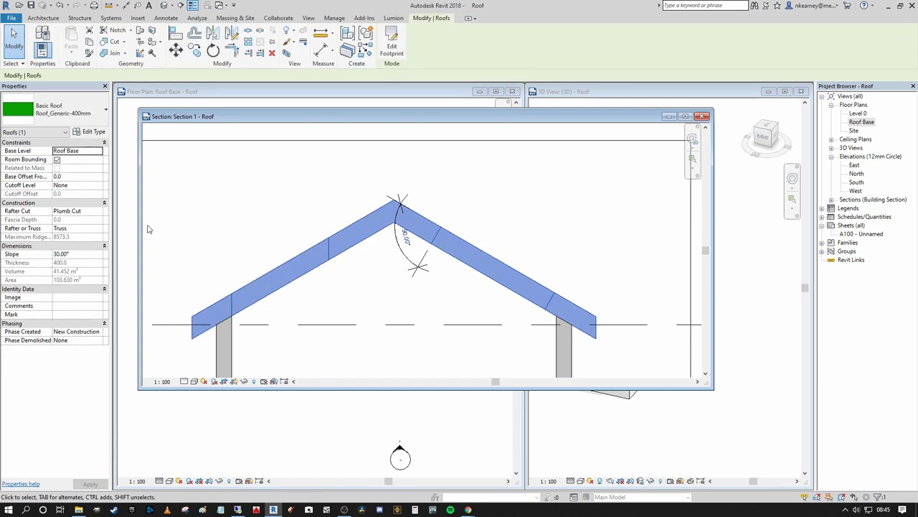
{"action": "left_click", "coordinate": [92, 255]}
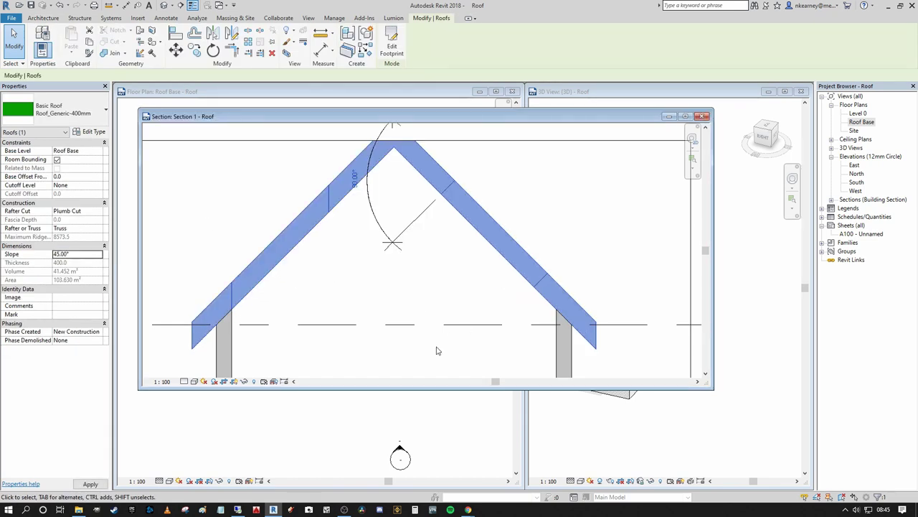
{"action": "left_click", "coordinate": [414, 274]}
{"action": "middle_click_drag", "start_coordinate": [424, 262], "coordinate": [429, 319]}
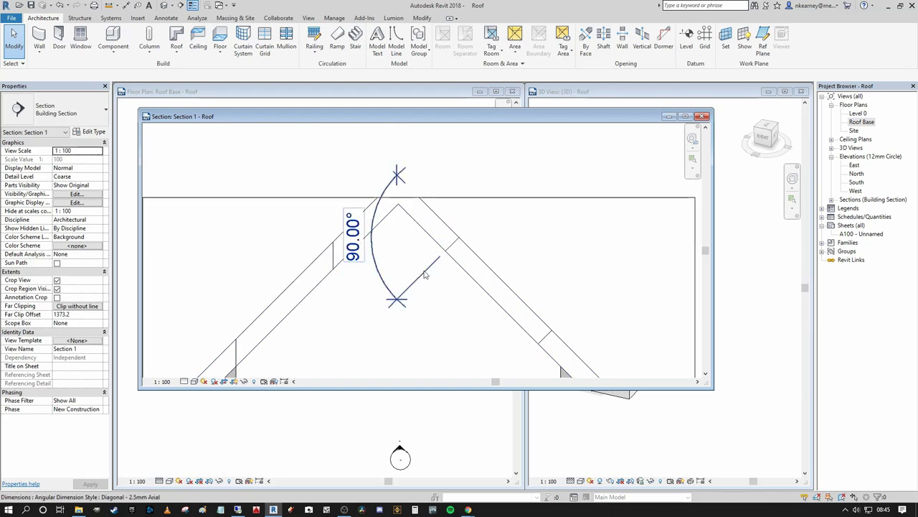
{"action": "middle_click_drag", "start_coordinate": [478, 248], "coordinate": [463, 214]}
- Move the angular dimension's arc closer to the by-face opening's upper cut edge on the steeper roof
{"action": "right_click", "coordinate": [394, 258]}
{"action": "left_click", "coordinate": [386, 239]}
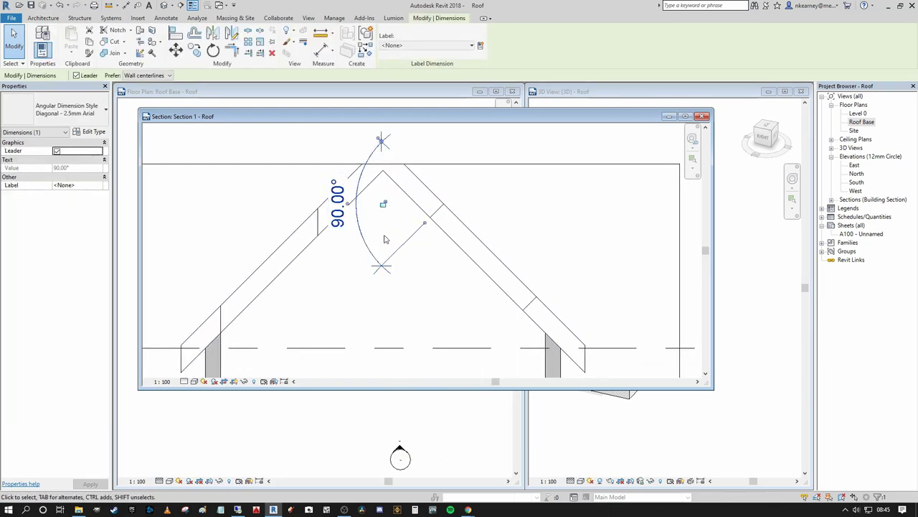
{"action": "left_click_drag", "start_coordinate": [361, 231], "coordinate": [405, 228]}
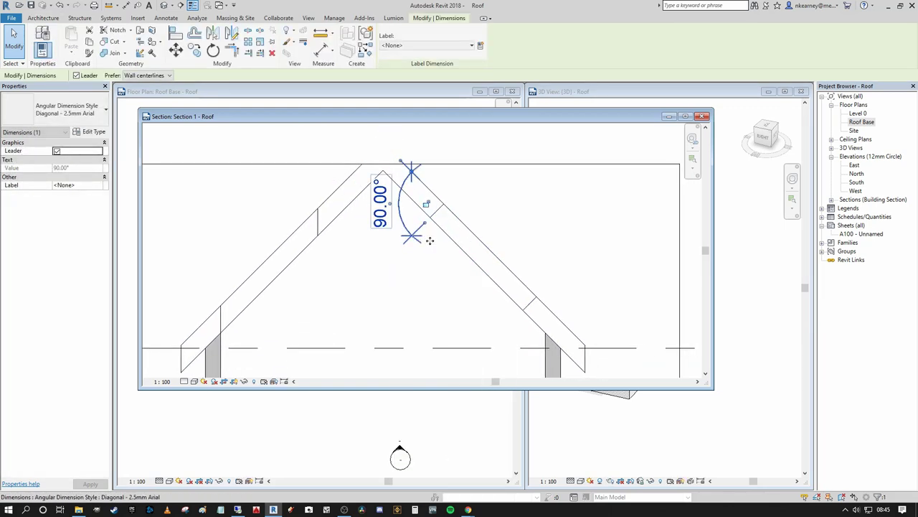
{"action": "scroll", "coordinate": [430, 240], "scroll_direction": "up", "scroll_amount": 1}
{"action": "middle_click_drag", "start_coordinate": [430, 240], "coordinate": [411, 226]}
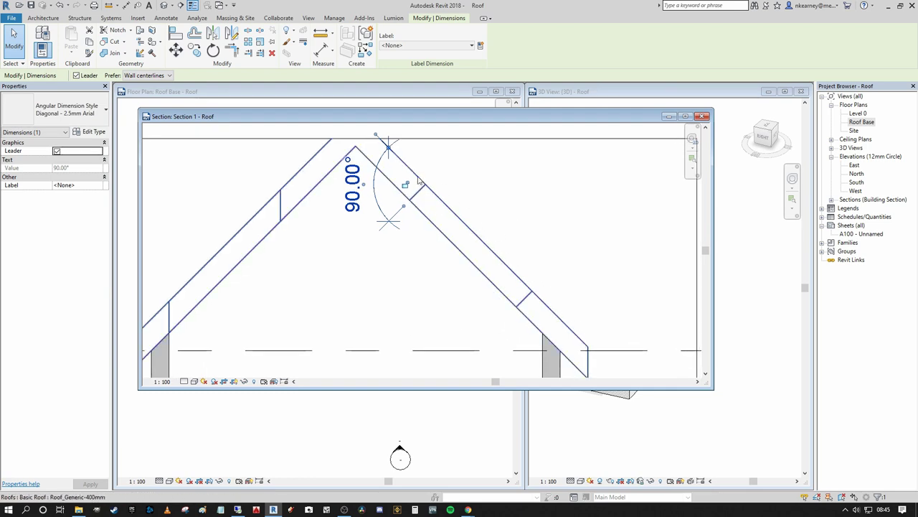
- Compare the cut edges of the vertical and by-face openings in the section of the 45° roof
{"action": "scroll", "coordinate": [501, 187], "scroll_direction": "down", "scroll_amount": 2}
{"action": "middle_click_drag", "start_coordinate": [502, 194], "coordinate": [505, 235]}
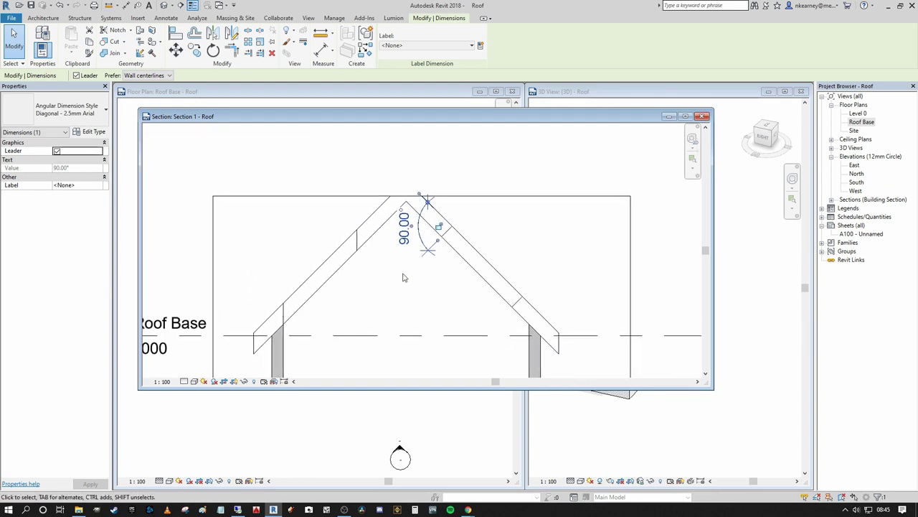
{"action": "scroll", "coordinate": [553, 221], "scroll_direction": "down", "scroll_amount": 1}
{"action": "left_click", "coordinate": [330, 261]}
{"action": "scroll", "coordinate": [359, 323], "scroll_direction": "up", "scroll_amount": 3}
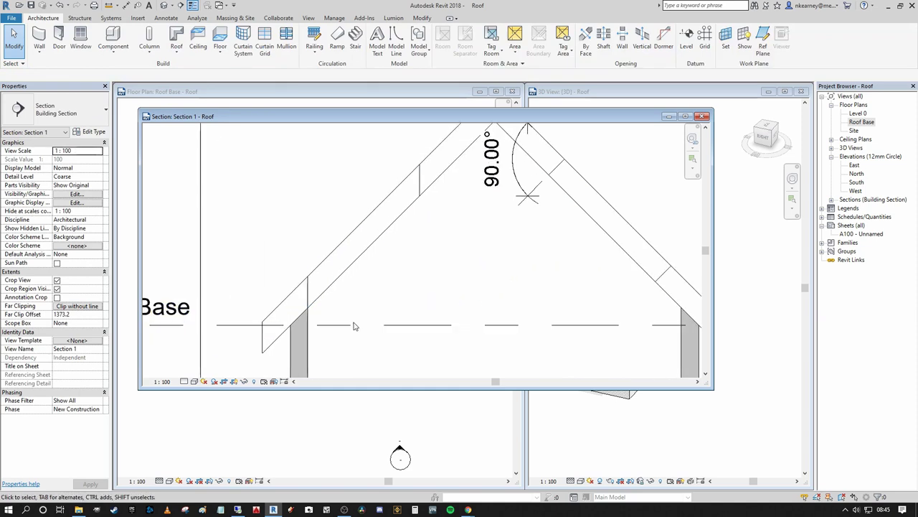
{"action": "scroll", "coordinate": [366, 183], "scroll_direction": "down", "scroll_amount": 2}
{"action": "scroll", "coordinate": [500, 196], "scroll_direction": "up", "scroll_amount": 3}
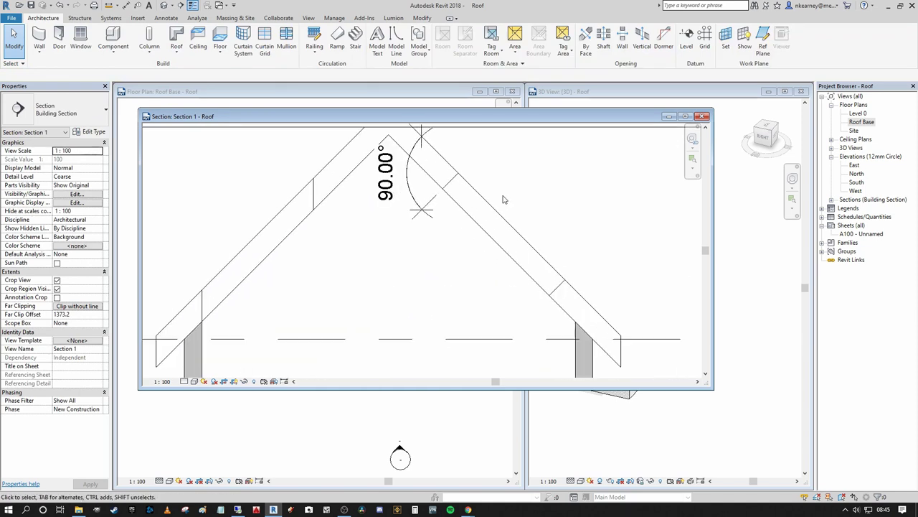
{"action": "scroll", "coordinate": [516, 237], "scroll_direction": "down", "scroll_amount": 2}
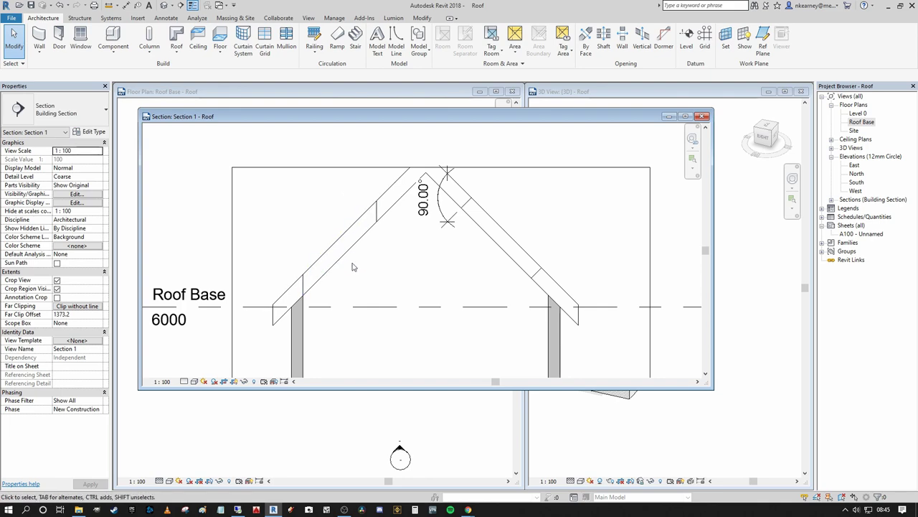
{"action": "scroll", "coordinate": [373, 215], "scroll_direction": "up", "scroll_amount": 2}
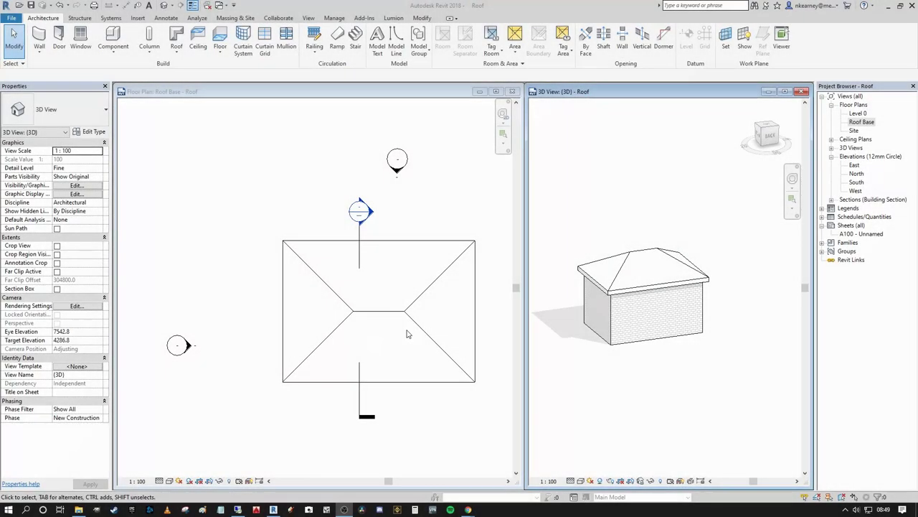
- Inspect the uncut hip roof and its brick walls in the 3D view
{"action": "left_click", "coordinate": [408, 333]}
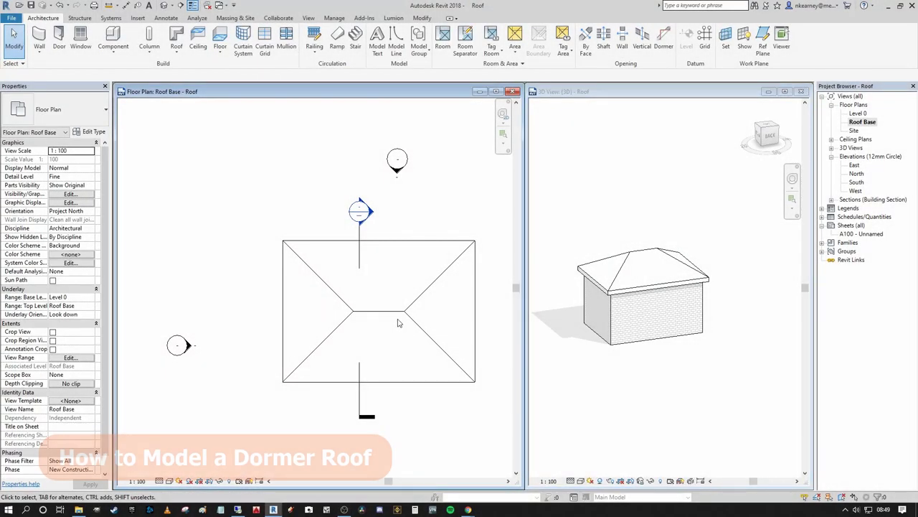
{"action": "left_click", "coordinate": [632, 351]}
{"action": "scroll", "coordinate": [668, 281], "scroll_direction": "up", "scroll_amount": 1}
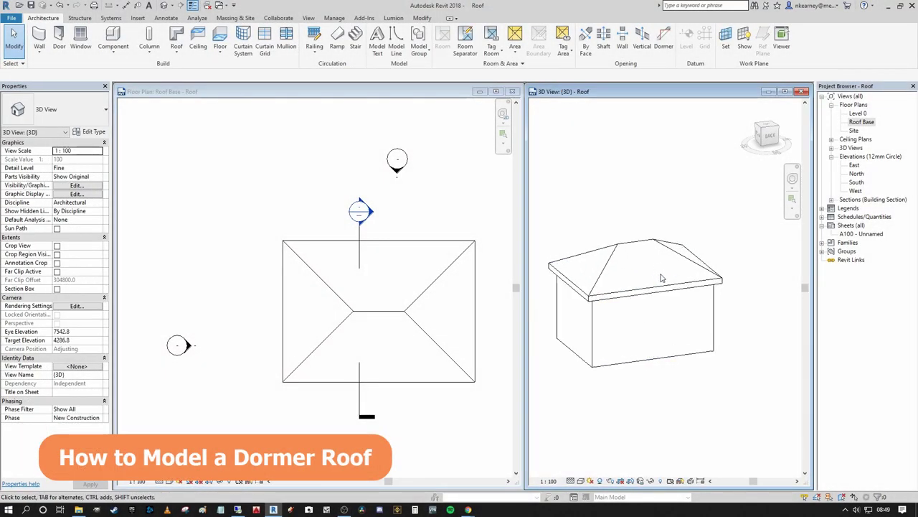
{"action": "middle_click_drag", "start_coordinate": [624, 273], "coordinate": [657, 265]}
{"action": "scroll", "coordinate": [656, 266], "scroll_direction": "up", "scroll_amount": 3}
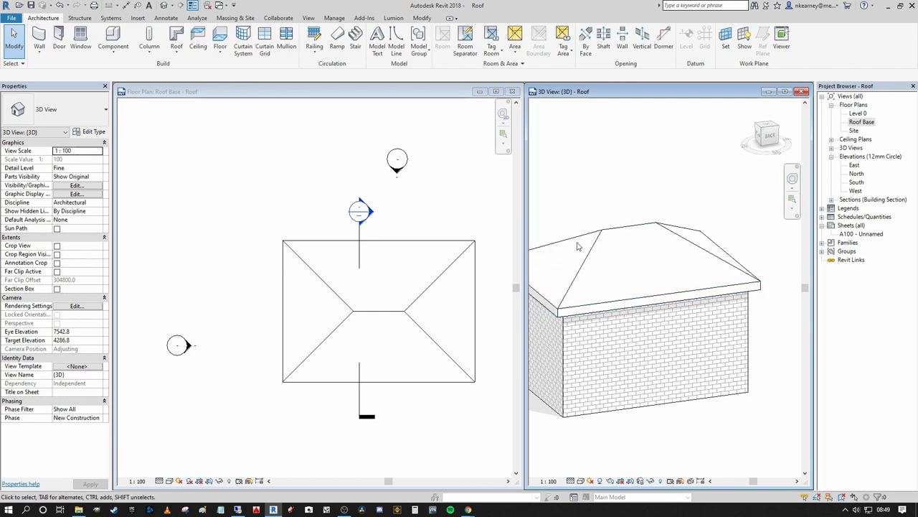
{"action": "middle_click_drag", "start_coordinate": [614, 154], "coordinate": [615, 152]}
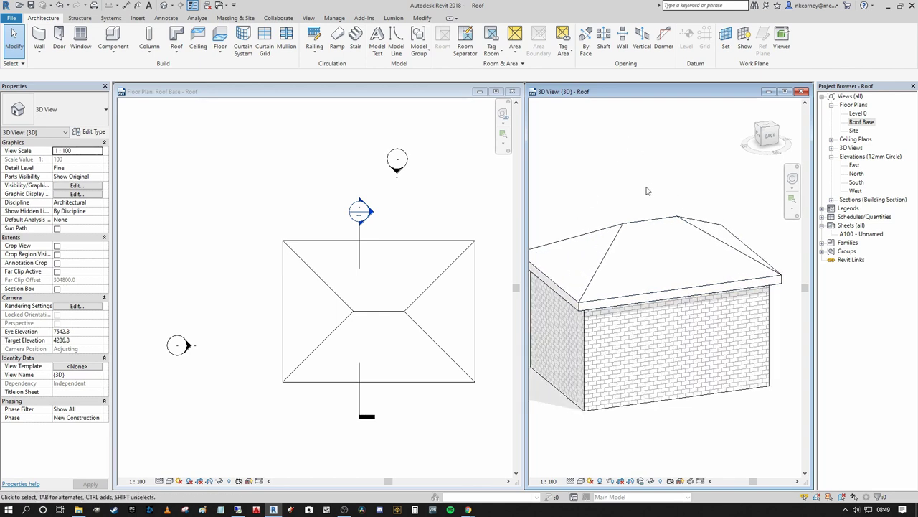
{"action": "middle_click_drag", "start_coordinate": [614, 180], "coordinate": [635, 150], "text": "shift"}
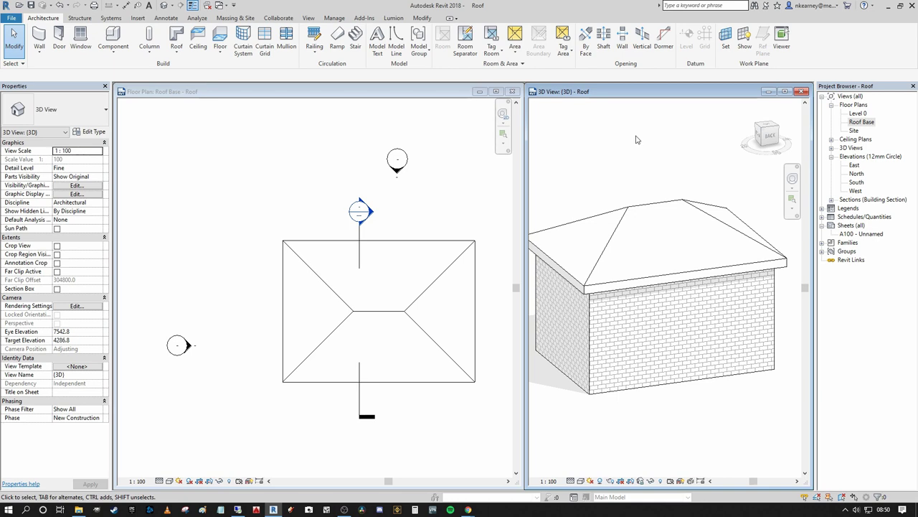
{"action": "middle_click_drag", "start_coordinate": [642, 144], "coordinate": [641, 147]}
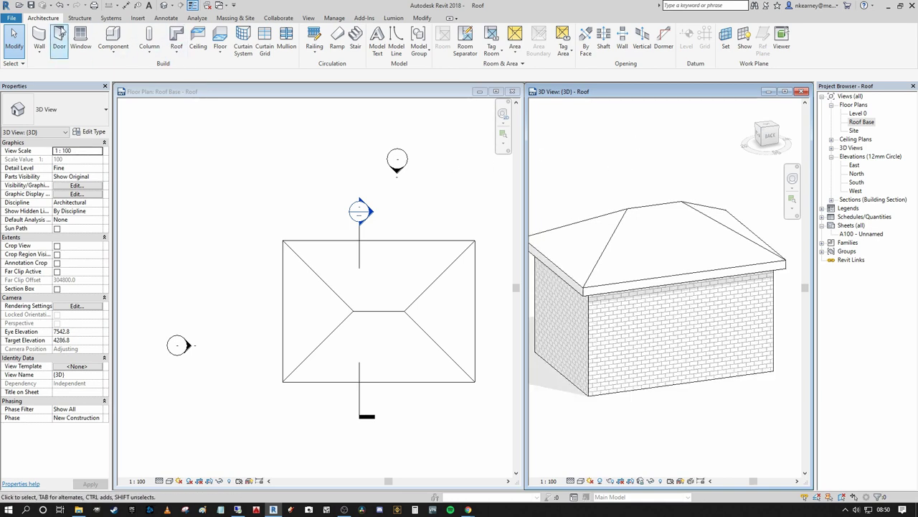
- Start a Roof by Extrusion on the long eave's fascia face as work plane, with reference level Roof Base and offset 0.0
{"action": "left_click", "coordinate": [177, 55]}
{"action": "left_click", "coordinate": [205, 88]}
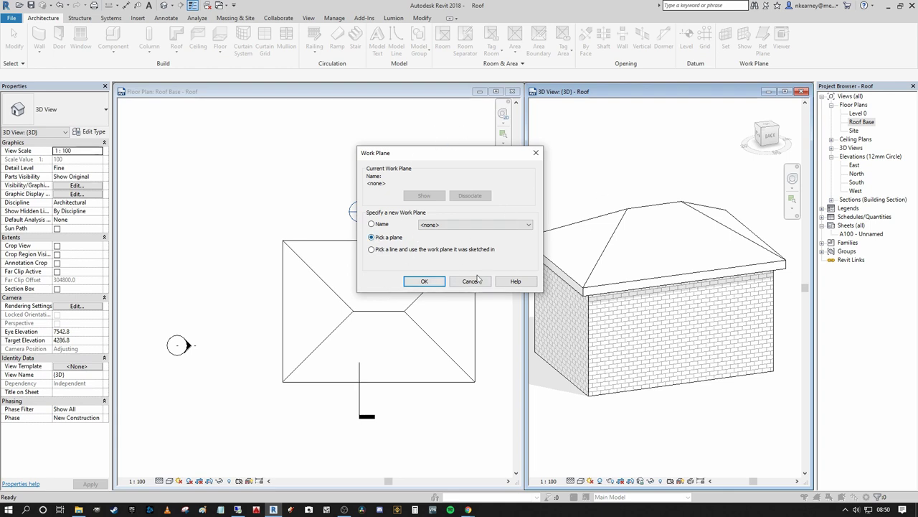
{"action": "left_click", "coordinate": [432, 281]}
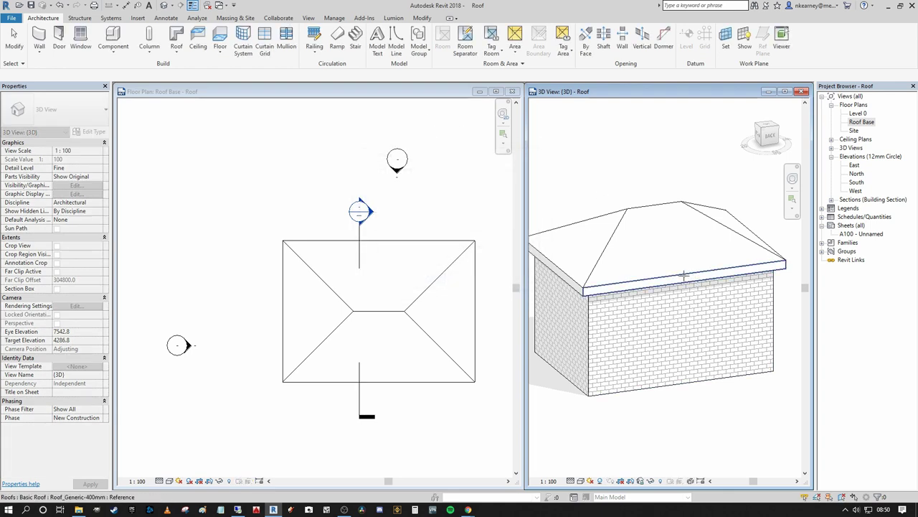
{"action": "left_click", "coordinate": [683, 275]}
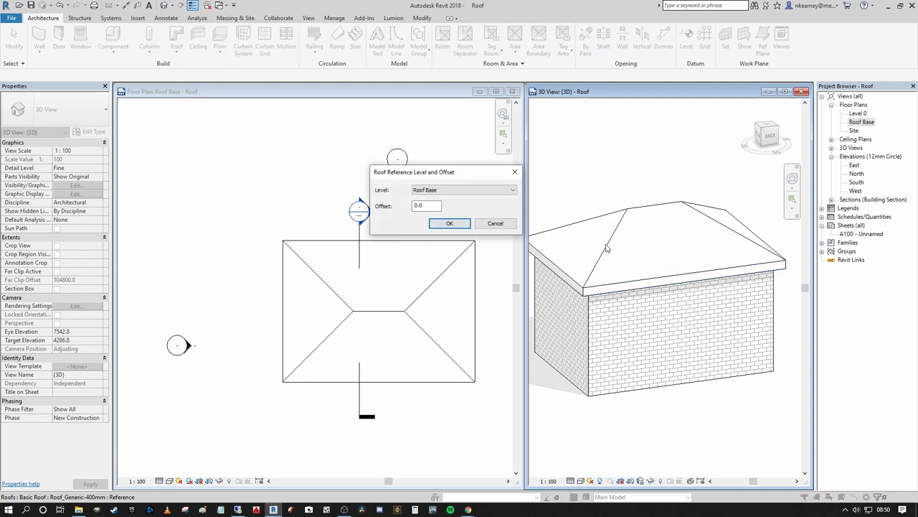
{"action": "left_click", "coordinate": [452, 224]}
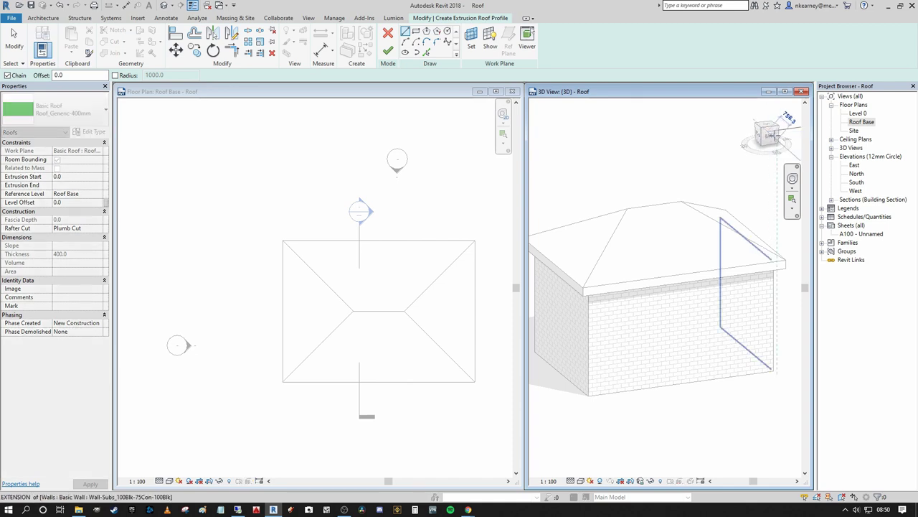
- Orient the 3D view to Back and sketch a vertical line about 1900 mm high from the middle of the eave
{"action": "left_click", "coordinate": [771, 137]}
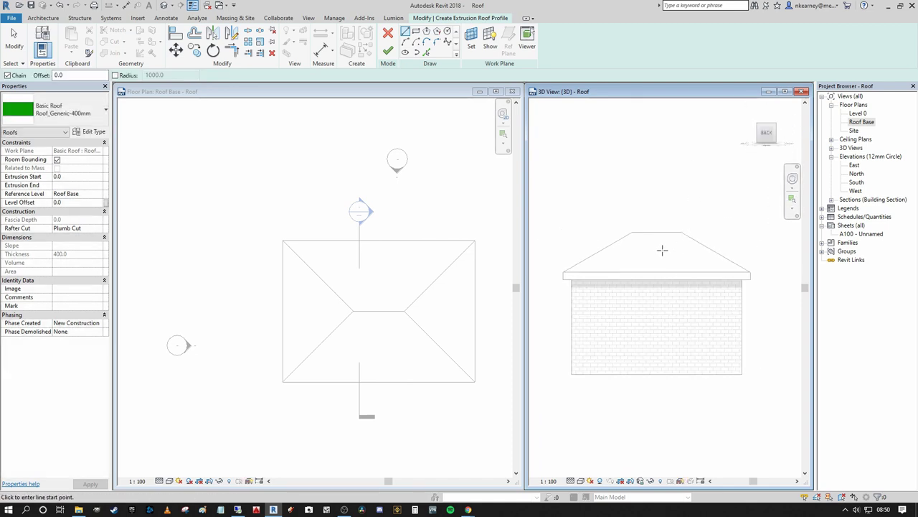
{"action": "left_click", "coordinate": [659, 274]}
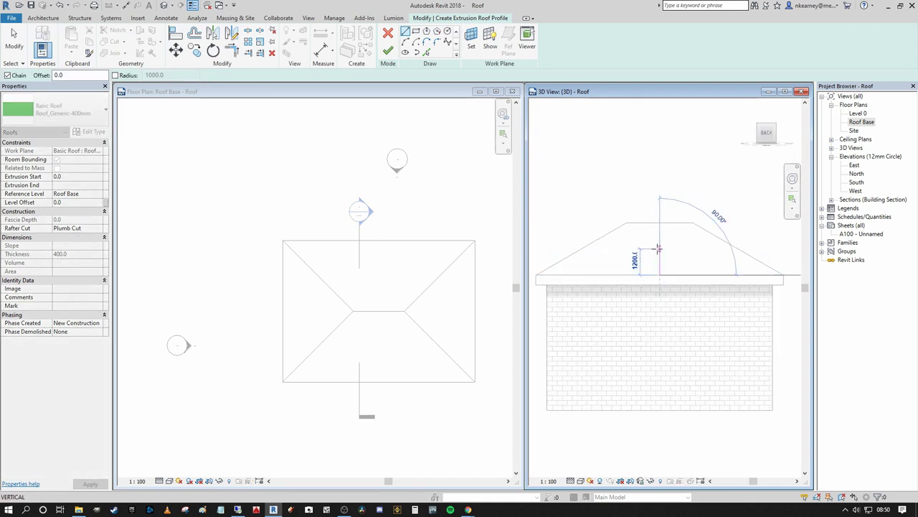
{"action": "scroll", "coordinate": [660, 247], "scroll_direction": "up", "scroll_amount": 3}
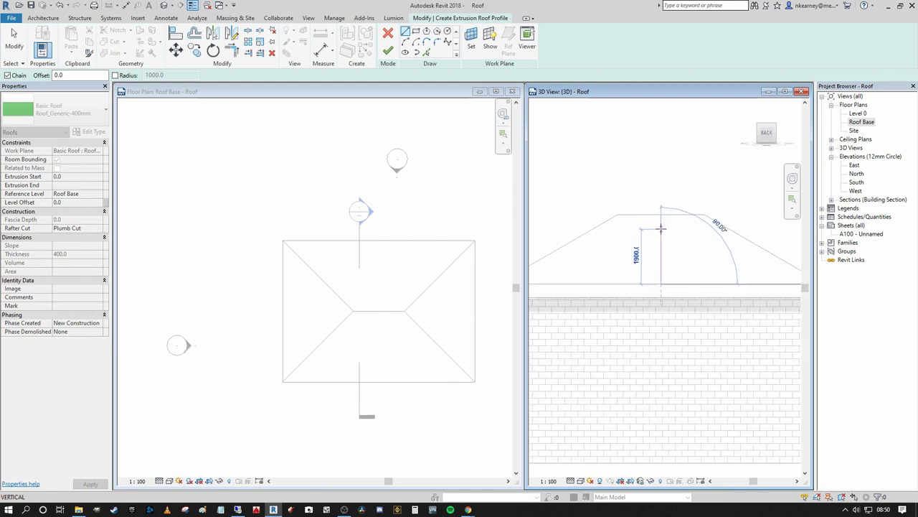
{"action": "left_click", "coordinate": [660, 230]}
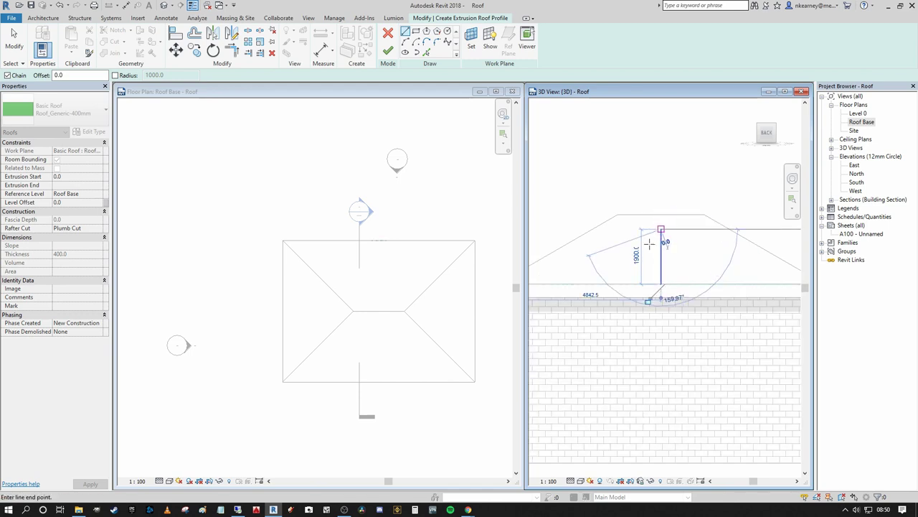
- Sketch a 2000 mm roof line sloping down from the vertical line's upper end at 67° to it, and mirror it about the vertical line
{"action": "left_click", "coordinate": [606, 251]}
{"action": "key", "text": "Escape"}
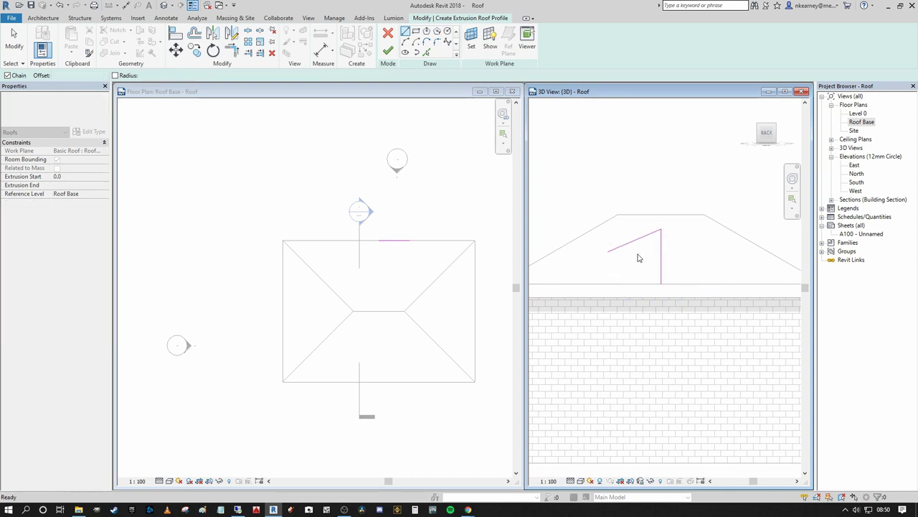
{"action": "key", "text": "Escape"}
{"action": "left_click", "coordinate": [644, 242]}
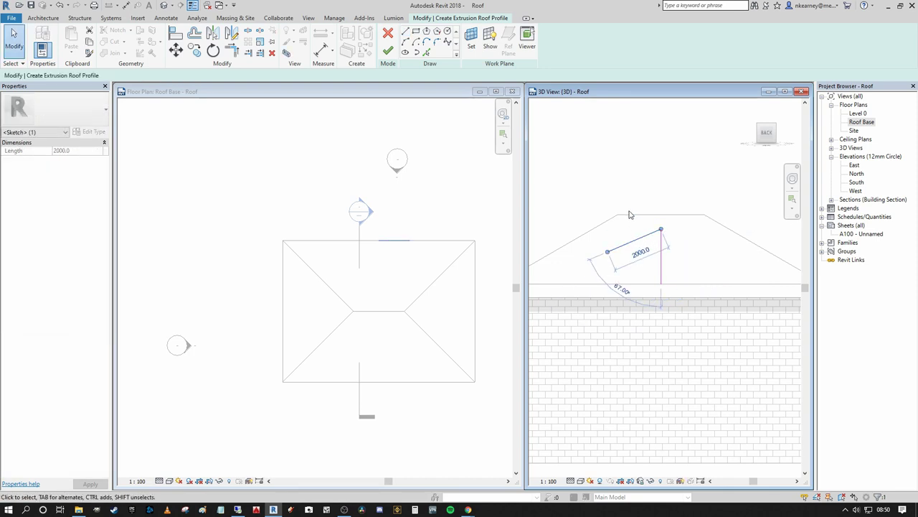
{"action": "key", "text": "m"}
{"action": "key", "text": "m"}
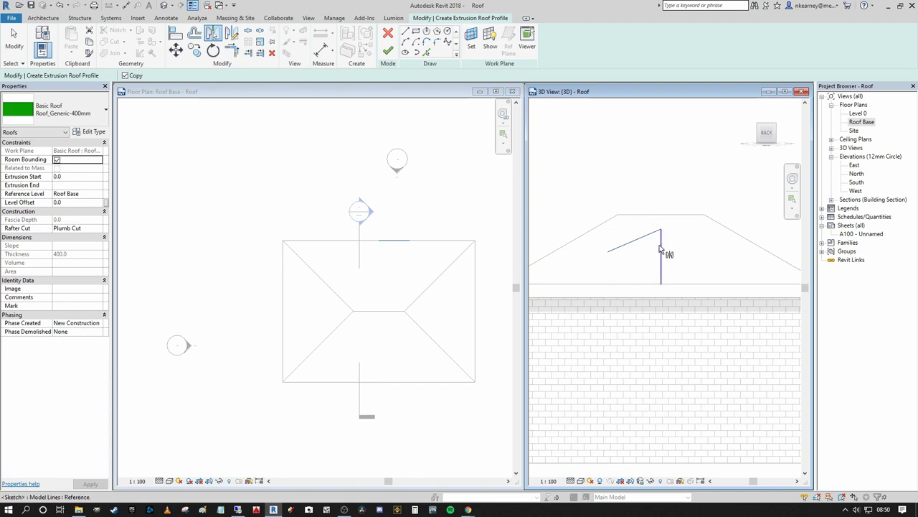
{"action": "left_click", "coordinate": [662, 249]}
{"action": "key", "text": "Escape"}
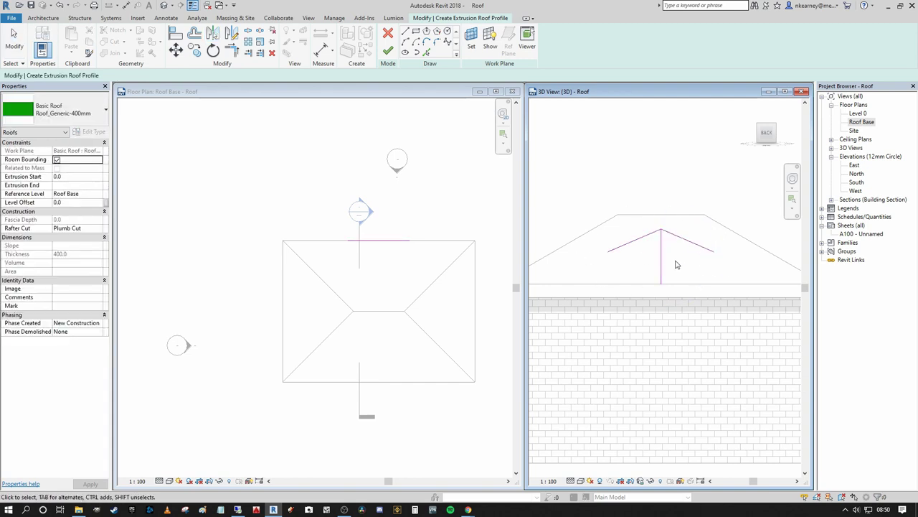
- Delete the vertical reference line and finish the gable-shaped extrusion roof profile
{"action": "left_click", "coordinate": [662, 260]}
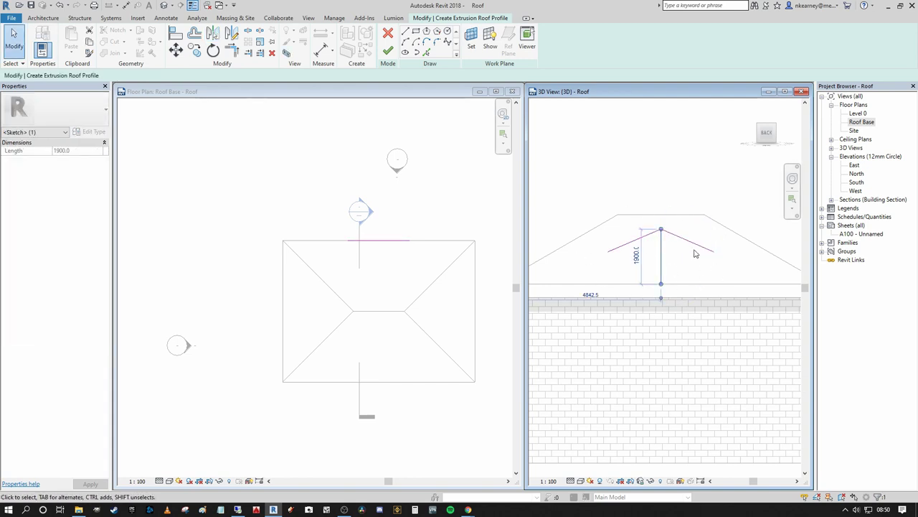
{"action": "key", "text": "Delete"}
{"action": "middle_click_drag", "start_coordinate": [657, 304], "coordinate": [684, 293]}
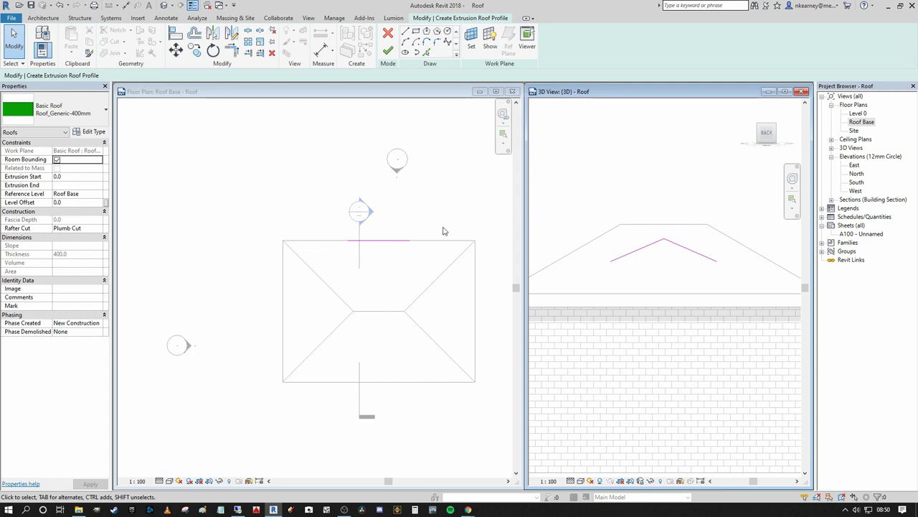
{"action": "left_click", "coordinate": [420, 192]}
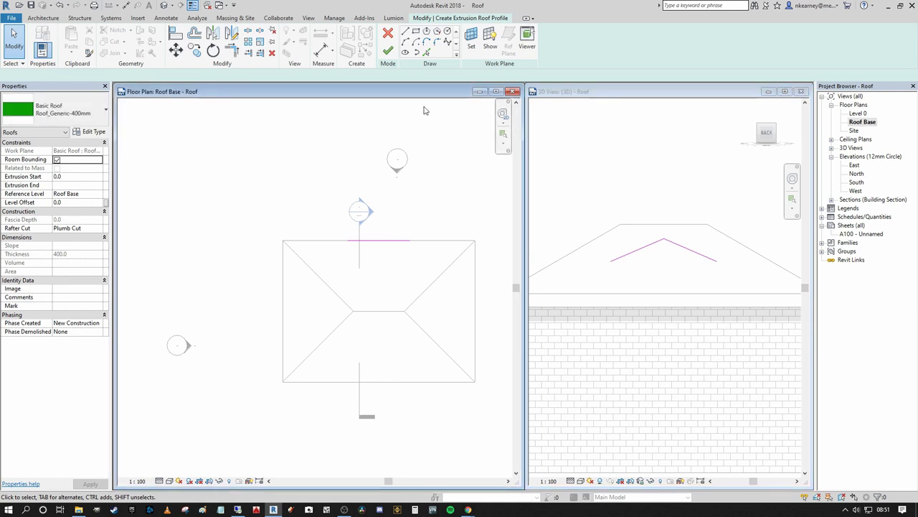
{"action": "left_click", "coordinate": [388, 51]}
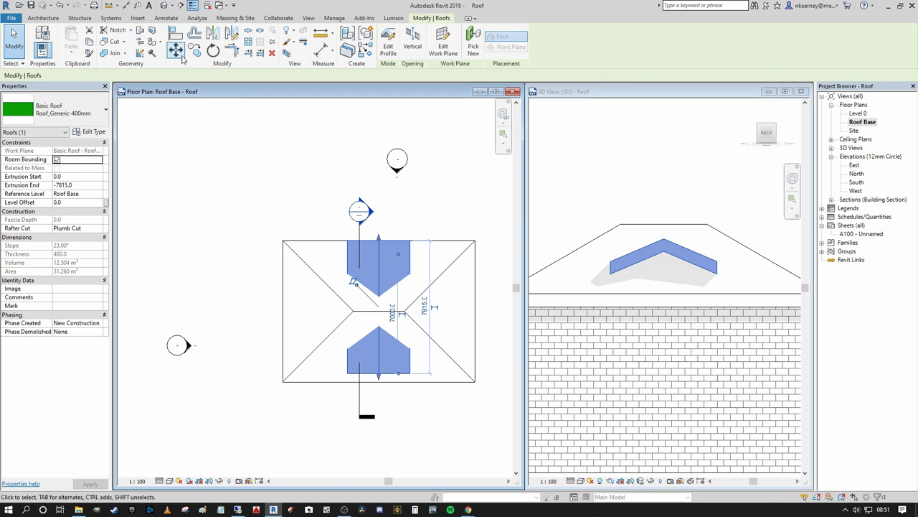
{"action": "key", "text": "m"}
{"action": "key", "text": "v"}
{"action": "left_click", "coordinate": [662, 241]}
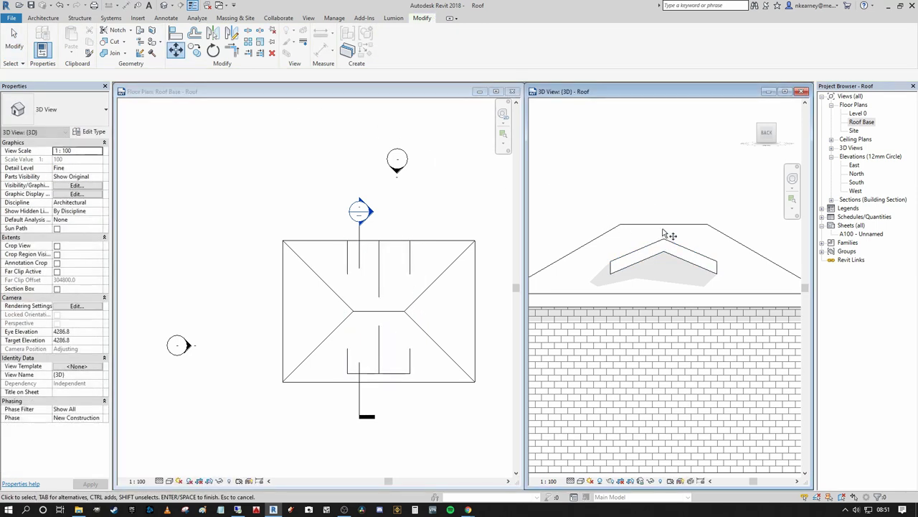
{"action": "key", "text": "Escape"}
- Set the extruded dormer roof's Level Offset to 300
{"action": "left_click", "coordinate": [661, 244]}
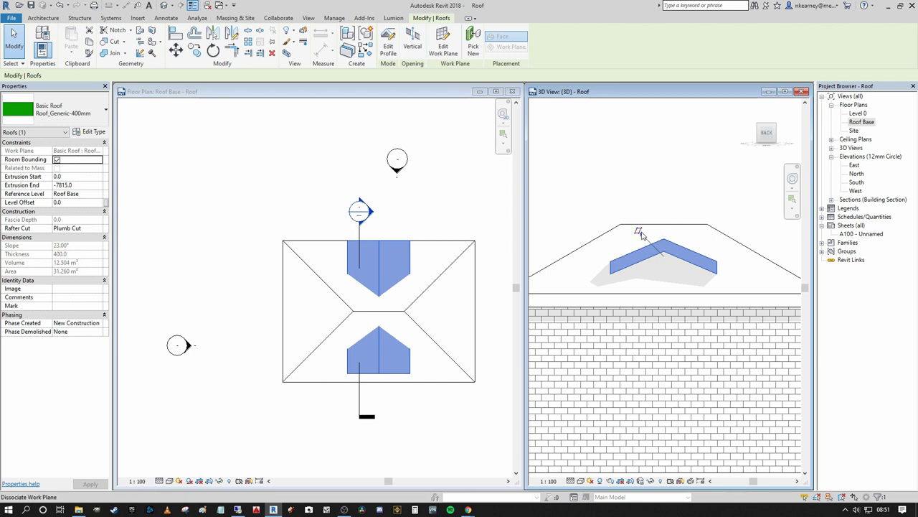
{"action": "left_click", "coordinate": [72, 202]}
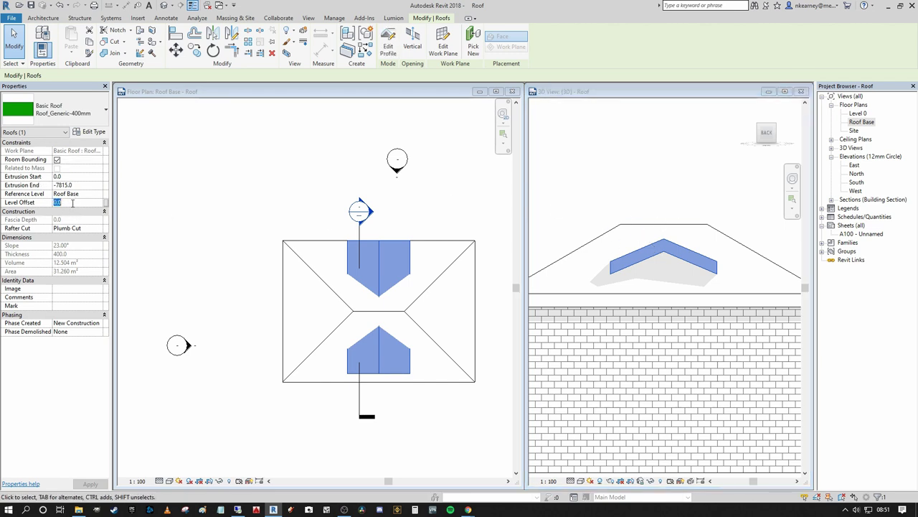
{"action": "type", "text": "300"}
{"action": "key", "text": "Return"}
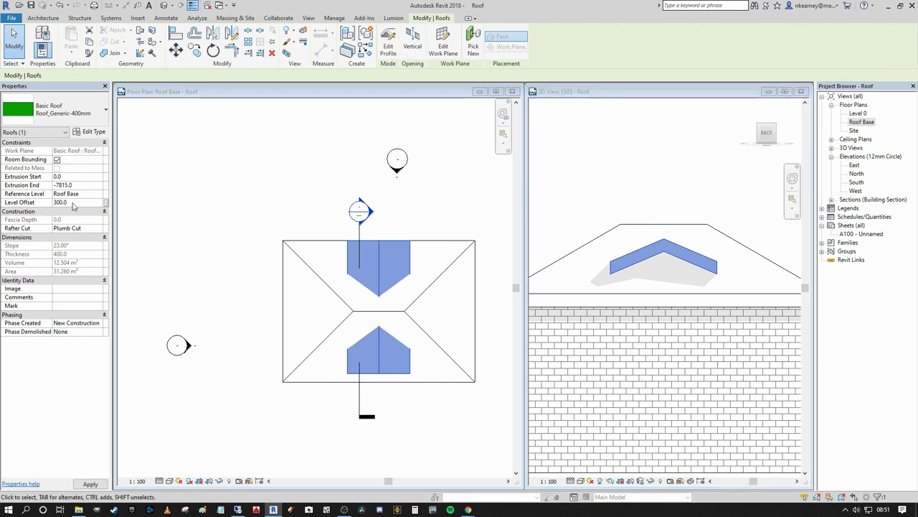
{"action": "left_click", "coordinate": [452, 185]}
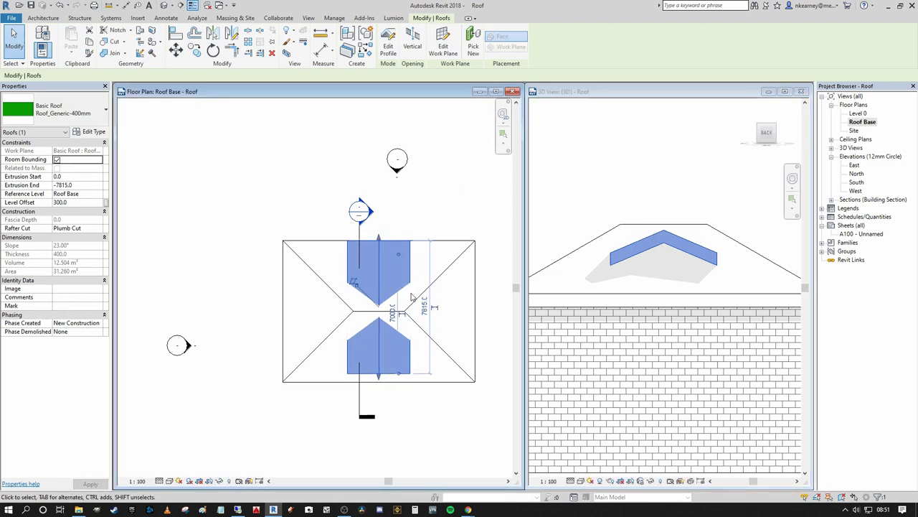
- Try an Extrusion Start of 200 for the dormer roof and settle on -200
{"action": "scroll", "coordinate": [414, 274], "scroll_direction": "down", "scroll_amount": 3}
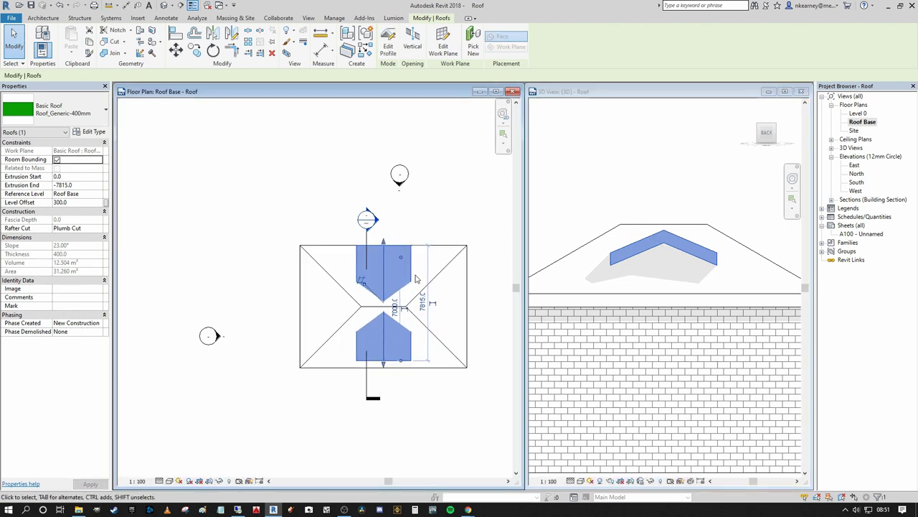
{"action": "left_click", "coordinate": [627, 165]}
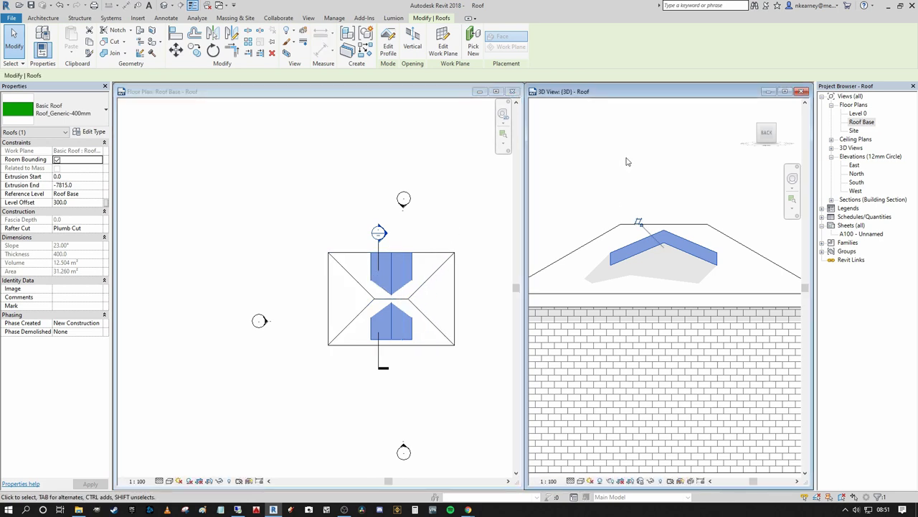
{"action": "middle_click_drag", "start_coordinate": [627, 160], "coordinate": [614, 232], "text": "shift"}
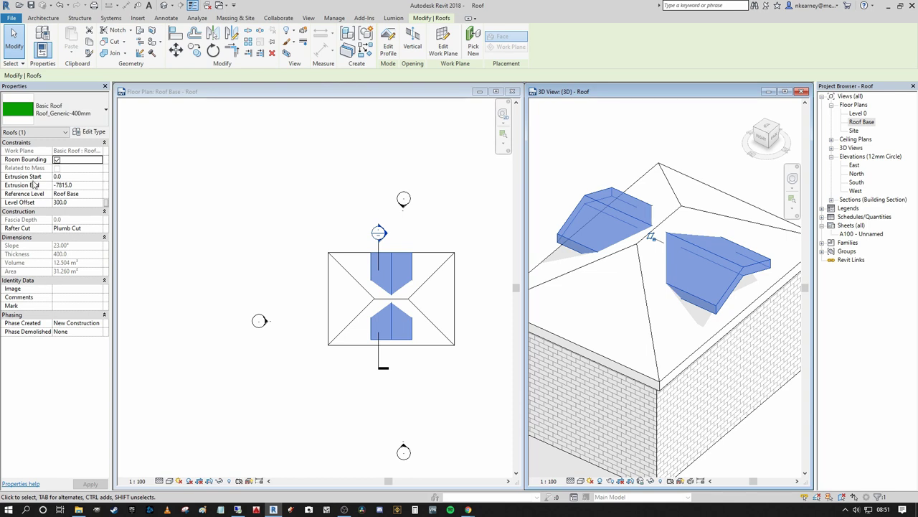
{"action": "left_click", "coordinate": [79, 177]}
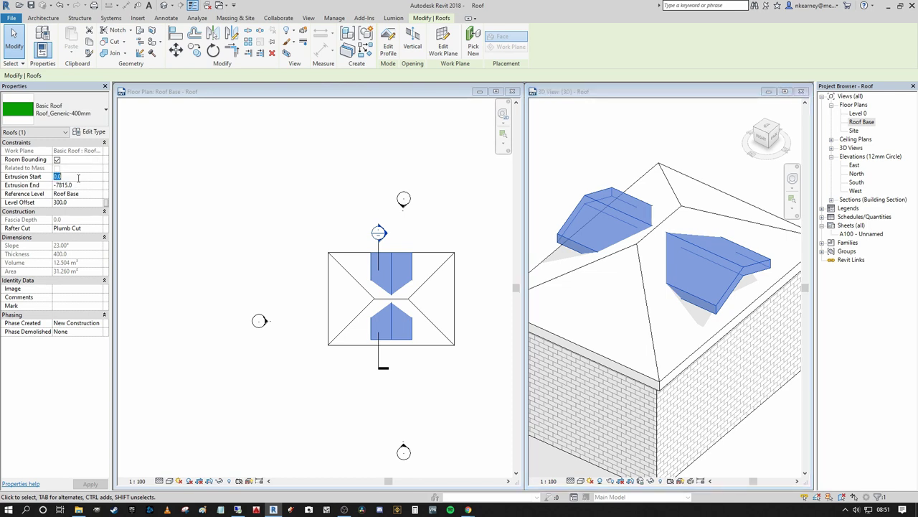
{"action": "type", "text": "200"}
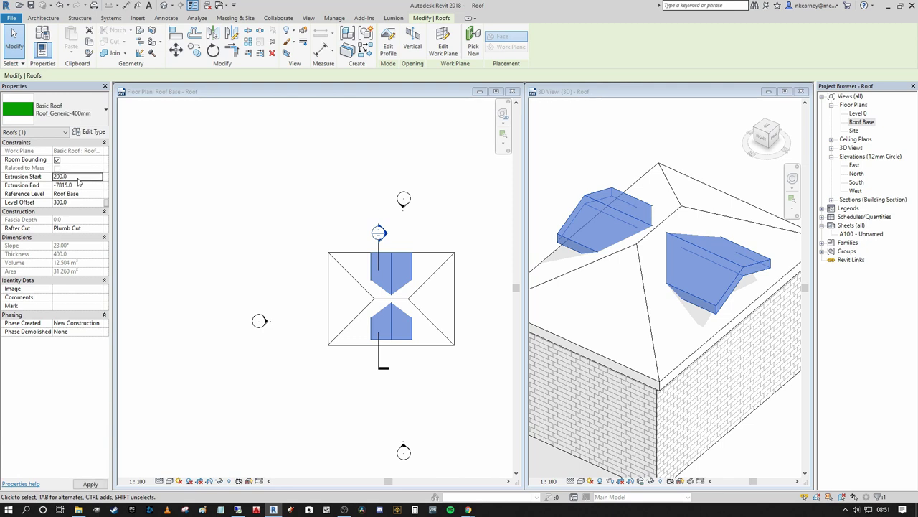
{"action": "left_click", "coordinate": [74, 177]}
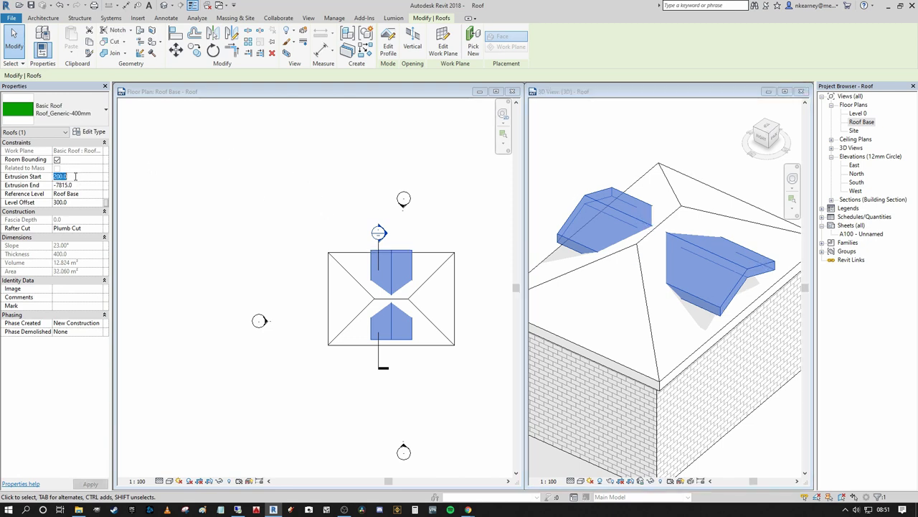
{"action": "type", "text": "-200"}
{"action": "key", "text": "Return"}
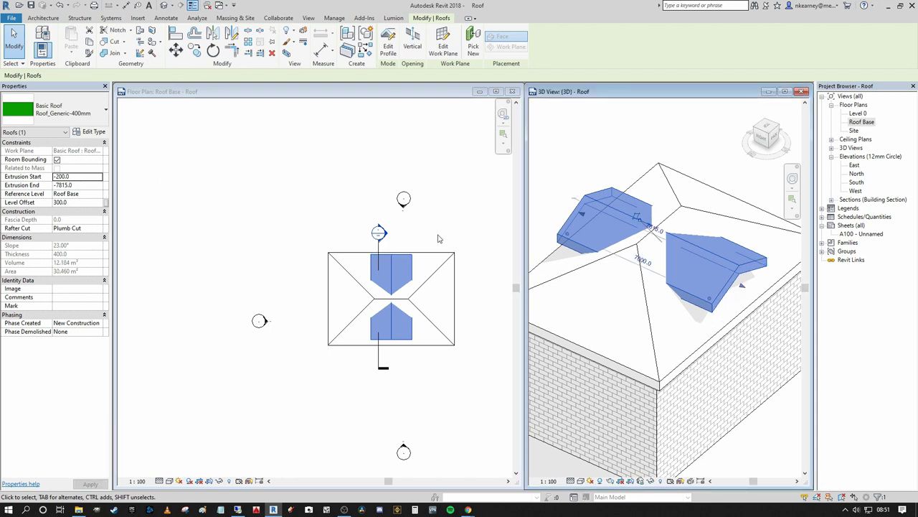
- Set the dormer roof's Extrusion End to -2000 and clear the selection
{"action": "left_click", "coordinate": [85, 185]}
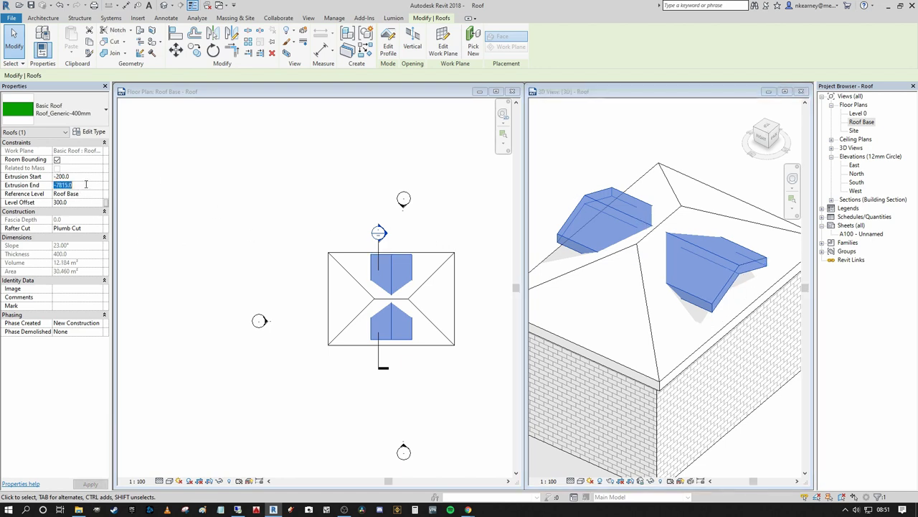
{"action": "type", "text": "-2000"}
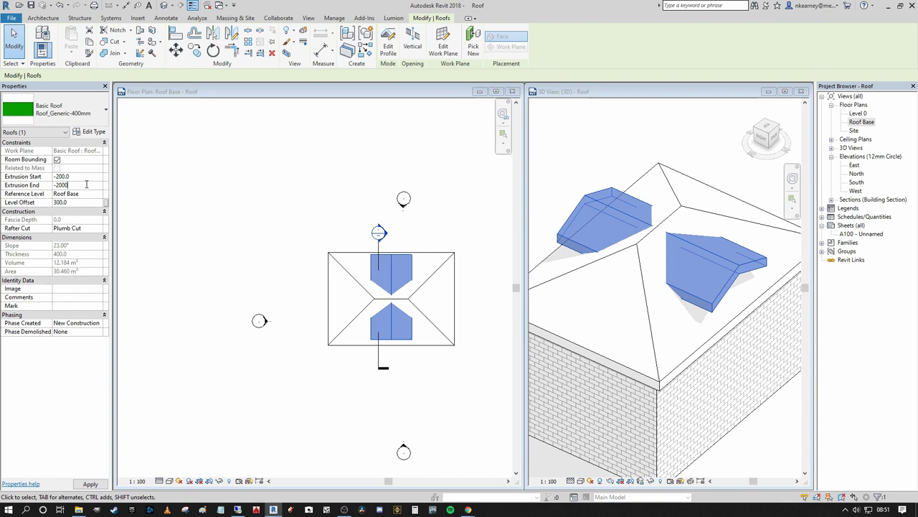
{"action": "key", "text": "Return"}
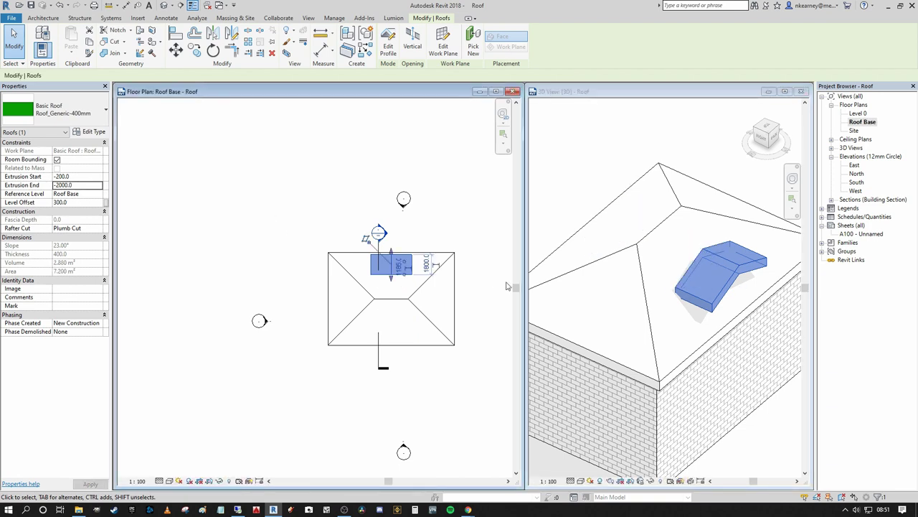
{"action": "left_click", "coordinate": [709, 301]}
{"action": "left_click", "coordinate": [569, 209]}
- Widen the 3D view window, tile the open views and show the whole building in the 3D view
{"action": "scroll", "coordinate": [570, 209], "scroll_direction": "down", "scroll_amount": 1}
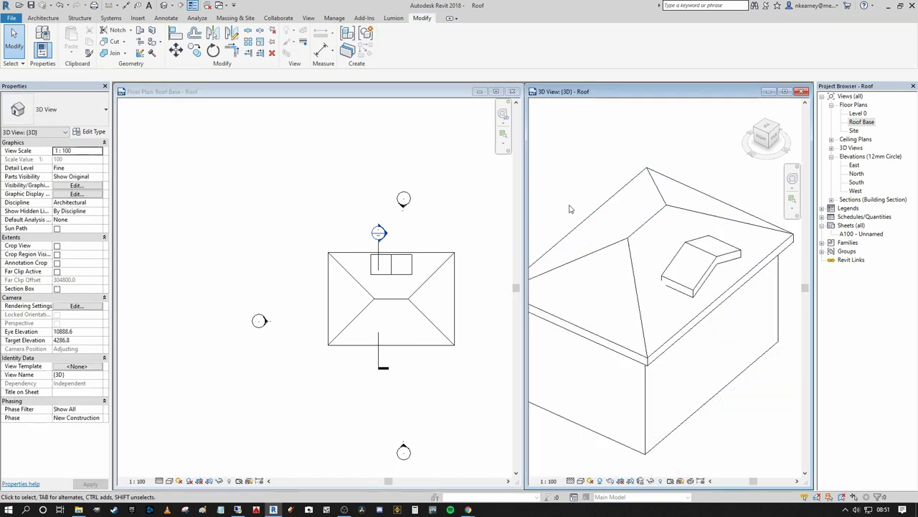
{"action": "middle_click_drag", "start_coordinate": [674, 242], "coordinate": [542, 212]}
{"action": "left_click_drag", "start_coordinate": [523, 209], "coordinate": [465, 209]}
{"action": "key", "text": "w"}
{"action": "key", "text": "t"}
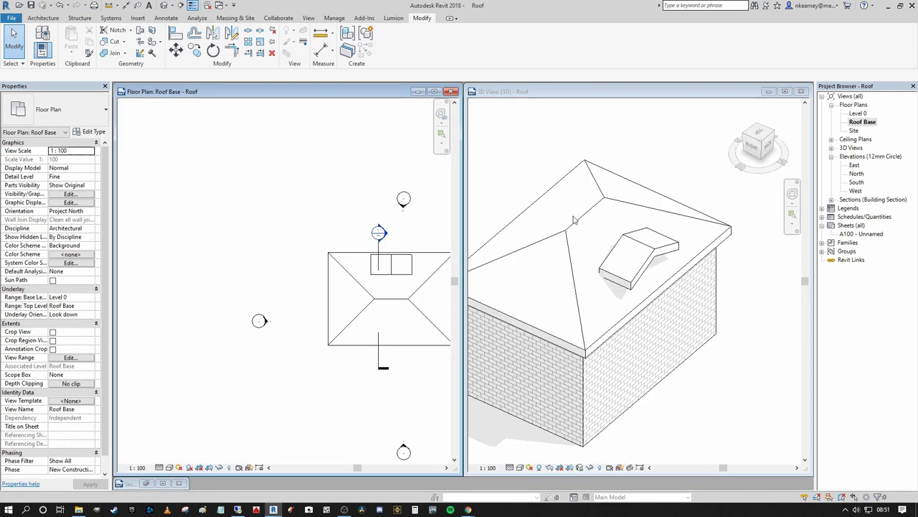
{"action": "scroll", "coordinate": [612, 284], "scroll_direction": "down", "scroll_amount": 1}
{"action": "mouse_move", "coordinate": [668, 320]}
{"action": "middle_mouse_down", "text": "shift"}
{"action": "mouse_move", "coordinate": [737, 288]}
{"action": "mouse_move", "coordinate": [717, 273]}
{"action": "mouse_move", "coordinate": [732, 248]}
{"action": "mouse_move", "coordinate": [610, 256]}
{"action": "middle_mouse_up", "text": "shift"}
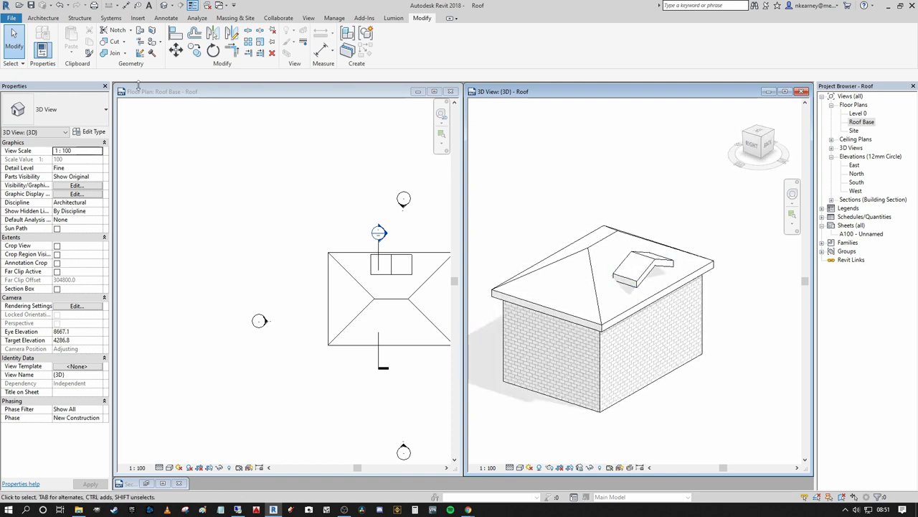
- Extend the dormer roof's rear edge to the hip roof's long sloping face with Join/Unjoin Roof
{"action": "left_click", "coordinate": [40, 20]}
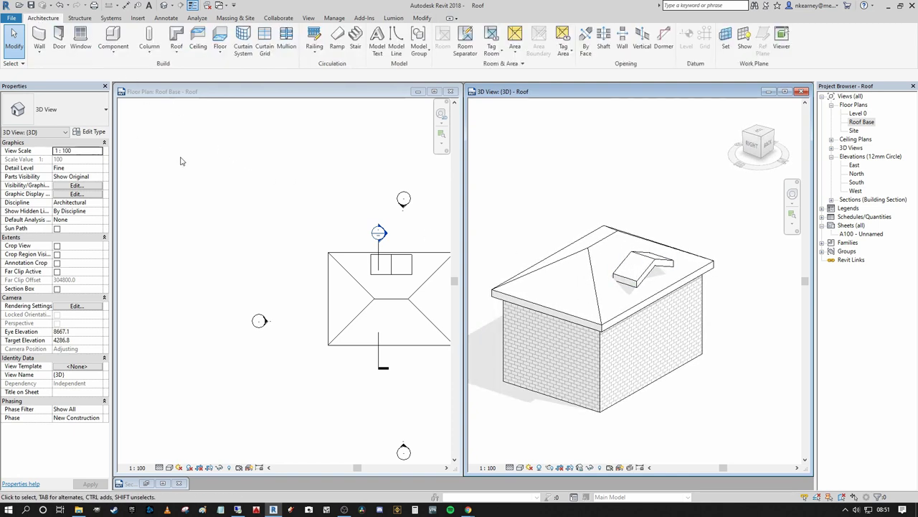
{"action": "left_click", "coordinate": [422, 18]}
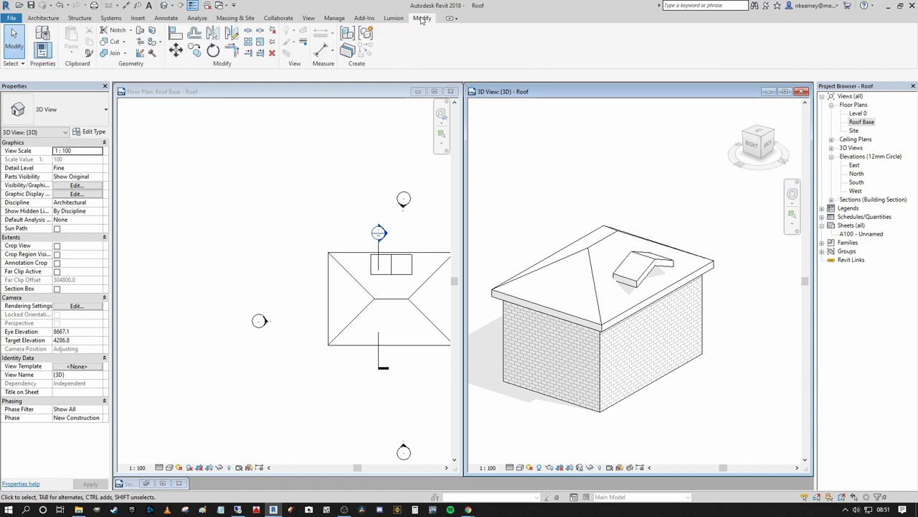
{"action": "left_click", "coordinate": [332, 123]}
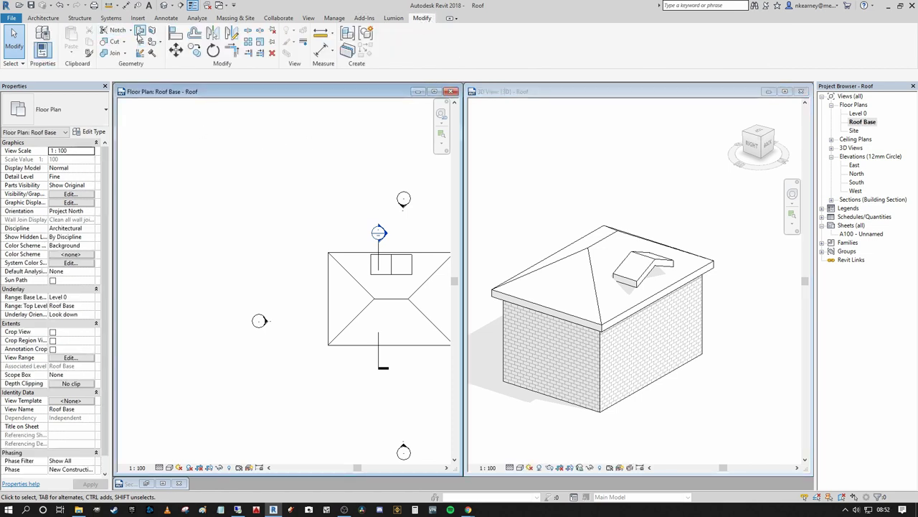
{"action": "left_click", "coordinate": [139, 33]}
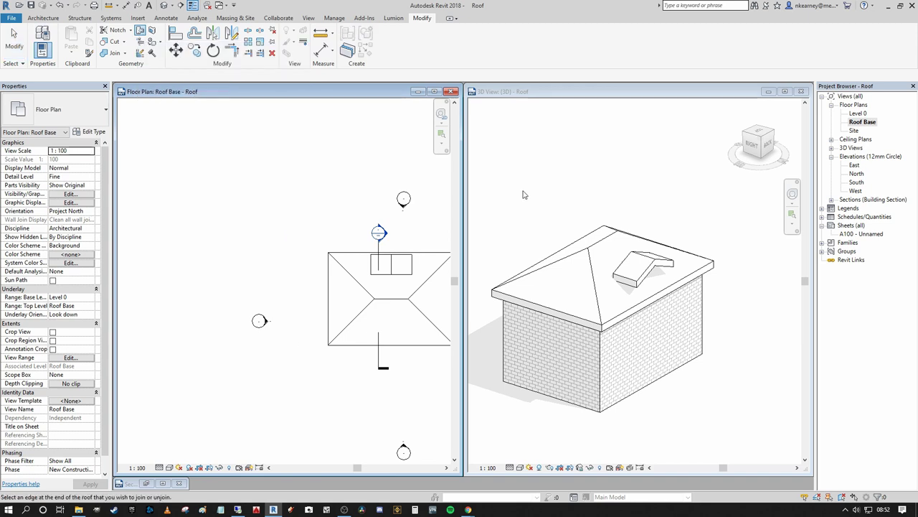
{"action": "scroll", "coordinate": [635, 266], "scroll_direction": "up", "scroll_amount": 3}
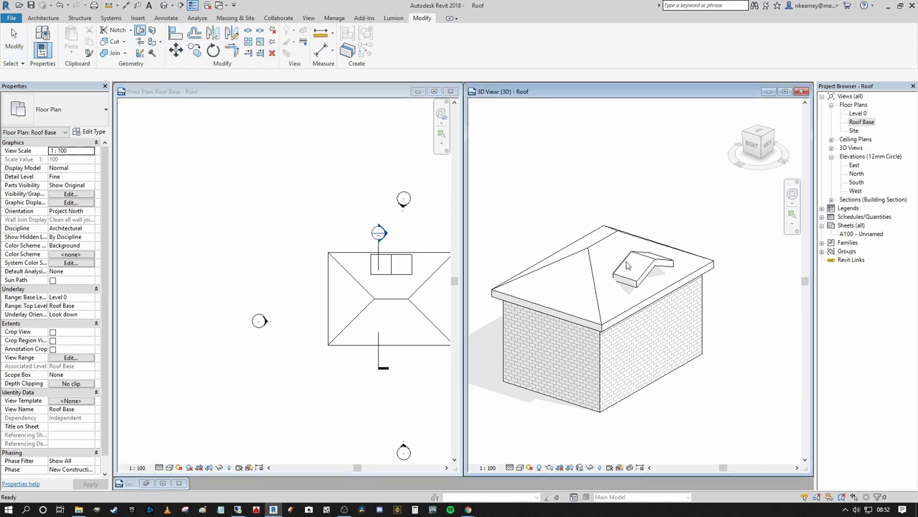
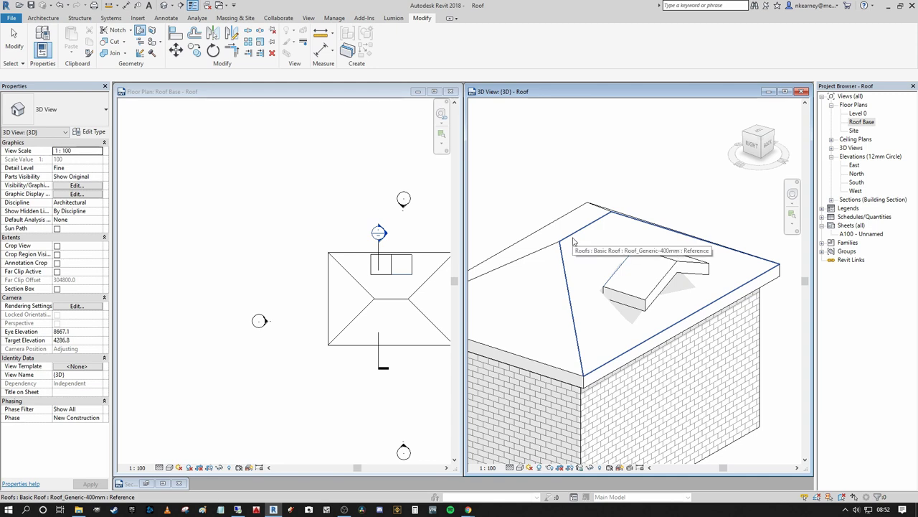
{"action": "left_click", "coordinate": [573, 241]}
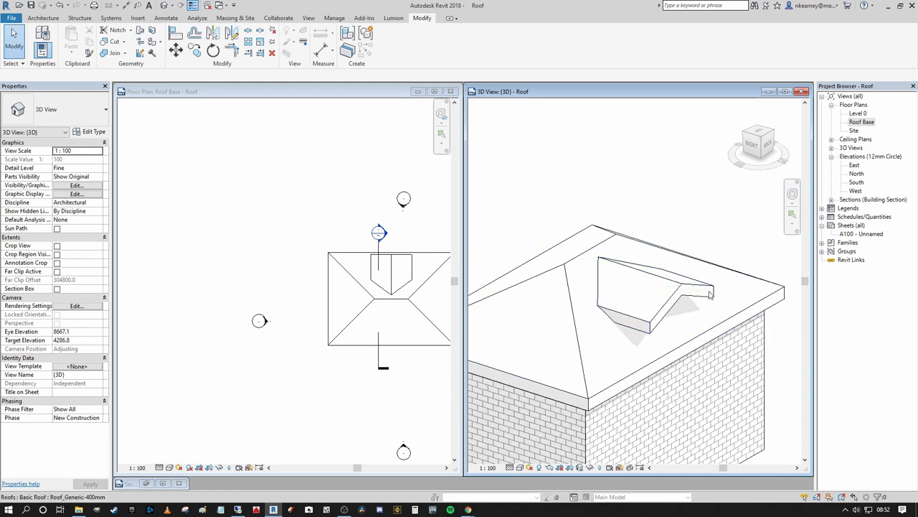
- Examine the joined dormer roof from the back and top in 3D and close up in the Roof Base plan
{"action": "mouse_move", "coordinate": [632, 287]}
{"action": "middle_mouse_down", "text": "shift"}
{"action": "mouse_move", "coordinate": [600, 276]}
{"action": "mouse_move", "coordinate": [678, 318]}
{"action": "mouse_move", "coordinate": [599, 292]}
{"action": "mouse_move", "coordinate": [750, 260]}
{"action": "mouse_move", "coordinate": [767, 271]}
{"action": "mouse_move", "coordinate": [626, 293]}
{"action": "mouse_move", "coordinate": [596, 313]}
{"action": "mouse_move", "coordinate": [648, 292]}
{"action": "mouse_move", "coordinate": [655, 313]}
{"action": "middle_mouse_up", "text": "shift"}
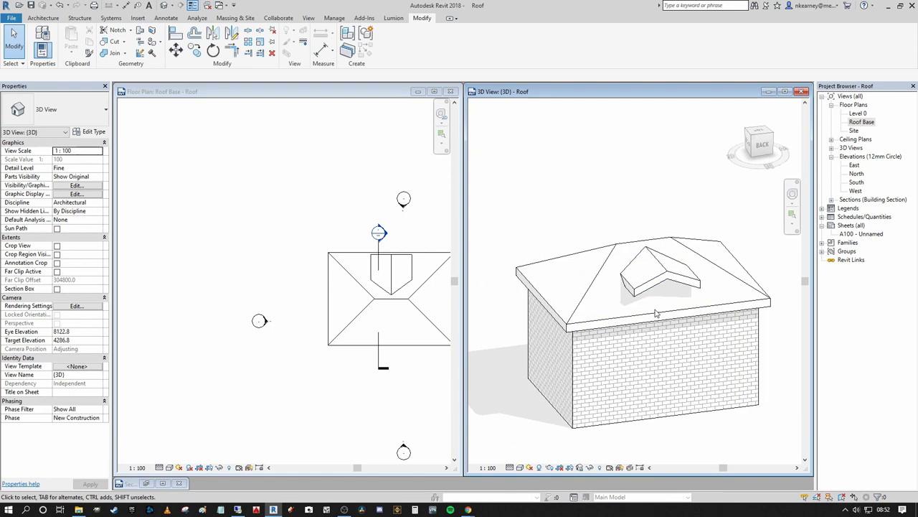
{"action": "left_click", "coordinate": [764, 133]}
{"action": "scroll", "coordinate": [295, 262], "scroll_direction": "up", "scroll_amount": 5}
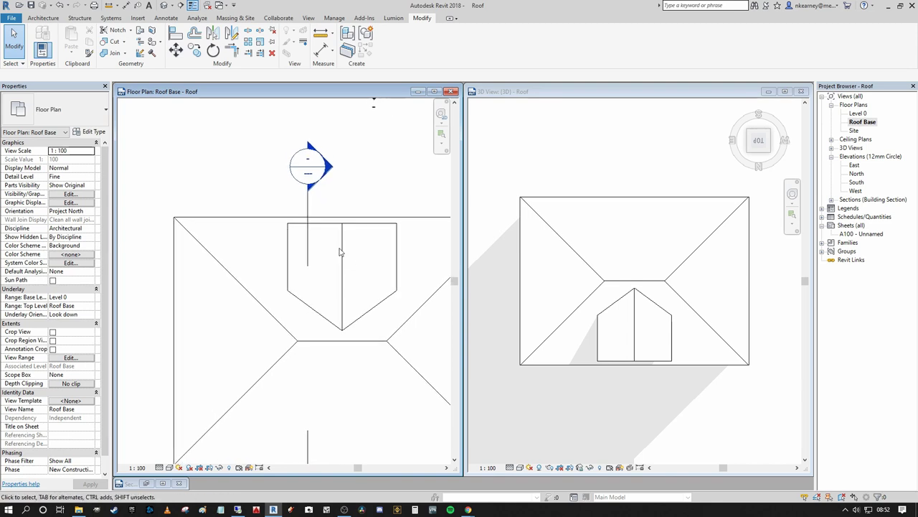
- Start a new wall using the type Wall-Ext_50Cdg-100Ins-200Cdg
{"action": "left_click", "coordinate": [35, 17]}
{"action": "left_click", "coordinate": [35, 42]}
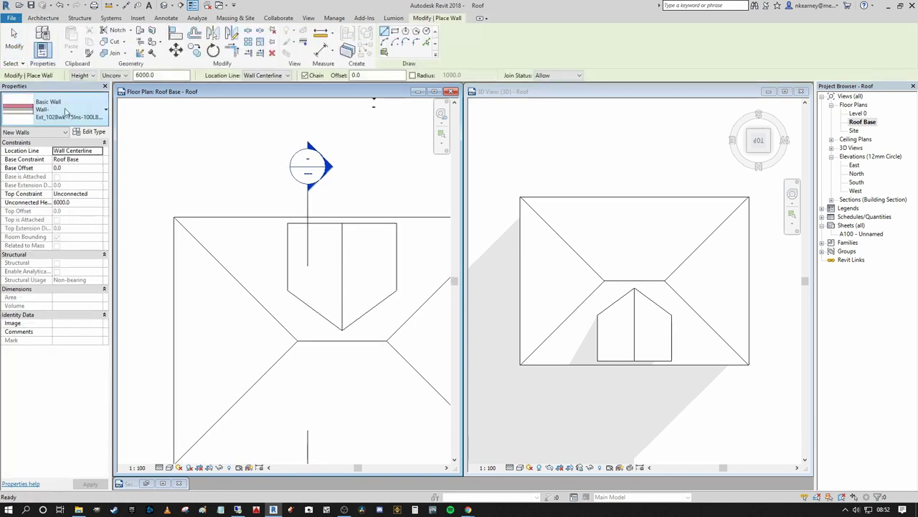
{"action": "left_click", "coordinate": [76, 115]}
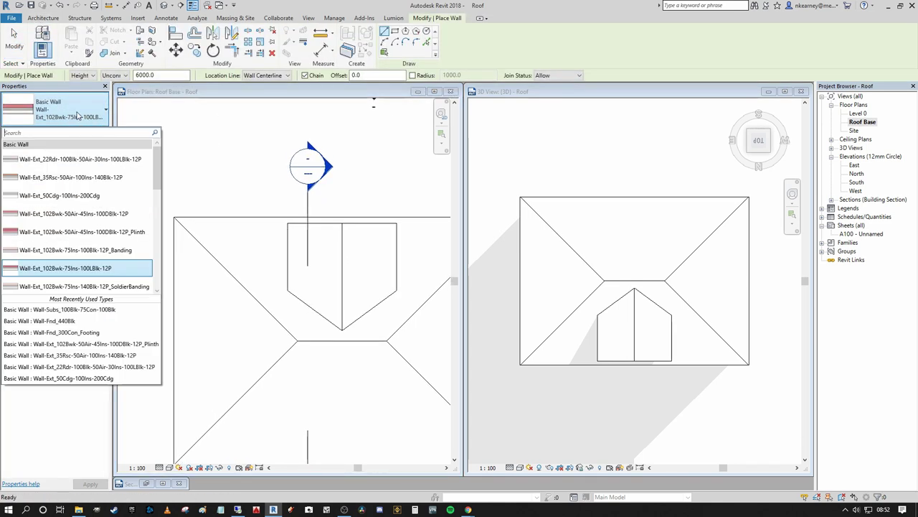
{"action": "left_click", "coordinate": [70, 196]}
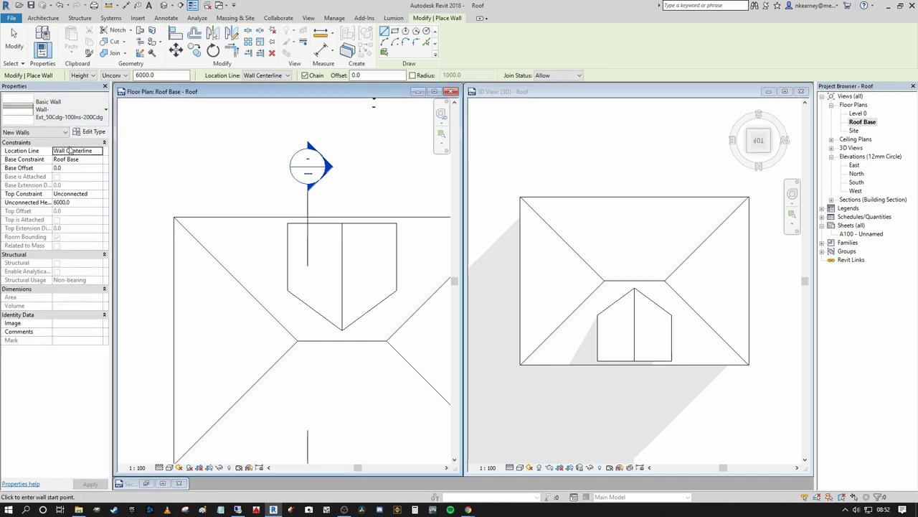
- Set the new wall's location line to Finish Face: Exterior and its unconnected height to 3000
{"action": "left_click", "coordinate": [93, 153]}
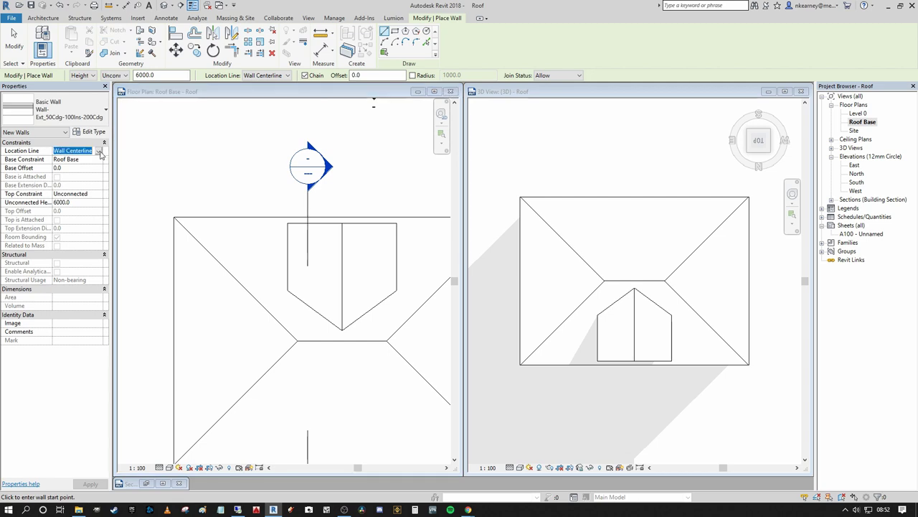
{"action": "left_click", "coordinate": [98, 151]}
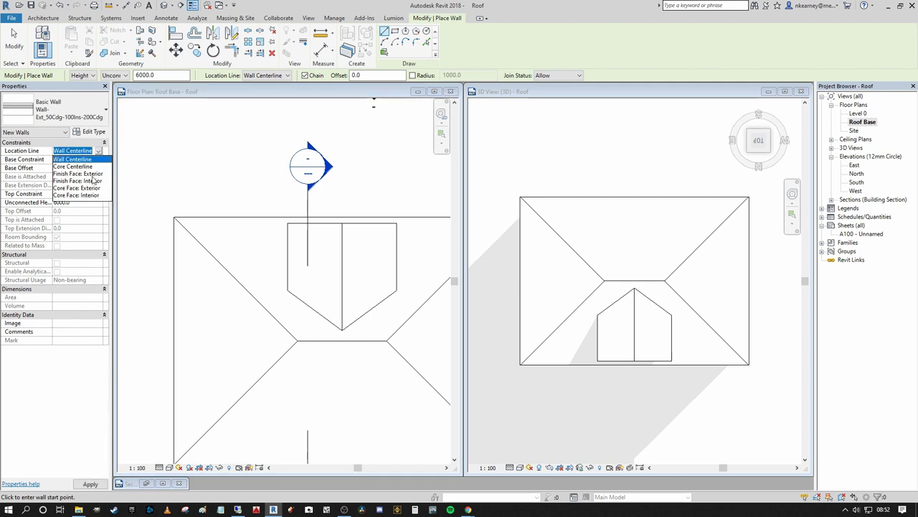
{"action": "left_click", "coordinate": [86, 174]}
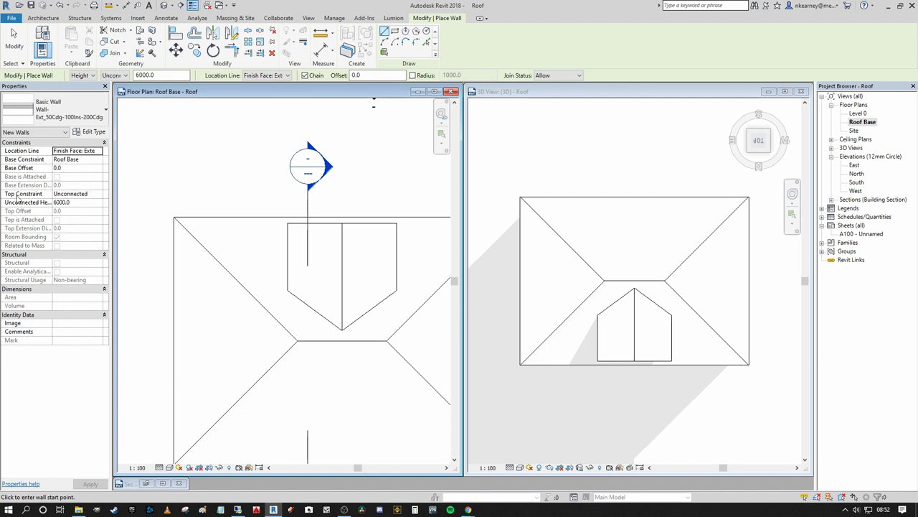
{"action": "left_click", "coordinate": [100, 202]}
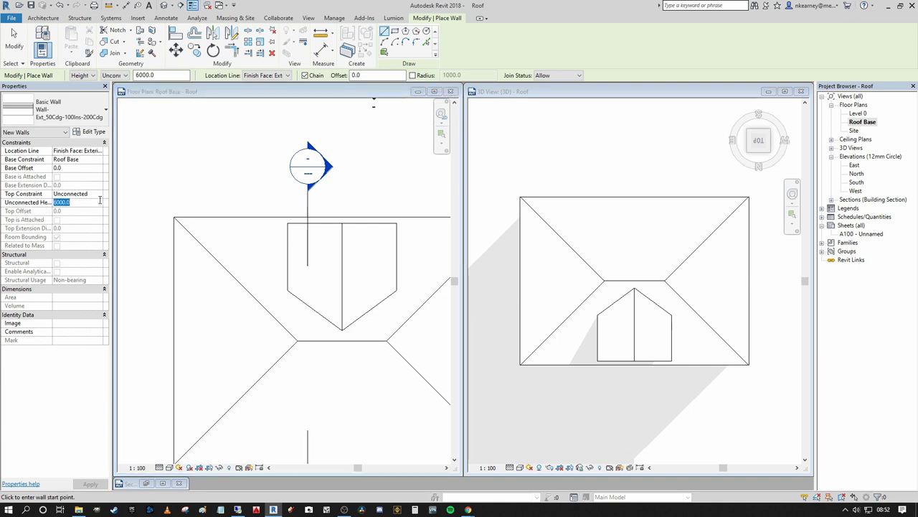
{"action": "type", "text": "3000"}
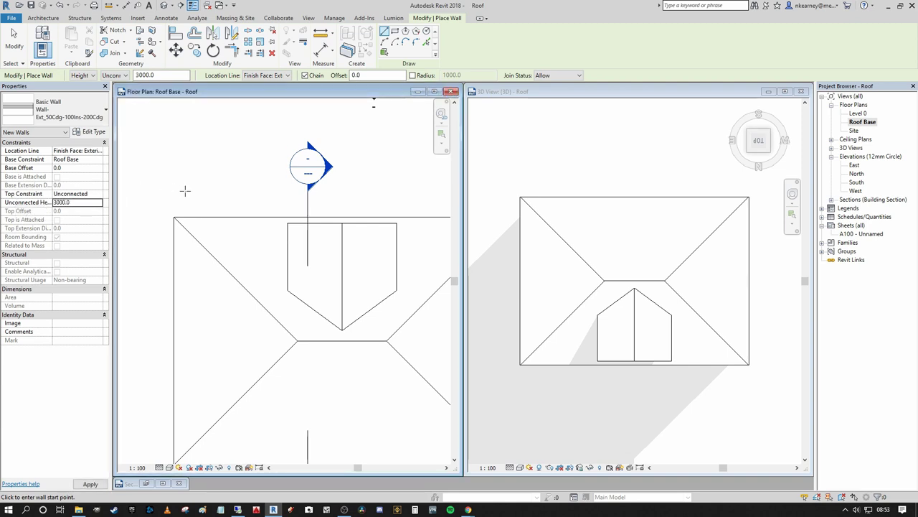
{"action": "scroll", "coordinate": [290, 236], "scroll_direction": "up", "scroll_amount": 2}
{"action": "left_click", "coordinate": [285, 210]}
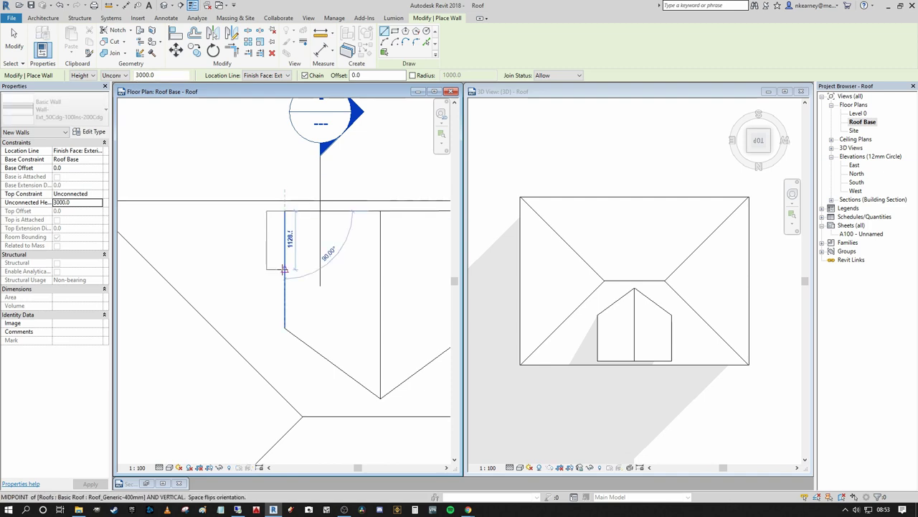
{"action": "scroll", "coordinate": [284, 273], "scroll_direction": "down", "scroll_amount": 2}
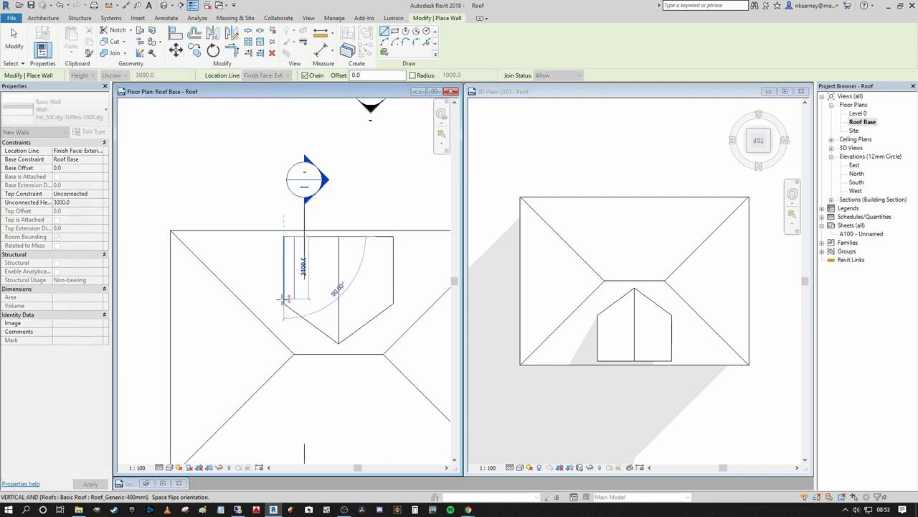
{"action": "left_click", "coordinate": [283, 303]}
{"action": "key", "text": "Escape"}
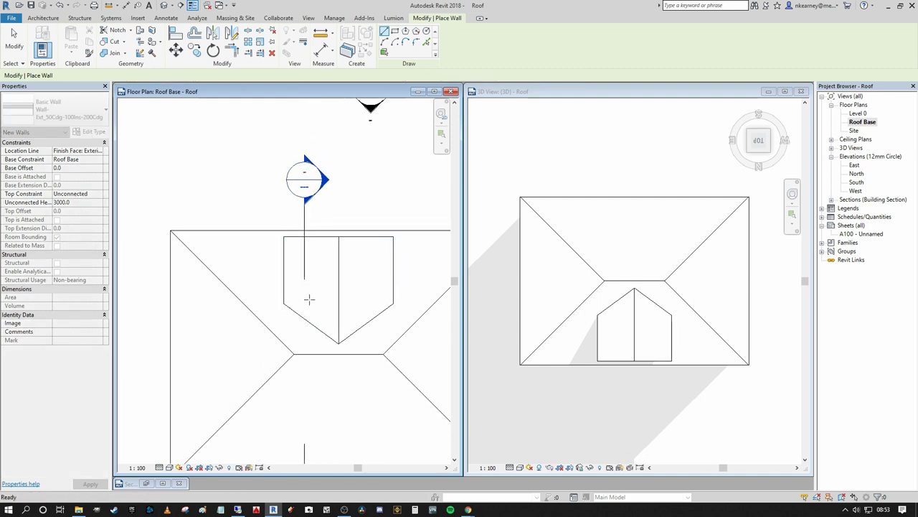
{"action": "left_click", "coordinate": [394, 303]}
{"action": "key", "text": "space"}
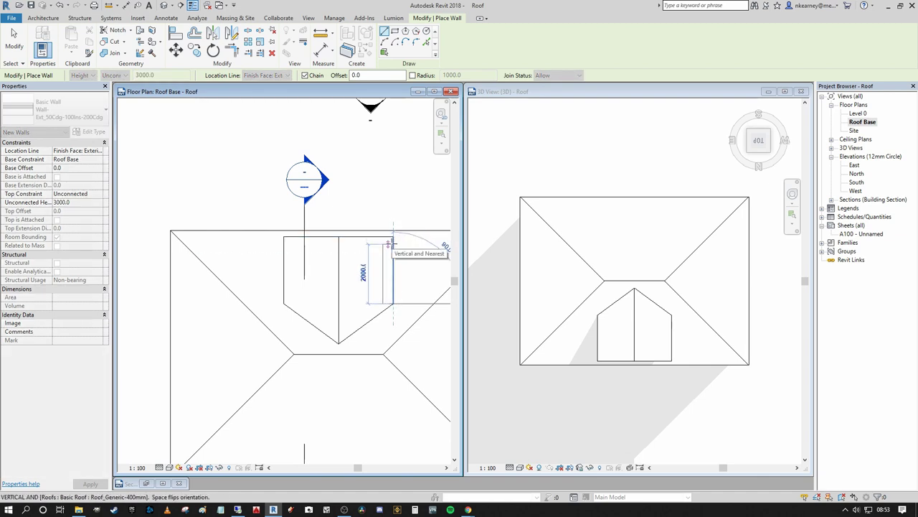
{"action": "left_click", "coordinate": [392, 237]}
{"action": "key", "text": "Escape"}
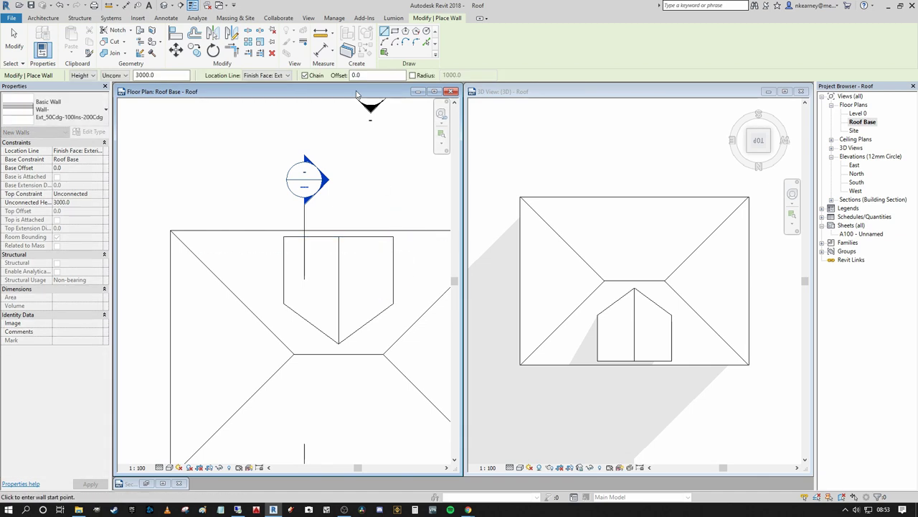
{"action": "left_click", "coordinate": [371, 75]}
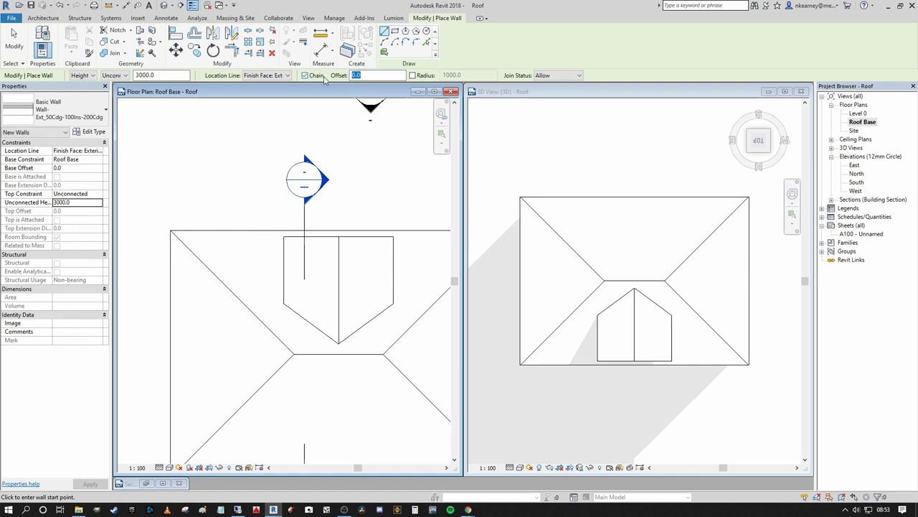
{"action": "key", "text": "Return"}
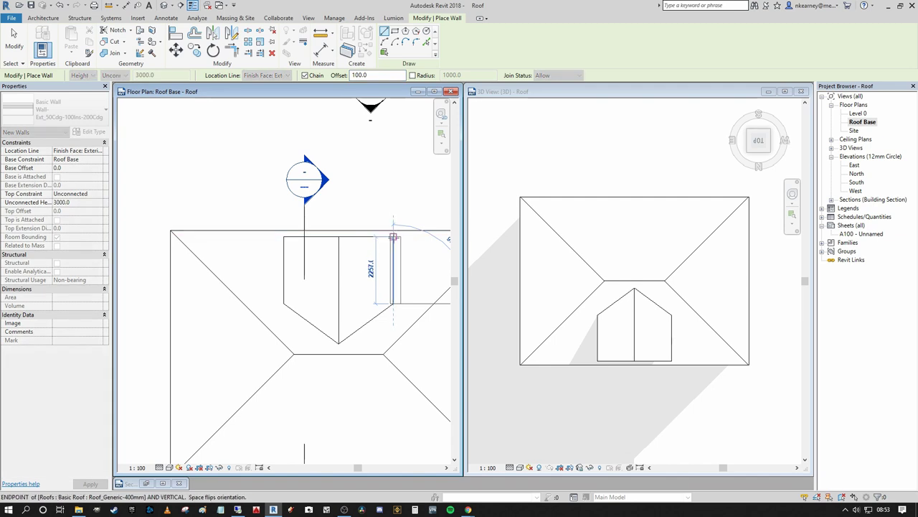
{"action": "left_click", "coordinate": [393, 237]}
{"action": "key", "text": "Escape"}
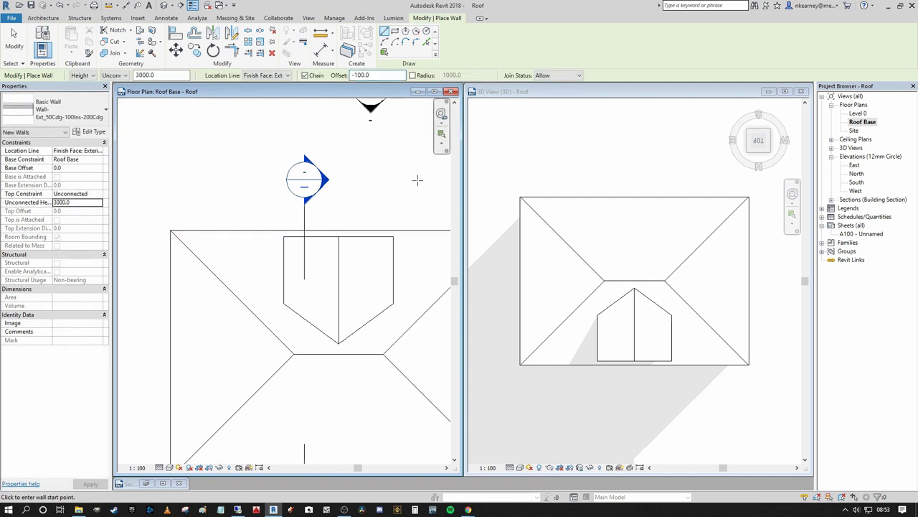
- Draw three chained walls at an offset of -100 along the dormer roof's two sides and front edge in the Roof Base plan
{"action": "left_click", "coordinate": [394, 303]}
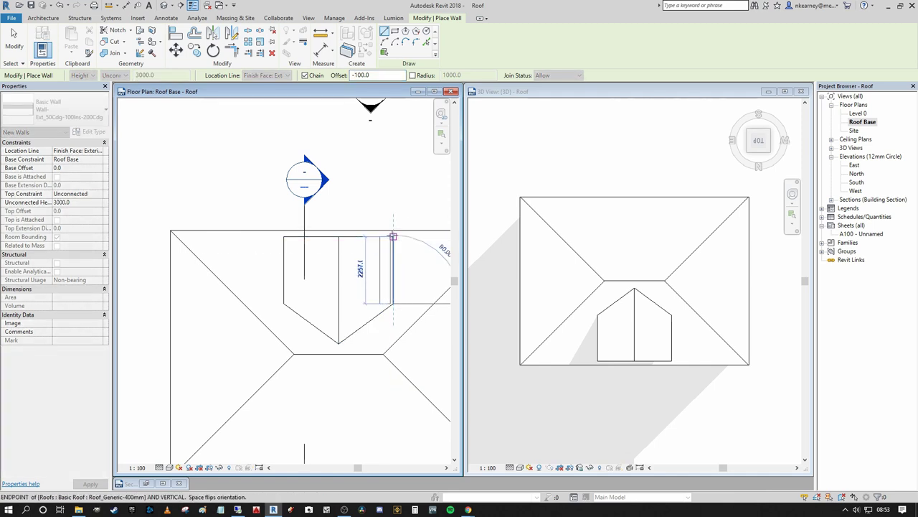
{"action": "left_click", "coordinate": [393, 237]}
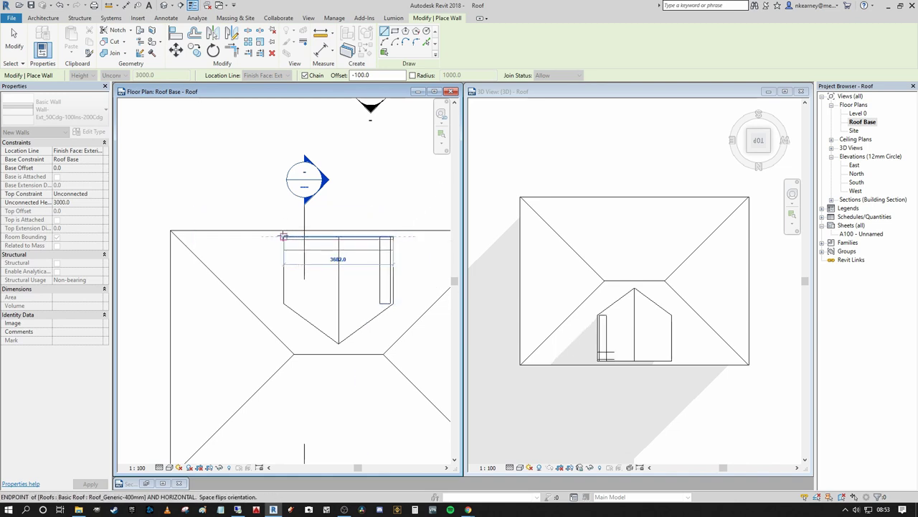
{"action": "left_click", "coordinate": [284, 236]}
{"action": "left_click", "coordinate": [284, 303]}
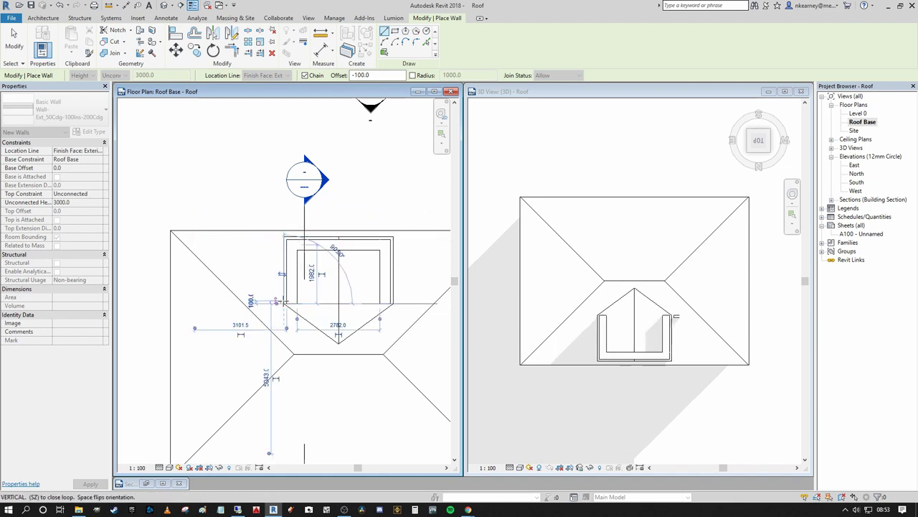
{"action": "key", "text": "Escape"}
{"action": "scroll", "coordinate": [412, 293], "scroll_direction": "down", "scroll_amount": 1}
{"action": "key", "text": "Escape"}
{"action": "middle_click_drag", "start_coordinate": [413, 293], "coordinate": [385, 292]}
{"action": "scroll", "coordinate": [386, 292], "scroll_direction": "up", "scroll_amount": 3}
{"action": "scroll", "coordinate": [387, 287], "scroll_direction": "down", "scroll_amount": 2}
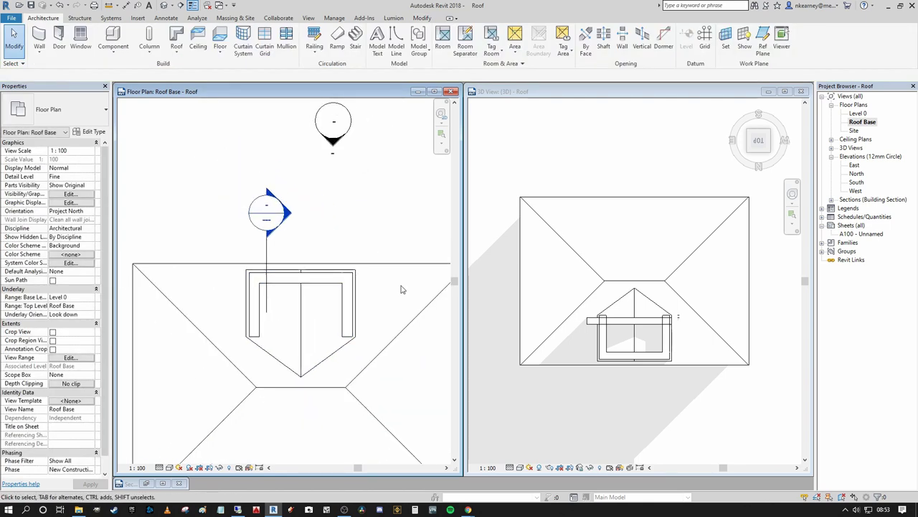
{"action": "scroll", "coordinate": [342, 269], "scroll_direction": "down", "scroll_amount": 1}
- Attach the tops of the three chained dormer walls to the dormer roof in the 3D view
{"action": "left_click", "coordinate": [553, 224]}
{"action": "scroll", "coordinate": [626, 202], "scroll_direction": "down", "scroll_amount": 4}
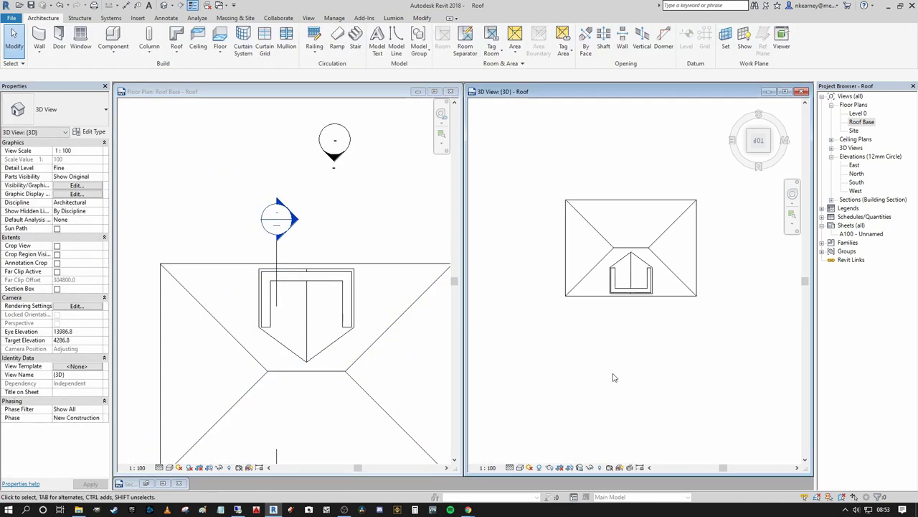
{"action": "middle_click_drag", "start_coordinate": [614, 377], "coordinate": [697, 199], "text": "shift"}
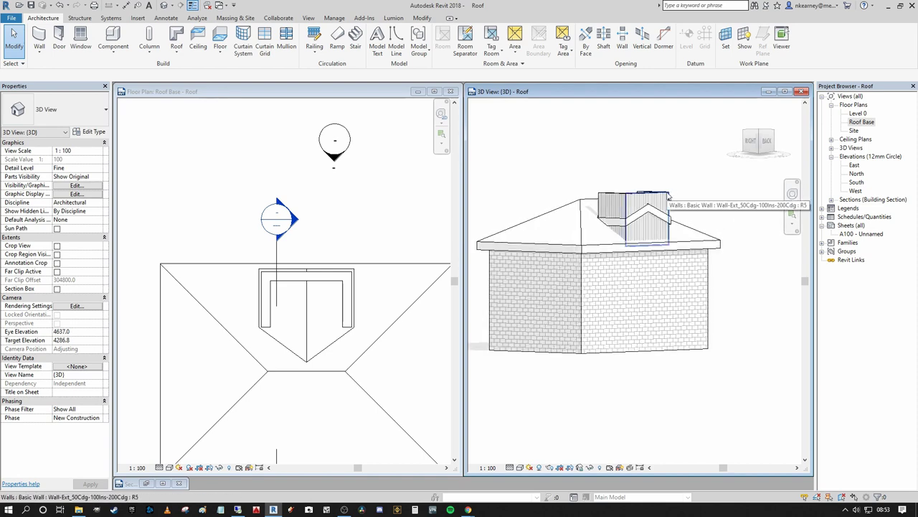
{"action": "key", "text": "Tab"}
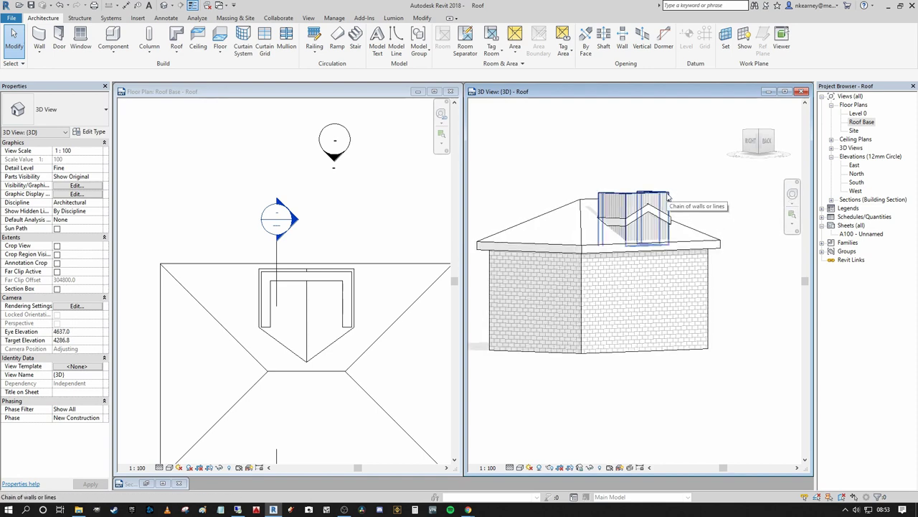
{"action": "left_click", "coordinate": [668, 200]}
{"action": "mouse_move", "coordinate": [668, 199]}
{"action": "middle_mouse_down", "text": "shift"}
{"action": "mouse_move", "coordinate": [670, 229]}
{"action": "mouse_move", "coordinate": [671, 204]}
{"action": "middle_mouse_up", "text": "shift"}
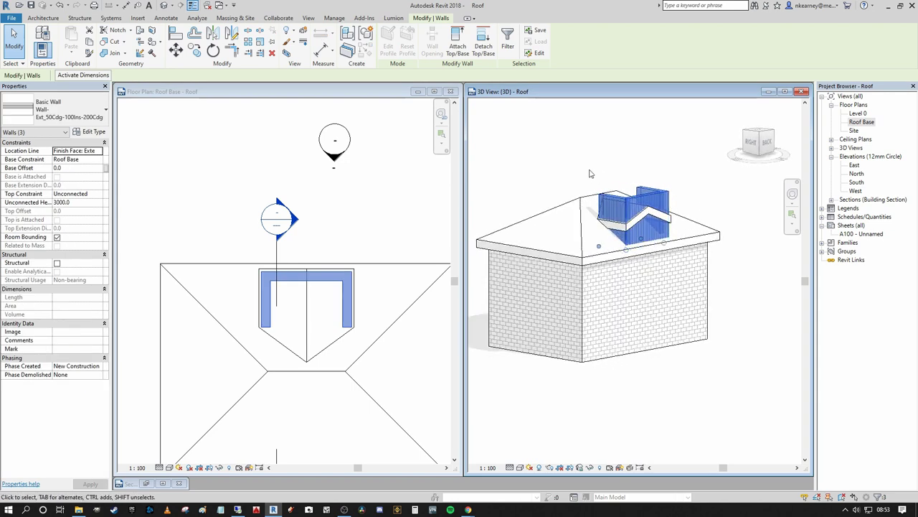
{"action": "left_click", "coordinate": [463, 44]}
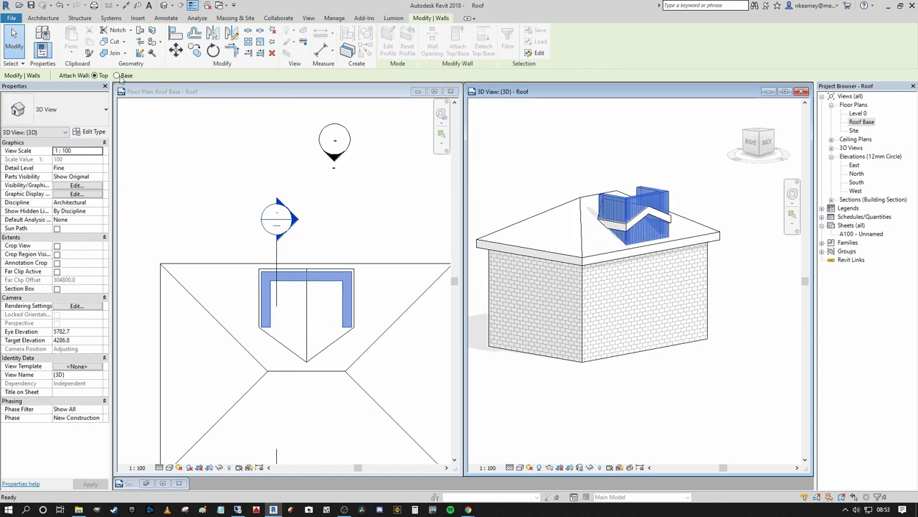
{"action": "left_click", "coordinate": [637, 219]}
{"action": "left_click", "coordinate": [649, 165]}
- Examine the attached dormer walls from several sides in 3D and check the main hip roof beneath the dormer
{"action": "middle_click_drag", "start_coordinate": [649, 165], "coordinate": [514, 173], "text": "shift"}
{"action": "middle_click_drag", "start_coordinate": [651, 236], "coordinate": [774, 241], "text": "shift"}
{"action": "scroll", "coordinate": [665, 224], "scroll_direction": "up", "scroll_amount": 2}
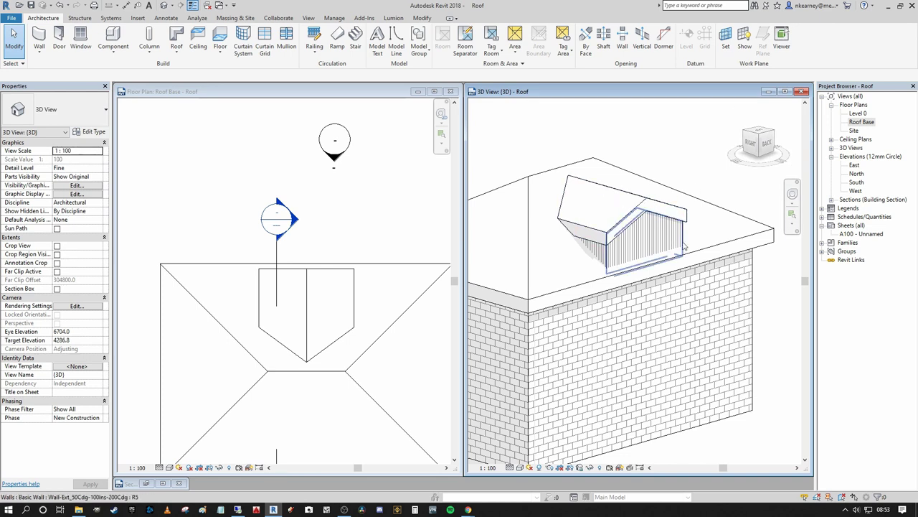
{"action": "middle_click_drag", "start_coordinate": [669, 215], "coordinate": [608, 230], "text": "shift"}
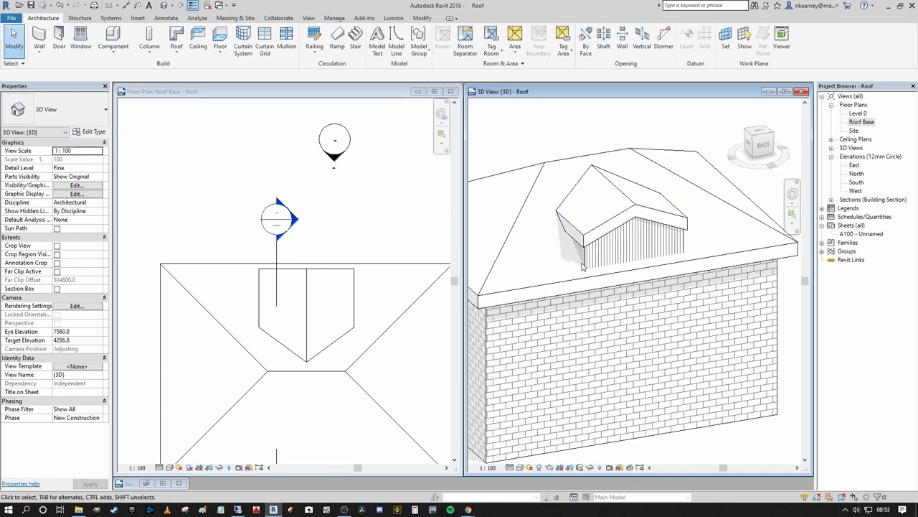
{"action": "mouse_move", "coordinate": [593, 225]}
{"action": "middle_mouse_down", "text": "shift"}
{"action": "mouse_move", "coordinate": [593, 194]}
{"action": "mouse_move", "coordinate": [609, 191]}
{"action": "mouse_move", "coordinate": [638, 217]}
{"action": "middle_mouse_up", "text": "shift"}
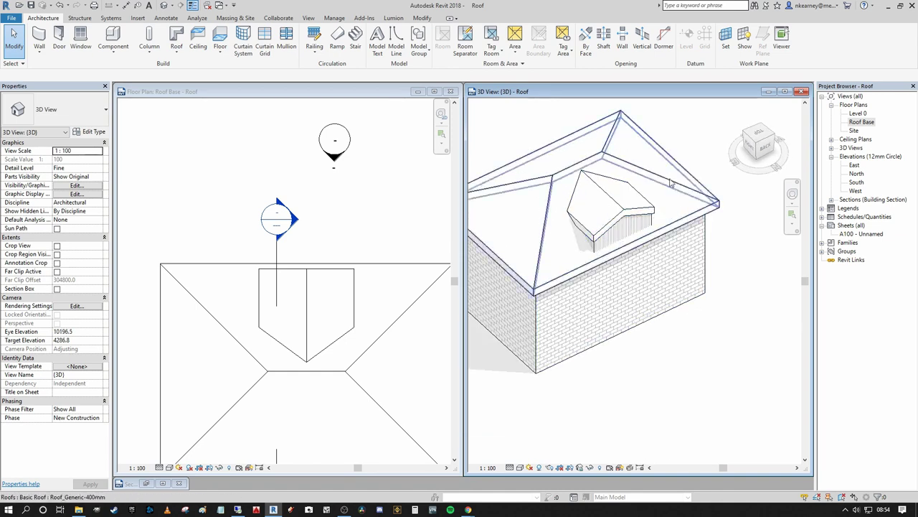
{"action": "left_click", "coordinate": [602, 157]}
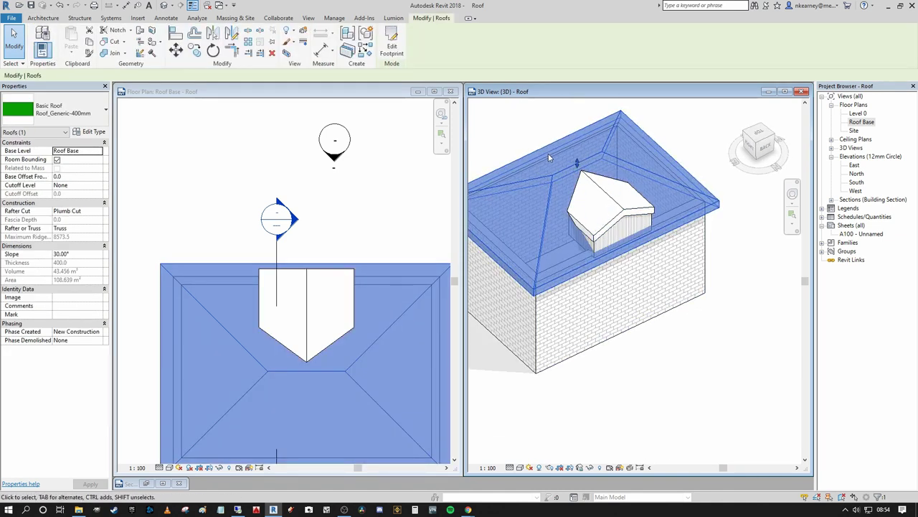
{"action": "scroll", "coordinate": [669, 243], "scroll_direction": "up", "scroll_amount": 1}
{"action": "key", "text": "Escape"}
{"action": "middle_click_drag", "start_coordinate": [655, 209], "coordinate": [665, 255]}
{"action": "scroll", "coordinate": [588, 229], "scroll_direction": "down", "scroll_amount": 2}
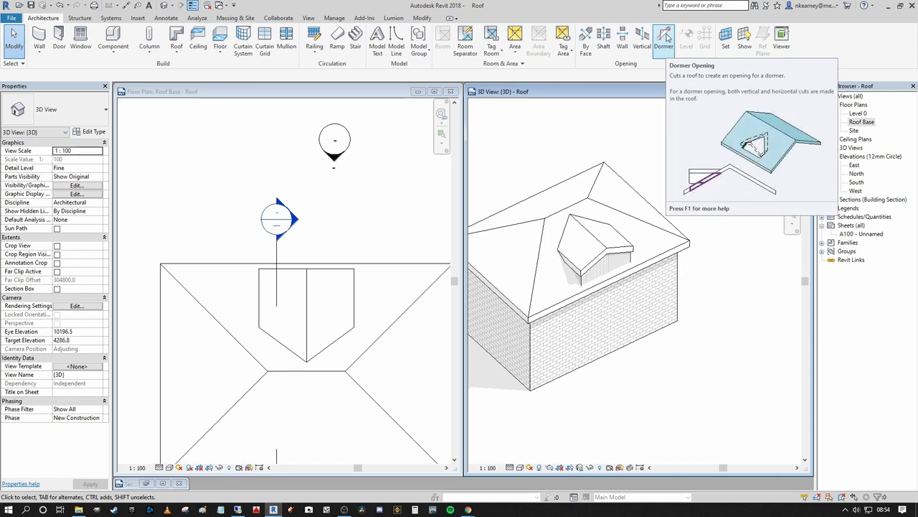
- Start a Dormer opening on the main hip roof and pick the dormer roof as its first boundary
{"action": "left_click", "coordinate": [664, 38]}
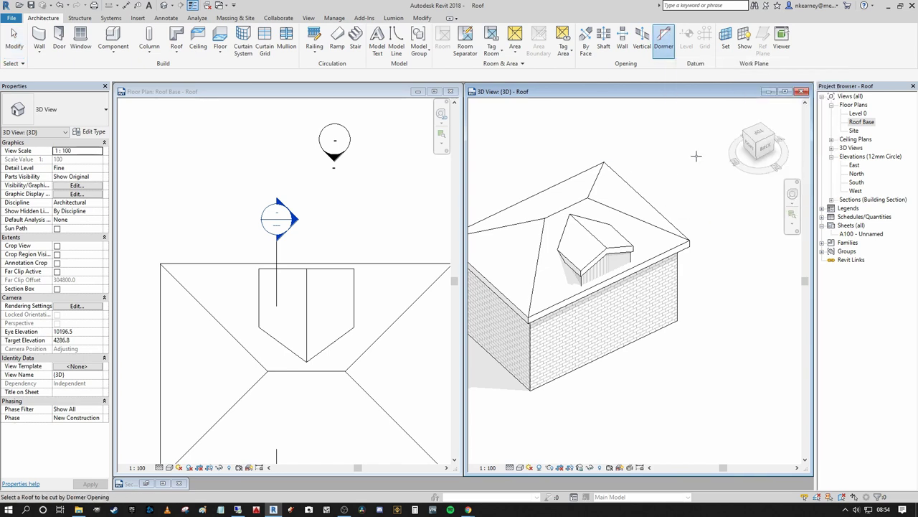
{"action": "middle_click_drag", "start_coordinate": [672, 113], "coordinate": [697, 136]}
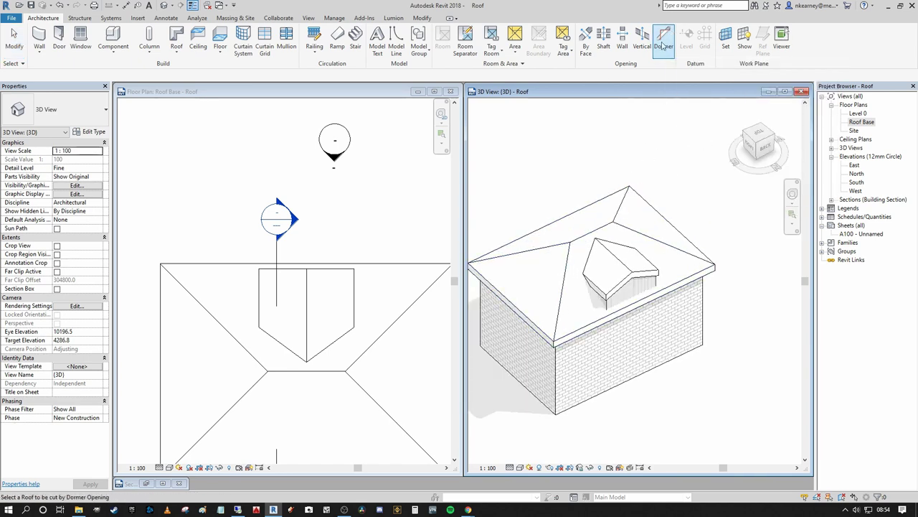
{"action": "left_click", "coordinate": [609, 223]}
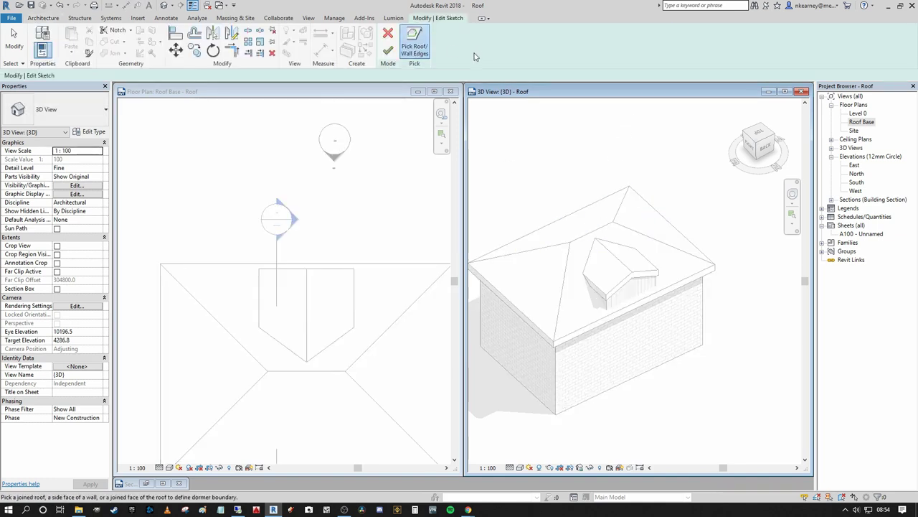
{"action": "left_click", "coordinate": [613, 244]}
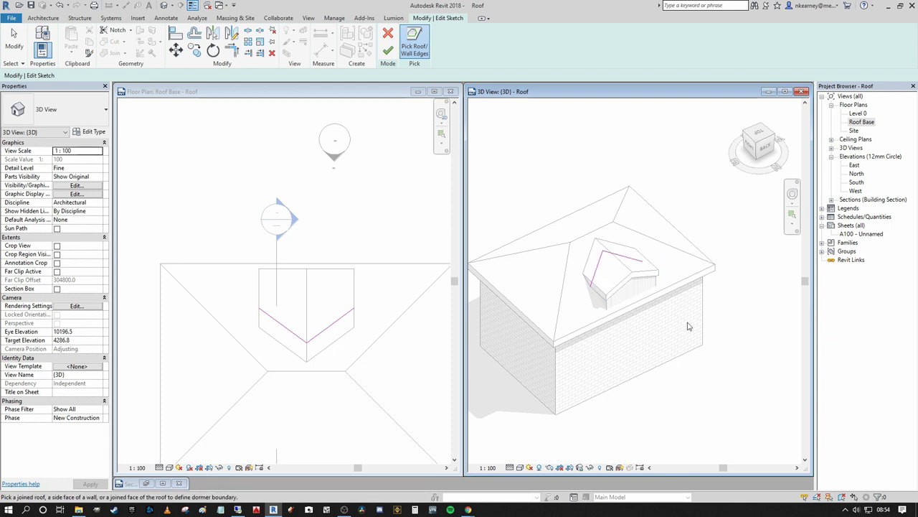
- Add the visible side wall and the front wall of the dormer to the opening's boundary
{"action": "mouse_move", "coordinate": [677, 315]}
{"action": "middle_mouse_down"}
{"action": "mouse_move", "coordinate": [662, 263]}
{"action": "mouse_move", "coordinate": [575, 253]}
{"action": "middle_mouse_up"}
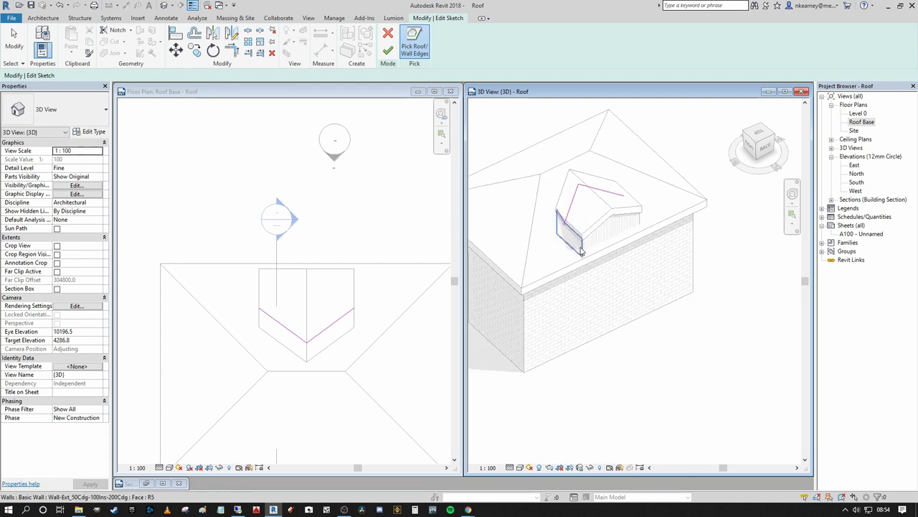
{"action": "left_click", "coordinate": [581, 250]}
{"action": "left_click", "coordinate": [641, 224]}
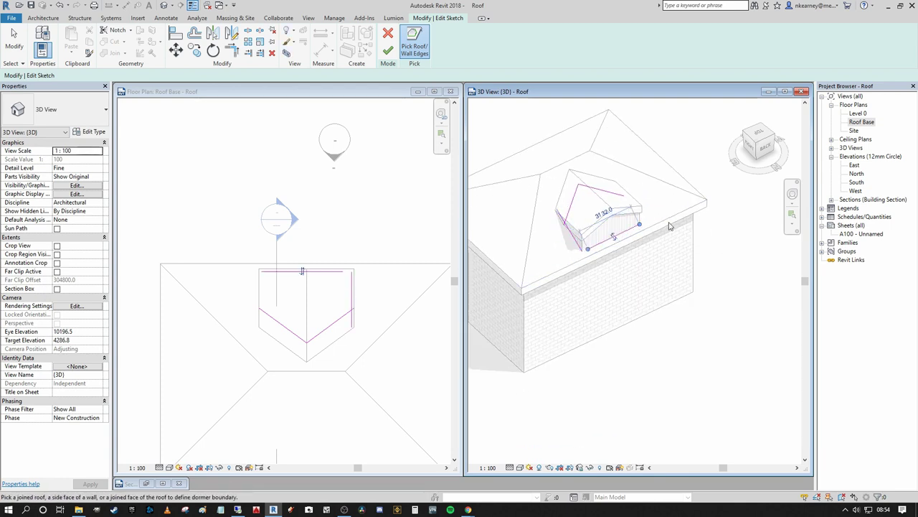
- Display the 3D view as wireframe, add the remaining dormer side wall to the opening boundary, and restore the previous visual style
{"action": "mouse_move", "coordinate": [641, 225]}
{"action": "middle_mouse_down", "text": "shift"}
{"action": "mouse_move", "coordinate": [617, 215]}
{"action": "mouse_move", "coordinate": [603, 237]}
{"action": "mouse_move", "coordinate": [642, 238]}
{"action": "middle_mouse_up", "text": "shift"}
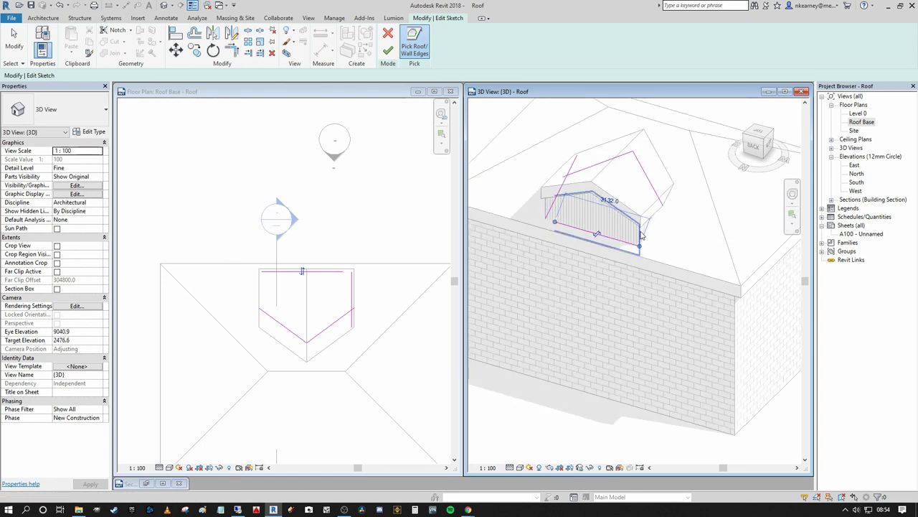
{"action": "middle_click_drag", "start_coordinate": [653, 234], "coordinate": [527, 374], "text": "shift"}
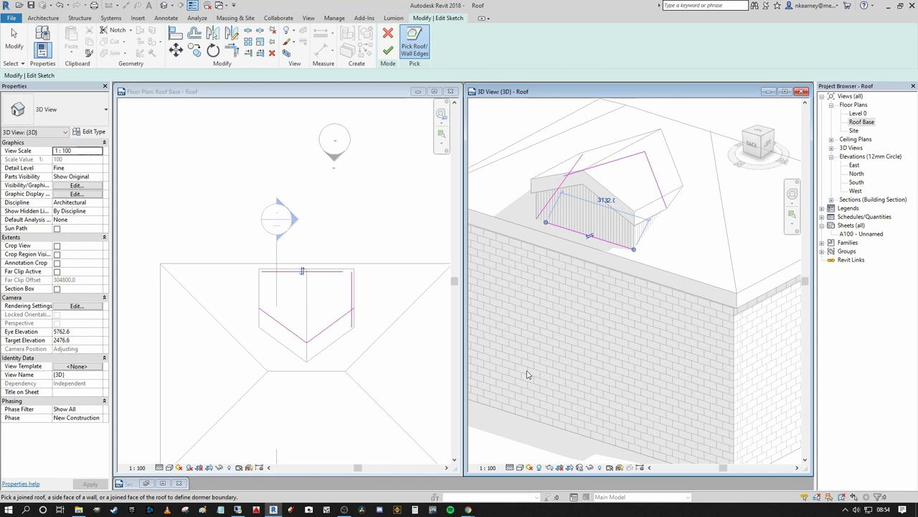
{"action": "left_click", "coordinate": [523, 466]}
{"action": "left_click", "coordinate": [545, 410]}
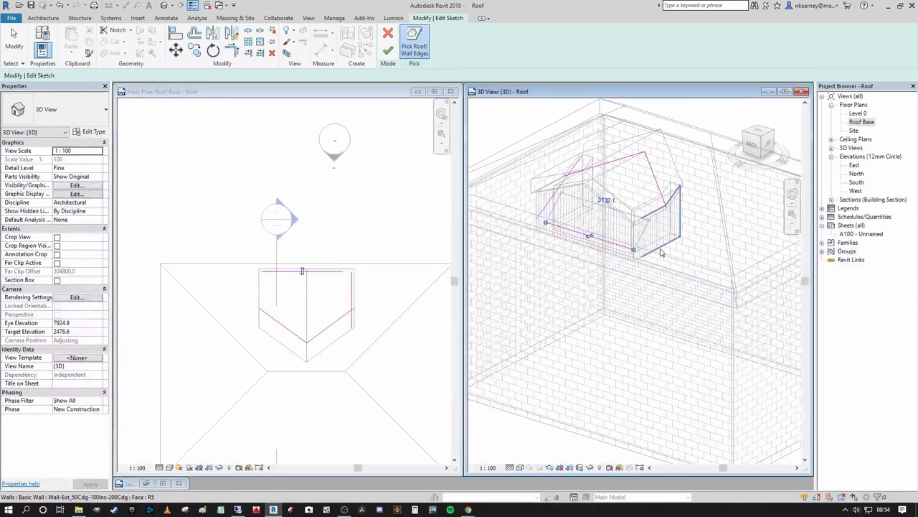
{"action": "scroll", "coordinate": [657, 258], "scroll_direction": "down", "scroll_amount": 3}
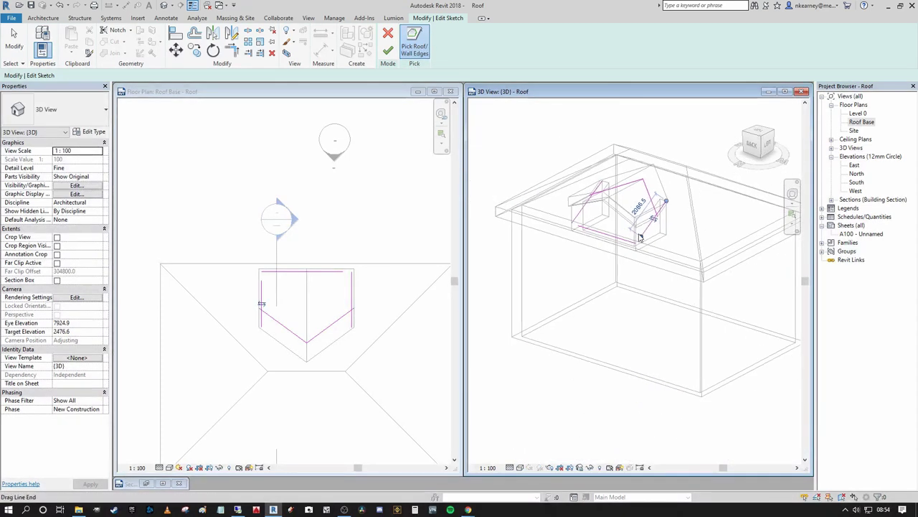
{"action": "left_click", "coordinate": [520, 467]}
{"action": "left_click", "coordinate": [543, 420]}
- Trim the roof and wall boundary lines to corners so they form a closed loop, and finish the dormer opening
{"action": "middle_click_drag", "start_coordinate": [593, 316], "coordinate": [634, 233], "text": "shift"}
{"action": "key", "text": "t"}
{"action": "key", "text": "r"}
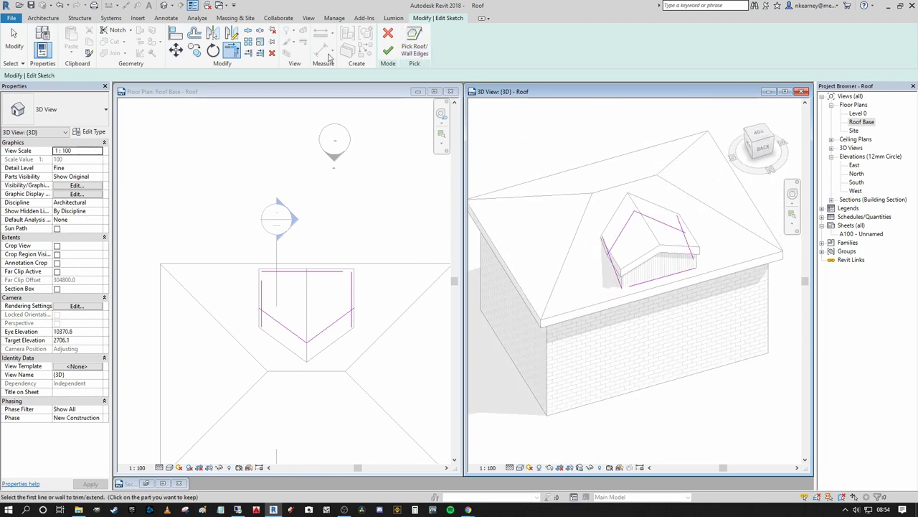
{"action": "middle_click_drag", "start_coordinate": [633, 198], "coordinate": [595, 173]}
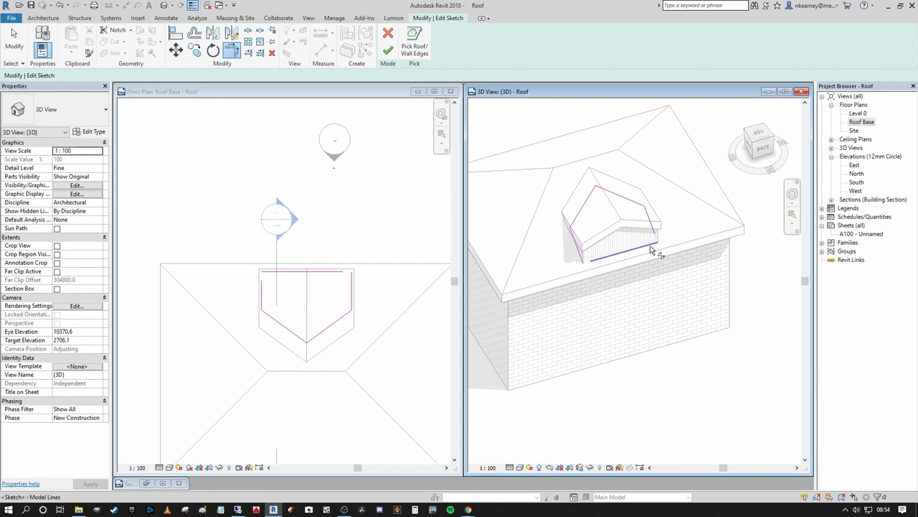
{"action": "middle_click_drag", "start_coordinate": [585, 279], "coordinate": [571, 256], "text": "shift"}
{"action": "scroll", "coordinate": [643, 253], "scroll_direction": "down", "scroll_amount": 2}
{"action": "left_click", "coordinate": [391, 54]}
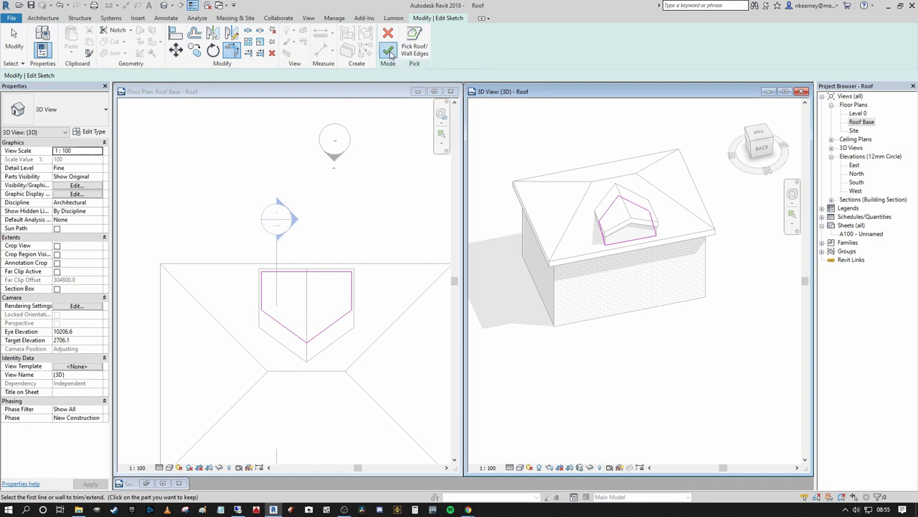
- Examine the dormer opening cut in the hip roof from several angles in the 3D view
{"action": "mouse_move", "coordinate": [615, 142]}
{"action": "middle_mouse_down", "text": "shift"}
{"action": "mouse_move", "coordinate": [659, 191]}
{"action": "mouse_move", "coordinate": [635, 206]}
{"action": "middle_mouse_up", "text": "shift"}
{"action": "scroll", "coordinate": [598, 232], "scroll_direction": "up", "scroll_amount": 2}
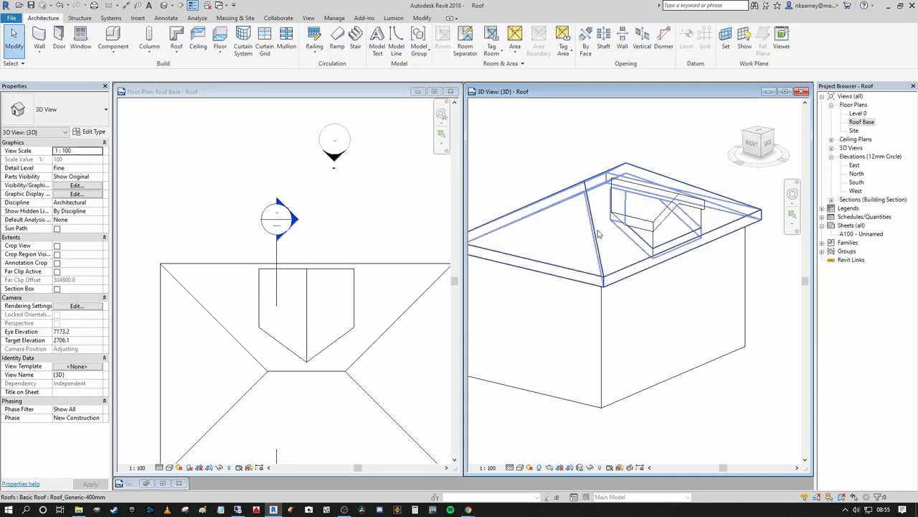
{"action": "left_click", "coordinate": [598, 233]}
{"action": "middle_click_drag", "start_coordinate": [638, 247], "coordinate": [611, 188], "text": "shift"}
{"action": "scroll", "coordinate": [612, 182], "scroll_direction": "up", "scroll_amount": 2}
{"action": "scroll", "coordinate": [612, 185], "scroll_direction": "down", "scroll_amount": 4}
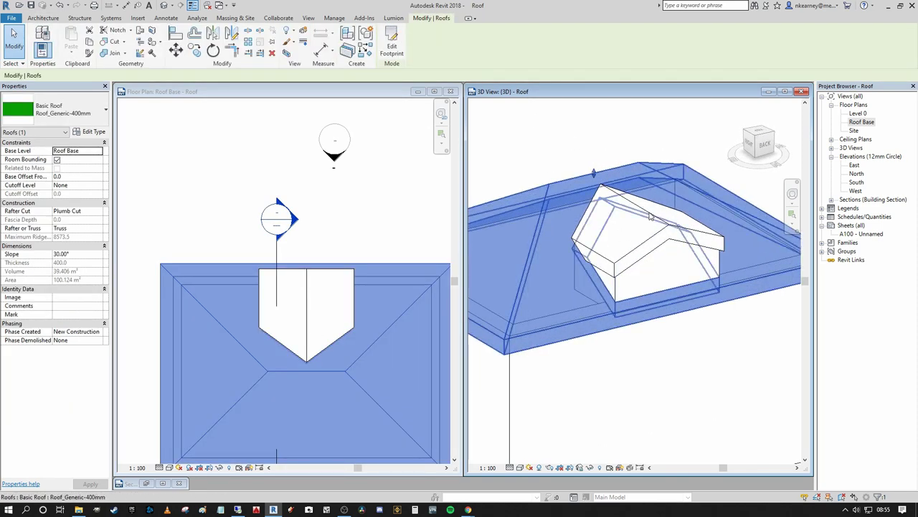
{"action": "key", "text": "Escape"}
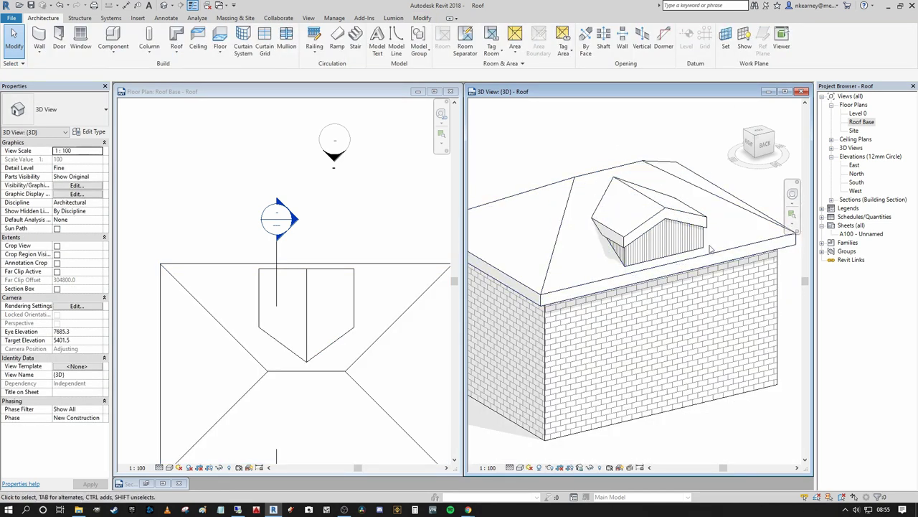
{"action": "scroll", "coordinate": [703, 243], "scroll_direction": "down", "scroll_amount": 4}
{"action": "scroll", "coordinate": [319, 208], "scroll_direction": "down", "scroll_amount": 3}
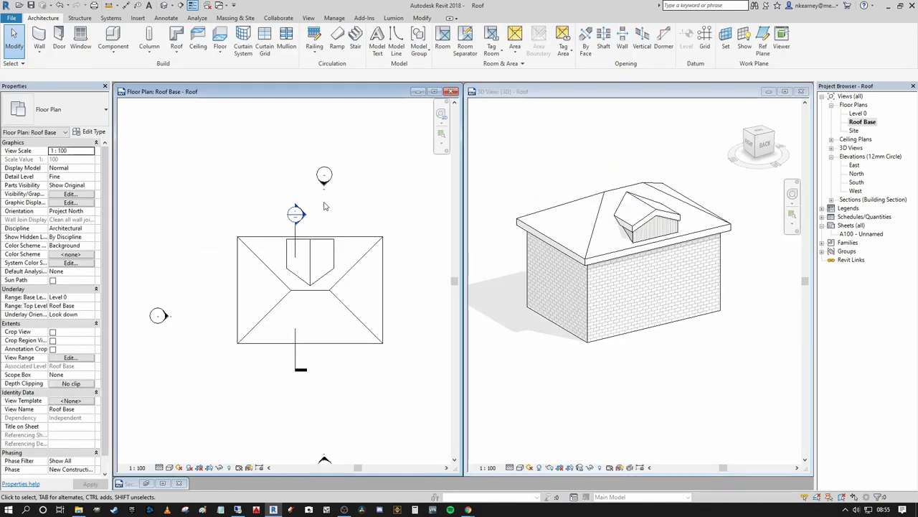
- Open Section 1 from the Roof Base plan, examine the dormer opening and wall beneath the roof, and close the section view
{"action": "double_click", "coordinate": [295, 215]}
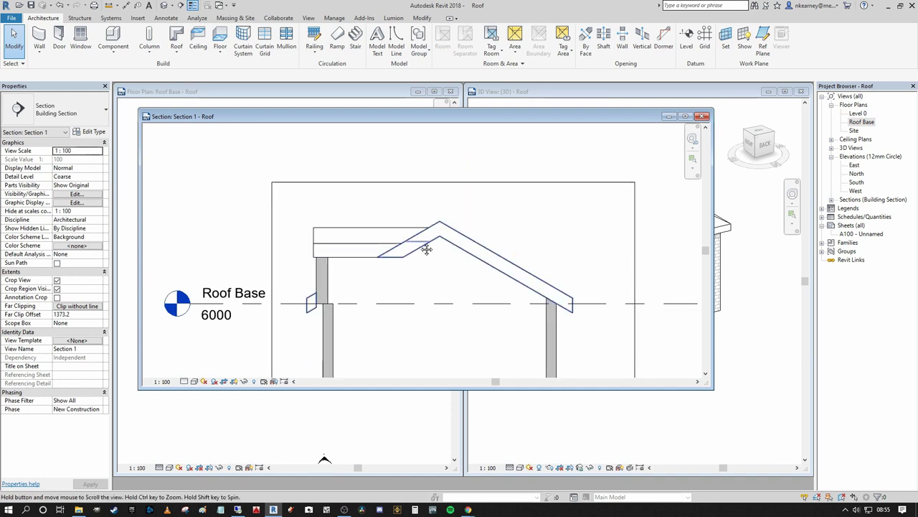
{"action": "scroll", "coordinate": [414, 234], "scroll_direction": "up", "scroll_amount": 2}
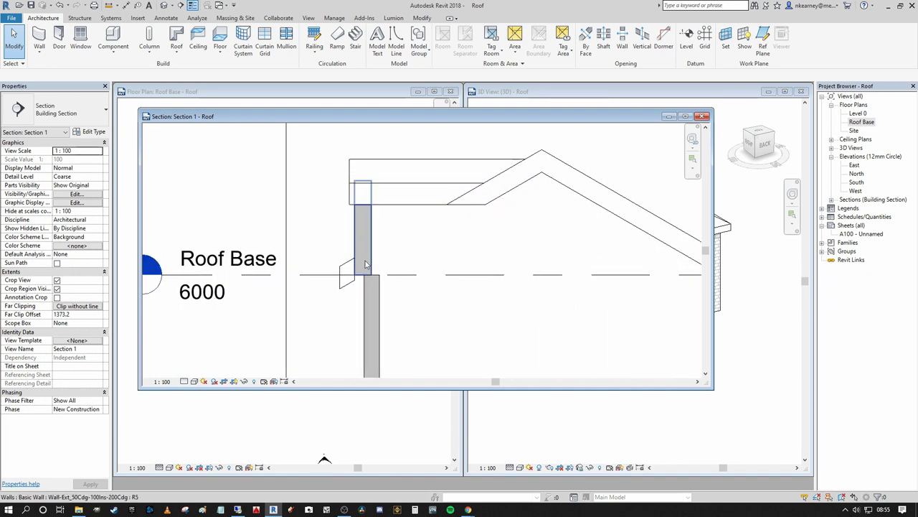
{"action": "scroll", "coordinate": [362, 224], "scroll_direction": "up", "scroll_amount": 1}
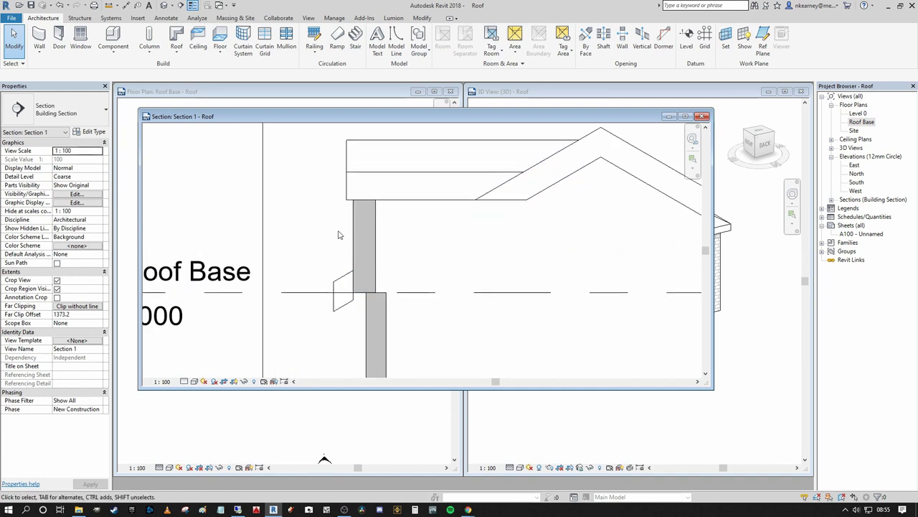
{"action": "scroll", "coordinate": [459, 181], "scroll_direction": "down", "scroll_amount": 1}
{"action": "scroll", "coordinate": [538, 159], "scroll_direction": "down", "scroll_amount": 1}
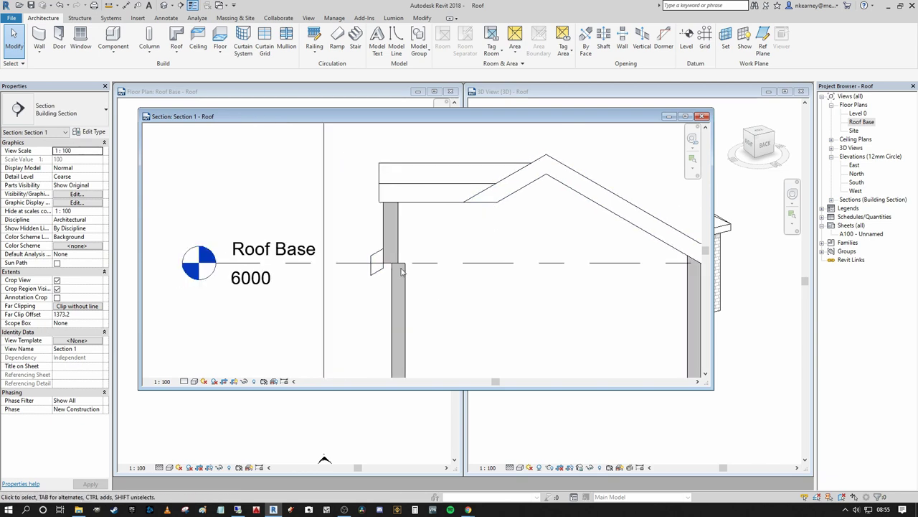
{"action": "middle_click_drag", "start_coordinate": [428, 254], "coordinate": [415, 263]}
{"action": "left_click", "coordinate": [431, 246]}
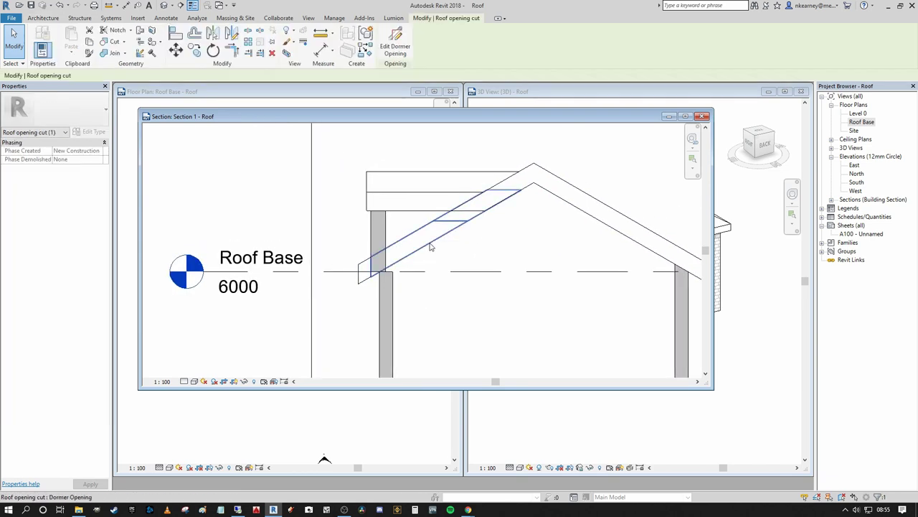
{"action": "left_click_drag", "start_coordinate": [500, 122], "coordinate": [475, 126]}
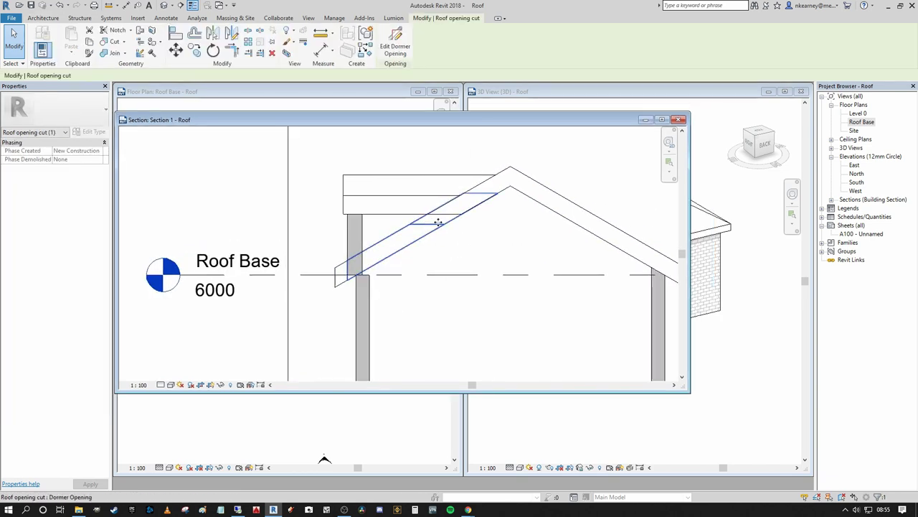
{"action": "middle_click_drag", "start_coordinate": [437, 224], "coordinate": [449, 239]}
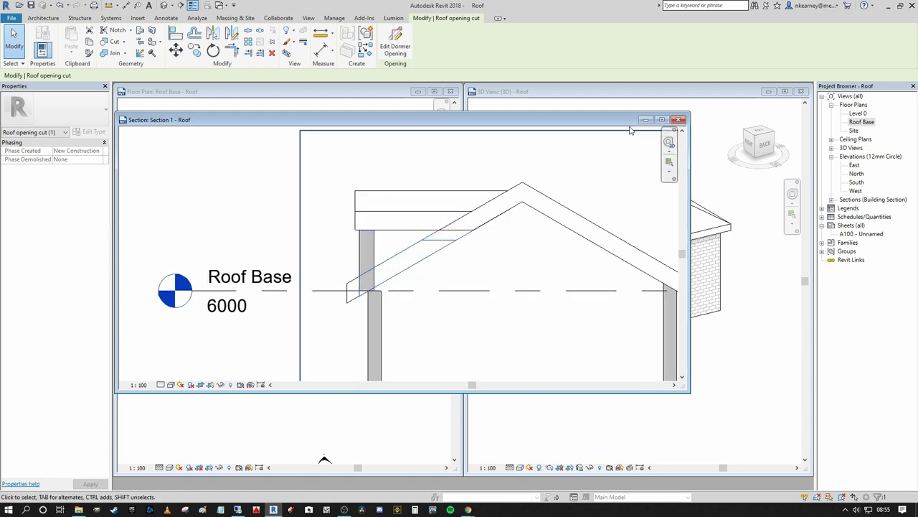
{"action": "left_click", "coordinate": [679, 119]}
{"action": "left_click", "coordinate": [658, 117]}
{"action": "scroll", "coordinate": [658, 117], "scroll_direction": "up", "scroll_amount": 5}
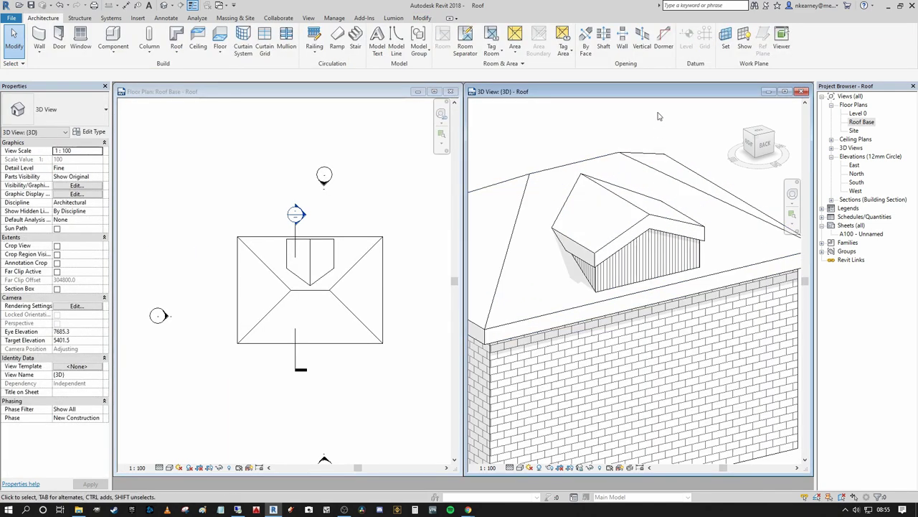
{"action": "scroll", "coordinate": [638, 133], "scroll_direction": "down", "scroll_amount": 4}
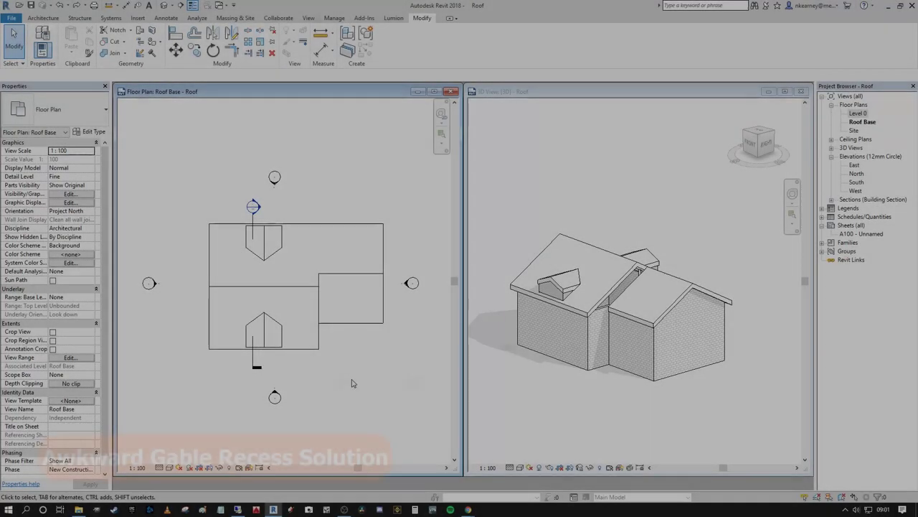
- Examine the gable-roofed house from the front, back and side in 3D, focusing on the roof gap at the recessed wing
{"action": "left_click", "coordinate": [502, 370]}
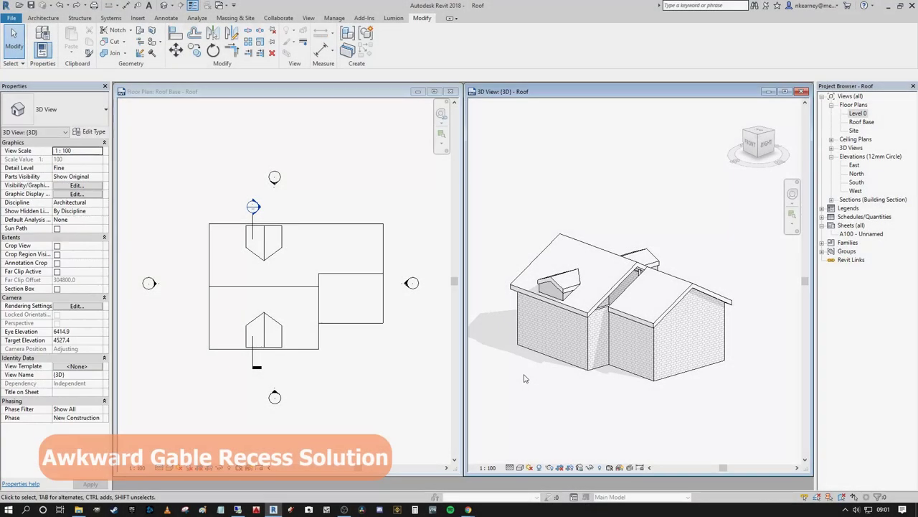
{"action": "scroll", "coordinate": [639, 335], "scroll_direction": "up", "scroll_amount": 2}
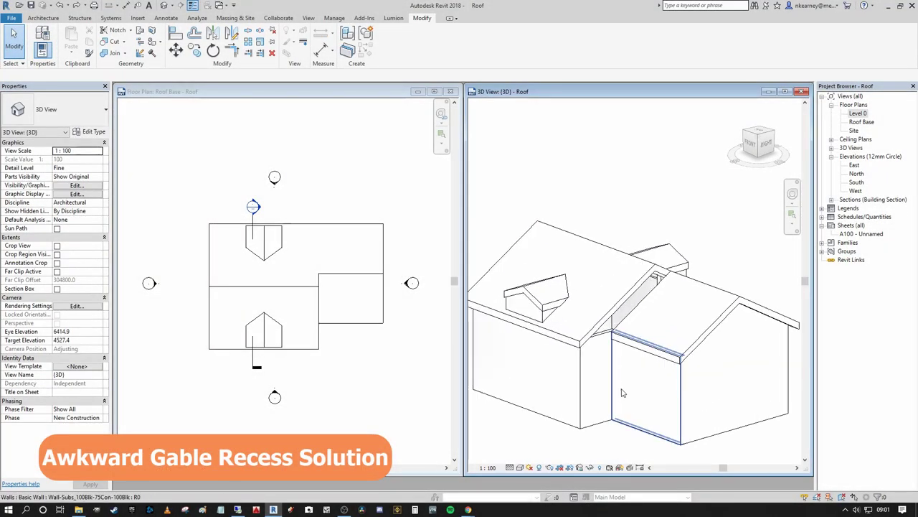
{"action": "middle_click_drag", "start_coordinate": [623, 392], "coordinate": [602, 352]}
{"action": "middle_click_drag", "start_coordinate": [589, 407], "coordinate": [586, 412]}
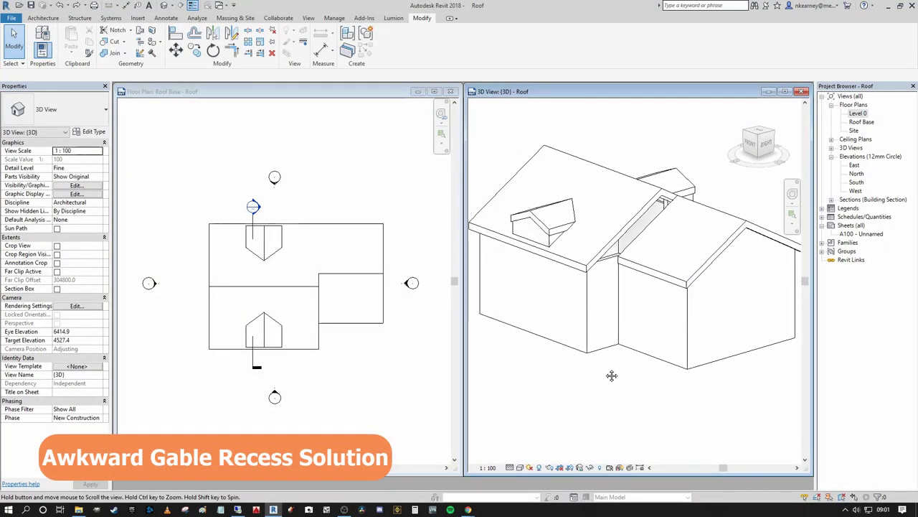
{"action": "scroll", "coordinate": [611, 376], "scroll_direction": "down", "scroll_amount": 1}
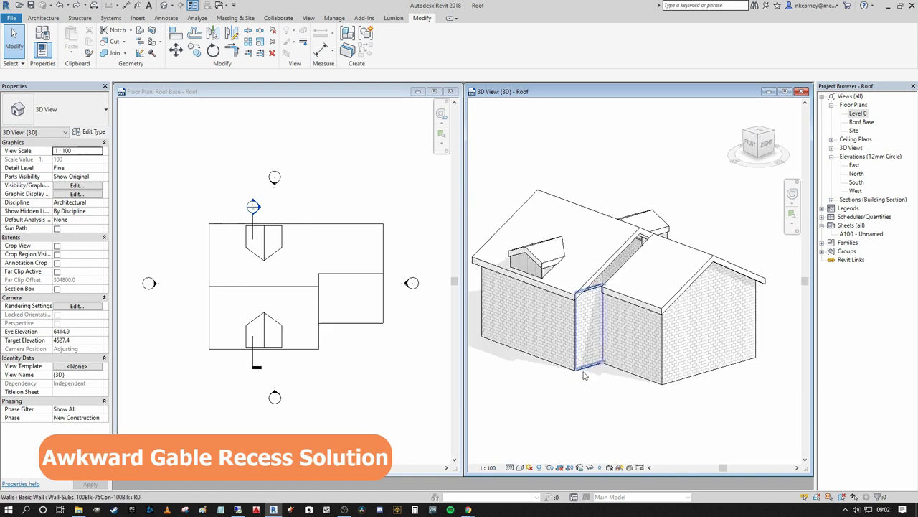
{"action": "middle_click_drag", "start_coordinate": [666, 379], "coordinate": [470, 350], "text": "shift"}
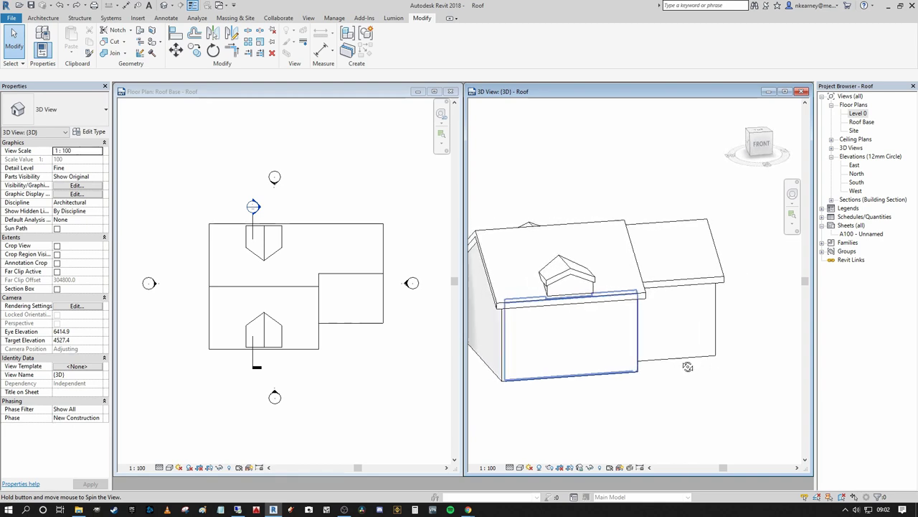
{"action": "left_click", "coordinate": [423, 372]}
{"action": "scroll", "coordinate": [422, 365], "scroll_direction": "down", "scroll_amount": 2}
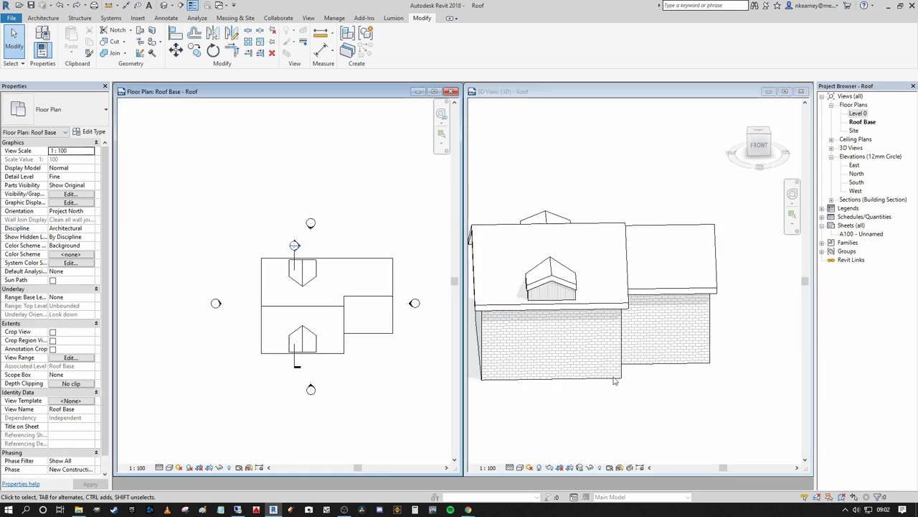
{"action": "left_click", "coordinate": [615, 381]}
{"action": "left_click", "coordinate": [357, 293]}
{"action": "left_click", "coordinate": [611, 353]}
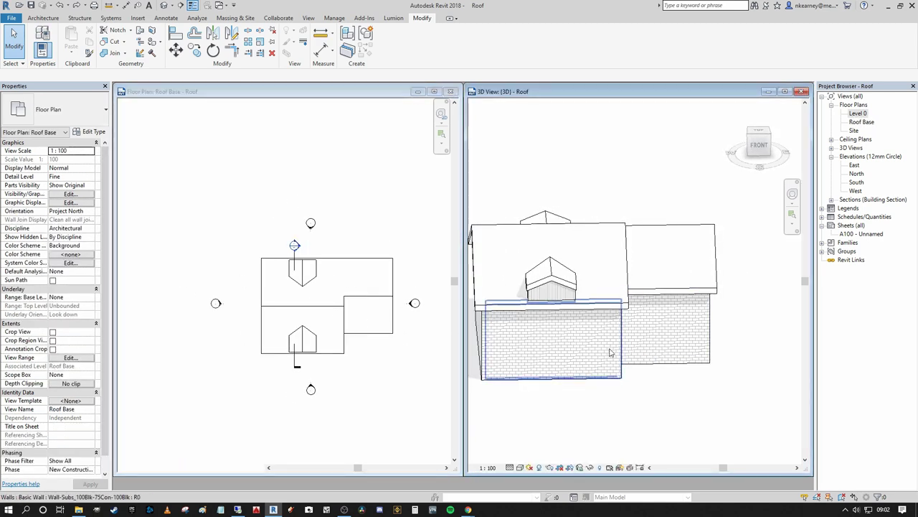
{"action": "middle_click_drag", "start_coordinate": [684, 381], "coordinate": [538, 271], "text": "shift"}
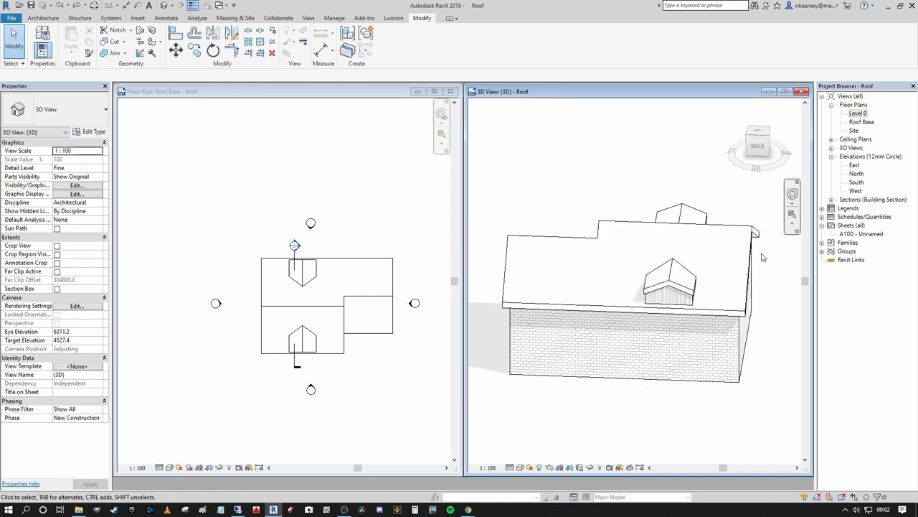
{"action": "middle_click_drag", "start_coordinate": [604, 359], "coordinate": [682, 392], "text": "shift"}
{"action": "scroll", "coordinate": [702, 288], "scroll_direction": "up", "scroll_amount": 2}
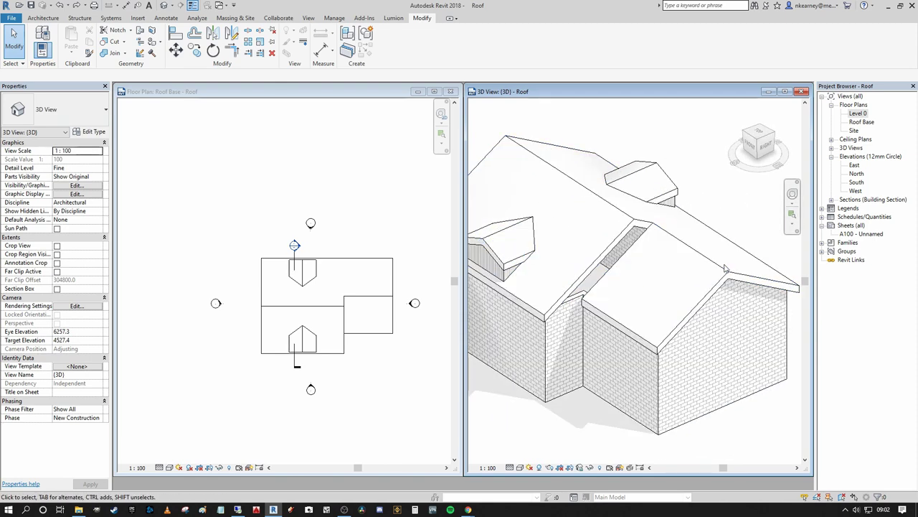
- Examine the gap between the main roof and the lower wing roof at the recess from several angles in 3D
{"action": "middle_click_drag", "start_coordinate": [682, 326], "coordinate": [746, 297]}
{"action": "scroll", "coordinate": [690, 242], "scroll_direction": "up", "scroll_amount": 2}
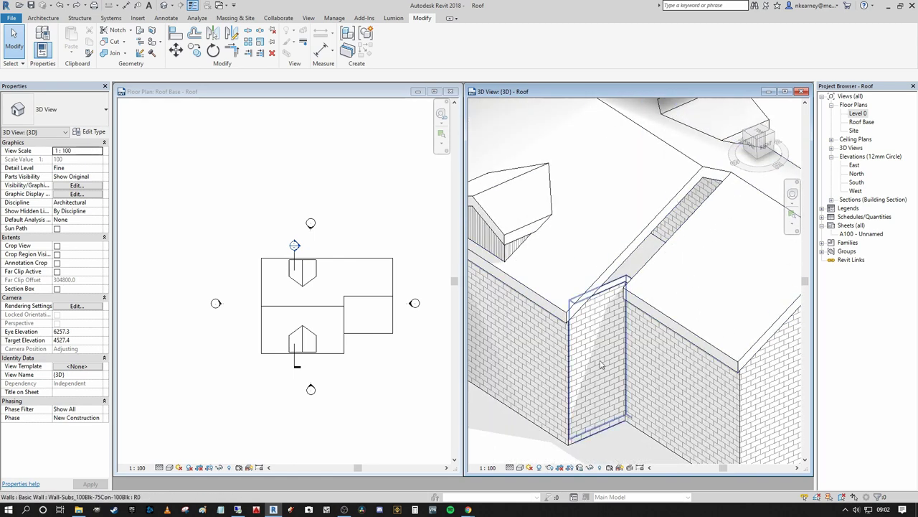
{"action": "scroll", "coordinate": [601, 364], "scroll_direction": "down", "scroll_amount": 1}
{"action": "middle_click_drag", "start_coordinate": [582, 360], "coordinate": [623, 318], "text": "shift"}
{"action": "scroll", "coordinate": [650, 261], "scroll_direction": "up", "scroll_amount": 2}
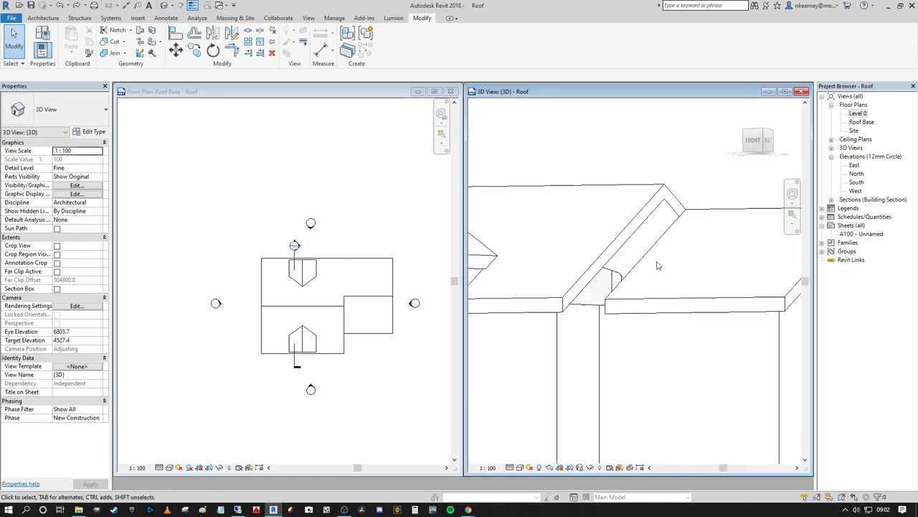
{"action": "mouse_move", "coordinate": [658, 266]}
{"action": "middle_mouse_down", "text": "shift"}
{"action": "mouse_move", "coordinate": [691, 271]}
{"action": "mouse_move", "coordinate": [662, 277]}
{"action": "middle_mouse_up", "text": "shift"}
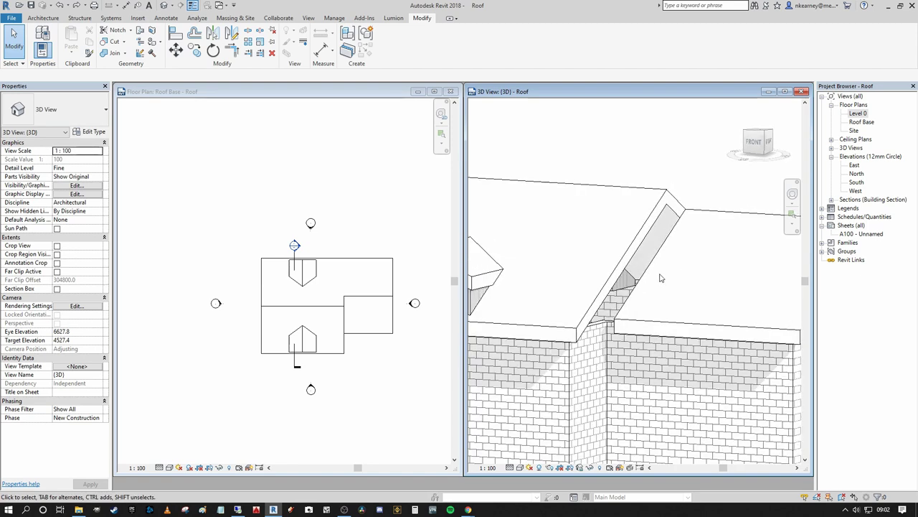
{"action": "scroll", "coordinate": [660, 278], "scroll_direction": "down", "scroll_amount": 3}
{"action": "middle_click_drag", "start_coordinate": [580, 333], "coordinate": [569, 347], "text": "shift"}
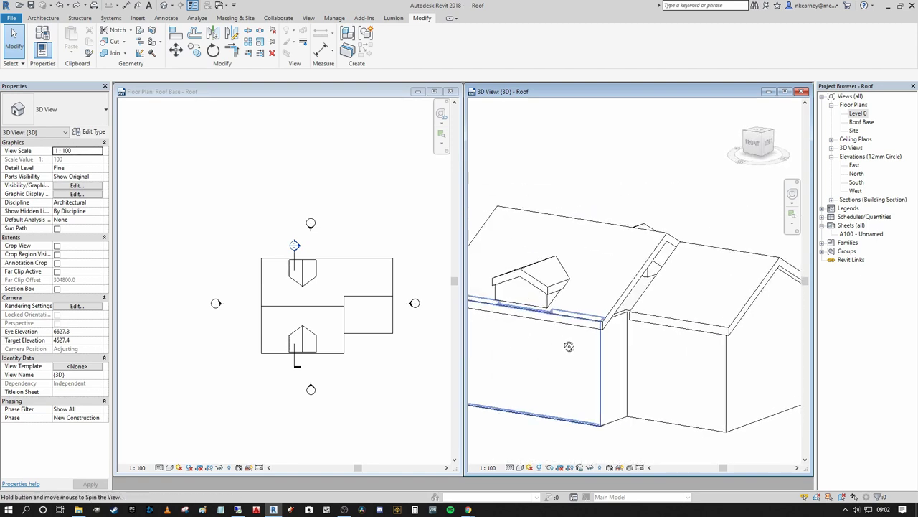
{"action": "middle_click_drag", "start_coordinate": [629, 305], "coordinate": [661, 309], "text": "shift"}
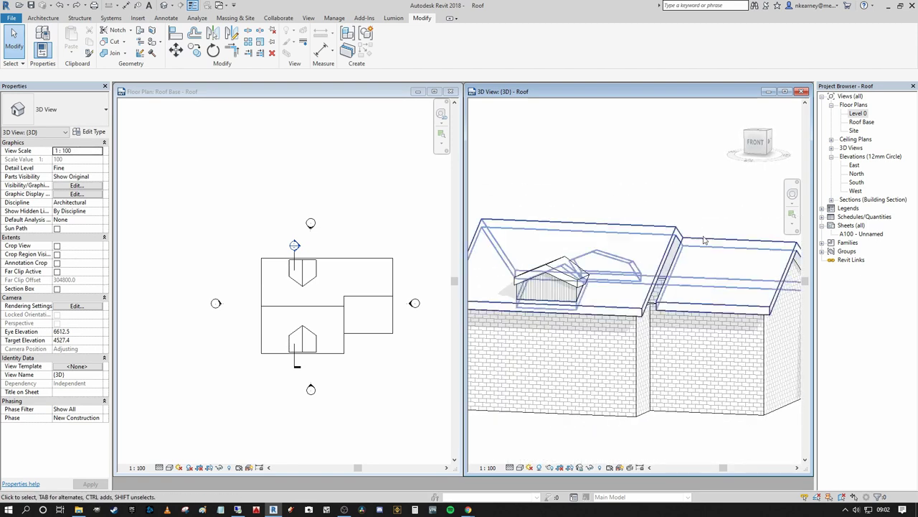
- Inspect the stepped roof from the front with the roof selected, and view the recess gap from the corner
{"action": "left_click", "coordinate": [759, 147]}
{"action": "scroll", "coordinate": [681, 292], "scroll_direction": "up", "scroll_amount": 5}
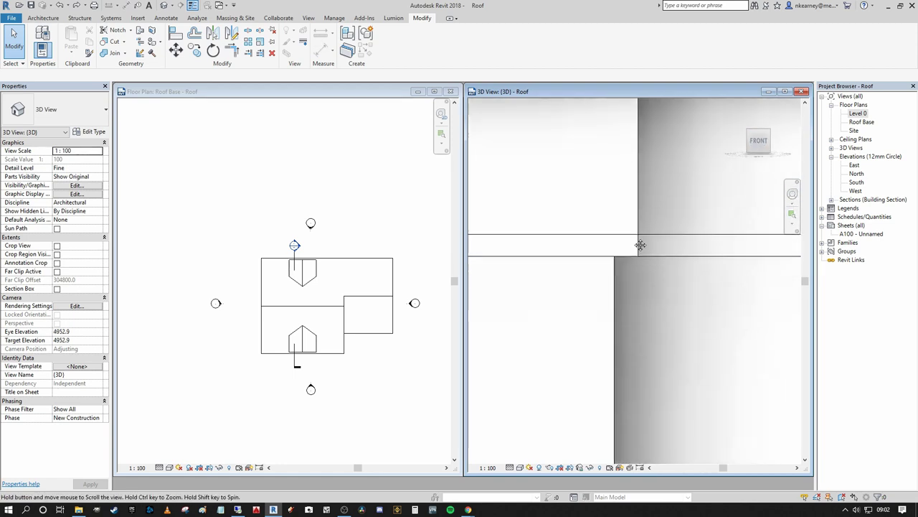
{"action": "scroll", "coordinate": [620, 233], "scroll_direction": "down", "scroll_amount": 1}
{"action": "middle_click_drag", "start_coordinate": [640, 245], "coordinate": [582, 254]}
{"action": "left_click", "coordinate": [582, 251]}
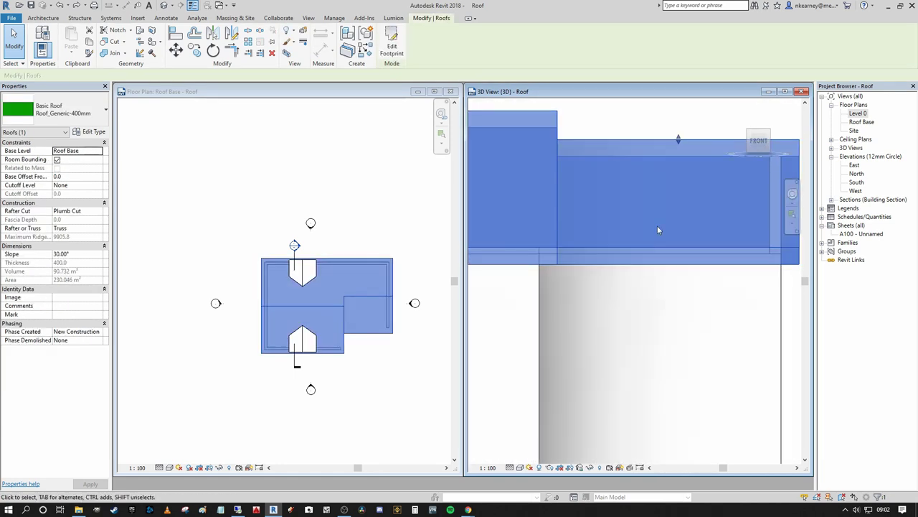
{"action": "scroll", "coordinate": [659, 230], "scroll_direction": "down", "scroll_amount": 2}
{"action": "scroll", "coordinate": [716, 200], "scroll_direction": "up", "scroll_amount": 3}
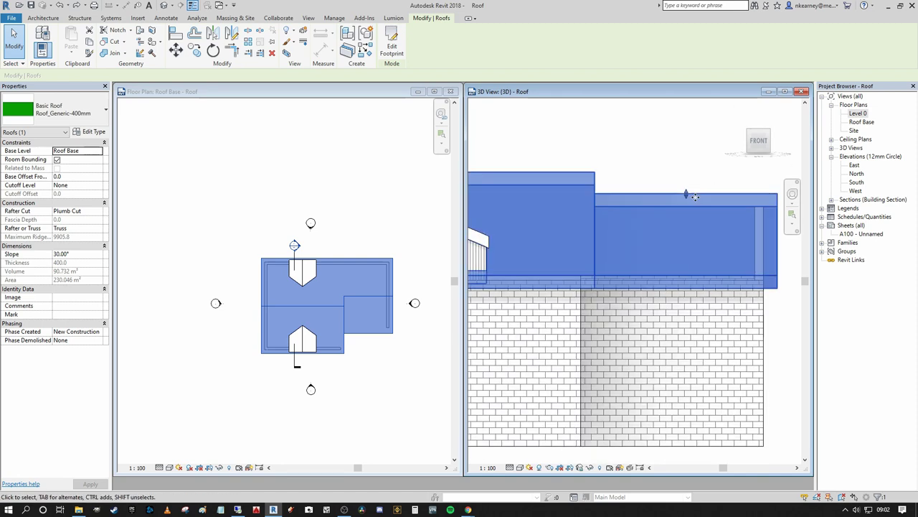
{"action": "scroll", "coordinate": [583, 290], "scroll_direction": "down", "scroll_amount": 2}
{"action": "middle_click_drag", "start_coordinate": [583, 289], "coordinate": [635, 271], "text": "shift"}
{"action": "scroll", "coordinate": [572, 272], "scroll_direction": "up", "scroll_amount": 1}
{"action": "key", "text": "Escape"}
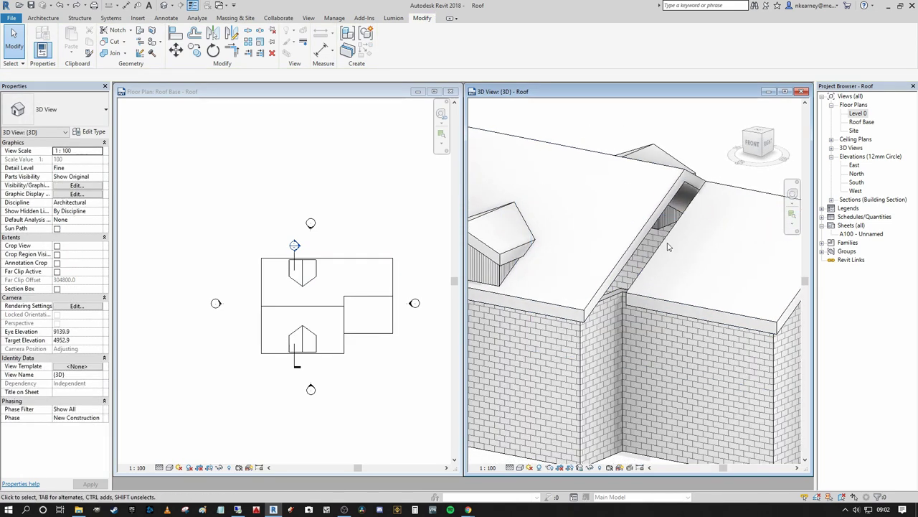
- Edit the roof footprint by moving the short boundary line at the recess inward to the wall face, and finish the sketch
{"action": "scroll", "coordinate": [626, 301], "scroll_direction": "down", "scroll_amount": 3}
{"action": "mouse_move", "coordinate": [626, 302]}
{"action": "middle_mouse_down", "text": "shift"}
{"action": "mouse_move", "coordinate": [616, 312]}
{"action": "mouse_move", "coordinate": [674, 306]}
{"action": "middle_mouse_up", "text": "shift"}
{"action": "left_click", "coordinate": [621, 305]}
{"action": "scroll", "coordinate": [622, 305], "scroll_direction": "down", "scroll_amount": 1}
{"action": "left_click", "coordinate": [393, 38]}
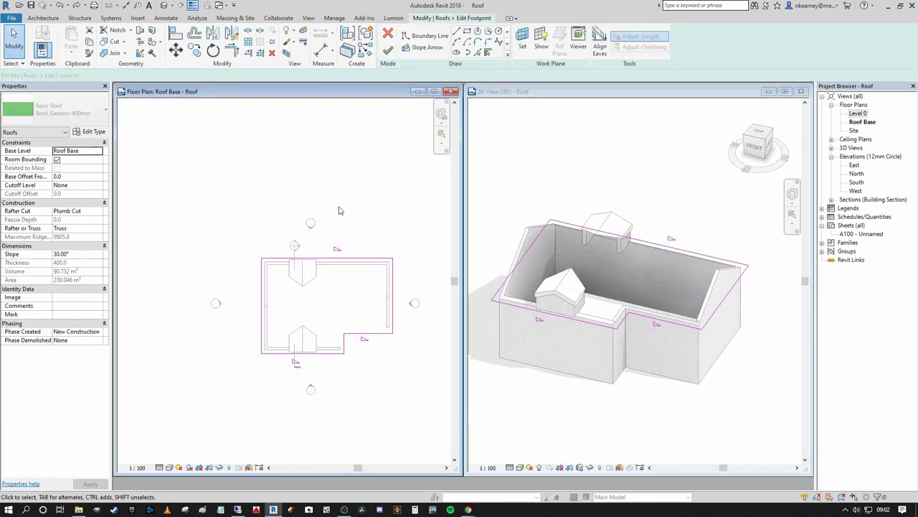
{"action": "scroll", "coordinate": [352, 266], "scroll_direction": "up", "scroll_amount": 4}
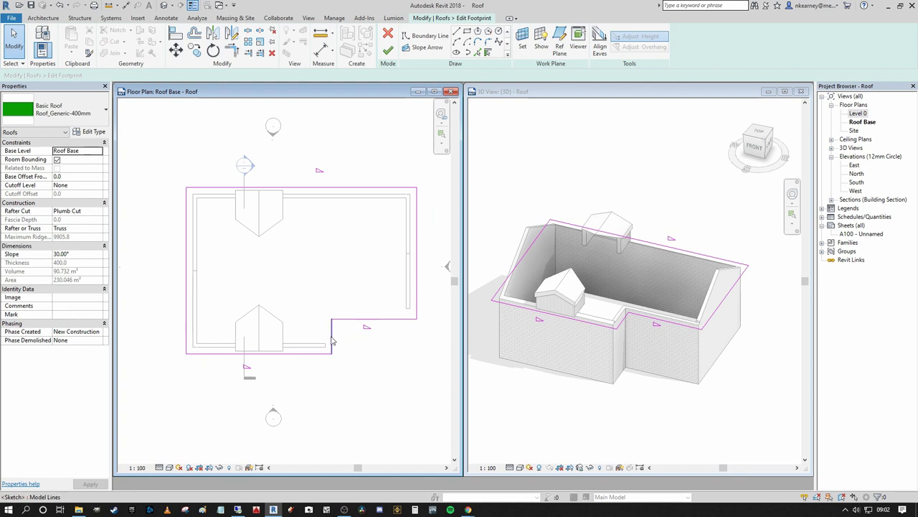
{"action": "scroll", "coordinate": [691, 301], "scroll_direction": "up", "scroll_amount": 3}
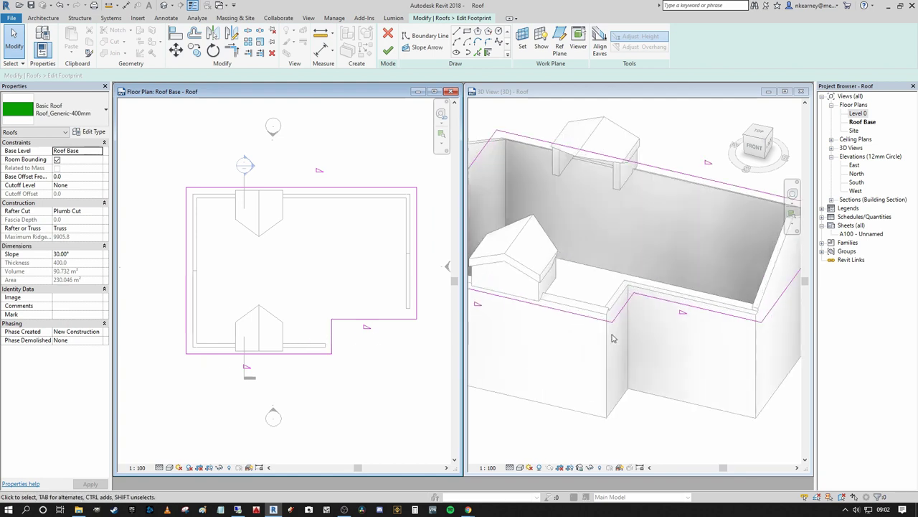
{"action": "scroll", "coordinate": [603, 330], "scroll_direction": "down", "scroll_amount": 3}
{"action": "scroll", "coordinate": [604, 330], "scroll_direction": "up", "scroll_amount": 1}
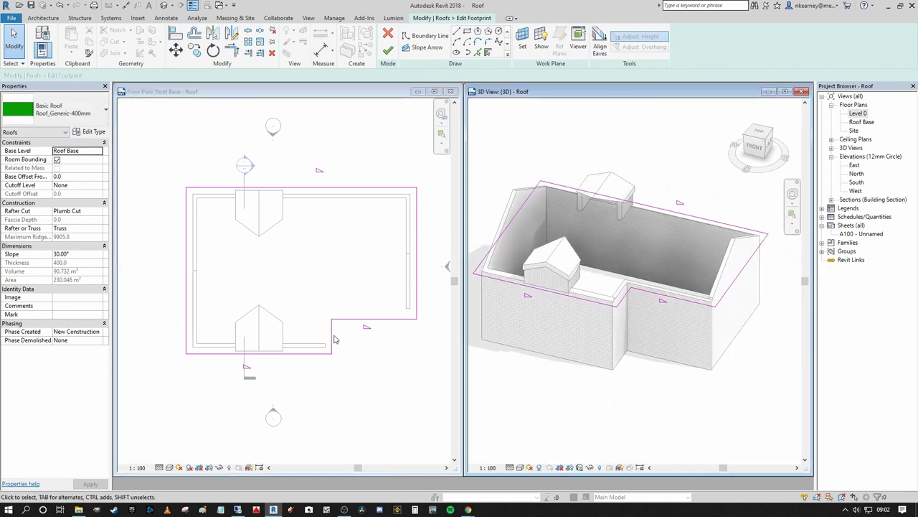
{"action": "left_click", "coordinate": [331, 337]}
{"action": "left_click_drag", "start_coordinate": [330, 336], "coordinate": [326, 336]}
{"action": "left_click", "coordinate": [388, 50]}
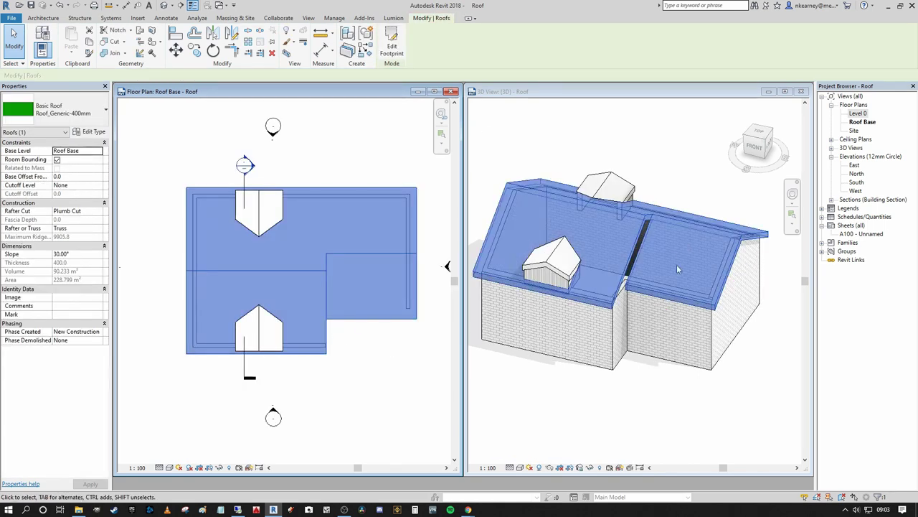
- Undo the shift of the recess boundary line so the roof overhangs the wall again, and finish the footprint sketch
{"action": "scroll", "coordinate": [641, 265], "scroll_direction": "up", "scroll_amount": 5}
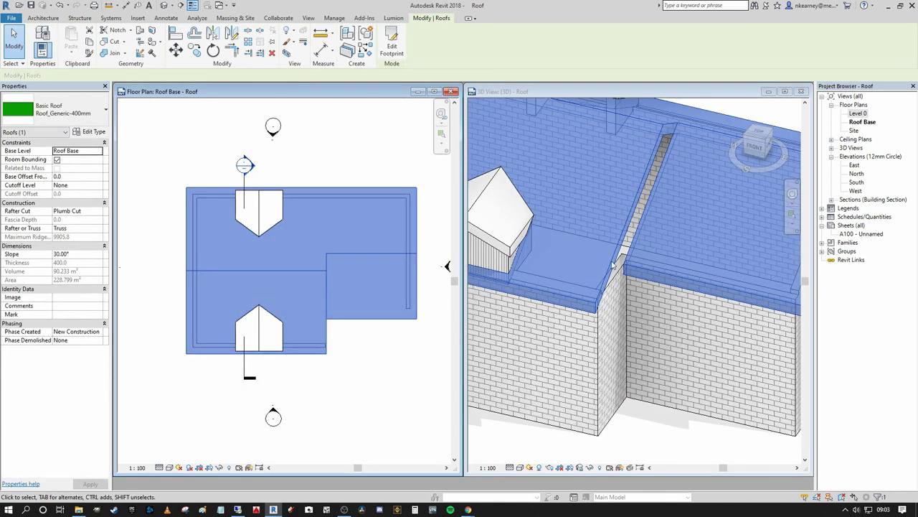
{"action": "left_click", "coordinate": [581, 292]}
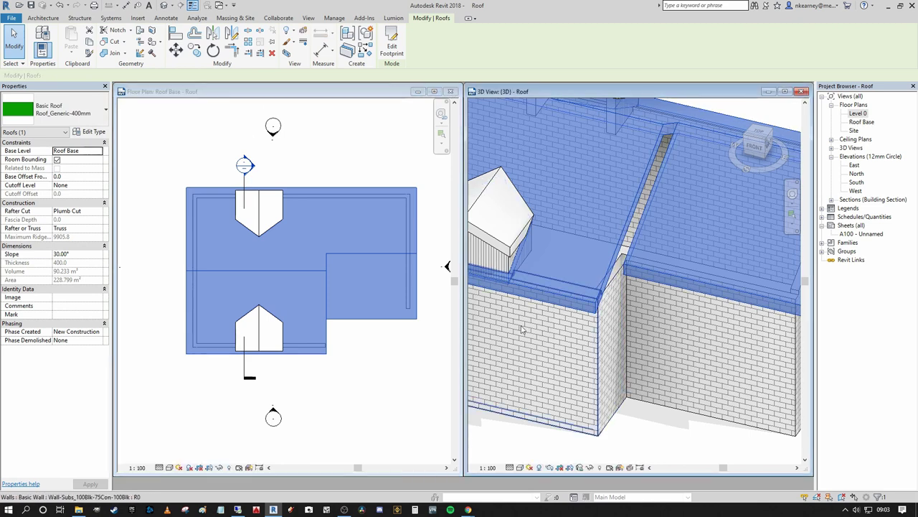
{"action": "key", "text": "Return"}
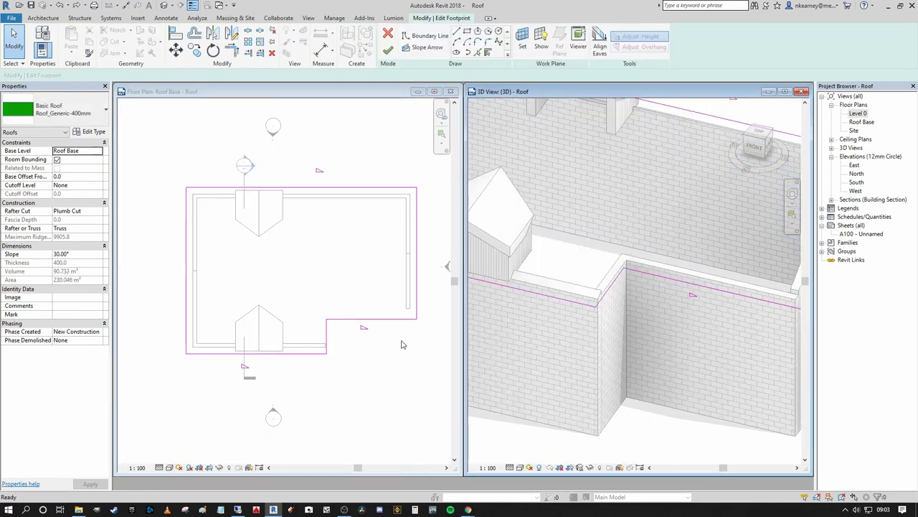
{"action": "scroll", "coordinate": [401, 344], "scroll_direction": "down", "scroll_amount": 2}
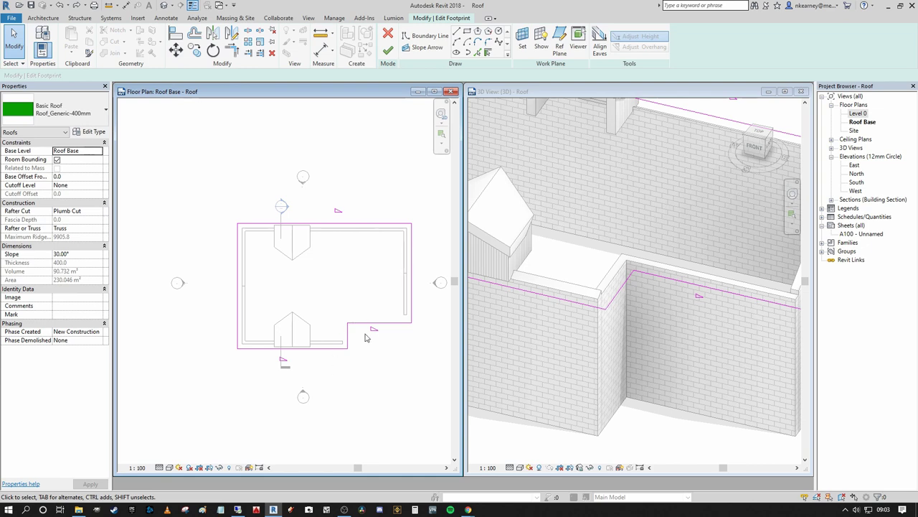
{"action": "left_click", "coordinate": [542, 330]}
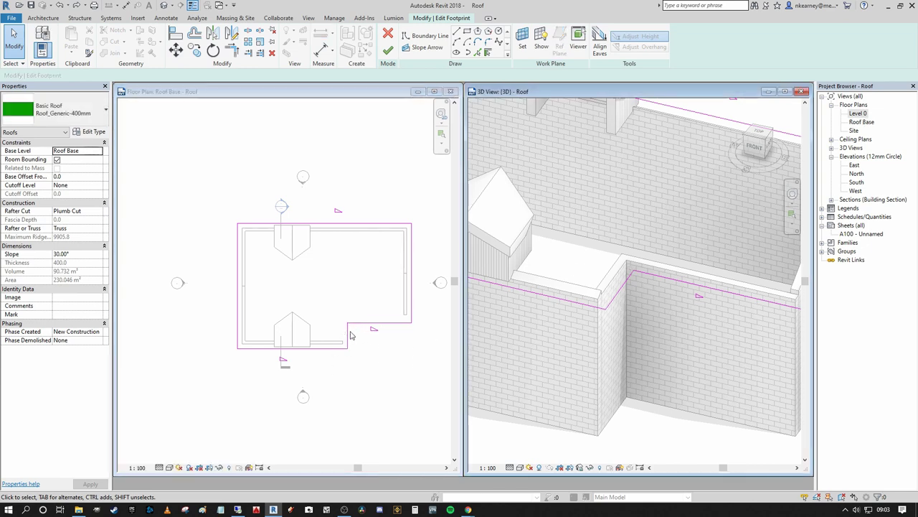
{"action": "left_click", "coordinate": [387, 50]}
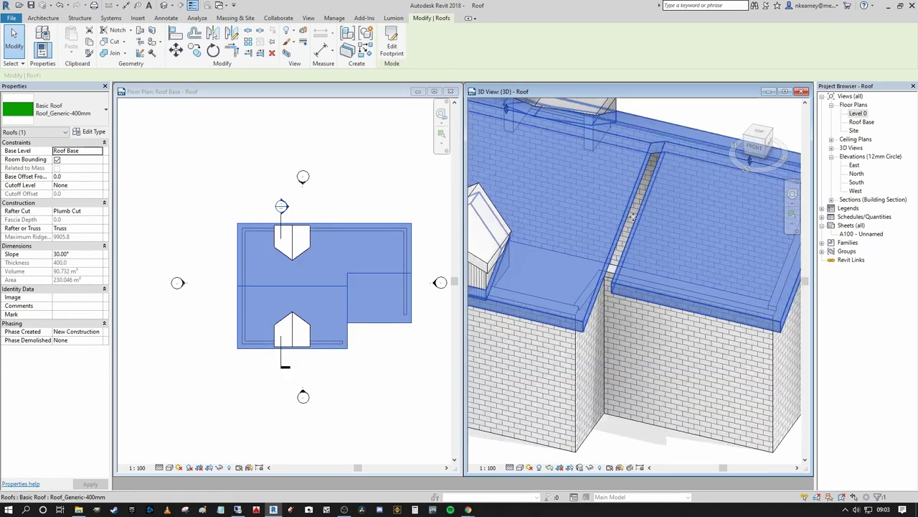
- Examine the two recess walls and the roof edges above them in 3D, selecting the walls and roof in turn
{"action": "scroll", "coordinate": [654, 294], "scroll_direction": "down", "scroll_amount": 3}
{"action": "key", "text": "Escape"}
{"action": "middle_click_drag", "start_coordinate": [634, 346], "coordinate": [574, 293], "text": "shift"}
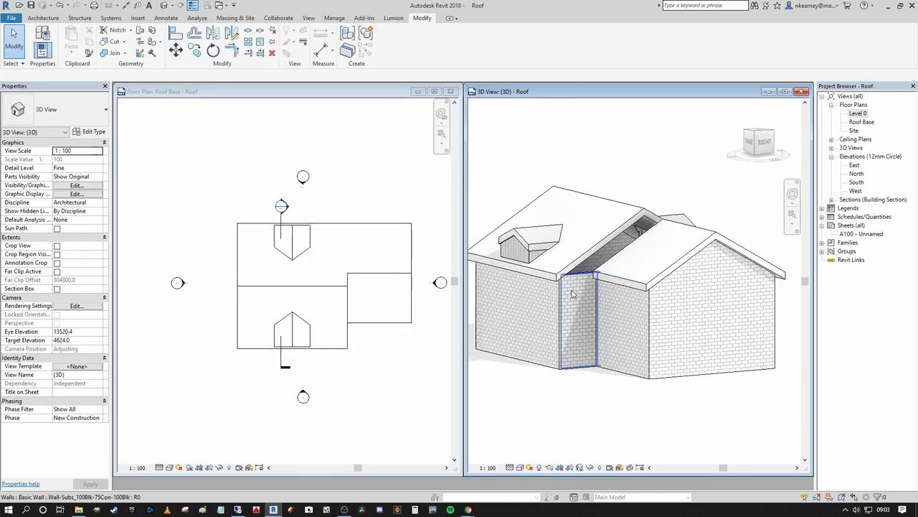
{"action": "scroll", "coordinate": [577, 293], "scroll_direction": "up", "scroll_amount": 2}
{"action": "left_click", "coordinate": [571, 330]}
{"action": "left_click", "coordinate": [653, 296], "text": "ctrl"}
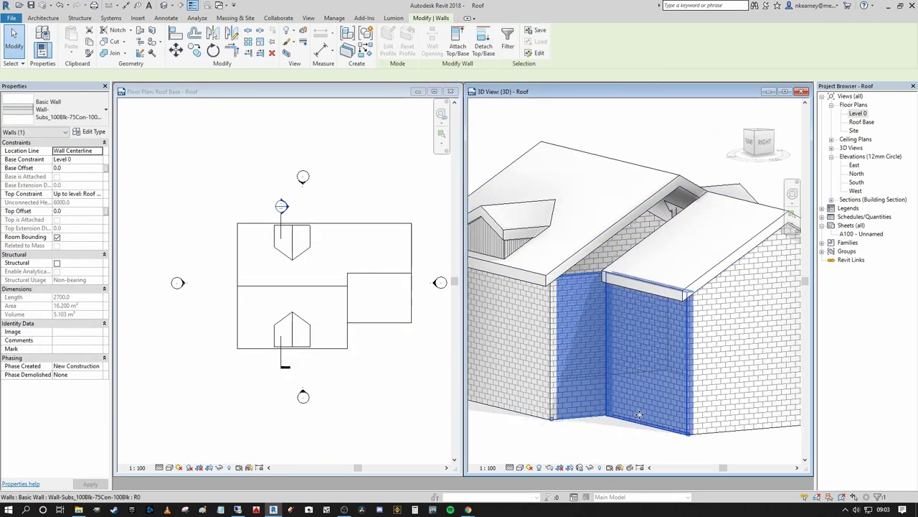
{"action": "scroll", "coordinate": [641, 189], "scroll_direction": "down", "scroll_amount": 1}
{"action": "middle_click_drag", "start_coordinate": [641, 190], "coordinate": [652, 251]}
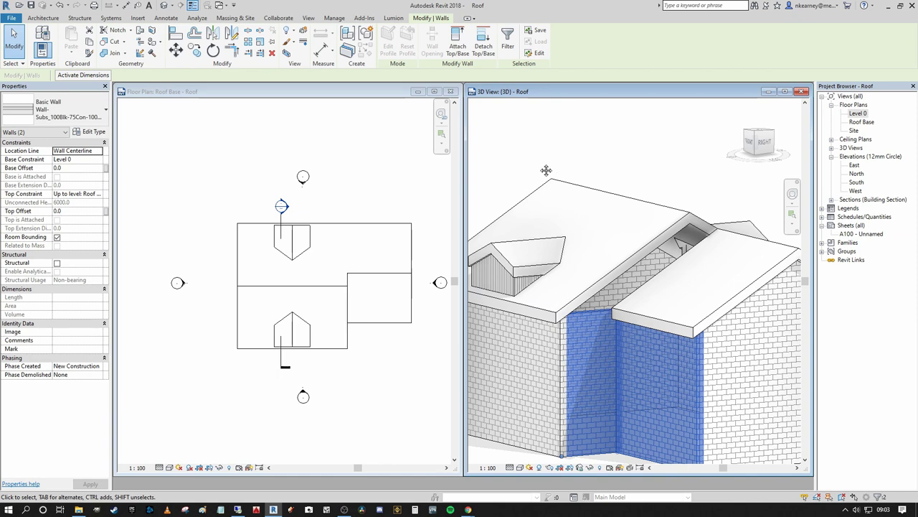
{"action": "left_click", "coordinate": [626, 136]}
{"action": "middle_click_drag", "start_coordinate": [626, 136], "coordinate": [625, 132], "text": "shift"}
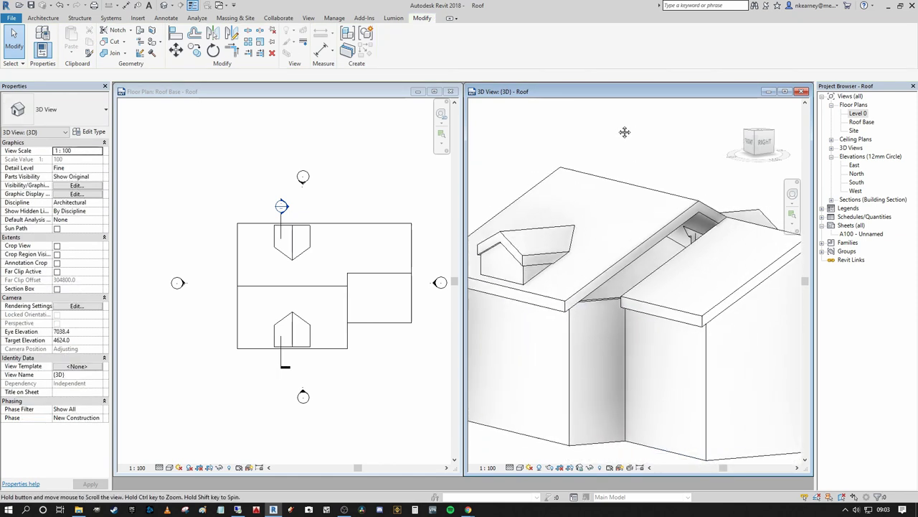
{"action": "left_click", "coordinate": [633, 294]}
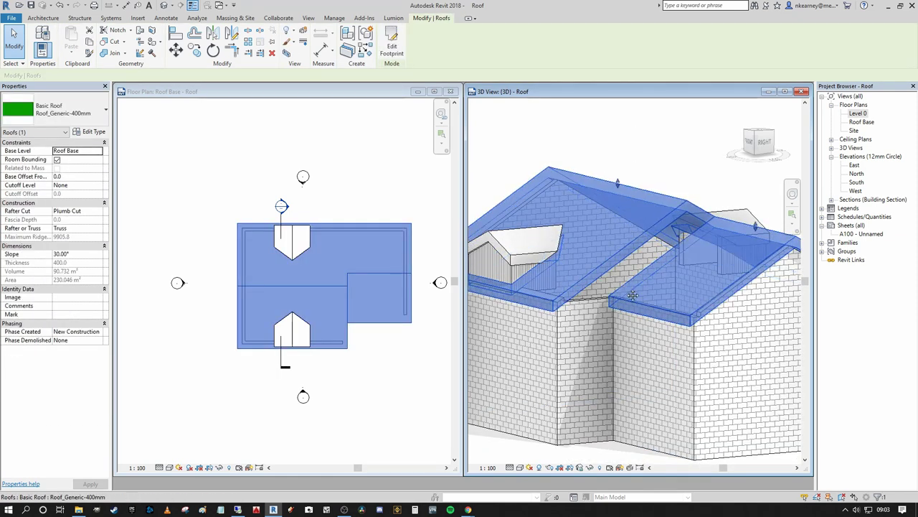
{"action": "middle_click_drag", "start_coordinate": [633, 295], "coordinate": [697, 294], "text": "shift"}
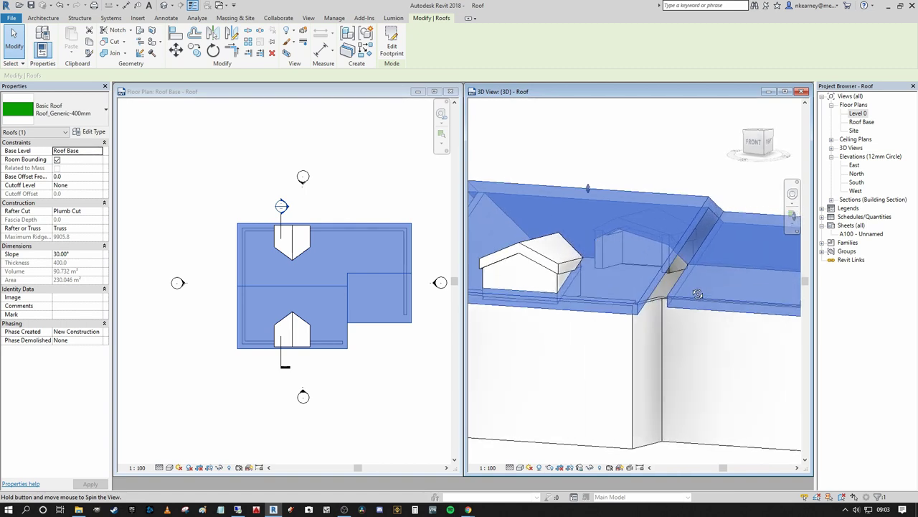
{"action": "middle_click_drag", "start_coordinate": [685, 251], "coordinate": [660, 322]}
{"action": "scroll", "coordinate": [571, 313], "scroll_direction": "up", "scroll_amount": 1}
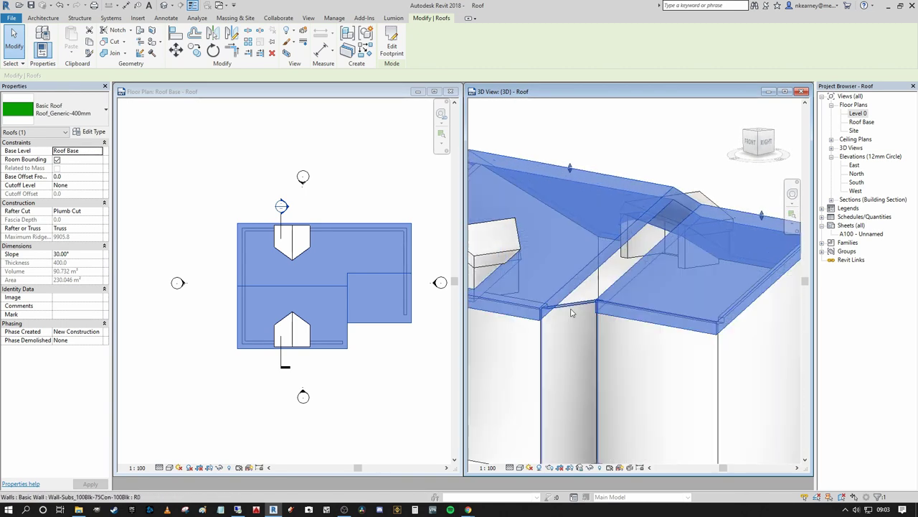
{"action": "scroll", "coordinate": [572, 312], "scroll_direction": "down", "scroll_amount": 2}
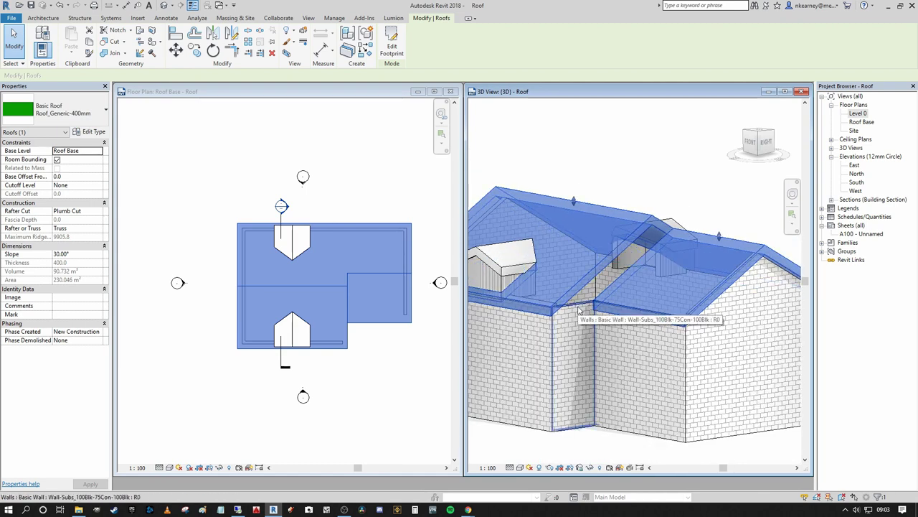
- Attach the top of the short side wall in the recess to the roof
{"action": "left_click", "coordinate": [578, 309]}
{"action": "middle_click_drag", "start_coordinate": [578, 297], "coordinate": [586, 279]}
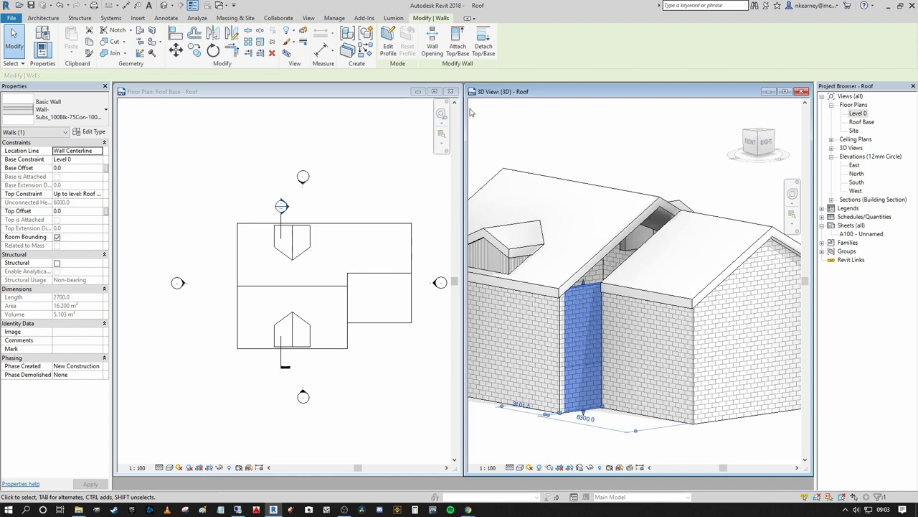
{"action": "left_click", "coordinate": [463, 55]}
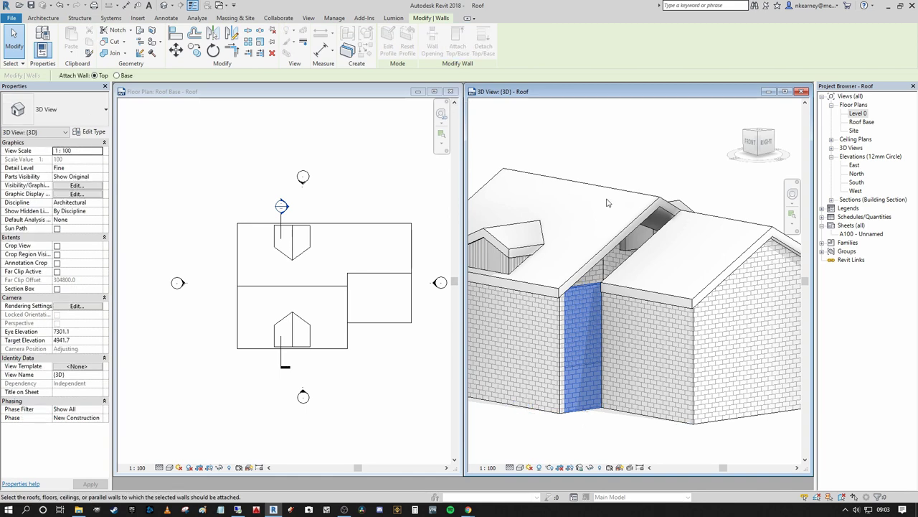
{"action": "left_click", "coordinate": [552, 246]}
{"action": "middle_click_drag", "start_coordinate": [552, 246], "coordinate": [563, 264]}
{"action": "key", "text": "Escape"}
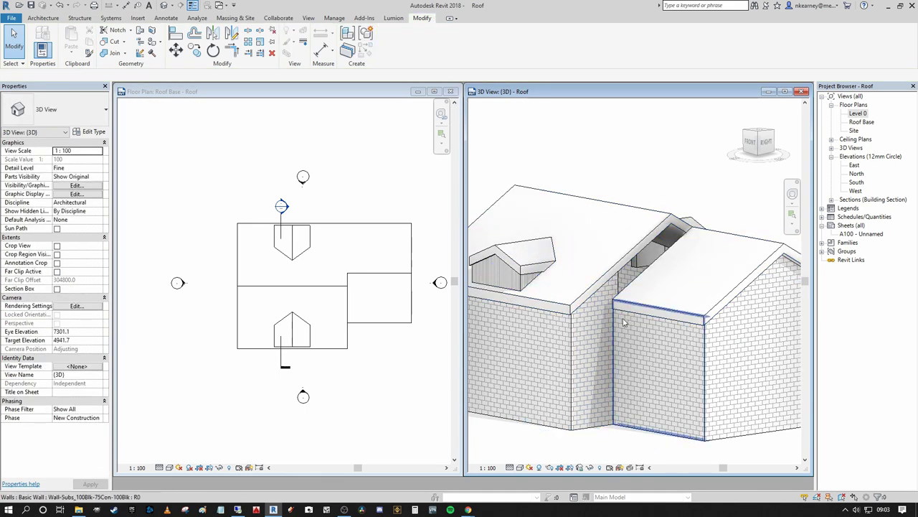
- Dismiss the save reminder, and join the lower wing's roof edge to the face of the recess side wall
{"action": "mouse_move", "coordinate": [625, 323]}
{"action": "middle_mouse_down", "text": "shift"}
{"action": "mouse_move", "coordinate": [709, 320]}
{"action": "mouse_move", "coordinate": [631, 315]}
{"action": "middle_mouse_up", "text": "shift"}
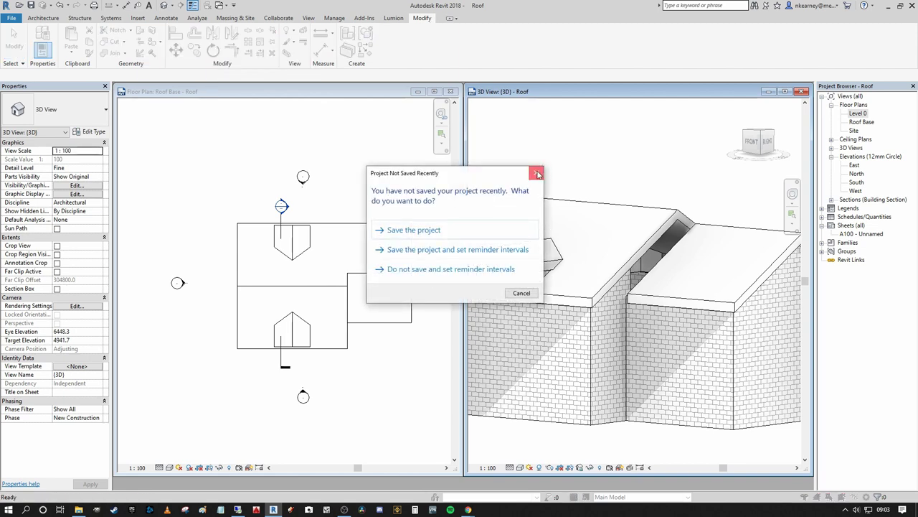
{"action": "left_click", "coordinate": [538, 174]}
{"action": "scroll", "coordinate": [638, 286], "scroll_direction": "up", "scroll_amount": 1}
{"action": "middle_click_drag", "start_coordinate": [648, 285], "coordinate": [602, 302]}
{"action": "scroll", "coordinate": [615, 293], "scroll_direction": "up", "scroll_amount": 1}
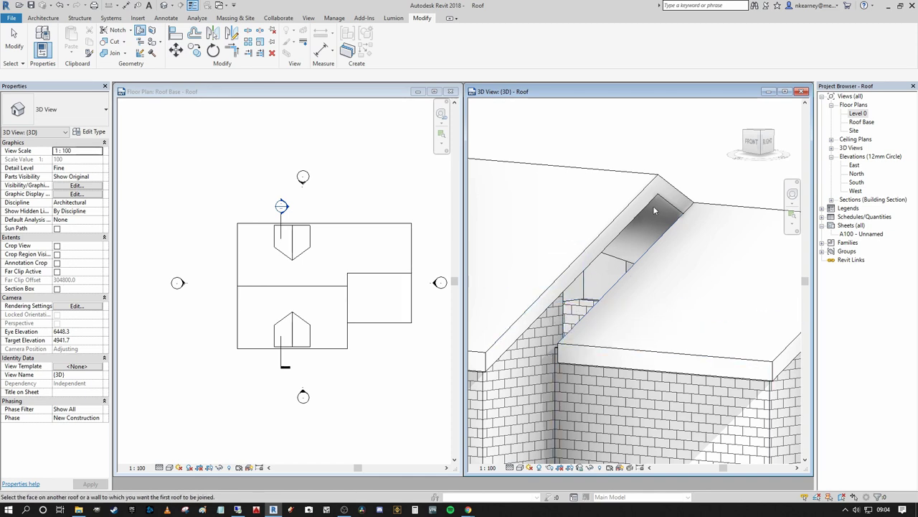
{"action": "left_click", "coordinate": [563, 327]}
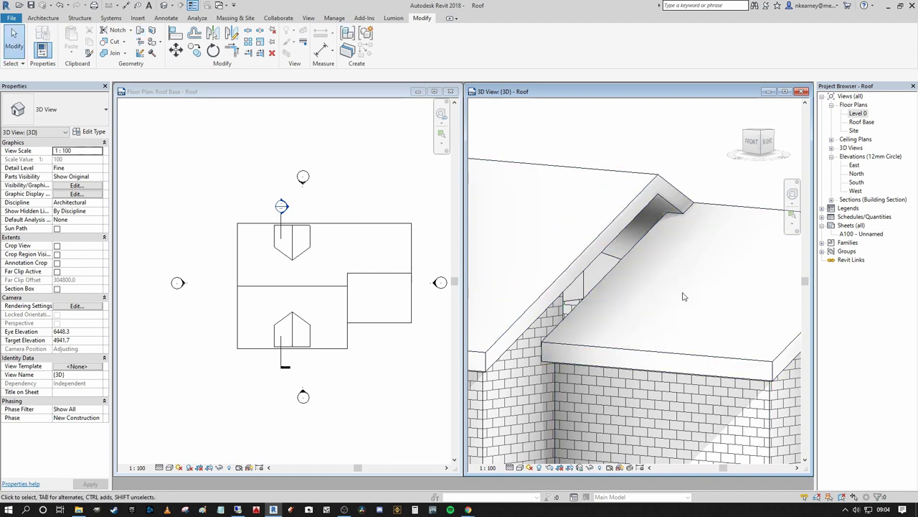
{"action": "scroll", "coordinate": [564, 347], "scroll_direction": "down", "scroll_amount": 1}
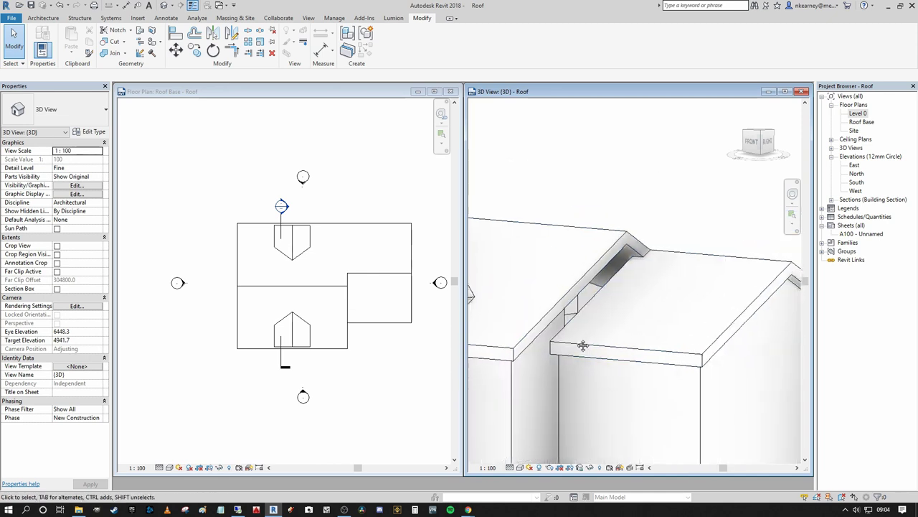
- Detach the top of the short side wall in the recess from the roof
{"action": "middle_click_drag", "start_coordinate": [584, 347], "coordinate": [668, 299], "text": "shift"}
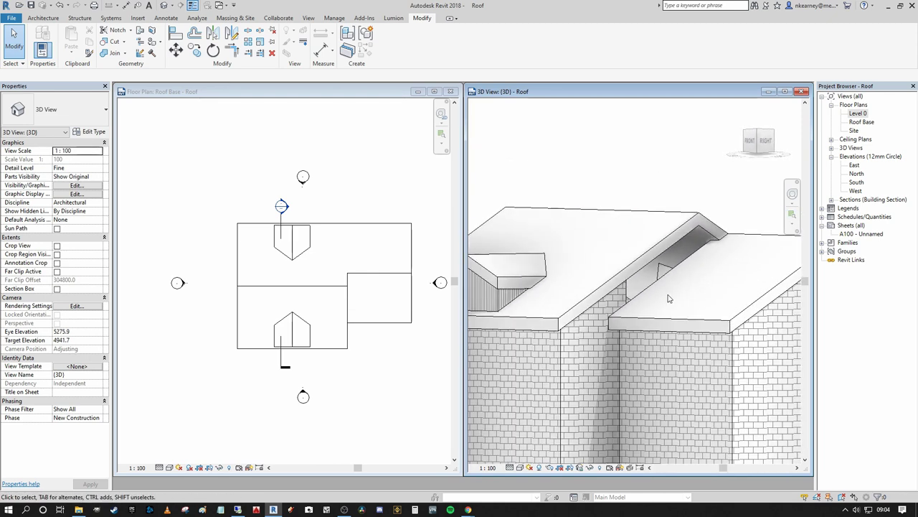
{"action": "left_click", "coordinate": [614, 296]}
{"action": "left_click", "coordinate": [483, 45]}
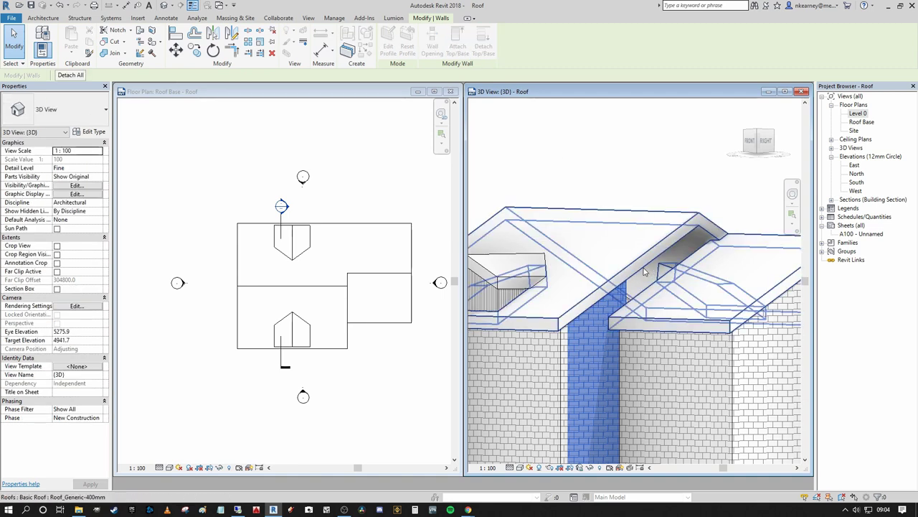
{"action": "left_click", "coordinate": [677, 220]}
{"action": "middle_click_drag", "start_coordinate": [695, 301], "coordinate": [620, 283], "text": "shift"}
{"action": "scroll", "coordinate": [603, 287], "scroll_direction": "up", "scroll_amount": 1}
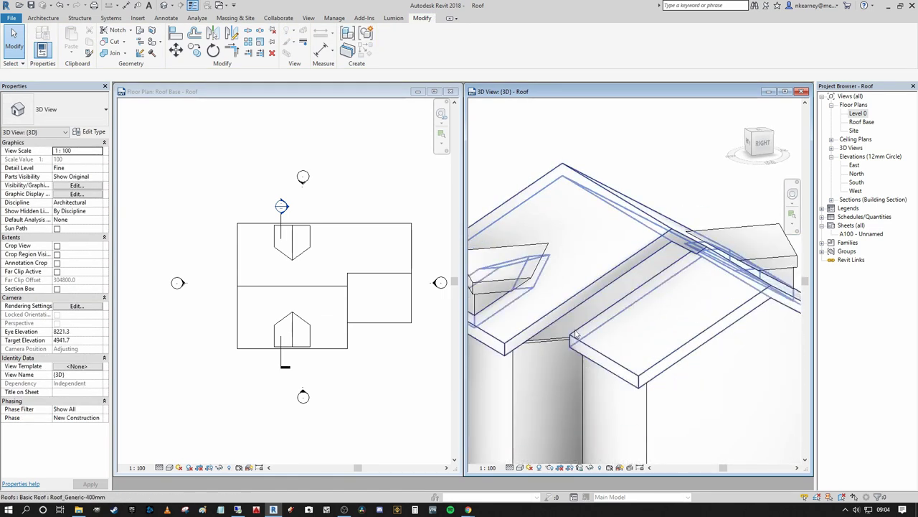
- Edit the recess side wall's profile in the right side view, picking lines along the undersides of the main roof and tops of the lower roof
{"action": "left_click", "coordinate": [558, 343]}
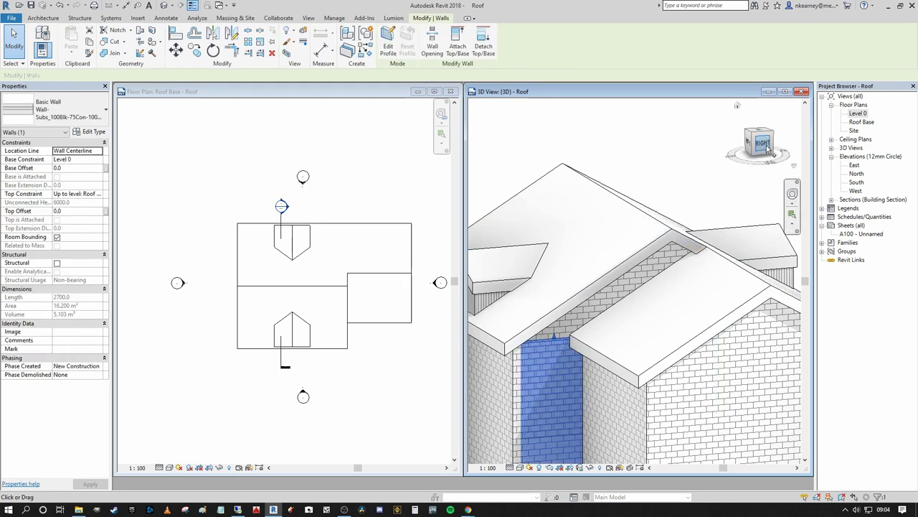
{"action": "left_click", "coordinate": [763, 143]}
{"action": "scroll", "coordinate": [511, 273], "scroll_direction": "down", "scroll_amount": 5}
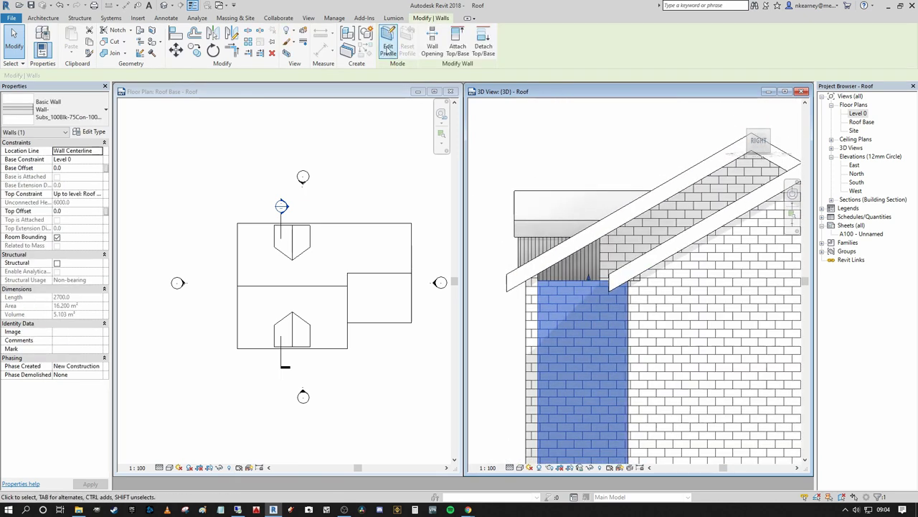
{"action": "left_click", "coordinate": [388, 47]}
{"action": "left_click", "coordinate": [427, 52]}
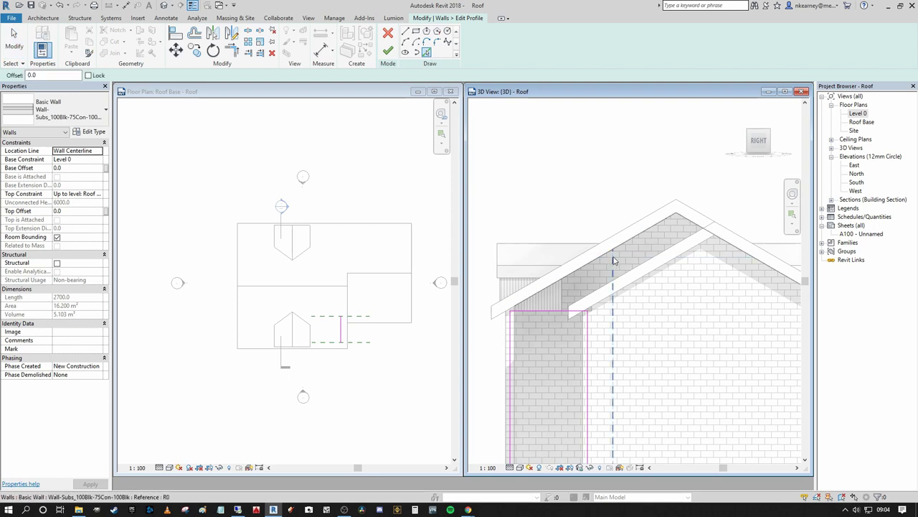
{"action": "scroll", "coordinate": [588, 251], "scroll_direction": "up", "scroll_amount": 3}
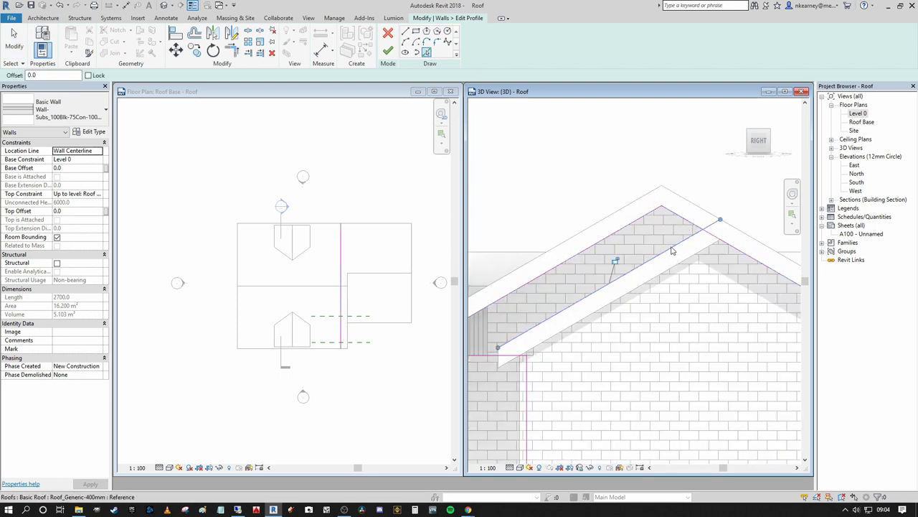
{"action": "scroll", "coordinate": [650, 246], "scroll_direction": "down", "scroll_amount": 1}
{"action": "middle_click_drag", "start_coordinate": [650, 246], "coordinate": [695, 234]}
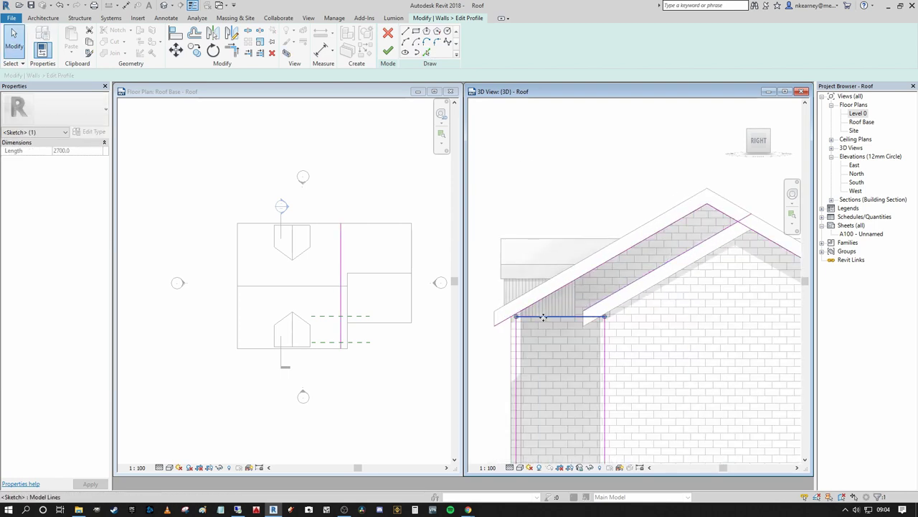
- Delete the profile's flat top line, trim the remaining lines into a closed outline between the two roofs, and finish the profile
{"action": "key", "text": "Escape"}
{"action": "left_click", "coordinate": [231, 49]}
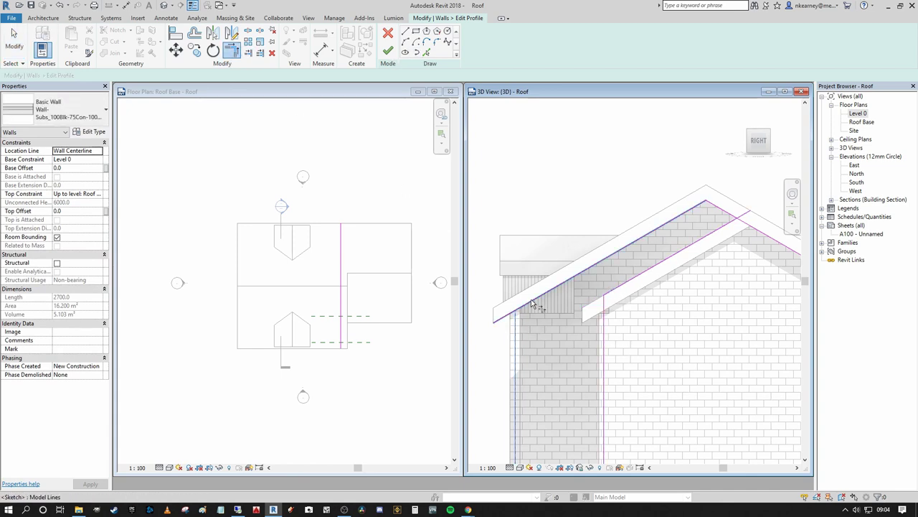
{"action": "scroll", "coordinate": [725, 213], "scroll_direction": "down", "scroll_amount": 2}
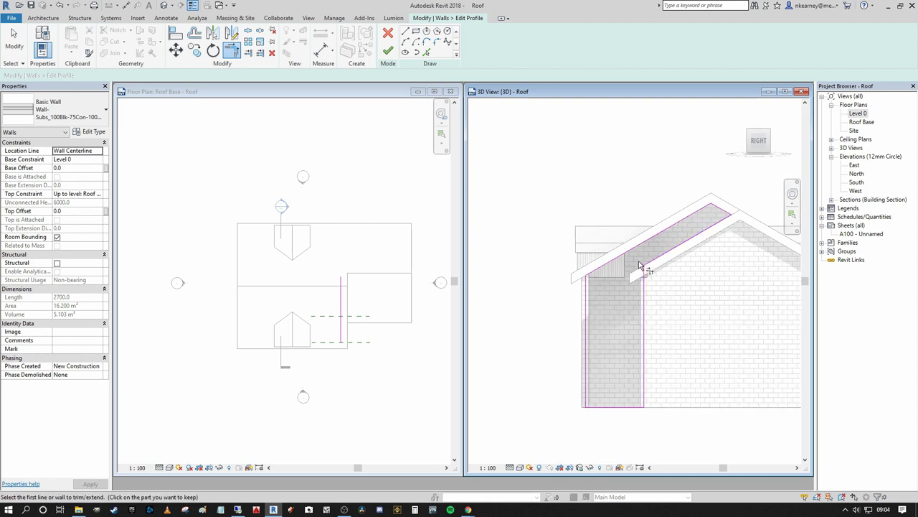
{"action": "left_click", "coordinate": [387, 50]}
{"action": "left_click", "coordinate": [559, 166]}
- Examine the reshaped recess side wall and the junction between the main and lower roofs in 3D
{"action": "middle_click_drag", "start_coordinate": [559, 166], "coordinate": [684, 215], "text": "shift"}
{"action": "scroll", "coordinate": [684, 216], "scroll_direction": "up", "scroll_amount": 4}
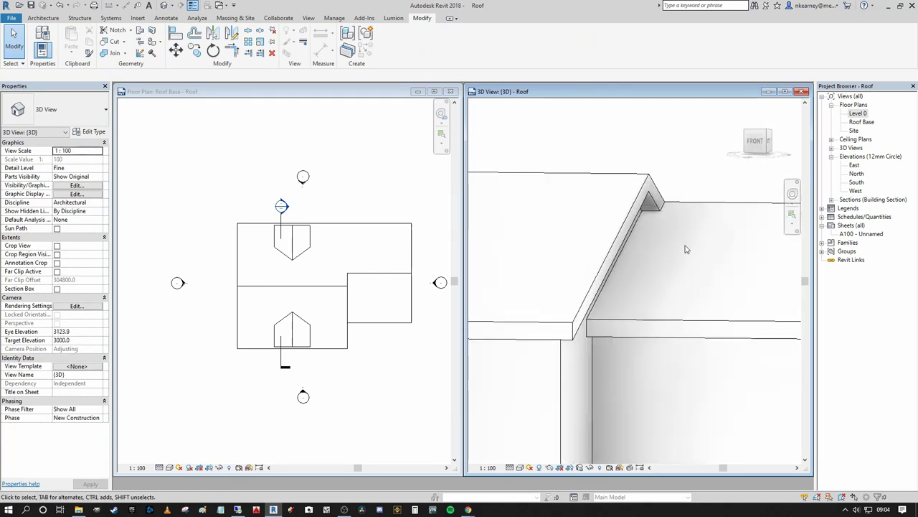
{"action": "scroll", "coordinate": [682, 254], "scroll_direction": "down", "scroll_amount": 2}
{"action": "middle_click_drag", "start_coordinate": [745, 254], "coordinate": [724, 254]}
{"action": "scroll", "coordinate": [616, 226], "scroll_direction": "up", "scroll_amount": 2}
{"action": "scroll", "coordinate": [614, 227], "scroll_direction": "down", "scroll_amount": 3}
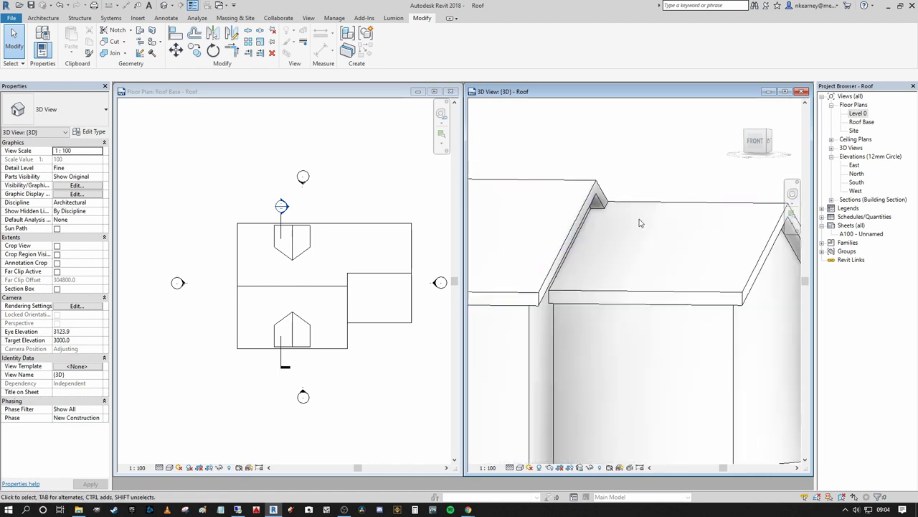
{"action": "middle_click_drag", "start_coordinate": [656, 210], "coordinate": [680, 226], "text": "shift"}
{"action": "scroll", "coordinate": [687, 231], "scroll_direction": "down", "scroll_amount": 2}
{"action": "scroll", "coordinate": [680, 226], "scroll_direction": "up", "scroll_amount": 1}
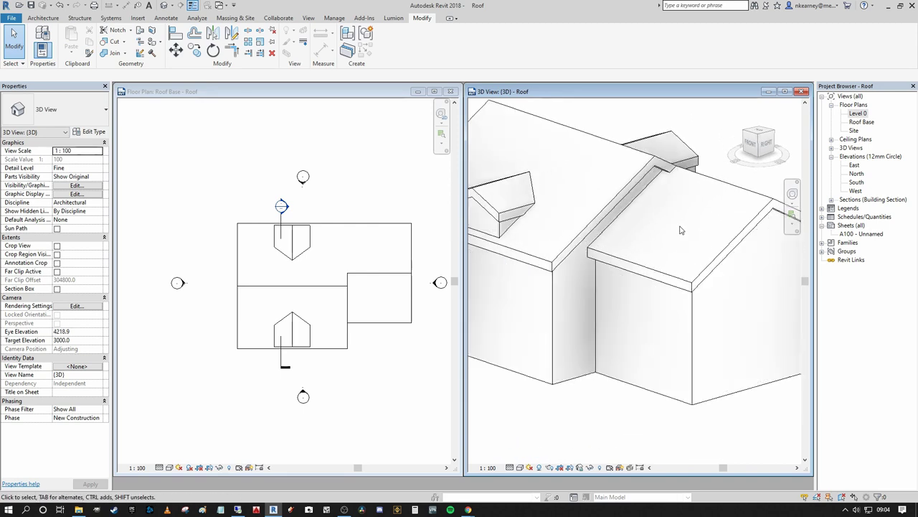
{"action": "middle_click_drag", "start_coordinate": [610, 234], "coordinate": [628, 229]}
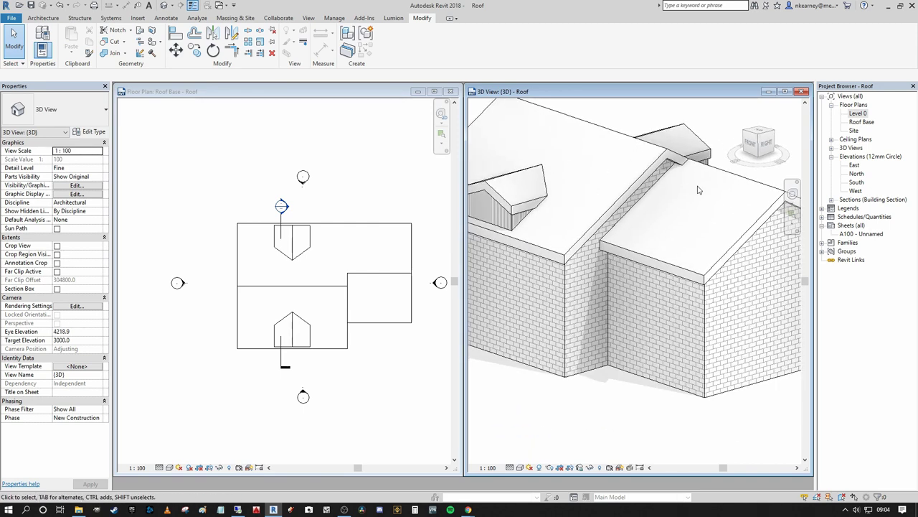
{"action": "middle_click_drag", "start_coordinate": [578, 439], "coordinate": [576, 440]}
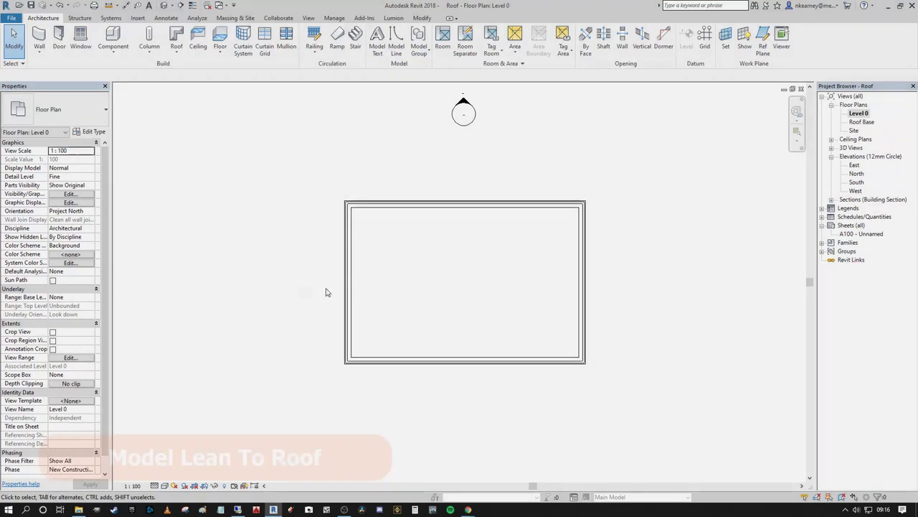
- Start a footprint roof for the plain rectangular building in the Level 0 plan and assign it to the Roof Base level
{"action": "middle_click_drag", "start_coordinate": [306, 295], "coordinate": [286, 282]}
{"action": "scroll", "coordinate": [333, 294], "scroll_direction": "up", "scroll_amount": 2}
{"action": "scroll", "coordinate": [272, 279], "scroll_direction": "up", "scroll_amount": 3}
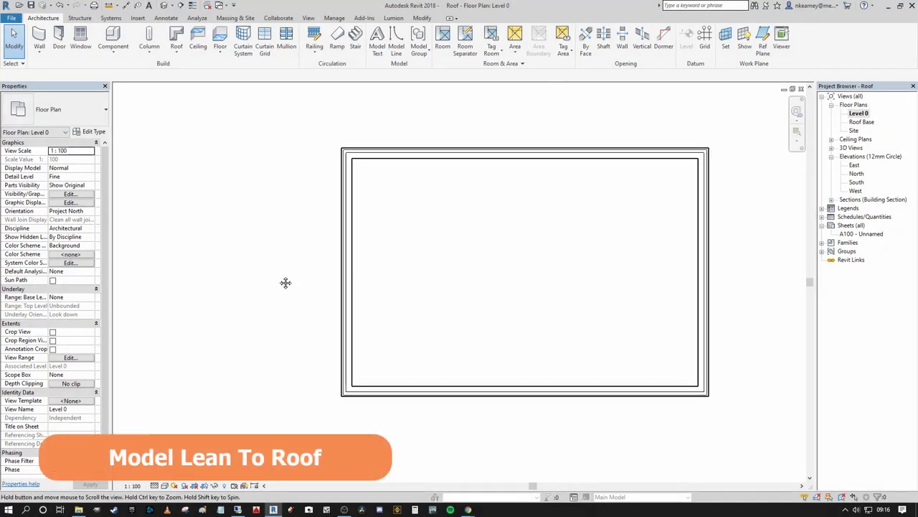
{"action": "middle_click_drag", "start_coordinate": [245, 152], "coordinate": [203, 166]}
{"action": "left_click", "coordinate": [174, 54]}
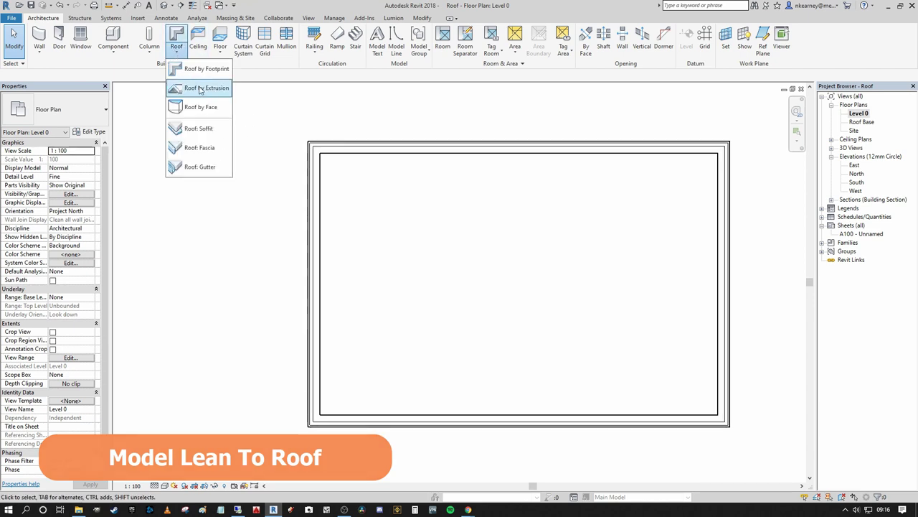
{"action": "left_click", "coordinate": [195, 89]}
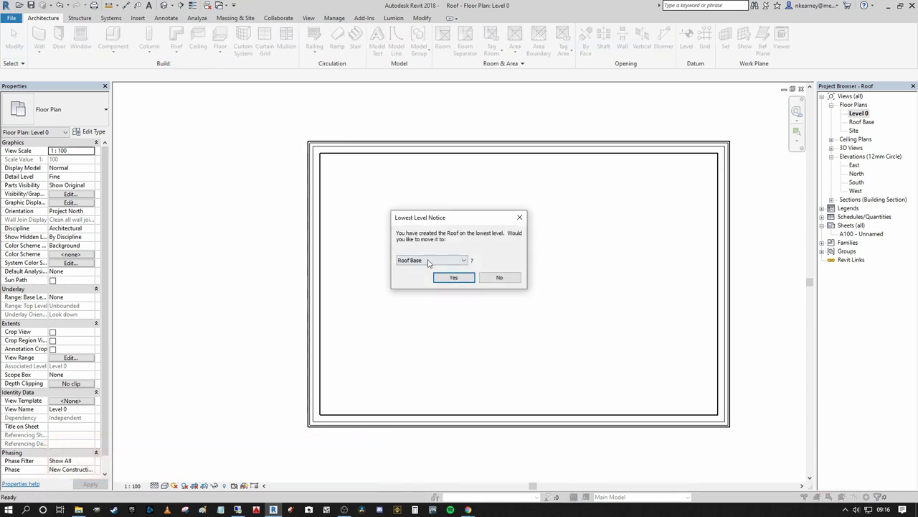
{"action": "left_click", "coordinate": [453, 277]}
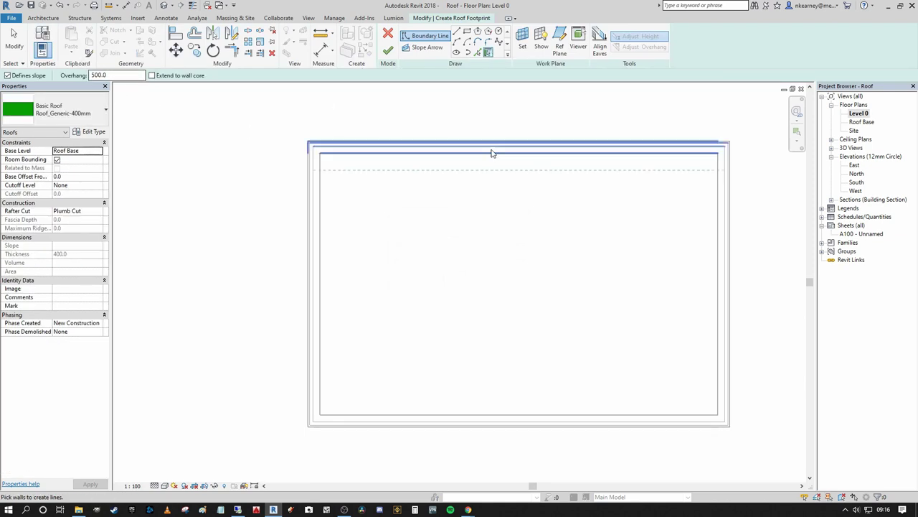
- Create the roof boundary from the whole chain of four walls with a 500 mm overhang
{"action": "key", "text": "Tab"}
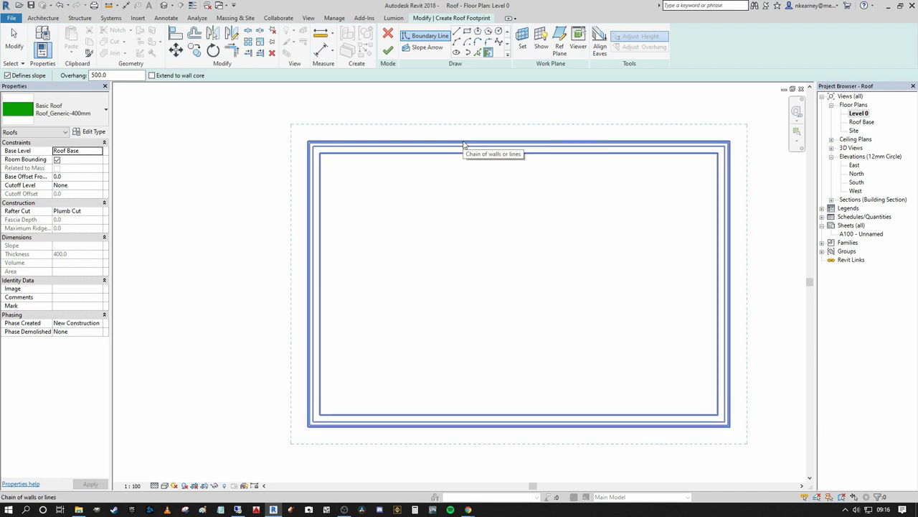
{"action": "left_click", "coordinate": [464, 143]}
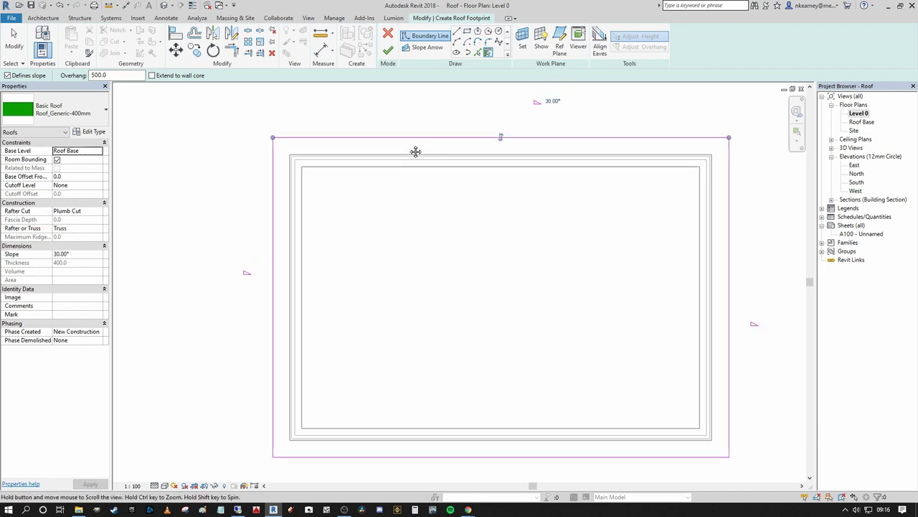
{"action": "scroll", "coordinate": [473, 172], "scroll_direction": "down", "scroll_amount": 2}
{"action": "scroll", "coordinate": [517, 222], "scroll_direction": "down", "scroll_amount": 2}
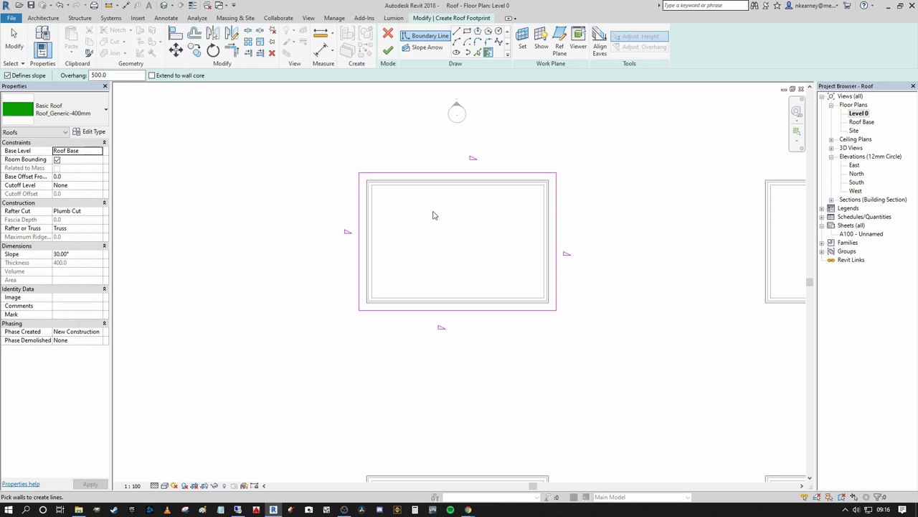
- Remove the slope definition from the north, west and east boundary lines of the roof
{"action": "key", "text": "Escape"}
{"action": "left_click_drag", "start_coordinate": [330, 166], "coordinate": [328, 164]}
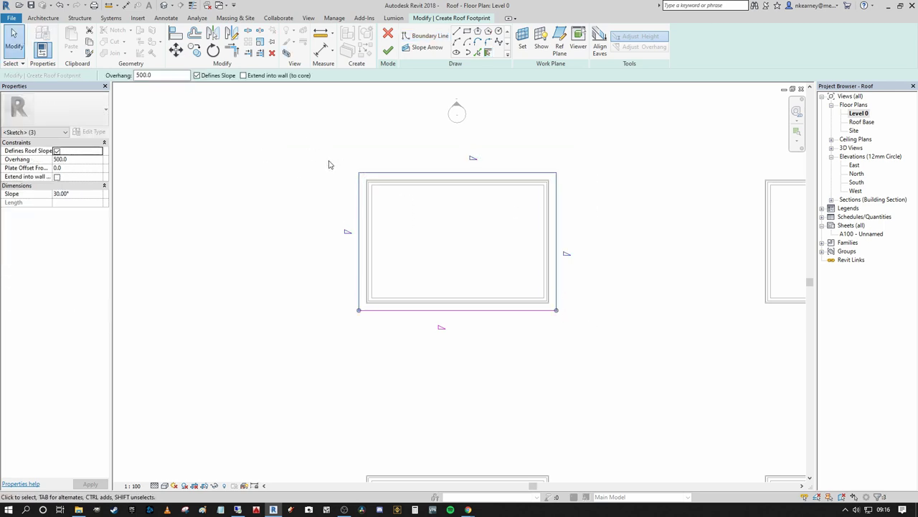
{"action": "left_click", "coordinate": [450, 225]}
- Set the slope of the south boundary line to 20° and finish the lean-to roof footprint
{"action": "left_click", "coordinate": [489, 310]}
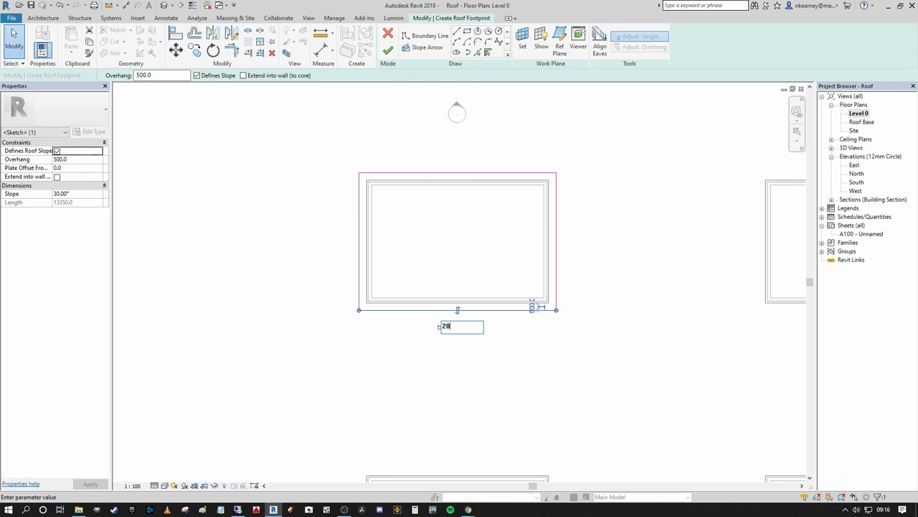
{"action": "left_click", "coordinate": [458, 326]}
{"action": "left_click", "coordinate": [386, 51]}
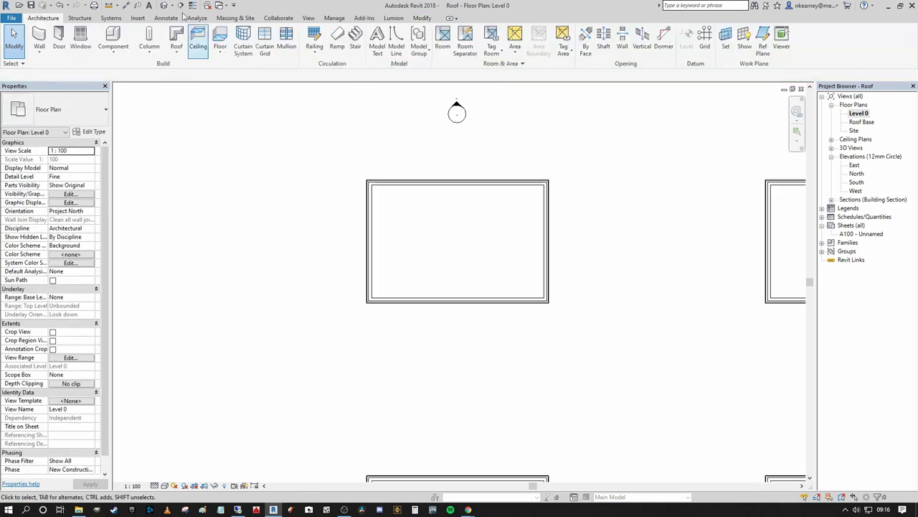
- Attach the tops of all four walls of the rectangular building to the lean-to roof in the 3D view
{"action": "left_click", "coordinate": [161, 5]}
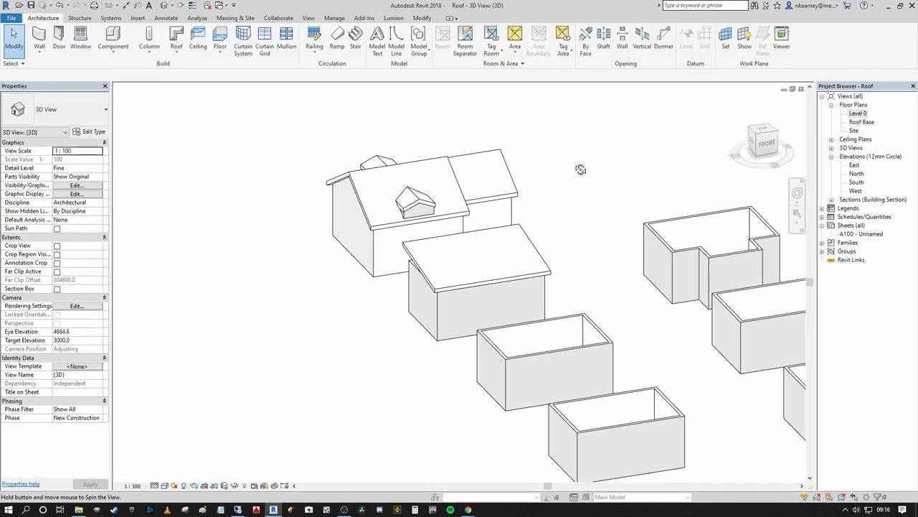
{"action": "scroll", "coordinate": [689, 226], "scroll_direction": "up", "scroll_amount": 3}
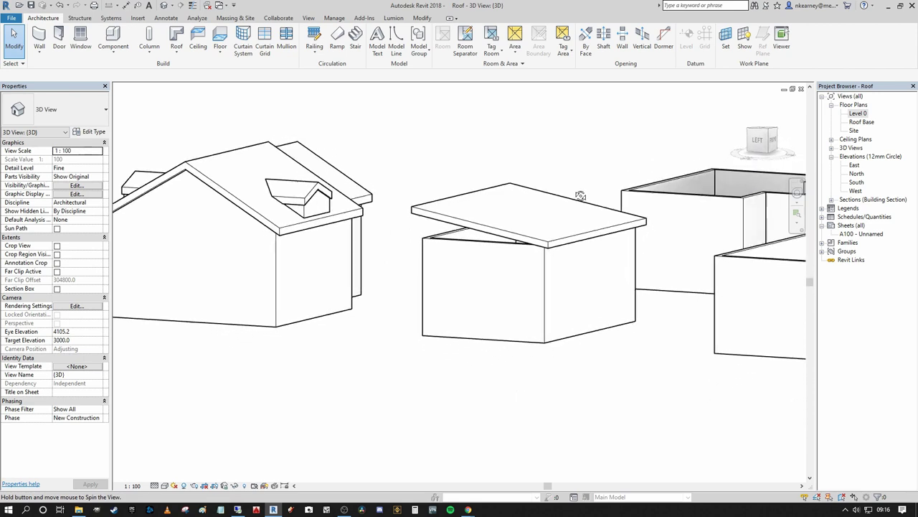
{"action": "key", "text": "Tab"}
{"action": "left_click", "coordinate": [475, 250]}
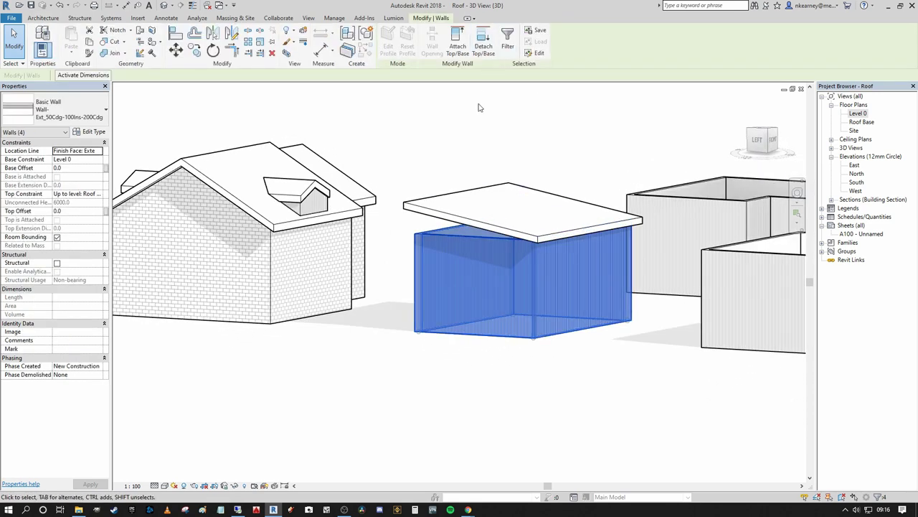
{"action": "left_click", "coordinate": [512, 127]}
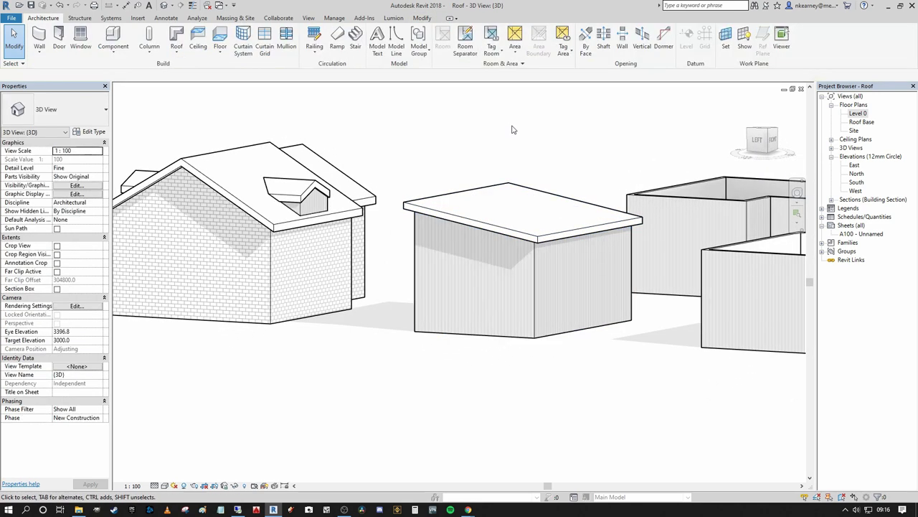
{"action": "middle_click_drag", "start_coordinate": [512, 127], "coordinate": [507, 195], "text": "shift"}
{"action": "middle_click_drag", "start_coordinate": [576, 205], "coordinate": [567, 191], "text": "shift"}
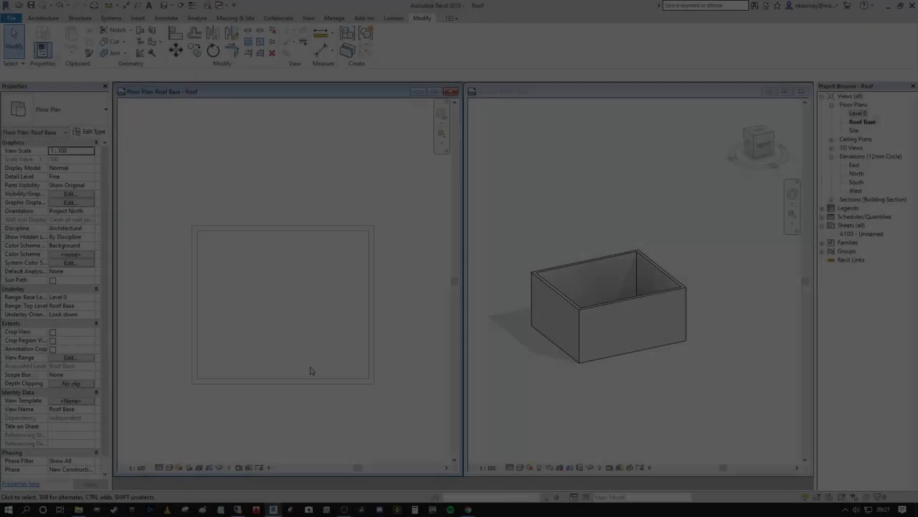
- Start a footprint roof in the Roof Base plan and create its boundary from the chain of four walls with a 500 mm overhang
{"action": "middle_click_drag", "start_coordinate": [301, 347], "coordinate": [281, 322]}
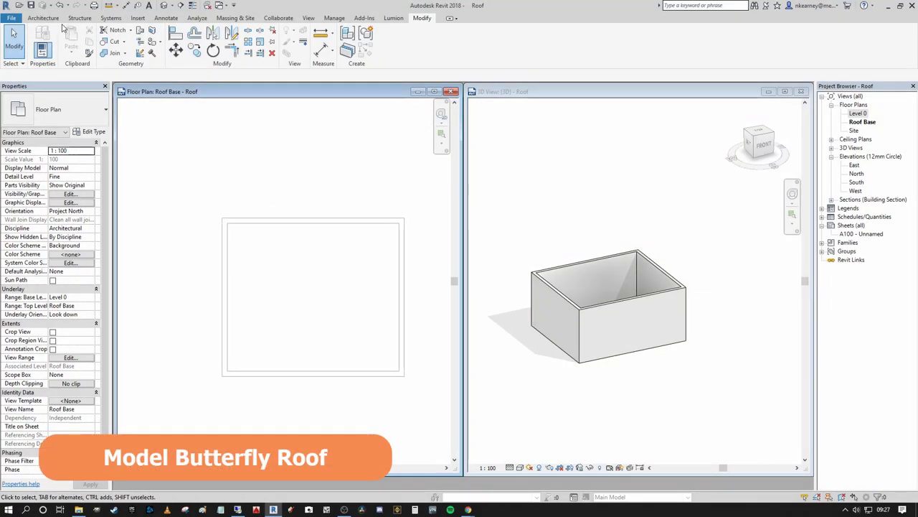
{"action": "left_click", "coordinate": [56, 19]}
{"action": "left_click", "coordinate": [175, 52]}
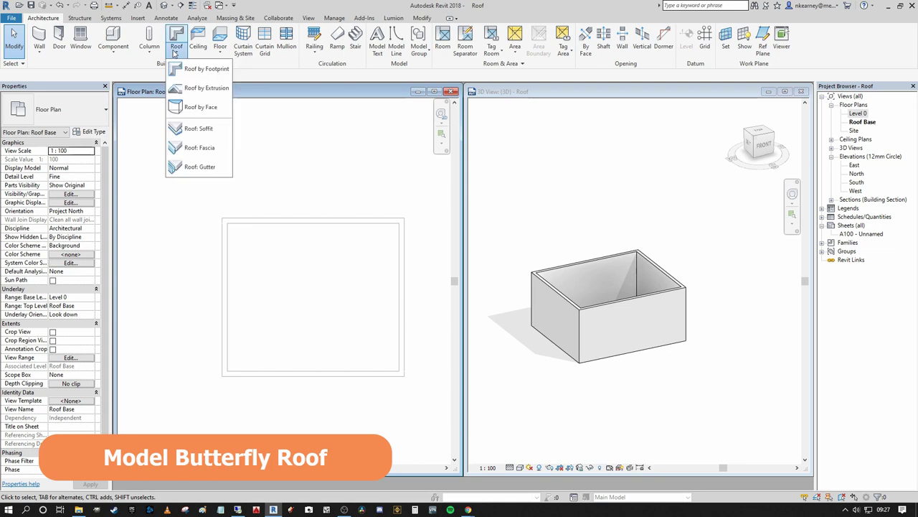
{"action": "left_click", "coordinate": [206, 69]}
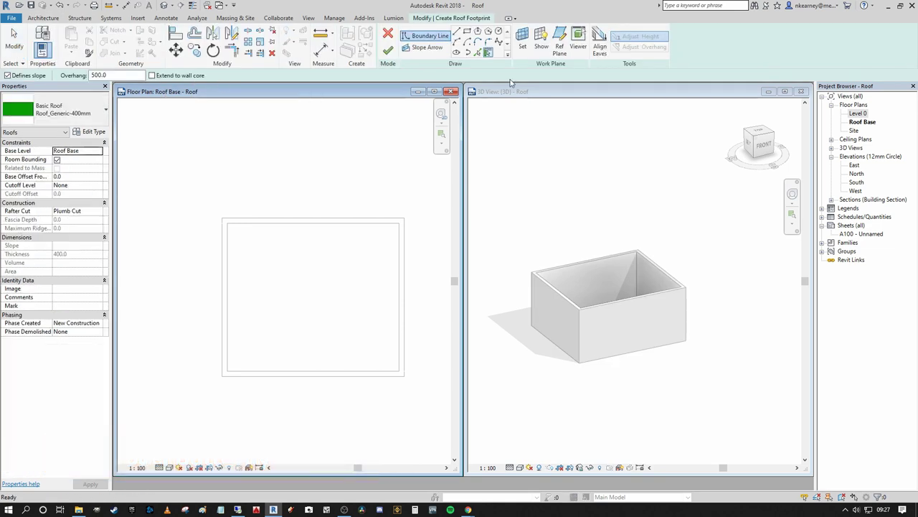
{"action": "key", "text": "Tab"}
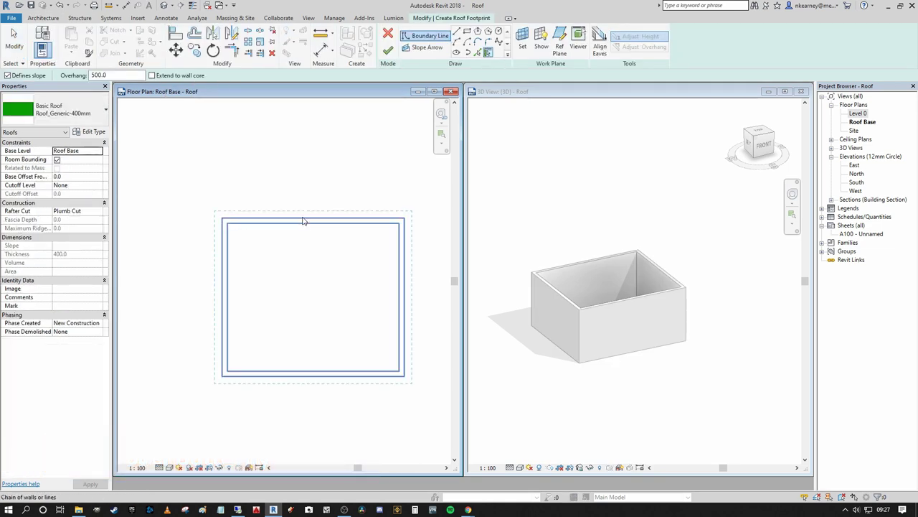
{"action": "left_click", "coordinate": [303, 220]}
{"action": "middle_click_drag", "start_coordinate": [308, 211], "coordinate": [329, 179]}
{"action": "key", "text": "Escape"}
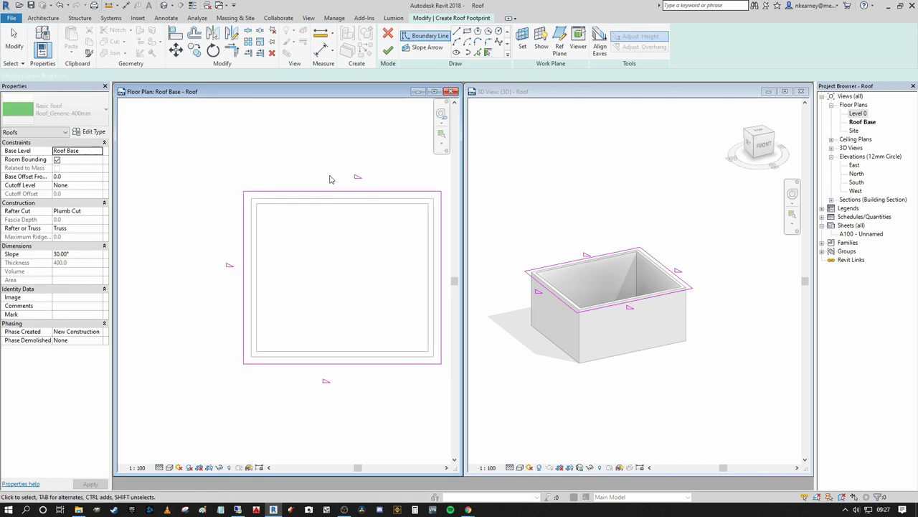
- Remove the slope definition from the east and west boundary lines of the roof
{"action": "scroll", "coordinate": [328, 181], "scroll_direction": "down", "scroll_amount": 2}
{"action": "left_click_drag", "start_coordinate": [345, 178], "coordinate": [345, 177]}
{"action": "left_click_drag", "start_coordinate": [414, 238], "coordinate": [268, 221]}
{"action": "middle_click_drag", "start_coordinate": [288, 193], "coordinate": [272, 266]}
{"action": "scroll", "coordinate": [341, 194], "scroll_direction": "up", "scroll_amount": 2}
{"action": "middle_click_drag", "start_coordinate": [343, 194], "coordinate": [357, 150]}
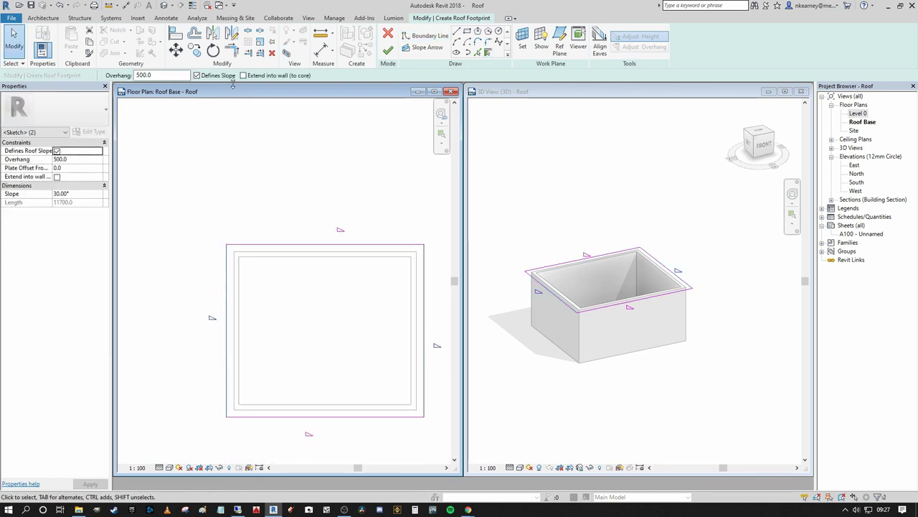
{"action": "left_click", "coordinate": [197, 75]}
{"action": "middle_click_drag", "start_coordinate": [305, 192], "coordinate": [266, 158]}
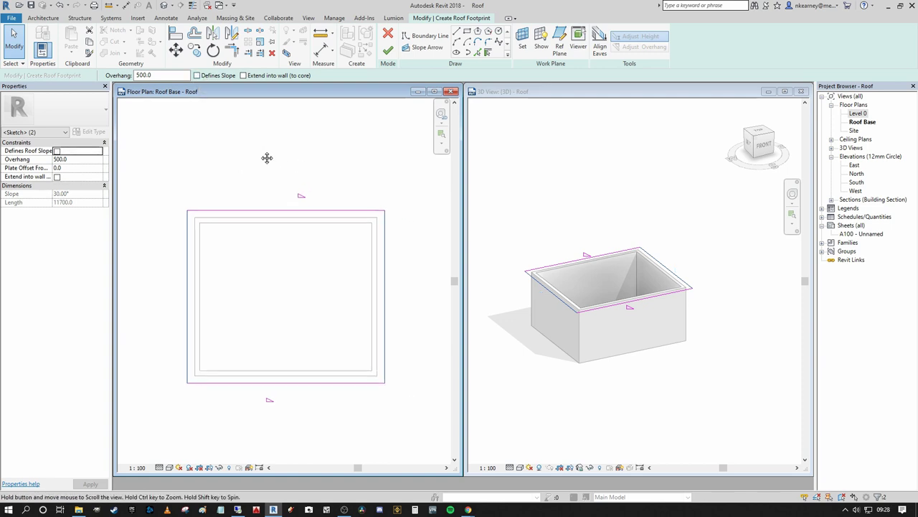
{"action": "scroll", "coordinate": [271, 144], "scroll_direction": "up", "scroll_amount": 1}
{"action": "key", "text": "Escape"}
- Set the slope of the north and south boundary lines to -15° and finish the butterfly roof footprint
{"action": "left_click", "coordinate": [323, 224]}
{"action": "middle_click_drag", "start_coordinate": [340, 205], "coordinate": [362, 173]}
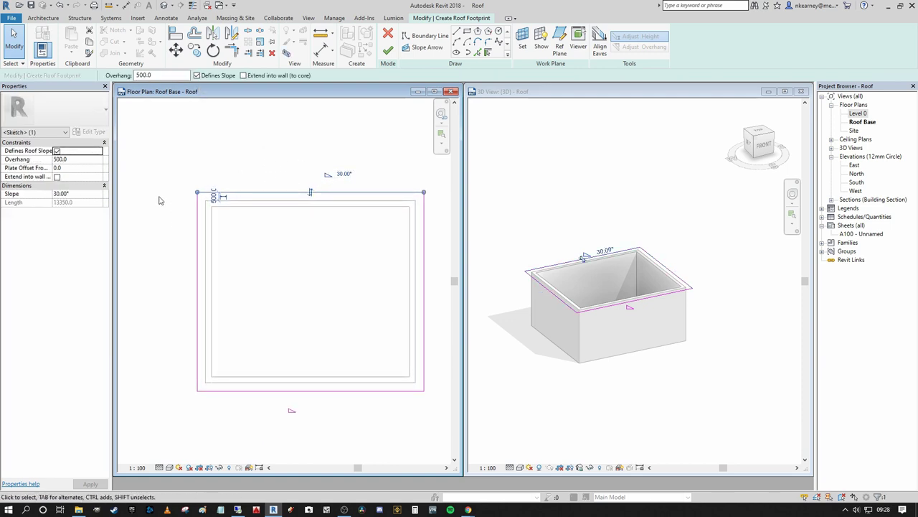
{"action": "scroll", "coordinate": [345, 287], "scroll_direction": "down", "scroll_amount": 1}
{"action": "left_click_drag", "start_coordinate": [359, 397], "coordinate": [326, 198]}
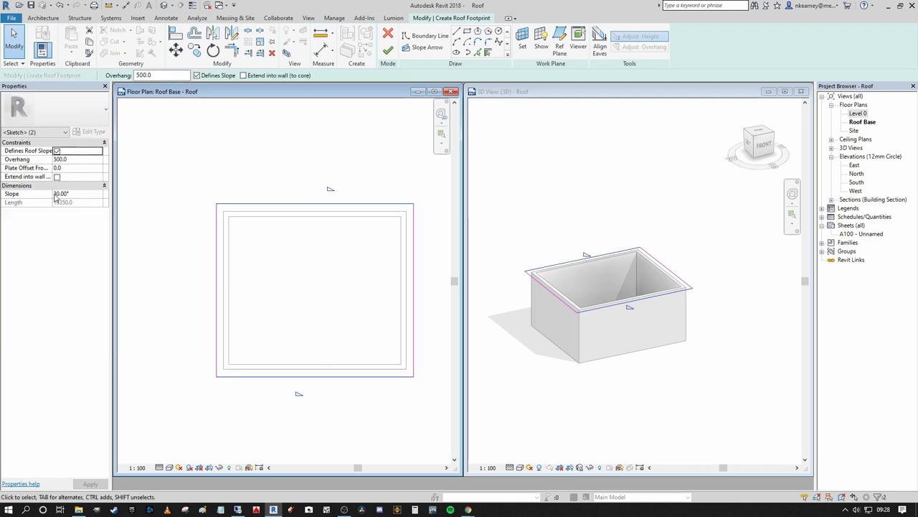
{"action": "left_click", "coordinate": [58, 193]}
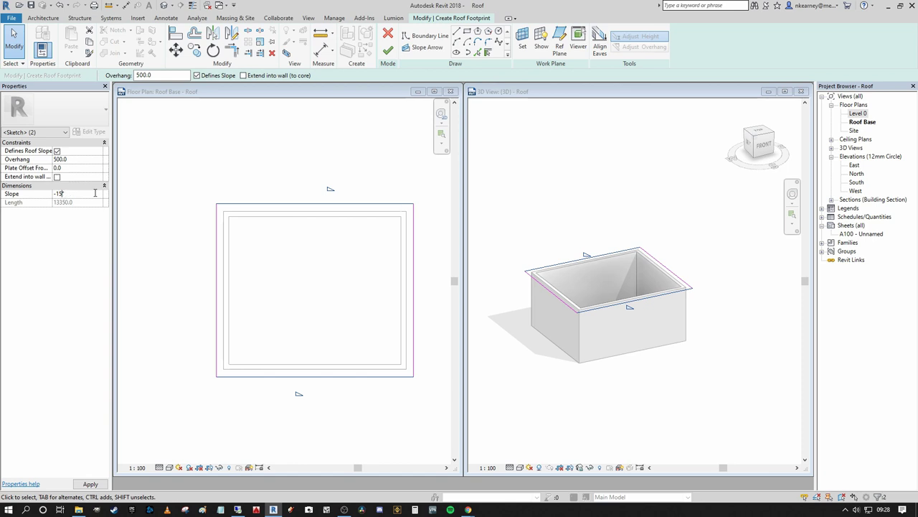
{"action": "left_click", "coordinate": [139, 148]}
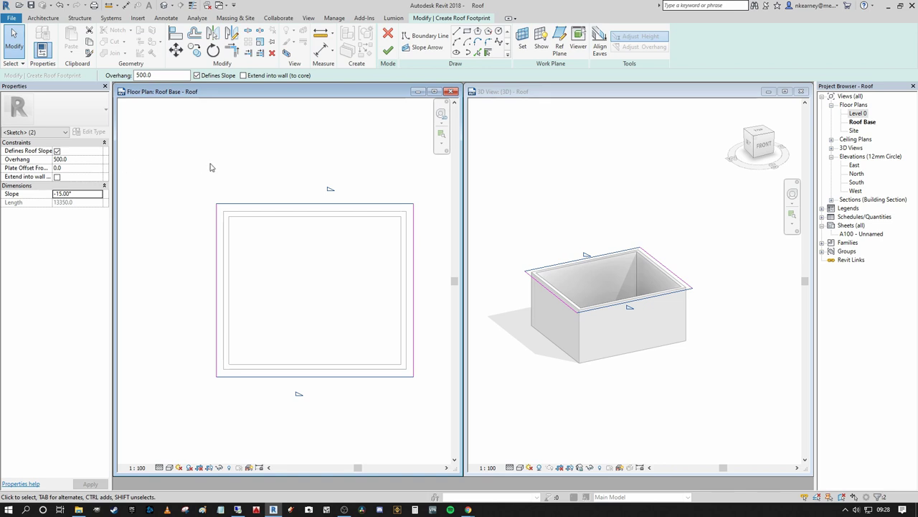
{"action": "left_click", "coordinate": [387, 50]}
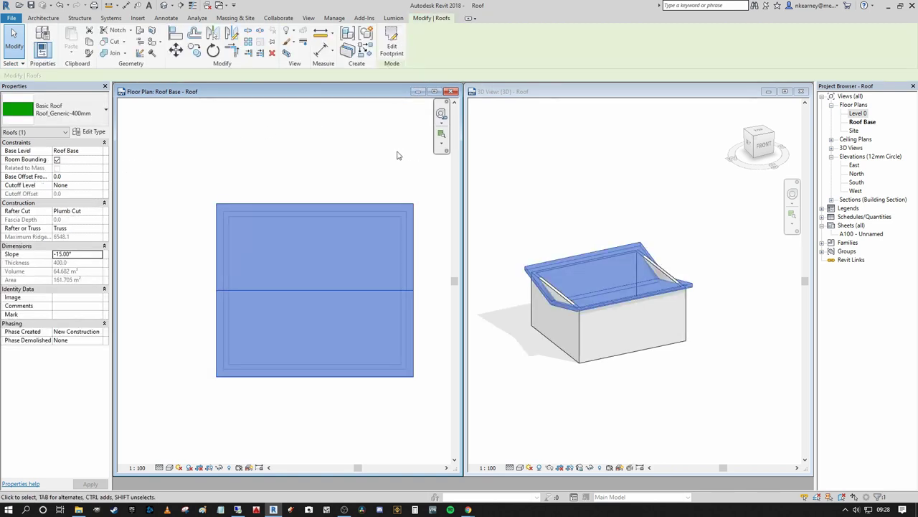
- Set the butterfly roof's base offset from its level to 1500 mm
{"action": "middle_click_drag", "start_coordinate": [348, 185], "coordinate": [356, 184]}
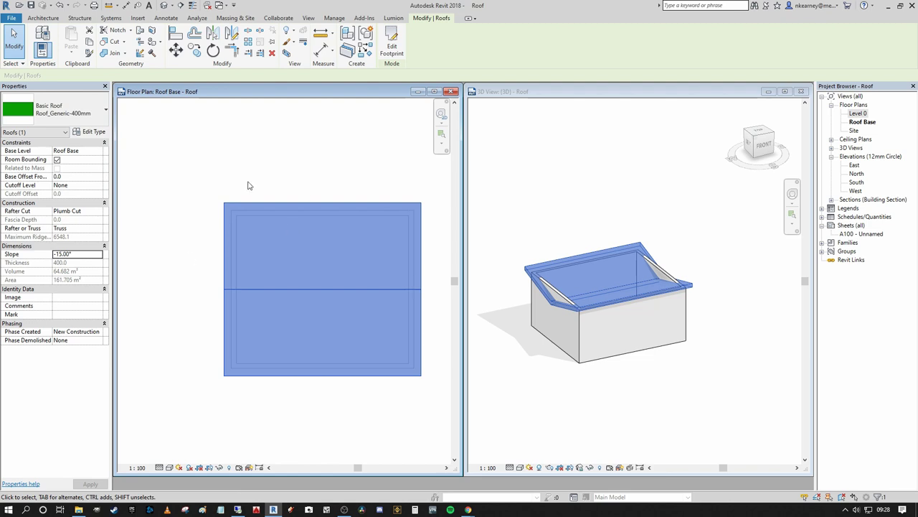
{"action": "left_click", "coordinate": [83, 177]}
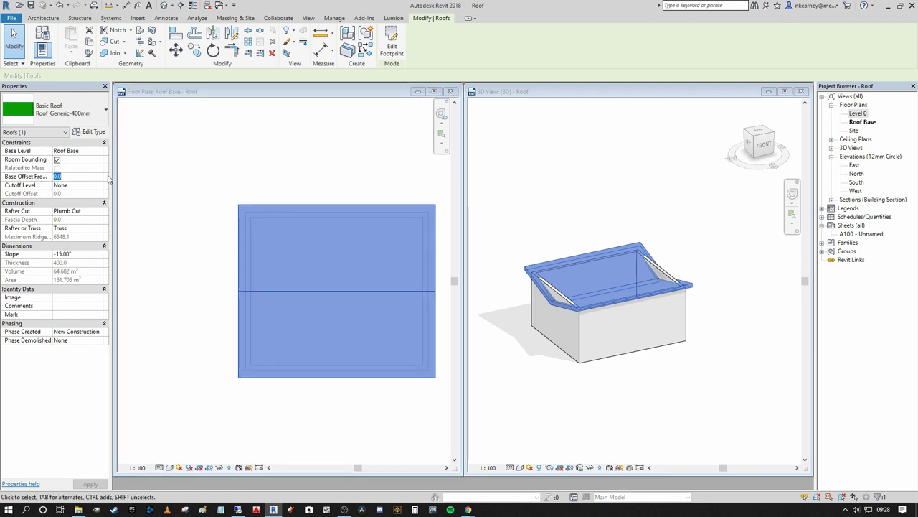
{"action": "left_click", "coordinate": [83, 176]}
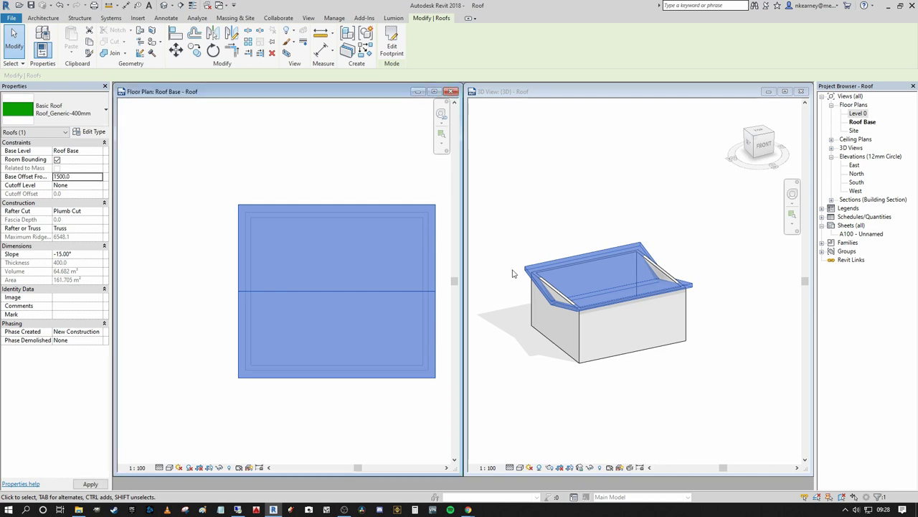
{"action": "left_click", "coordinate": [502, 368]}
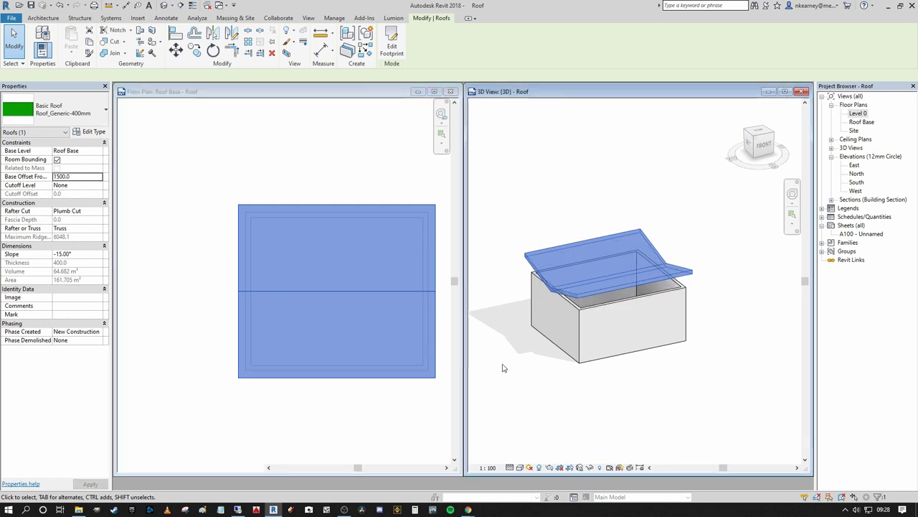
- Attach the tops of all four walls to the butterfly roof in the 3D view
{"action": "key", "text": "Tab"}
{"action": "left_click", "coordinate": [593, 342]}
{"action": "middle_click_drag", "start_coordinate": [594, 361], "coordinate": [634, 321], "text": "shift"}
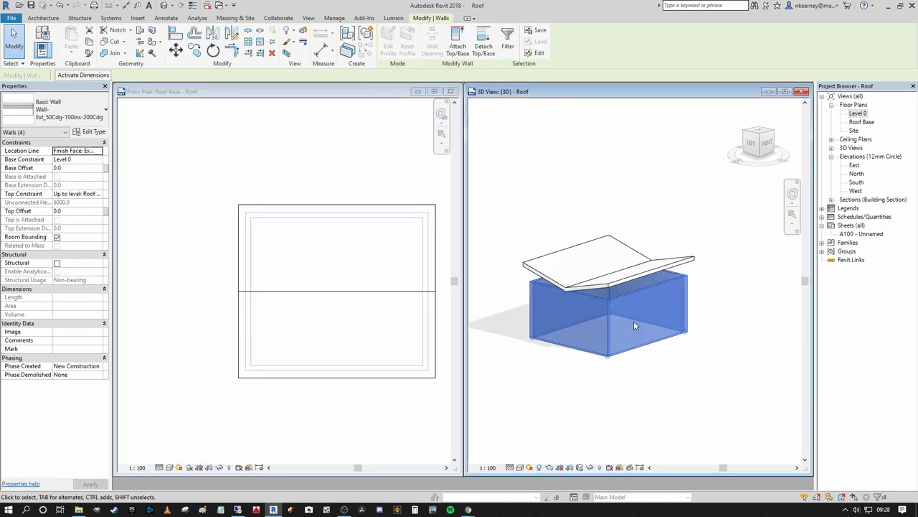
{"action": "left_click", "coordinate": [457, 46]}
{"action": "left_click", "coordinate": [617, 287]}
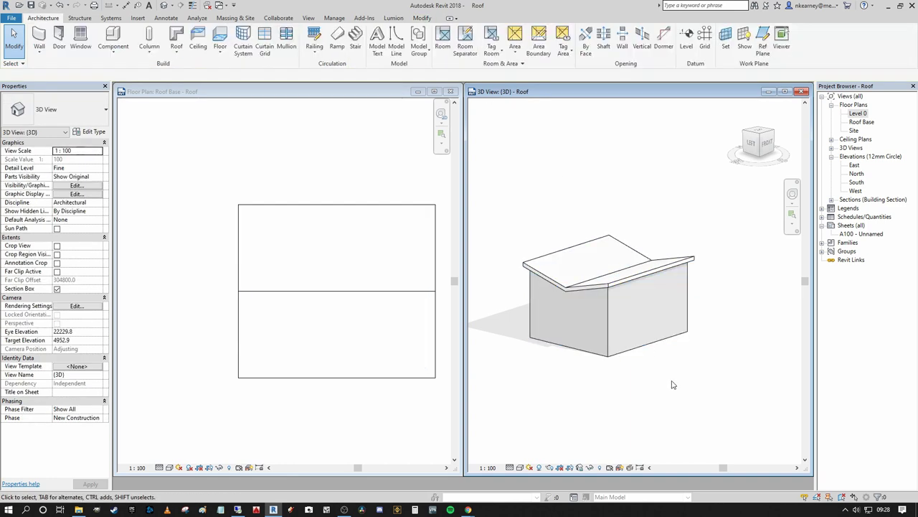
{"action": "scroll", "coordinate": [669, 307], "scroll_direction": "up", "scroll_amount": 5}
{"action": "mouse_move", "coordinate": [668, 307]}
{"action": "middle_mouse_down"}
{"action": "mouse_move", "coordinate": [572, 338]}
{"action": "mouse_move", "coordinate": [622, 322]}
{"action": "middle_mouse_up"}
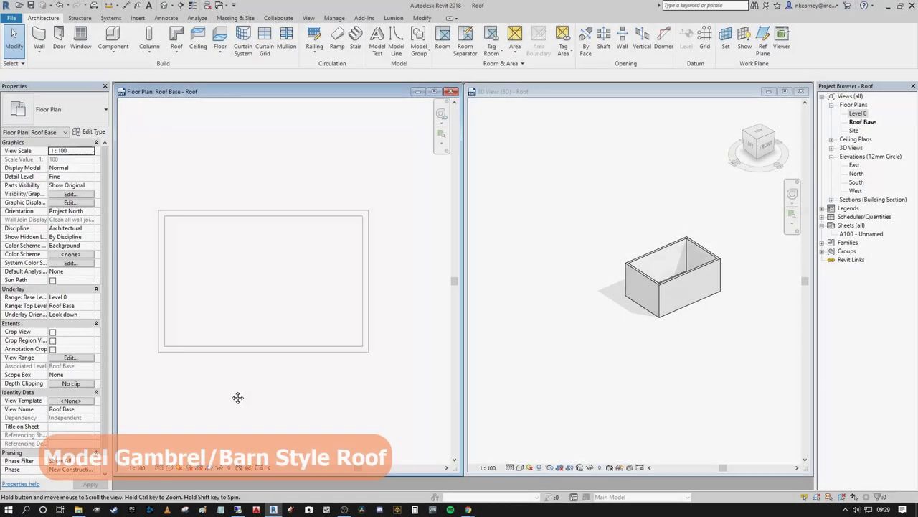
- Start a roof by extrusion on the west end wall's face, with Roof Base as reference level and 0 offset
{"action": "middle_click_drag", "start_coordinate": [238, 397], "coordinate": [246, 386]}
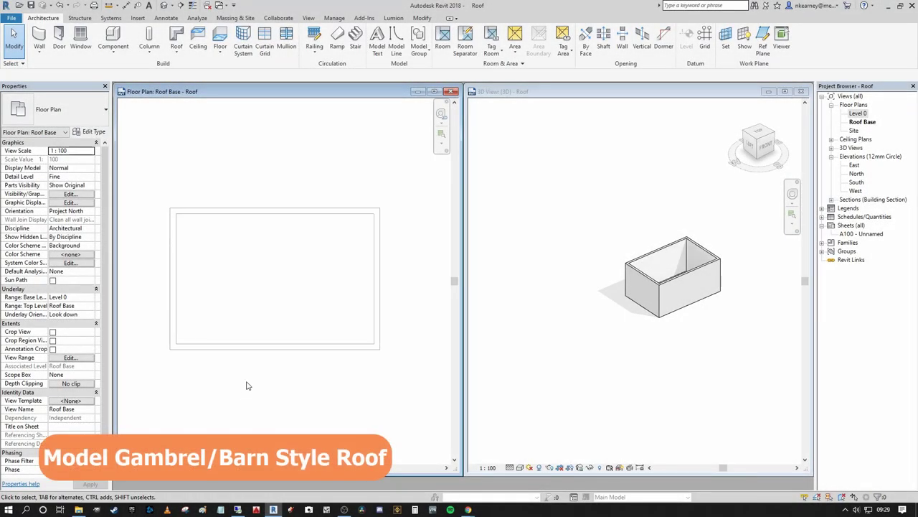
{"action": "left_click", "coordinate": [581, 329]}
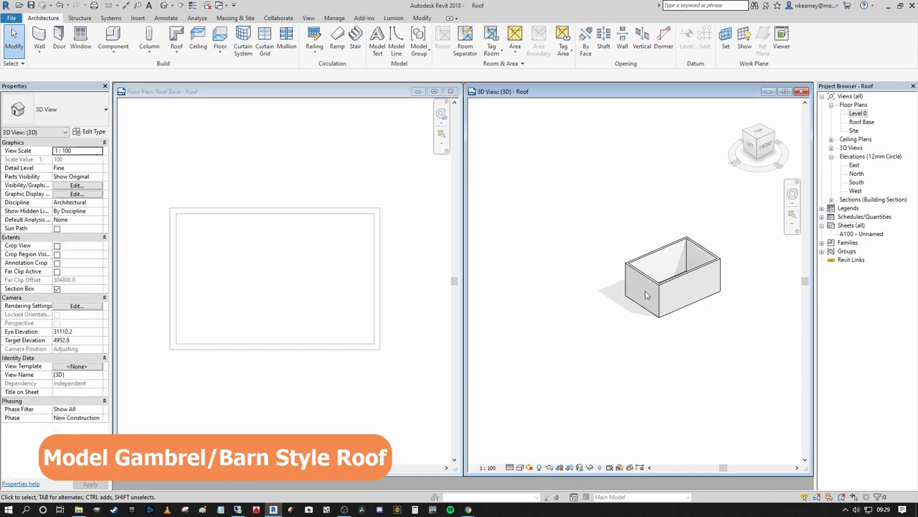
{"action": "scroll", "coordinate": [613, 323], "scroll_direction": "up", "scroll_amount": 6}
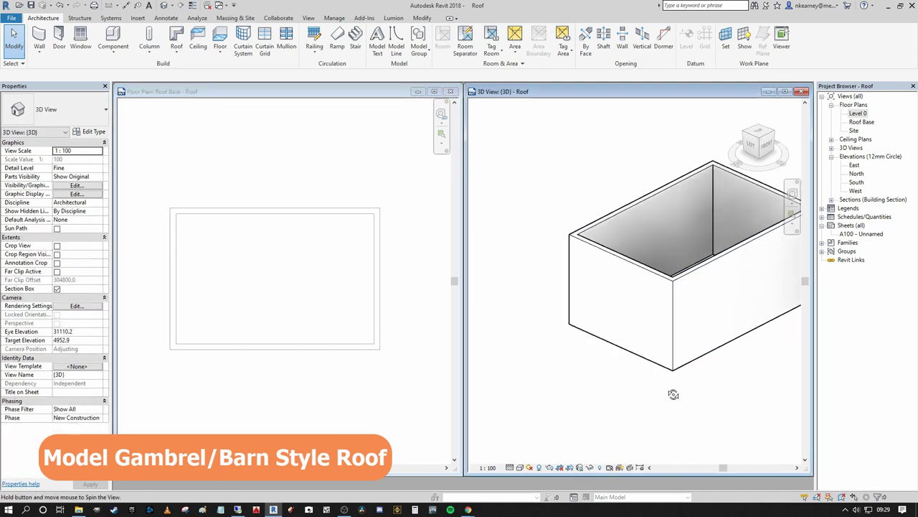
{"action": "middle_click_drag", "start_coordinate": [652, 414], "coordinate": [630, 407]}
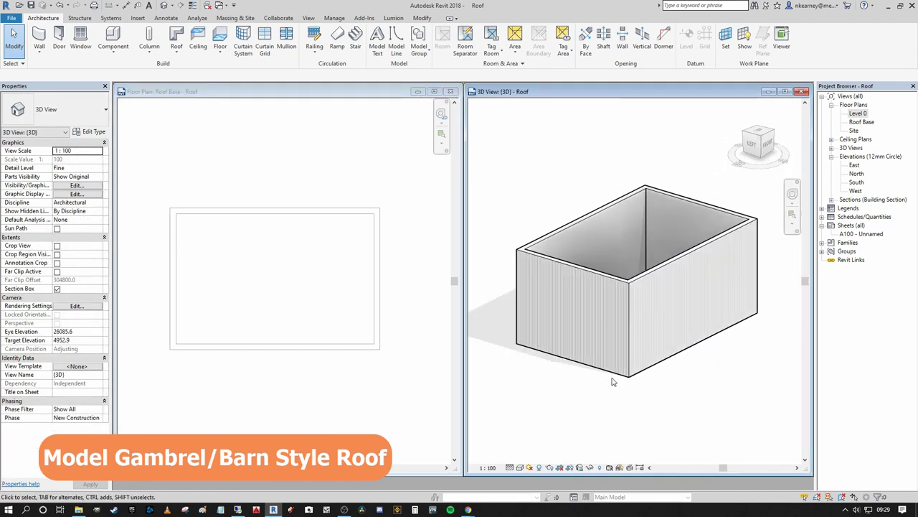
{"action": "scroll", "coordinate": [622, 373], "scroll_direction": "down", "scroll_amount": 2}
{"action": "mouse_move", "coordinate": [531, 374]}
{"action": "middle_mouse_down", "text": "shift"}
{"action": "mouse_move", "coordinate": [539, 380]}
{"action": "mouse_move", "coordinate": [534, 372]}
{"action": "middle_mouse_up", "text": "shift"}
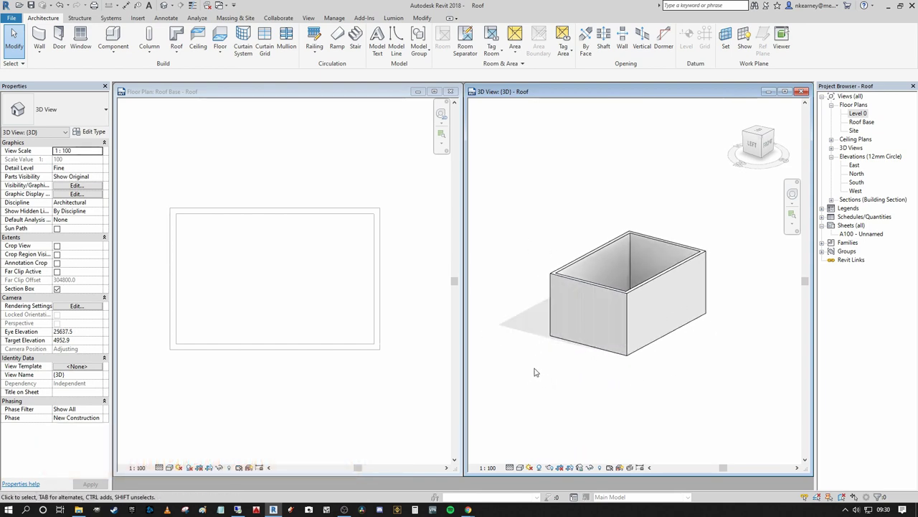
{"action": "left_click", "coordinate": [394, 393]}
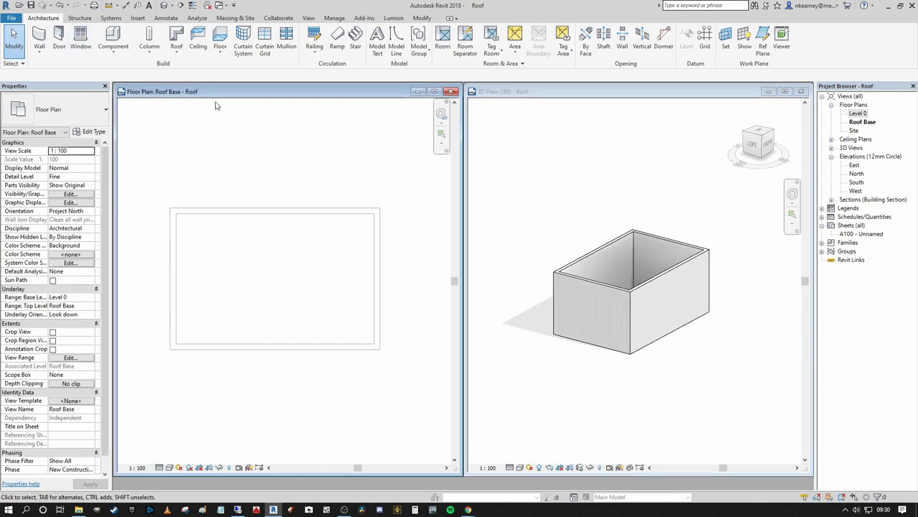
{"action": "left_click", "coordinate": [178, 48]}
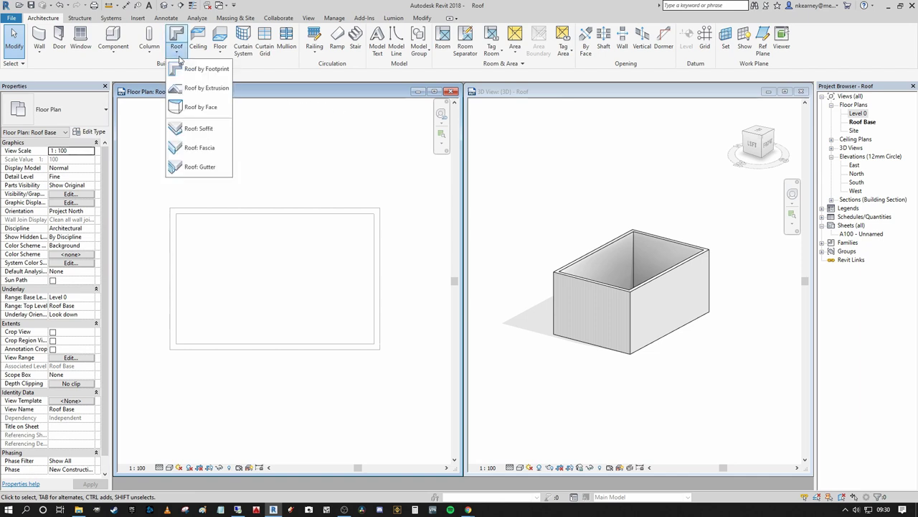
{"action": "left_click", "coordinate": [208, 89]}
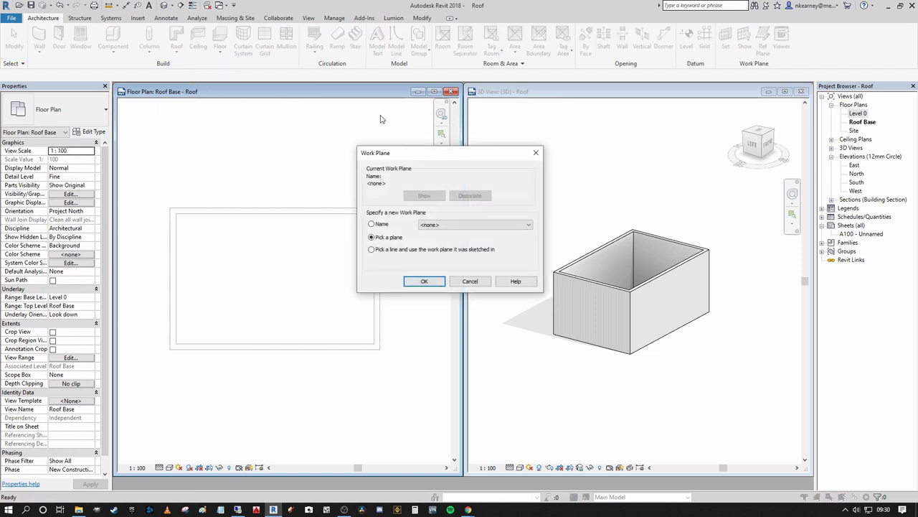
{"action": "left_click", "coordinate": [424, 280]}
{"action": "scroll", "coordinate": [590, 280], "scroll_direction": "up", "scroll_amount": 4}
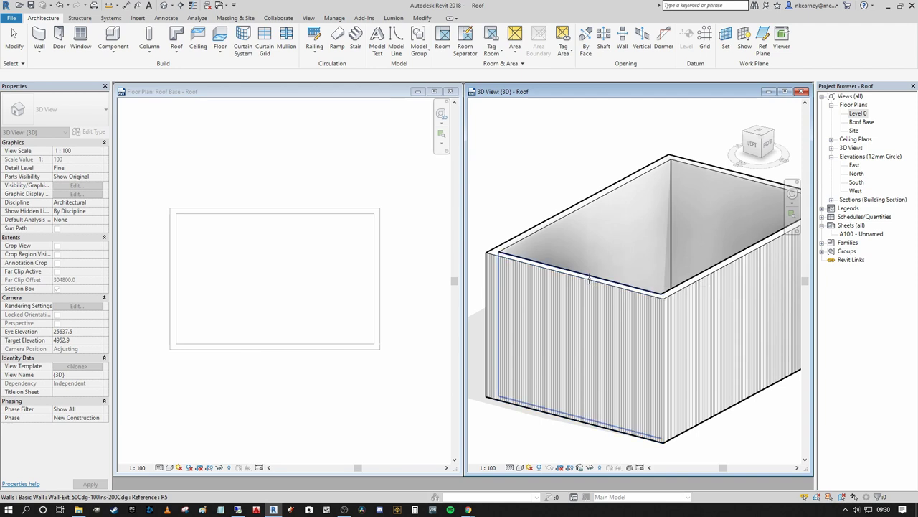
{"action": "left_click", "coordinate": [582, 280]}
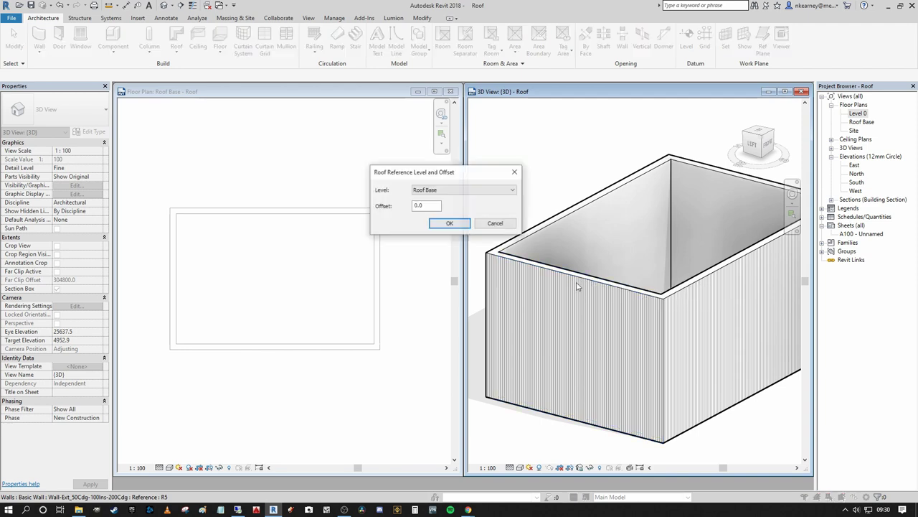
{"action": "left_click", "coordinate": [450, 223]}
- Orient the 3D view to Left and draw a 3500 mm vertical line up from the midpoint of the wall's top edge
{"action": "scroll", "coordinate": [619, 201], "scroll_direction": "down", "scroll_amount": 3}
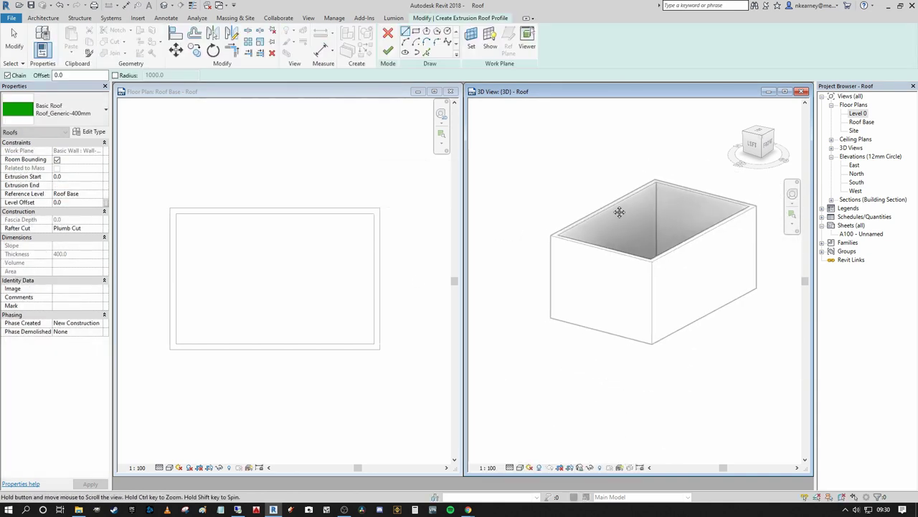
{"action": "left_click", "coordinate": [753, 145]}
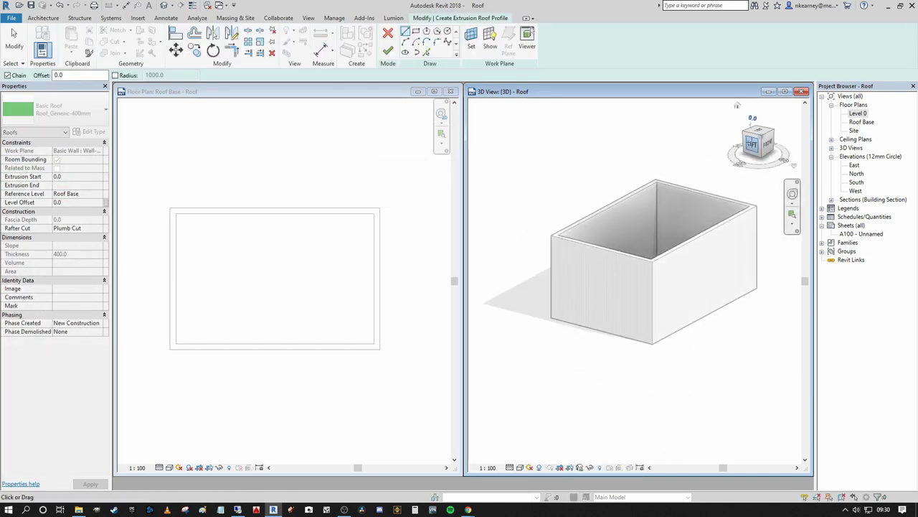
{"action": "middle_click_drag", "start_coordinate": [632, 147], "coordinate": [728, 310]}
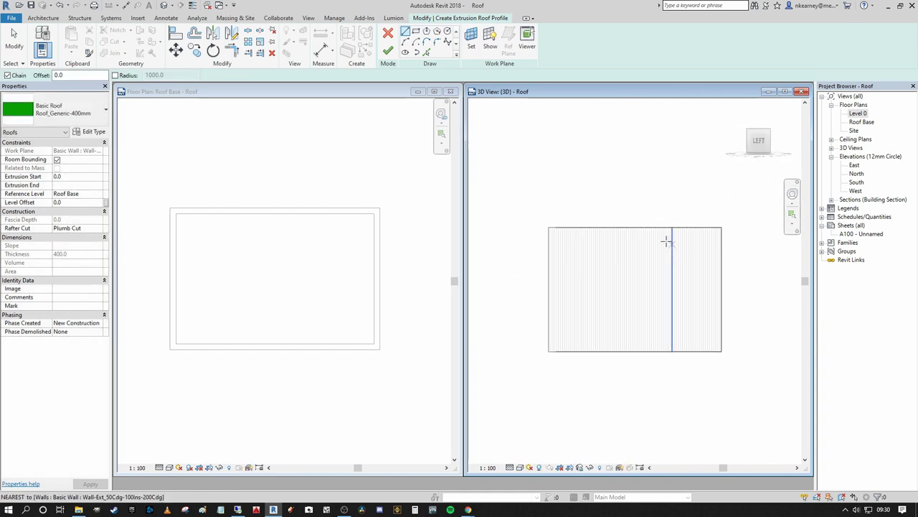
{"action": "scroll", "coordinate": [646, 240], "scroll_direction": "up", "scroll_amount": 1}
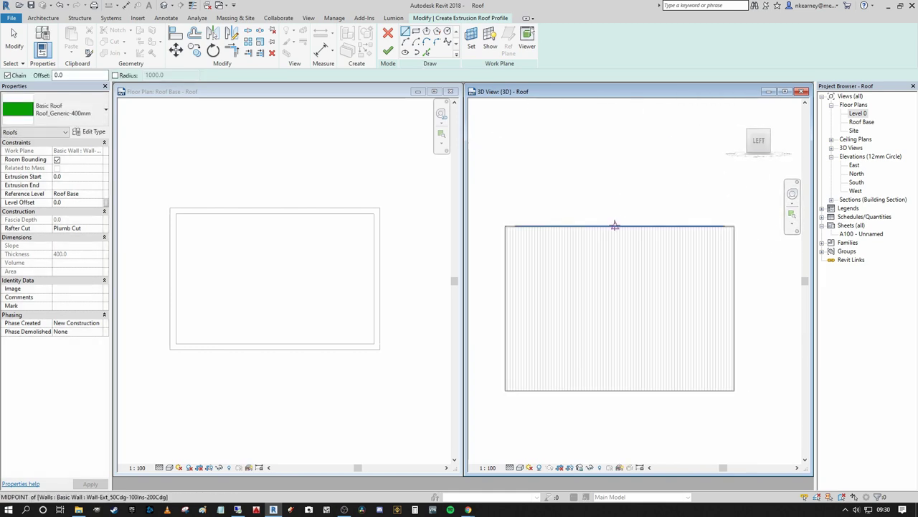
{"action": "left_click", "coordinate": [615, 225]}
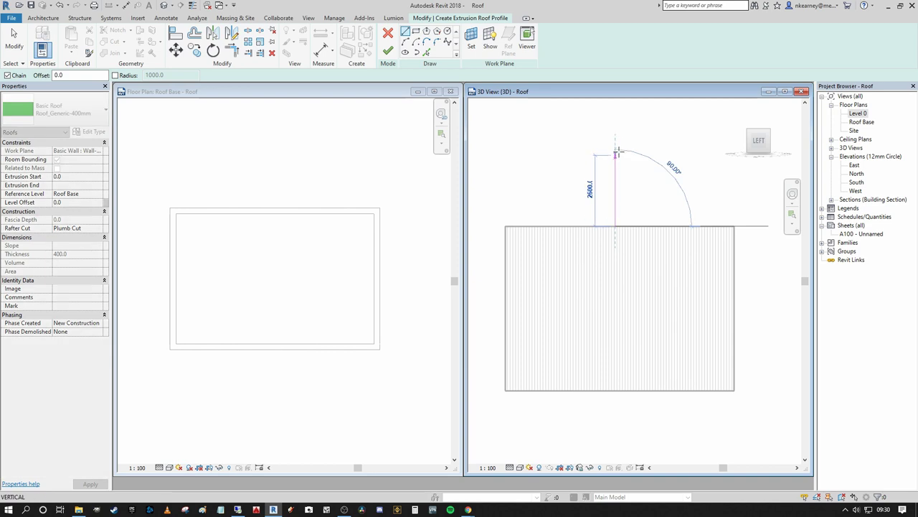
{"action": "type", "text": "3"}
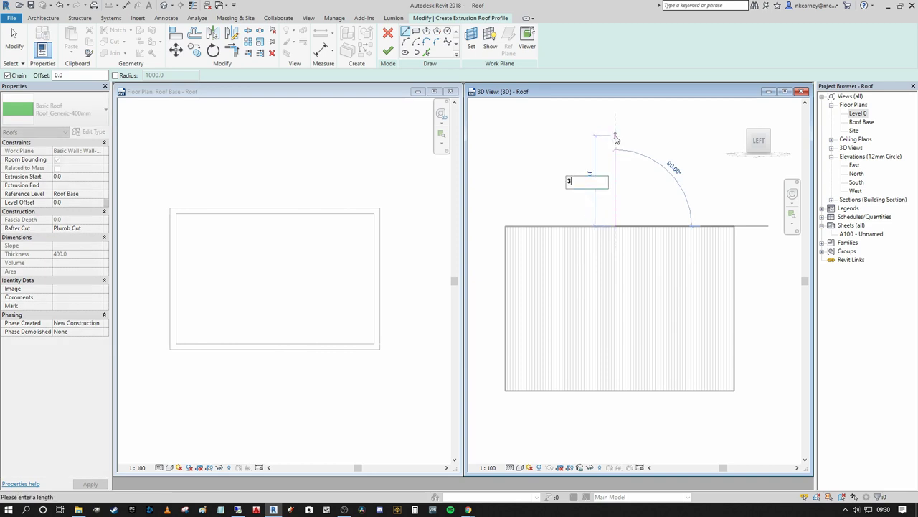
{"action": "type", "text": "500"}
{"action": "key", "text": "Return"}
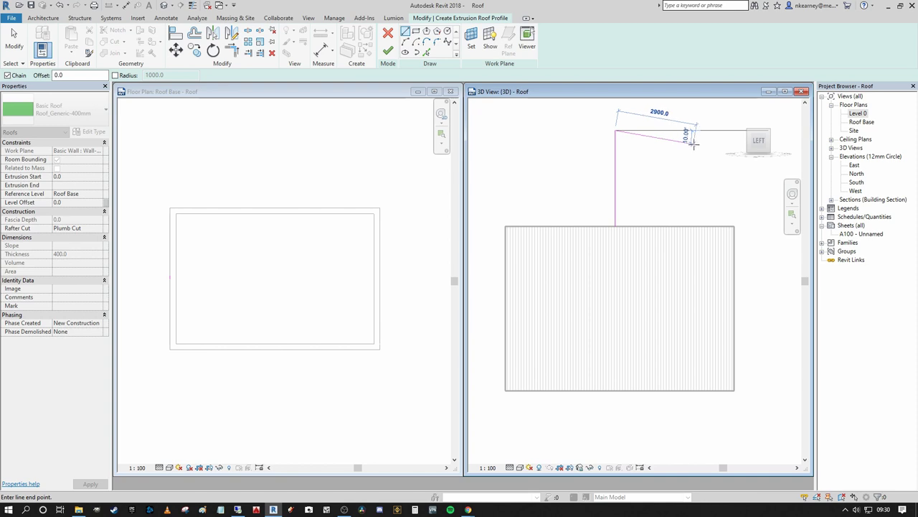
- Draw two connected roof profile lines from the vertical line's top, about 2900 mm at 10° and about 3700 mm at 60° downward
{"action": "left_click", "coordinate": [696, 143]}
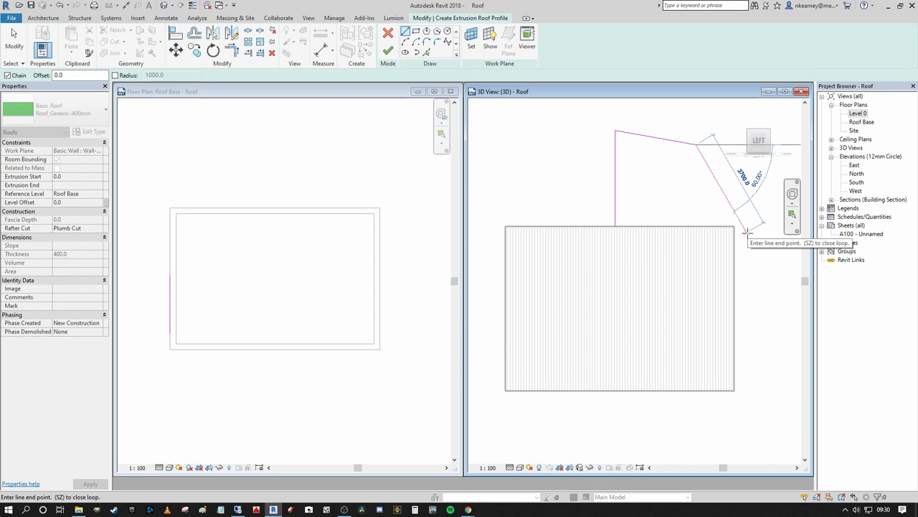
{"action": "left_click", "coordinate": [747, 232]}
{"action": "scroll", "coordinate": [685, 189], "scroll_direction": "down", "scroll_amount": 2}
{"action": "middle_click_drag", "start_coordinate": [685, 189], "coordinate": [599, 187]}
{"action": "key", "text": "Escape"}
{"action": "key", "text": "Escape"}
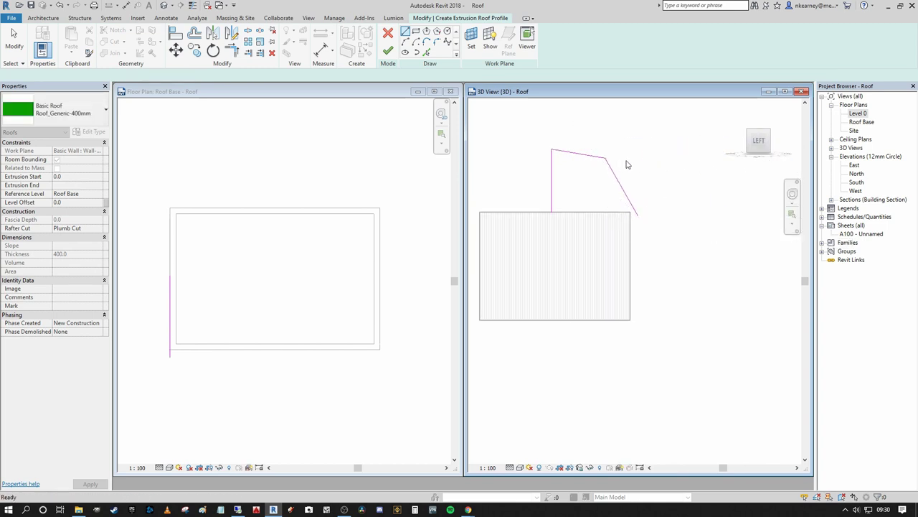
- Mirror the two sloped roof profile lines about the vertical line to complete the symmetrical gambrel profile
{"action": "left_click_drag", "start_coordinate": [639, 173], "coordinate": [589, 154]}
{"action": "scroll", "coordinate": [656, 172], "scroll_direction": "up", "scroll_amount": 4}
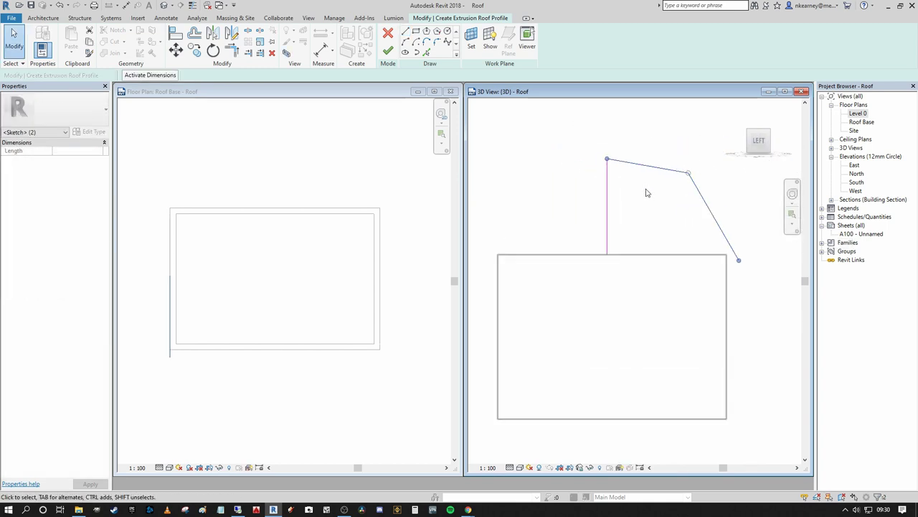
{"action": "key", "text": "m"}
{"action": "key", "text": "m"}
{"action": "middle_click_drag", "start_coordinate": [558, 135], "coordinate": [582, 121]}
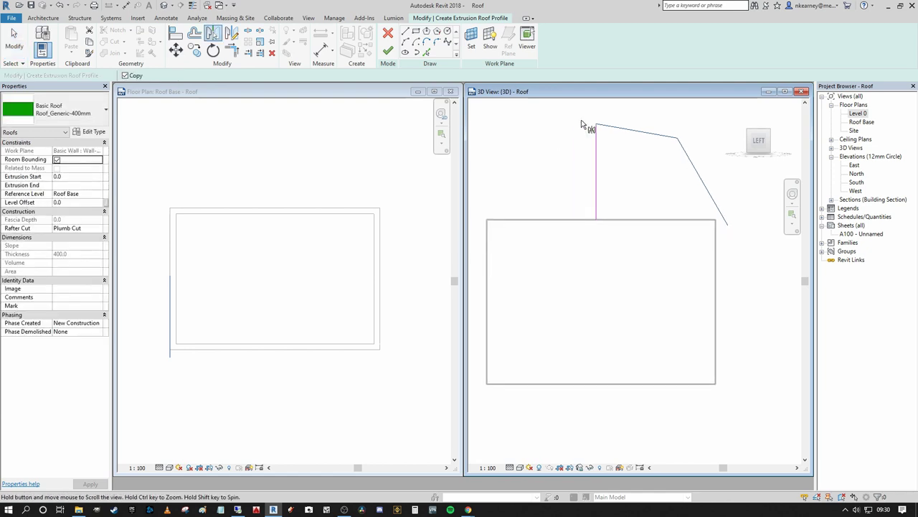
{"action": "left_click", "coordinate": [596, 162]}
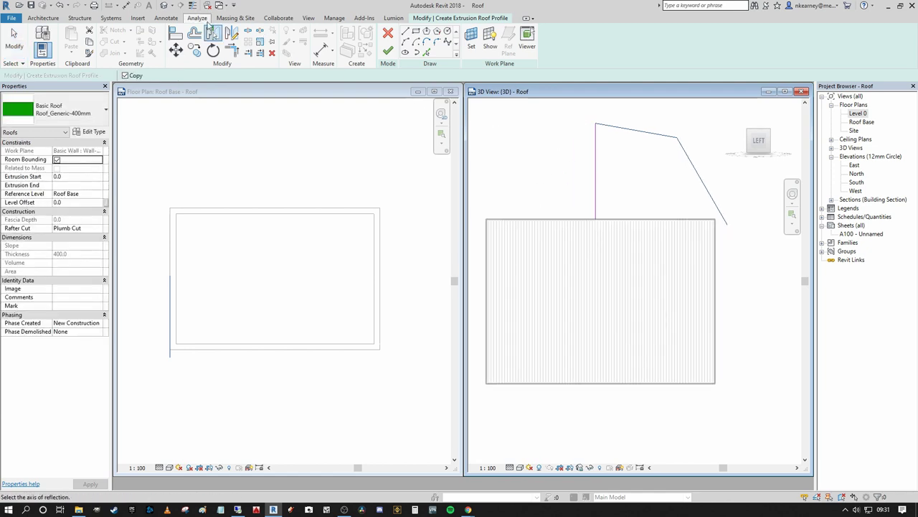
{"action": "left_click", "coordinate": [597, 150]}
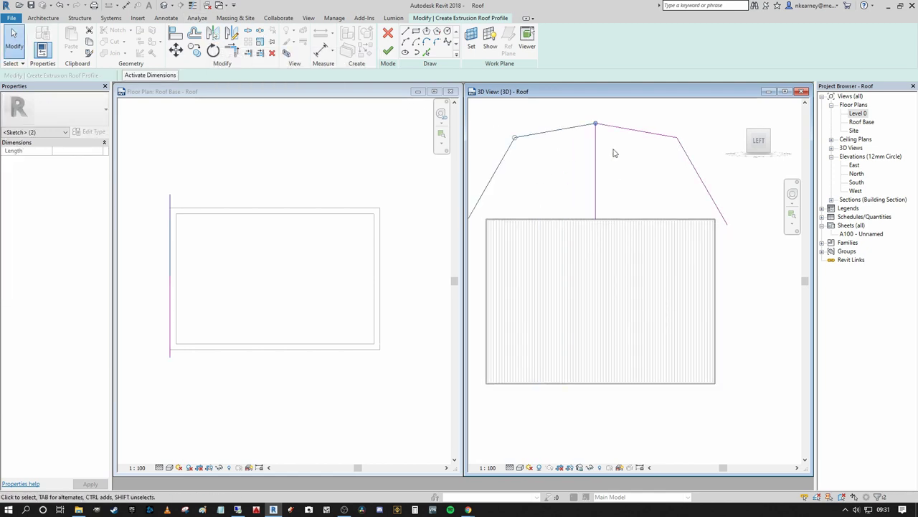
- Delete the vertical construction line from the profile sketch and finish the extrusion roof
{"action": "middle_click_drag", "start_coordinate": [609, 148], "coordinate": [628, 168]}
{"action": "left_click_drag", "start_coordinate": [605, 125], "coordinate": [638, 262]}
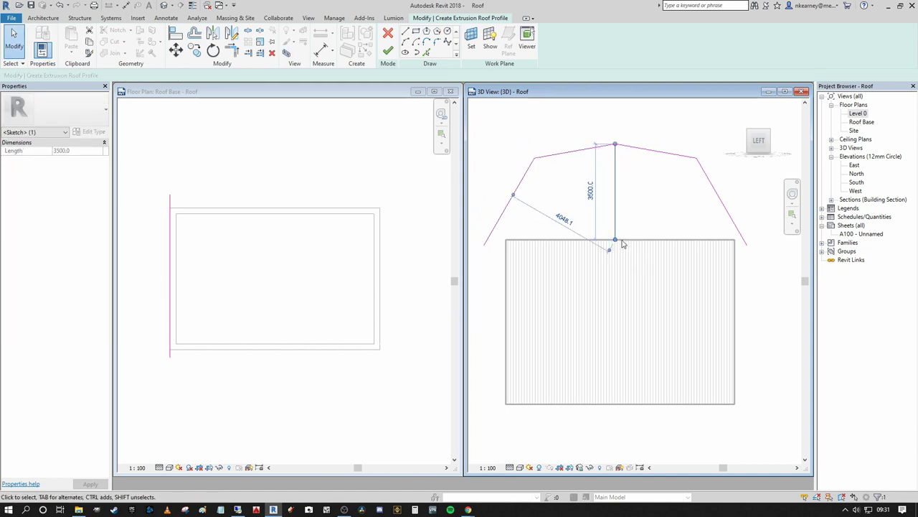
{"action": "key", "text": "Delete"}
{"action": "scroll", "coordinate": [635, 196], "scroll_direction": "down", "scroll_amount": 2}
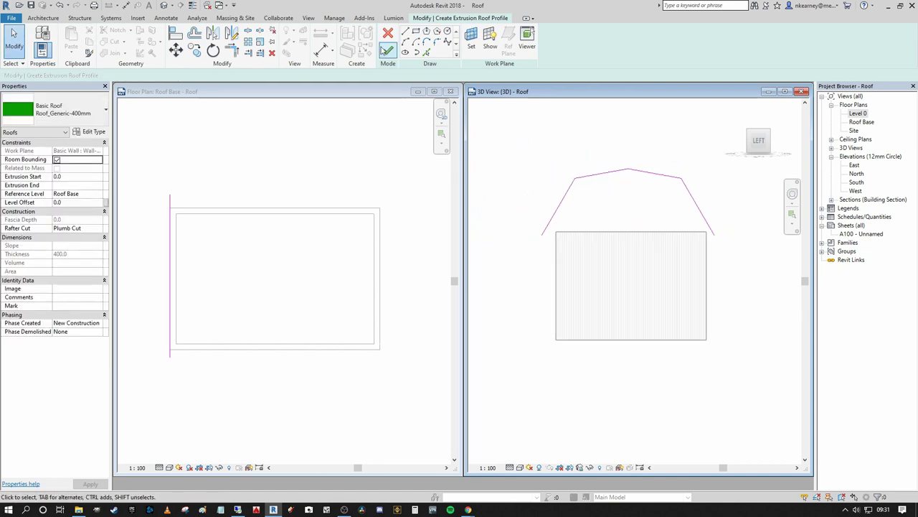
{"action": "left_click", "coordinate": [389, 52]}
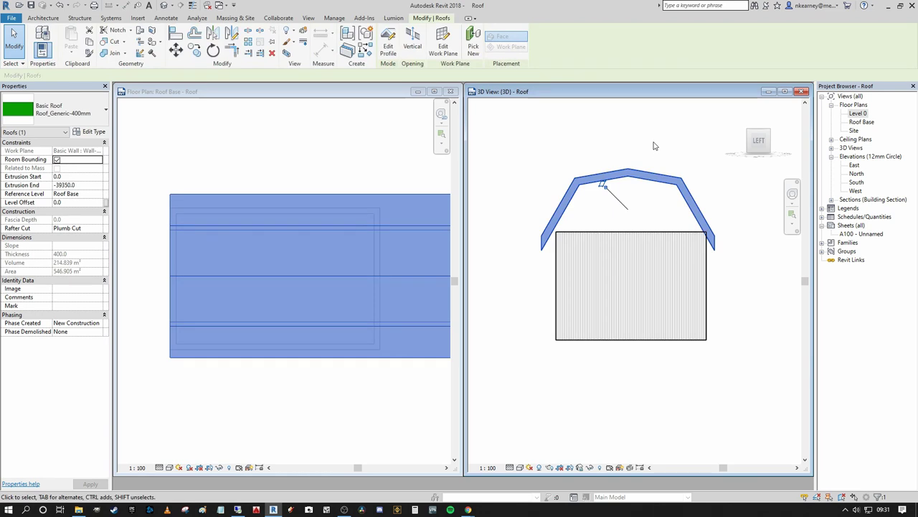
- In the Roof Base plan, pull the roof's east end back to the east wall's outer face, an extrusion about 12350 mm long
{"action": "left_click", "coordinate": [287, 246]}
{"action": "scroll", "coordinate": [287, 237], "scroll_direction": "down", "scroll_amount": 5}
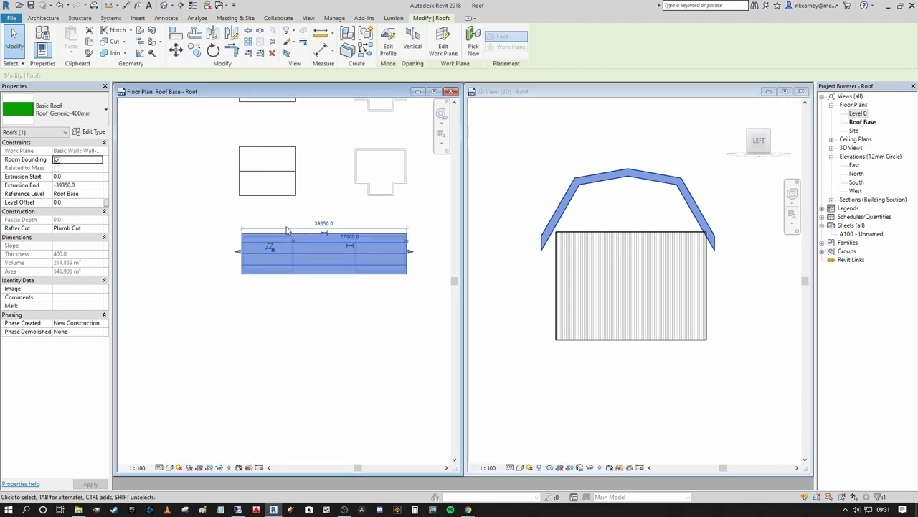
{"action": "scroll", "coordinate": [286, 231], "scroll_direction": "up", "scroll_amount": 1}
{"action": "left_click_drag", "start_coordinate": [430, 255], "coordinate": [296, 266]}
{"action": "scroll", "coordinate": [296, 267], "scroll_direction": "up", "scroll_amount": 3}
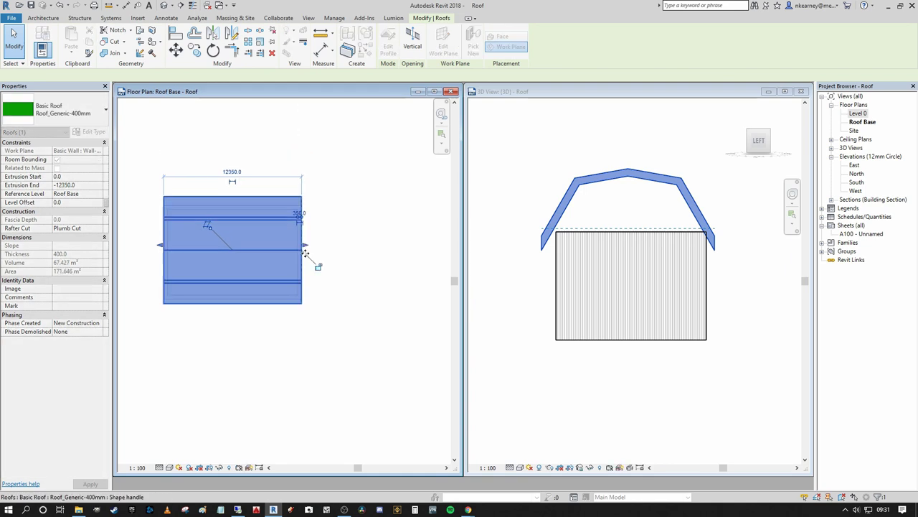
- Set the roof's Extrusion Start to 500 to create an overhang beyond the west wall
{"action": "middle_click_drag", "start_coordinate": [305, 254], "coordinate": [372, 242]}
{"action": "scroll", "coordinate": [249, 215], "scroll_direction": "up", "scroll_amount": 1}
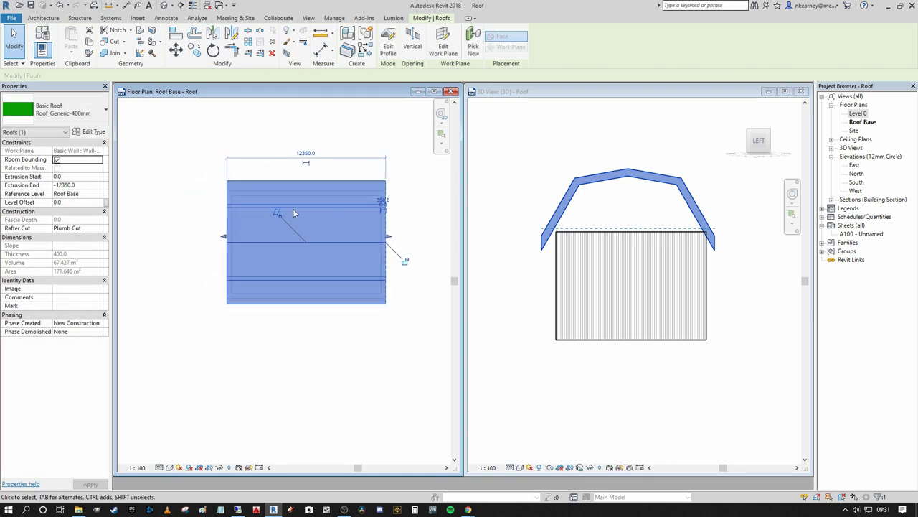
{"action": "scroll", "coordinate": [293, 213], "scroll_direction": "up", "scroll_amount": 1}
{"action": "middle_click_drag", "start_coordinate": [227, 247], "coordinate": [225, 251]}
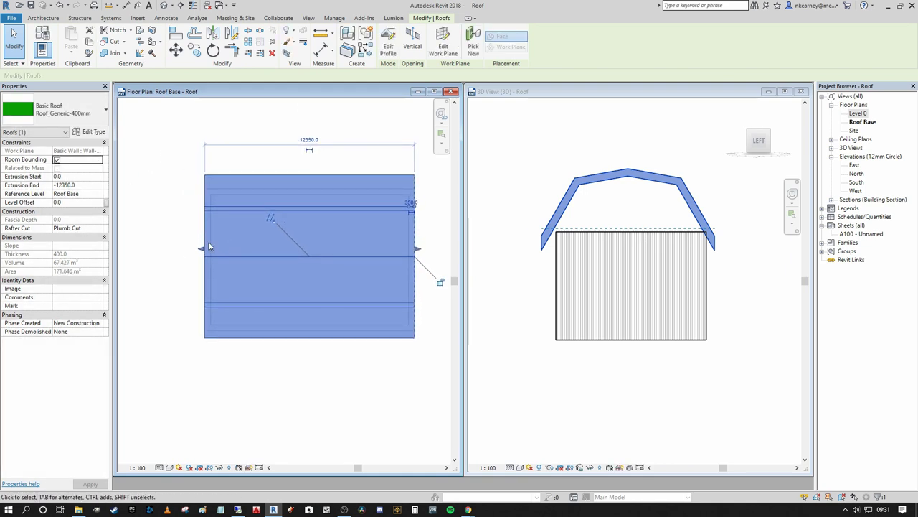
{"action": "middle_click_drag", "start_coordinate": [397, 234], "coordinate": [382, 218]}
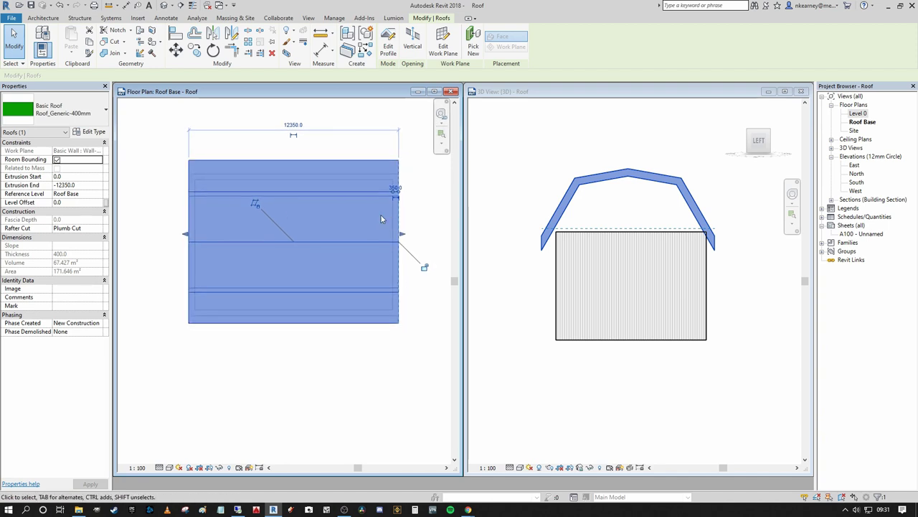
{"action": "left_click", "coordinate": [75, 176]}
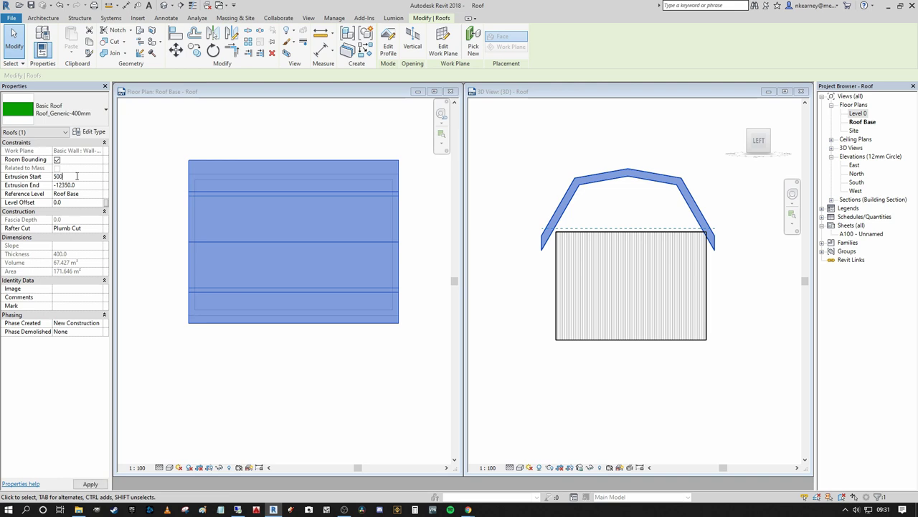
{"action": "type", "text": "500"}
{"action": "key", "text": "Return"}
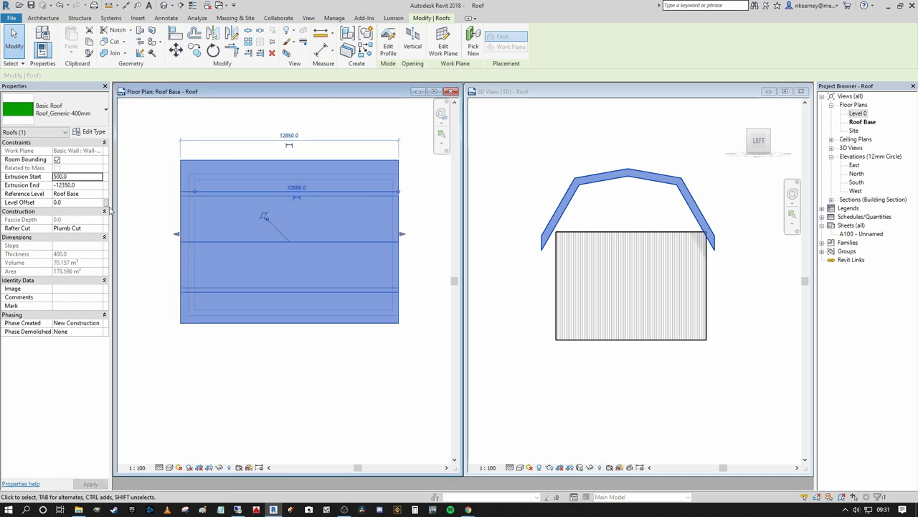
- Set the roof's Extrusion End to -12850 for a 500 mm overhang beyond the east wall, and deselect the roof
{"action": "left_click", "coordinate": [63, 185]}
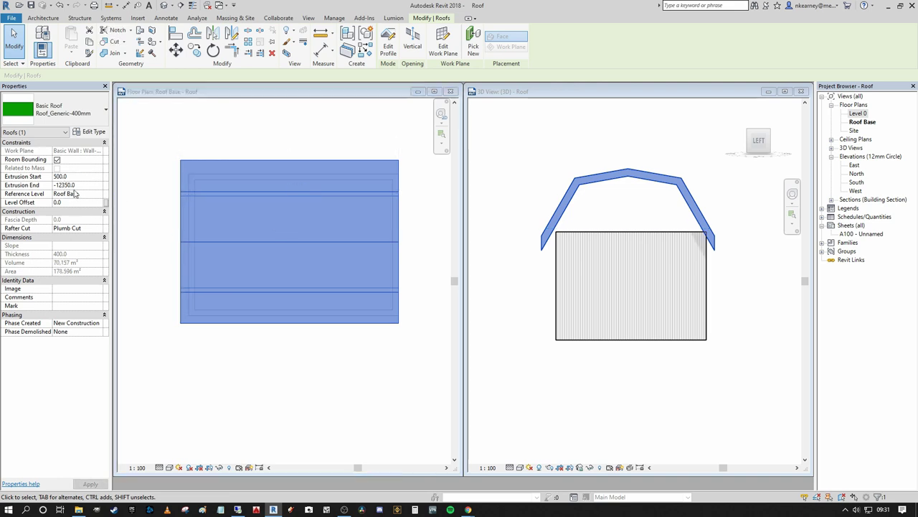
{"action": "key", "text": "BackSpace"}
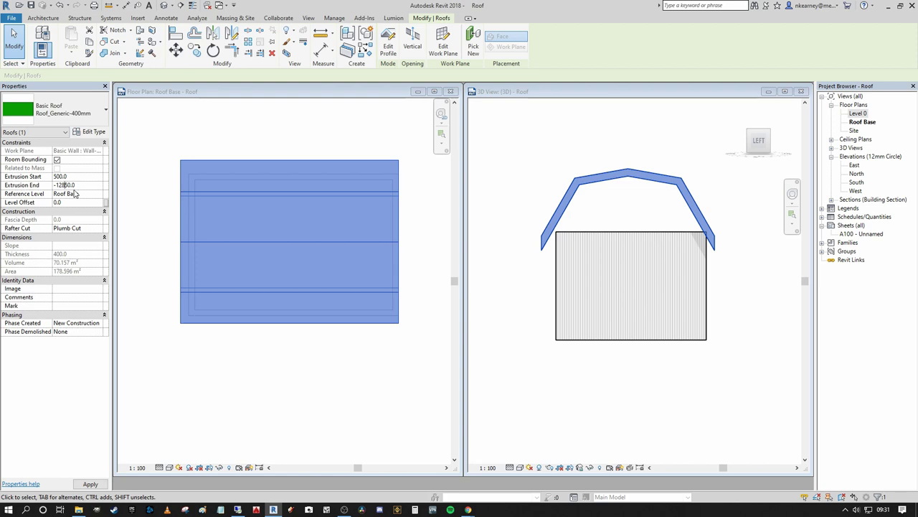
{"action": "left_click", "coordinate": [589, 162]}
{"action": "scroll", "coordinate": [646, 167], "scroll_direction": "up", "scroll_amount": 1}
{"action": "key", "text": "Escape"}
{"action": "middle_click_drag", "start_coordinate": [703, 178], "coordinate": [664, 172]}
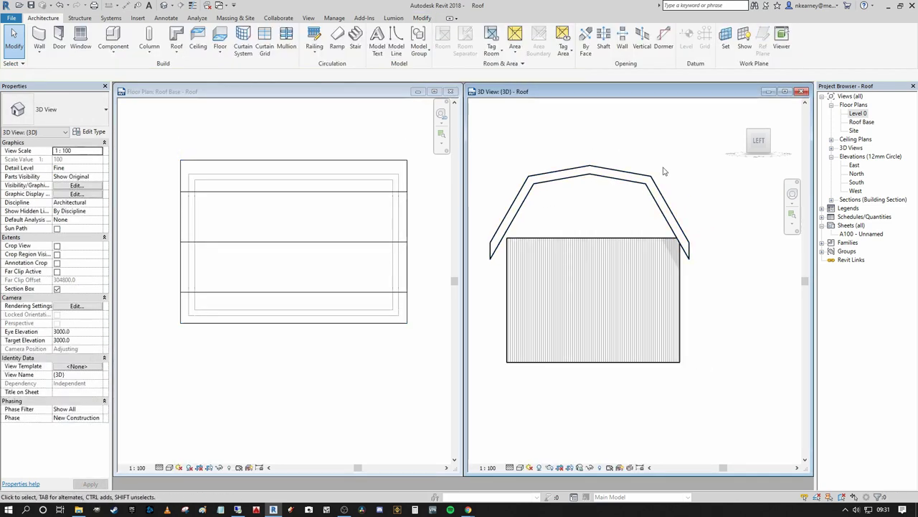
- Move the roof about 100 mm north in the Roof Base plan, starting from its ridge line at the east wall's inner face
{"action": "scroll", "coordinate": [633, 175], "scroll_direction": "down", "scroll_amount": 1}
{"action": "scroll", "coordinate": [399, 238], "scroll_direction": "up", "scroll_amount": 1}
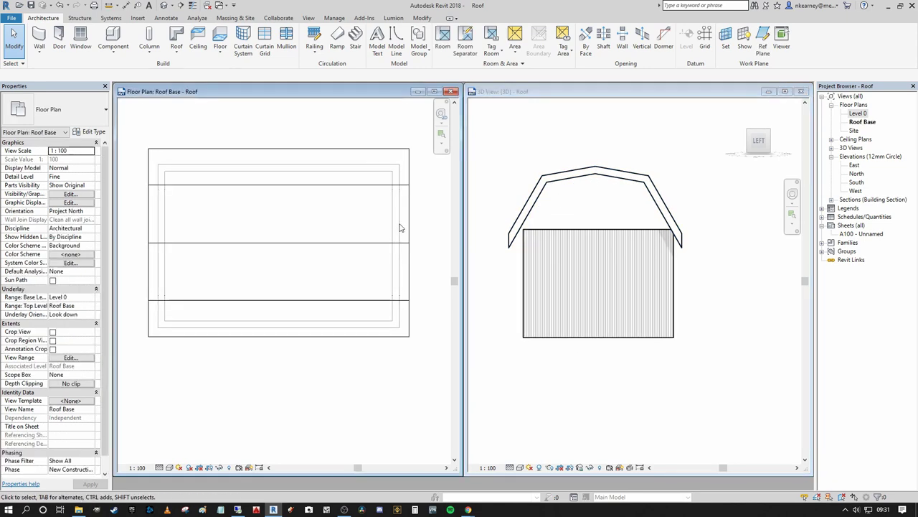
{"action": "scroll", "coordinate": [408, 222], "scroll_direction": "down", "scroll_amount": 1}
{"action": "left_click", "coordinate": [603, 222]}
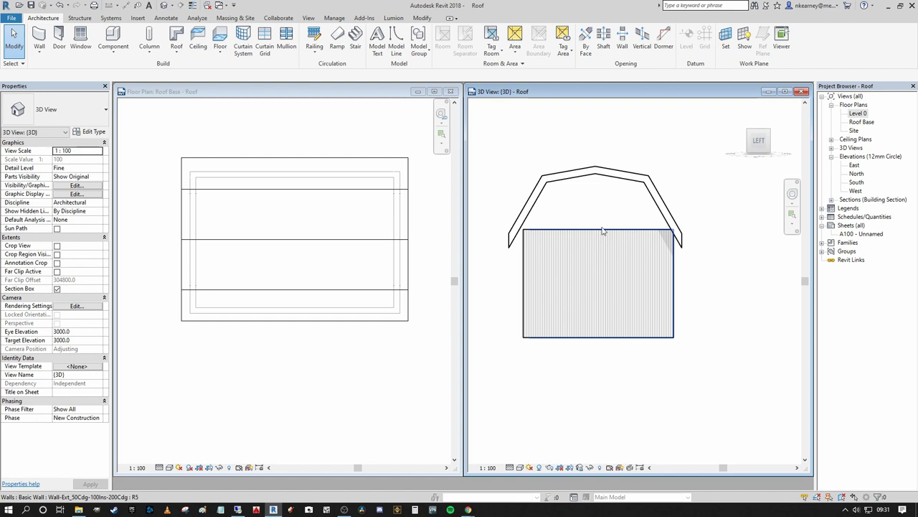
{"action": "middle_click_drag", "start_coordinate": [631, 215], "coordinate": [611, 205]}
{"action": "left_click", "coordinate": [410, 181]}
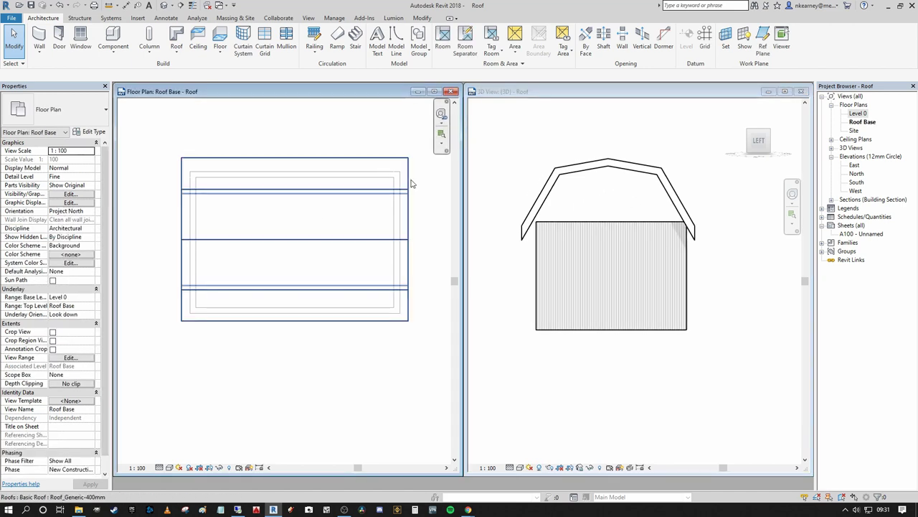
{"action": "left_click", "coordinate": [419, 242]}
{"action": "scroll", "coordinate": [410, 230], "scroll_direction": "up", "scroll_amount": 3}
{"action": "left_click", "coordinate": [176, 49]}
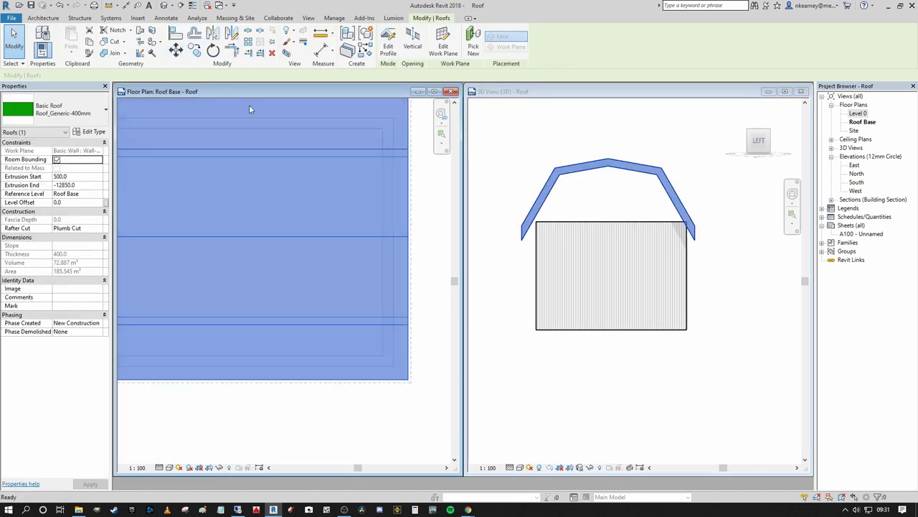
{"action": "left_click", "coordinate": [383, 238]}
{"action": "scroll", "coordinate": [382, 235], "scroll_direction": "up", "scroll_amount": 2}
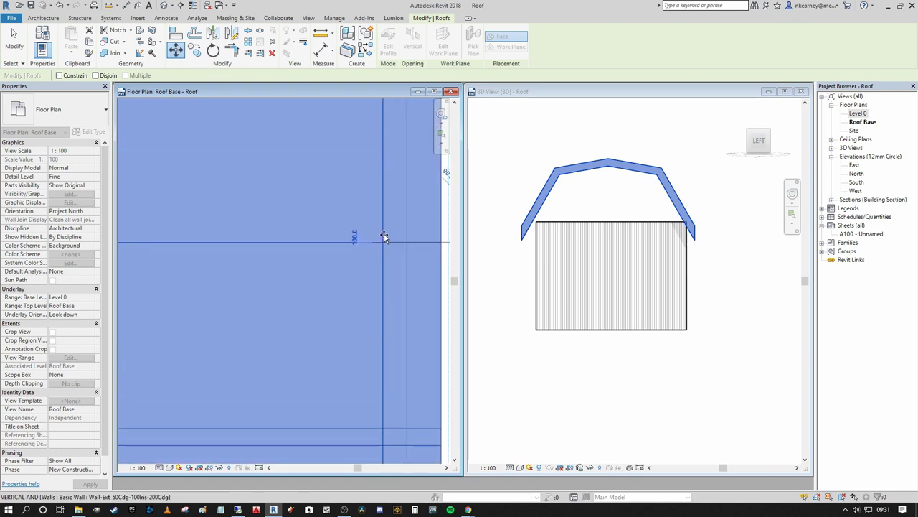
{"action": "left_click", "coordinate": [383, 235]}
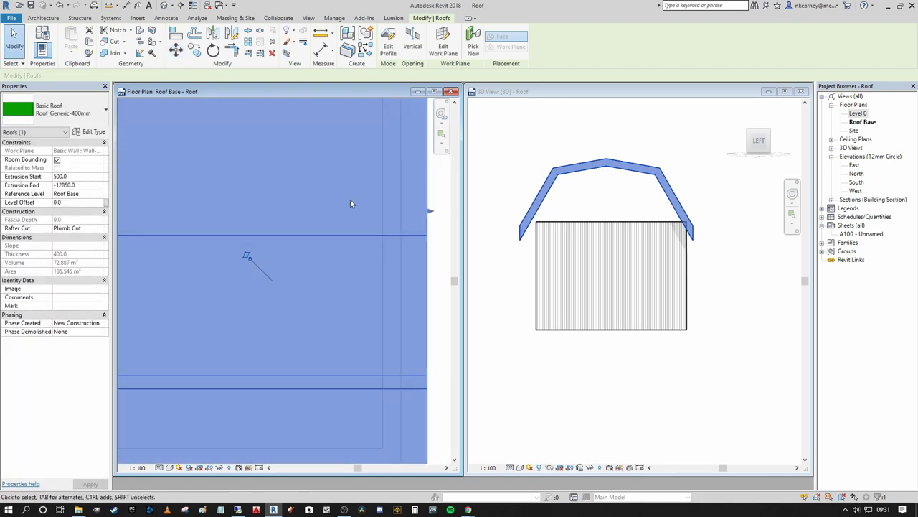
- Move the extruded gambrel roof sideways so that it sits centred over the end wall, then deselect it
{"action": "scroll", "coordinate": [350, 199], "scroll_direction": "down", "scroll_amount": 1}
{"action": "left_click", "coordinate": [176, 50]}
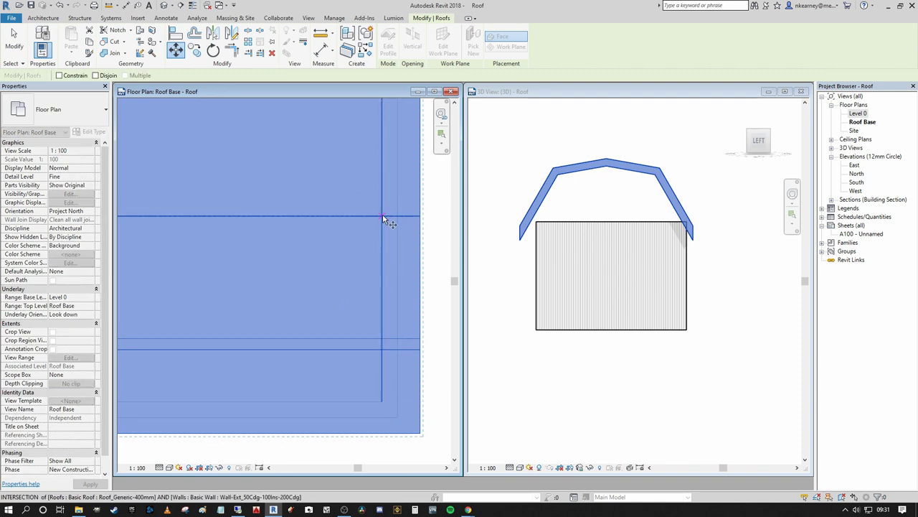
{"action": "left_click", "coordinate": [383, 217]}
{"action": "left_click", "coordinate": [247, 246]}
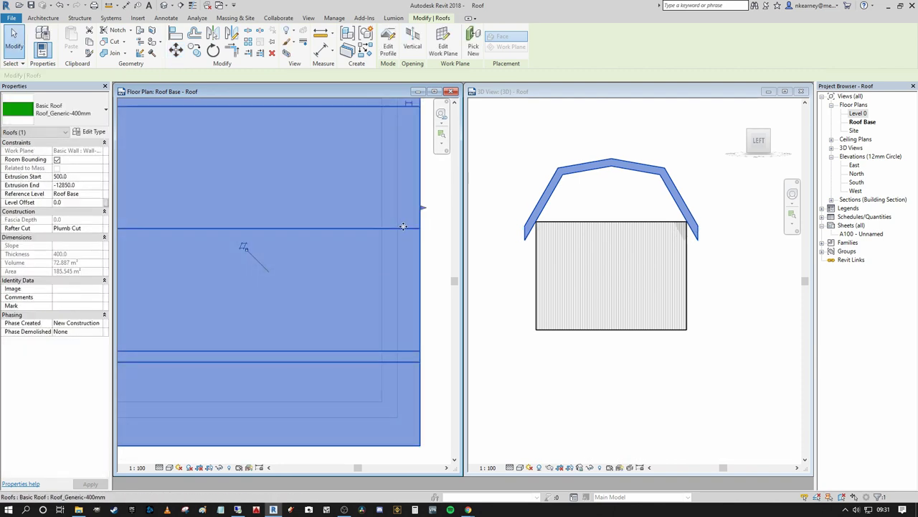
{"action": "scroll", "coordinate": [561, 250], "scroll_direction": "down", "scroll_amount": 2}
{"action": "middle_click_drag", "start_coordinate": [562, 250], "coordinate": [565, 263]}
{"action": "left_click", "coordinate": [555, 327]}
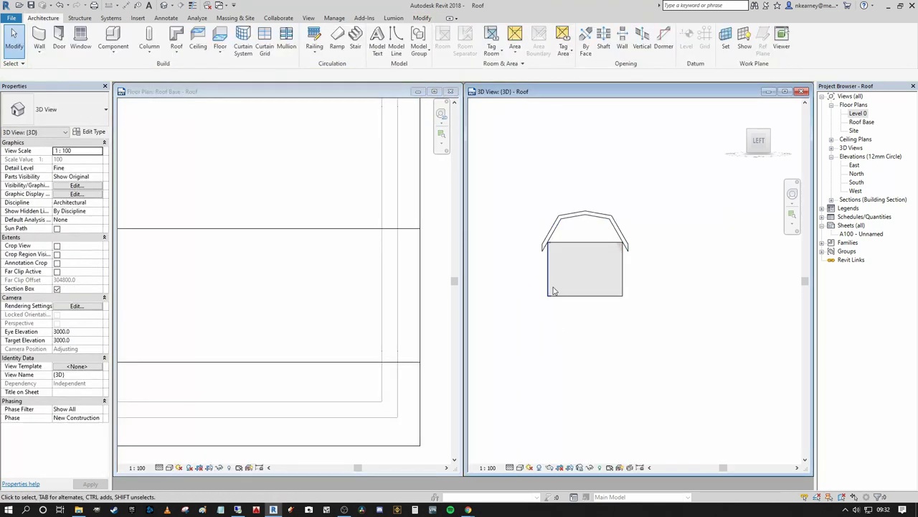
- Attach the tops of all four exterior walls to the underside of the gambrel roof
{"action": "scroll", "coordinate": [563, 269], "scroll_direction": "up", "scroll_amount": 2}
{"action": "scroll", "coordinate": [644, 252], "scroll_direction": "down", "scroll_amount": 2}
{"action": "middle_click_drag", "start_coordinate": [697, 285], "coordinate": [724, 322], "text": "shift"}
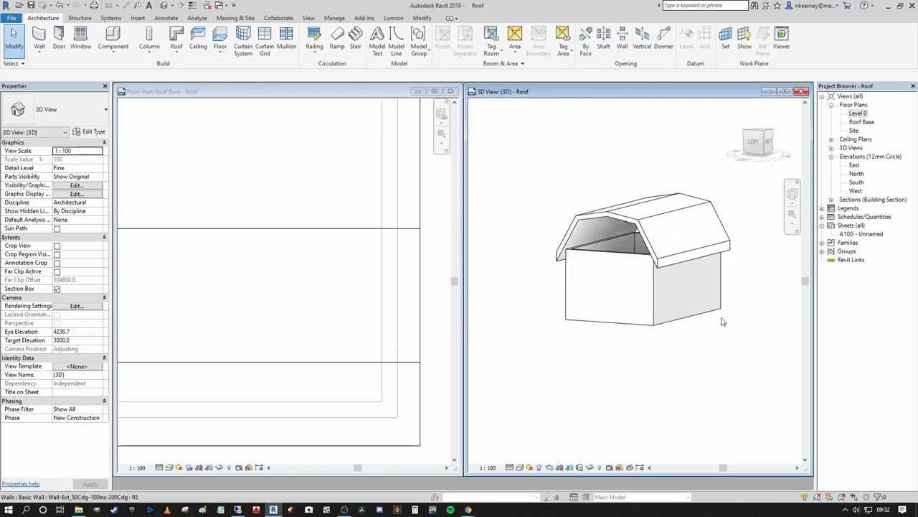
{"action": "left_click", "coordinate": [565, 281]}
{"action": "left_click", "coordinate": [457, 45]}
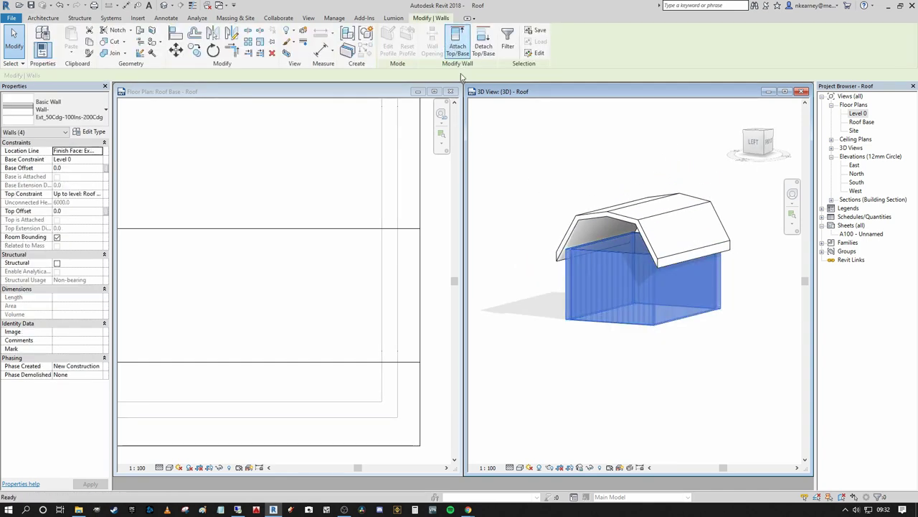
{"action": "left_click", "coordinate": [630, 221]}
{"action": "left_click", "coordinate": [602, 170]}
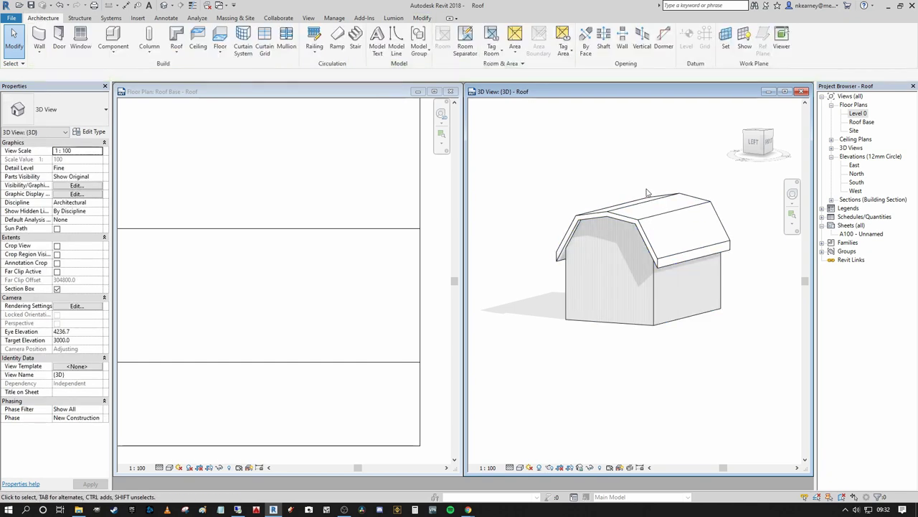
{"action": "scroll", "coordinate": [647, 188], "scroll_direction": "up", "scroll_amount": 2}
{"action": "mouse_move", "coordinate": [654, 173]}
{"action": "middle_mouse_down"}
{"action": "mouse_move", "coordinate": [662, 123]}
{"action": "mouse_move", "coordinate": [682, 203]}
{"action": "middle_mouse_up"}
{"action": "scroll", "coordinate": [673, 136], "scroll_direction": "down", "scroll_amount": 1}
{"action": "middle_click_drag", "start_coordinate": [682, 203], "coordinate": [689, 203], "text": "shift"}
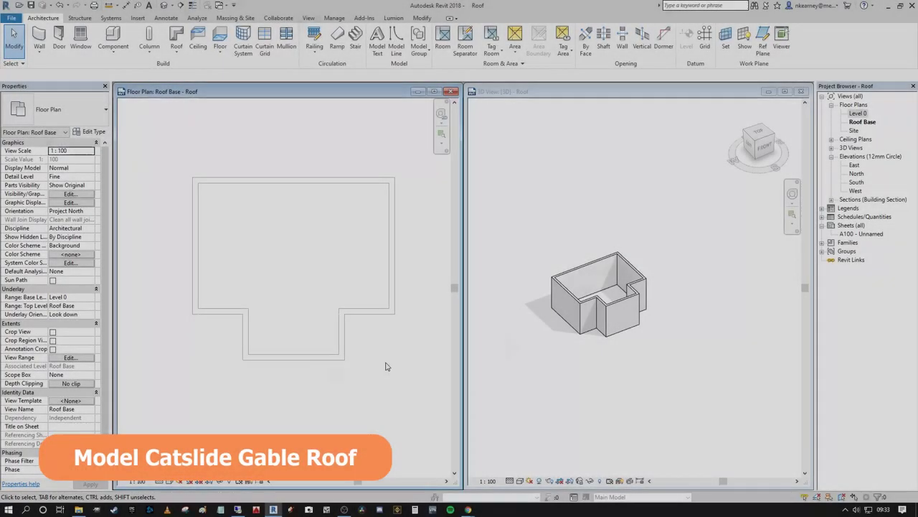
{"action": "left_click", "coordinate": [588, 352]}
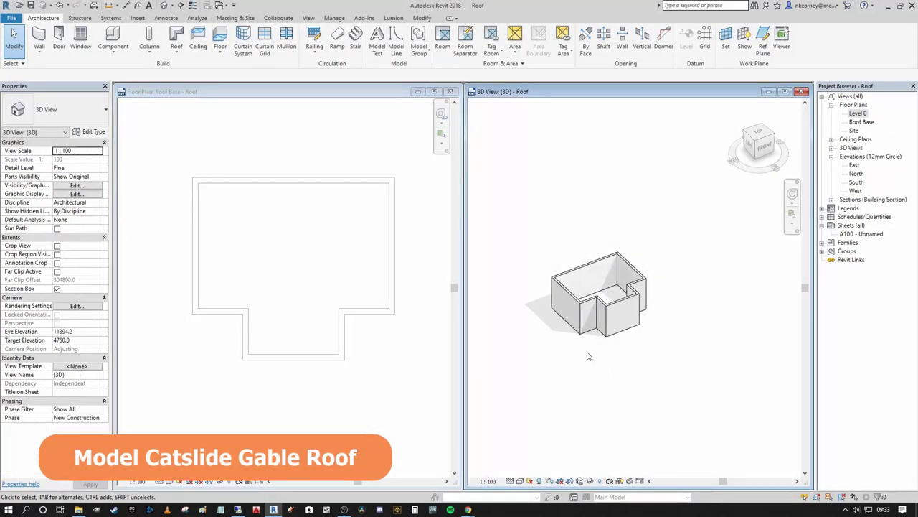
{"action": "scroll", "coordinate": [546, 289], "scroll_direction": "up", "scroll_amount": 3}
{"action": "scroll", "coordinate": [549, 289], "scroll_direction": "up", "scroll_amount": 3}
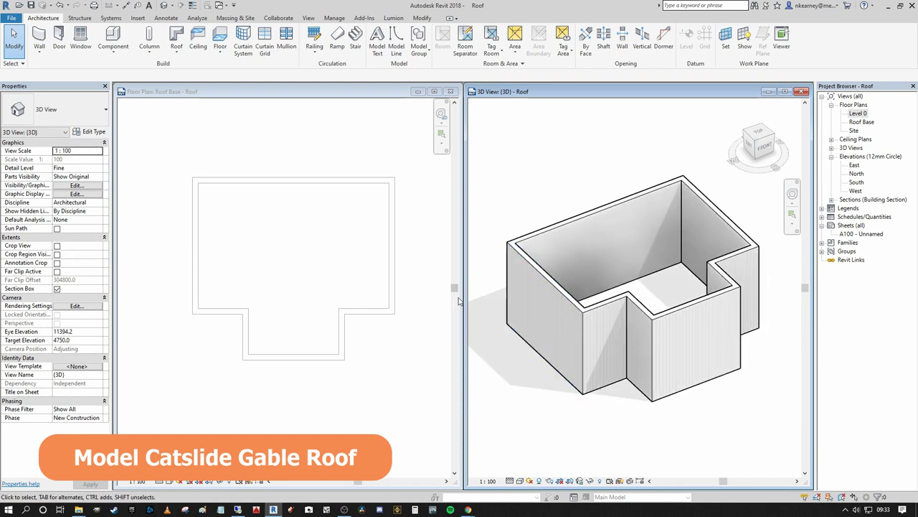
{"action": "middle_click_drag", "start_coordinate": [558, 291], "coordinate": [572, 287]}
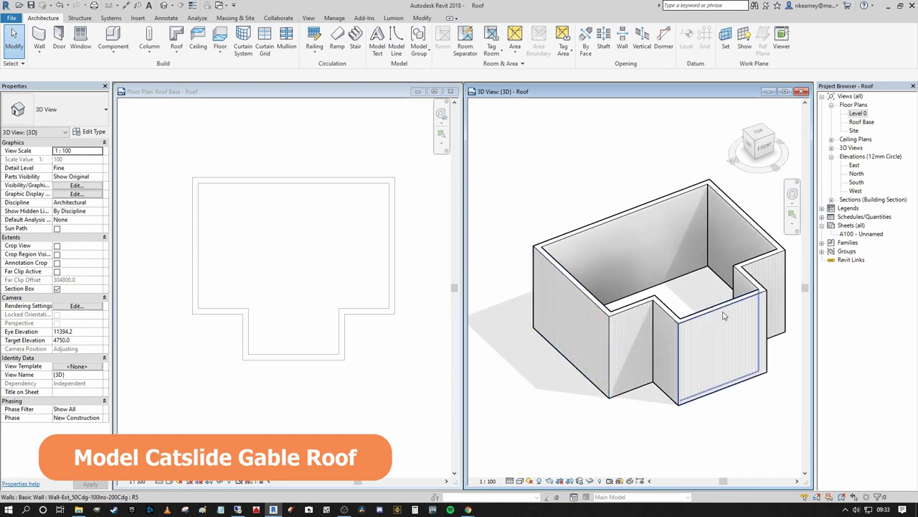
{"action": "middle_click_drag", "start_coordinate": [721, 317], "coordinate": [715, 313]}
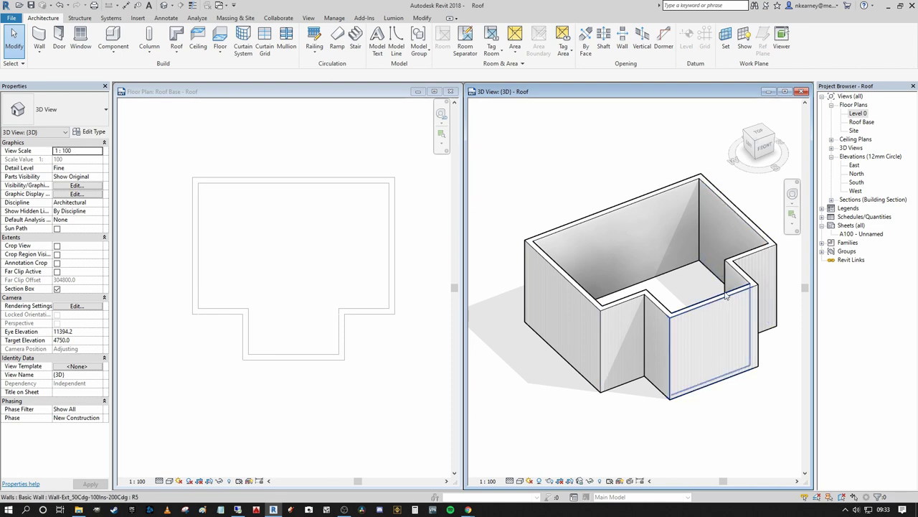
- Start a roof by footprint and sketch its boundary from the whole exterior wall chain with a 500 overhang
{"action": "left_click", "coordinate": [352, 399]}
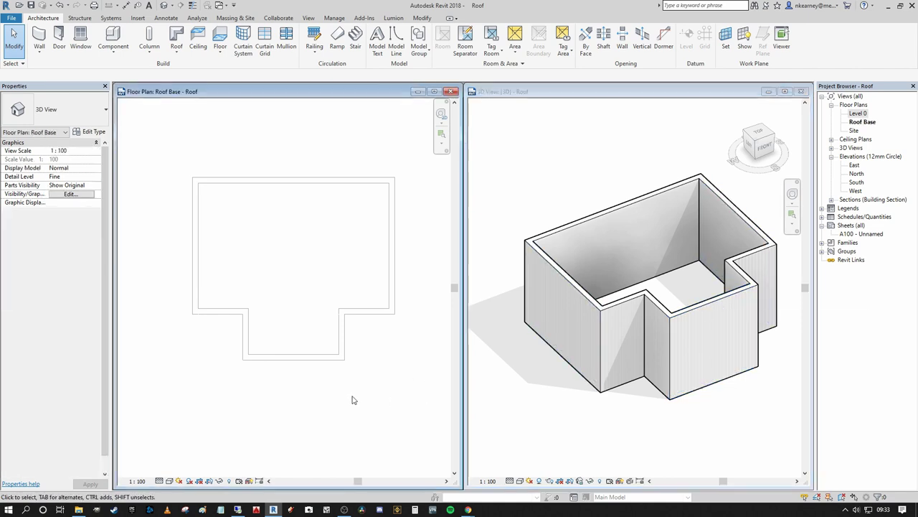
{"action": "left_click", "coordinate": [177, 49]}
{"action": "left_click", "coordinate": [195, 70]}
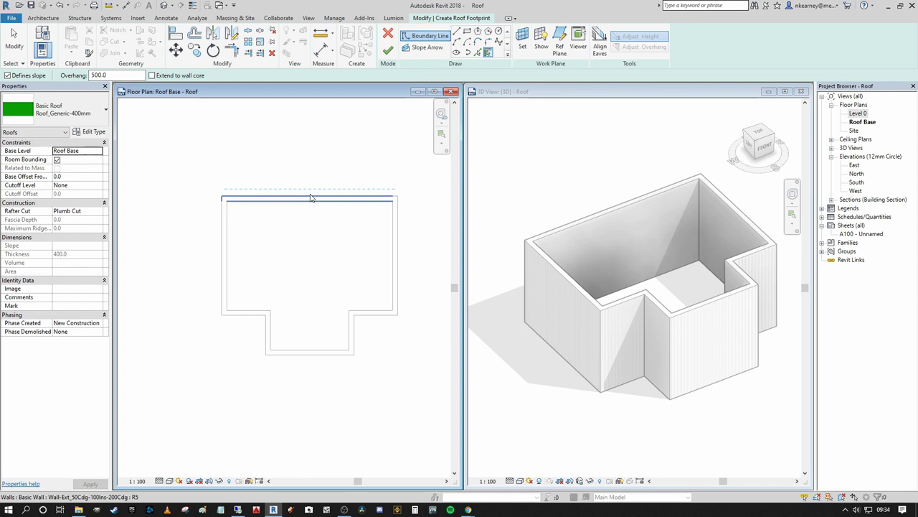
{"action": "key", "text": "Tab"}
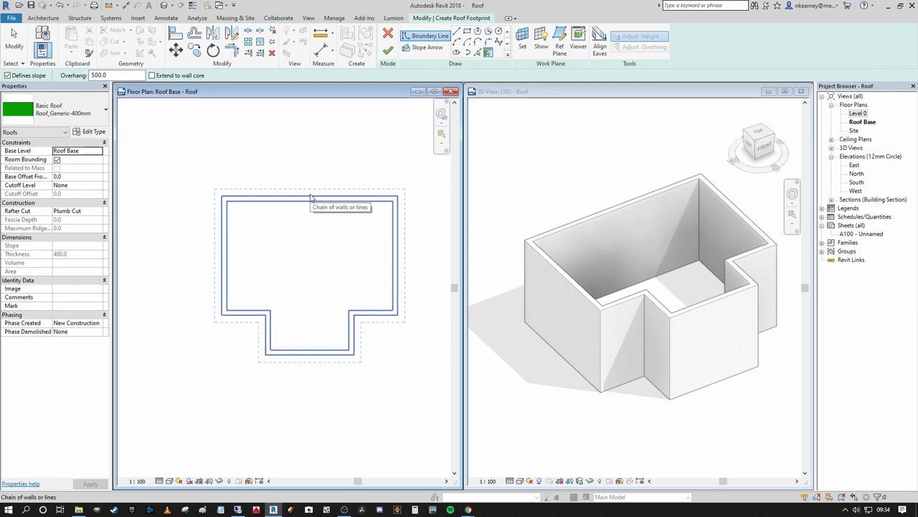
{"action": "left_click", "coordinate": [311, 196]}
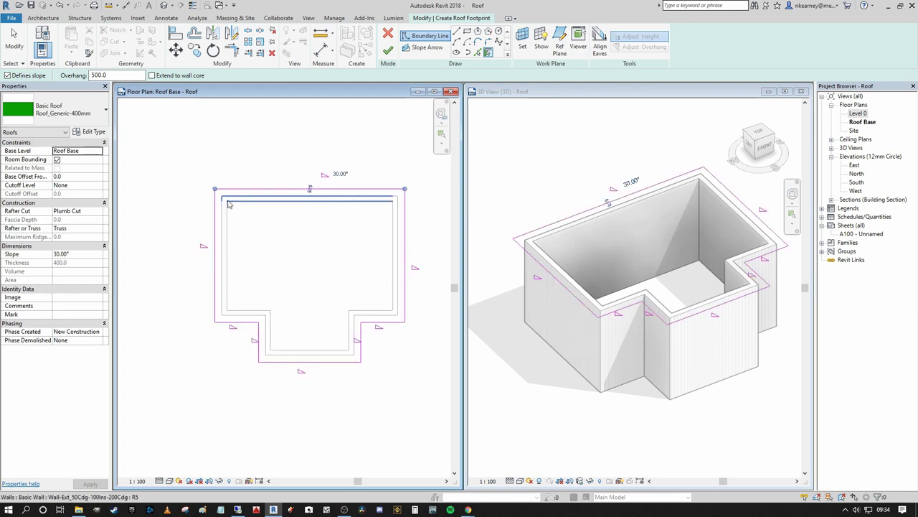
{"action": "key", "text": "Escape"}
- Remove the slope definition from the six side and re-entrant boundary lines, leaving only the rear and front projecting eaves sloped
{"action": "scroll", "coordinate": [310, 226], "scroll_direction": "down", "scroll_amount": 2}
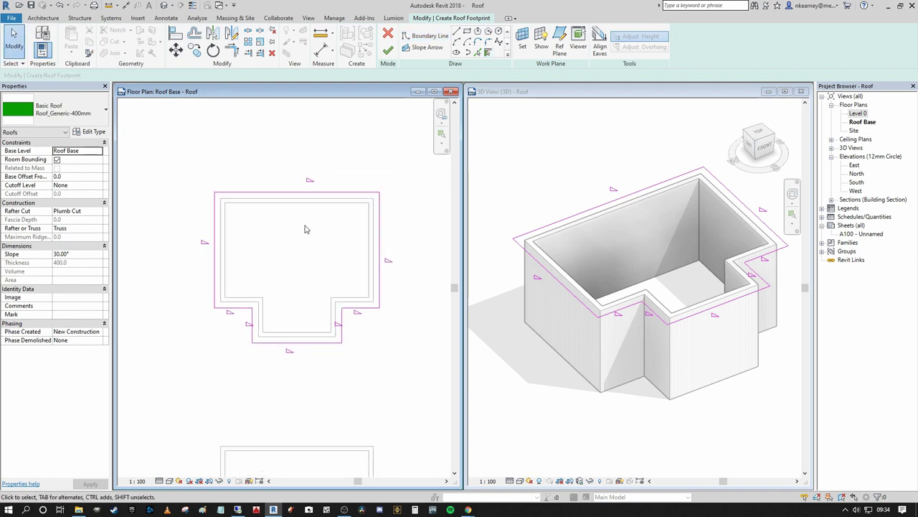
{"action": "left_click_drag", "start_coordinate": [406, 314], "coordinate": [261, 257]}
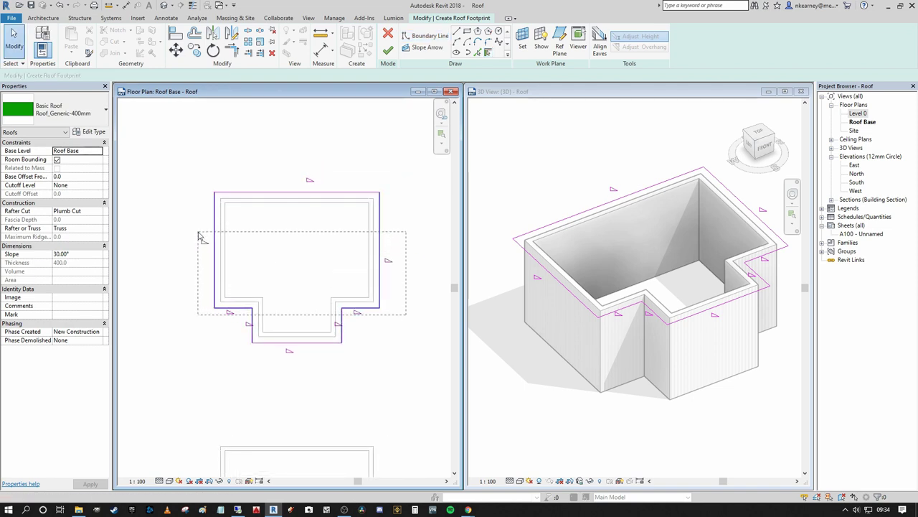
{"action": "left_click_drag", "start_coordinate": [199, 235], "coordinate": [200, 237]}
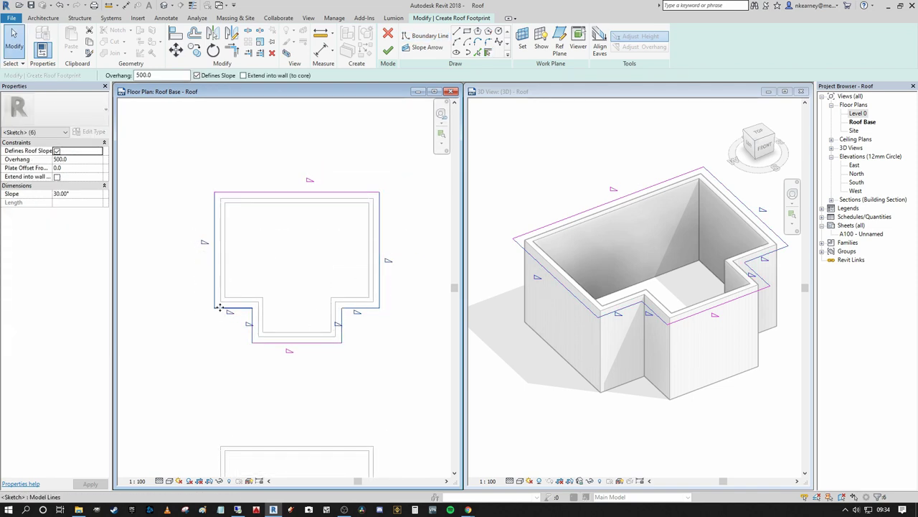
{"action": "left_click", "coordinate": [206, 76]}
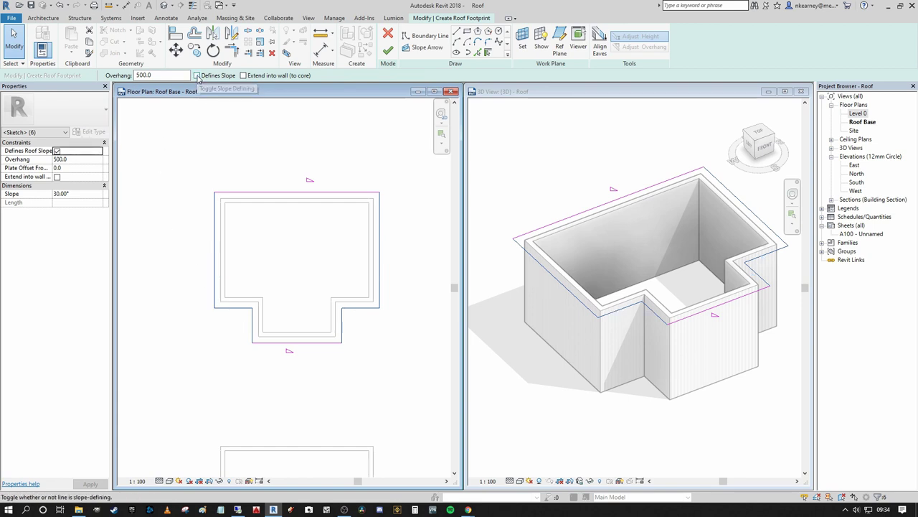
{"action": "left_click", "coordinate": [343, 254]}
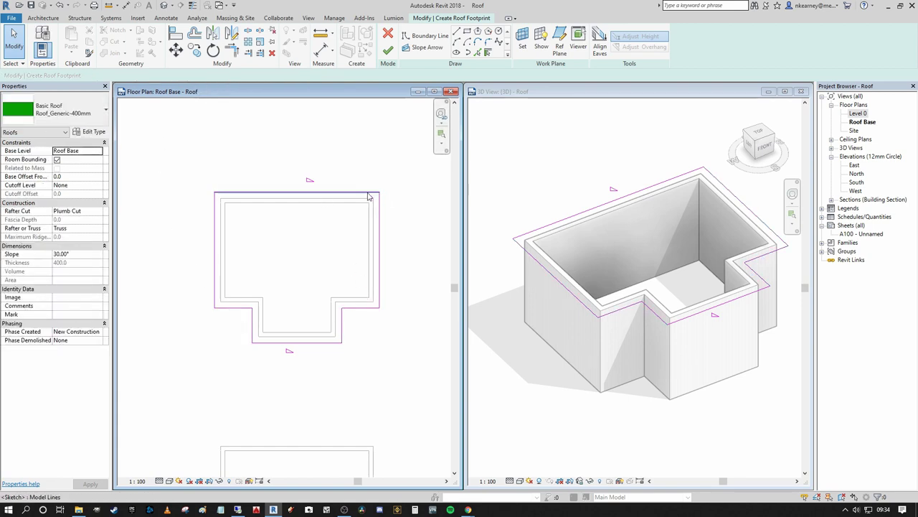
- Select the rear and front slope-defining lines together, open their Slope value for editing, and finish the catslide roof footprint
{"action": "left_click", "coordinate": [218, 194]}
{"action": "left_click", "coordinate": [342, 256]}
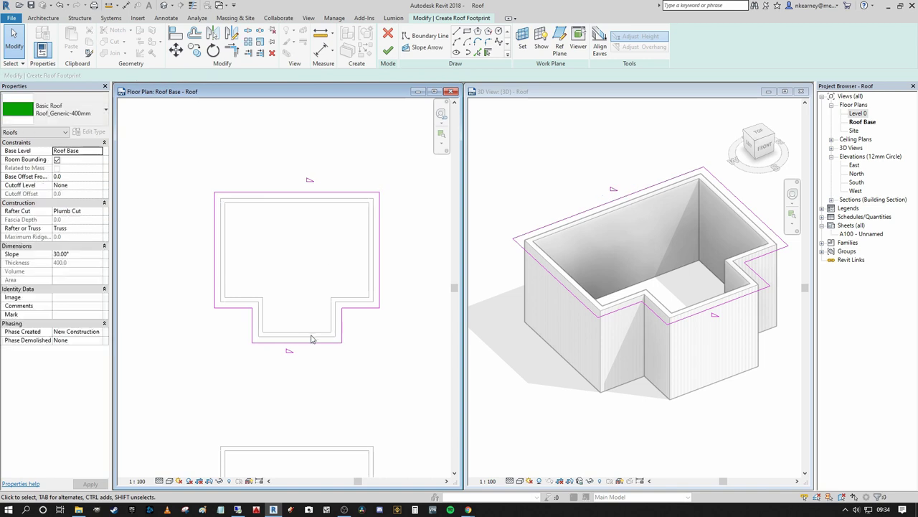
{"action": "left_click", "coordinate": [305, 344]}
{"action": "left_click", "coordinate": [337, 368]}
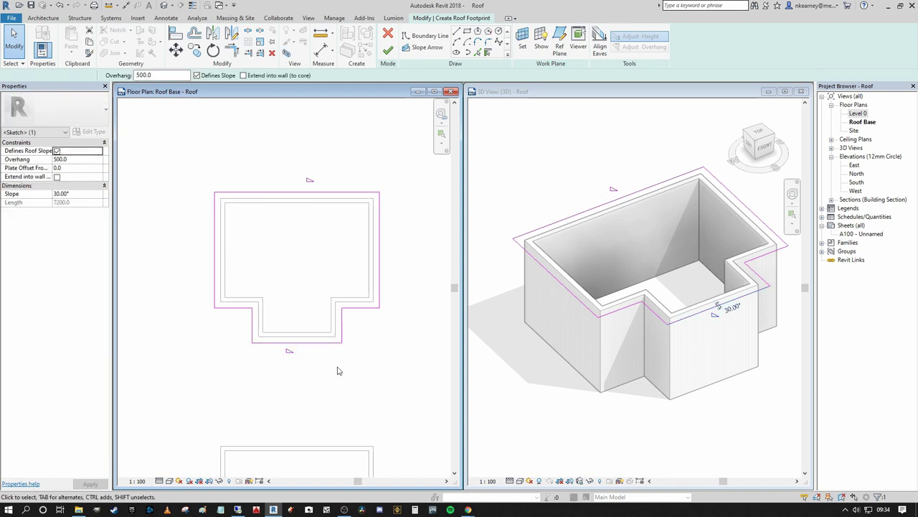
{"action": "left_click_drag", "start_coordinate": [313, 368], "coordinate": [307, 332]}
{"action": "left_click_drag", "start_coordinate": [288, 178], "coordinate": [287, 176]}
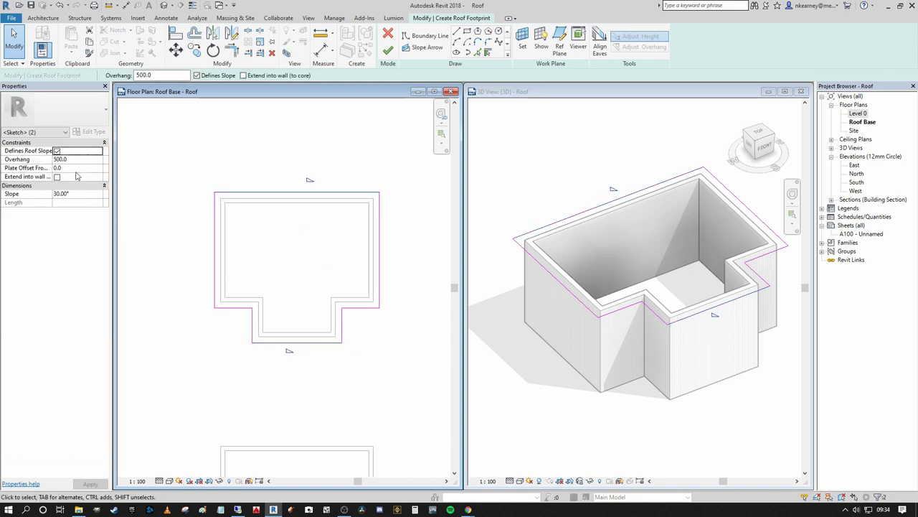
{"action": "left_click", "coordinate": [84, 159]}
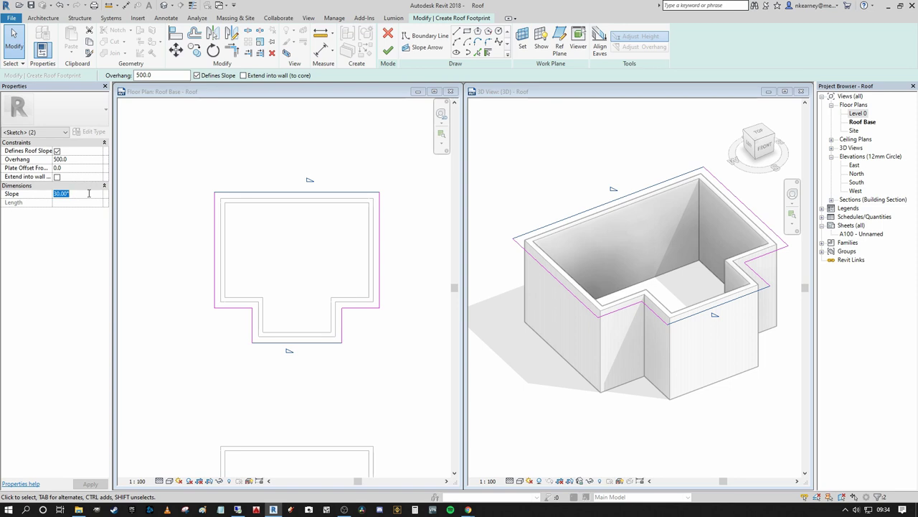
{"action": "left_click", "coordinate": [387, 50]}
{"action": "left_click", "coordinate": [344, 161]}
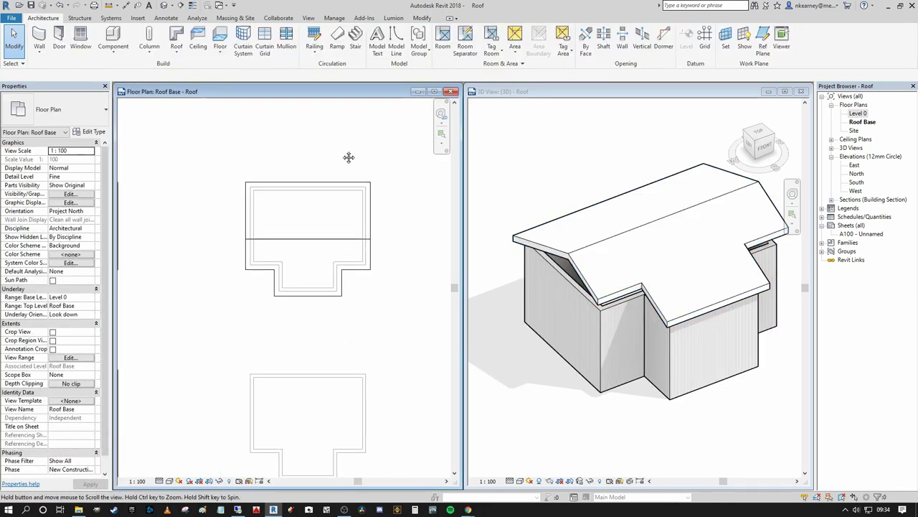
- Attach the tops of the whole chain of eight exterior walls to the catslide gable roof
{"action": "left_click", "coordinate": [596, 326]}
{"action": "scroll", "coordinate": [599, 328], "scroll_direction": "down", "scroll_amount": 2}
{"action": "mouse_move", "coordinate": [598, 328]}
{"action": "middle_mouse_down", "text": "shift"}
{"action": "mouse_move", "coordinate": [602, 344]}
{"action": "mouse_move", "coordinate": [607, 330]}
{"action": "middle_mouse_up", "text": "shift"}
{"action": "scroll", "coordinate": [588, 427], "scroll_direction": "up", "scroll_amount": 1}
{"action": "middle_click_drag", "start_coordinate": [588, 427], "coordinate": [615, 345]}
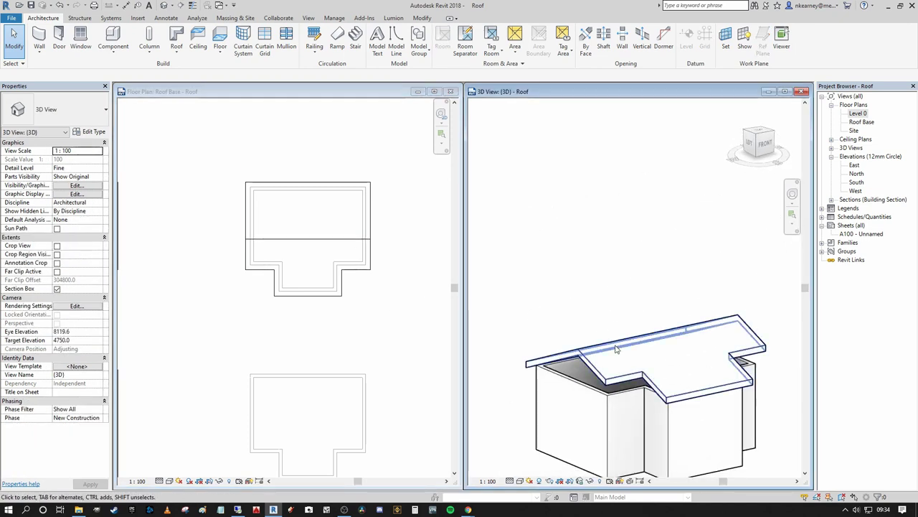
{"action": "key", "text": "Tab"}
{"action": "left_click", "coordinate": [605, 393]}
{"action": "middle_click_drag", "start_coordinate": [601, 375], "coordinate": [593, 315]}
{"action": "scroll", "coordinate": [607, 301], "scroll_direction": "down", "scroll_amount": 1}
{"action": "left_click", "coordinate": [454, 45]}
{"action": "left_click", "coordinate": [642, 273]}
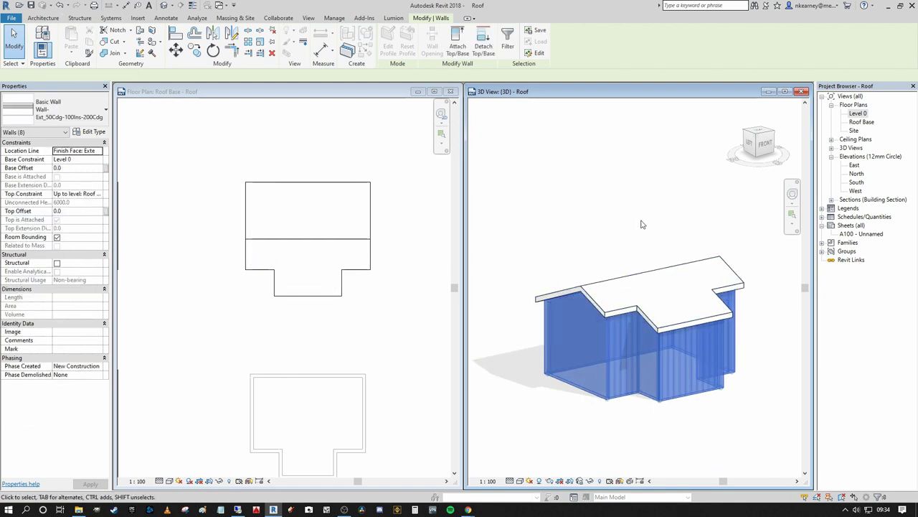
{"action": "left_click", "coordinate": [643, 225]}
{"action": "middle_click_drag", "start_coordinate": [658, 227], "coordinate": [639, 189], "text": "shift"}
{"action": "middle_click_drag", "start_coordinate": [639, 188], "coordinate": [545, 216], "text": "shift"}
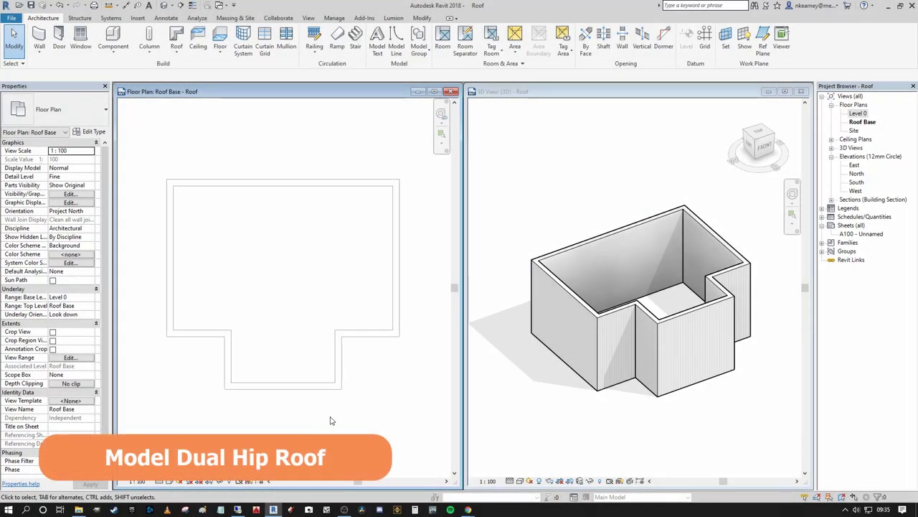
{"action": "mouse_move", "coordinate": [332, 415]}
{"action": "middle_mouse_down"}
{"action": "mouse_move", "coordinate": [343, 412]}
{"action": "mouse_move", "coordinate": [327, 418]}
{"action": "middle_mouse_up"}
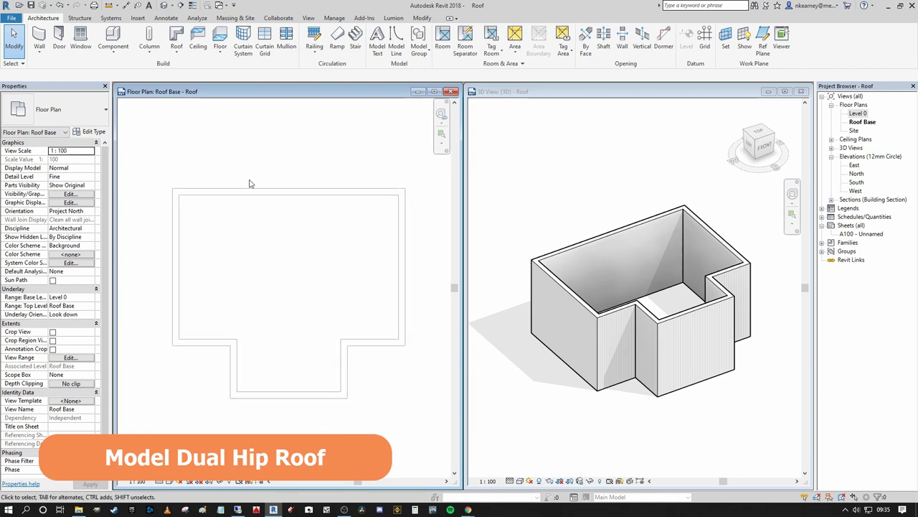
- Create a dual hip roof by footprint from the whole exterior wall chain, with a 500 overhang and every edge defining slope
{"action": "left_click", "coordinate": [176, 37]}
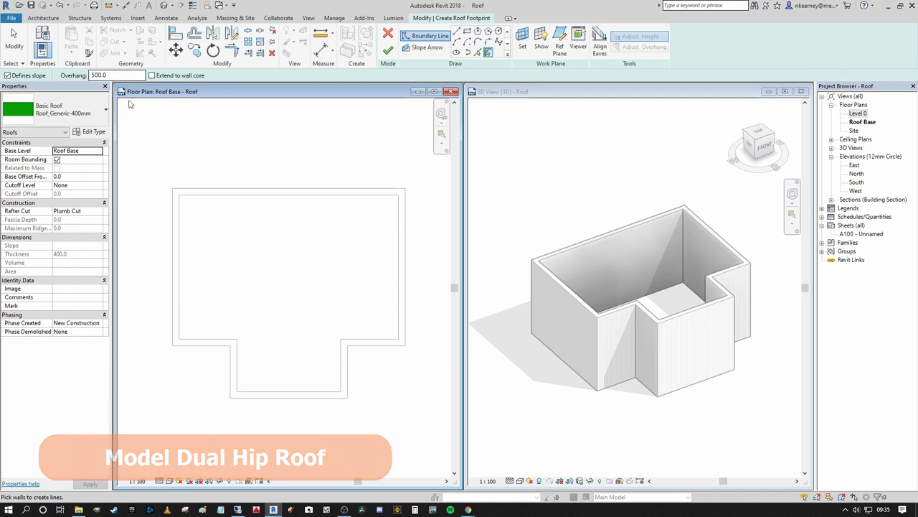
{"action": "middle_click_drag", "start_coordinate": [206, 138], "coordinate": [197, 115]}
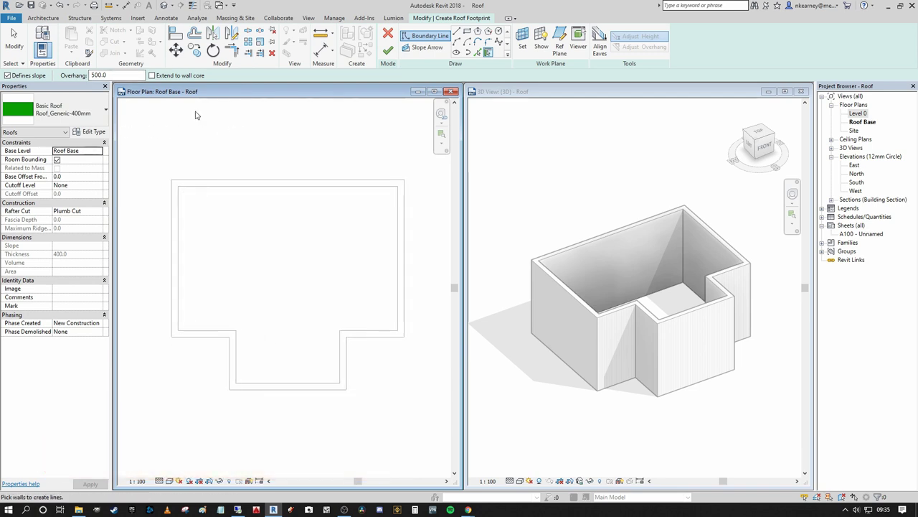
{"action": "scroll", "coordinate": [338, 152], "scroll_direction": "down", "scroll_amount": 3}
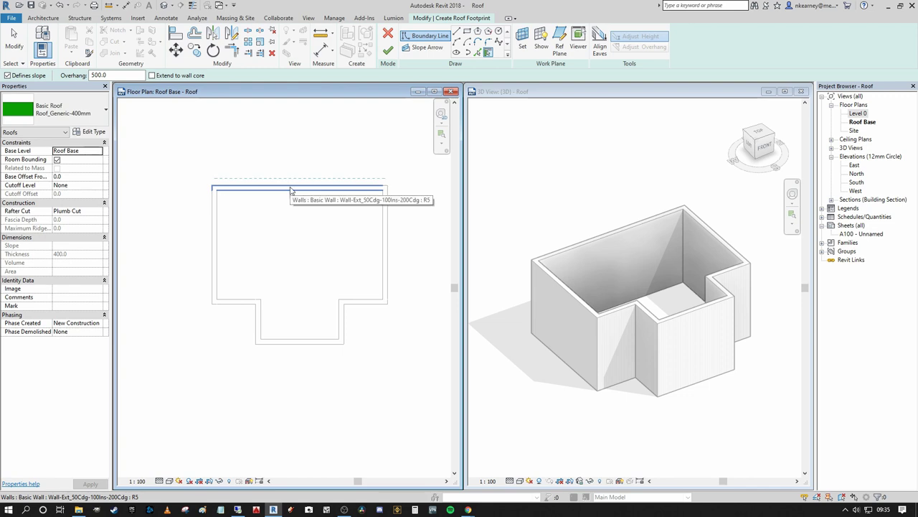
{"action": "key", "text": "Tab"}
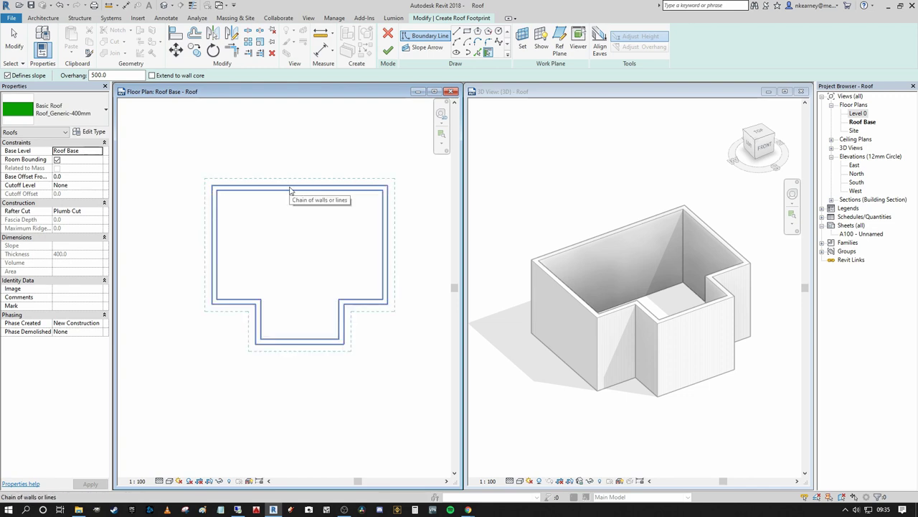
{"action": "left_click", "coordinate": [291, 190]}
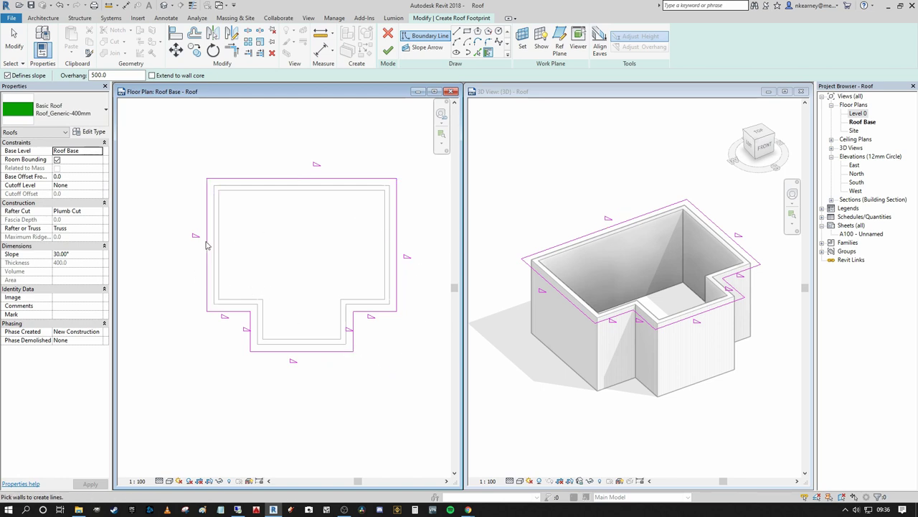
{"action": "left_click", "coordinate": [388, 50]}
{"action": "left_click", "coordinate": [631, 173]}
{"action": "left_click", "coordinate": [631, 173]}
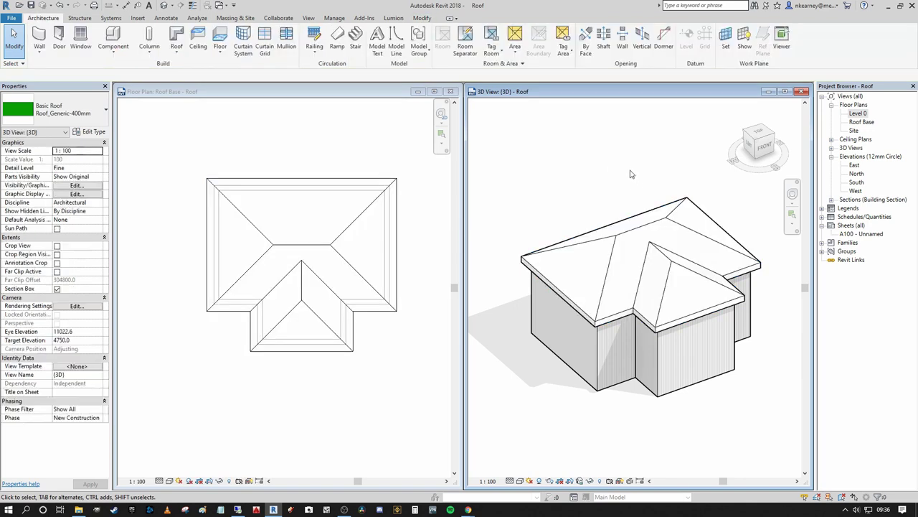
- Edit the dual hip roof's footprint, set the slope of the three front projection boundary lines to 20°, and finish the sketch
{"action": "mouse_move", "coordinate": [630, 174]}
{"action": "middle_mouse_down", "text": "shift"}
{"action": "mouse_move", "coordinate": [751, 330]}
{"action": "mouse_move", "coordinate": [664, 326]}
{"action": "mouse_move", "coordinate": [611, 229]}
{"action": "mouse_move", "coordinate": [558, 222]}
{"action": "mouse_move", "coordinate": [629, 217]}
{"action": "mouse_move", "coordinate": [622, 190]}
{"action": "middle_mouse_up", "text": "shift"}
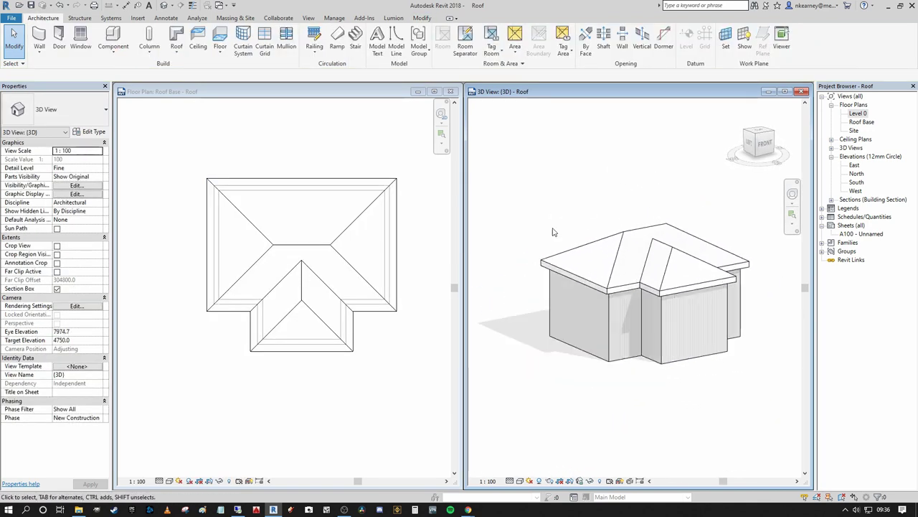
{"action": "left_click", "coordinate": [302, 296]}
{"action": "left_click", "coordinate": [304, 284]}
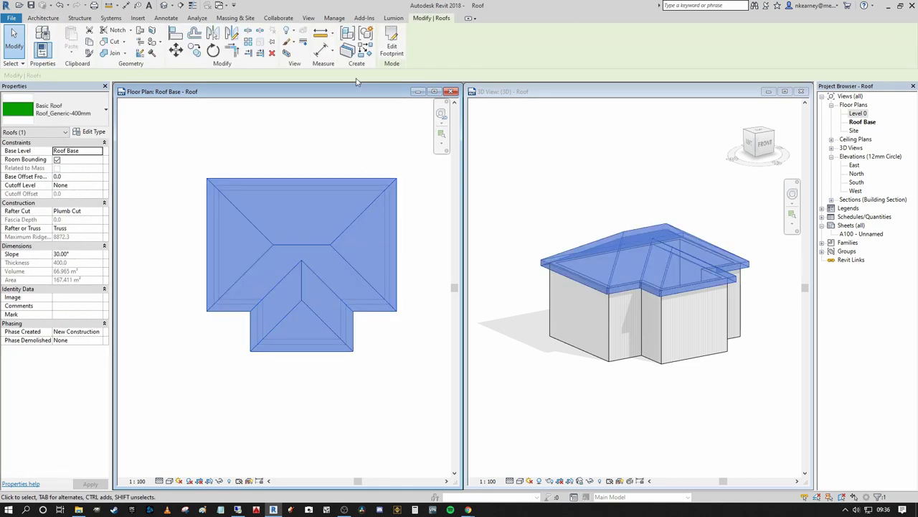
{"action": "middle_click_drag", "start_coordinate": [364, 290], "coordinate": [403, 269]}
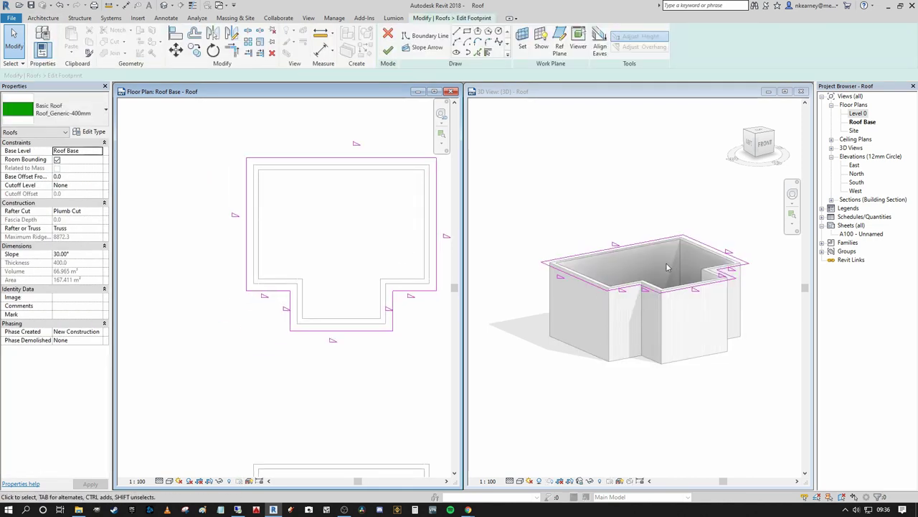
{"action": "left_click_drag", "start_coordinate": [388, 348], "coordinate": [254, 317]}
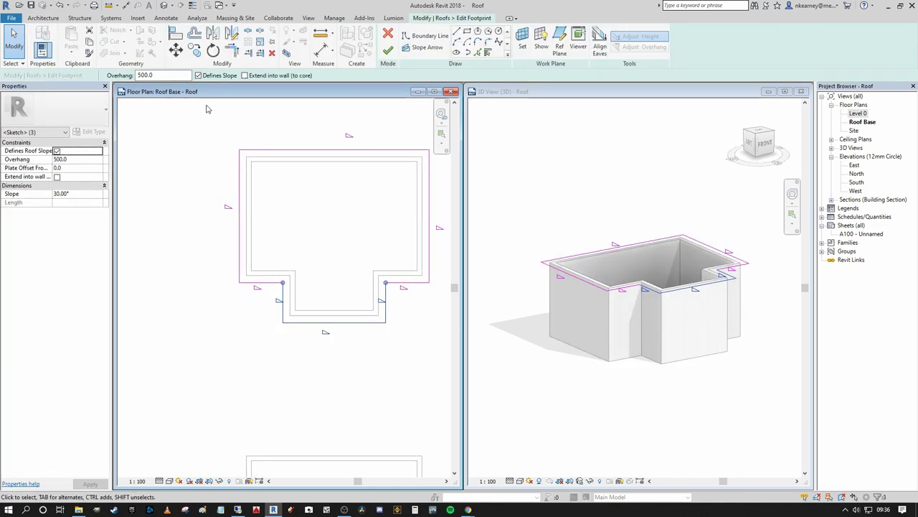
{"action": "left_click", "coordinate": [82, 193]}
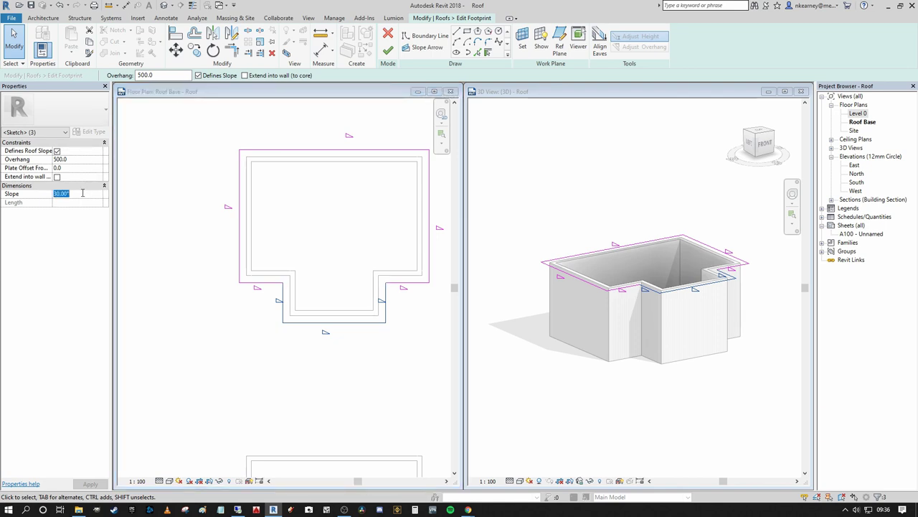
{"action": "left_click", "coordinate": [387, 50]}
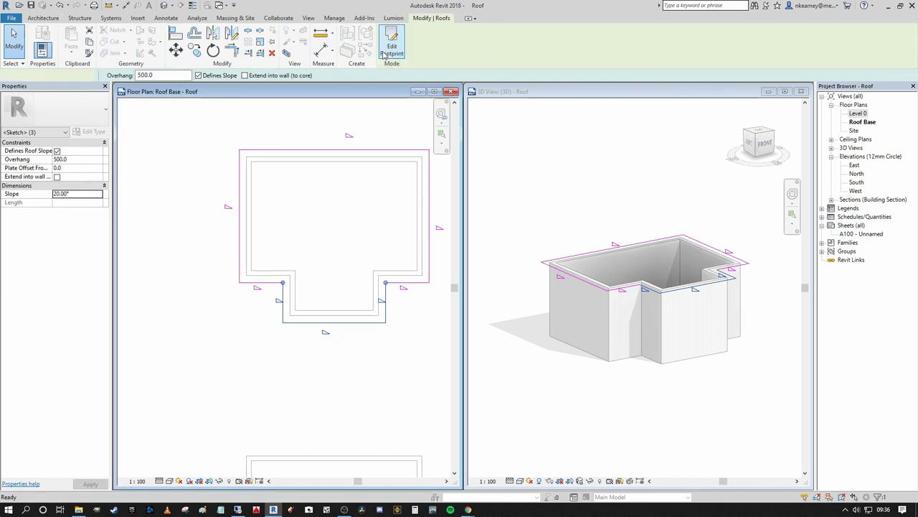
{"action": "left_click", "coordinate": [672, 195]}
{"action": "scroll", "coordinate": [715, 264], "scroll_direction": "up", "scroll_amount": 1}
{"action": "middle_click_drag", "start_coordinate": [715, 263], "coordinate": [610, 257], "text": "shift"}
{"action": "scroll", "coordinate": [610, 257], "scroll_direction": "down", "scroll_amount": 5}
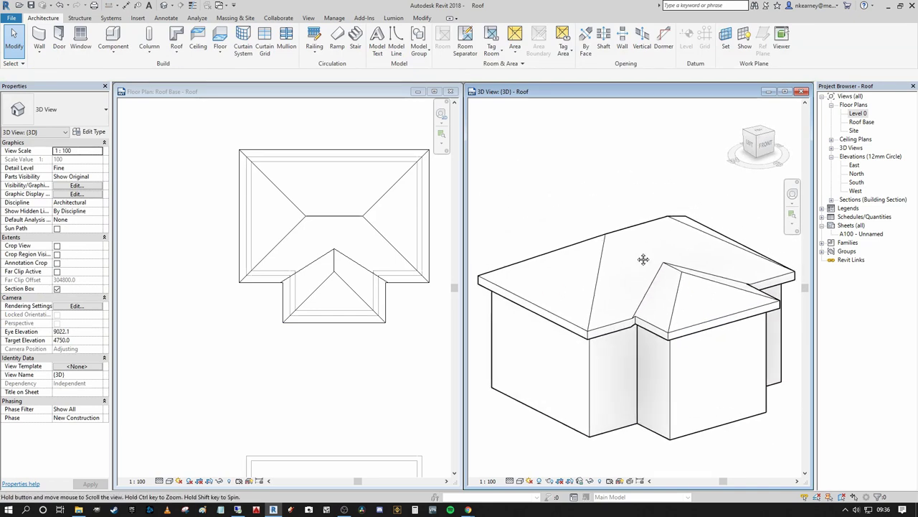
- Examine the dual hip roof's full side hips and eaves in the 3D view and the Roof Base plan
{"action": "left_click", "coordinate": [341, 359]}
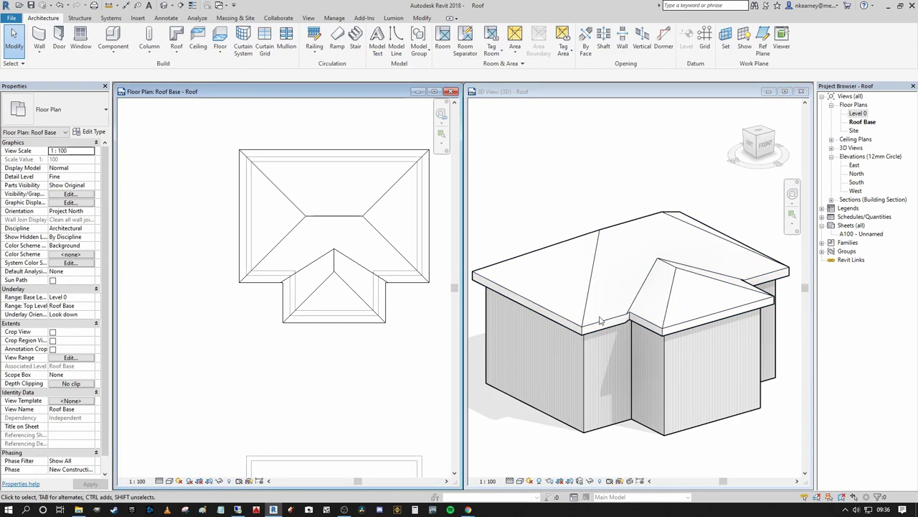
{"action": "middle_click_drag", "start_coordinate": [412, 370], "coordinate": [368, 365]}
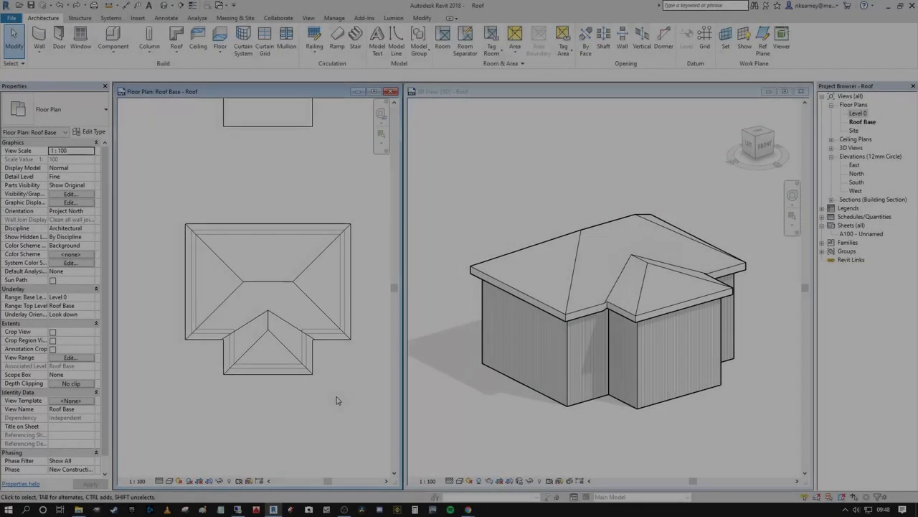
{"action": "middle_click_drag", "start_coordinate": [341, 401], "coordinate": [319, 392]}
{"action": "left_click", "coordinate": [637, 320]}
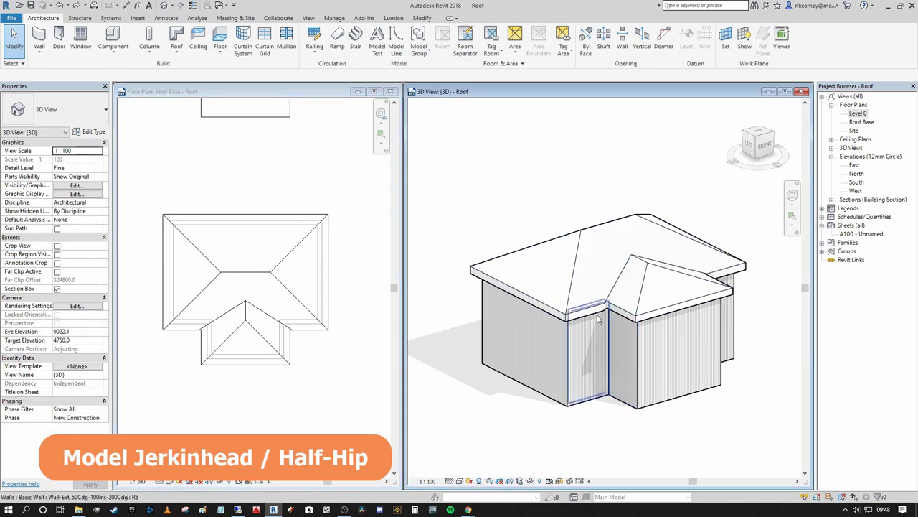
{"action": "scroll", "coordinate": [532, 302], "scroll_direction": "up", "scroll_amount": 3}
{"action": "scroll", "coordinate": [551, 267], "scroll_direction": "down", "scroll_amount": 1}
{"action": "middle_click_drag", "start_coordinate": [551, 267], "coordinate": [495, 304]}
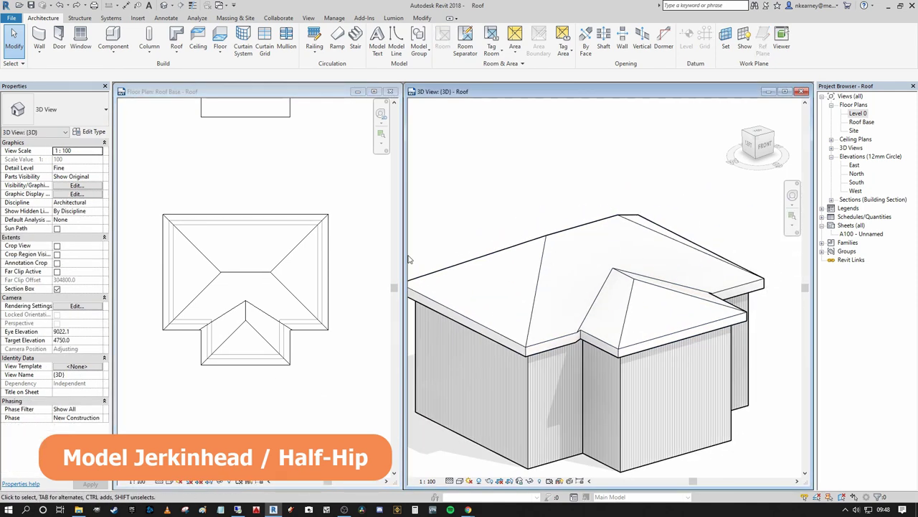
{"action": "left_click", "coordinate": [369, 241]}
{"action": "left_click", "coordinate": [514, 294]}
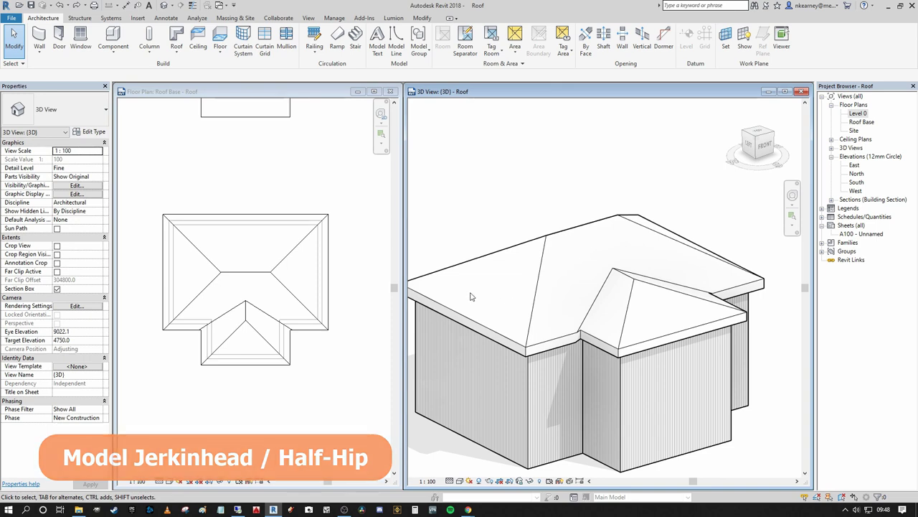
{"action": "middle_click_drag", "start_coordinate": [458, 308], "coordinate": [529, 300]}
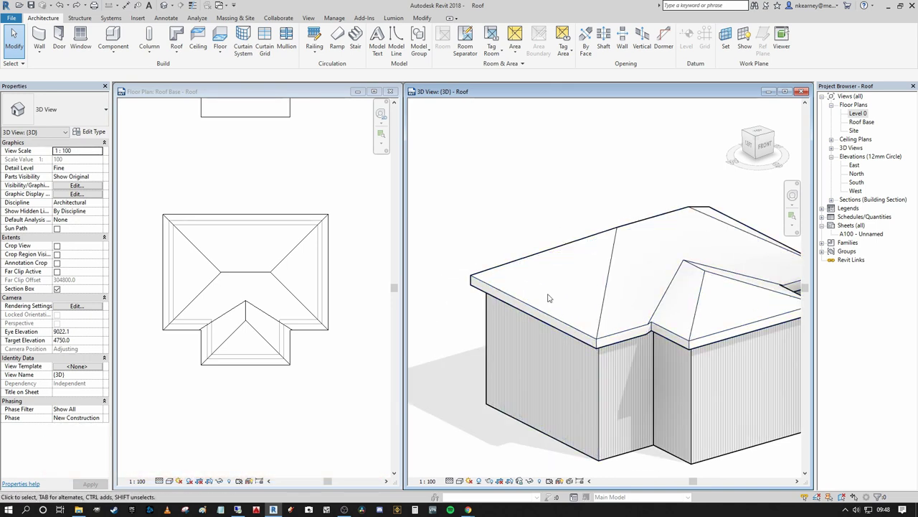
{"action": "left_click", "coordinate": [371, 321]}
{"action": "scroll", "coordinate": [366, 312], "scroll_direction": "down", "scroll_amount": 3}
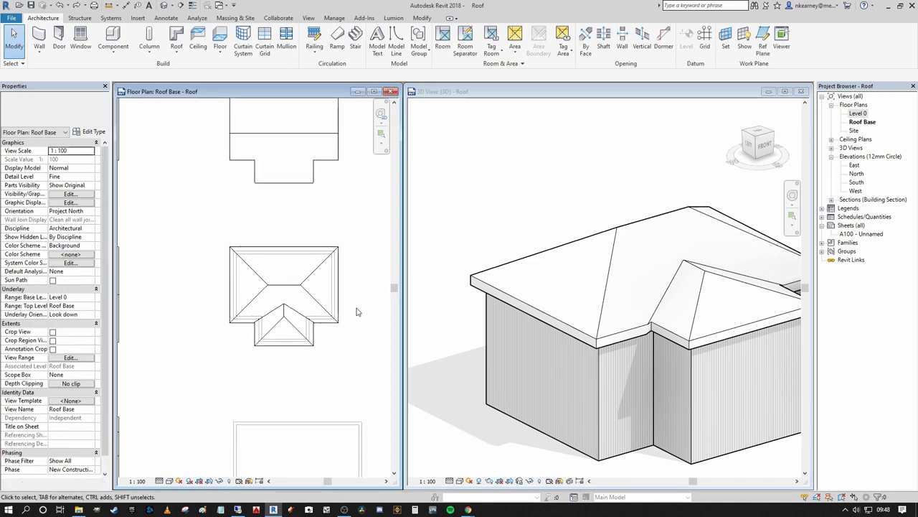
{"action": "middle_click_drag", "start_coordinate": [365, 309], "coordinate": [311, 294]}
{"action": "scroll", "coordinate": [292, 313], "scroll_direction": "up", "scroll_amount": 3}
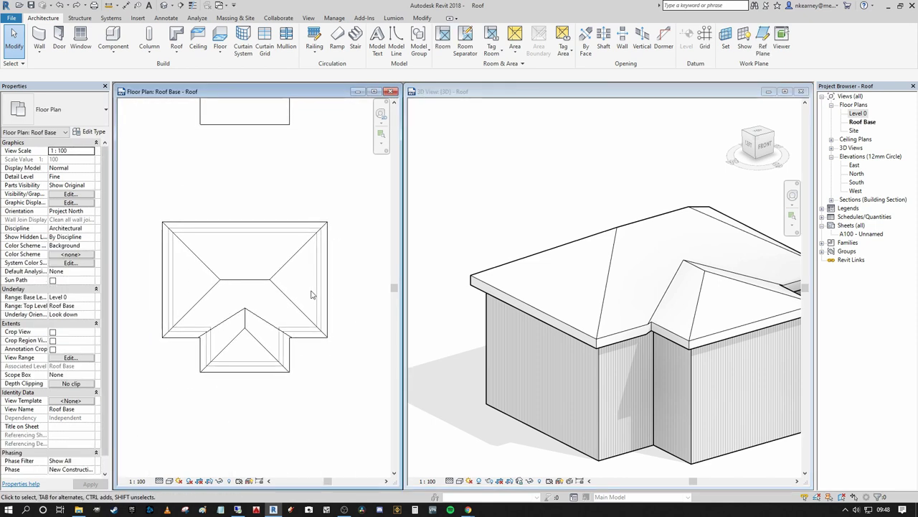
- Draw a horizontal reference plane across the full width of the main roof in plan, between its ridge and rear eave
{"action": "scroll", "coordinate": [195, 264], "scroll_direction": "up", "scroll_amount": 1}
{"action": "key", "text": "r"}
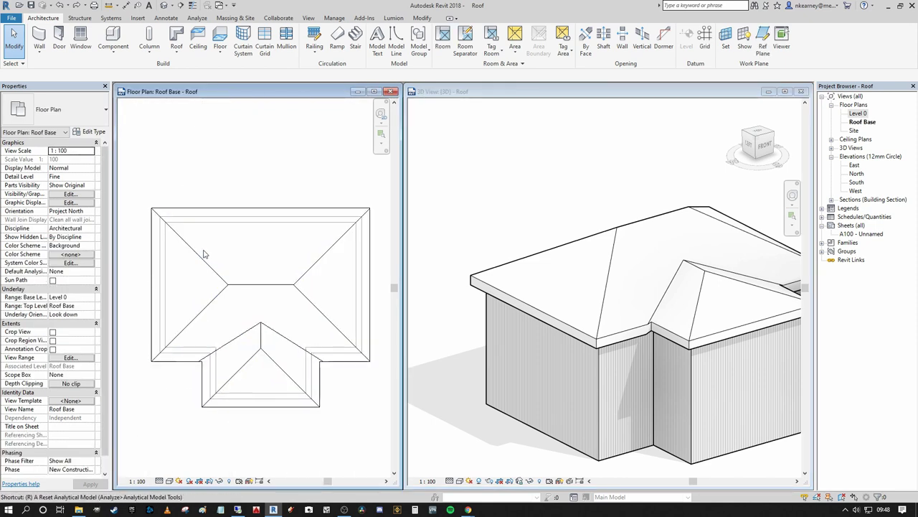
{"action": "key", "text": "p"}
{"action": "middle_click_drag", "start_coordinate": [246, 261], "coordinate": [223, 260]}
{"action": "scroll", "coordinate": [215, 251], "scroll_direction": "down", "scroll_amount": 1}
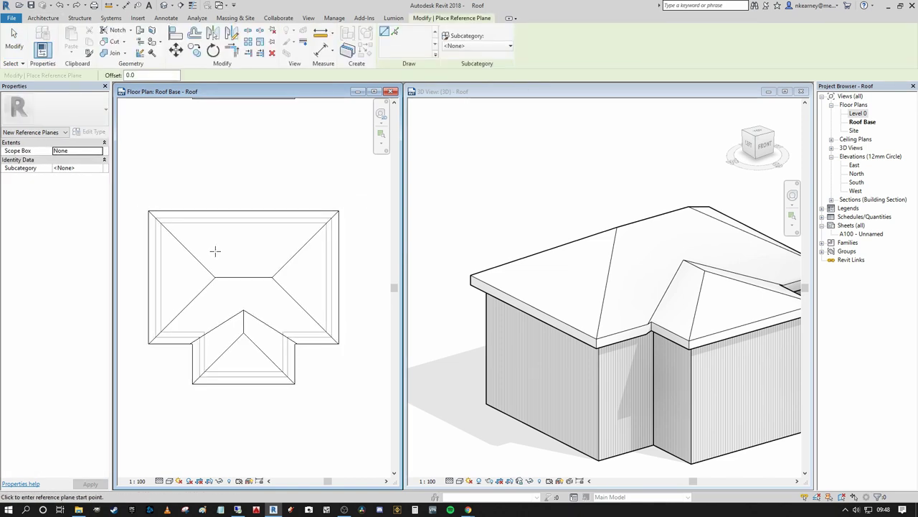
{"action": "left_click", "coordinate": [135, 254]}
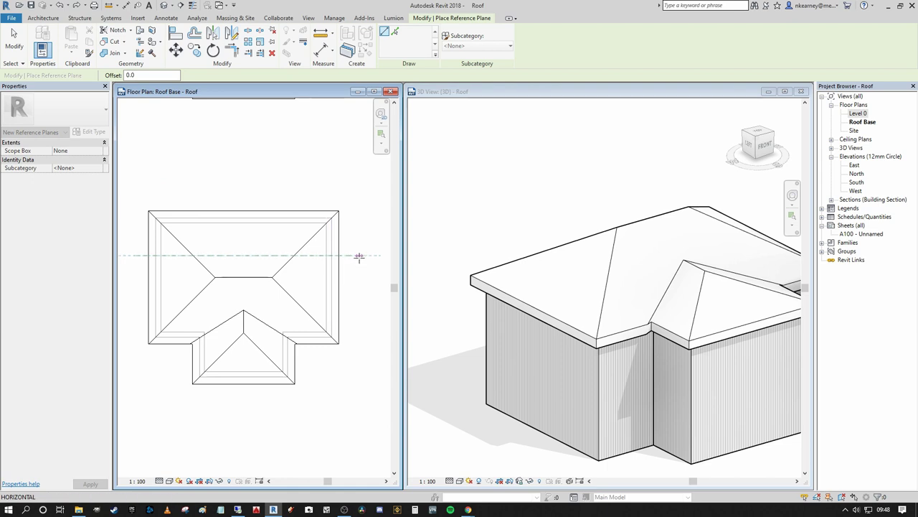
{"action": "left_click", "coordinate": [366, 256]}
{"action": "key", "text": "Escape"}
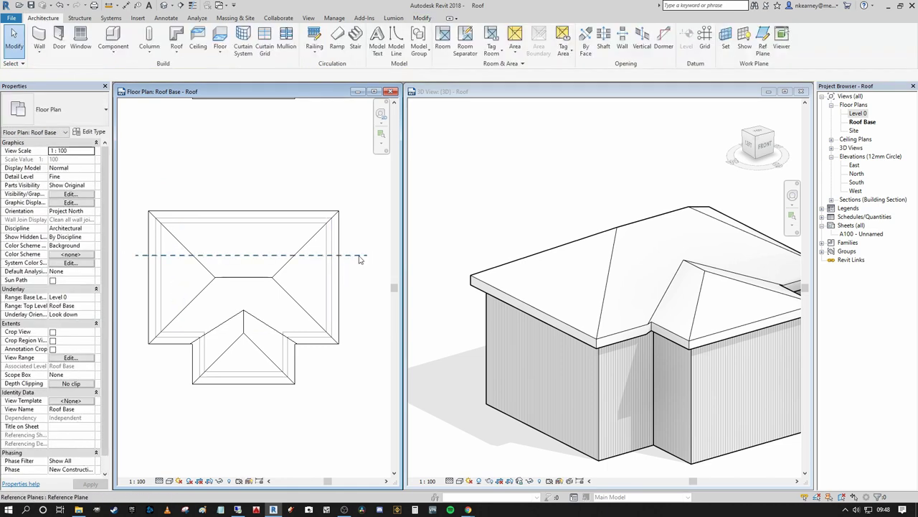
- Mirror a copy of the reference plane about the main roof's ridge line
{"action": "key", "text": "m"}
{"action": "key", "text": "m"}
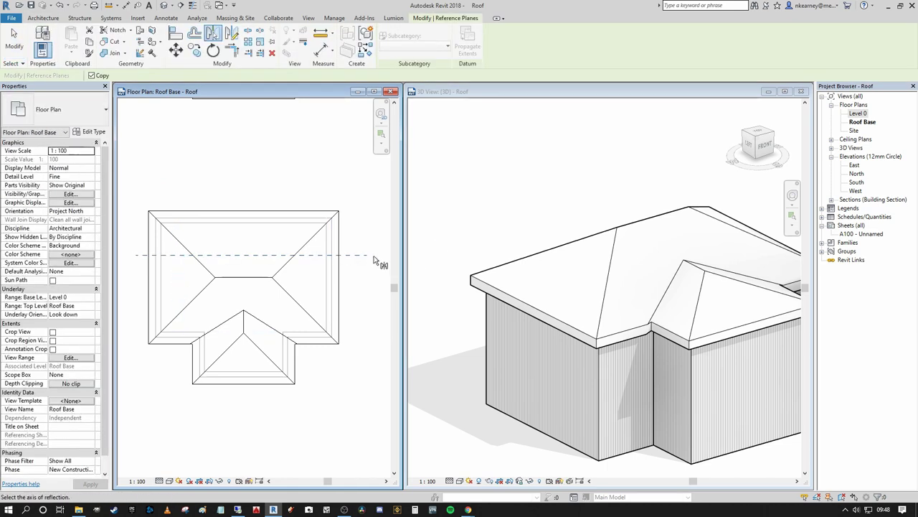
{"action": "left_click", "coordinate": [253, 287]}
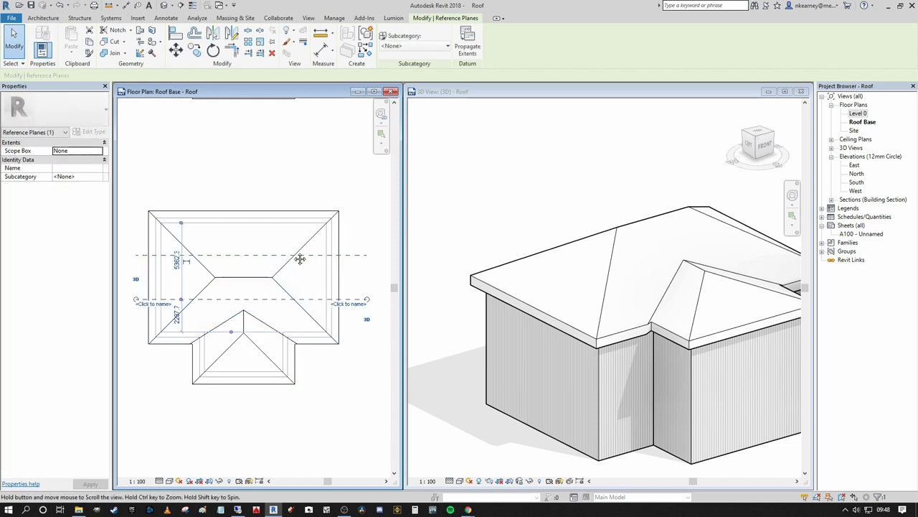
{"action": "key", "text": "Escape"}
- Edit the roof's footprint and split both long side boundary lines where the two reference planes cross them
{"action": "left_click", "coordinate": [251, 277]}
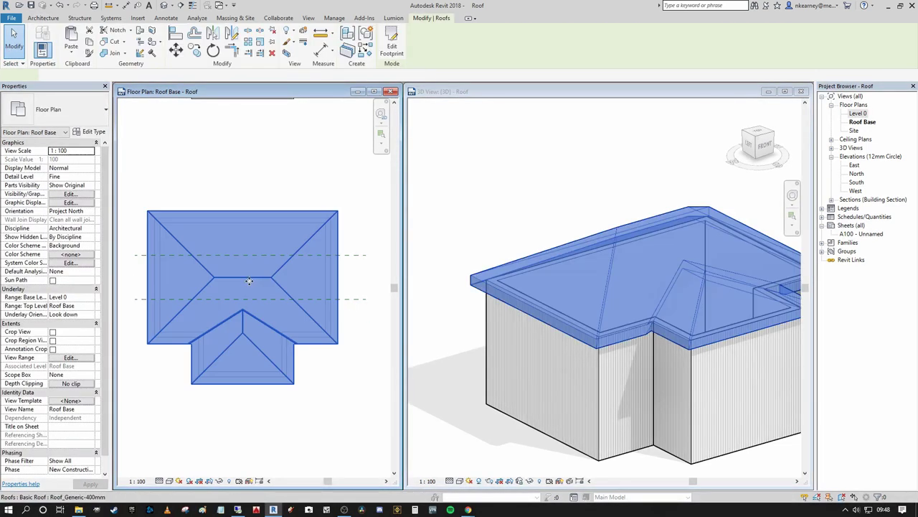
{"action": "middle_click_drag", "start_coordinate": [285, 276], "coordinate": [299, 269]}
{"action": "left_click", "coordinate": [386, 54]}
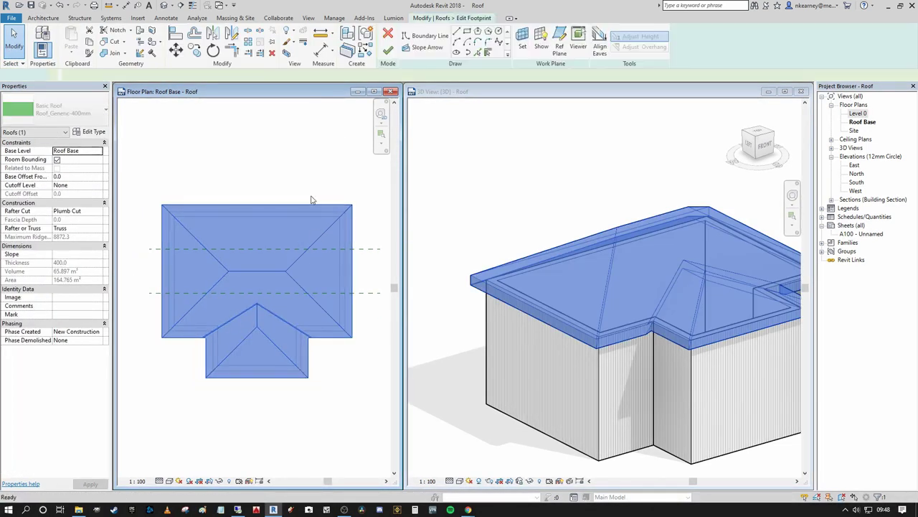
{"action": "key", "text": "s"}
{"action": "key", "text": "l"}
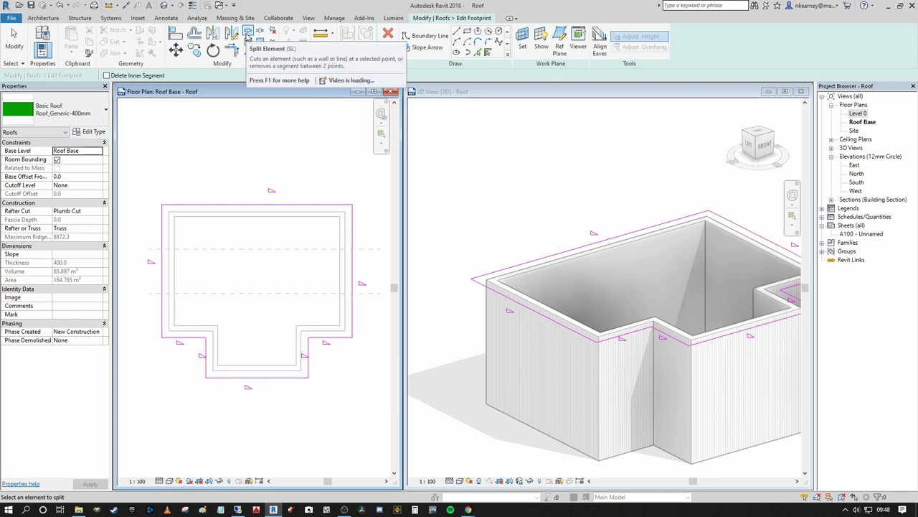
{"action": "left_click", "coordinate": [352, 248]}
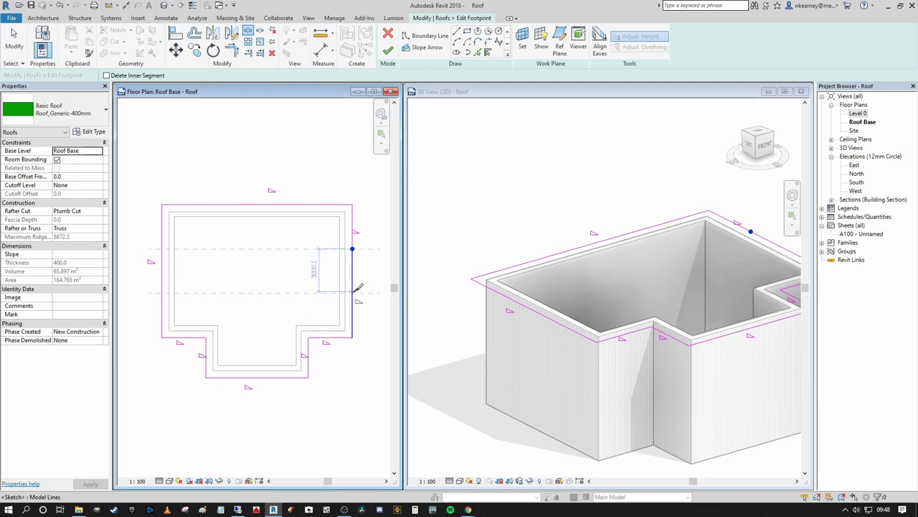
{"action": "left_click", "coordinate": [352, 292]}
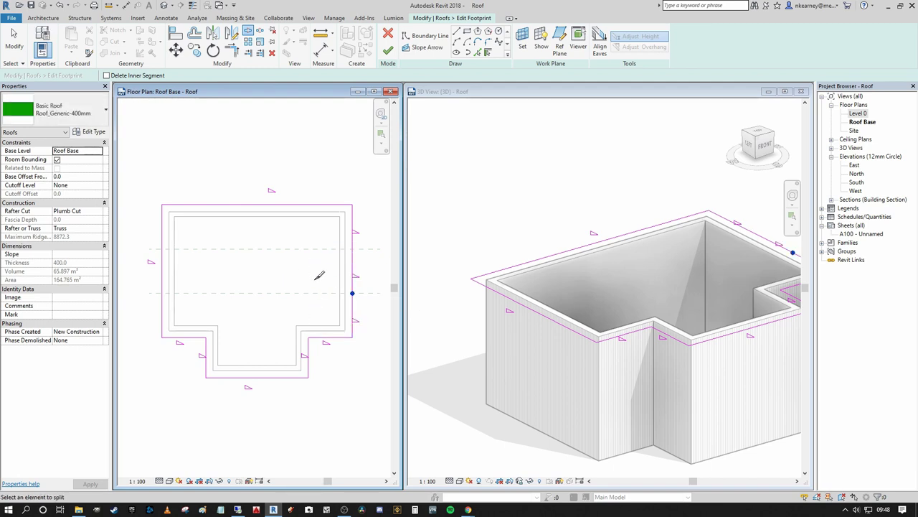
{"action": "left_click", "coordinate": [163, 293]}
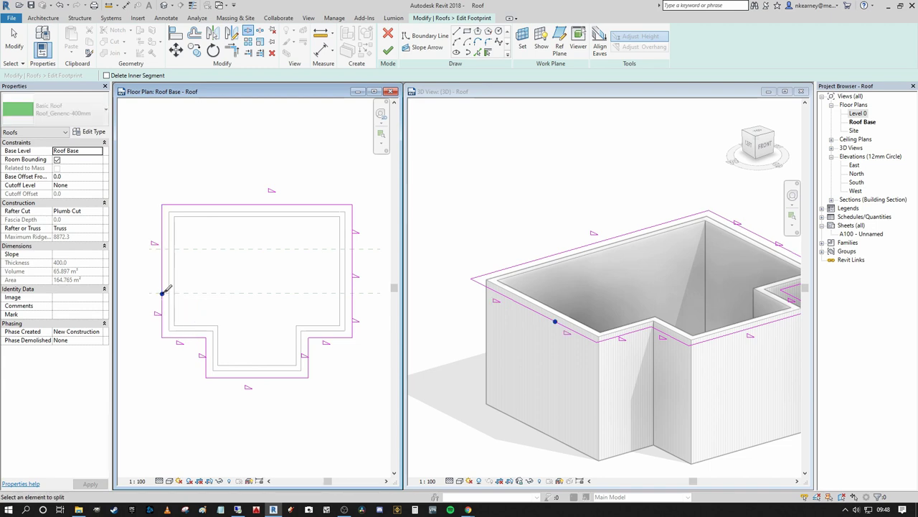
{"action": "left_click", "coordinate": [162, 248]}
{"action": "key", "text": "Escape"}
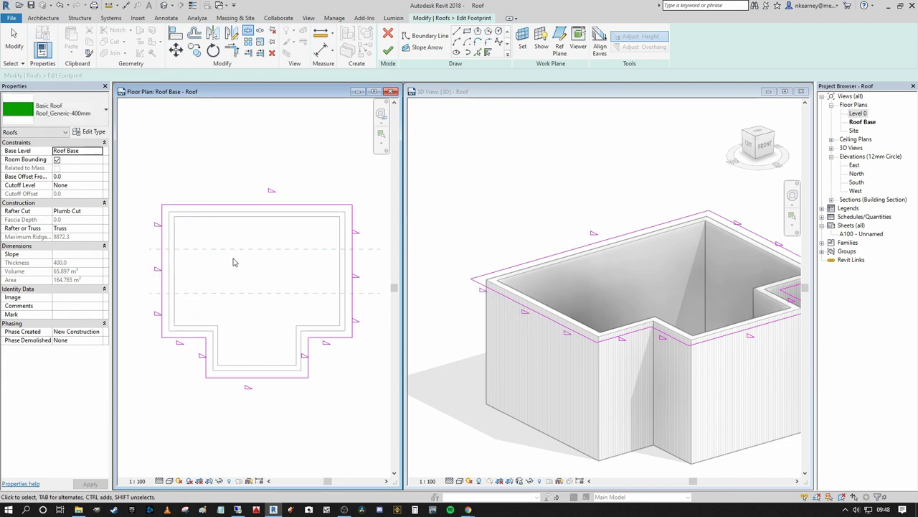
- Remove the slope definition from the four outer segments of the split side boundary lines, keeping the middle segments sloped
{"action": "scroll", "coordinate": [237, 251], "scroll_direction": "down", "scroll_amount": 2}
{"action": "left_click_drag", "start_coordinate": [365, 231], "coordinate": [163, 228]}
{"action": "left_click_drag", "start_coordinate": [363, 303], "coordinate": [192, 307], "text": "ctrl"}
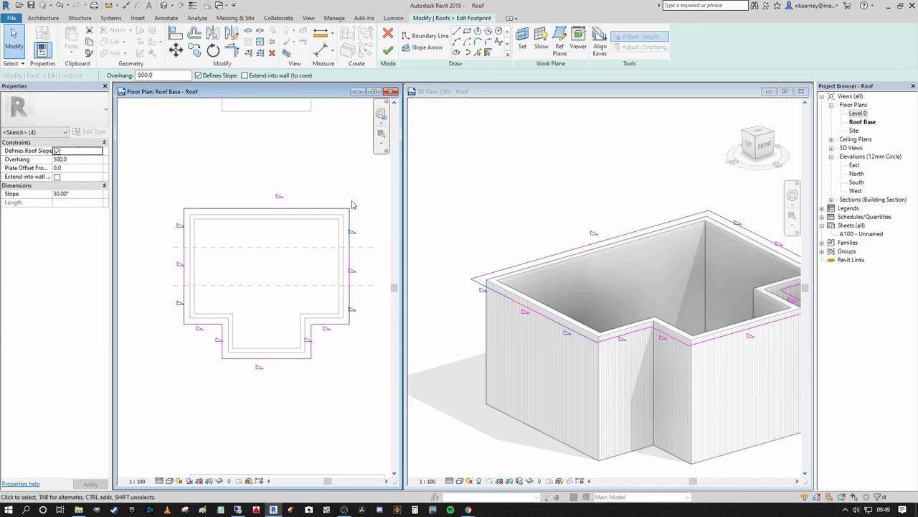
{"action": "left_click", "coordinate": [202, 77]}
{"action": "left_click", "coordinate": [231, 140]}
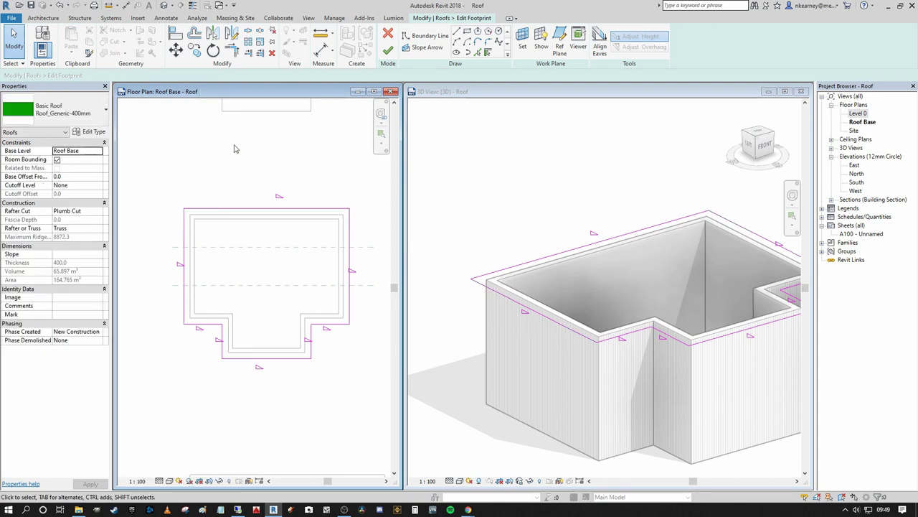
- Raise the plate offset from base of the two middle side segments and finish the half-hip roof footprint
{"action": "left_click_drag", "start_coordinate": [369, 271], "coordinate": [263, 264]}
{"action": "left_click_drag", "start_coordinate": [135, 262], "coordinate": [135, 263]}
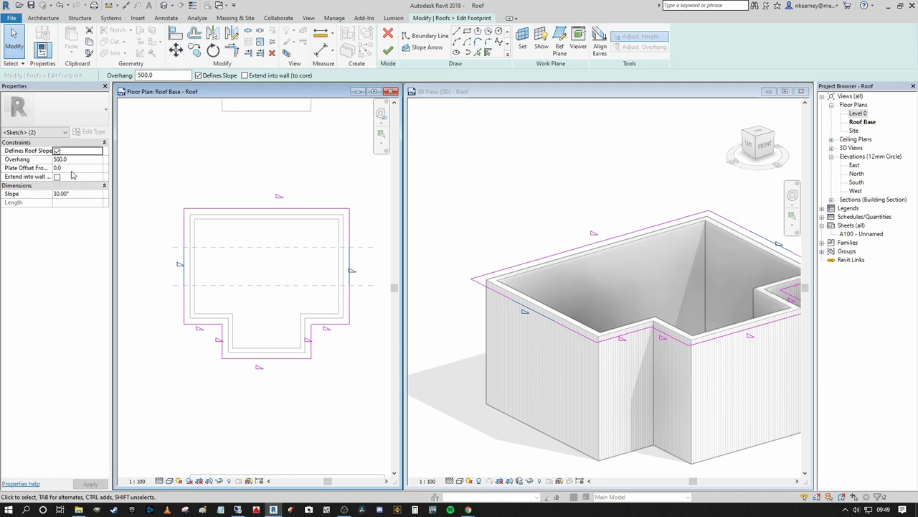
{"action": "left_click", "coordinate": [77, 168]}
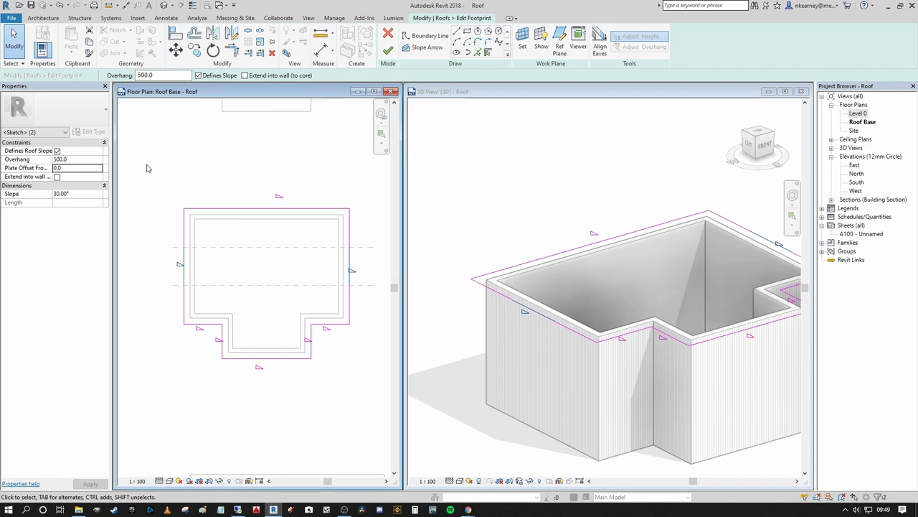
{"action": "left_click", "coordinate": [92, 168]}
{"action": "left_click", "coordinate": [388, 51]}
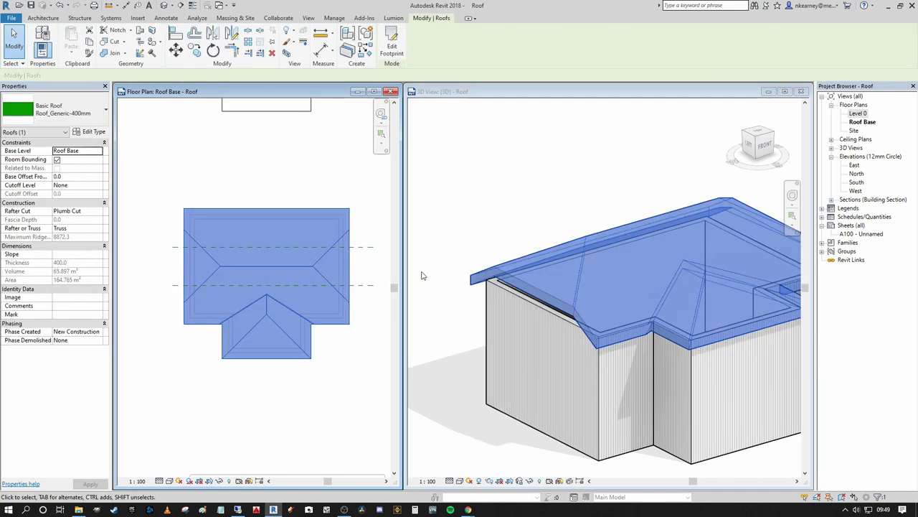
{"action": "left_click", "coordinate": [564, 298]}
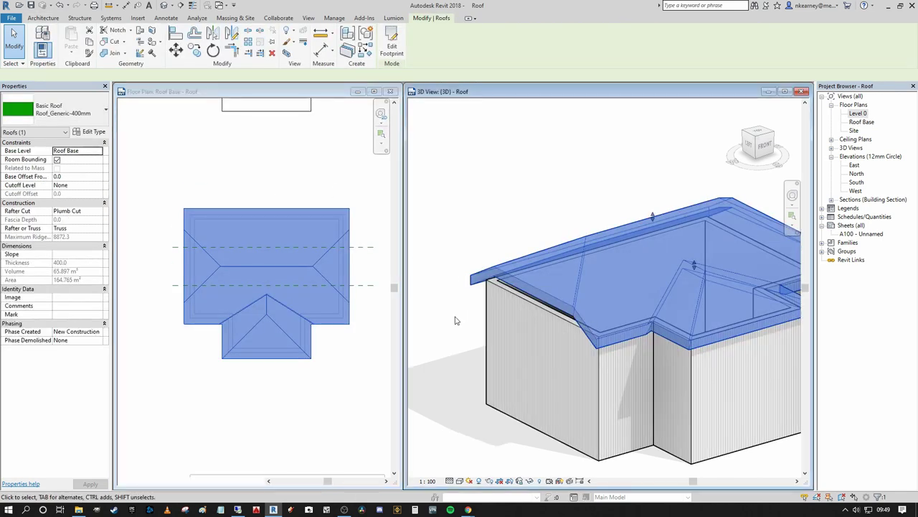
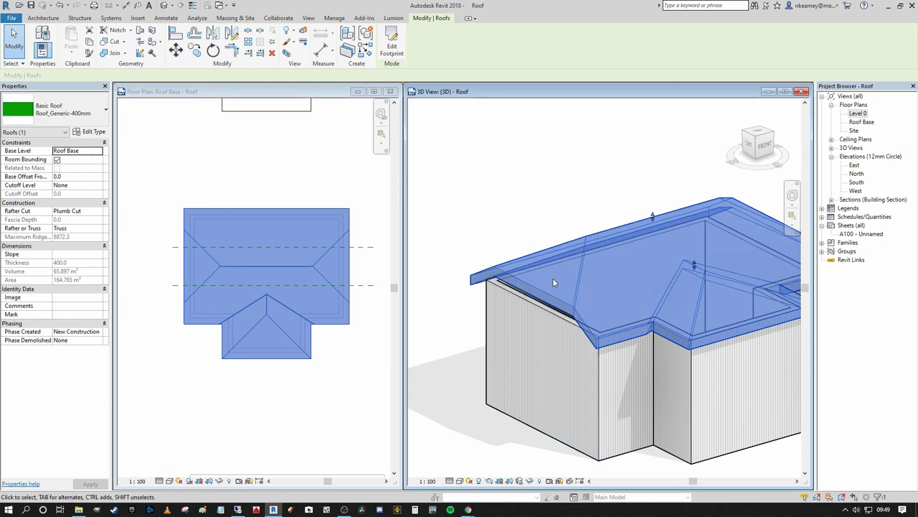
- Edit the half-hip roof's footprint, set the plate offset from base of the two sloped side segments to 1500, and finish the sketch
{"action": "left_click", "coordinate": [391, 44]}
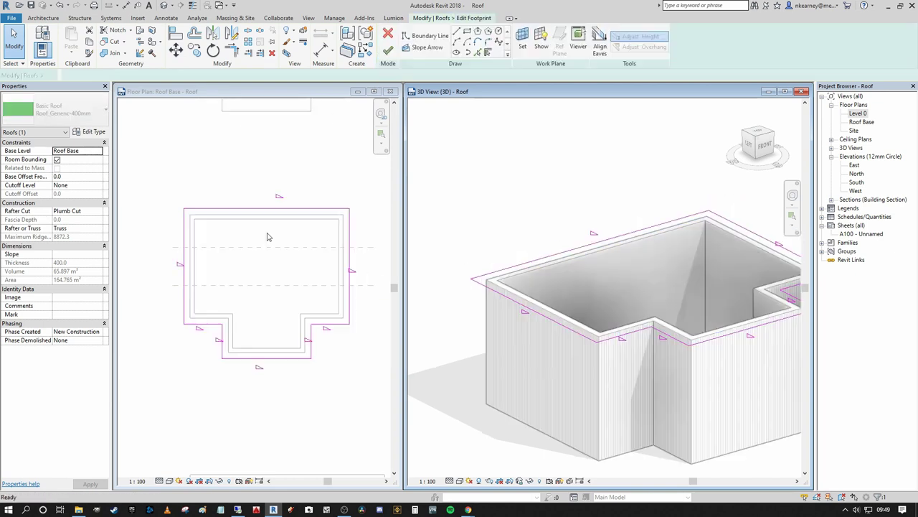
{"action": "left_click", "coordinate": [368, 274]}
{"action": "left_click_drag", "start_coordinate": [373, 272], "coordinate": [169, 260]}
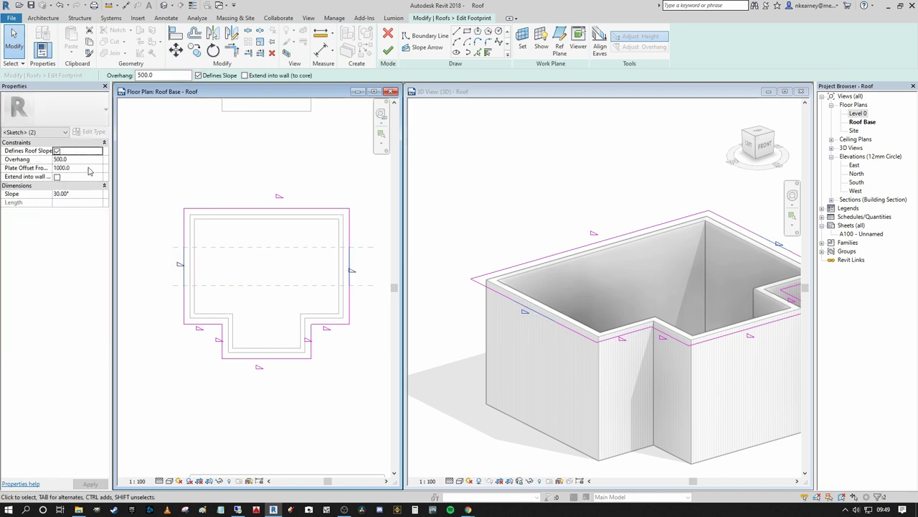
{"action": "left_click", "coordinate": [89, 168]}
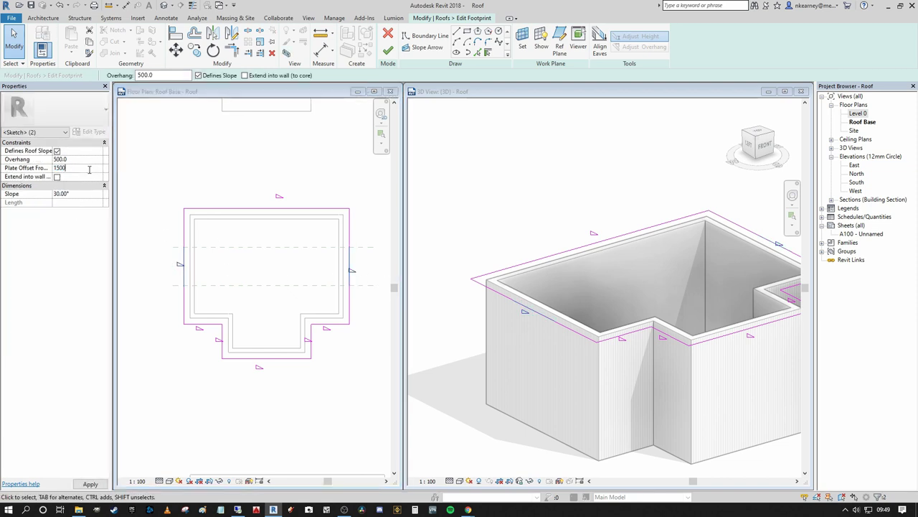
{"action": "type", "text": "1500.0"}
{"action": "left_click", "coordinate": [269, 180]}
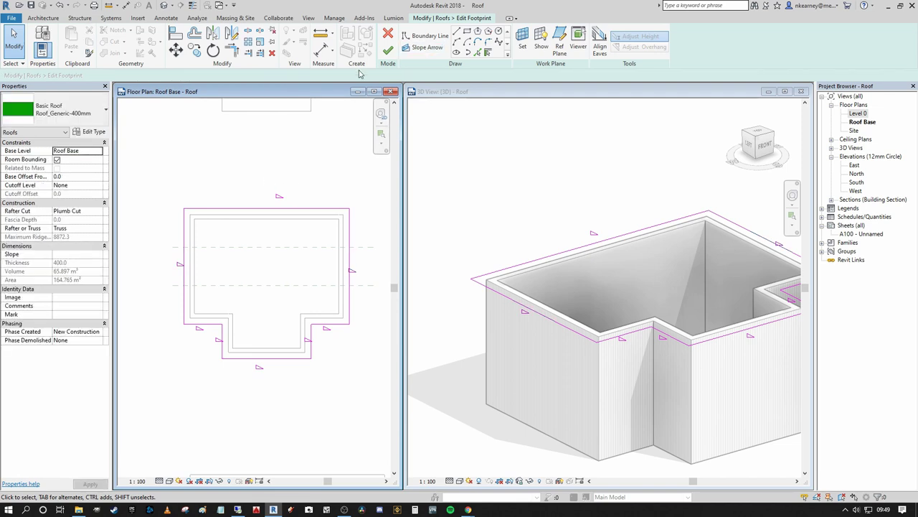
{"action": "left_click", "coordinate": [387, 50]}
{"action": "scroll", "coordinate": [531, 257], "scroll_direction": "down", "scroll_amount": 3}
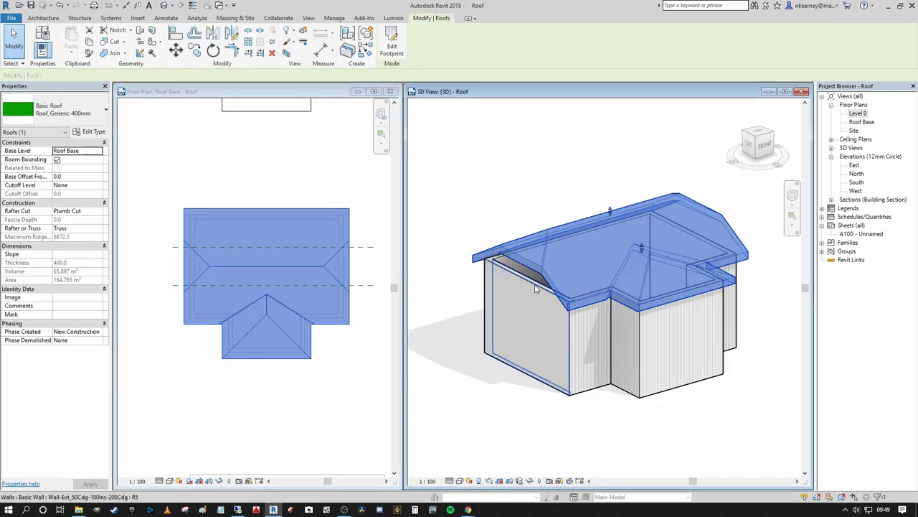
- Select the whole chain of exterior walls and attach their tops to the half-hip roof
{"action": "key", "text": "Escape"}
{"action": "key", "text": "Tab"}
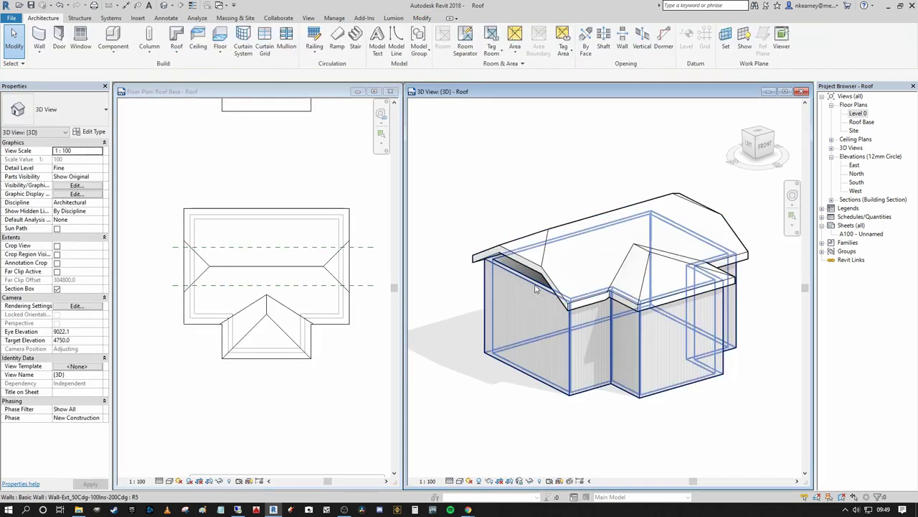
{"action": "left_click", "coordinate": [535, 289]}
{"action": "left_click", "coordinate": [460, 44]}
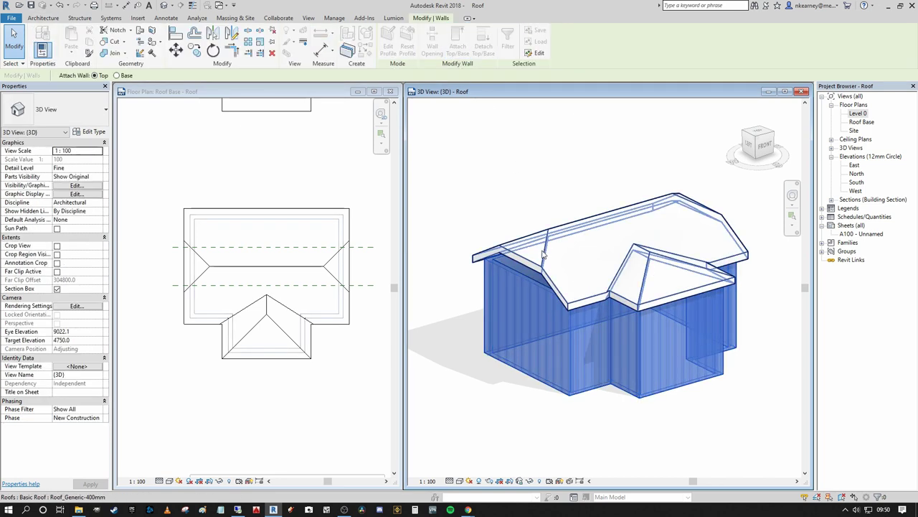
{"action": "left_click", "coordinate": [505, 256]}
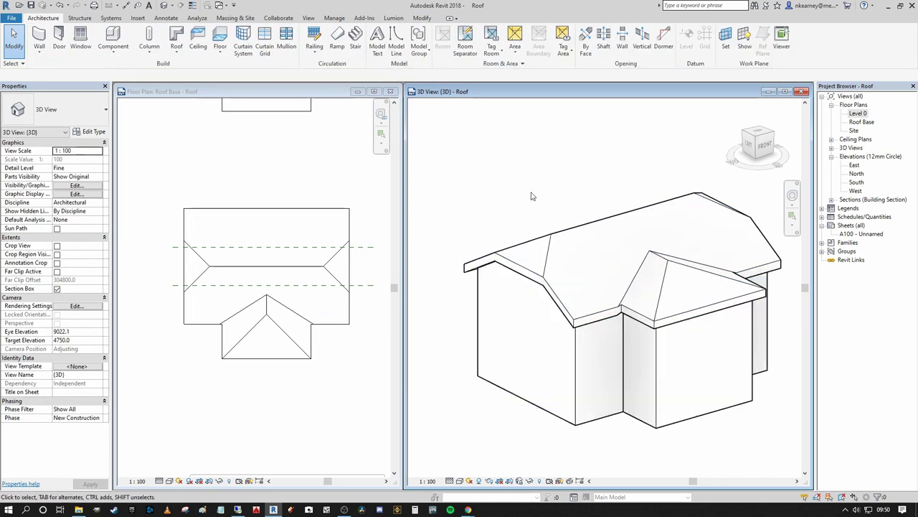
- Examine the half-hip roof and its attached walls in the 3D view from several angles
{"action": "scroll", "coordinate": [535, 172], "scroll_direction": "up", "scroll_amount": 4}
{"action": "scroll", "coordinate": [563, 189], "scroll_direction": "down", "scroll_amount": 4}
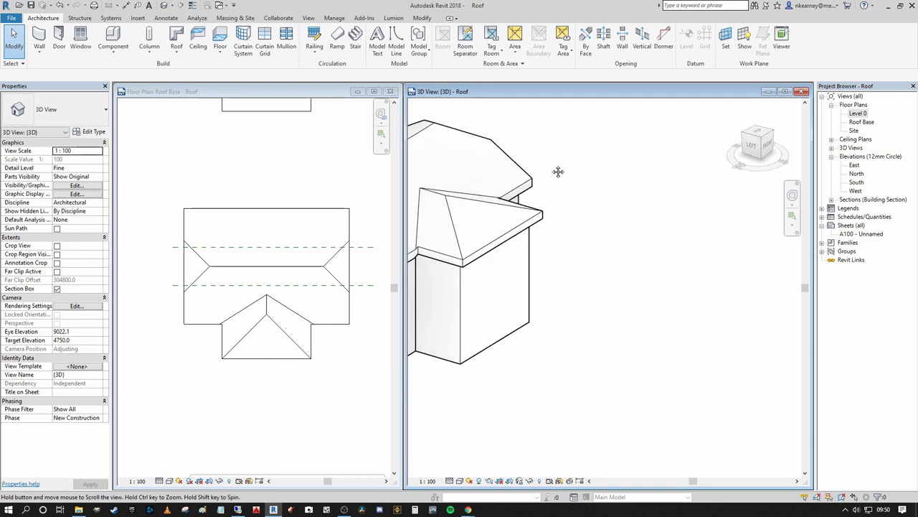
{"action": "middle_click_drag", "start_coordinate": [563, 241], "coordinate": [502, 218], "text": "shift"}
{"action": "middle_click_drag", "start_coordinate": [765, 307], "coordinate": [705, 275]}
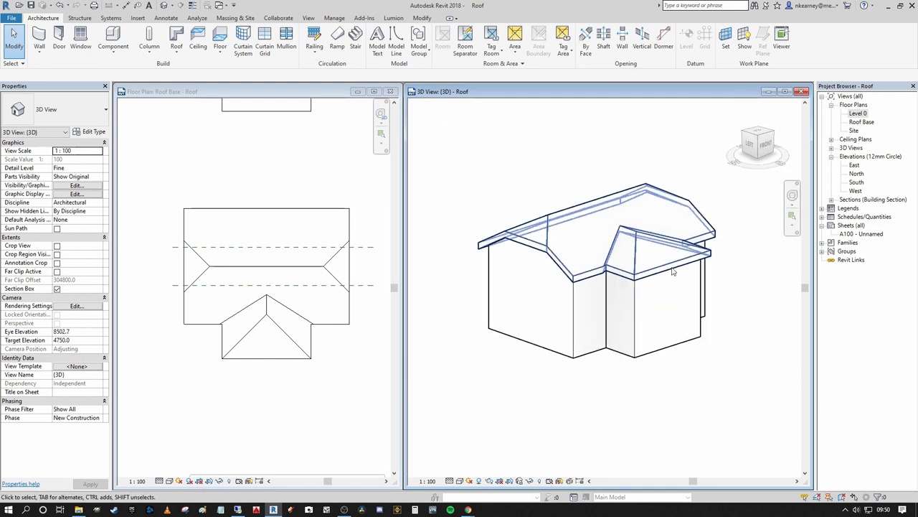
{"action": "scroll", "coordinate": [700, 269], "scroll_direction": "down", "scroll_amount": 1}
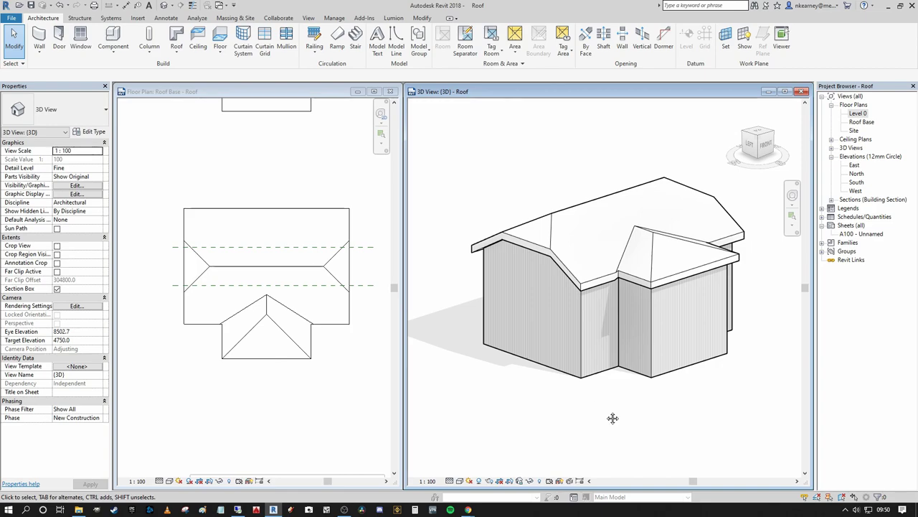
{"action": "middle_click_drag", "start_coordinate": [613, 418], "coordinate": [650, 444]}
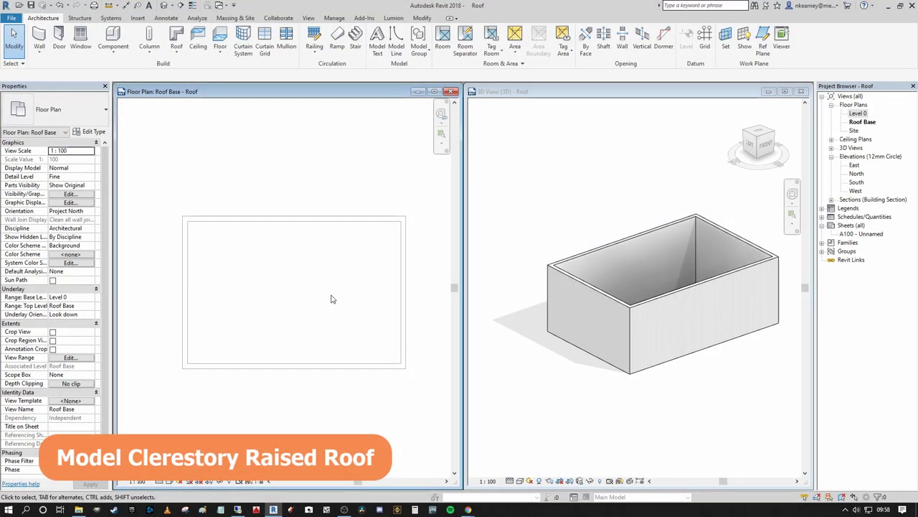
- Start a roof by footprint on the Roof Base plan and draw a rectangular boundary along the outer faces of the walls
{"action": "middle_click_drag", "start_coordinate": [327, 297], "coordinate": [360, 299]}
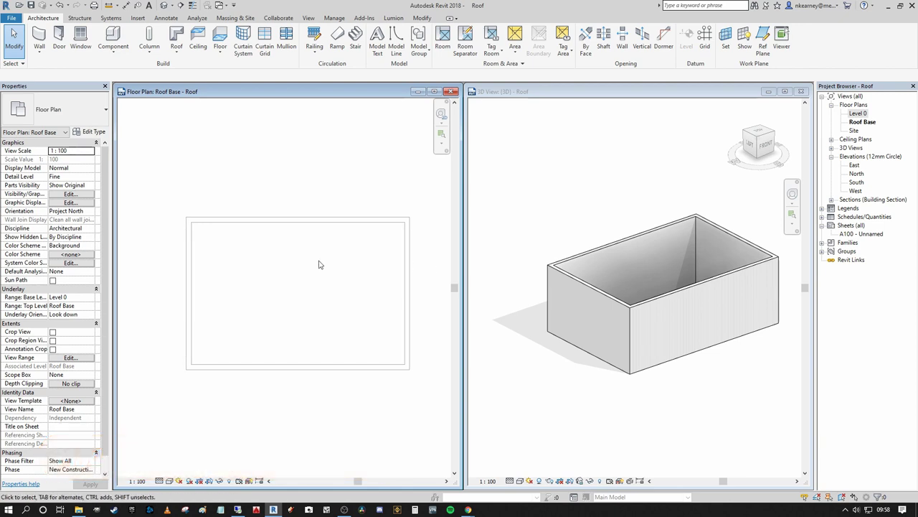
{"action": "middle_click_drag", "start_coordinate": [313, 358], "coordinate": [322, 362]}
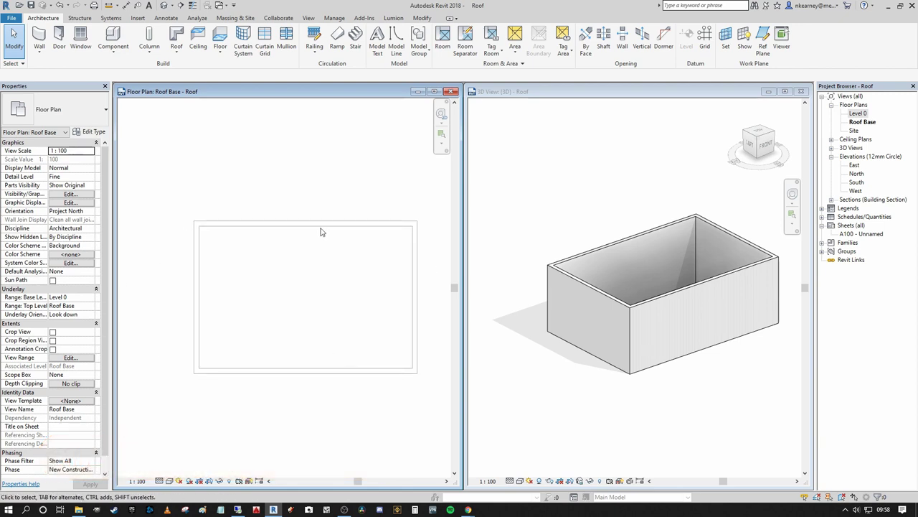
{"action": "middle_click_drag", "start_coordinate": [299, 299], "coordinate": [281, 313]}
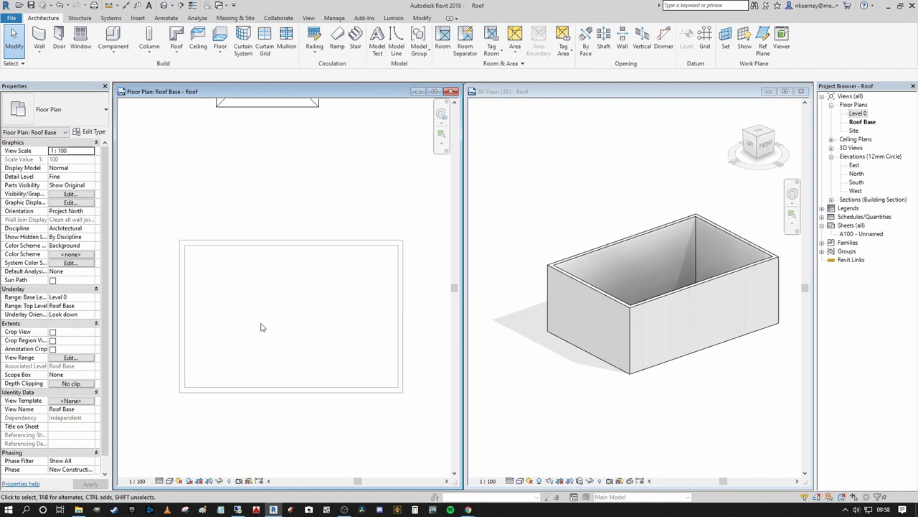
{"action": "scroll", "coordinate": [316, 312], "scroll_direction": "down", "scroll_amount": 1}
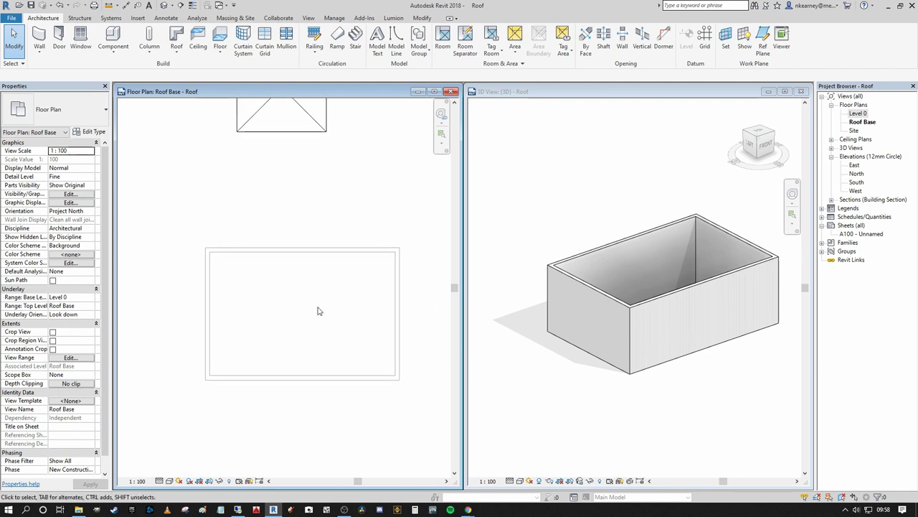
{"action": "left_click", "coordinate": [178, 36]}
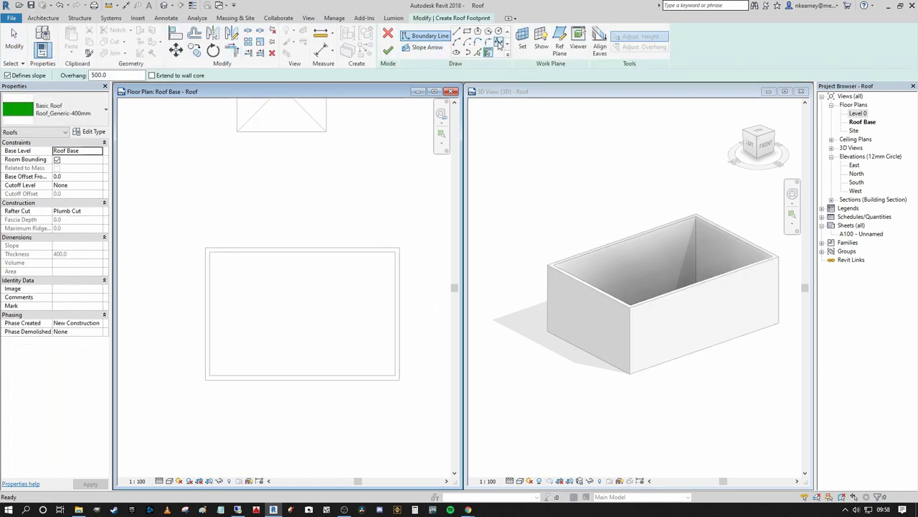
{"action": "left_click", "coordinate": [467, 32]}
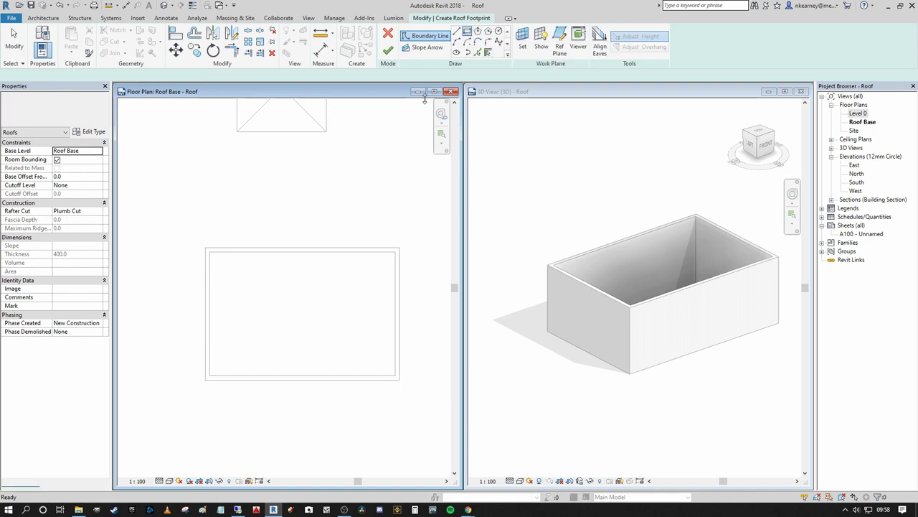
{"action": "left_click", "coordinate": [206, 248]}
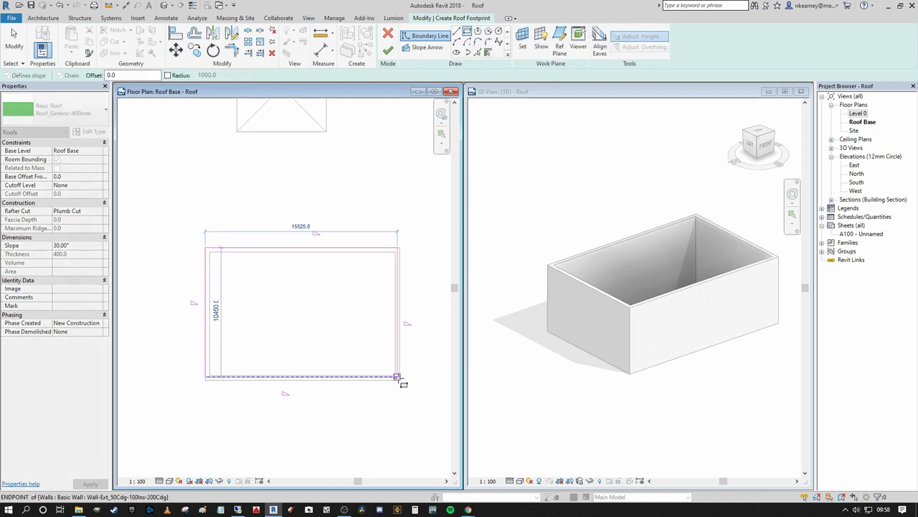
{"action": "left_click", "coordinate": [398, 378]}
{"action": "key", "text": "Escape"}
{"action": "key", "text": "Escape"}
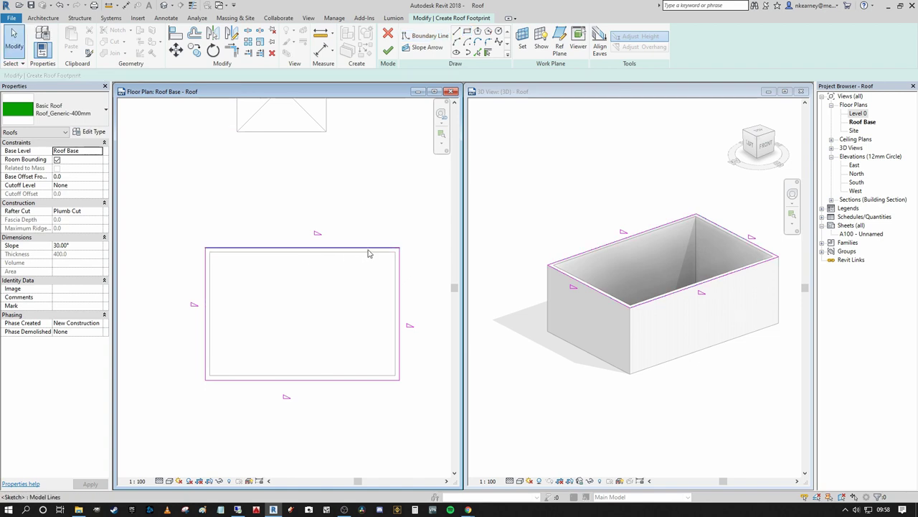
- Move the upper long boundary line of the roof sketch 3000 mm inward toward the middle of the building
{"action": "left_click", "coordinate": [369, 250]}
{"action": "scroll", "coordinate": [378, 263], "scroll_direction": "up", "scroll_amount": 2}
{"action": "middle_click_drag", "start_coordinate": [362, 260], "coordinate": [398, 256]}
{"action": "scroll", "coordinate": [399, 243], "scroll_direction": "down", "scroll_amount": 1}
{"action": "scroll", "coordinate": [320, 302], "scroll_direction": "up", "scroll_amount": 2}
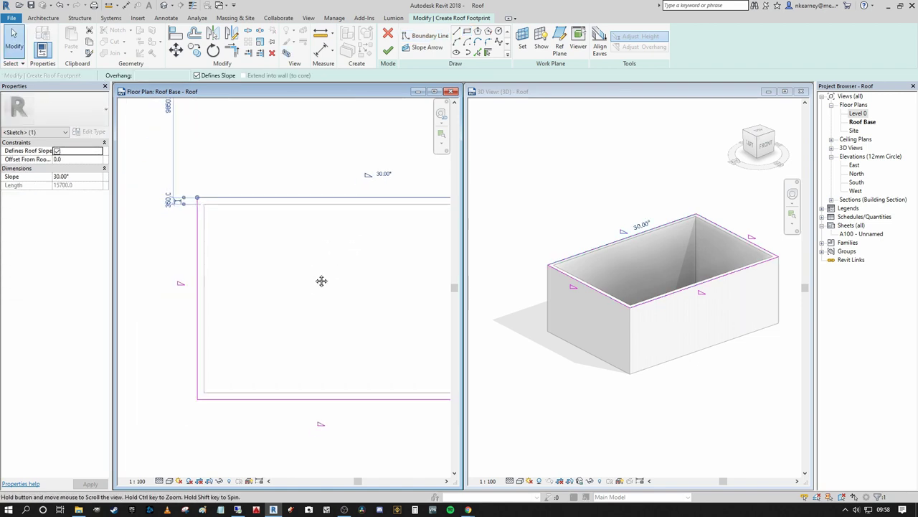
{"action": "left_click", "coordinate": [176, 49]}
{"action": "left_click", "coordinate": [198, 199]}
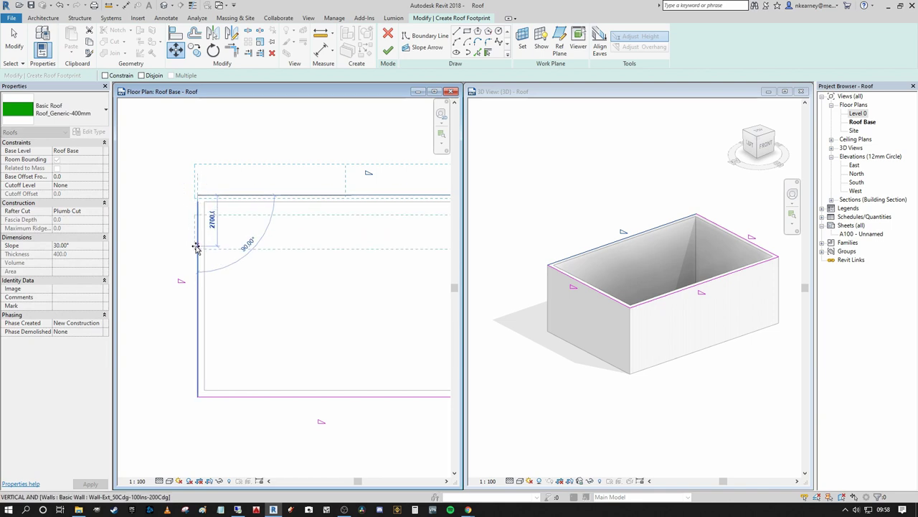
{"action": "type", "text": "3000"}
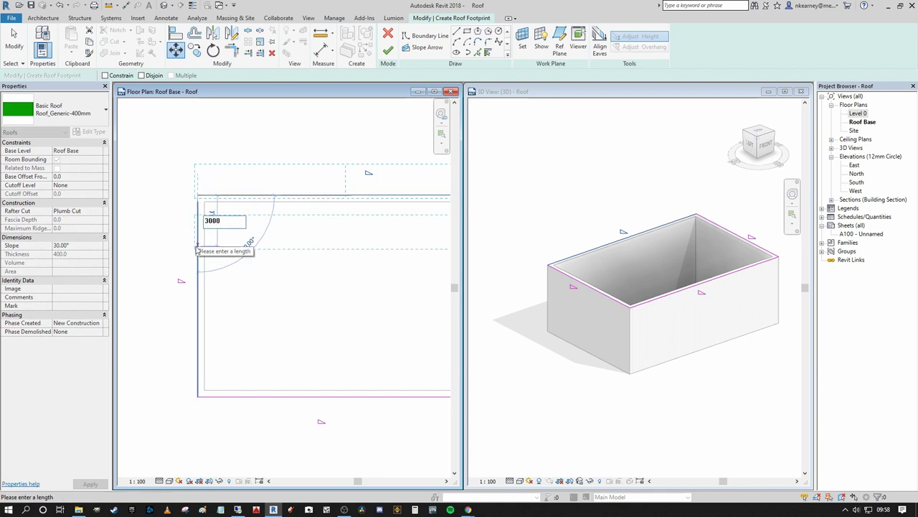
{"action": "key", "text": "Return"}
{"action": "key", "text": "Escape"}
- Move the lower long boundary line of the roof sketch 3000 mm inward toward the middle of the building
{"action": "left_click", "coordinate": [220, 395]}
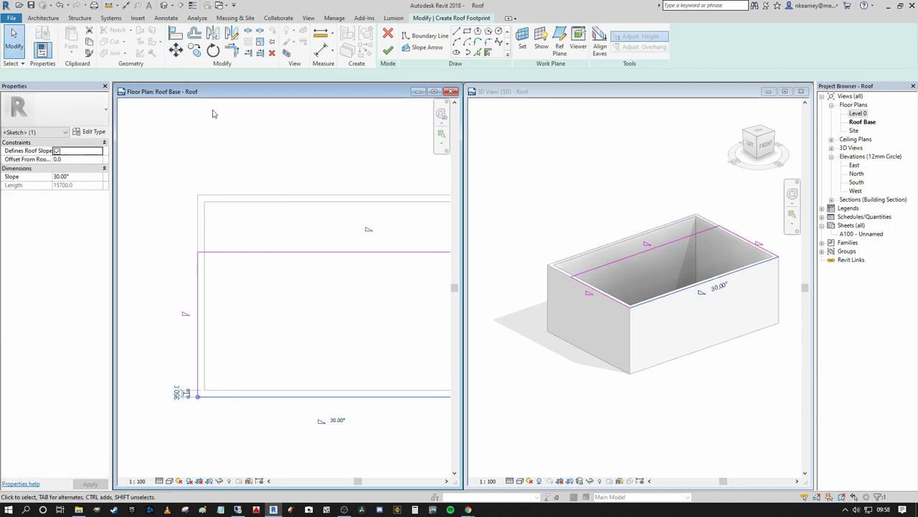
{"action": "key", "text": "m"}
{"action": "key", "text": "v"}
{"action": "left_click", "coordinate": [259, 345]}
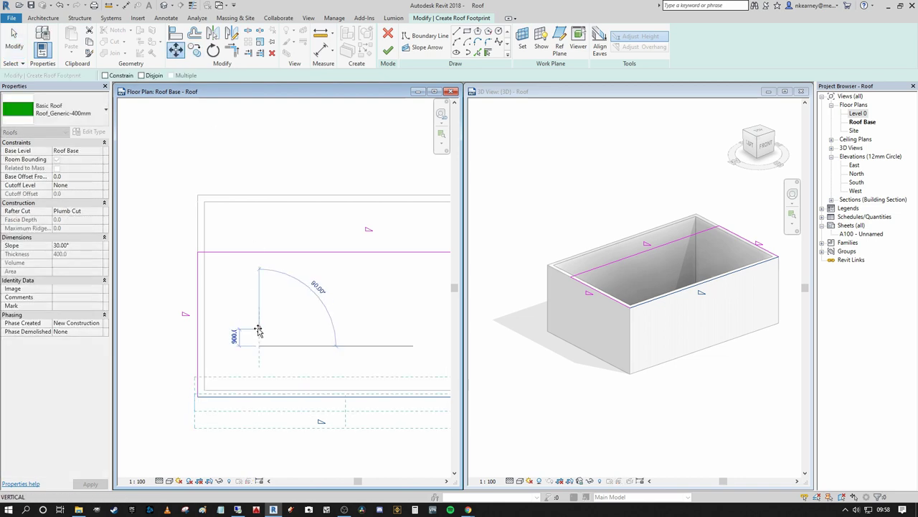
{"action": "type", "text": "3000"}
{"action": "key", "text": "Return"}
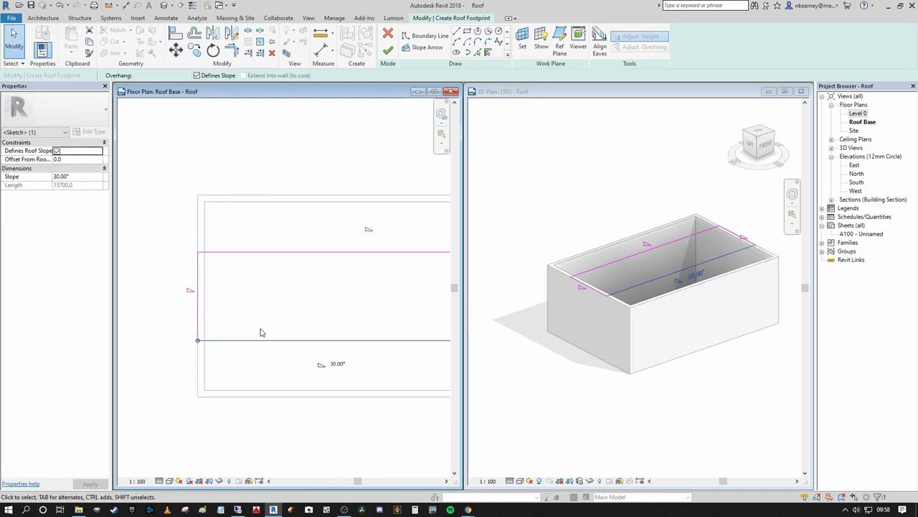
- Remove the slope definition from both short end boundary lines so only the long sides are sloped
{"action": "scroll", "coordinate": [260, 330], "scroll_direction": "down", "scroll_amount": 1}
{"action": "middle_click_drag", "start_coordinate": [259, 322], "coordinate": [243, 310]}
{"action": "scroll", "coordinate": [250, 307], "scroll_direction": "down", "scroll_amount": 1}
{"action": "key", "text": "Escape"}
{"action": "left_click_drag", "start_coordinate": [421, 303], "coordinate": [191, 294]}
{"action": "scroll", "coordinate": [234, 275], "scroll_direction": "up", "scroll_amount": 2}
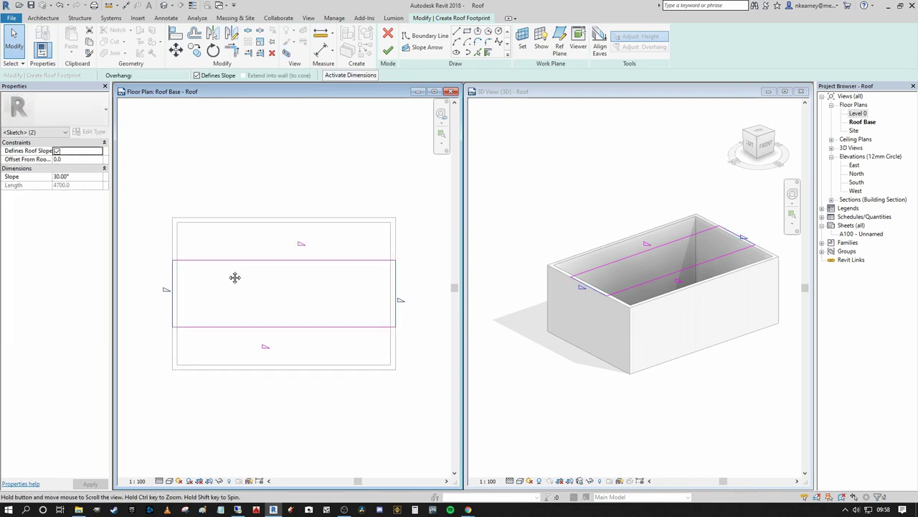
{"action": "left_click", "coordinate": [198, 76]}
{"action": "middle_click_drag", "start_coordinate": [244, 205], "coordinate": [273, 211]}
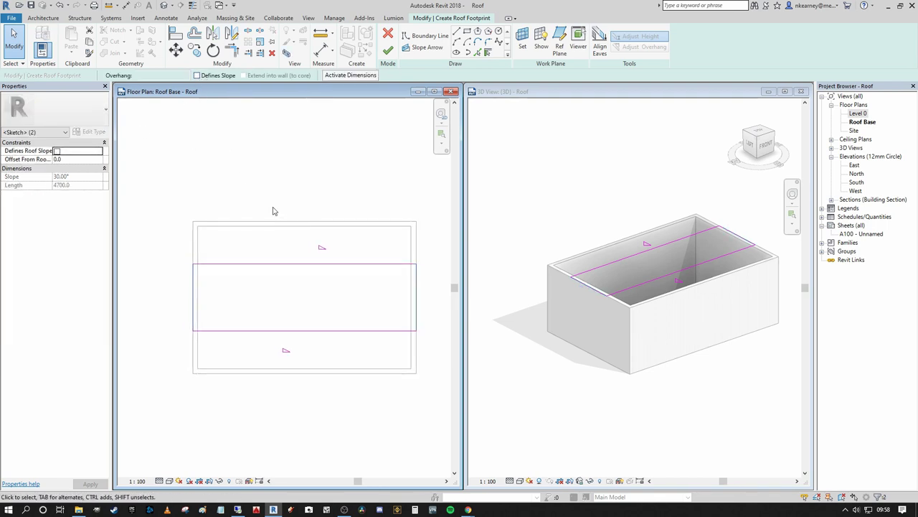
- Finish the central gable roof footprint and set the roof's base offset from level to 3500
{"action": "left_click", "coordinate": [388, 51]}
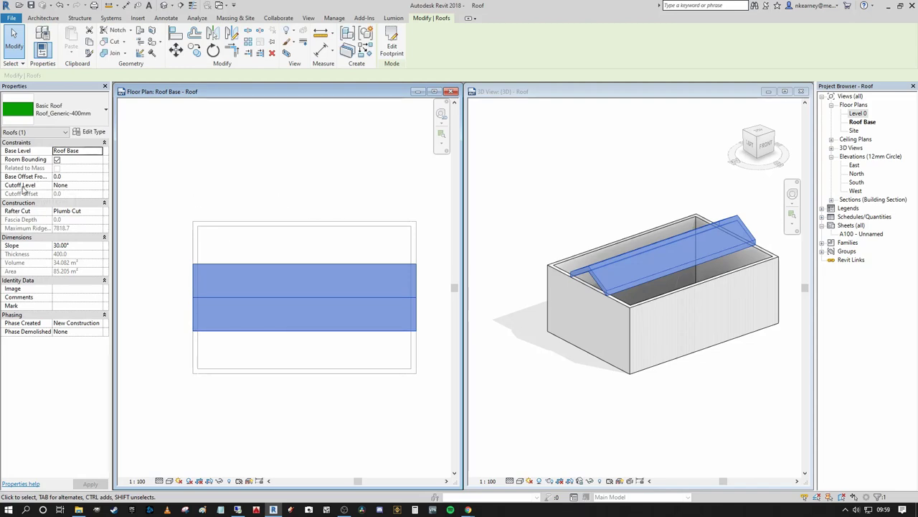
{"action": "left_click", "coordinate": [84, 177]}
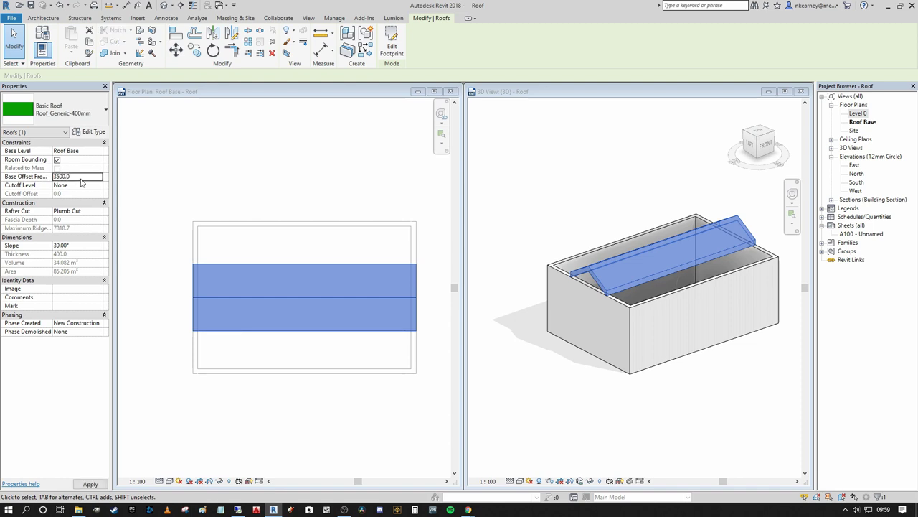
{"action": "left_click", "coordinate": [379, 194]}
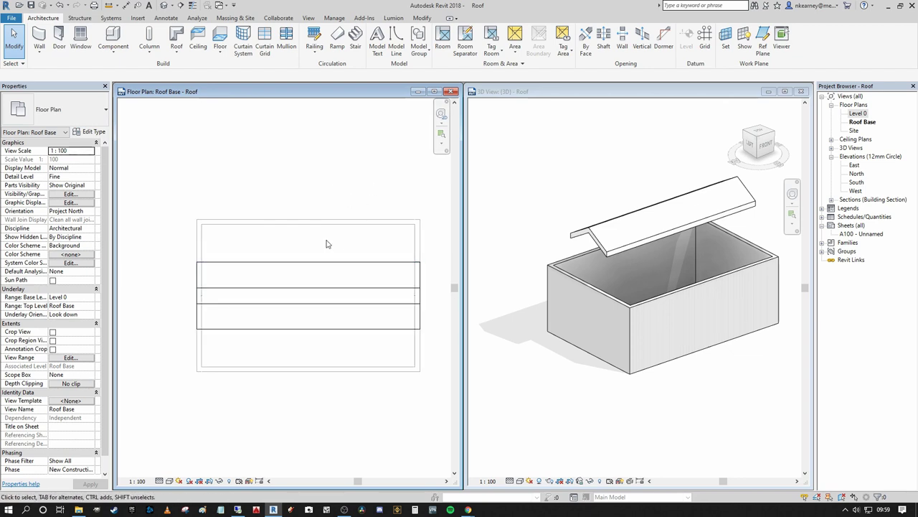
- Set both the top and cut plane offsets of the Roof Base plan's view range to 7000
{"action": "left_click", "coordinate": [71, 357]}
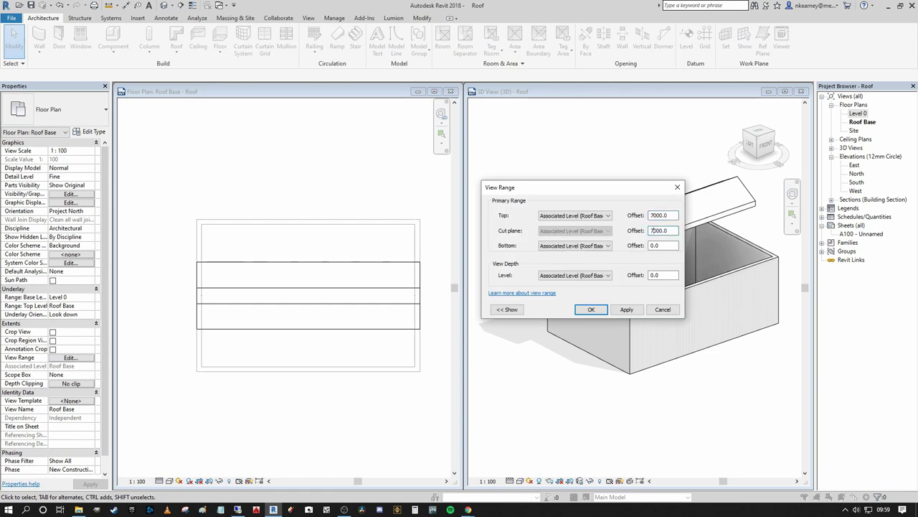
{"action": "left_click", "coordinate": [592, 309]}
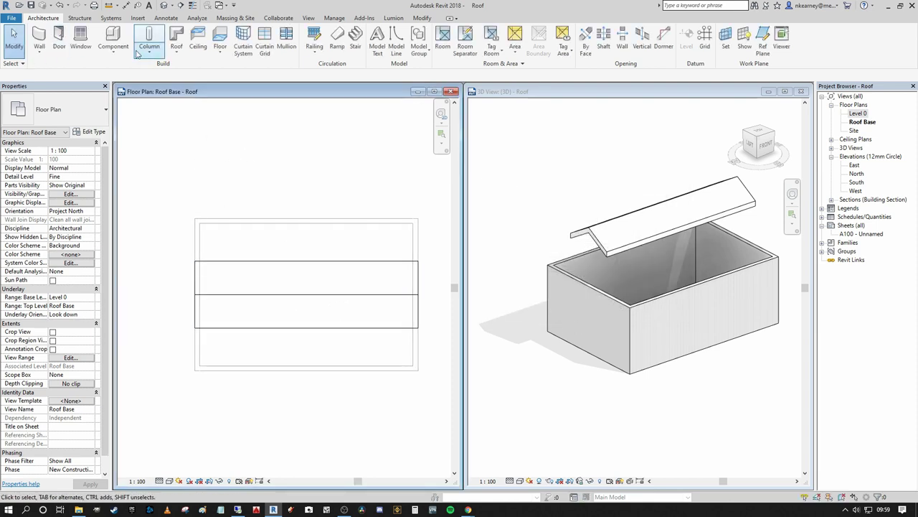
- Start a footprint roof and sketch a rectangular boundary from the building's upper outer wall corner to the near edge of the central gable roof
{"action": "left_click", "coordinate": [177, 37]}
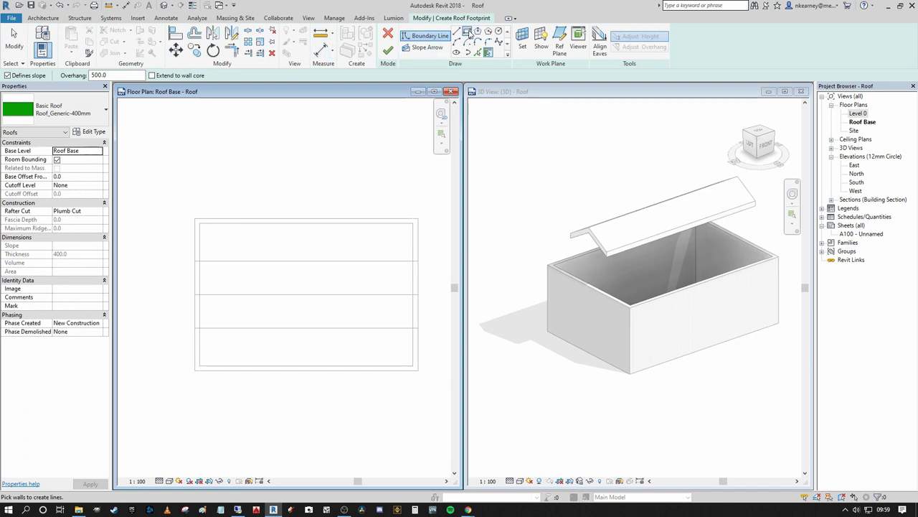
{"action": "left_click", "coordinate": [468, 33]}
{"action": "left_click", "coordinate": [196, 219]}
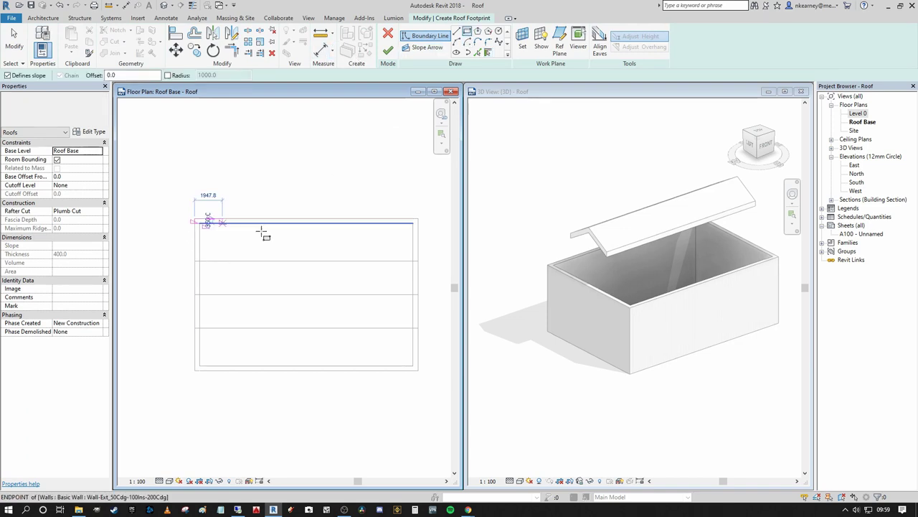
{"action": "left_click", "coordinate": [424, 263]}
{"action": "scroll", "coordinate": [402, 252], "scroll_direction": "up", "scroll_amount": 3}
{"action": "scroll", "coordinate": [342, 228], "scroll_direction": "down", "scroll_amount": 3}
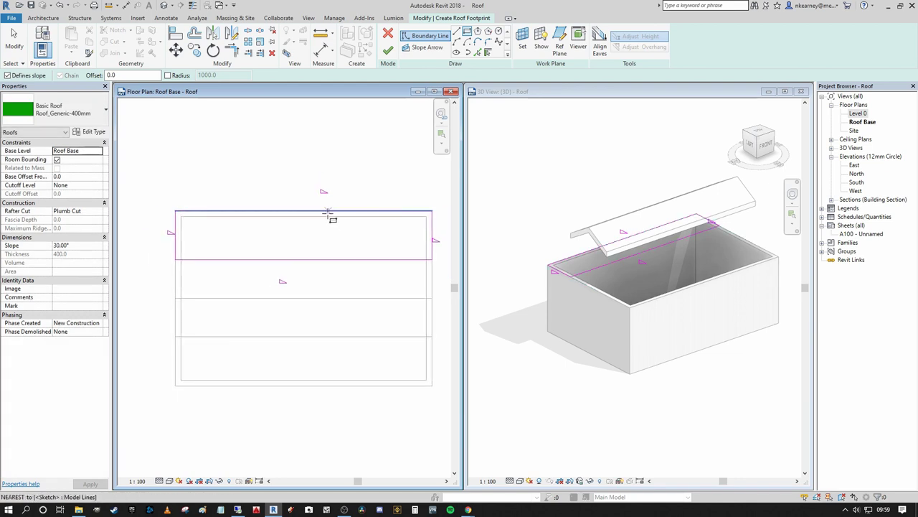
{"action": "key", "text": "Escape"}
{"action": "left_click_drag", "start_coordinate": [328, 214], "coordinate": [328, 202]}
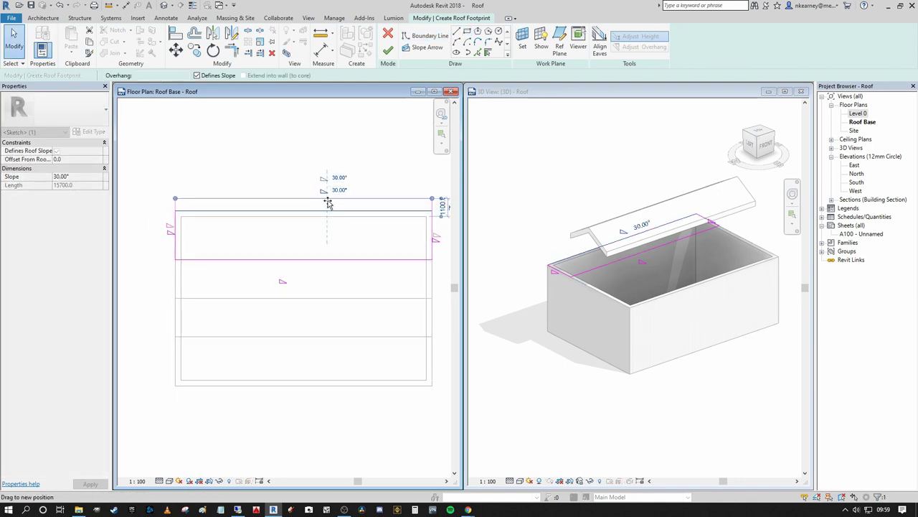
{"action": "mouse_move", "coordinate": [446, 211]}
{"action": "middle_mouse_down"}
{"action": "mouse_move", "coordinate": [366, 211]}
{"action": "mouse_move", "coordinate": [300, 187]}
{"action": "middle_mouse_up"}
{"action": "key", "text": "ctrl+z"}
- Move the upper long boundary line of the new roof sketch 500 mm outward, beyond the outer wall face
{"action": "left_click", "coordinate": [347, 210]}
{"action": "scroll", "coordinate": [355, 196], "scroll_direction": "up", "scroll_amount": 1}
{"action": "left_click", "coordinate": [176, 50]}
{"action": "left_click", "coordinate": [323, 171]}
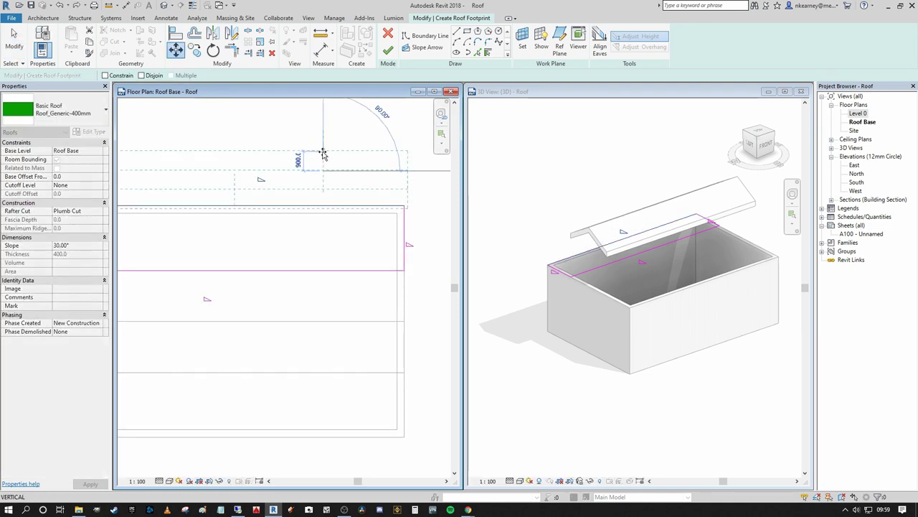
{"action": "type", "text": "5700"}
{"action": "key", "text": "Return"}
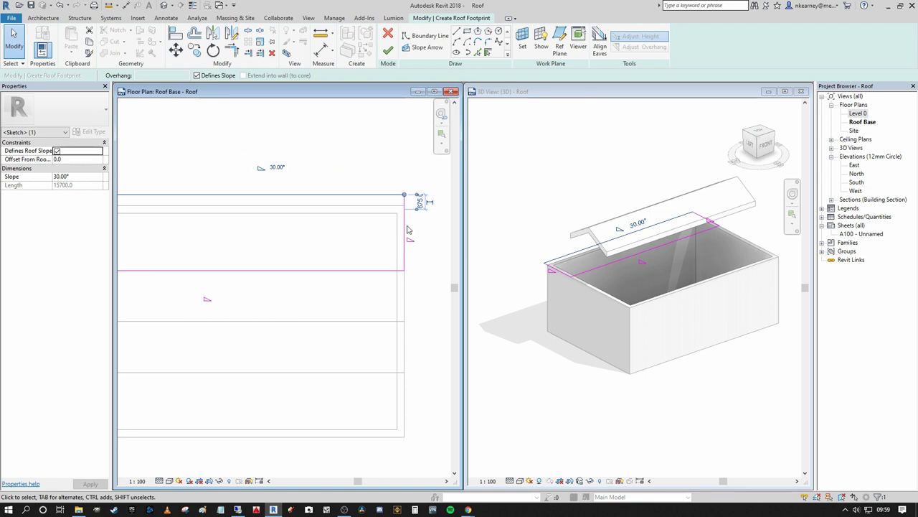
- Move the right short boundary line of the roof sketch 500 mm outward, past the end wall
{"action": "left_click", "coordinate": [404, 229]}
{"action": "middle_click_drag", "start_coordinate": [391, 215], "coordinate": [323, 194]}
{"action": "left_click", "coordinate": [176, 50]}
{"action": "left_click", "coordinate": [275, 129]}
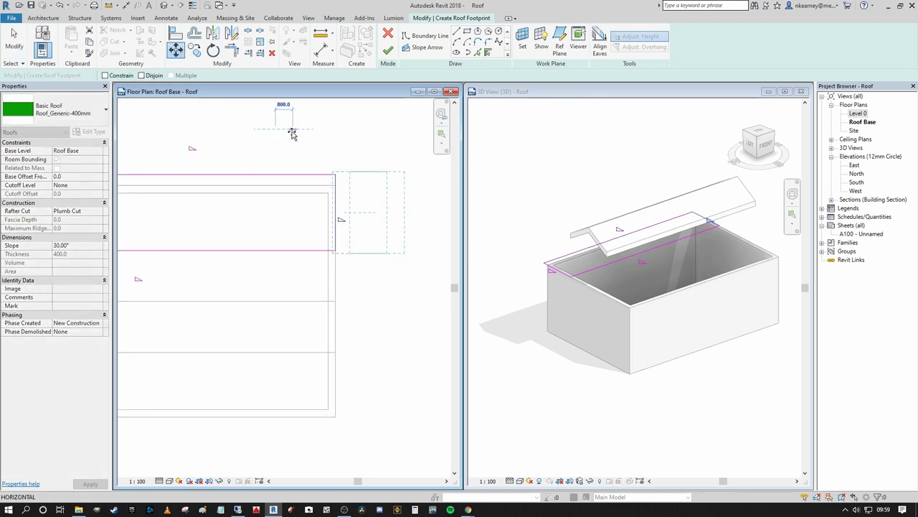
{"action": "type", "text": "500"}
{"action": "key", "text": "Return"}
{"action": "scroll", "coordinate": [273, 133], "scroll_direction": "down", "scroll_amount": 1}
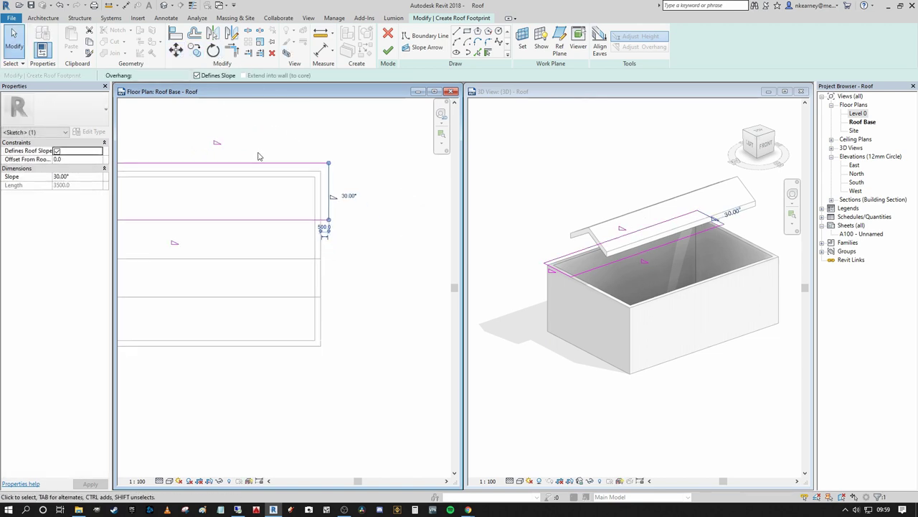
- Move the left short boundary line of the roof sketch 500 mm outward, past the opposite end wall
{"action": "middle_click_drag", "start_coordinate": [258, 156], "coordinate": [421, 168]}
{"action": "left_click", "coordinate": [228, 200]}
{"action": "scroll", "coordinate": [363, 233], "scroll_direction": "up", "scroll_amount": 1}
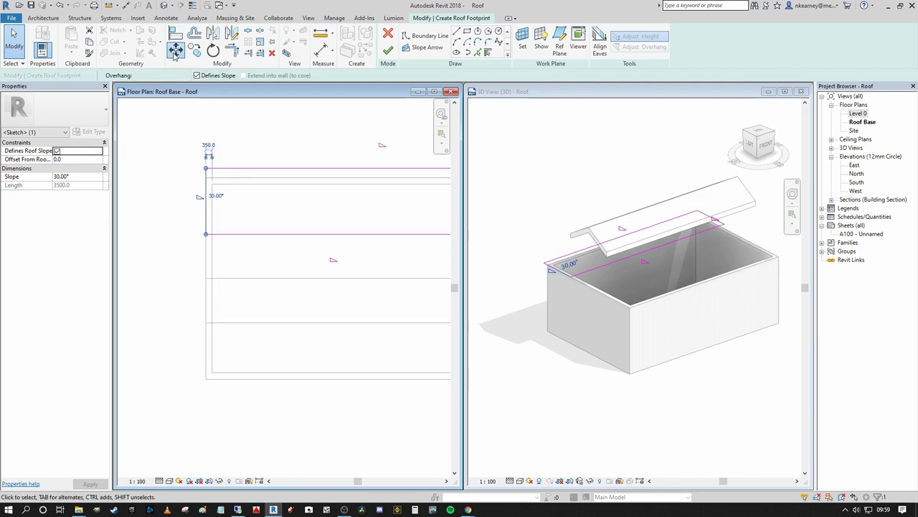
{"action": "left_click", "coordinate": [176, 51]}
{"action": "left_click", "coordinate": [272, 127]}
{"action": "type", "text": "50"}
{"action": "key", "text": "Return"}
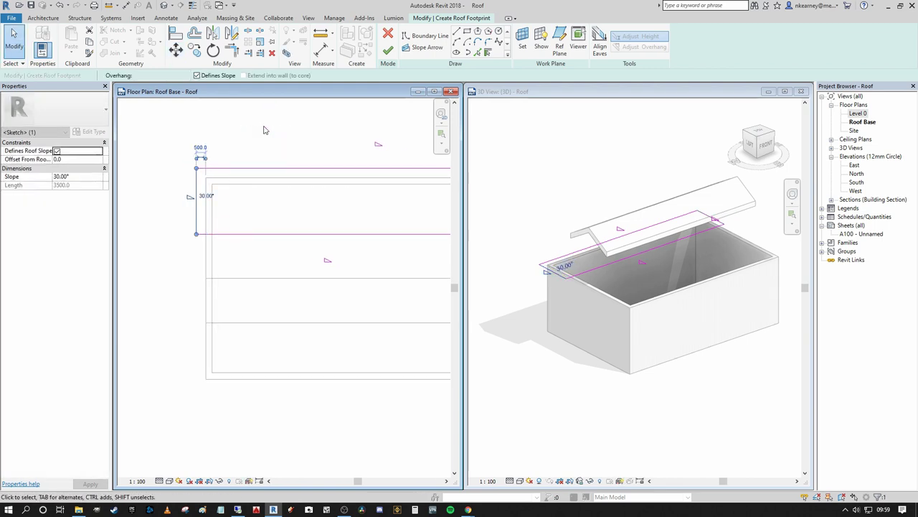
- Remove the slope definition from the inner long boundary line and both short end lines of the roof sketch
{"action": "left_click", "coordinate": [261, 125]}
{"action": "scroll", "coordinate": [203, 124], "scroll_direction": "down", "scroll_amount": 2}
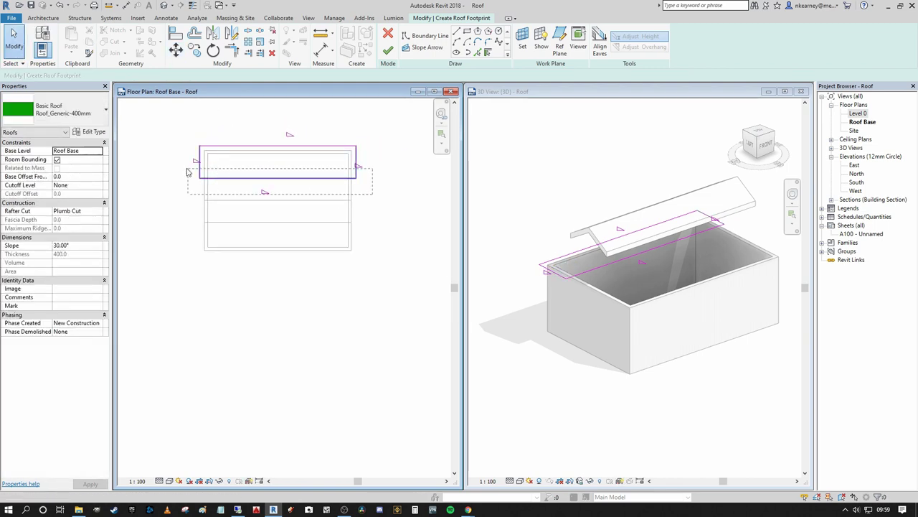
{"action": "left_click_drag", "start_coordinate": [187, 169], "coordinate": [187, 169]}
{"action": "middle_click_drag", "start_coordinate": [348, 175], "coordinate": [361, 180]}
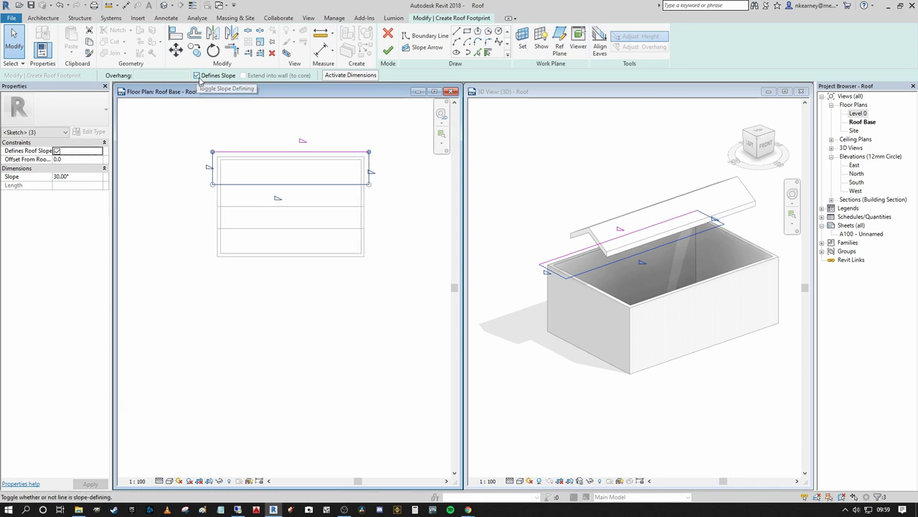
{"action": "left_click", "coordinate": [197, 76]}
- Set the slope of the outer long boundary line to 15° and finish the lean-to roof footprint
{"action": "left_click", "coordinate": [364, 152]}
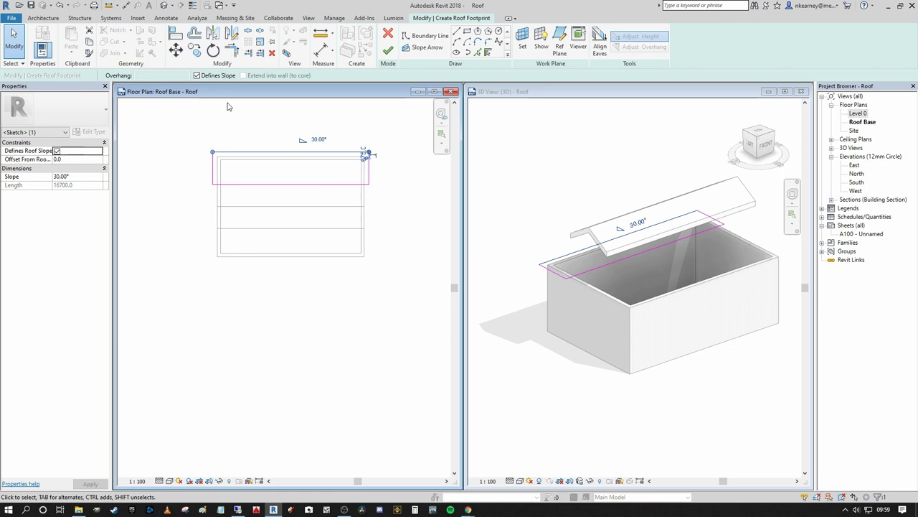
{"action": "left_click", "coordinate": [85, 175]}
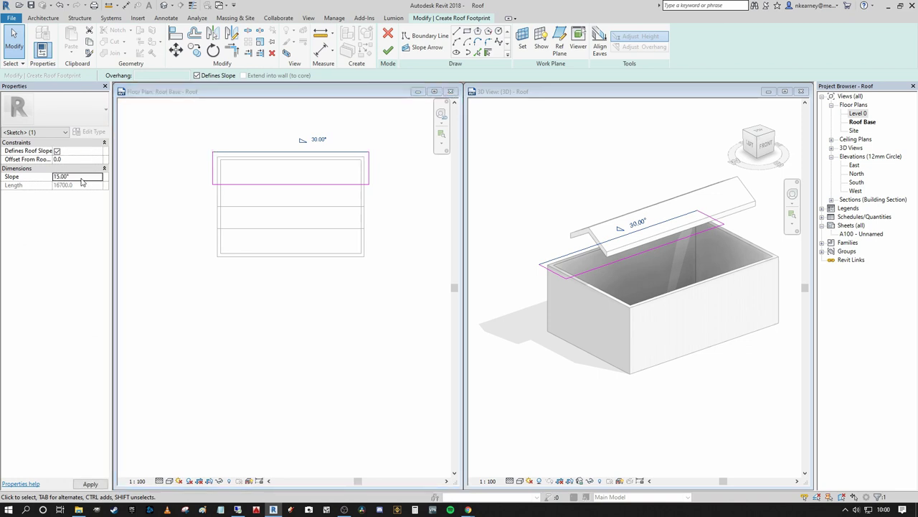
{"action": "left_click", "coordinate": [353, 91]}
{"action": "left_click", "coordinate": [388, 52]}
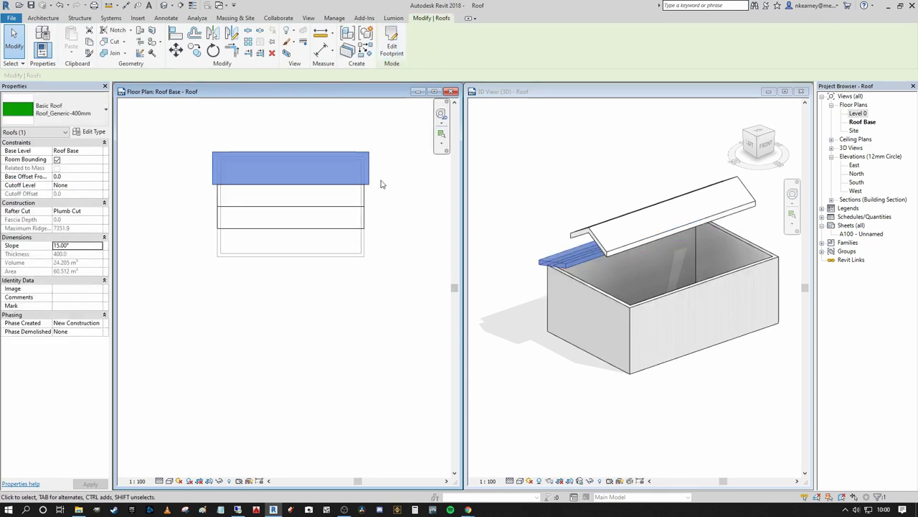
- Edit the central gable roof's footprint, align both its short end lines with the lean-to roof's end edges, and finish the sketch
{"action": "scroll", "coordinate": [316, 198], "scroll_direction": "up", "scroll_amount": 2}
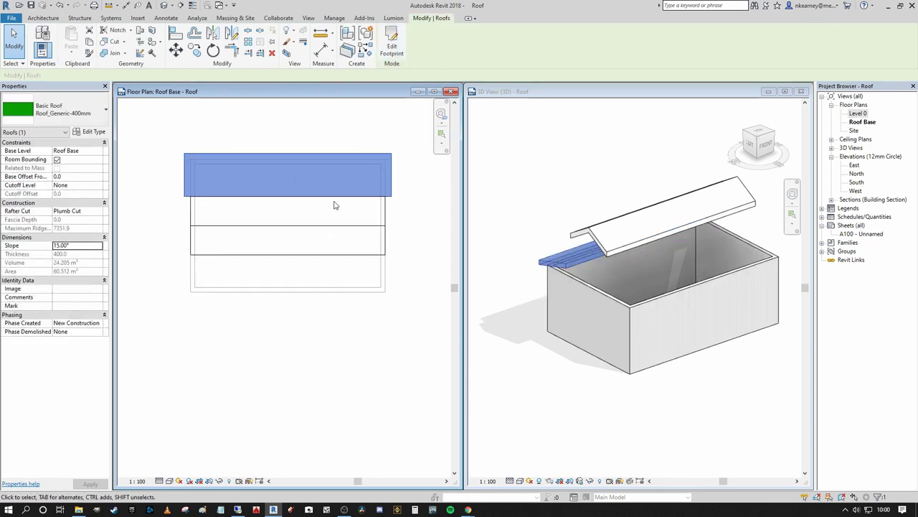
{"action": "left_click", "coordinate": [383, 230]}
{"action": "left_click", "coordinate": [392, 43]}
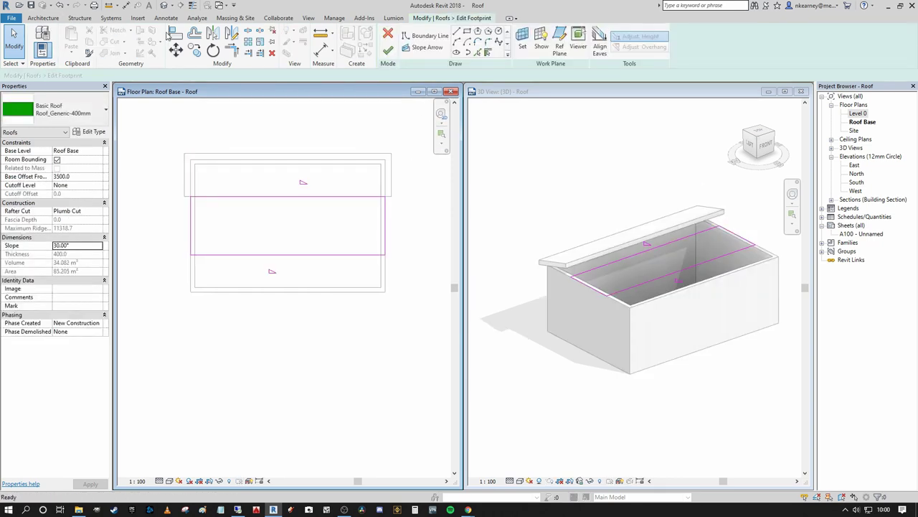
{"action": "key", "text": "a"}
{"action": "key", "text": "l"}
{"action": "left_click", "coordinate": [393, 219]}
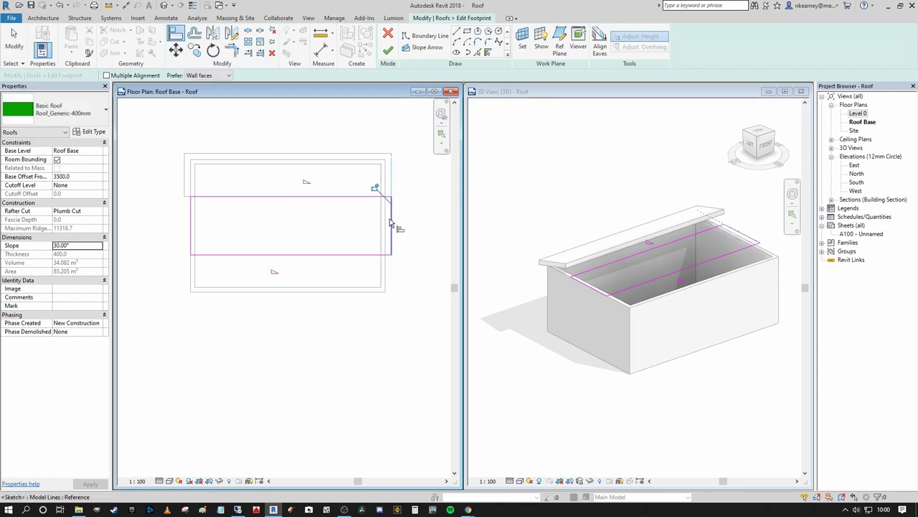
{"action": "left_click", "coordinate": [186, 188]}
{"action": "left_click", "coordinate": [191, 224]}
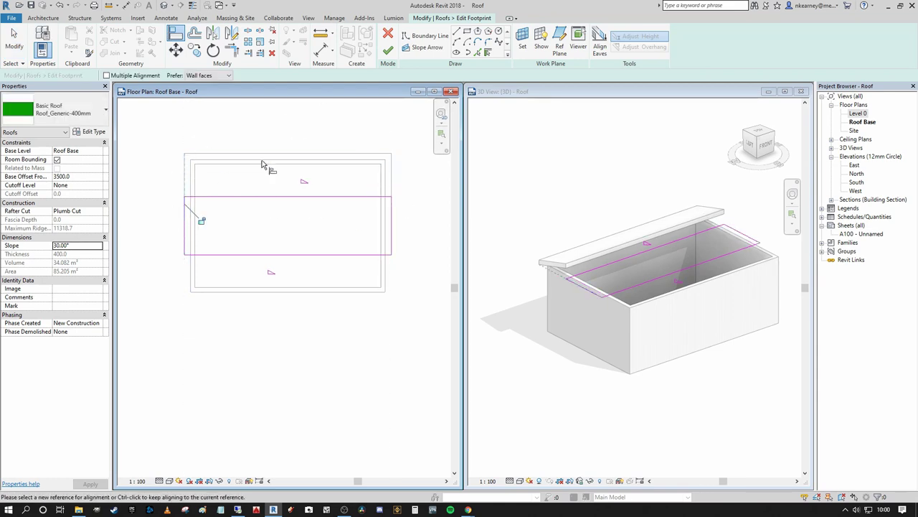
{"action": "left_click", "coordinate": [388, 51]}
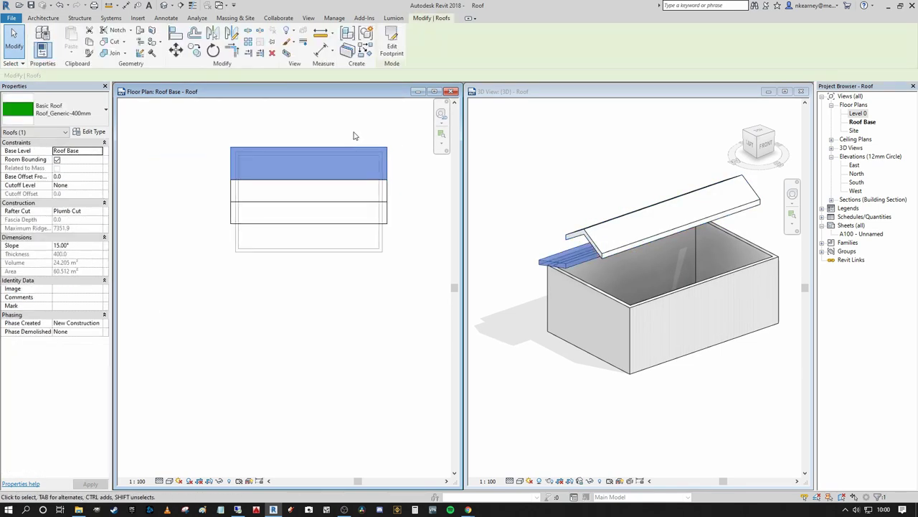
- Mirror a copy of the lean-to roof to the opposite side, using the central roof's ridge line as the axis
{"action": "middle_click_drag", "start_coordinate": [354, 136], "coordinate": [352, 141]}
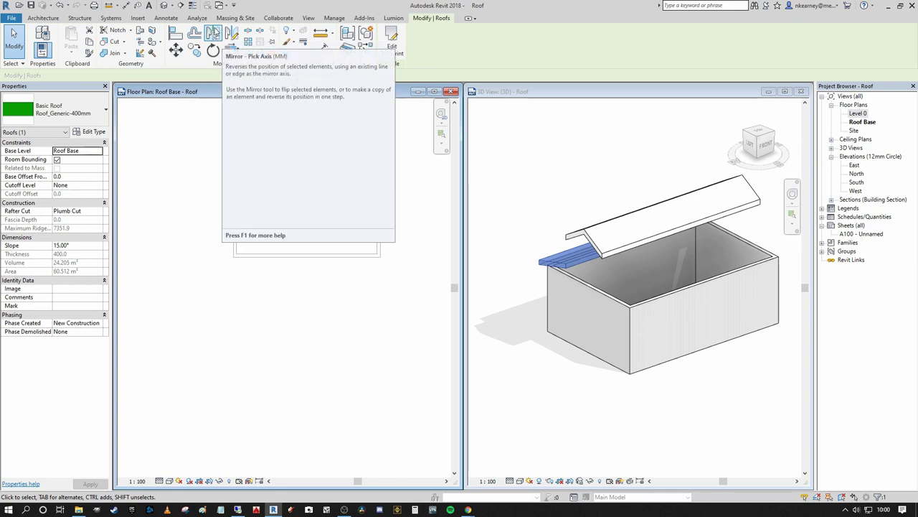
{"action": "key", "text": "m"}
{"action": "key", "text": "m"}
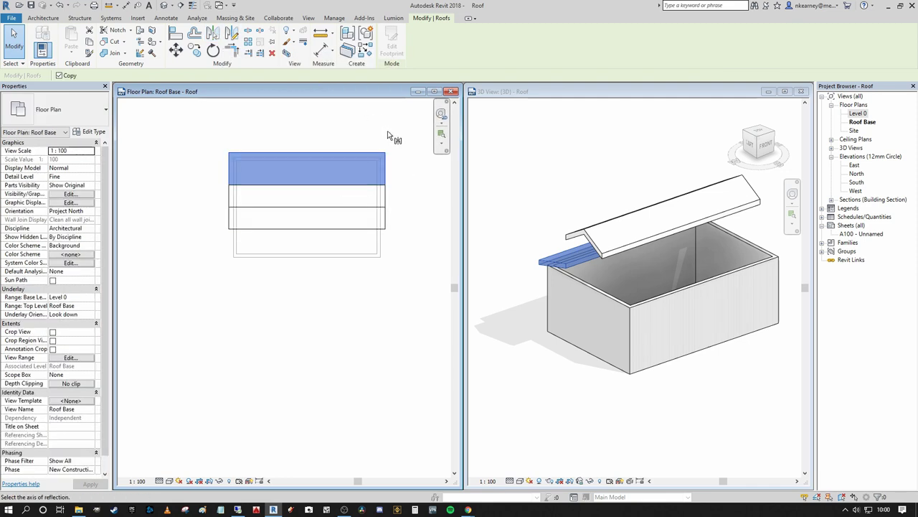
{"action": "left_click", "coordinate": [329, 208]}
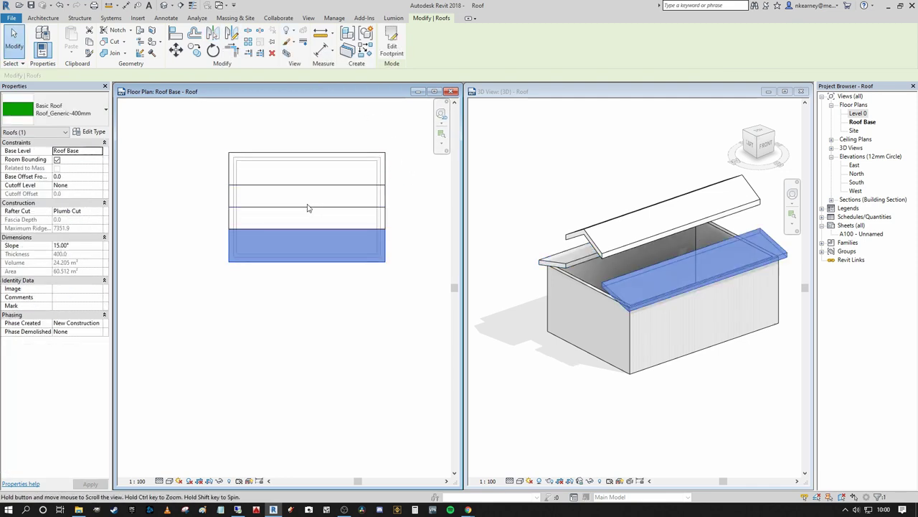
{"action": "key", "text": "Escape"}
- Select all four walls in the 3D view and attach their tops to the rear lean-to roof, accepting the warning
{"action": "left_click", "coordinate": [594, 271]}
{"action": "scroll", "coordinate": [557, 267], "scroll_direction": "down", "scroll_amount": 2}
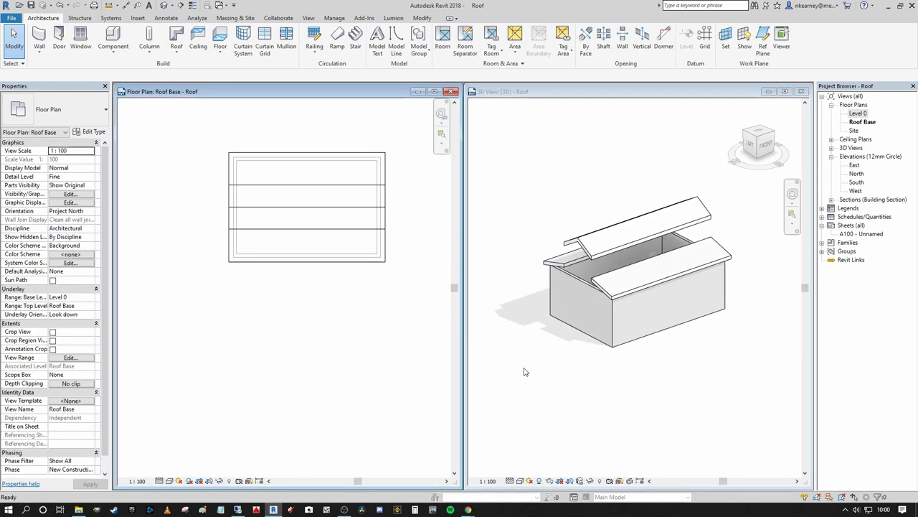
{"action": "scroll", "coordinate": [601, 419], "scroll_direction": "down", "scroll_amount": 3}
{"action": "middle_click_drag", "start_coordinate": [601, 419], "coordinate": [674, 398], "text": "shift"}
{"action": "left_click_drag", "start_coordinate": [681, 410], "coordinate": [519, 362]}
{"action": "middle_click_drag", "start_coordinate": [519, 363], "coordinate": [553, 342]}
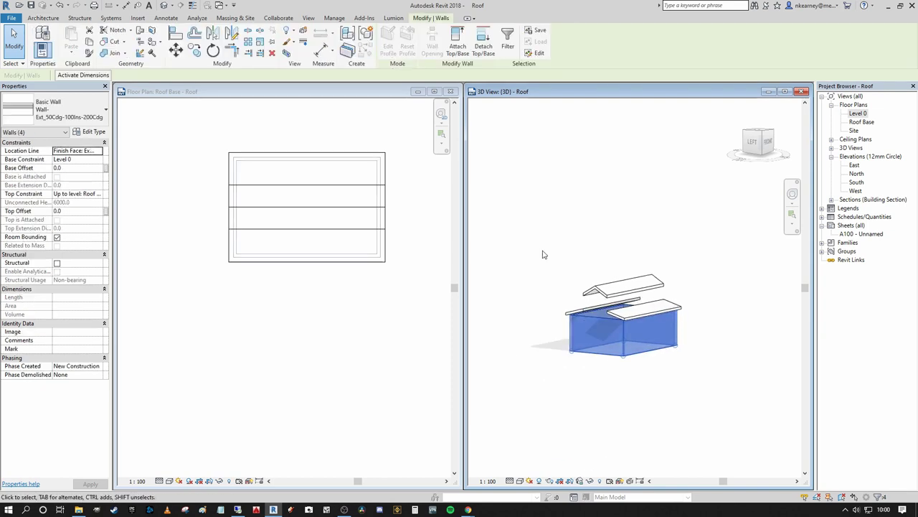
{"action": "left_click", "coordinate": [597, 311]}
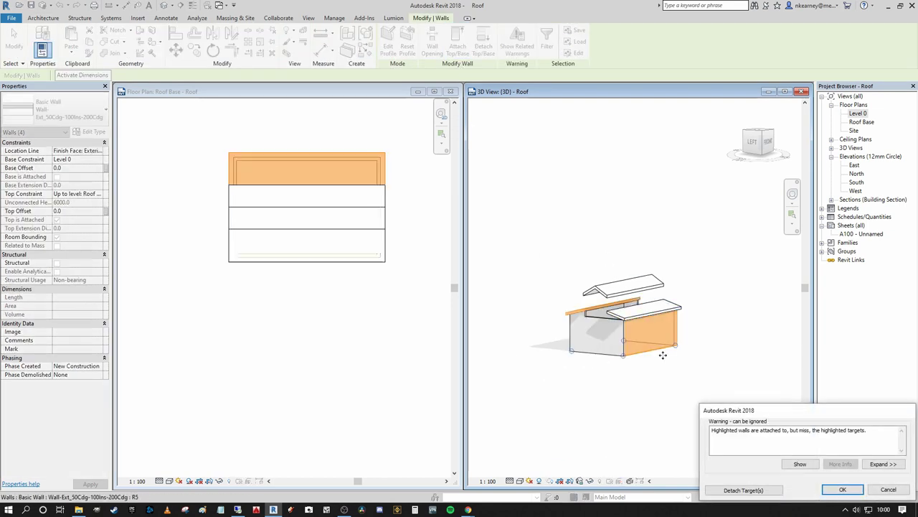
{"action": "left_click", "coordinate": [843, 489]}
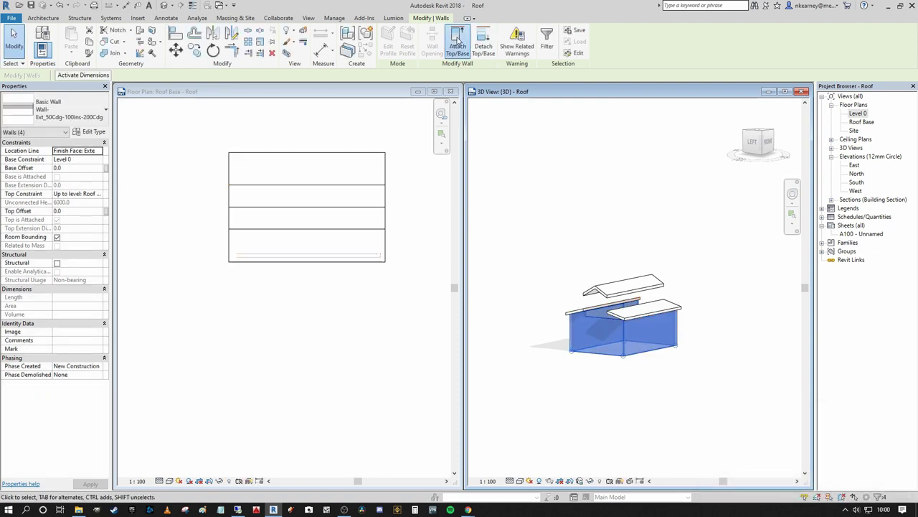
- Attach the tops of the four selected walls to the front lean-to roof as well, accepting the warning
{"action": "left_click", "coordinate": [457, 39]}
{"action": "left_click", "coordinate": [642, 307]}
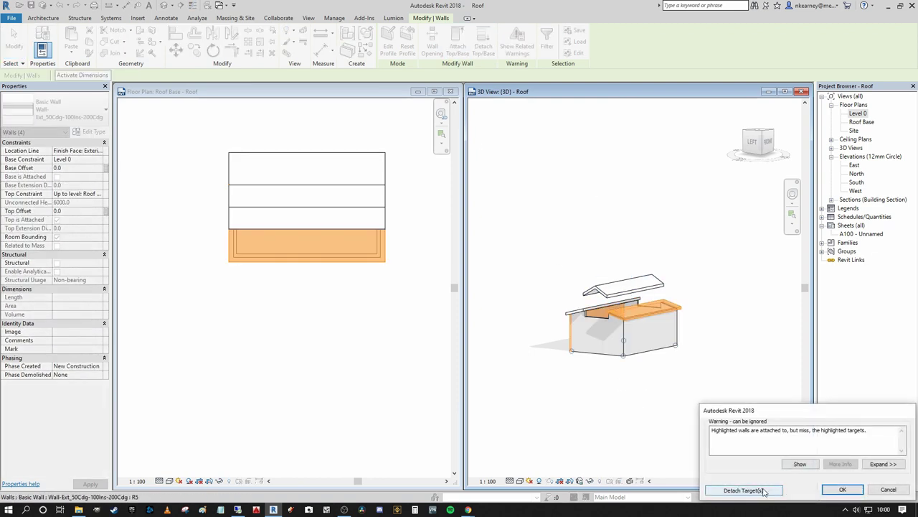
{"action": "left_click", "coordinate": [841, 490]}
- Attach the tops of the selected walls to the raised central gable roof, accept the warnings and clear the selection
{"action": "left_click", "coordinate": [458, 40]}
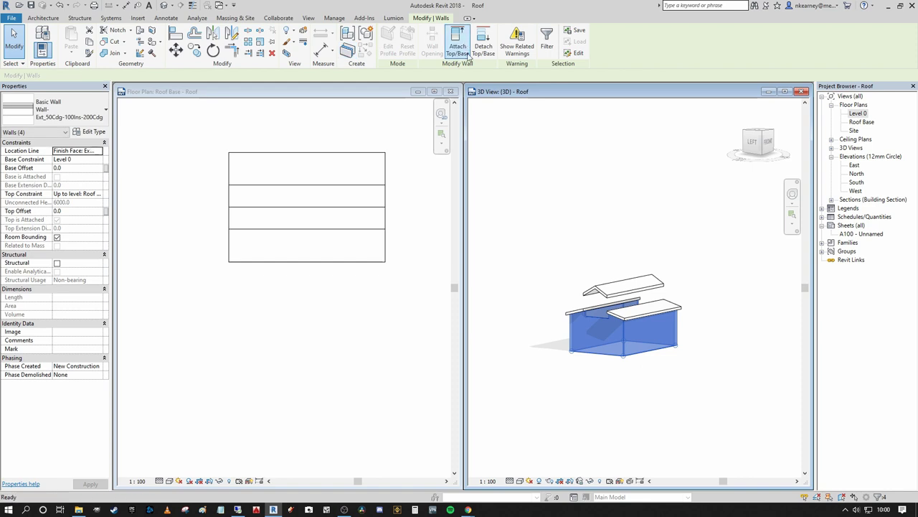
{"action": "left_click", "coordinate": [610, 300]}
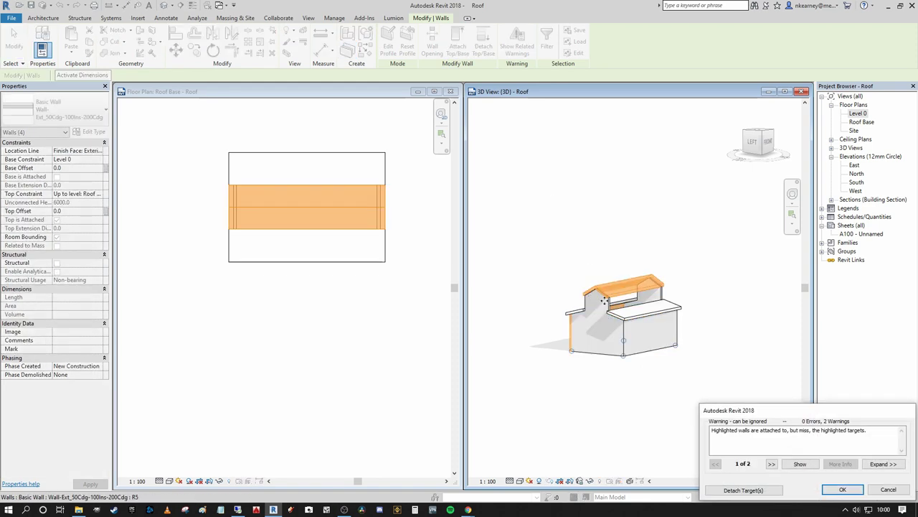
{"action": "left_click", "coordinate": [842, 489]}
{"action": "key", "text": "Escape"}
{"action": "scroll", "coordinate": [661, 316], "scroll_direction": "up", "scroll_amount": 1}
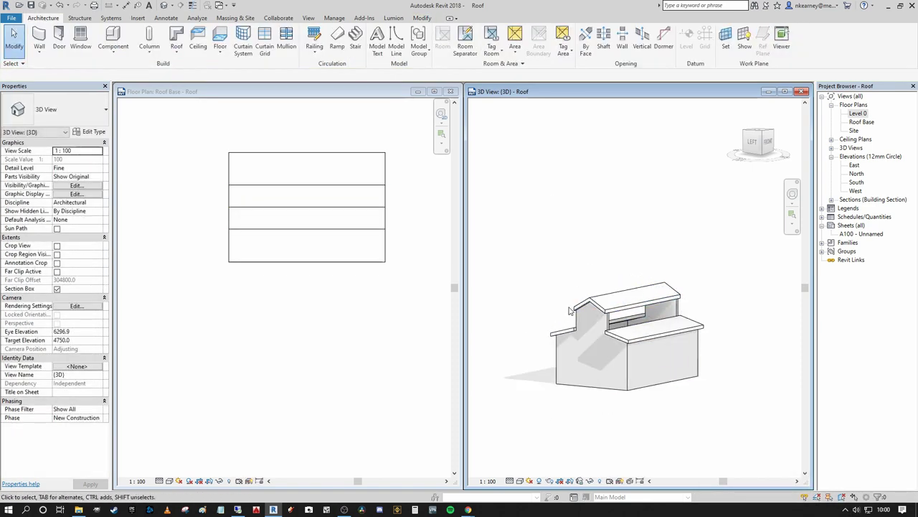
{"action": "scroll", "coordinate": [564, 305], "scroll_direction": "down", "scroll_amount": 1}
{"action": "middle_click_drag", "start_coordinate": [583, 310], "coordinate": [594, 331], "text": "shift"}
- Edit the front lean-to roof's footprint, move its inner edge toward the central ridge for a 3800 mm depth, and finish the sketch
{"action": "left_click", "coordinate": [383, 321]}
{"action": "scroll", "coordinate": [270, 192], "scroll_direction": "up", "scroll_amount": 3}
{"action": "middle_click_drag", "start_coordinate": [270, 192], "coordinate": [253, 224]}
{"action": "scroll", "coordinate": [273, 211], "scroll_direction": "down", "scroll_amount": 2}
{"action": "scroll", "coordinate": [273, 211], "scroll_direction": "up", "scroll_amount": 1}
{"action": "left_click", "coordinate": [352, 309]}
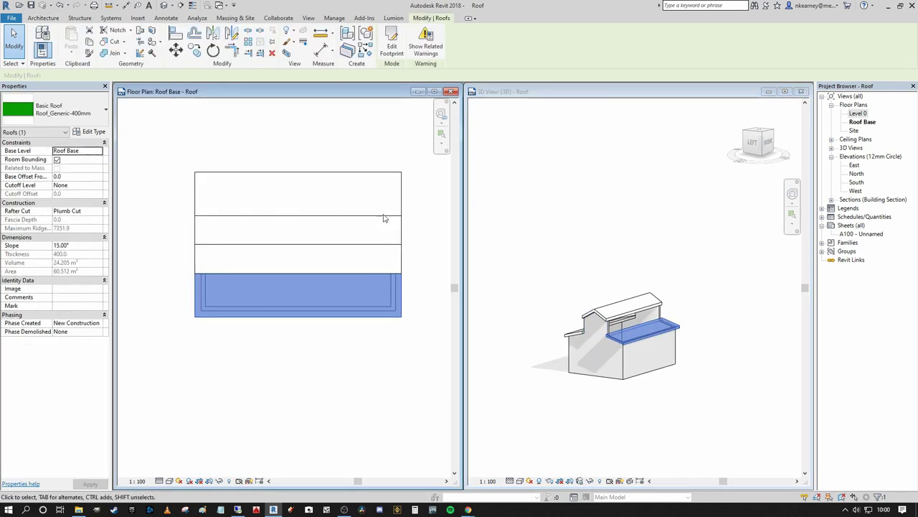
{"action": "left_click", "coordinate": [382, 36]}
{"action": "scroll", "coordinate": [344, 263], "scroll_direction": "up", "scroll_amount": 2}
{"action": "scroll", "coordinate": [313, 275], "scroll_direction": "down", "scroll_amount": 1}
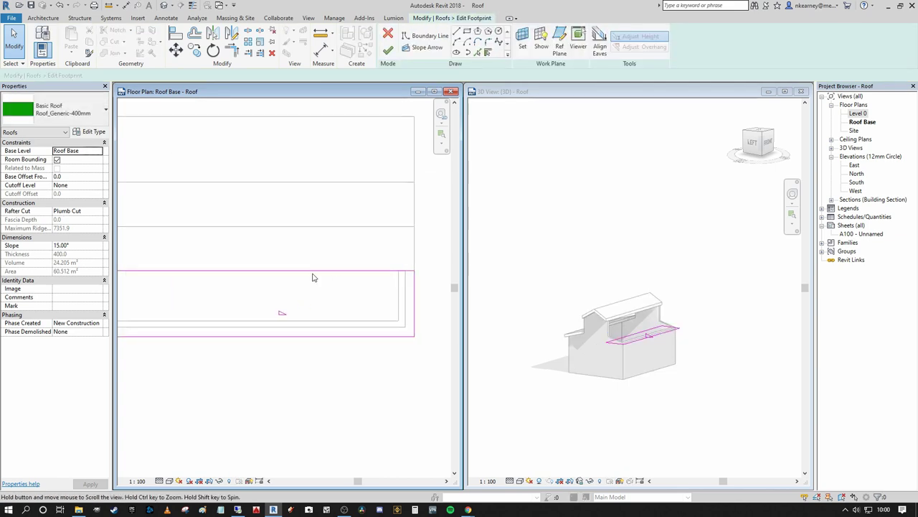
{"action": "scroll", "coordinate": [376, 277], "scroll_direction": "up", "scroll_amount": 1}
{"action": "middle_click_drag", "start_coordinate": [376, 277], "coordinate": [297, 268]}
{"action": "left_click", "coordinate": [176, 49]}
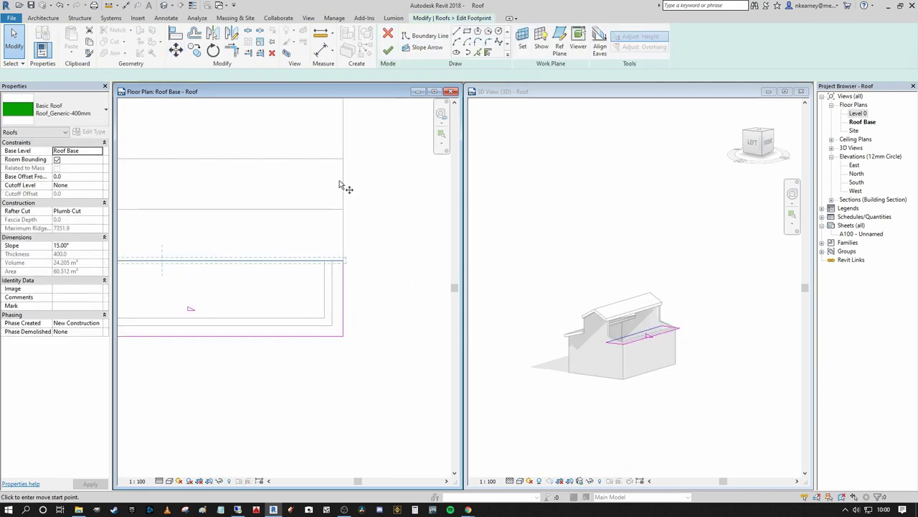
{"action": "left_click", "coordinate": [379, 270]}
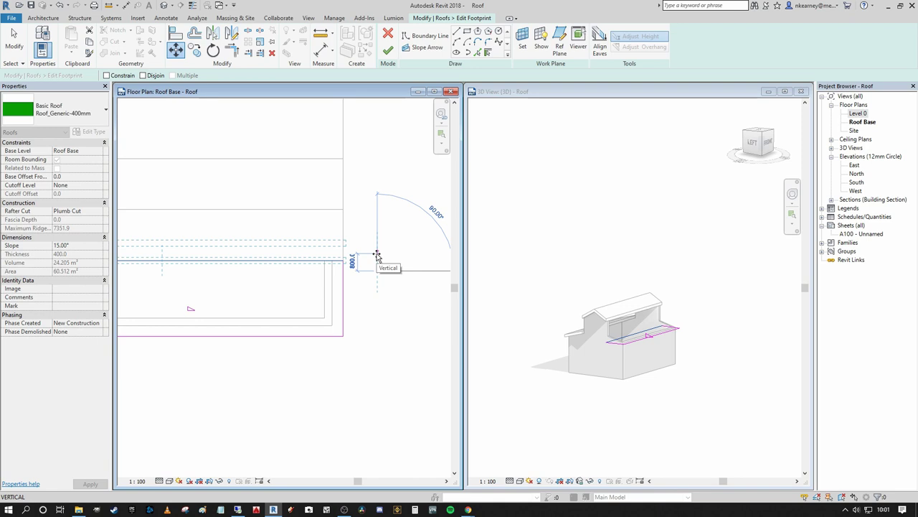
{"action": "left_click", "coordinate": [377, 257]}
{"action": "scroll", "coordinate": [375, 258], "scroll_direction": "down", "scroll_amount": 2}
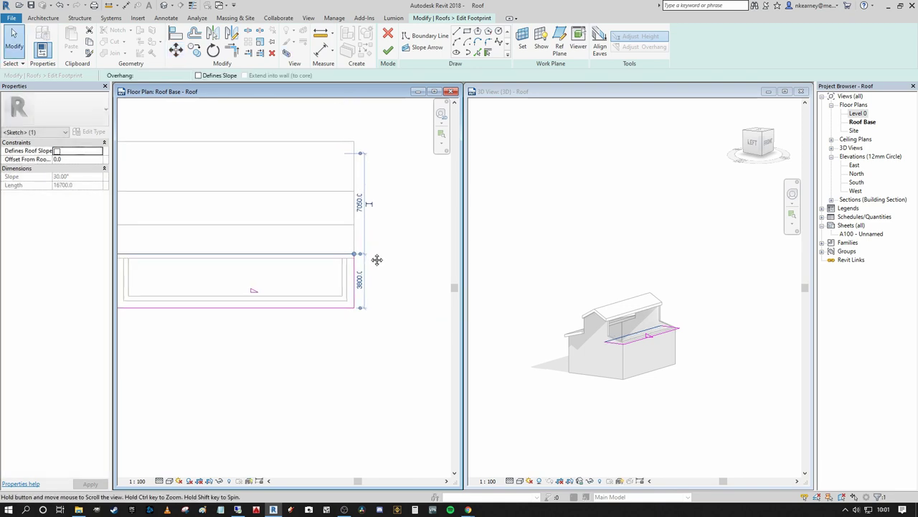
{"action": "left_click", "coordinate": [388, 52]}
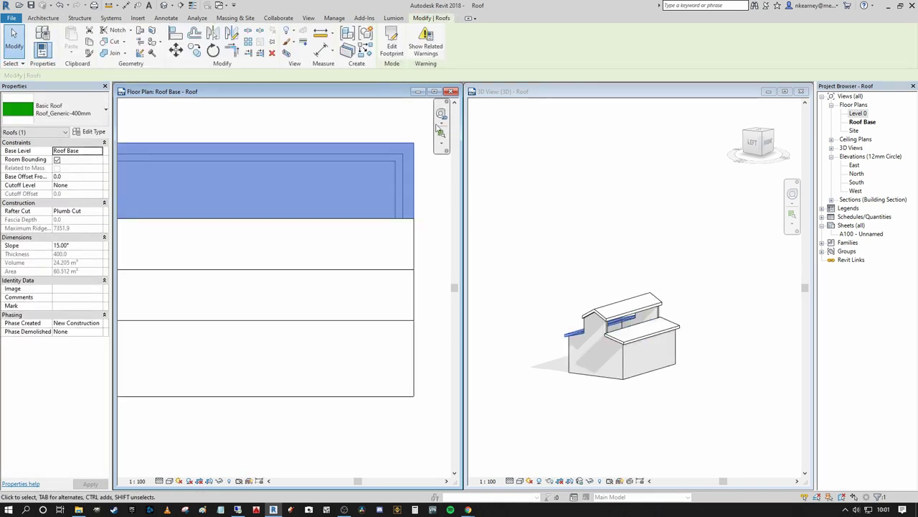
- Edit the rear lean-to roof's footprint, move its inner edge 300 mm toward the central ridge, and finish the sketch
{"action": "left_click", "coordinate": [391, 45]}
{"action": "left_click", "coordinate": [383, 218]}
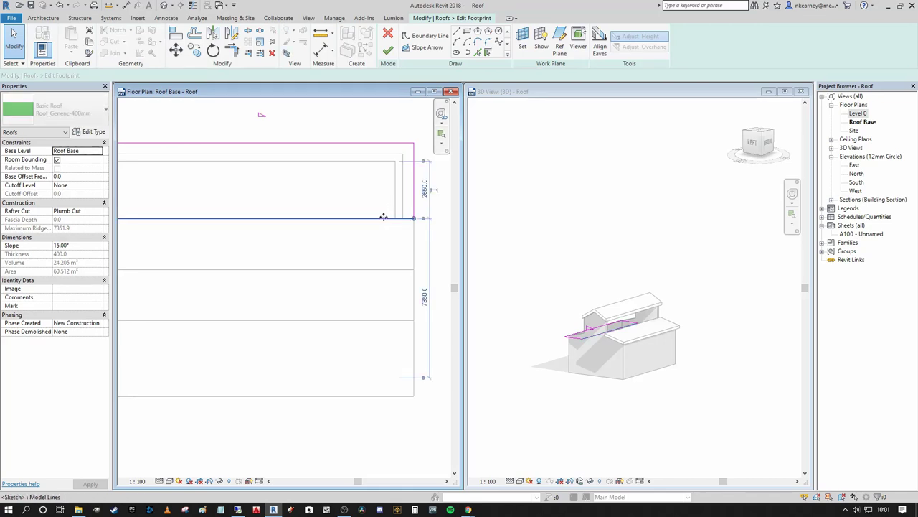
{"action": "left_click", "coordinate": [175, 49]}
{"action": "left_click", "coordinate": [294, 188]}
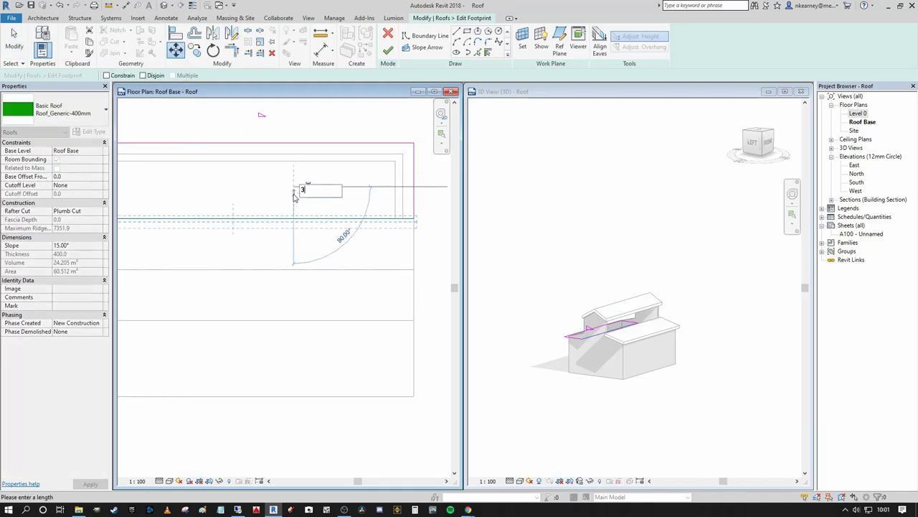
{"action": "type", "text": "00"}
{"action": "key", "text": "Return"}
{"action": "scroll", "coordinate": [259, 174], "scroll_direction": "down", "scroll_amount": 2}
{"action": "left_click", "coordinate": [389, 50]}
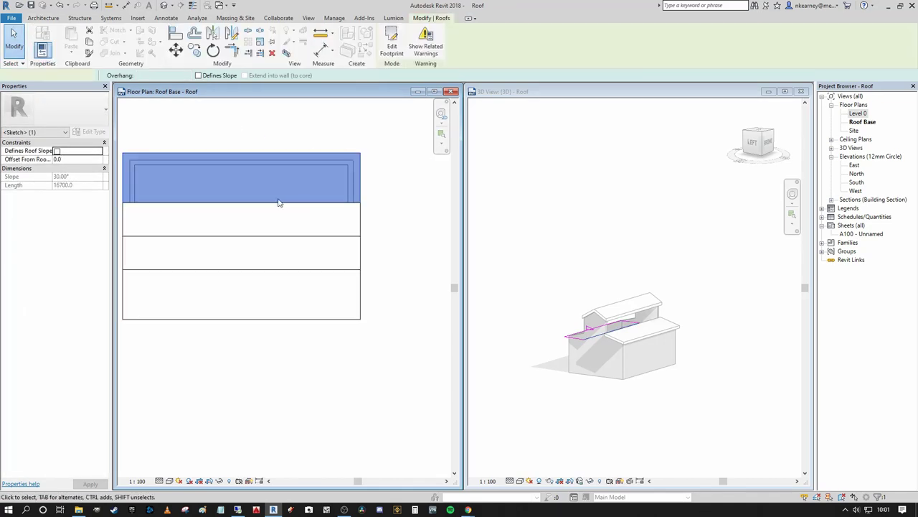
{"action": "key", "text": "Escape"}
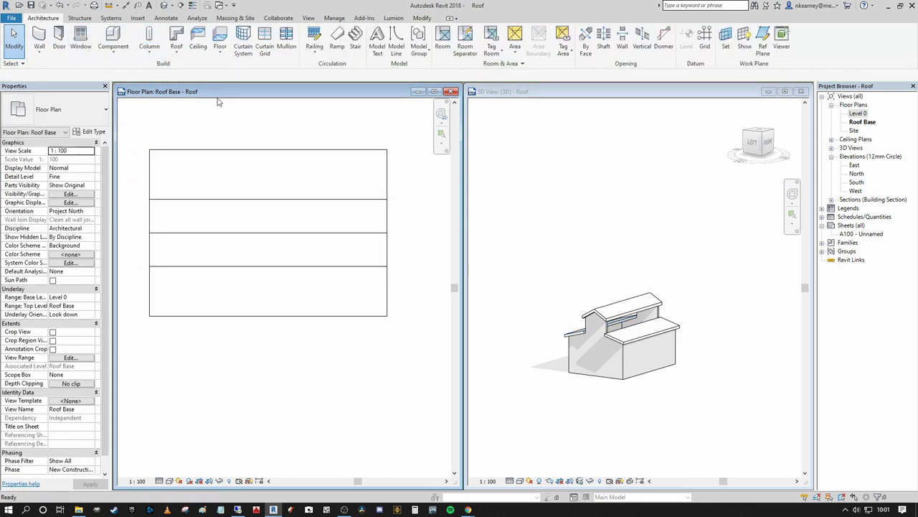
- Draw a 3500 mm high wall from Roof Base along the full length of the central roof's rear edge
{"action": "left_click", "coordinate": [40, 40]}
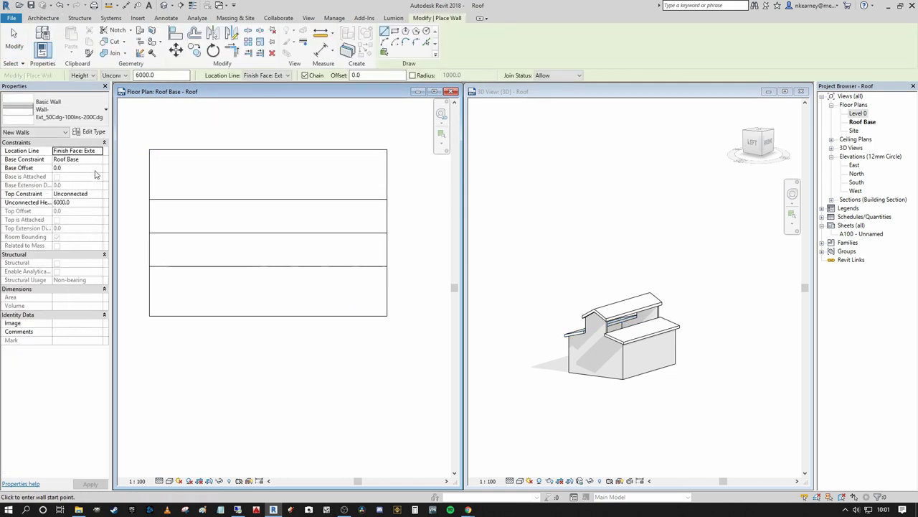
{"action": "left_click", "coordinate": [92, 202]}
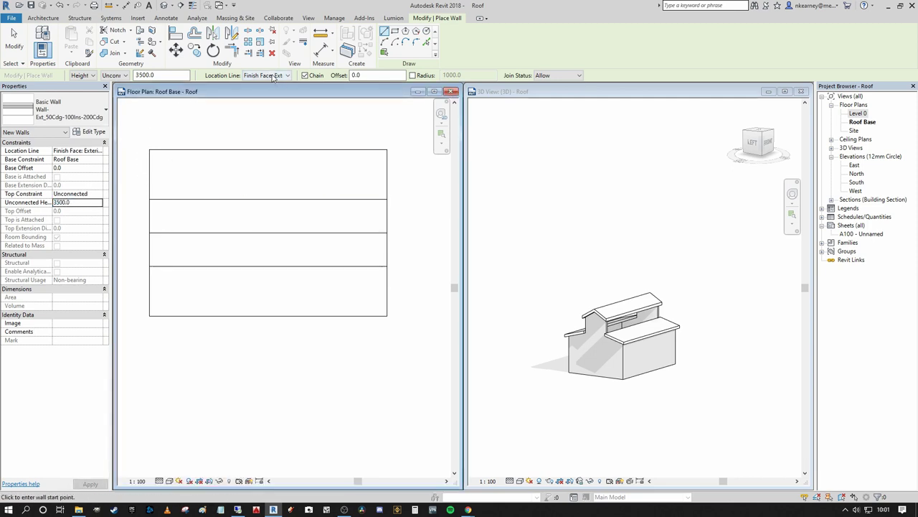
{"action": "middle_click_drag", "start_coordinate": [170, 216], "coordinate": [178, 216]}
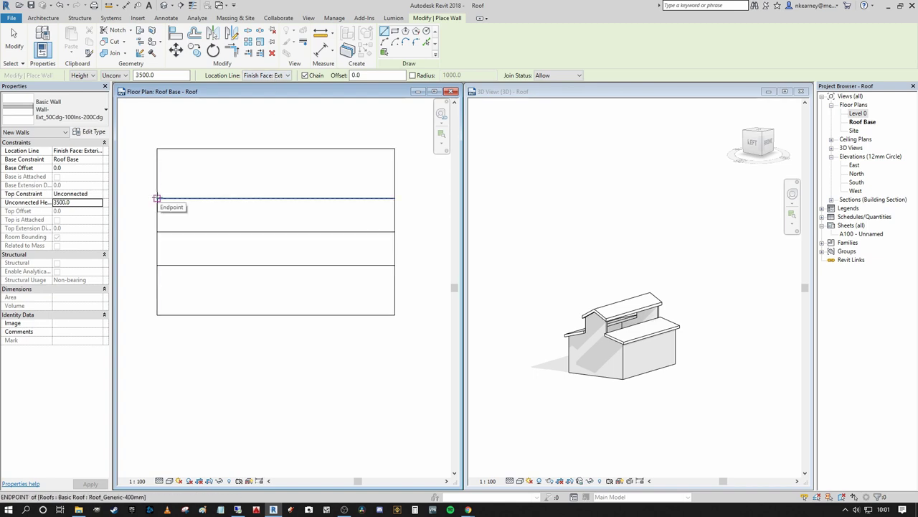
{"action": "left_click", "coordinate": [157, 197]}
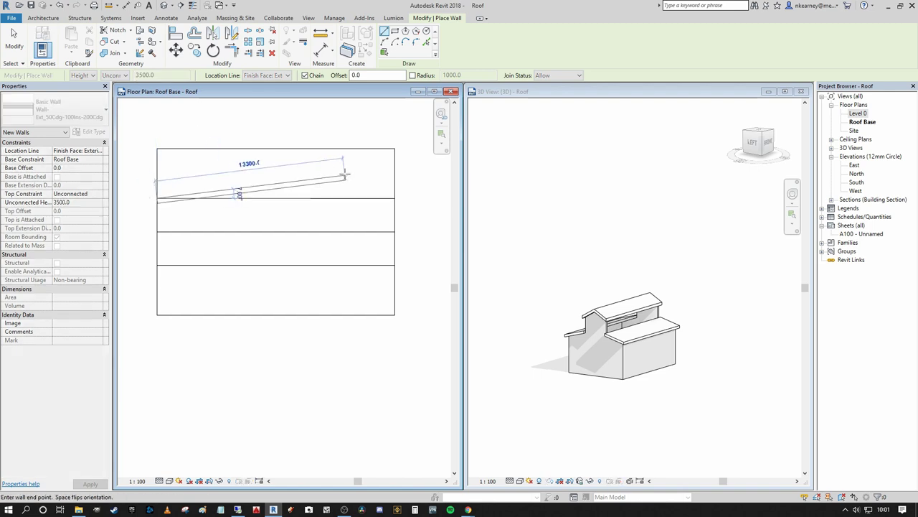
{"action": "left_click", "coordinate": [394, 198]}
{"action": "key", "text": "Escape"}
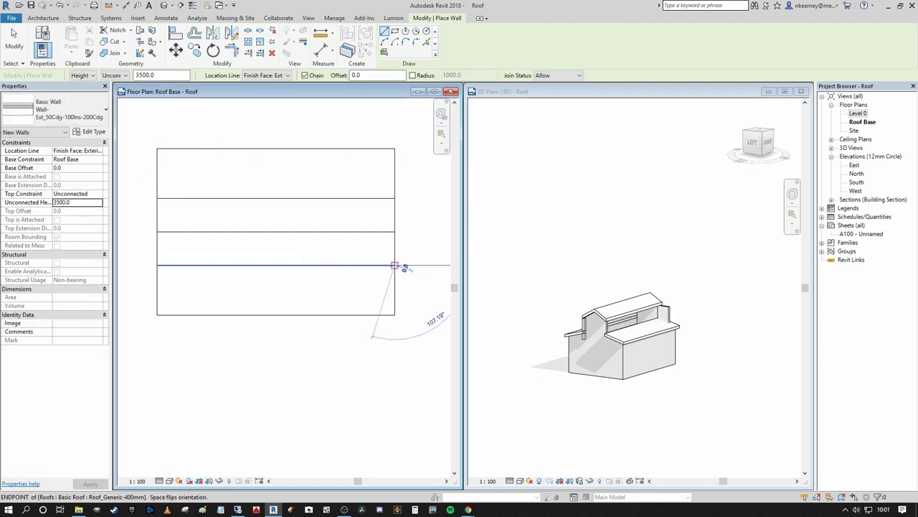
- Draw a matching full-length wall along the central roof's front edge and leave the wall command
{"action": "left_click", "coordinate": [394, 265]}
{"action": "left_click", "coordinate": [157, 265]}
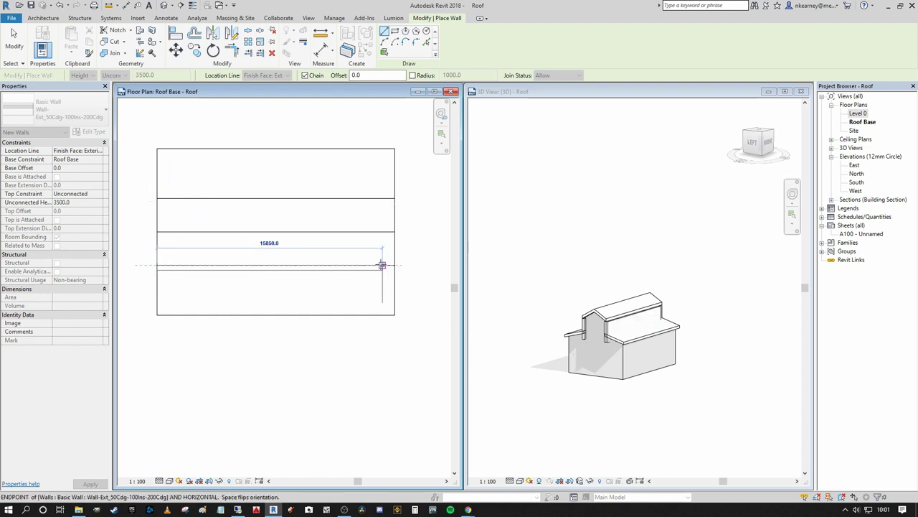
{"action": "key", "text": "Escape"}
{"action": "key", "text": "Escape"}
- Attach the base of the new front clerestory wall to the front lean-to roof and clear the selection
{"action": "left_click", "coordinate": [595, 305]}
{"action": "scroll", "coordinate": [598, 307], "scroll_direction": "up", "scroll_amount": 4}
{"action": "middle_click_drag", "start_coordinate": [646, 311], "coordinate": [627, 261]}
{"action": "scroll", "coordinate": [629, 260], "scroll_direction": "down", "scroll_amount": 1}
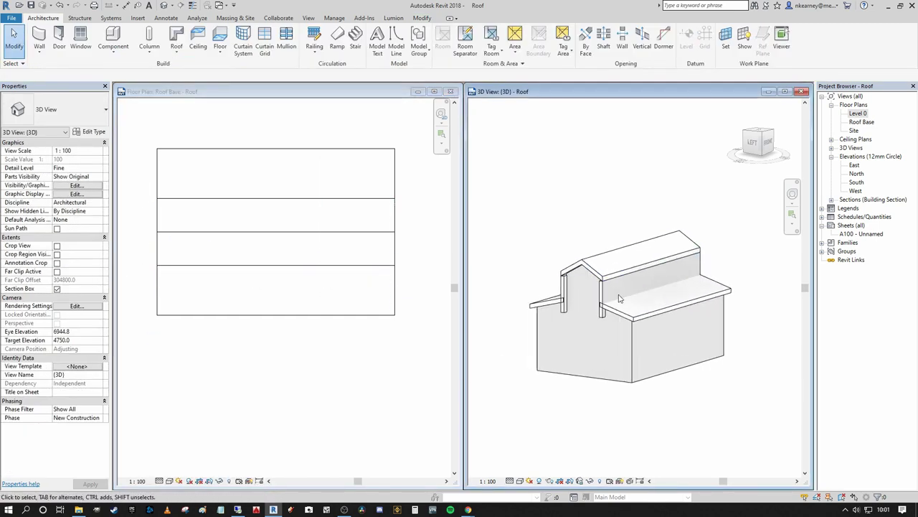
{"action": "left_click", "coordinate": [604, 302]}
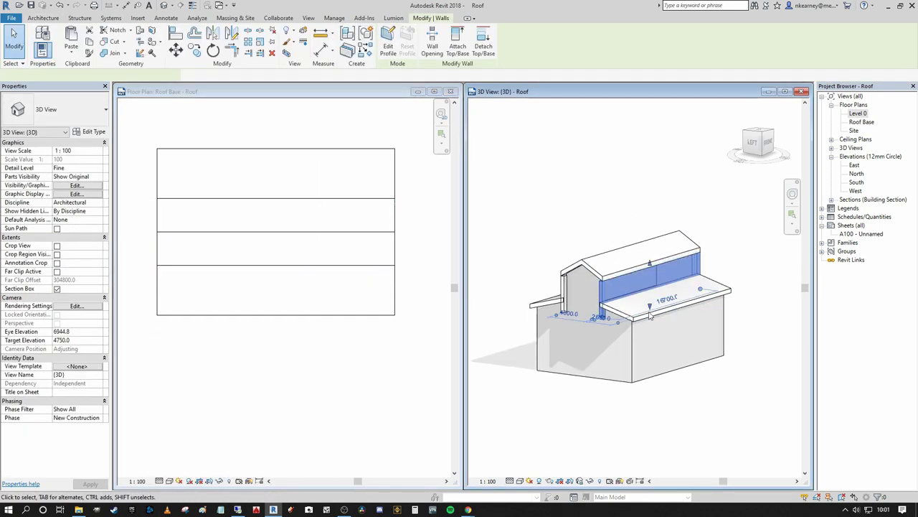
{"action": "left_click", "coordinate": [458, 46]}
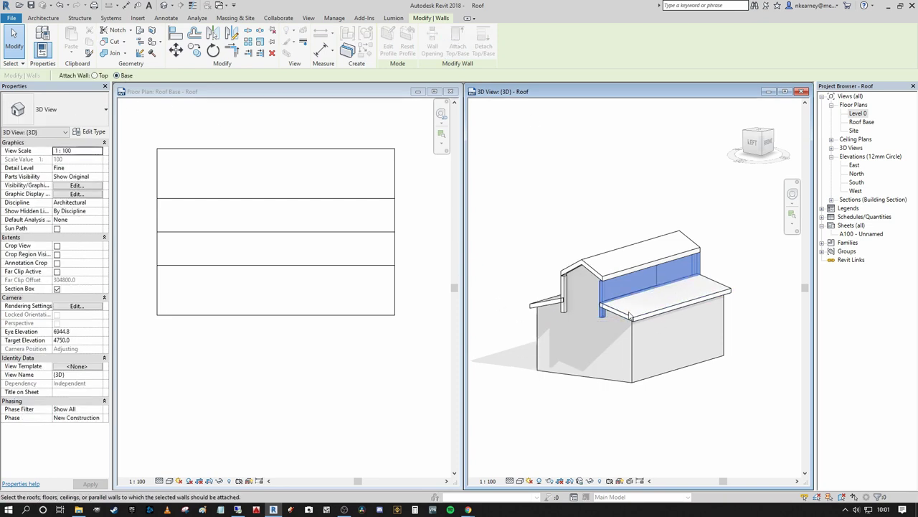
{"action": "left_click", "coordinate": [646, 301]}
{"action": "scroll", "coordinate": [646, 302], "scroll_direction": "up", "scroll_amount": 3}
{"action": "middle_click_drag", "start_coordinate": [593, 315], "coordinate": [617, 322]}
{"action": "scroll", "coordinate": [572, 296], "scroll_direction": "up", "scroll_amount": 4}
{"action": "scroll", "coordinate": [573, 321], "scroll_direction": "down", "scroll_amount": 3}
{"action": "left_click", "coordinate": [475, 209]}
- Attach the base of the rear clerestory wall to the rear lean-to roof and clear the selection
{"action": "middle_click_drag", "start_coordinate": [531, 219], "coordinate": [541, 218]}
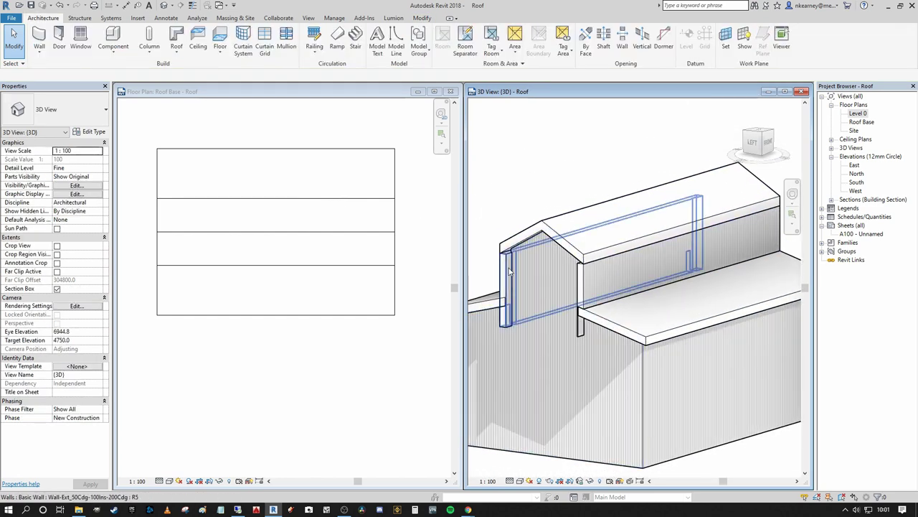
{"action": "left_click", "coordinate": [507, 268]}
{"action": "middle_click_drag", "start_coordinate": [541, 262], "coordinate": [597, 234]}
{"action": "left_click", "coordinate": [458, 42]}
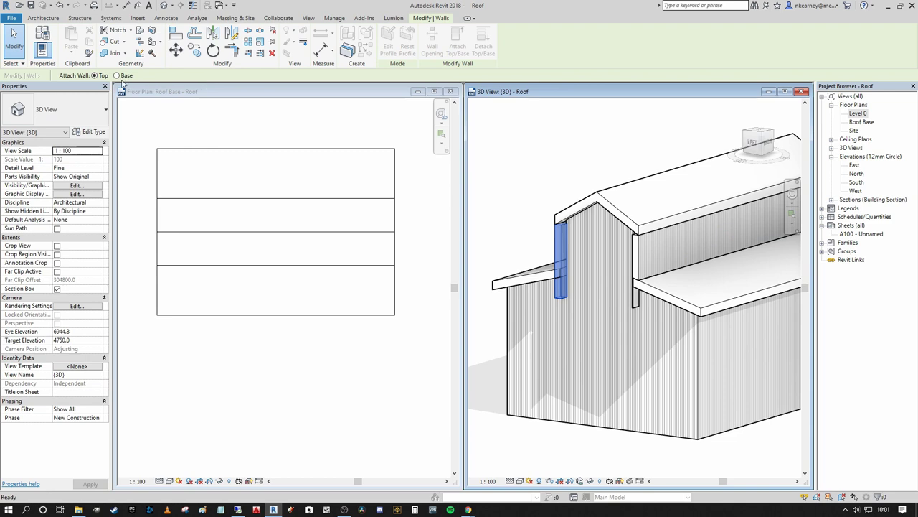
{"action": "left_click", "coordinate": [529, 283]}
{"action": "scroll", "coordinate": [543, 269], "scroll_direction": "down", "scroll_amount": 1}
{"action": "key", "text": "Escape"}
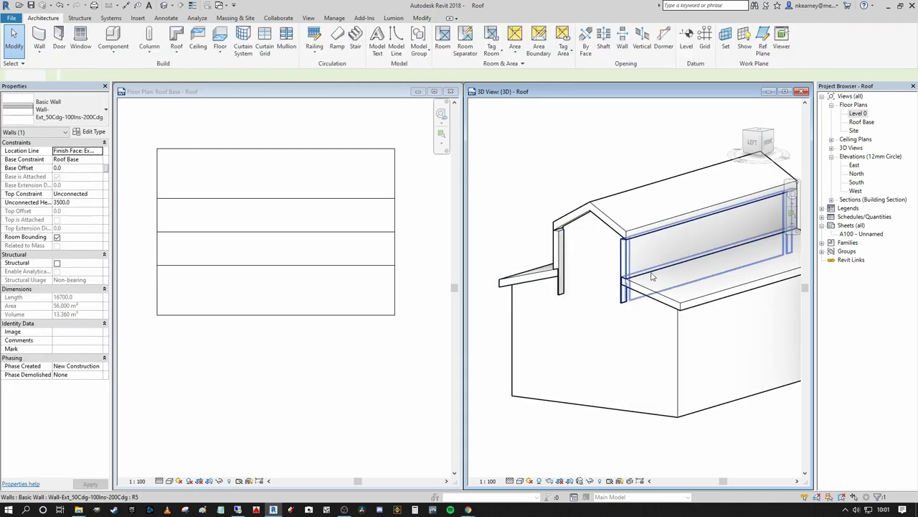
- Select both clerestory walls and attach their tops to the raised central gable roof
{"action": "left_click", "coordinate": [650, 267]}
{"action": "left_click", "coordinate": [558, 242], "text": "ctrl"}
{"action": "middle_click_drag", "start_coordinate": [558, 243], "coordinate": [574, 248], "text": "shift"}
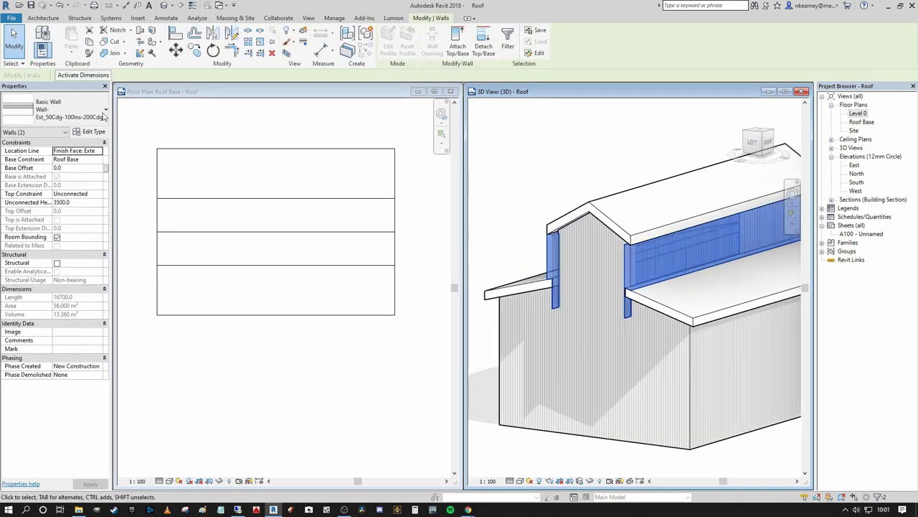
{"action": "left_click", "coordinate": [487, 59]}
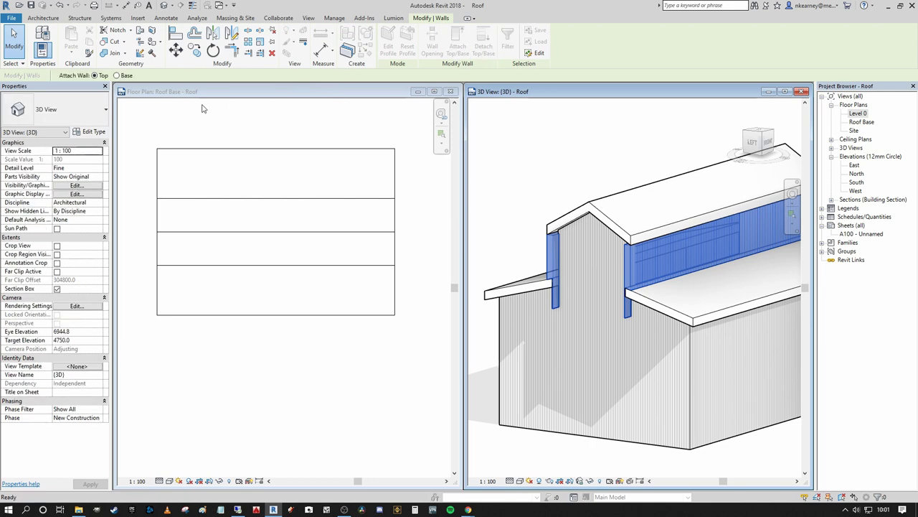
{"action": "left_click", "coordinate": [558, 228]}
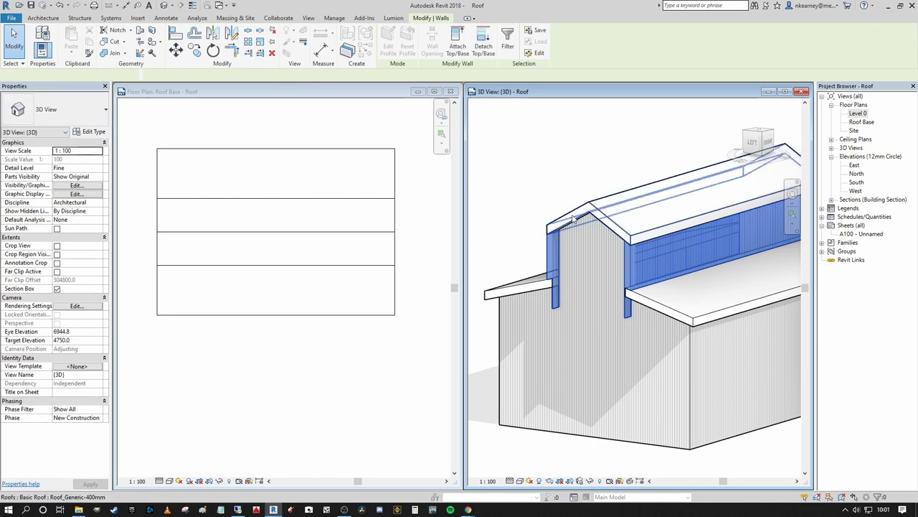
{"action": "key", "text": "Escape"}
- Change both clerestory walls to the type Wall-Ext_102Bwk-75Ins-100Blk-12P_Banding
{"action": "middle_click_drag", "start_coordinate": [559, 228], "coordinate": [646, 201], "text": "shift"}
{"action": "scroll", "coordinate": [646, 201], "scroll_direction": "up", "scroll_amount": 2}
{"action": "left_click", "coordinate": [650, 197]}
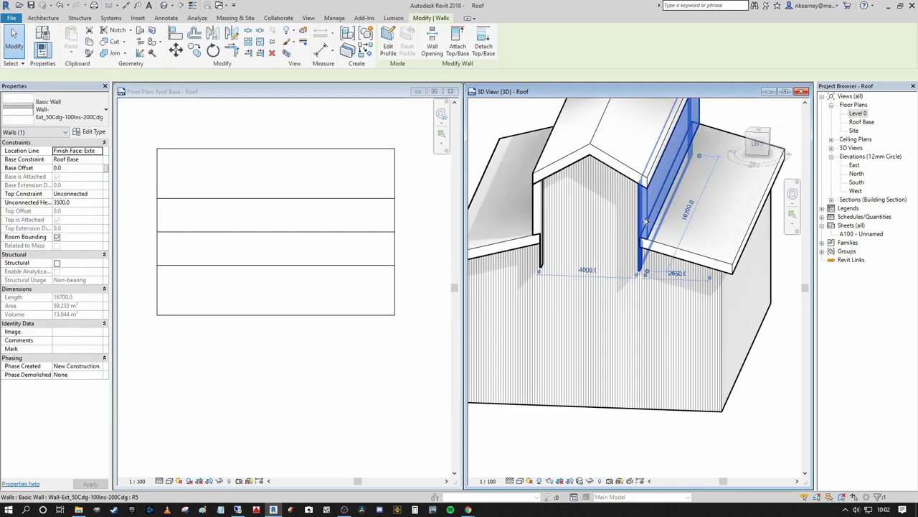
{"action": "left_click", "coordinate": [537, 215], "text": "ctrl"}
{"action": "middle_click_drag", "start_coordinate": [537, 215], "coordinate": [775, 217], "text": "shift"}
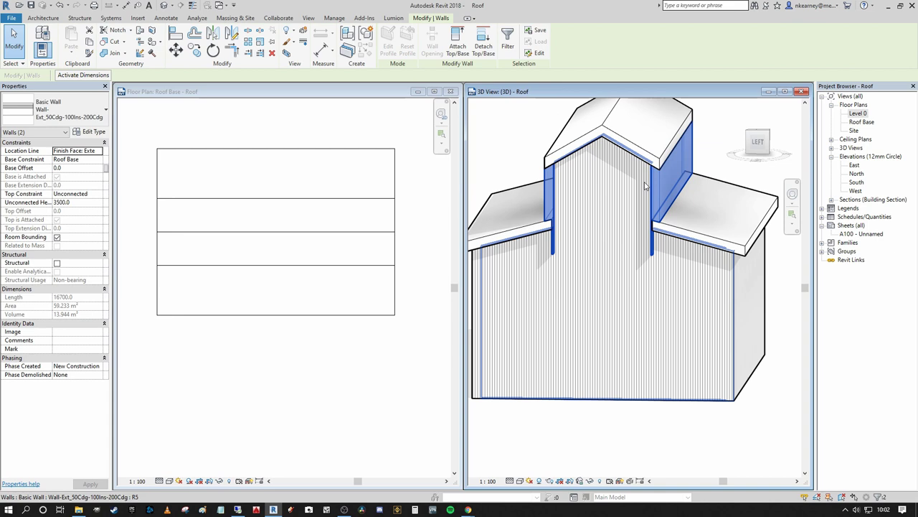
{"action": "left_click", "coordinate": [105, 115]}
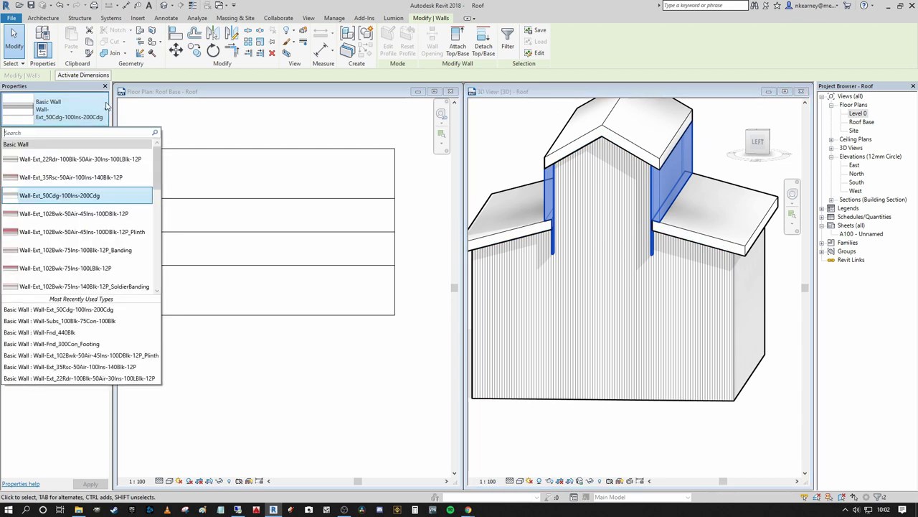
{"action": "left_click", "coordinate": [71, 177]}
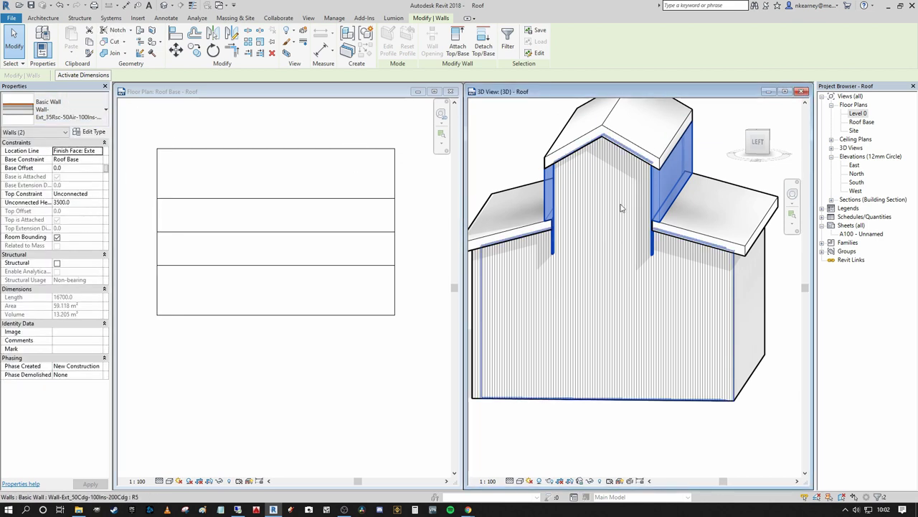
{"action": "left_click", "coordinate": [100, 112]}
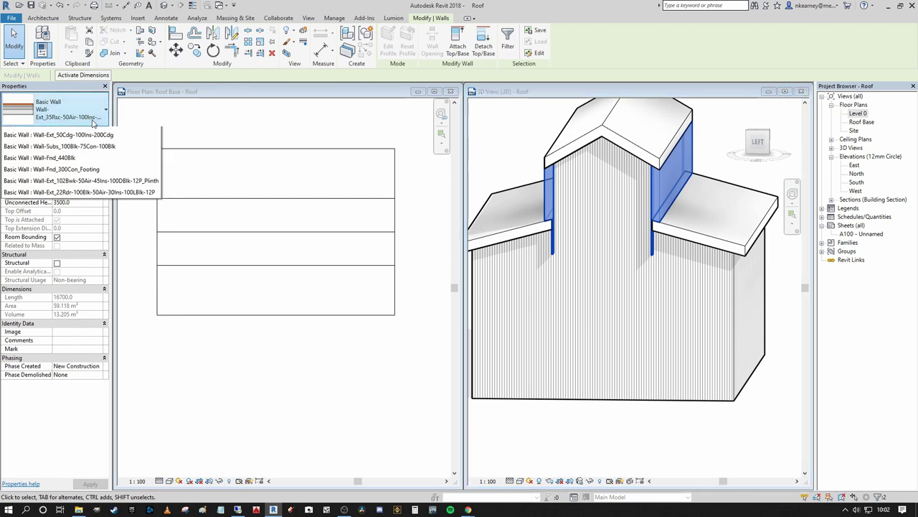
{"action": "left_click_drag", "start_coordinate": [157, 186], "coordinate": [158, 194]}
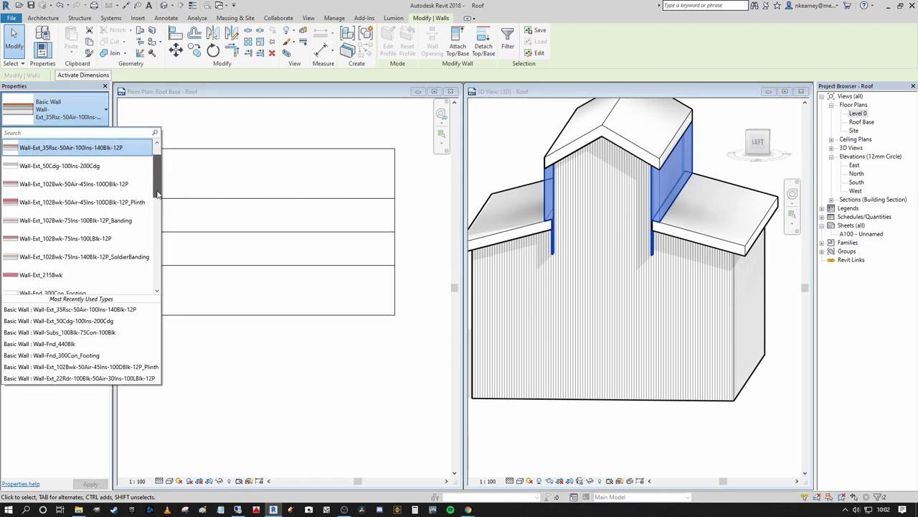
{"action": "left_click", "coordinate": [94, 222]}
{"action": "key", "text": "Escape"}
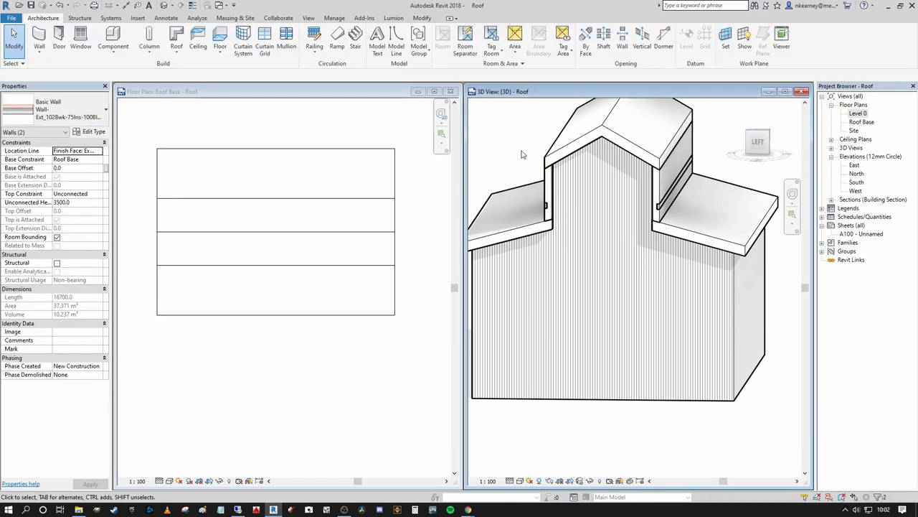
- Examine where the clerestory walls meet the left gable end wall, selecting the front clerestory wall and clearing the selection
{"action": "middle_click_drag", "start_coordinate": [512, 188], "coordinate": [576, 245], "text": "shift"}
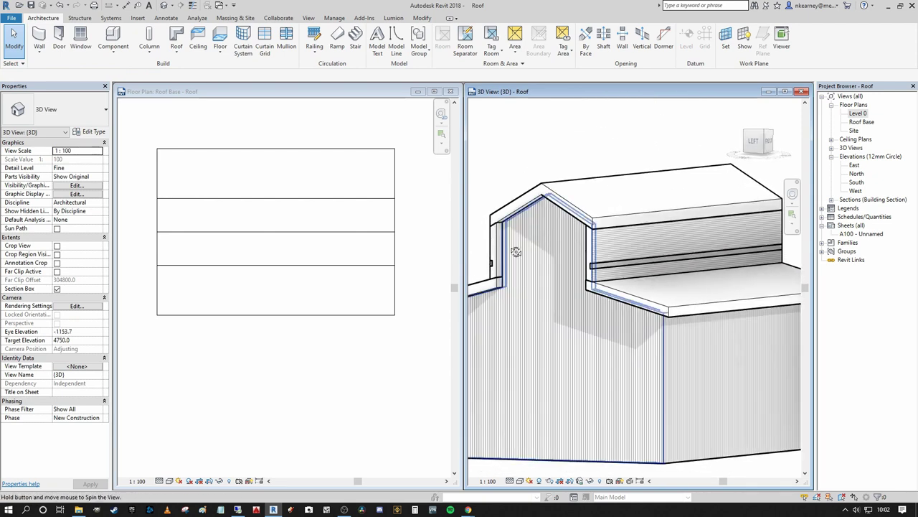
{"action": "middle_click_drag", "start_coordinate": [516, 251], "coordinate": [534, 244], "text": "shift"}
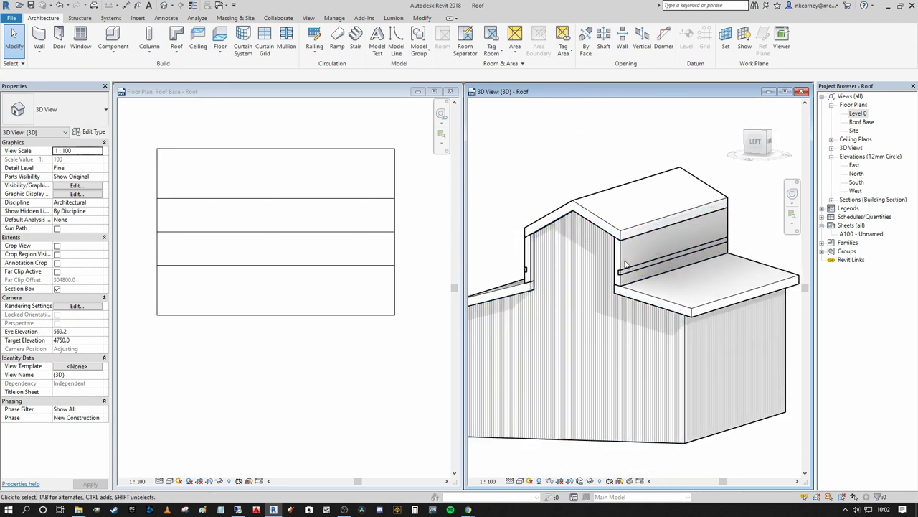
{"action": "left_click", "coordinate": [660, 240]}
{"action": "middle_click_drag", "start_coordinate": [660, 240], "coordinate": [599, 267], "text": "shift"}
{"action": "scroll", "coordinate": [471, 269], "scroll_direction": "down", "scroll_amount": 3}
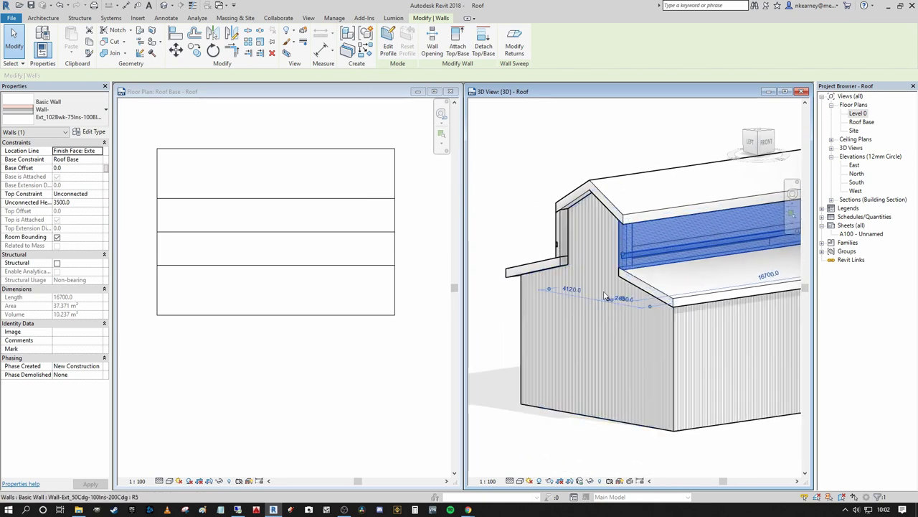
{"action": "middle_click_drag", "start_coordinate": [547, 277], "coordinate": [576, 266]}
{"action": "key", "text": "Escape"}
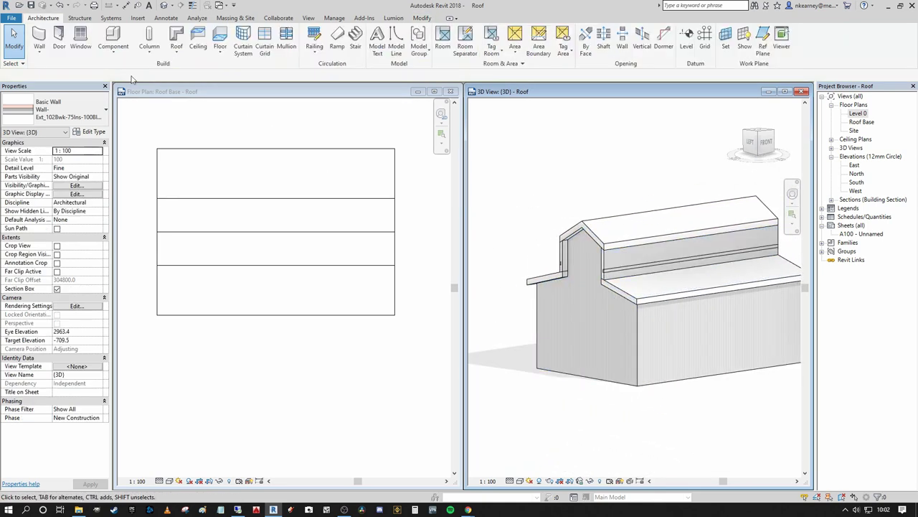
- Trim both clerestory walls to the left gable end wall using Trim/Extend Multiple Elements
{"action": "left_click", "coordinate": [421, 20]}
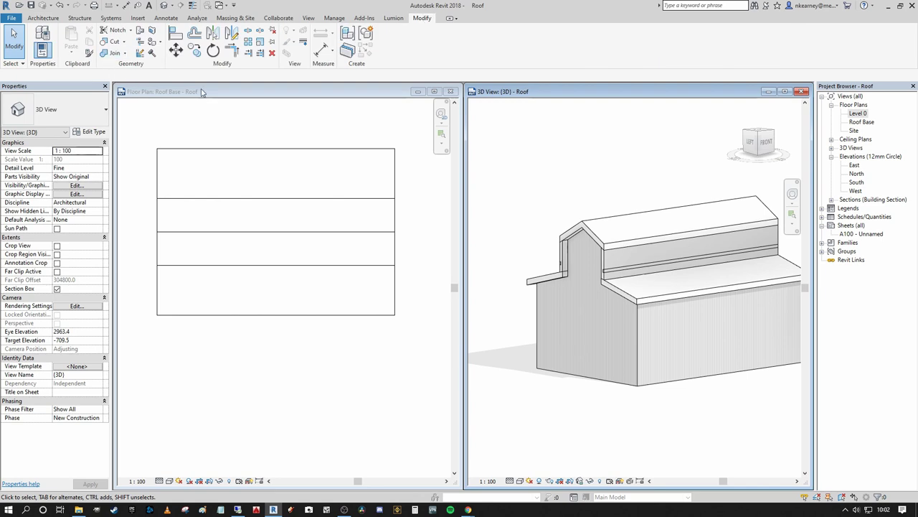
{"action": "left_click", "coordinate": [259, 52]}
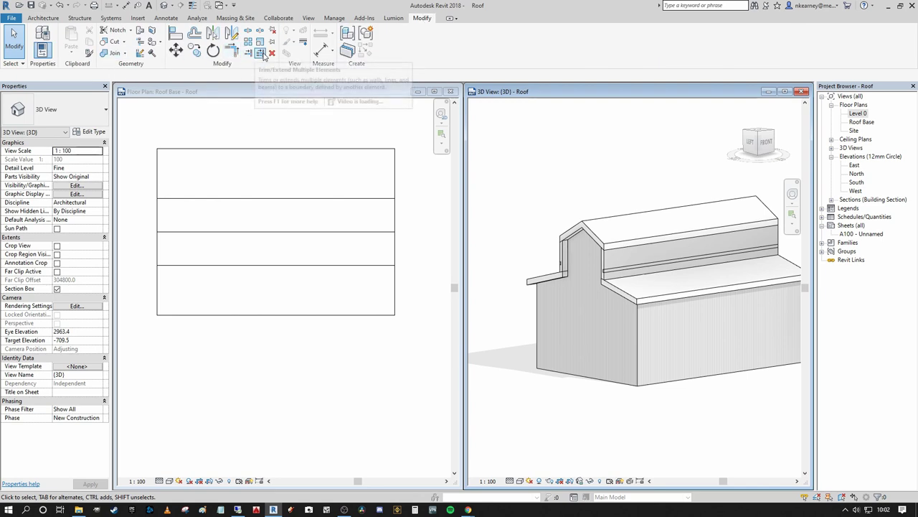
{"action": "left_click", "coordinate": [594, 381]}
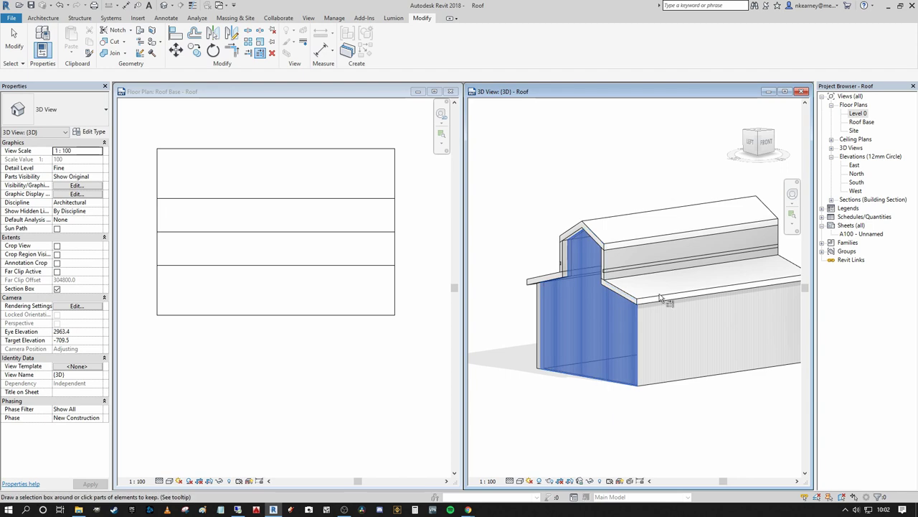
{"action": "left_click", "coordinate": [610, 274]}
{"action": "middle_click_drag", "start_coordinate": [611, 273], "coordinate": [636, 274], "text": "shift"}
{"action": "left_click", "coordinate": [610, 264]}
{"action": "key", "text": "Escape"}
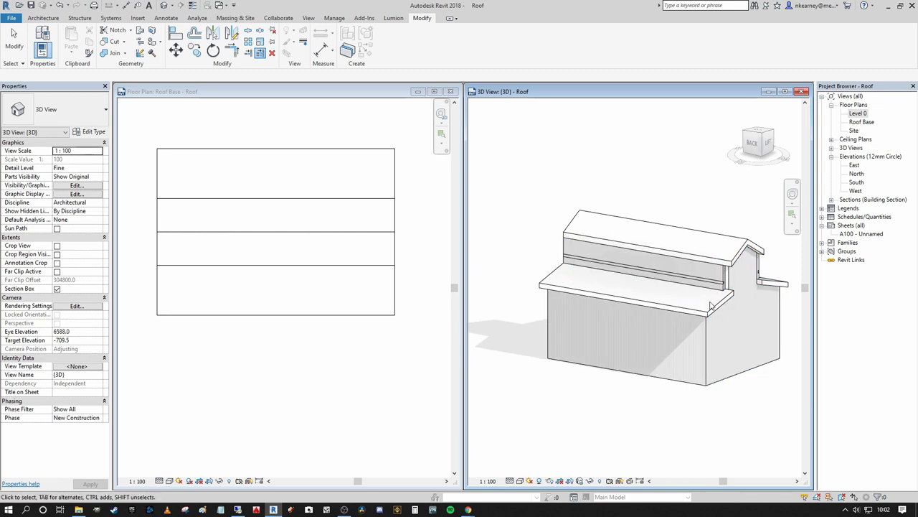
{"action": "key", "text": "Escape"}
- Trim the clerestory walls to the opposite, right gable end wall using Trim/Extend Multiple Elements
{"action": "middle_click_drag", "start_coordinate": [711, 305], "coordinate": [649, 372], "text": "shift"}
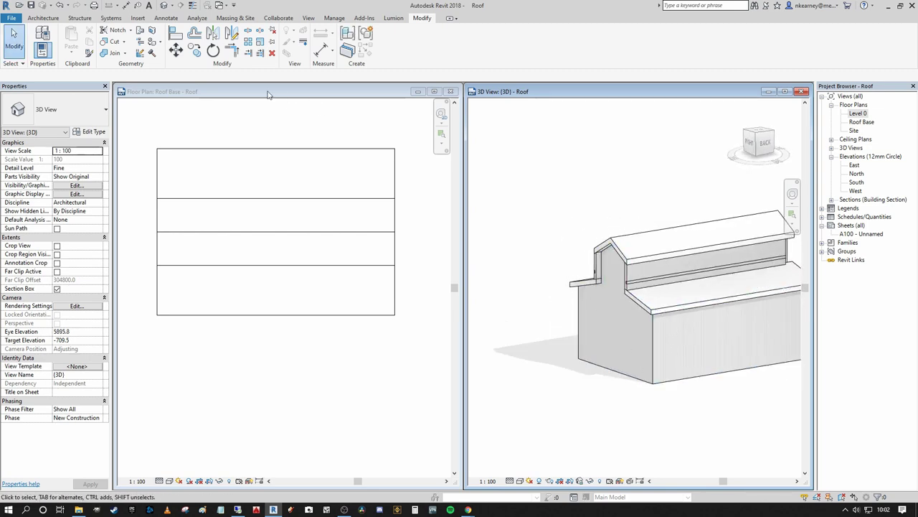
{"action": "left_click", "coordinate": [260, 54]}
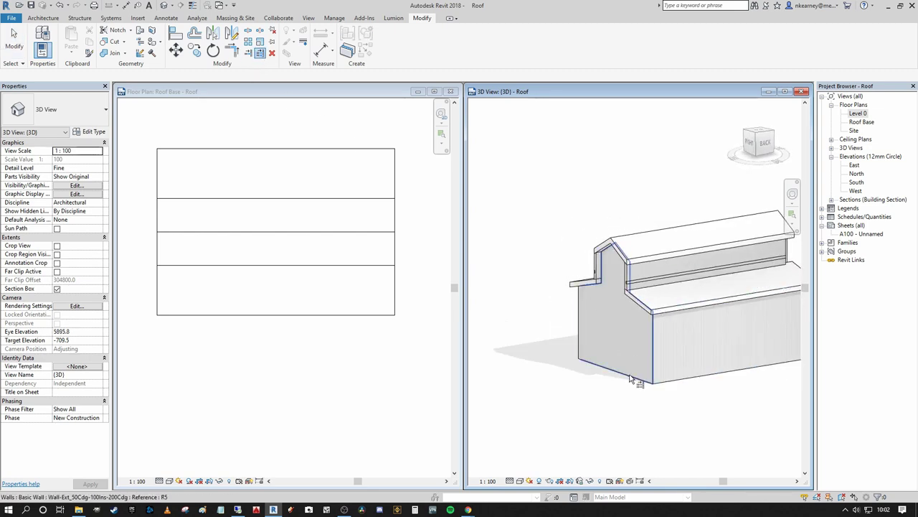
{"action": "left_click", "coordinate": [635, 376]}
{"action": "middle_click_drag", "start_coordinate": [603, 377], "coordinate": [509, 382]}
{"action": "middle_click_drag", "start_coordinate": [621, 272], "coordinate": [607, 270], "text": "shift"}
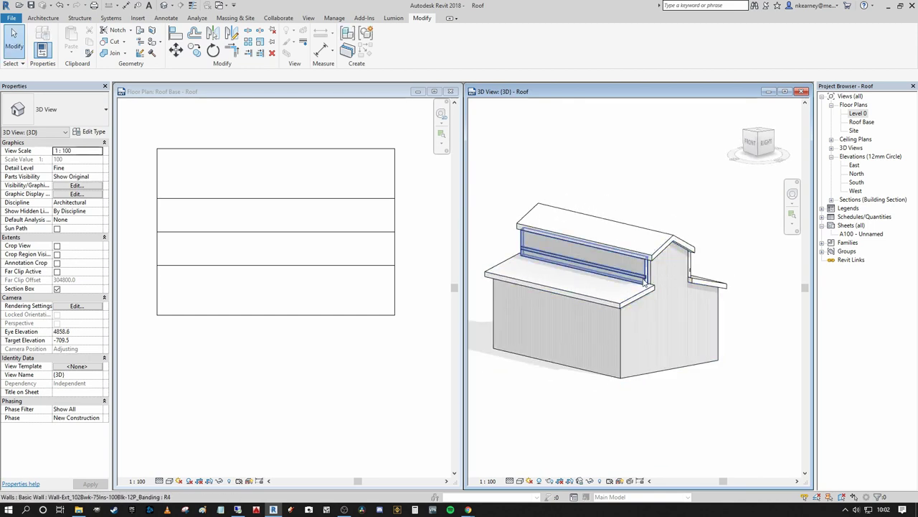
{"action": "scroll", "coordinate": [649, 281], "scroll_direction": "up", "scroll_amount": 4}
{"action": "left_click", "coordinate": [648, 276]}
- Try trimming the right gable end wall and the front clerestory wall to a corner, and undo that trim
{"action": "left_click", "coordinate": [231, 51]}
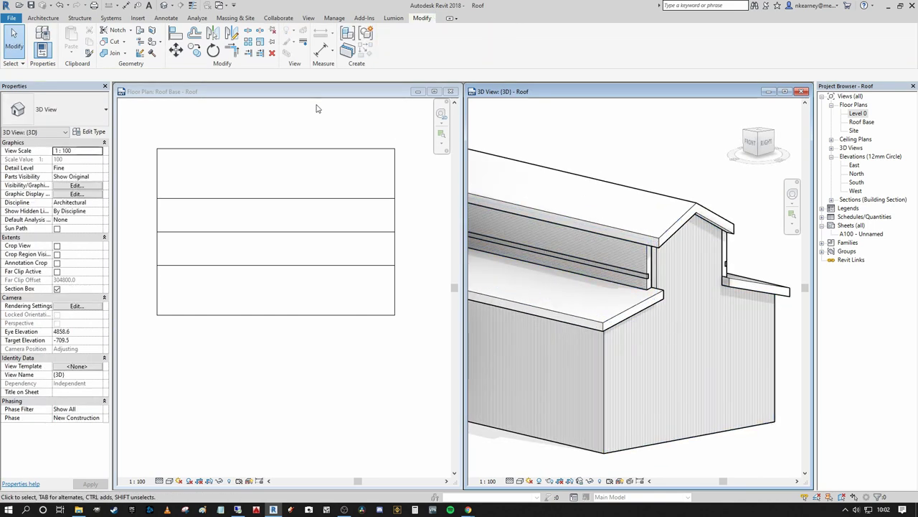
{"action": "left_click", "coordinate": [660, 272]}
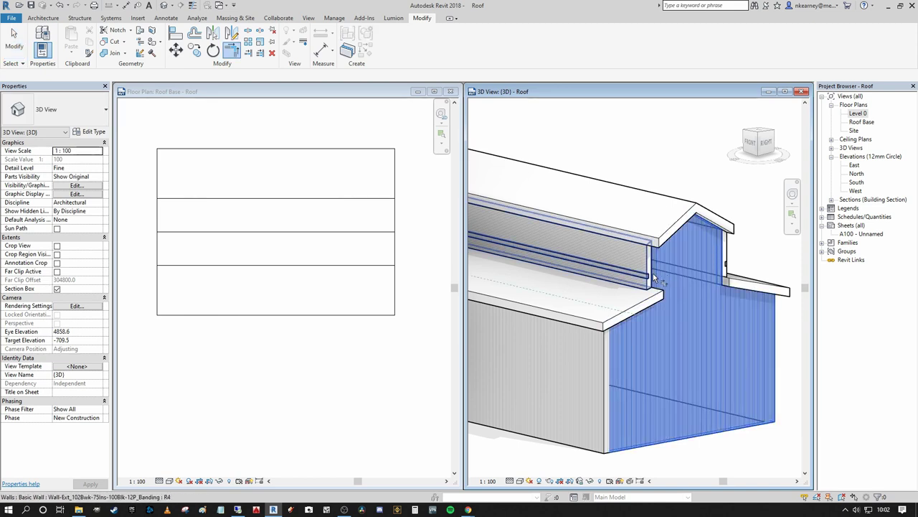
{"action": "left_click", "coordinate": [648, 276]}
{"action": "scroll", "coordinate": [647, 276], "scroll_direction": "down", "scroll_amount": 1}
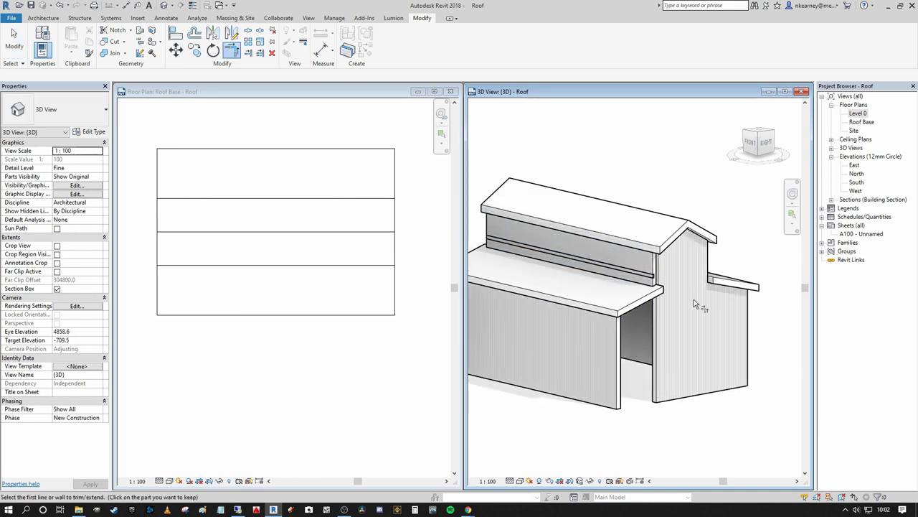
{"action": "key", "text": "ctrl+z"}
{"action": "scroll", "coordinate": [687, 299], "scroll_direction": "down", "scroll_amount": 1}
{"action": "key", "text": "Escape"}
- Select the front clerestory wall, examine both of its ends against the gable walls, and clear the selection
{"action": "left_click", "coordinate": [647, 278]}
{"action": "scroll", "coordinate": [655, 313], "scroll_direction": "up", "scroll_amount": 1}
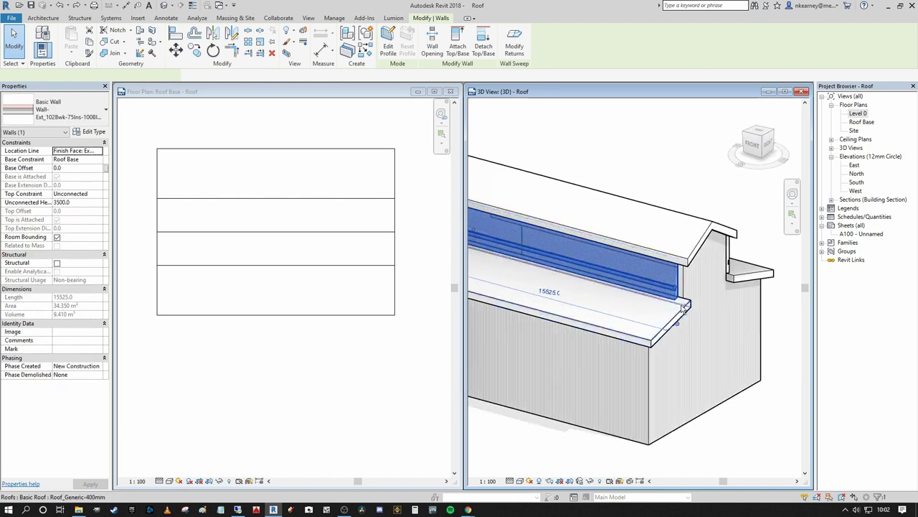
{"action": "middle_click_drag", "start_coordinate": [656, 313], "coordinate": [767, 290], "text": "shift"}
{"action": "middle_click_drag", "start_coordinate": [545, 286], "coordinate": [682, 276]}
{"action": "middle_click_drag", "start_coordinate": [589, 226], "coordinate": [661, 249], "text": "shift"}
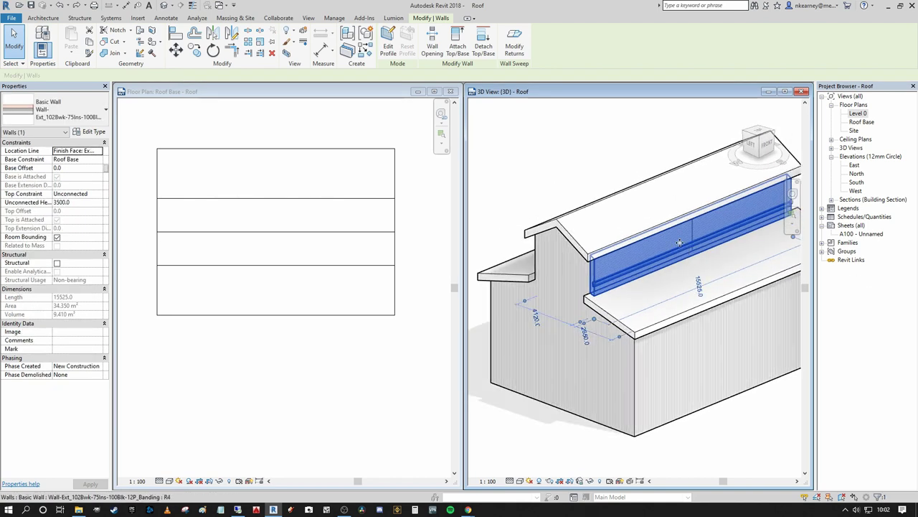
{"action": "key", "text": "Escape"}
{"action": "left_click", "coordinate": [108, 54]}
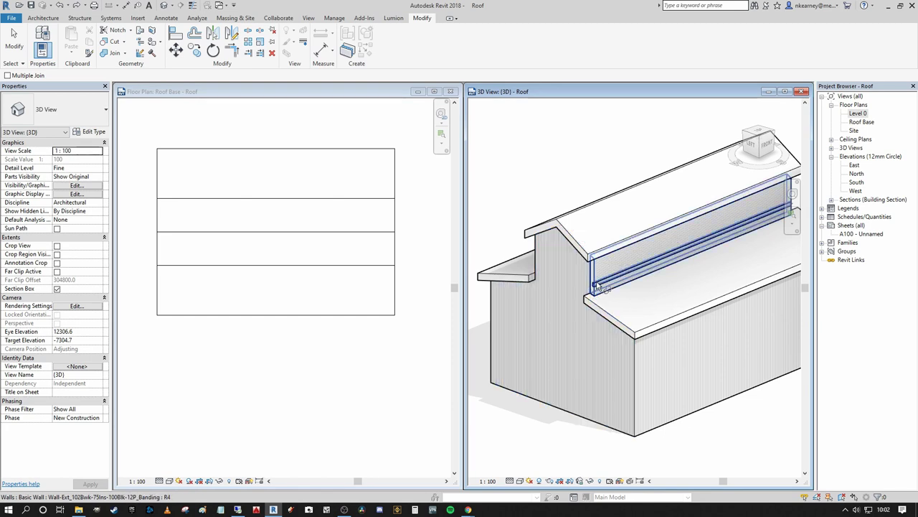
{"action": "middle_click_drag", "start_coordinate": [596, 286], "coordinate": [538, 305], "text": "shift"}
{"action": "left_click", "coordinate": [765, 276]}
{"action": "key", "text": "Escape"}
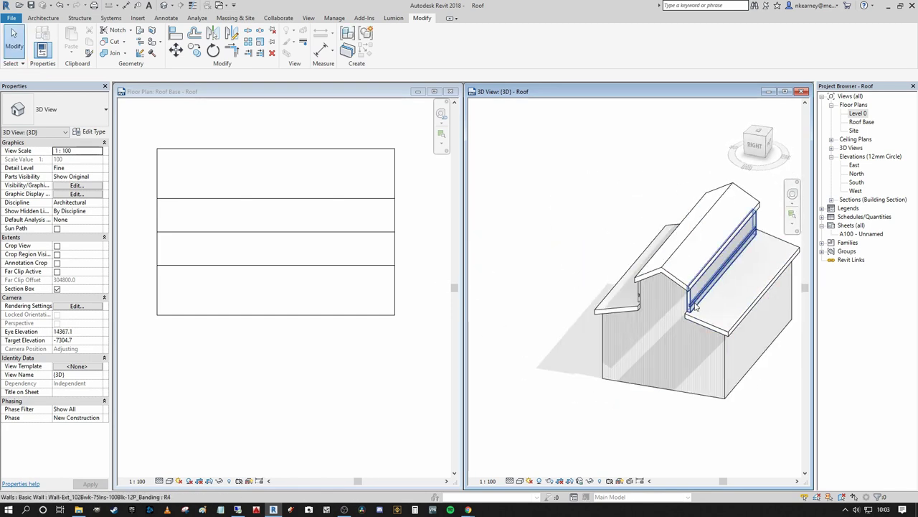
{"action": "middle_click_drag", "start_coordinate": [694, 307], "coordinate": [622, 244], "text": "shift"}
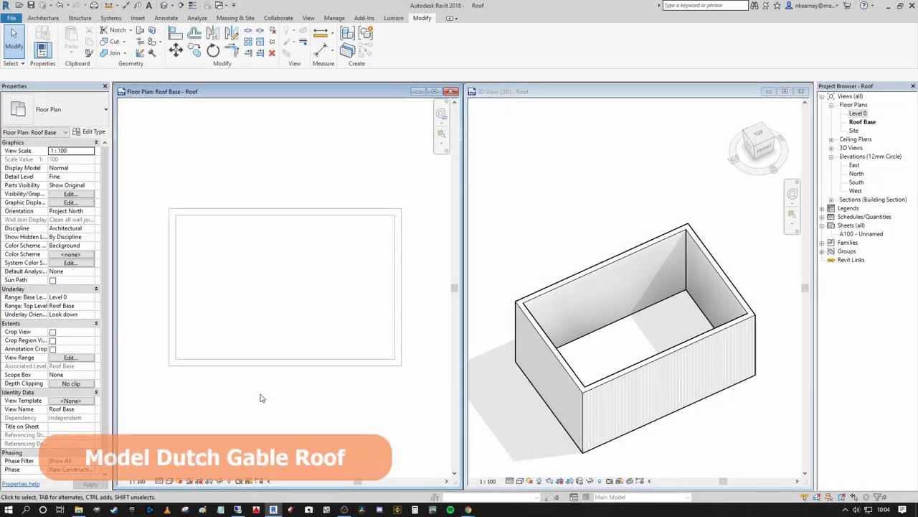
- Start a roof by footprint on the Roof Base plan and generate sloped boundary lines from the whole wall chain with a 500 mm overhang
{"action": "left_click", "coordinate": [588, 354]}
{"action": "middle_click_drag", "start_coordinate": [588, 361], "coordinate": [607, 349]}
{"action": "scroll", "coordinate": [595, 351], "scroll_direction": "down", "scroll_amount": 1}
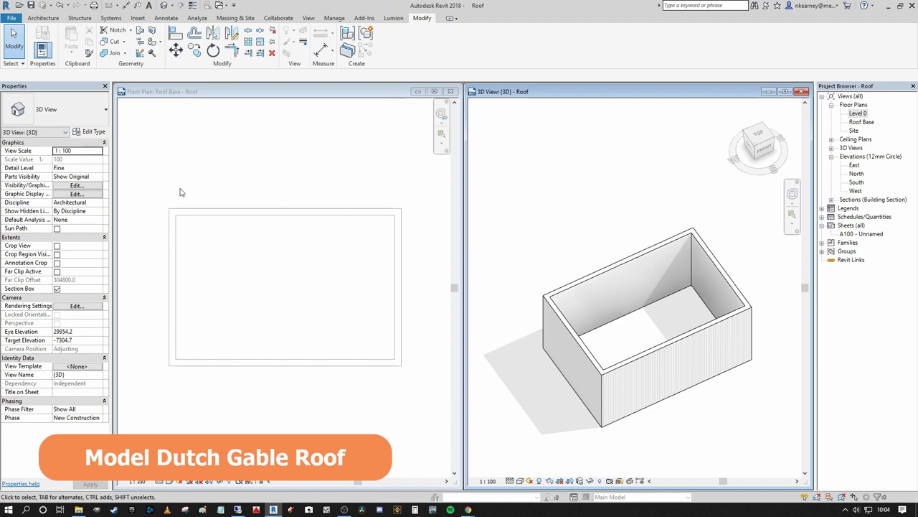
{"action": "left_click", "coordinate": [207, 183]}
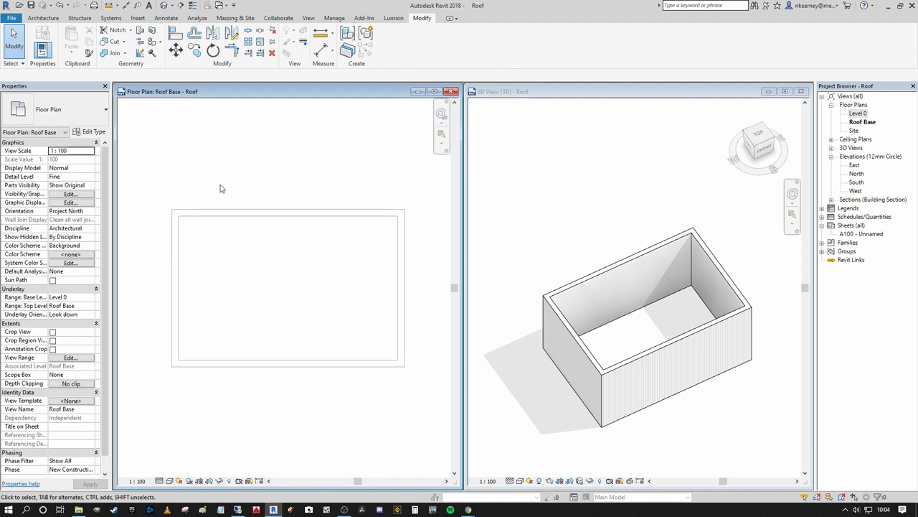
{"action": "middle_click_drag", "start_coordinate": [227, 186], "coordinate": [236, 204]}
{"action": "left_click", "coordinate": [43, 17]}
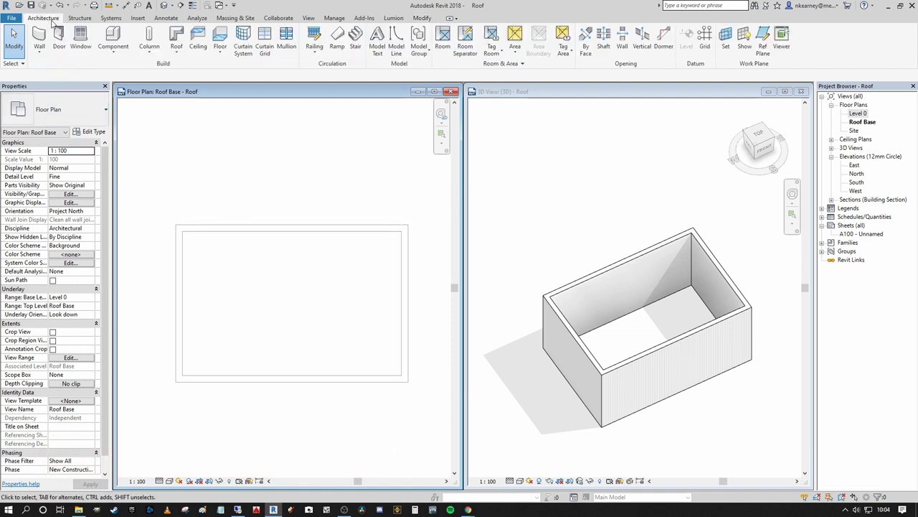
{"action": "left_click", "coordinate": [177, 51]}
{"action": "left_click", "coordinate": [197, 70]}
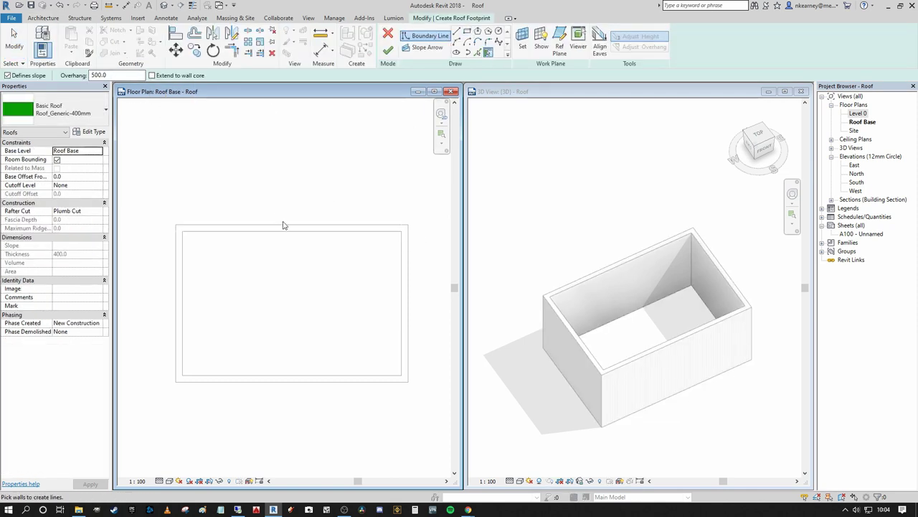
{"action": "key", "text": "Tab"}
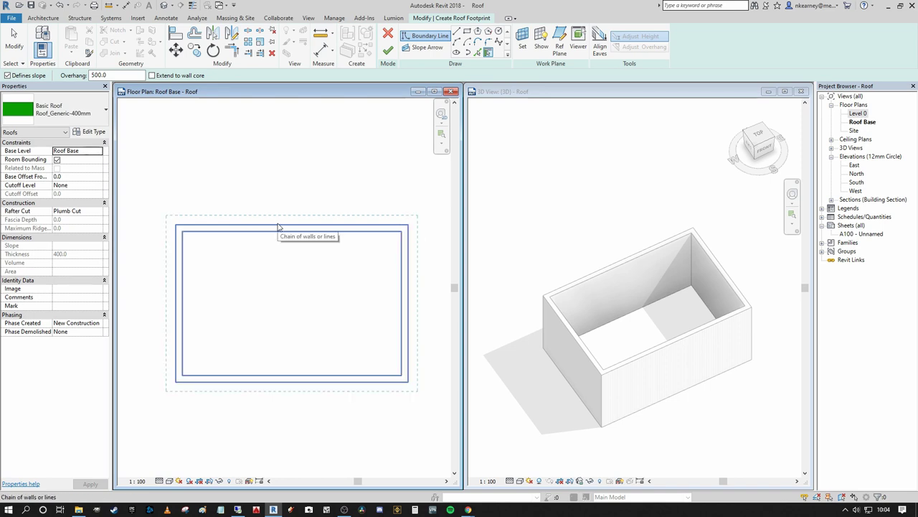
{"action": "left_click", "coordinate": [279, 227]}
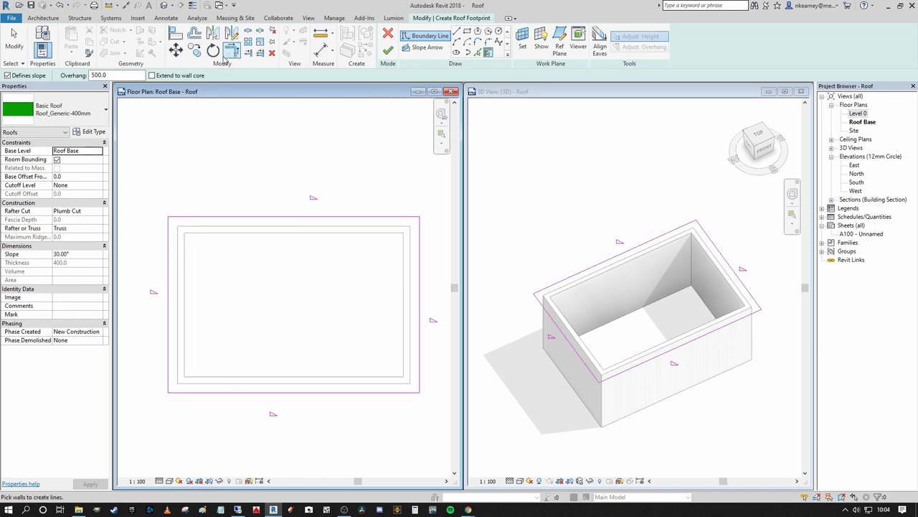
- Offset copies of all four roof boundary lines 2500 mm inward
{"action": "left_click", "coordinate": [194, 33]}
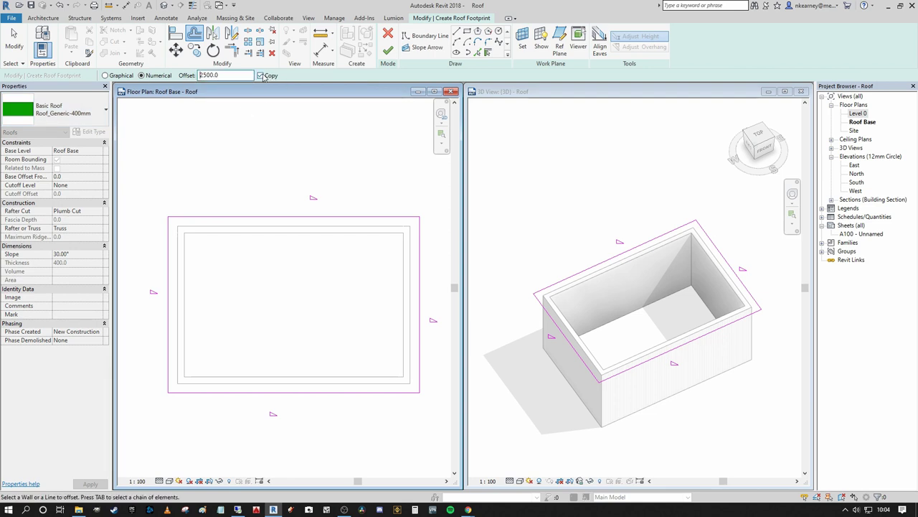
{"action": "left_click", "coordinate": [273, 223]}
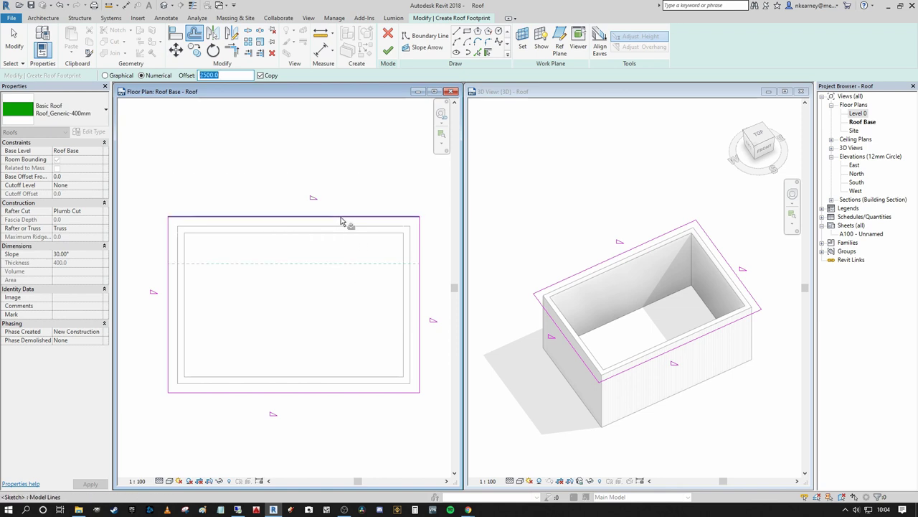
{"action": "left_click", "coordinate": [421, 309]}
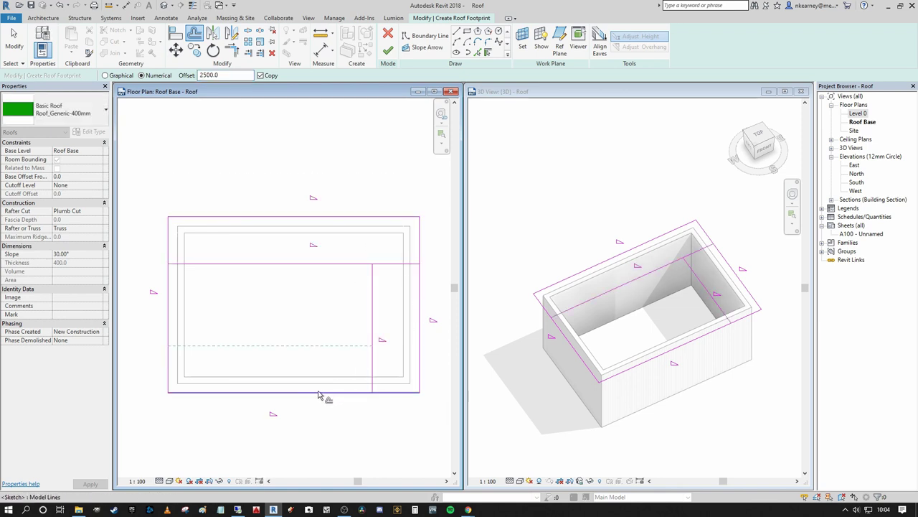
{"action": "left_click", "coordinate": [274, 391]}
{"action": "left_click", "coordinate": [173, 310]}
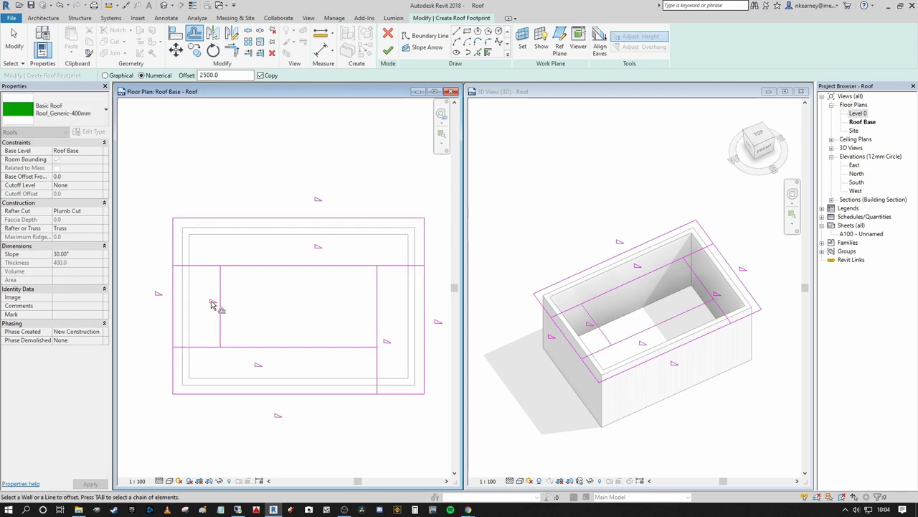
{"action": "key", "text": "Escape"}
- Trim the four offset lines to corners so they form a closed inner rectangle
{"action": "key", "text": "t"}
{"action": "key", "text": "r"}
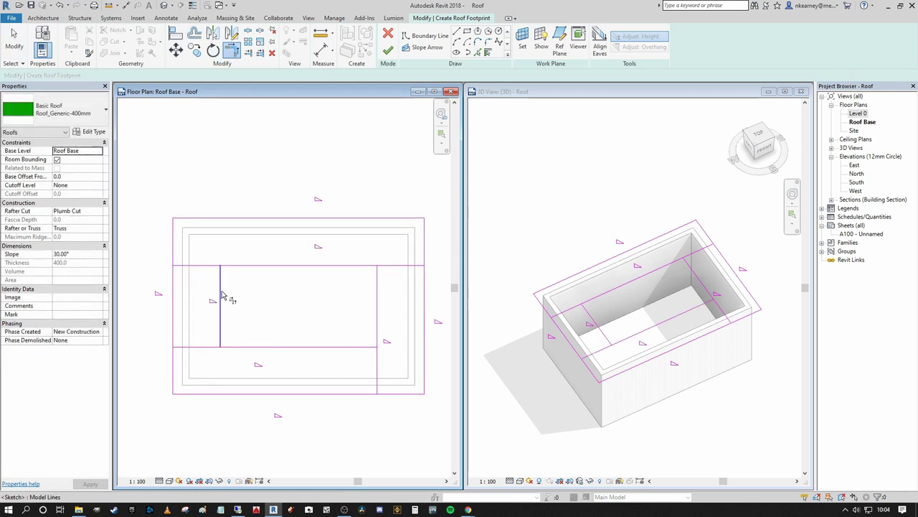
{"action": "left_click", "coordinate": [222, 298]}
{"action": "left_click", "coordinate": [323, 266]}
{"action": "left_click", "coordinate": [355, 270]}
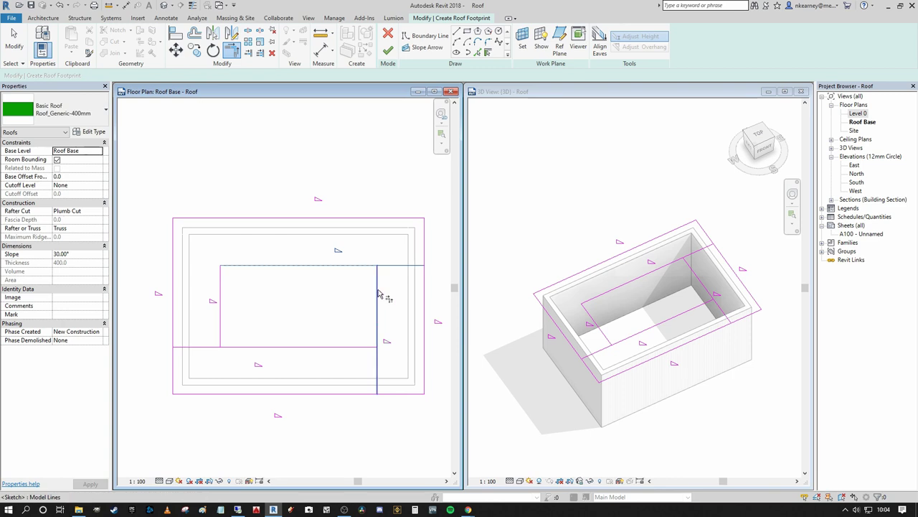
{"action": "left_click", "coordinate": [377, 291]}
{"action": "left_click", "coordinate": [375, 326]}
{"action": "left_click", "coordinate": [370, 347]}
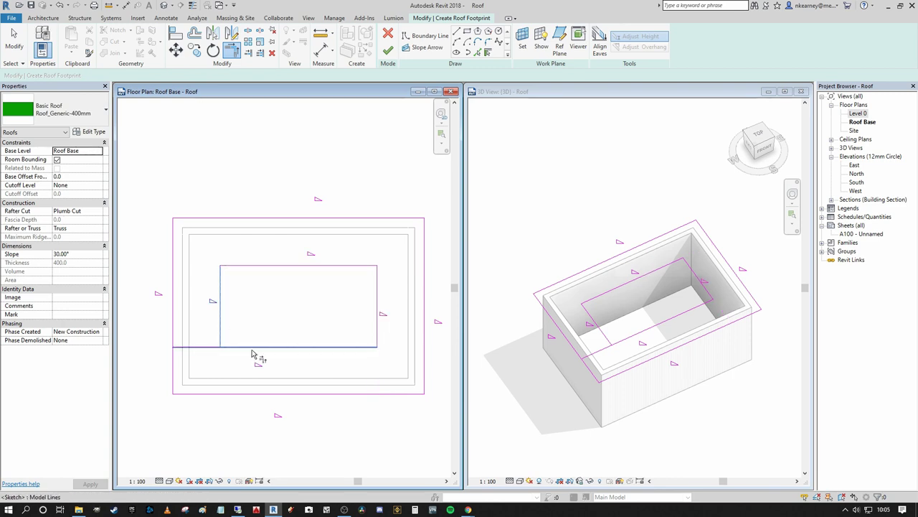
{"action": "key", "text": "Escape"}
- Select the four lines of the inner rectangle and turn off their slope definition
{"action": "left_click_drag", "start_coordinate": [385, 347], "coordinate": [216, 260]}
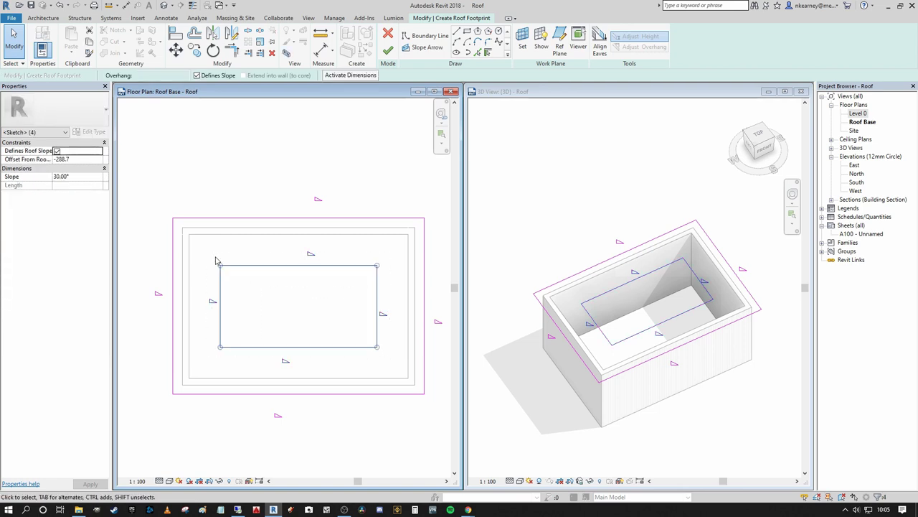
{"action": "left_click", "coordinate": [197, 76]}
{"action": "left_click", "coordinate": [272, 152]}
- Set the slope of the four outer boundary lines to 15° and finish the lower roof
{"action": "scroll", "coordinate": [295, 176], "scroll_direction": "down", "scroll_amount": 1}
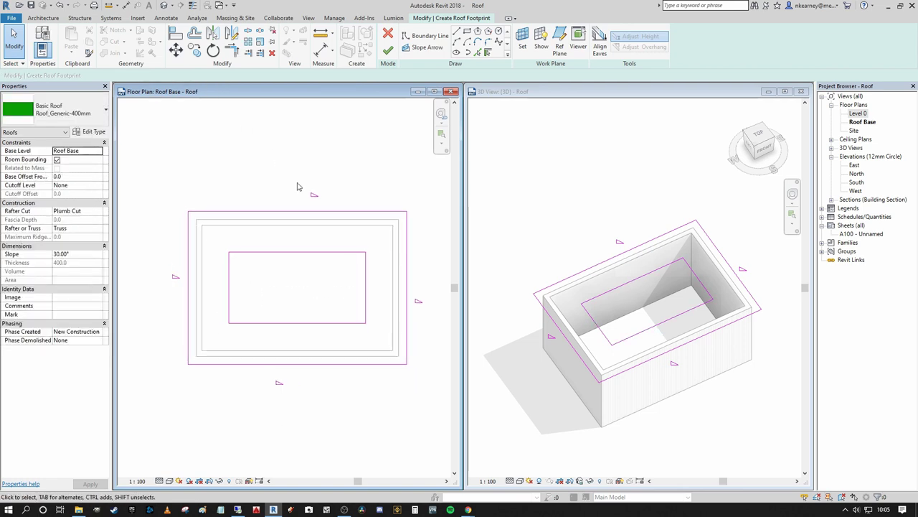
{"action": "left_click_drag", "start_coordinate": [428, 375], "coordinate": [395, 189]}
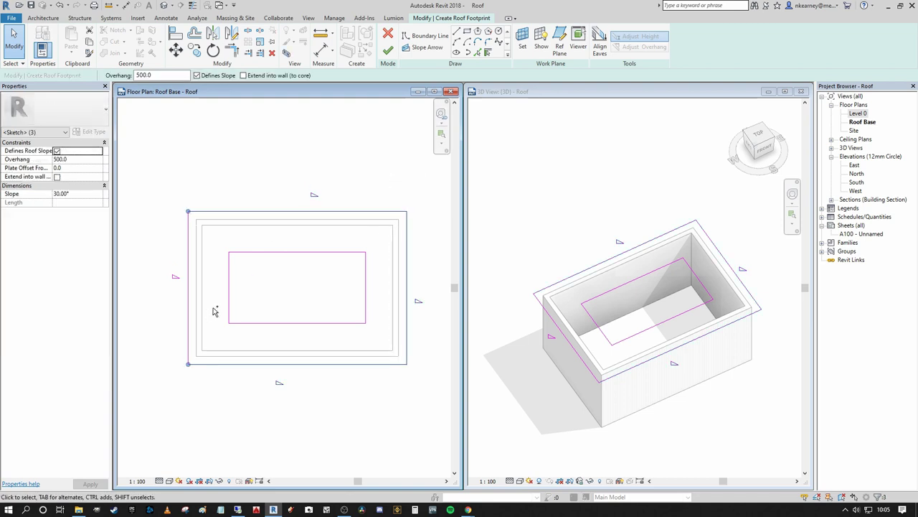
{"action": "left_click", "coordinate": [188, 293], "text": "ctrl"}
{"action": "left_click", "coordinate": [91, 195]}
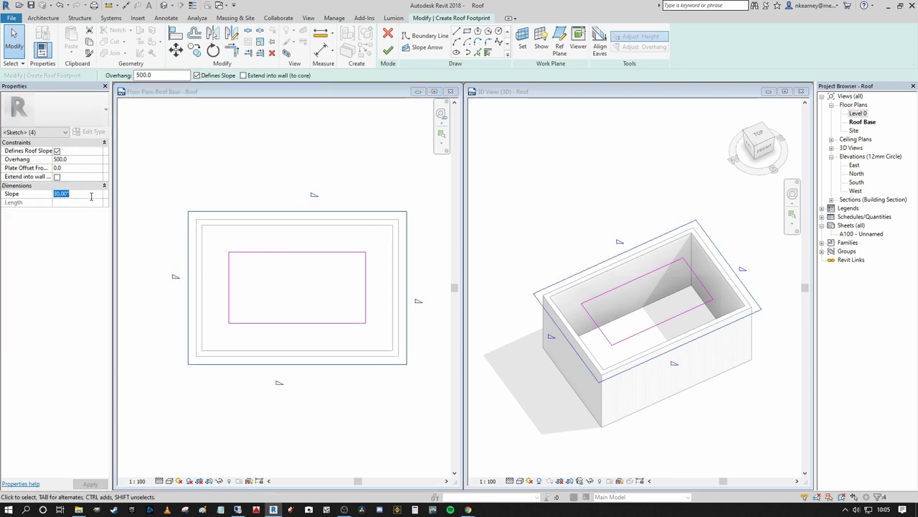
{"action": "left_click", "coordinate": [277, 167]}
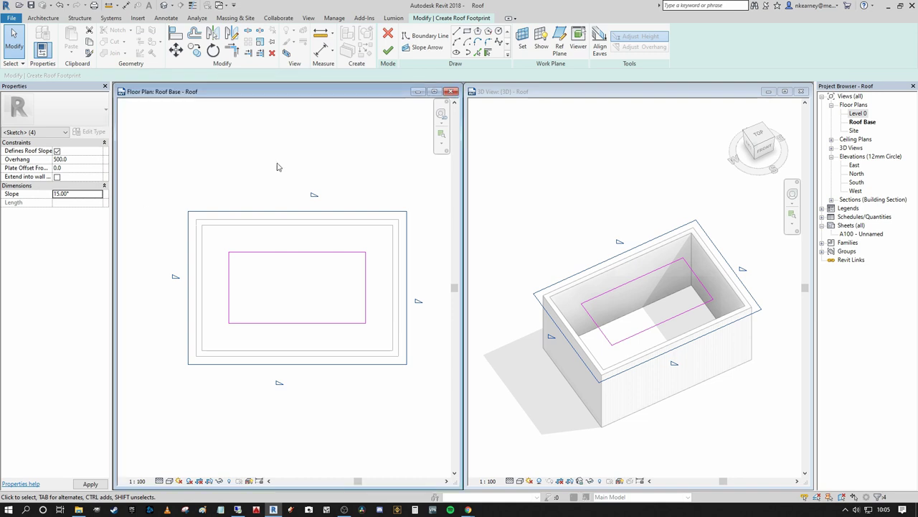
{"action": "left_click", "coordinate": [388, 51]}
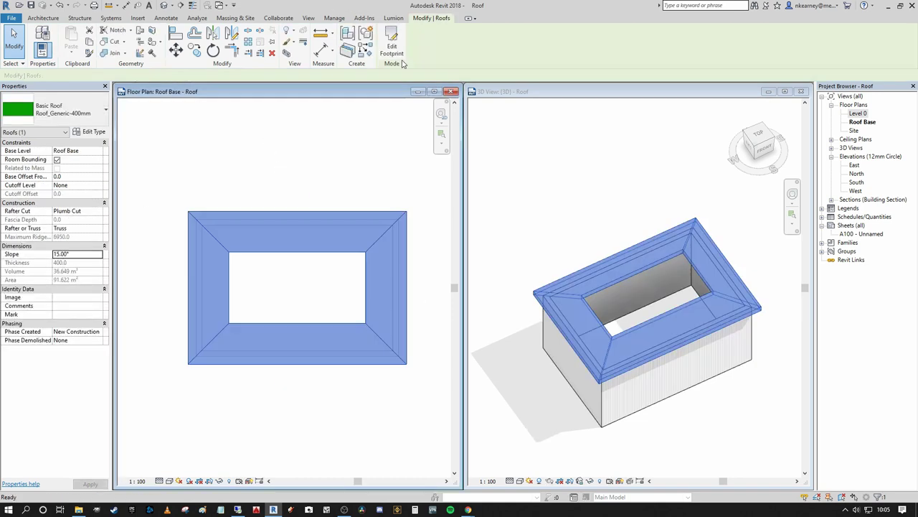
{"action": "left_click", "coordinate": [660, 181]}
{"action": "left_click", "coordinate": [578, 197]}
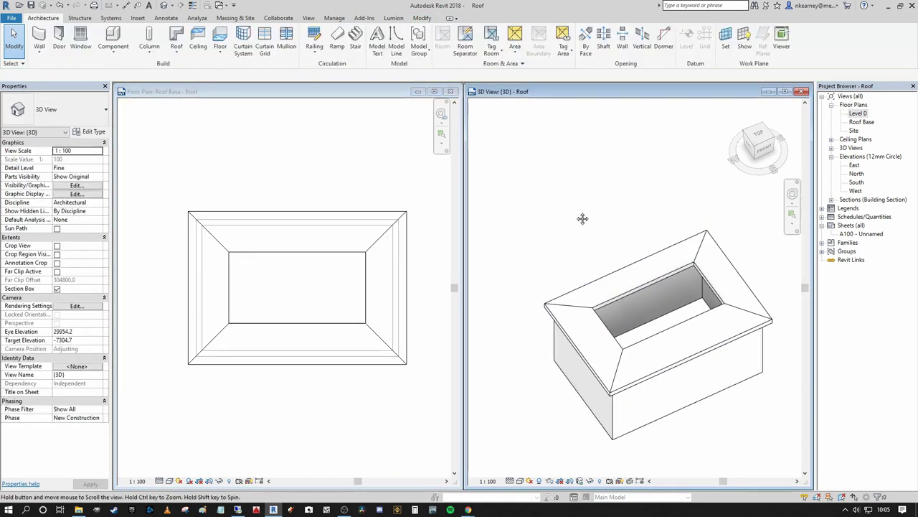
{"action": "middle_click_drag", "start_coordinate": [607, 294], "coordinate": [599, 228], "text": "shift"}
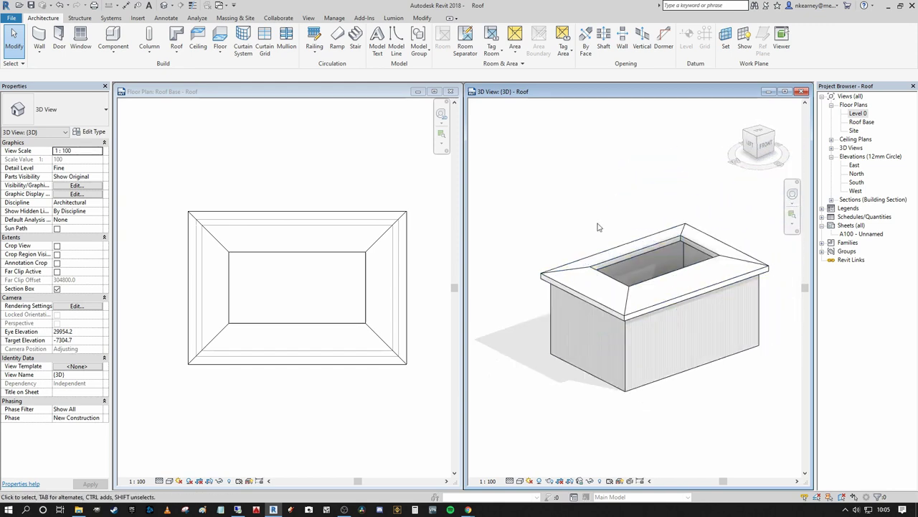
{"action": "scroll", "coordinate": [596, 223], "scroll_direction": "up", "scroll_amount": 4}
{"action": "middle_click_drag", "start_coordinate": [645, 267], "coordinate": [554, 221], "text": "shift"}
- Start a second roof by footprint on the Roof Base plan and sketch a rectangular boundary along the lower roof's inner opening
{"action": "left_click", "coordinate": [298, 294]}
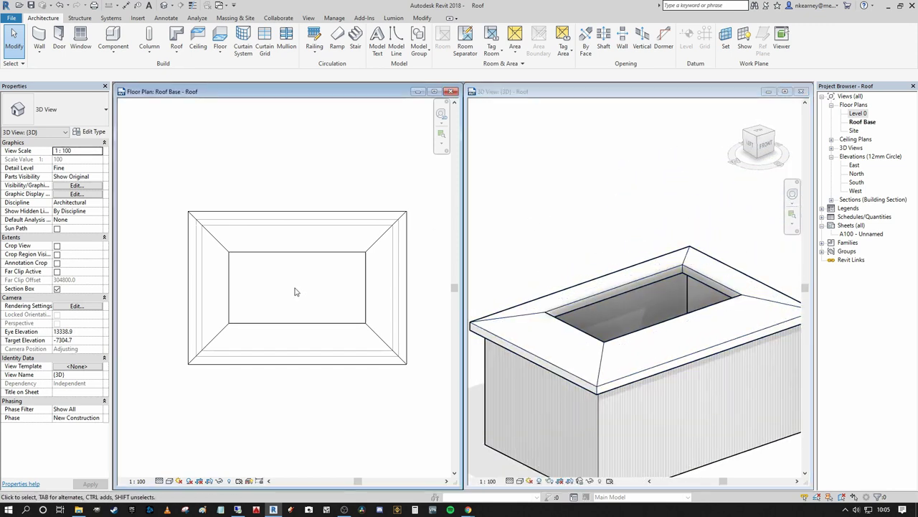
{"action": "left_click", "coordinate": [182, 50]}
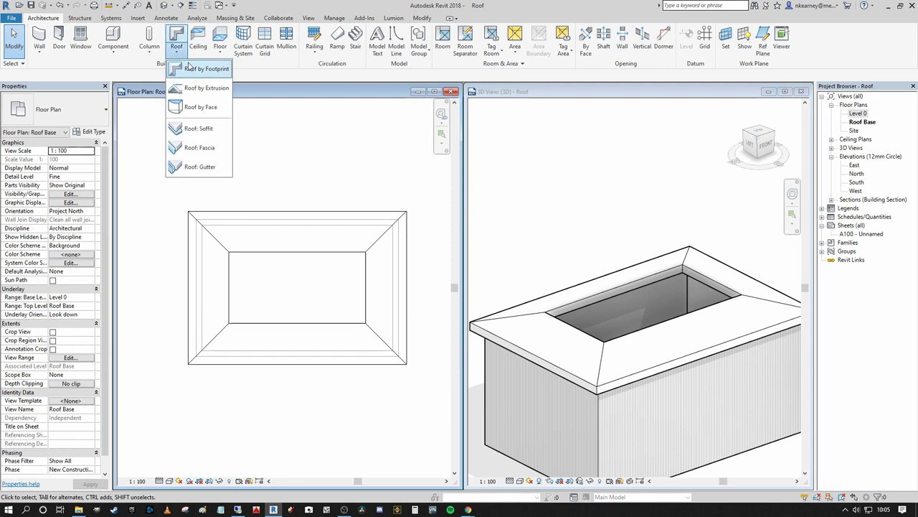
{"action": "left_click", "coordinate": [208, 69]}
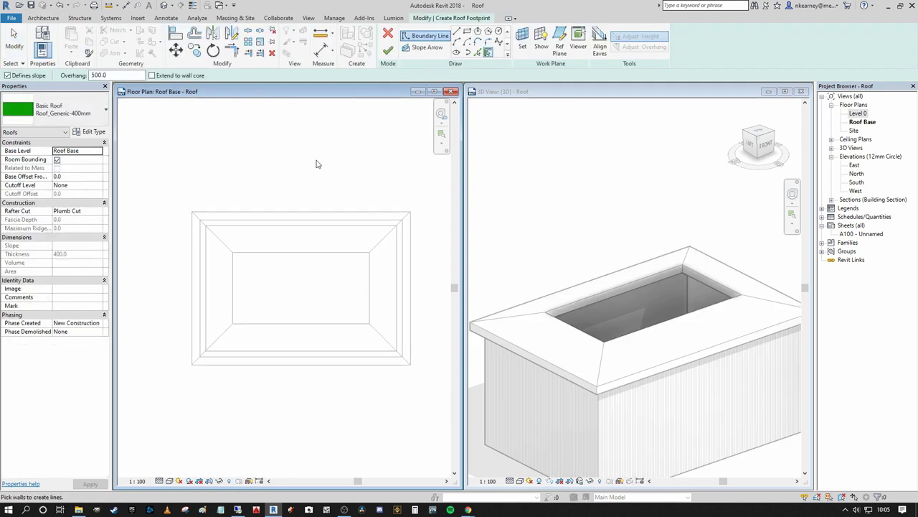
{"action": "left_click", "coordinate": [467, 32]}
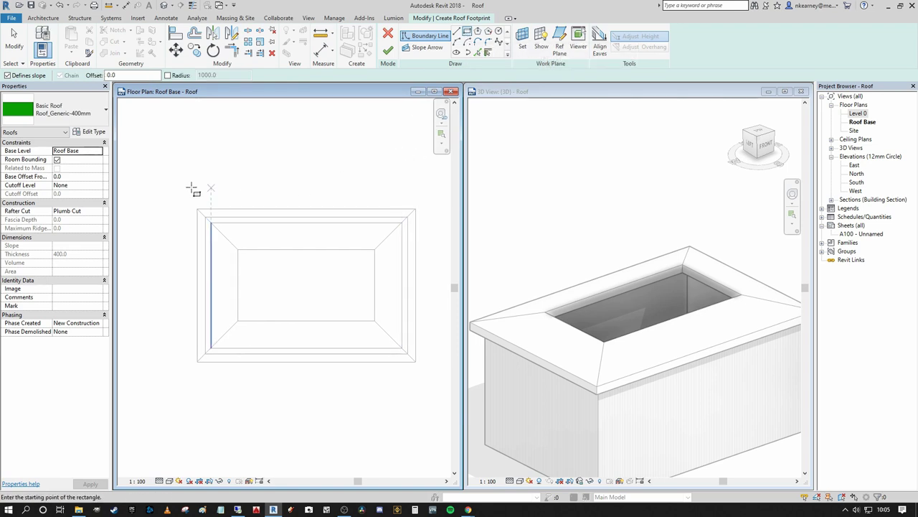
{"action": "left_click", "coordinate": [238, 249]}
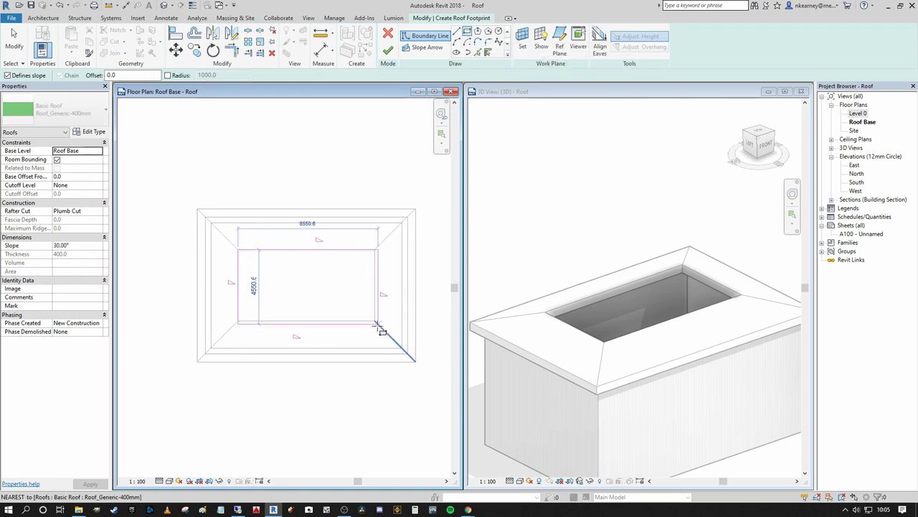
{"action": "left_click", "coordinate": [374, 321]}
{"action": "left_click", "coordinate": [374, 321]}
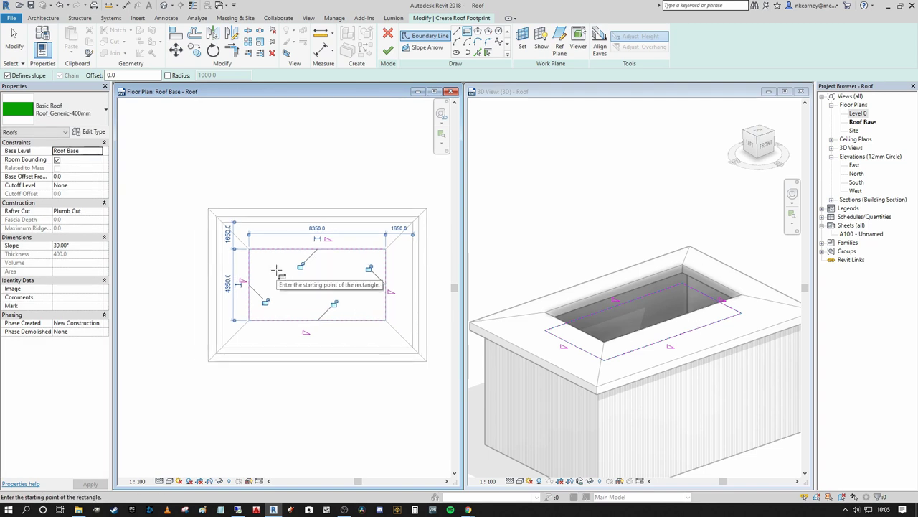
{"action": "key", "text": "Escape"}
{"action": "key", "text": "Escape"}
- Turn off the slope definition for the two short boundary lines and finish the upper roof as a gable
{"action": "left_click_drag", "start_coordinate": [404, 305], "coordinate": [238, 291]}
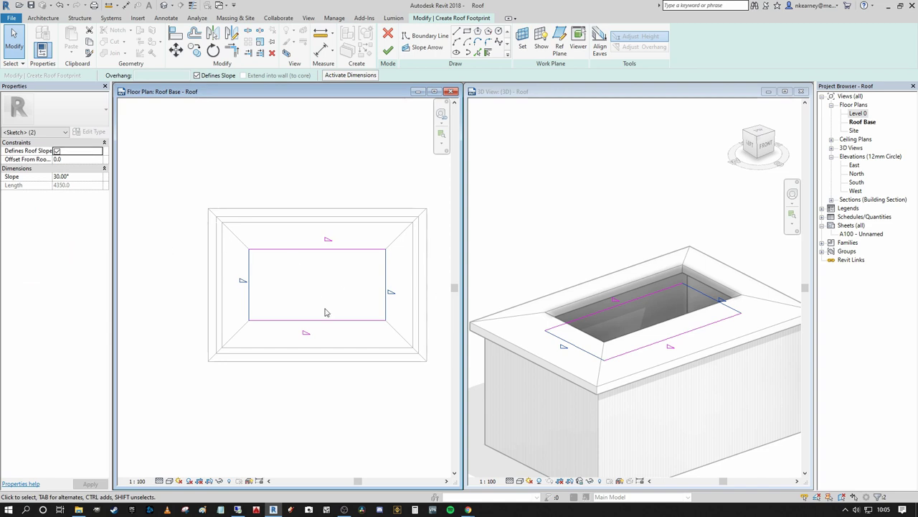
{"action": "left_click", "coordinate": [197, 76]}
{"action": "left_click", "coordinate": [155, 216]}
{"action": "left_click", "coordinate": [337, 249]}
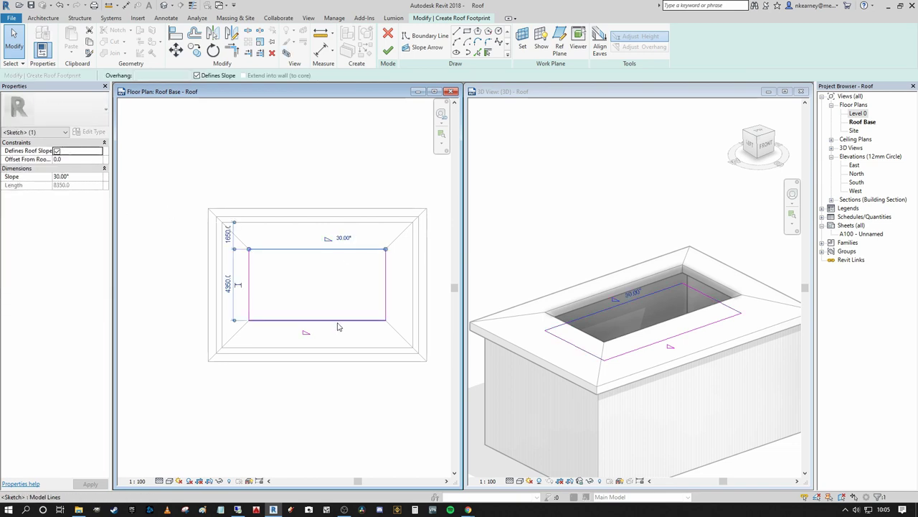
{"action": "left_click", "coordinate": [391, 167]}
{"action": "left_click", "coordinate": [388, 51]}
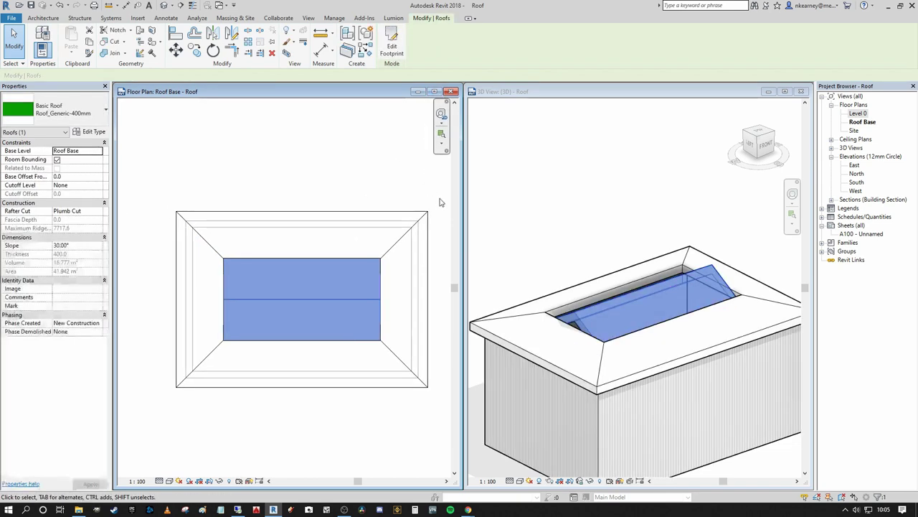
- In the 3D view's left elevation, move the gable roof up 1084 mm from the wall top to the lower roof's upper edge
{"action": "left_click", "coordinate": [751, 144]}
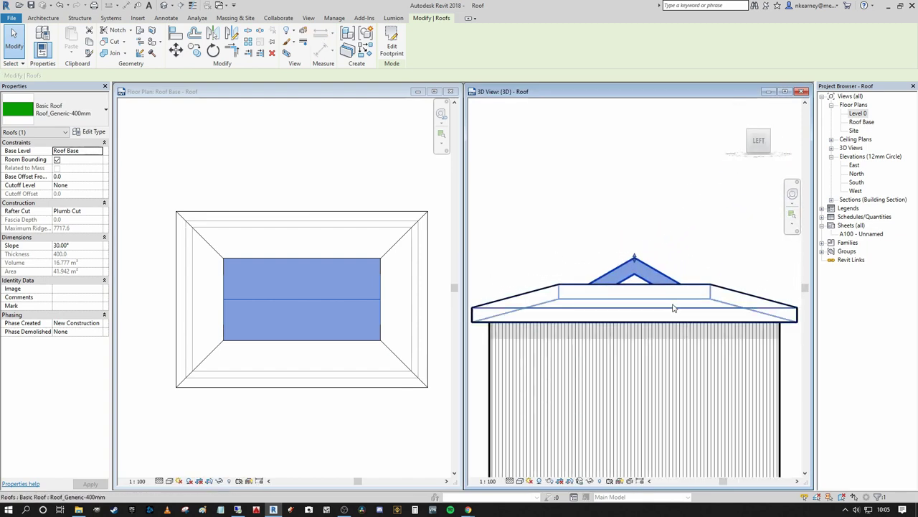
{"action": "left_click", "coordinate": [175, 50]}
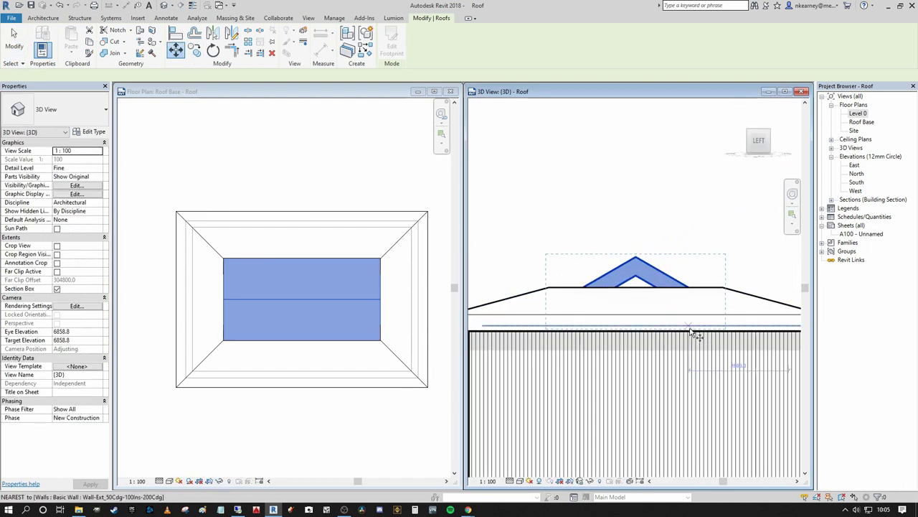
{"action": "left_click", "coordinate": [707, 334]}
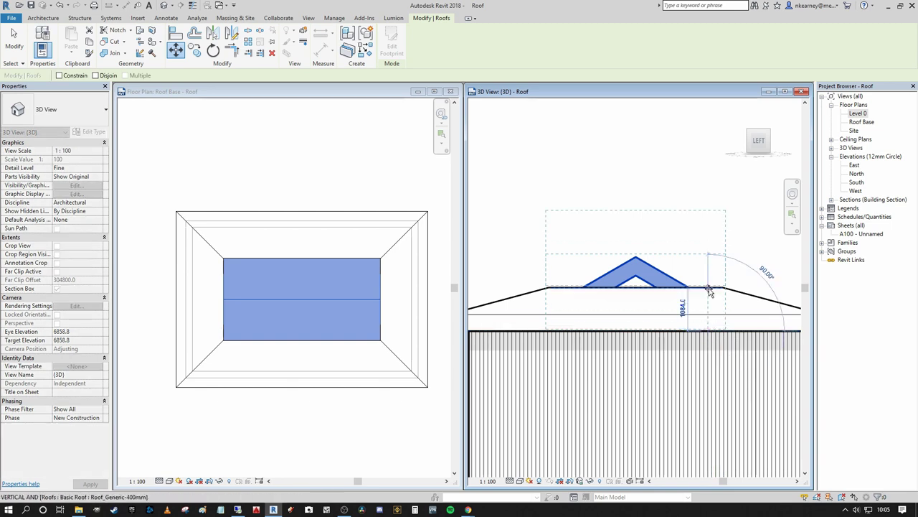
{"action": "left_click", "coordinate": [709, 289]}
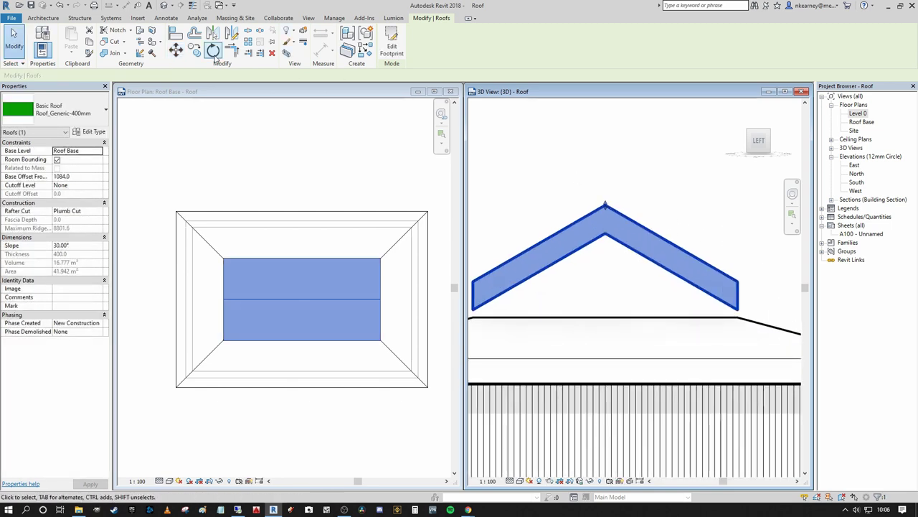
- Move the gable roof down so its upper eave corner snaps onto the lower roof's upper edge corner
{"action": "left_click", "coordinate": [177, 52]}
{"action": "middle_click_drag", "start_coordinate": [665, 260], "coordinate": [584, 205]}
{"action": "scroll", "coordinate": [706, 238], "scroll_direction": "up", "scroll_amount": 2}
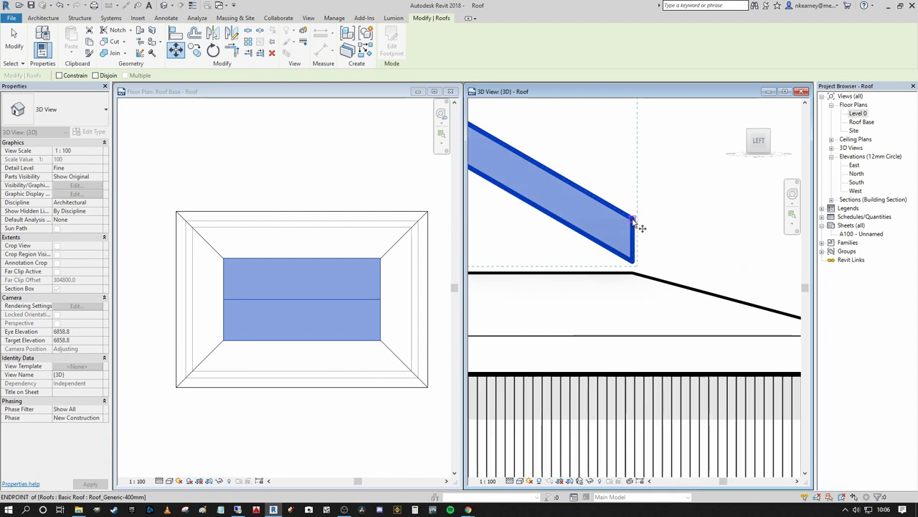
{"action": "left_click", "coordinate": [632, 273]}
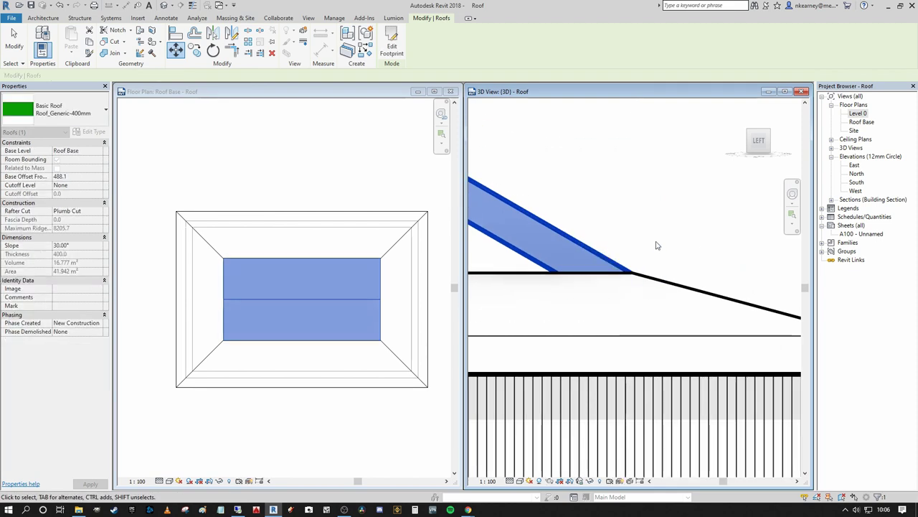
- Examine the completed Dutch gable roof in 3D, including the open gable end and its junction with the lower roof
{"action": "left_click", "coordinate": [656, 245]}
{"action": "scroll", "coordinate": [634, 241], "scroll_direction": "down", "scroll_amount": 5}
{"action": "middle_click_drag", "start_coordinate": [613, 236], "coordinate": [543, 281], "text": "shift"}
{"action": "scroll", "coordinate": [543, 284], "scroll_direction": "up", "scroll_amount": 2}
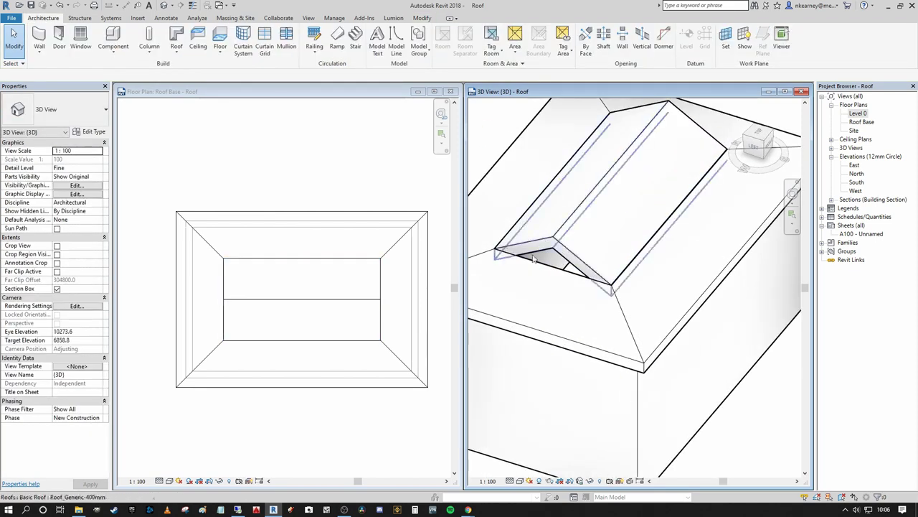
{"action": "scroll", "coordinate": [590, 262], "scroll_direction": "down", "scroll_amount": 3}
{"action": "middle_click_drag", "start_coordinate": [593, 262], "coordinate": [618, 283]}
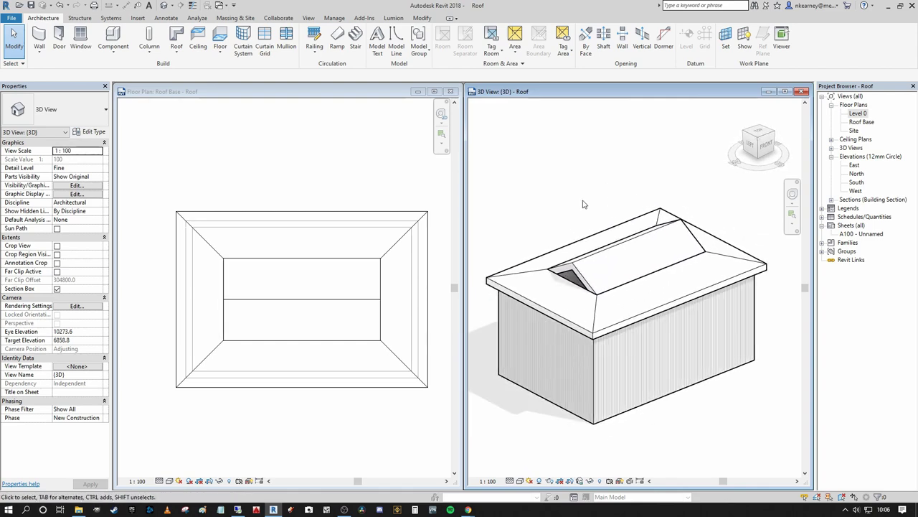
{"action": "scroll", "coordinate": [584, 205], "scroll_direction": "down", "scroll_amount": 1}
{"action": "middle_click_drag", "start_coordinate": [584, 205], "coordinate": [621, 218]}
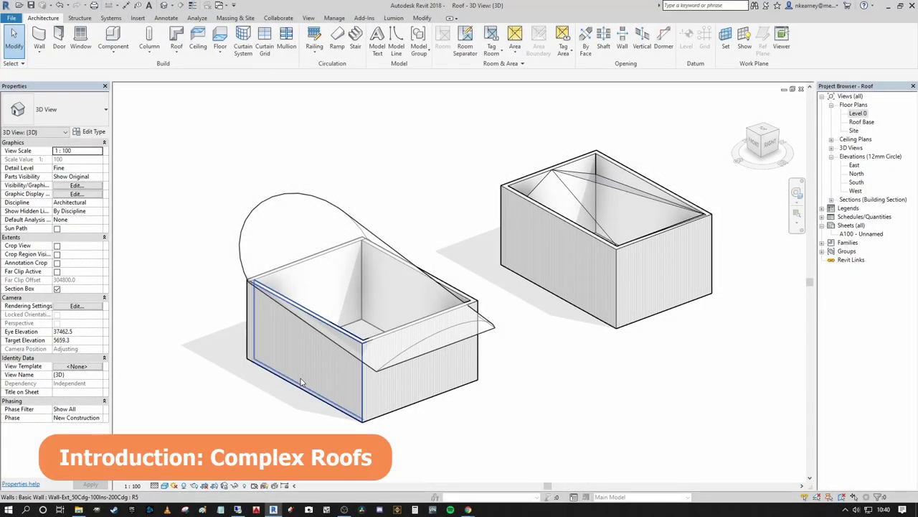
- Review the Roof by Face option and examine the faceted mass in the second wall layout from several angles
{"action": "middle_click_drag", "start_coordinate": [307, 385], "coordinate": [314, 390]}
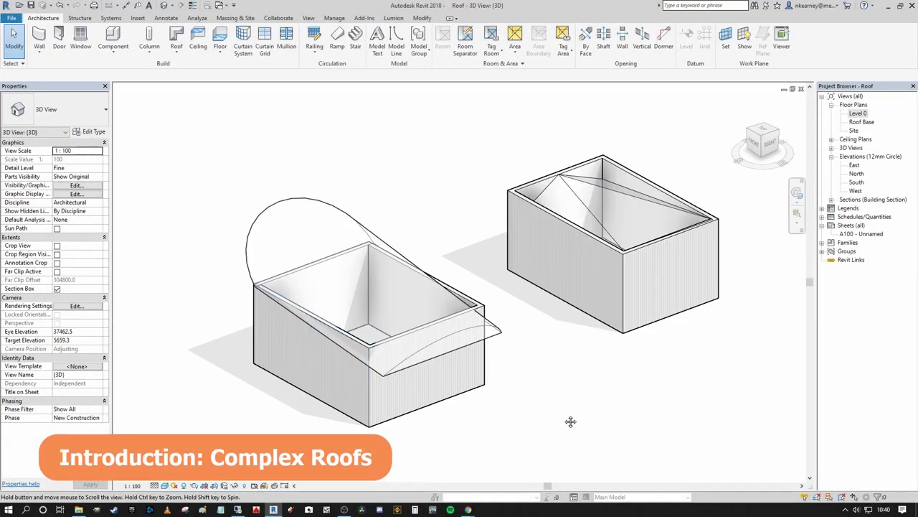
{"action": "middle_click_drag", "start_coordinate": [567, 420], "coordinate": [539, 409]}
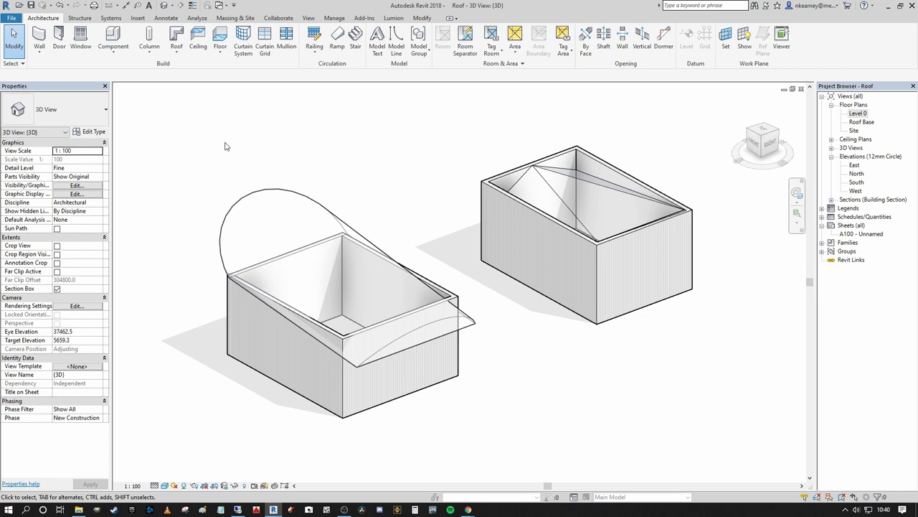
{"action": "left_click", "coordinate": [183, 57]}
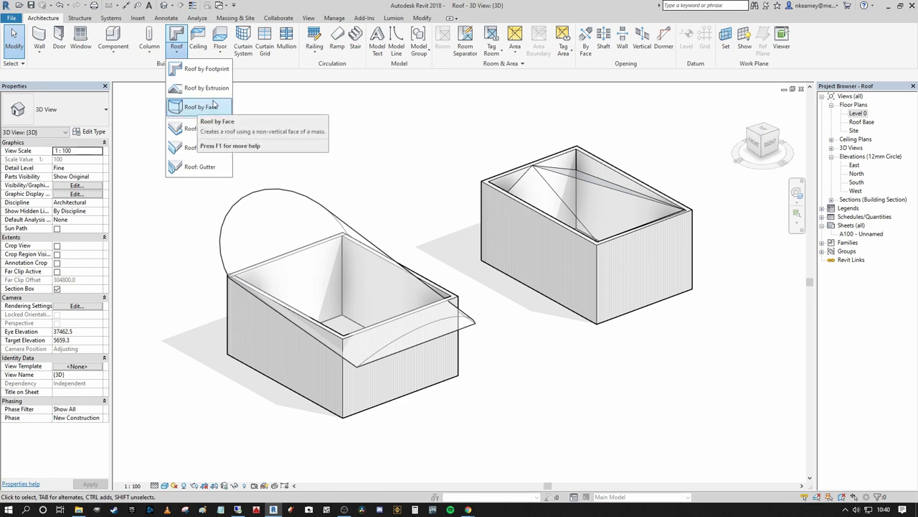
{"action": "left_click", "coordinate": [407, 138]}
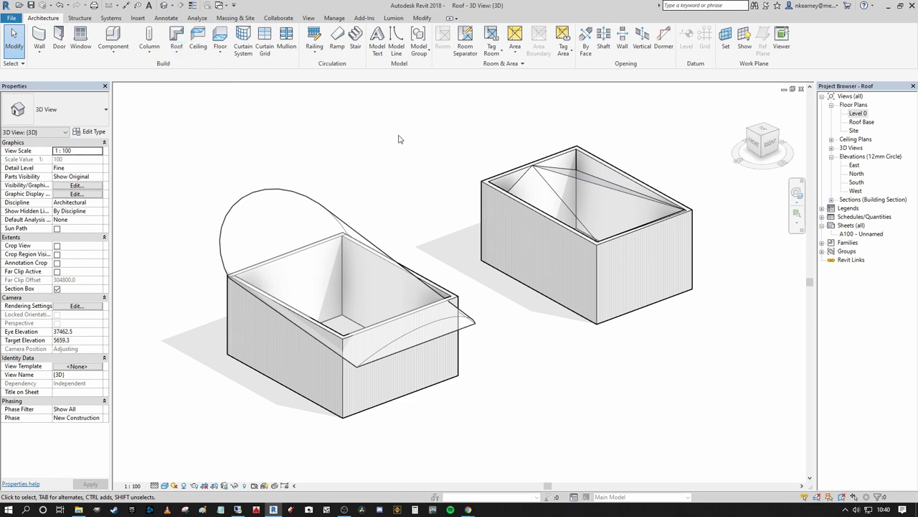
{"action": "middle_click_drag", "start_coordinate": [371, 136], "coordinate": [359, 160]}
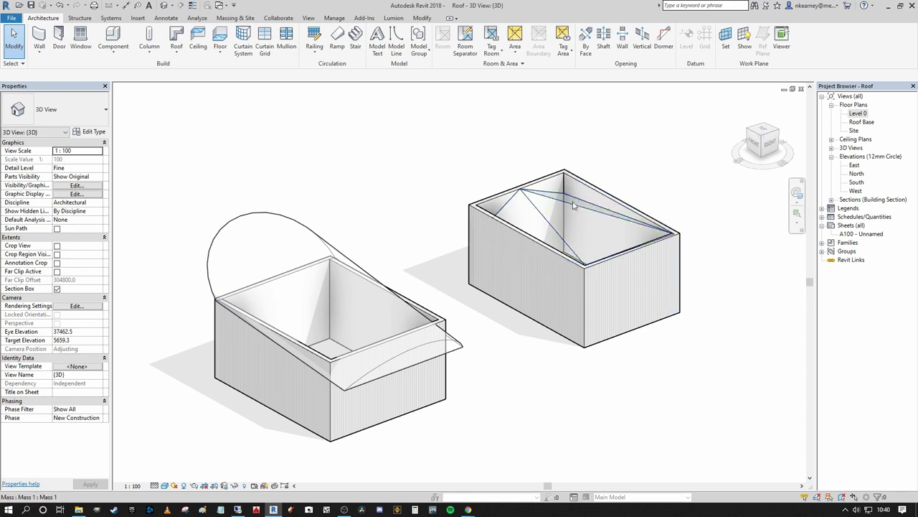
{"action": "left_click", "coordinate": [573, 206]}
{"action": "middle_click_drag", "start_coordinate": [631, 186], "coordinate": [607, 201], "text": "shift"}
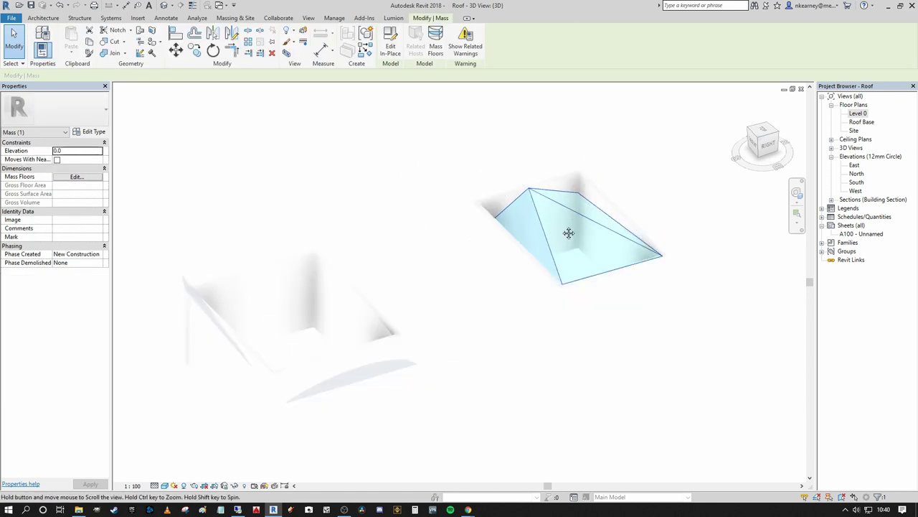
{"action": "scroll", "coordinate": [532, 185], "scroll_direction": "up", "scroll_amount": 3}
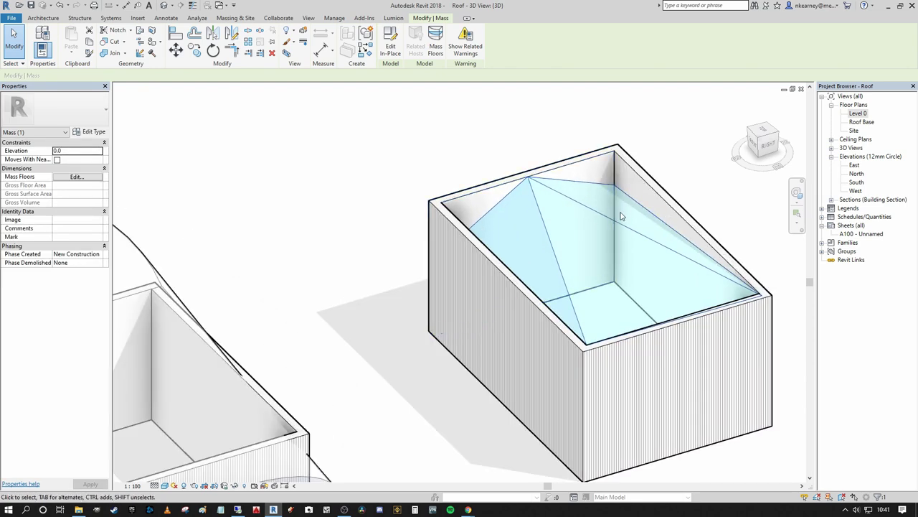
{"action": "middle_click_drag", "start_coordinate": [529, 175], "coordinate": [613, 246], "text": "shift"}
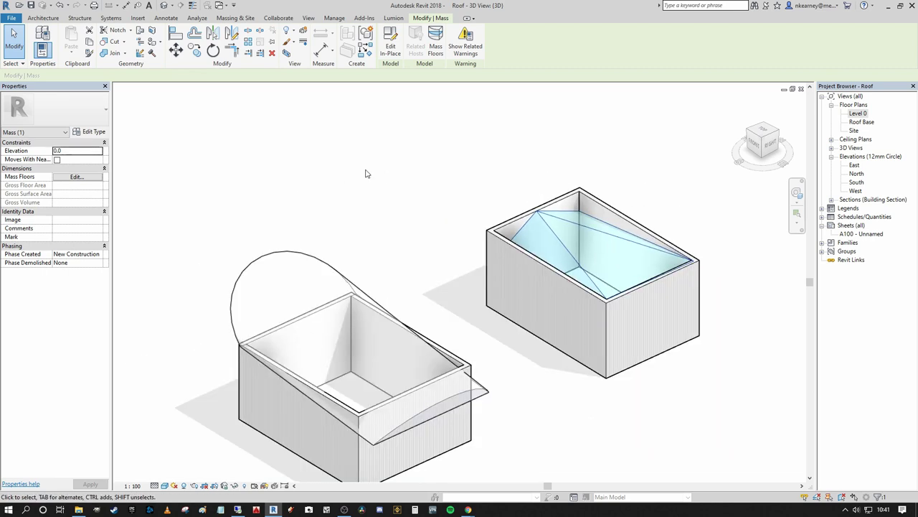
{"action": "left_click", "coordinate": [409, 173]}
{"action": "scroll", "coordinate": [619, 189], "scroll_direction": "up", "scroll_amount": 3}
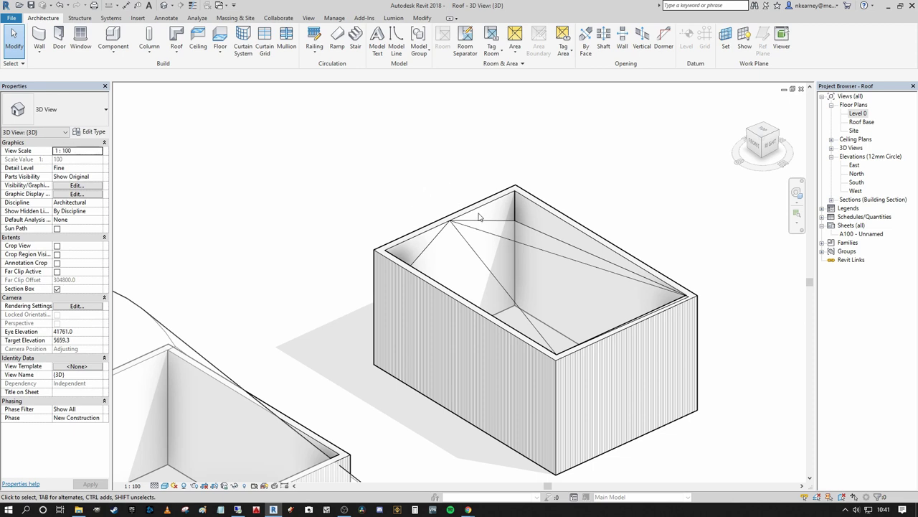
{"action": "middle_click_drag", "start_coordinate": [469, 263], "coordinate": [341, 236], "text": "shift"}
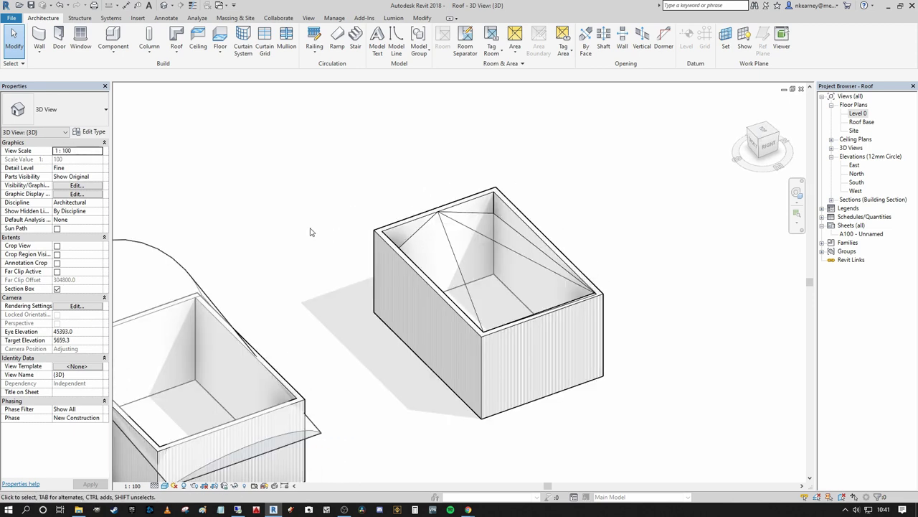
- Create separate Roof_Generic-125mm roofs on the three upper faces of the faceted mass using Roof by Face
{"action": "left_click", "coordinate": [181, 58]}
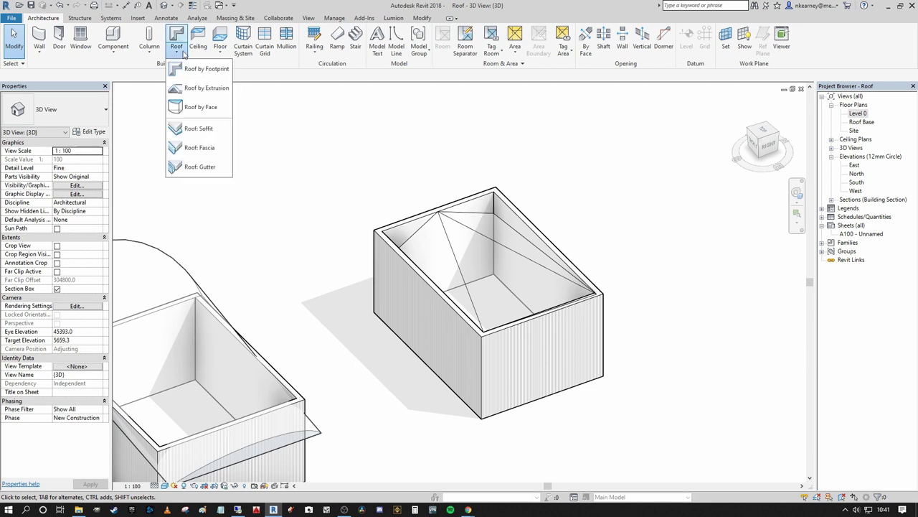
{"action": "left_click", "coordinate": [203, 111]}
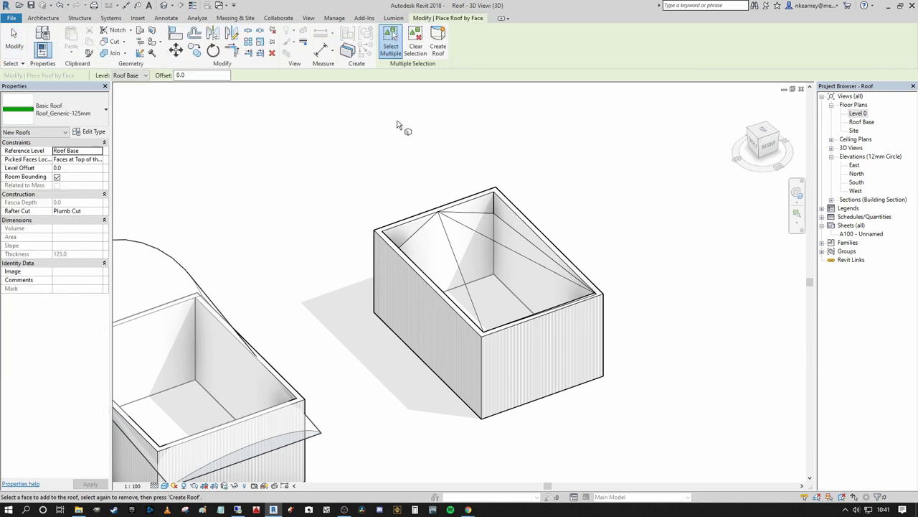
{"action": "left_click", "coordinate": [444, 238]}
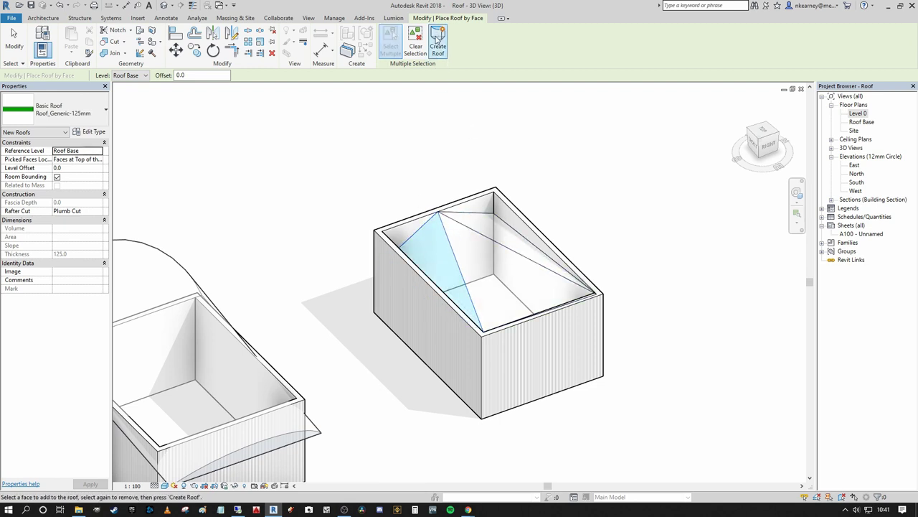
{"action": "left_click", "coordinate": [439, 40]}
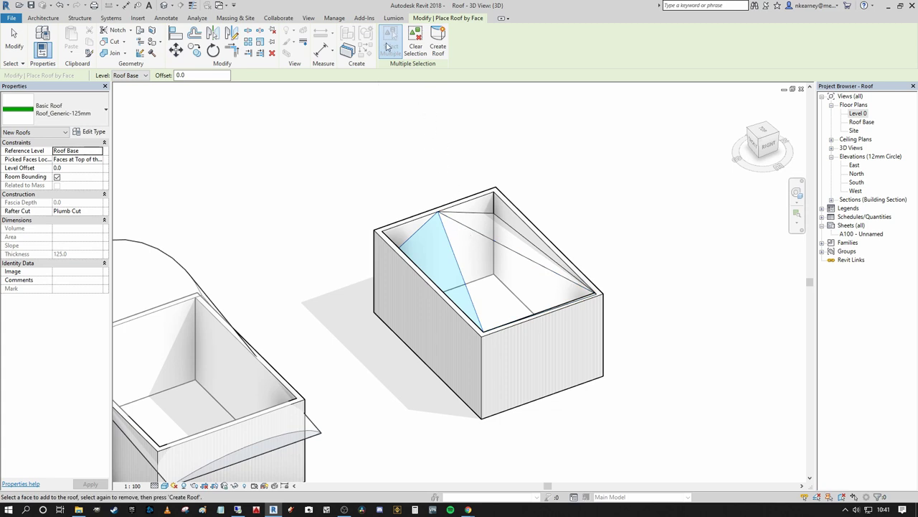
{"action": "left_click", "coordinate": [462, 232]}
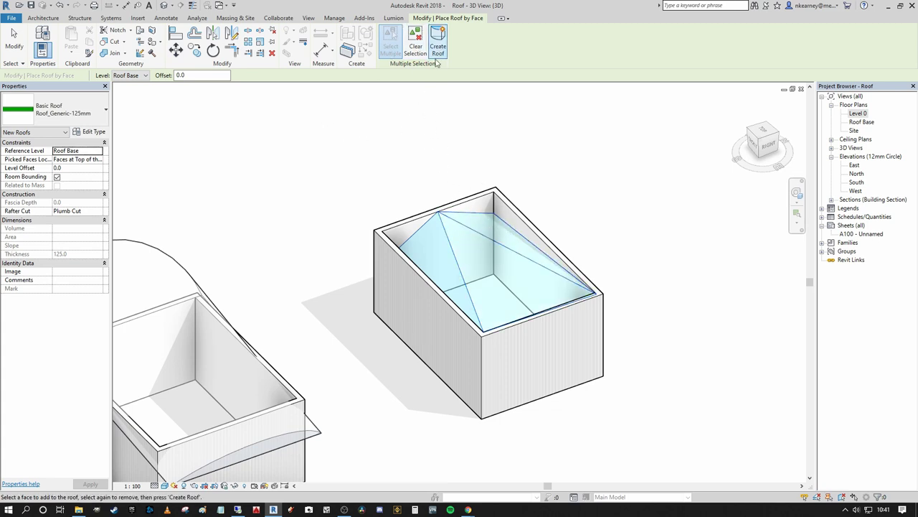
{"action": "left_click", "coordinate": [437, 46]}
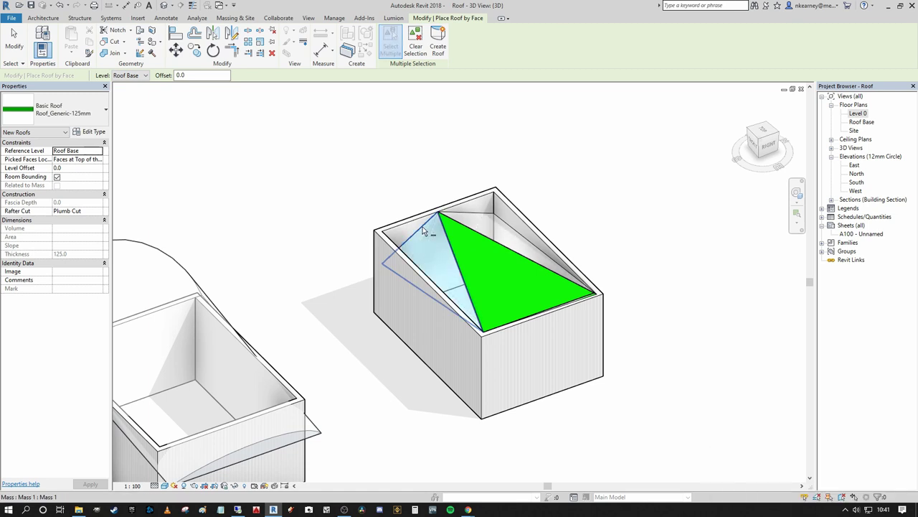
{"action": "left_click", "coordinate": [437, 53]}
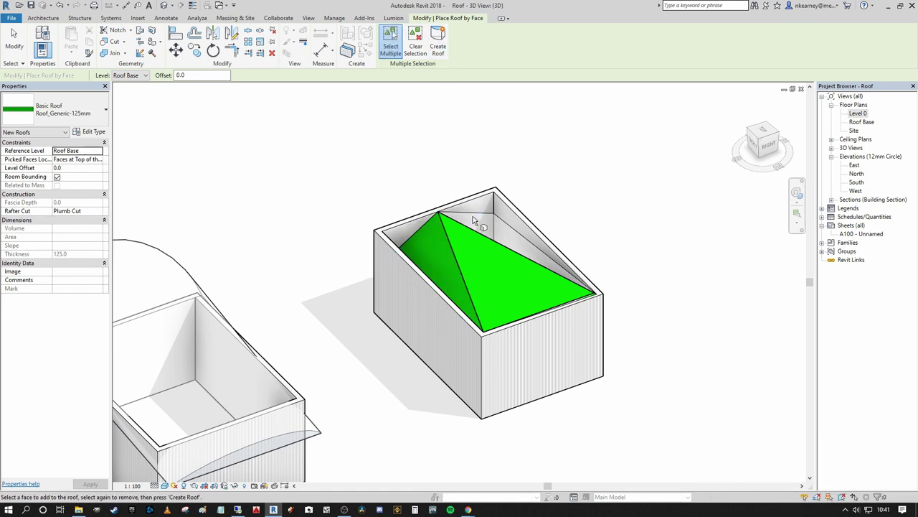
{"action": "left_click", "coordinate": [474, 221]}
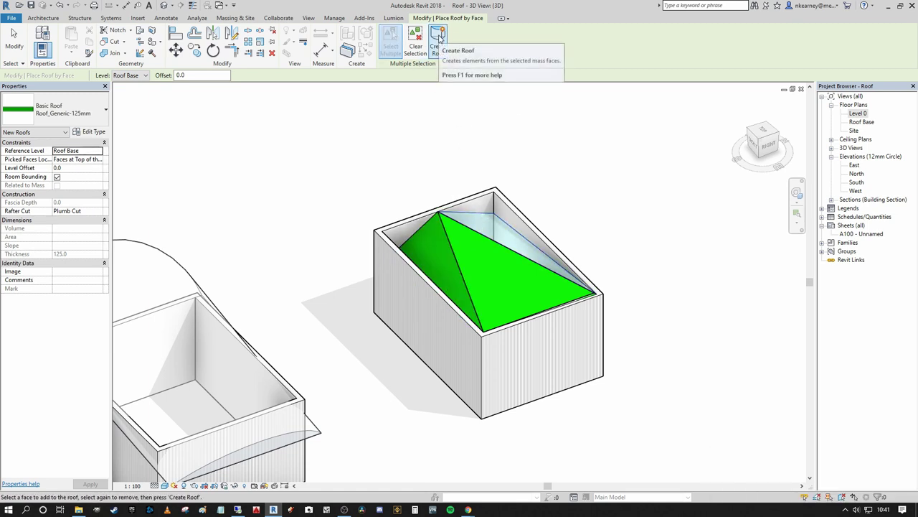
{"action": "left_click", "coordinate": [438, 37]}
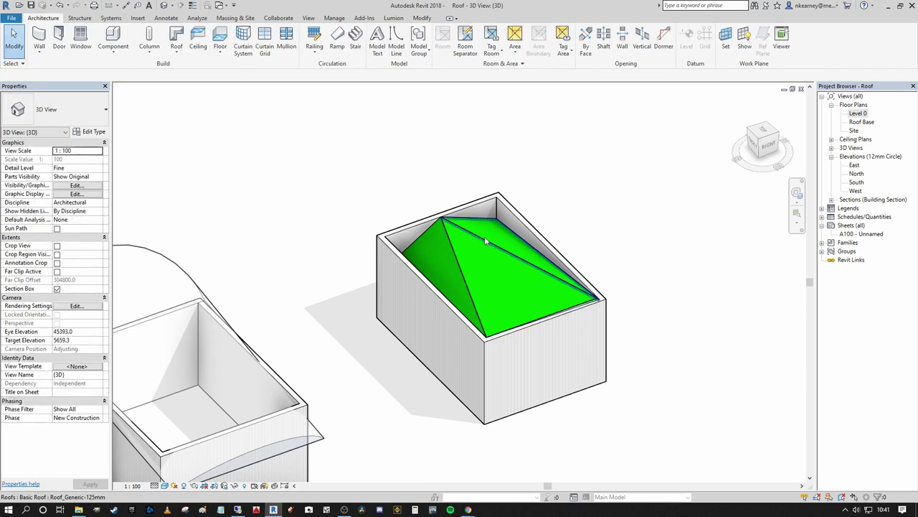
- Examine the faceted roof inside its walls and the curved mass over the neighbouring walls from several angles
{"action": "middle_click_drag", "start_coordinate": [485, 237], "coordinate": [532, 231], "text": "shift"}
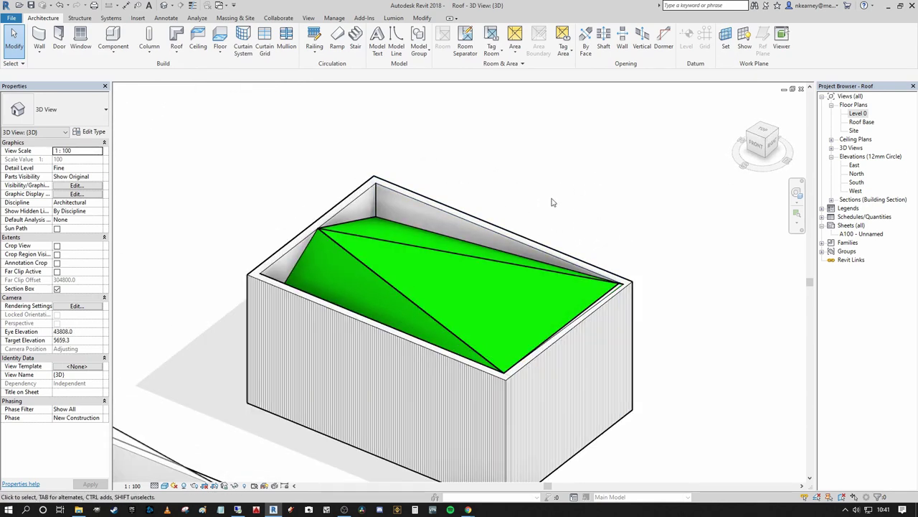
{"action": "middle_click_drag", "start_coordinate": [556, 201], "coordinate": [513, 248], "text": "shift"}
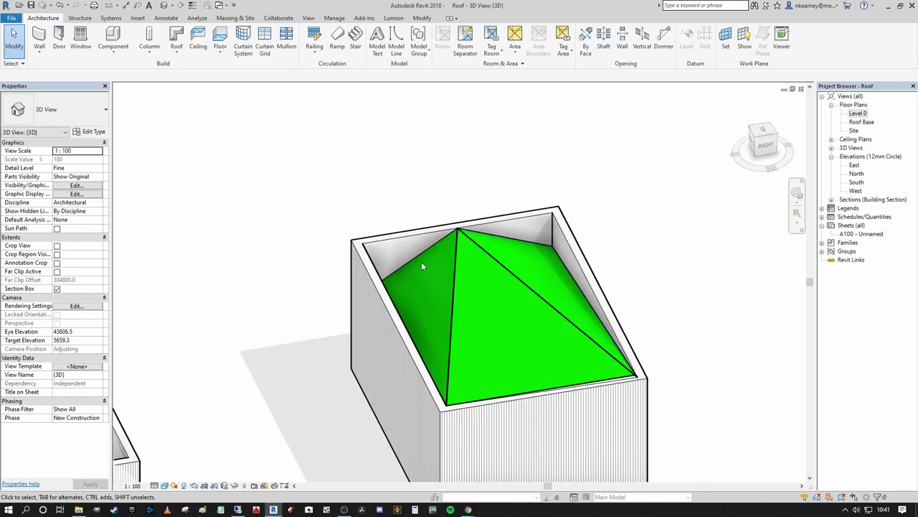
{"action": "scroll", "coordinate": [366, 301], "scroll_direction": "down", "scroll_amount": 4}
{"action": "middle_click_drag", "start_coordinate": [316, 308], "coordinate": [379, 272], "text": "shift"}
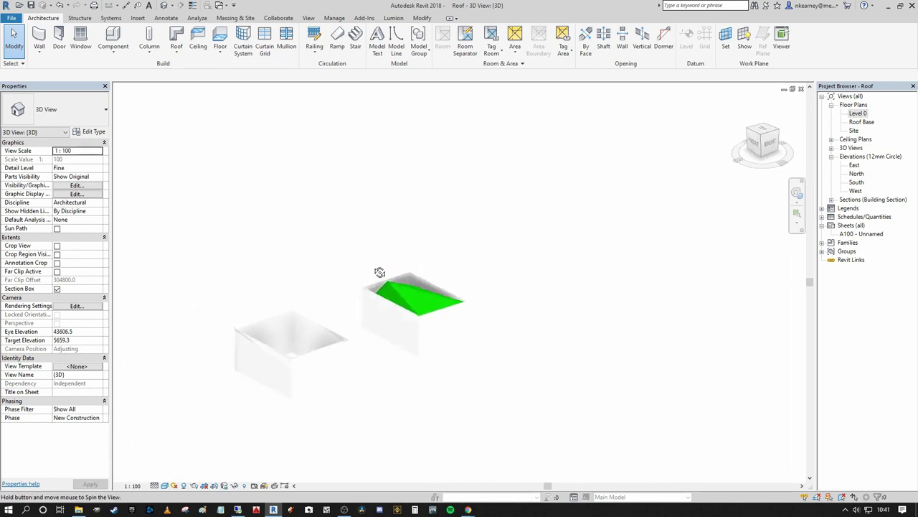
{"action": "scroll", "coordinate": [286, 297], "scroll_direction": "up", "scroll_amount": 3}
{"action": "middle_click_drag", "start_coordinate": [289, 300], "coordinate": [307, 271], "text": "shift"}
{"action": "middle_click_drag", "start_coordinate": [388, 266], "coordinate": [435, 305]}
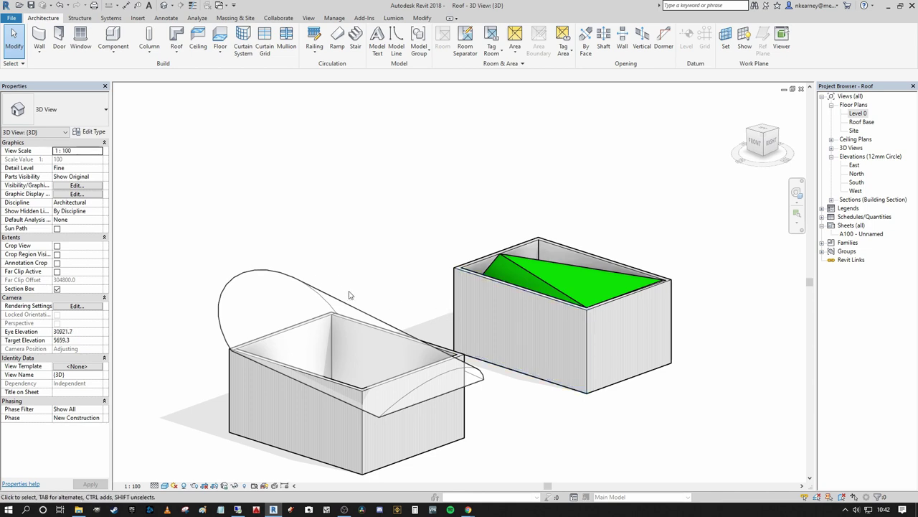
{"action": "middle_click_drag", "start_coordinate": [350, 295], "coordinate": [472, 287], "text": "shift"}
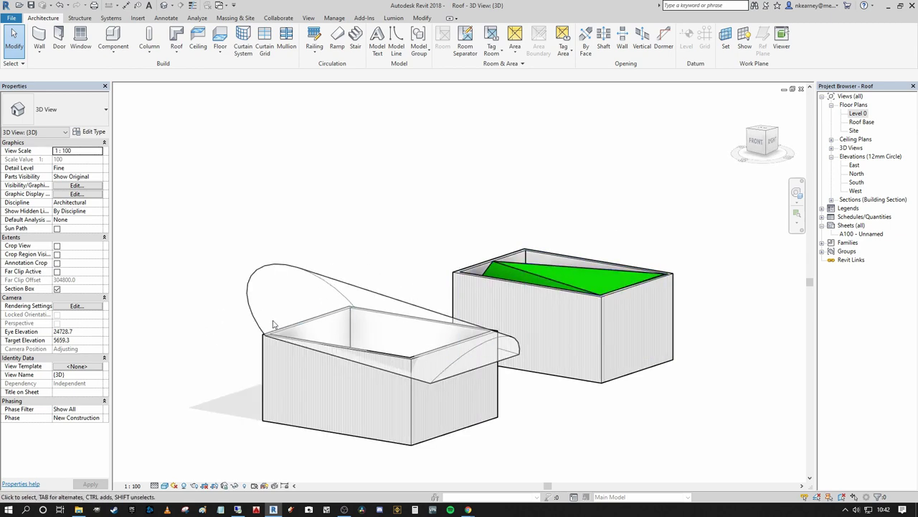
{"action": "middle_click_drag", "start_coordinate": [352, 261], "coordinate": [371, 265], "text": "shift"}
{"action": "middle_click_drag", "start_coordinate": [308, 269], "coordinate": [340, 251]}
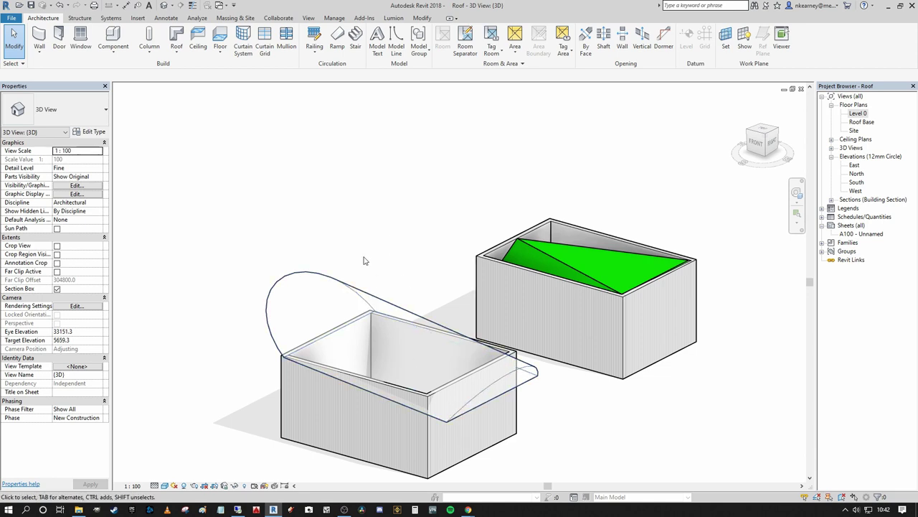
- Create a Roof_Generic-125mm roof by face on the curved mass, with the picked faces location at Faces at Bottom of the Roof
{"action": "left_click", "coordinate": [176, 44]}
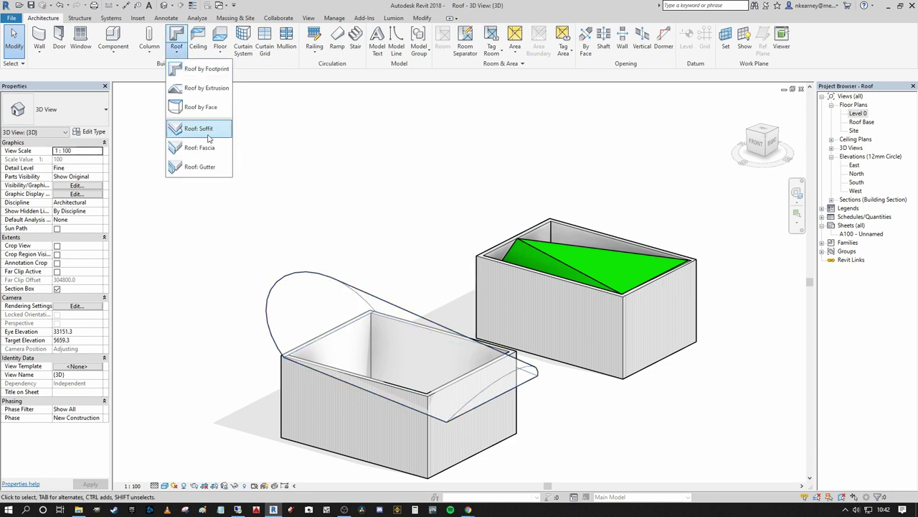
{"action": "left_click", "coordinate": [201, 109]}
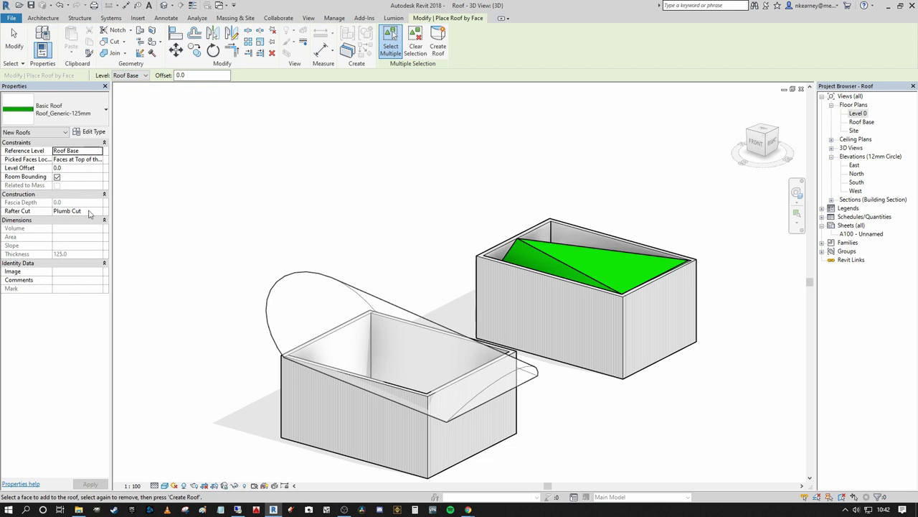
{"action": "left_click", "coordinate": [98, 158]}
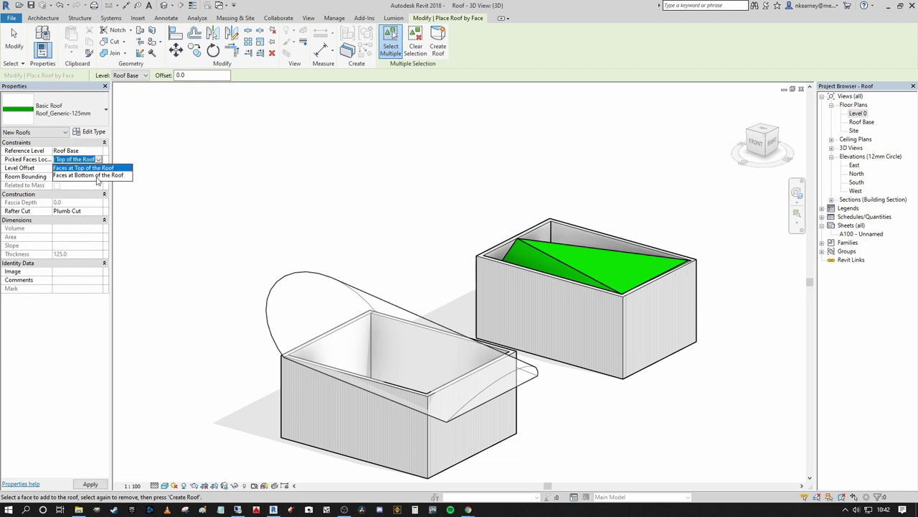
{"action": "left_click", "coordinate": [95, 175]}
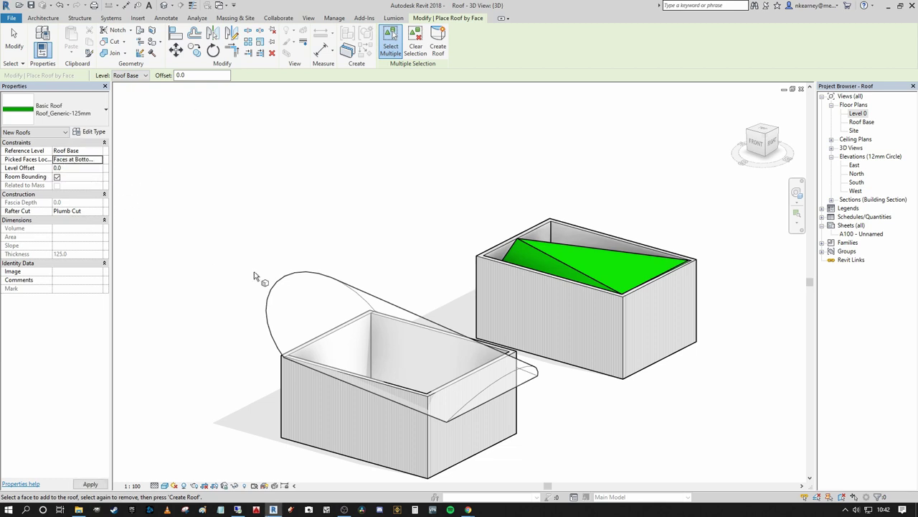
{"action": "left_click", "coordinate": [295, 279]}
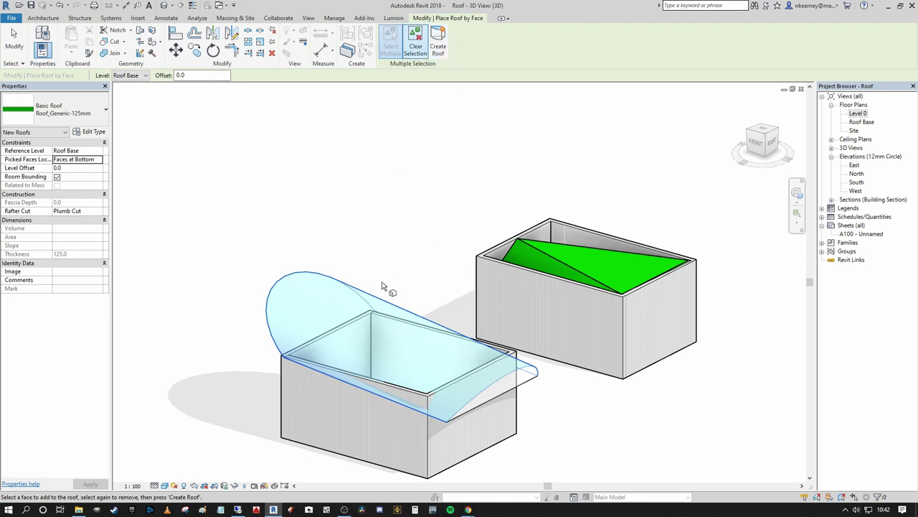
{"action": "left_click", "coordinate": [439, 45]}
{"action": "middle_click_drag", "start_coordinate": [374, 238], "coordinate": [412, 324], "text": "shift"}
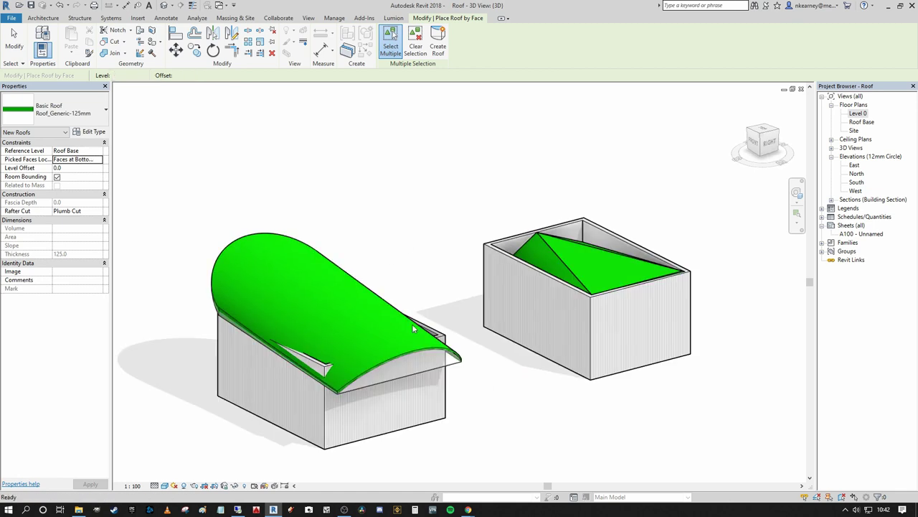
{"action": "key", "text": "Escape"}
{"action": "key", "text": "Escape"}
{"action": "key", "text": "v"}
{"action": "key", "text": "g"}
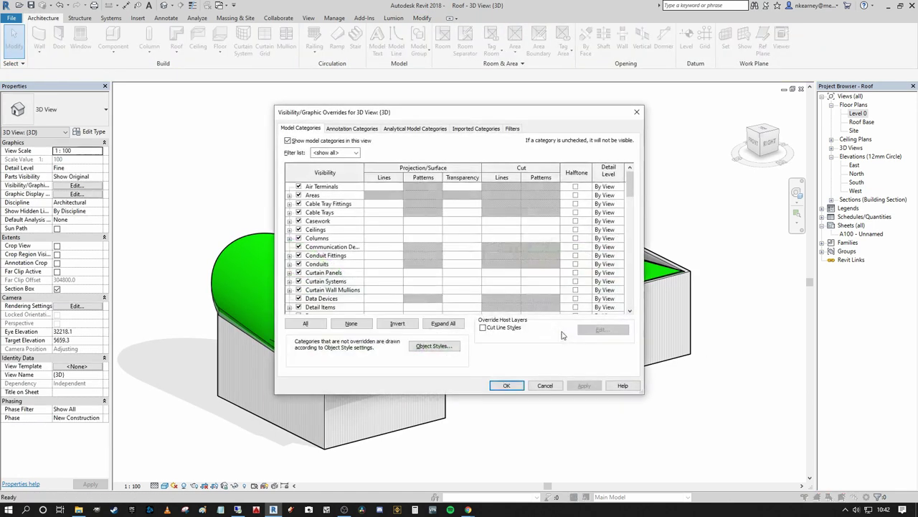
{"action": "key", "text": "m"}
{"action": "left_click", "coordinate": [636, 112]}
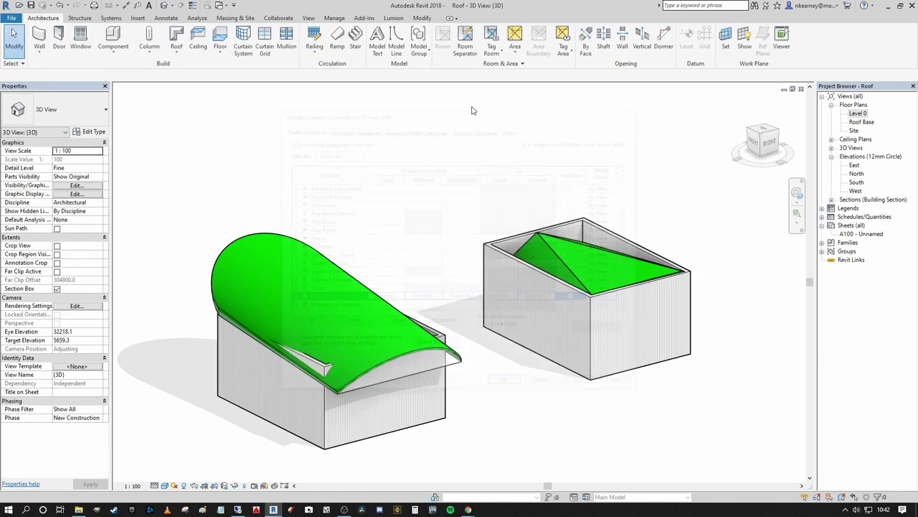
- Hide the masses in the 3D view by setting mass display to Show Mass by View Settings
{"action": "left_click", "coordinate": [235, 17]}
{"action": "left_click", "coordinate": [71, 47]}
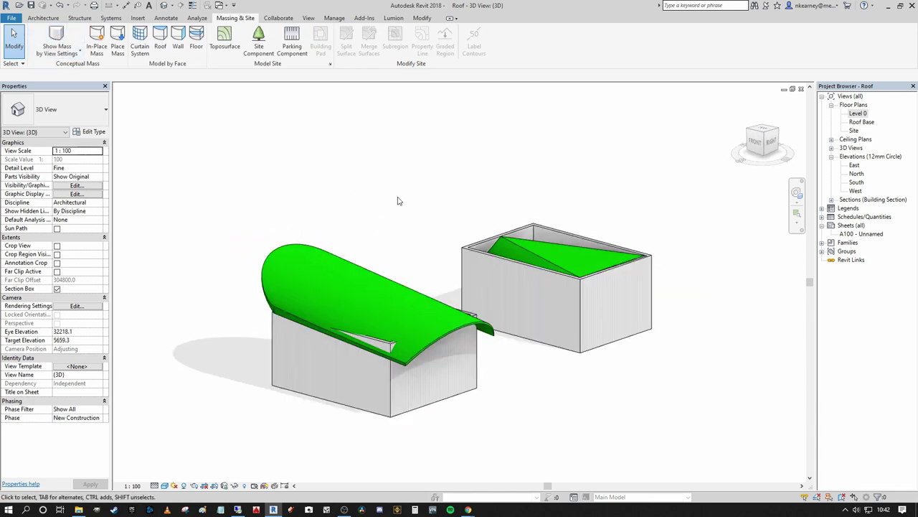
- Attach the tops of all four walls under the curved roof to that roof and check the fit around the building
{"action": "scroll", "coordinate": [394, 203], "scroll_direction": "down", "scroll_amount": 3}
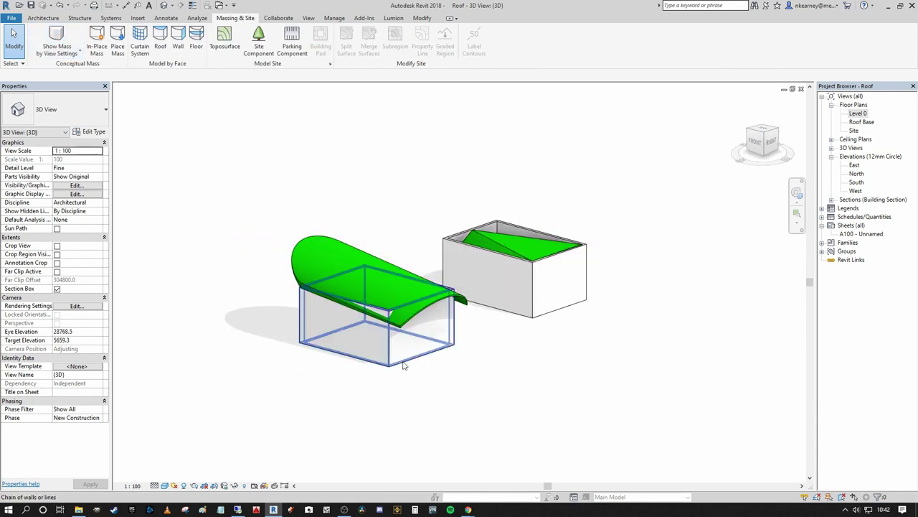
{"action": "left_click", "coordinate": [403, 366]}
{"action": "scroll", "coordinate": [431, 355], "scroll_direction": "up", "scroll_amount": 2}
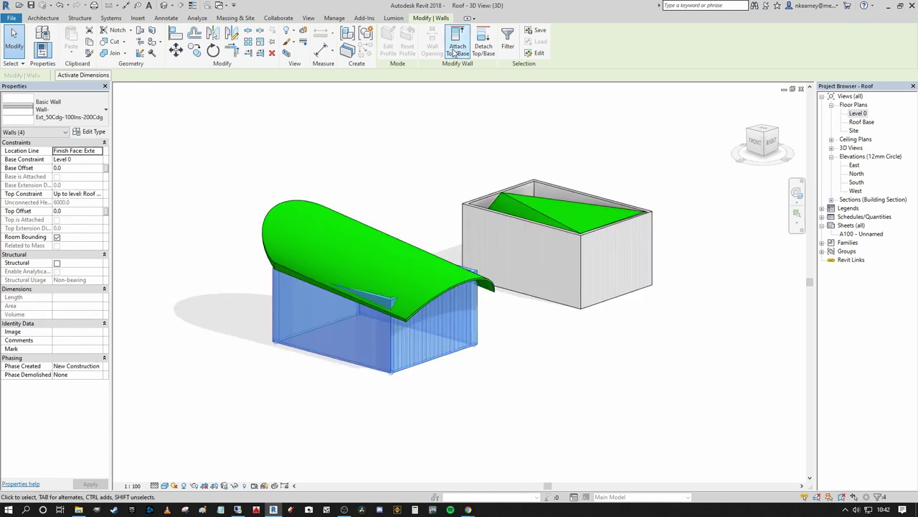
{"action": "left_click", "coordinate": [454, 49]}
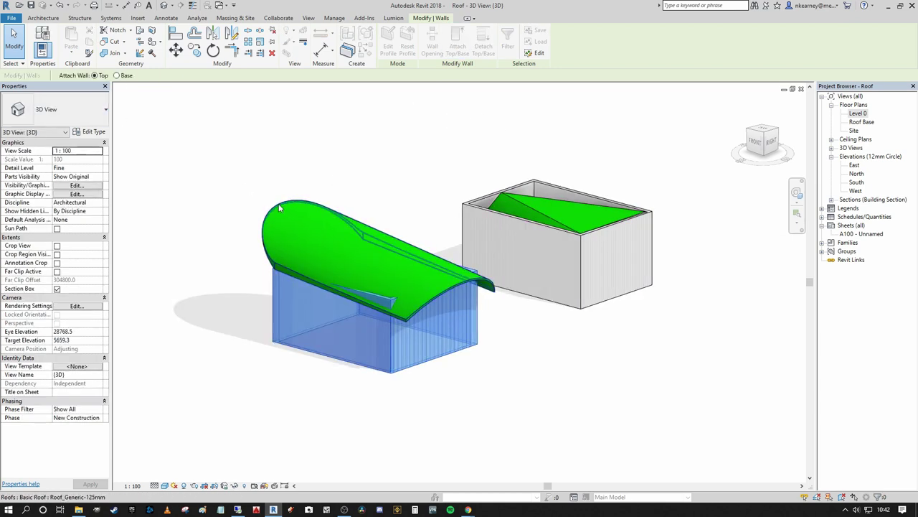
{"action": "left_click", "coordinate": [279, 206]}
{"action": "left_click", "coordinate": [338, 158]}
{"action": "middle_click_drag", "start_coordinate": [375, 168], "coordinate": [539, 163], "text": "shift"}
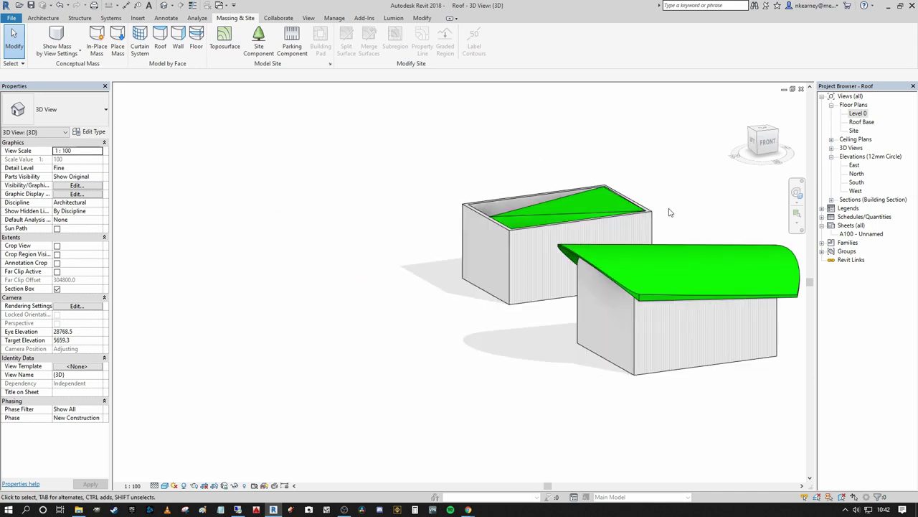
{"action": "middle_click_drag", "start_coordinate": [669, 213], "coordinate": [440, 294], "text": "shift"}
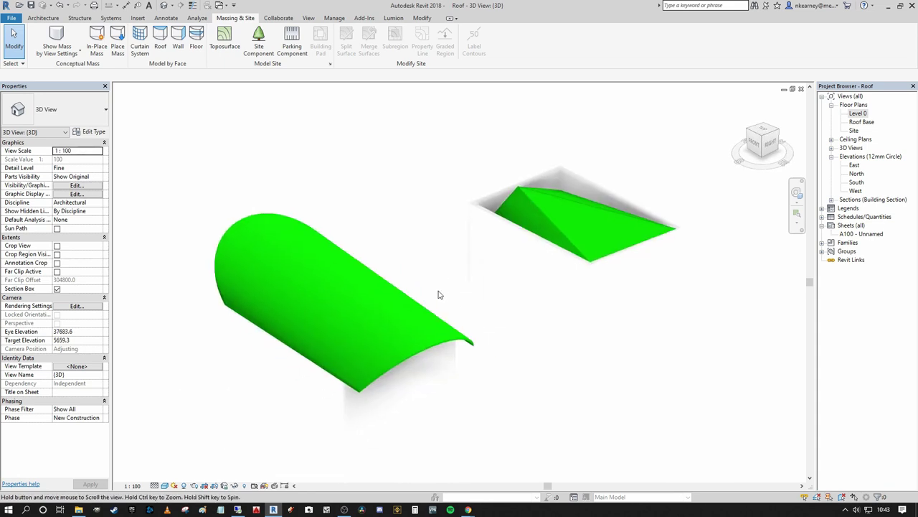
- Change the 3D view's visual style to Hidden Line
{"action": "left_click", "coordinate": [164, 486]}
{"action": "left_click", "coordinate": [185, 449]}
{"action": "scroll", "coordinate": [245, 398], "scroll_direction": "down", "scroll_amount": 1}
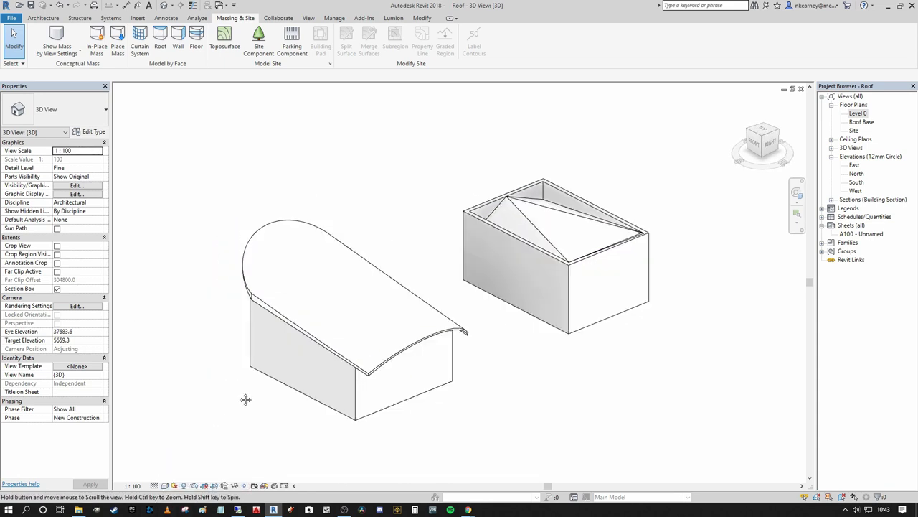
- Examine the finished curved and faceted roofs side by side in the 3D view from different angles
{"action": "middle_click_drag", "start_coordinate": [267, 390], "coordinate": [269, 371], "text": "shift"}
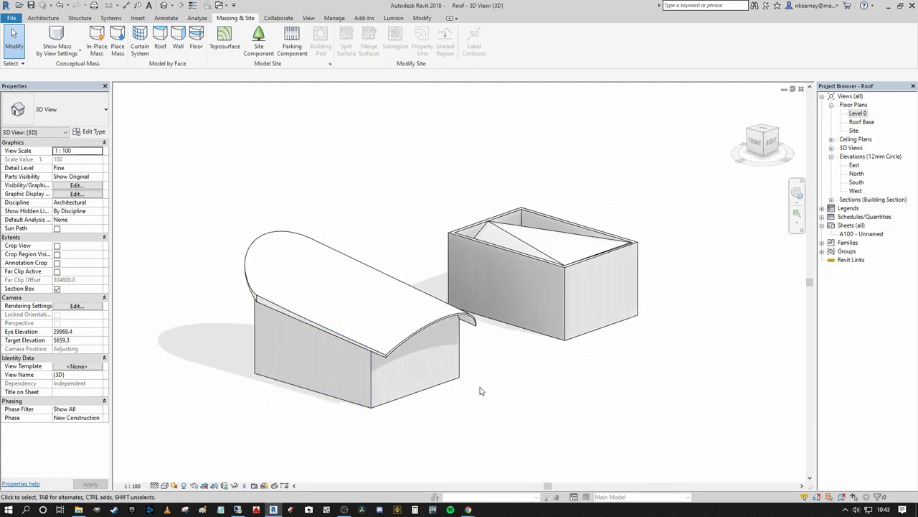
{"action": "middle_click_drag", "start_coordinate": [539, 344], "coordinate": [526, 381]}
{"action": "middle_click_drag", "start_coordinate": [589, 377], "coordinate": [641, 366], "text": "shift"}
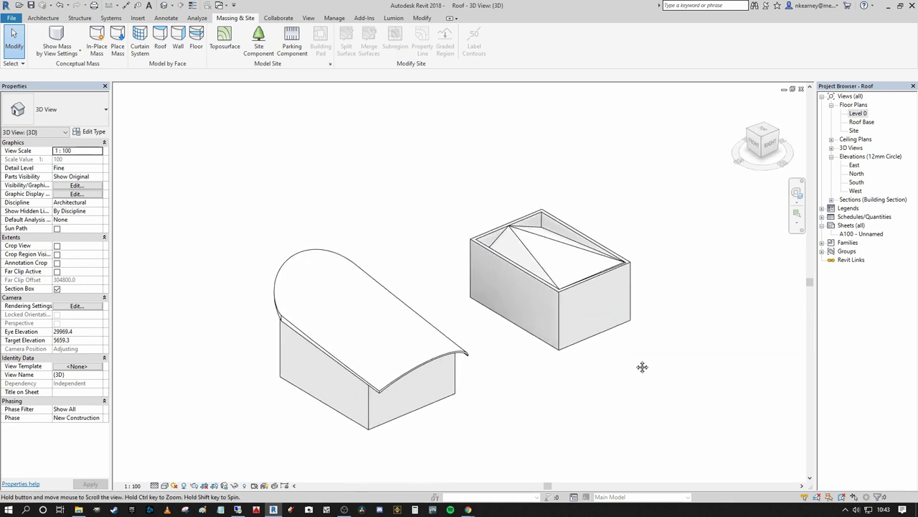
{"action": "mouse_move", "coordinate": [532, 391]}
{"action": "middle_mouse_down"}
{"action": "mouse_move", "coordinate": [558, 369]}
{"action": "mouse_move", "coordinate": [539, 353]}
{"action": "mouse_move", "coordinate": [544, 371]}
{"action": "mouse_move", "coordinate": [532, 375]}
{"action": "middle_mouse_up"}
{"action": "scroll", "coordinate": [541, 353], "scroll_direction": "up", "scroll_amount": 2}
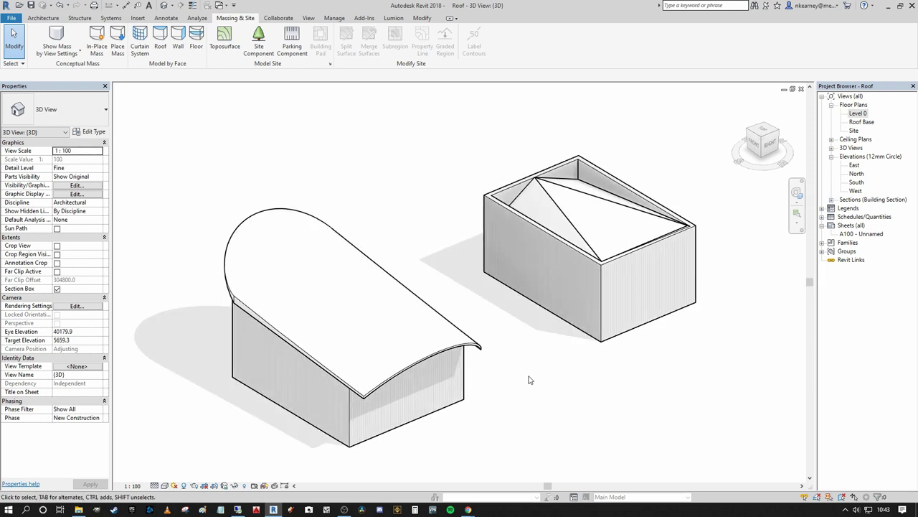
{"action": "middle_click_drag", "start_coordinate": [497, 342], "coordinate": [527, 324]}
{"action": "middle_click_drag", "start_coordinate": [494, 227], "coordinate": [487, 257]}
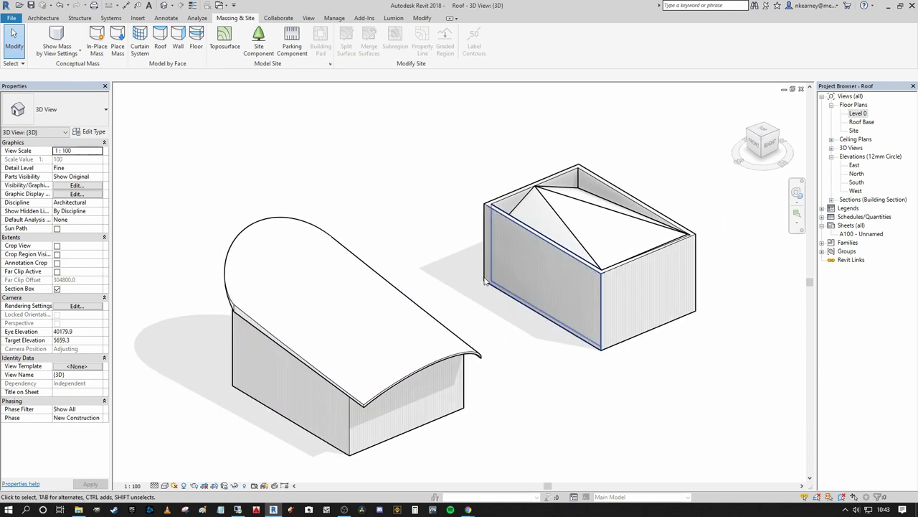
{"action": "scroll", "coordinate": [461, 281], "scroll_direction": "down", "scroll_amount": 1}
{"action": "middle_click_drag", "start_coordinate": [465, 289], "coordinate": [466, 299]}
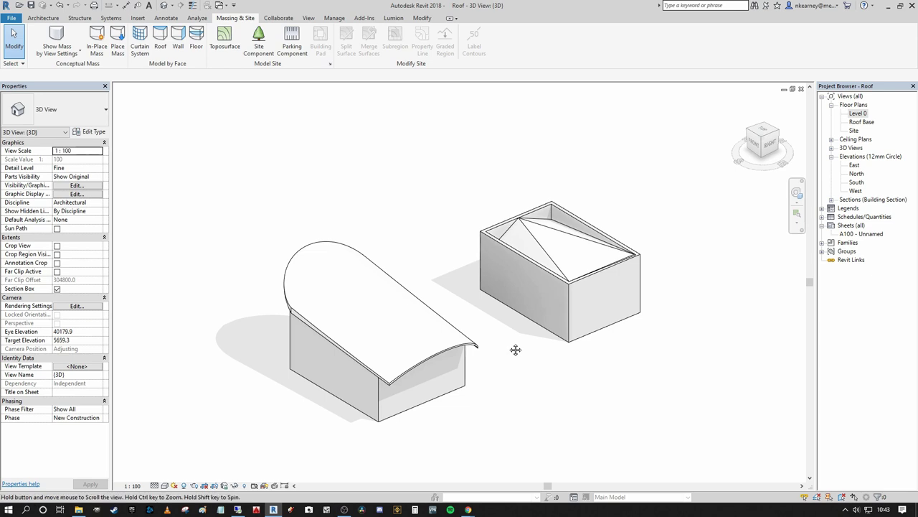
{"action": "middle_click_drag", "start_coordinate": [516, 350], "coordinate": [568, 366], "text": "shift"}
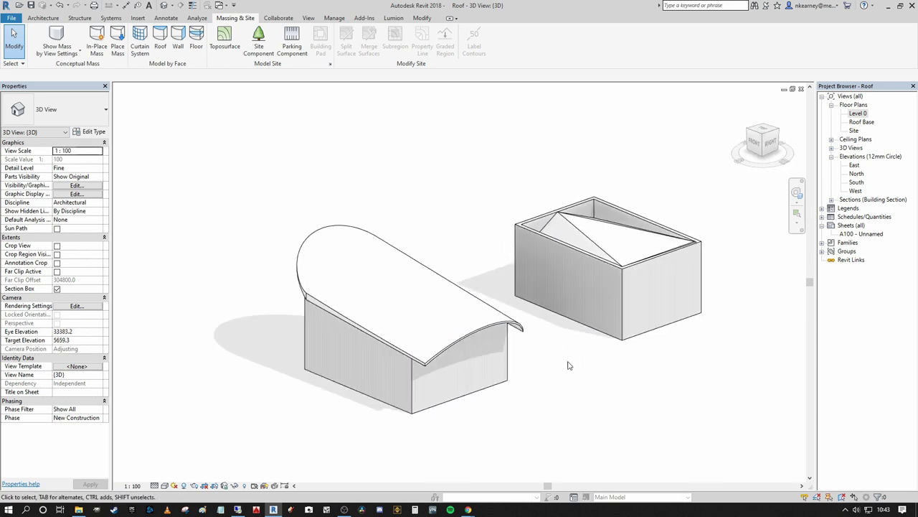
{"action": "middle_click_drag", "start_coordinate": [600, 298], "coordinate": [597, 317]}
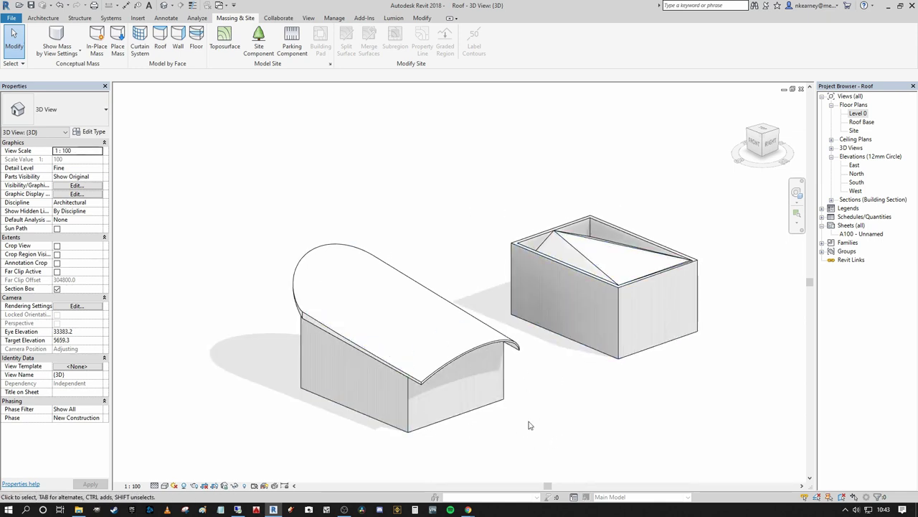
{"action": "mouse_move", "coordinate": [534, 420]}
{"action": "middle_mouse_down"}
{"action": "mouse_move", "coordinate": [547, 408]}
{"action": "mouse_move", "coordinate": [517, 426]}
{"action": "middle_mouse_up"}
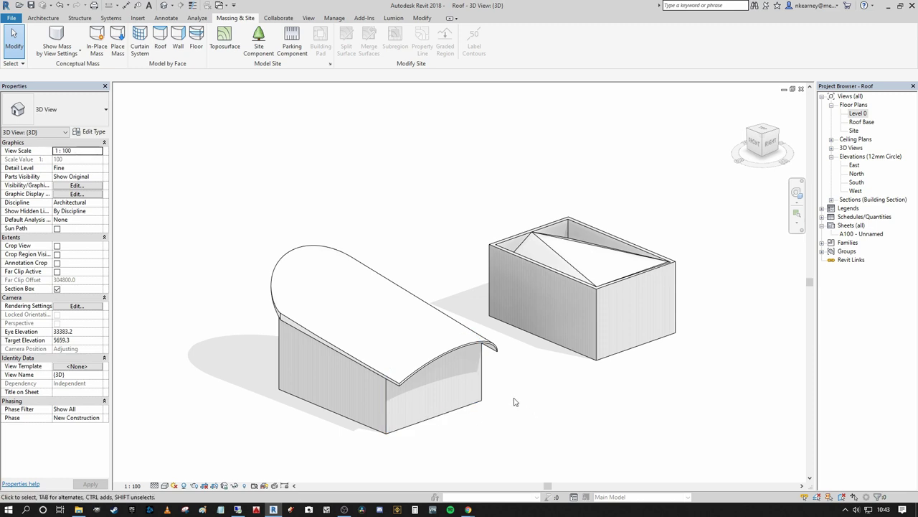
{"action": "middle_click_drag", "start_coordinate": [514, 402], "coordinate": [519, 387]}
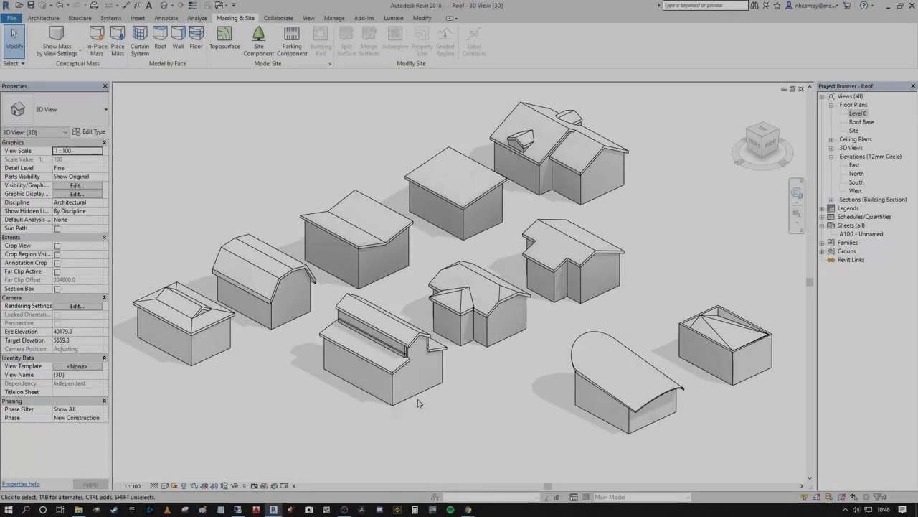
- Examine the complete set of roofed buildings together in the 3D view from several angles
{"action": "middle_click_drag", "start_coordinate": [359, 409], "coordinate": [395, 366], "text": "shift"}
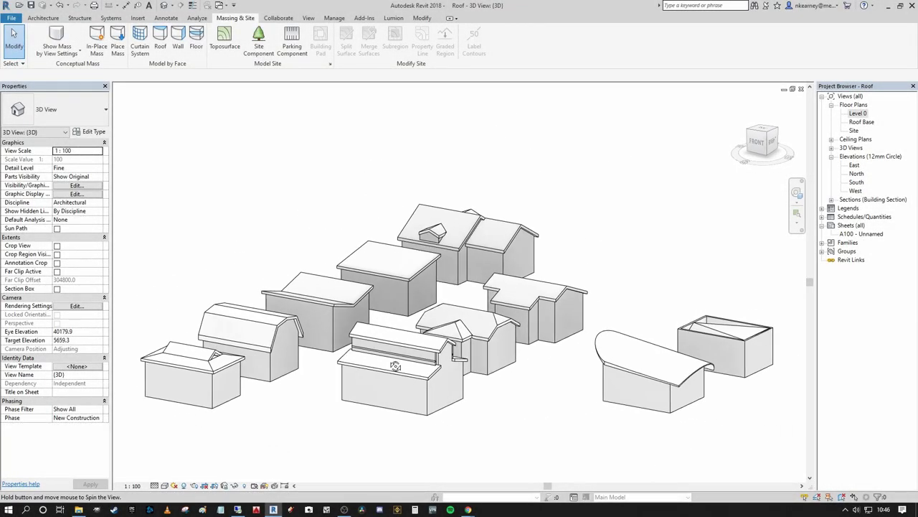
{"action": "scroll", "coordinate": [490, 343], "scroll_direction": "down", "scroll_amount": 3}
{"action": "middle_click_drag", "start_coordinate": [523, 353], "coordinate": [514, 408], "text": "shift"}
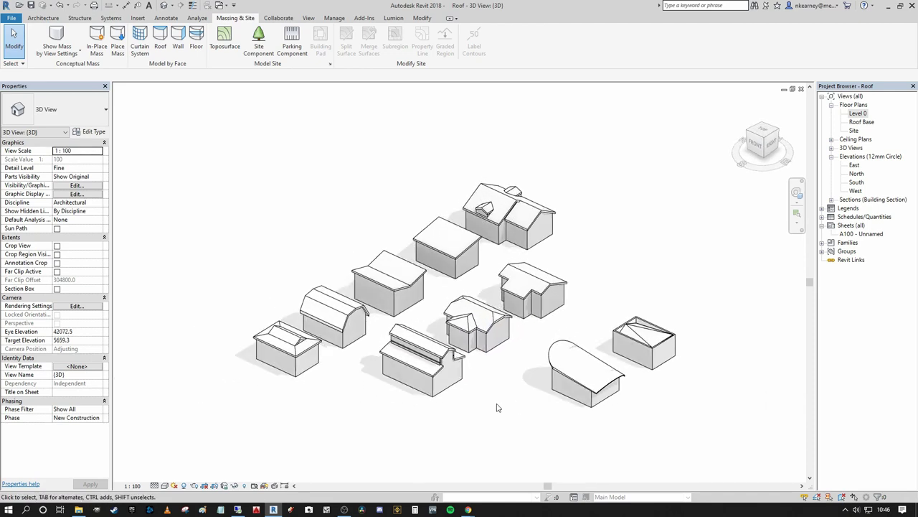
{"action": "middle_click_drag", "start_coordinate": [545, 382], "coordinate": [532, 423]}
{"action": "middle_click_drag", "start_coordinate": [456, 416], "coordinate": [557, 432], "text": "shift"}
{"action": "scroll", "coordinate": [558, 431], "scroll_direction": "up", "scroll_amount": 2}
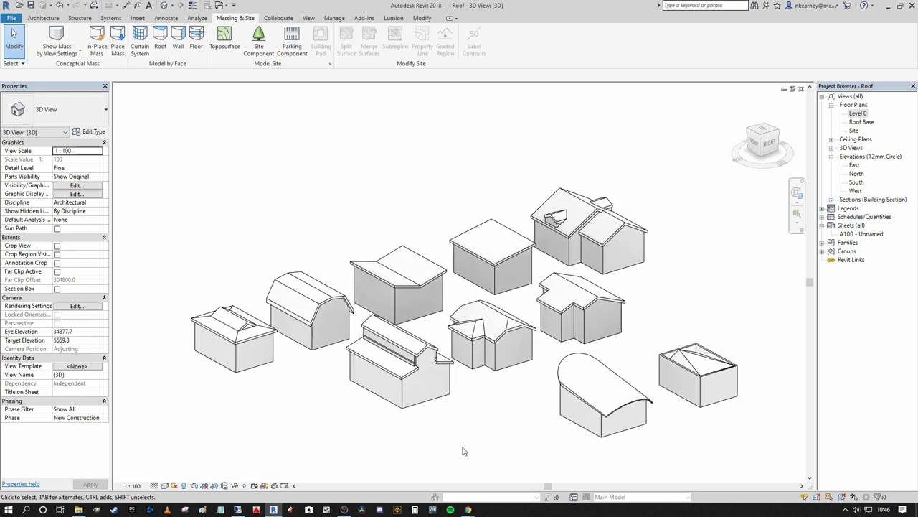
{"action": "scroll", "coordinate": [623, 437], "scroll_direction": "up", "scroll_amount": 1}
{"action": "middle_click_drag", "start_coordinate": [624, 437], "coordinate": [590, 449]}
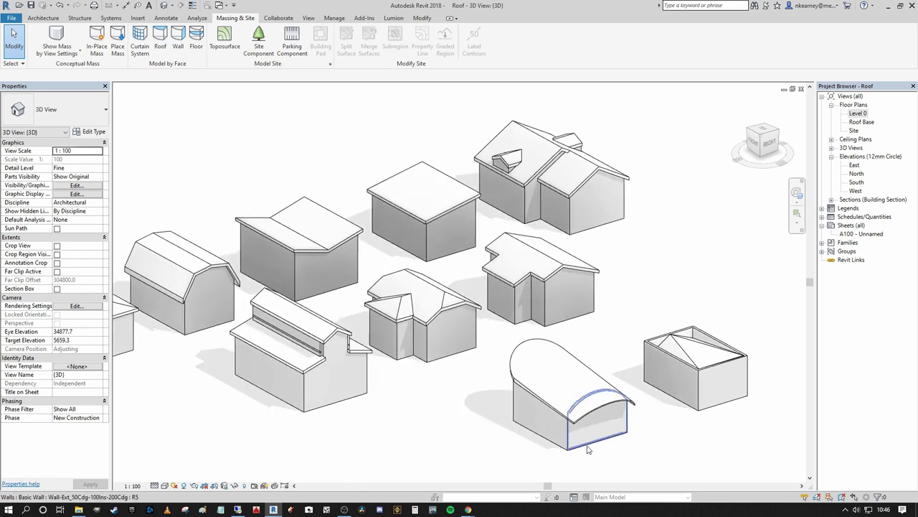
{"action": "scroll", "coordinate": [591, 449], "scroll_direction": "down", "scroll_amount": 1}
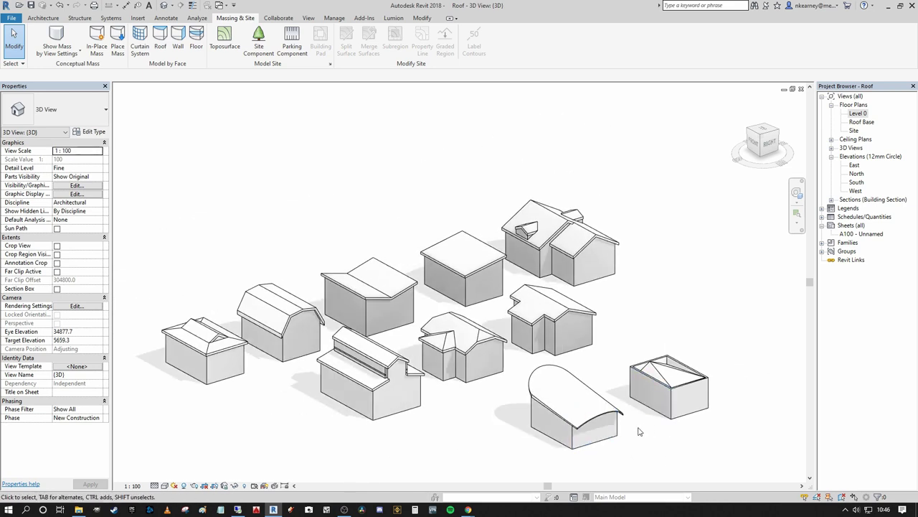
{"action": "middle_click_drag", "start_coordinate": [629, 420], "coordinate": [645, 320]}
{"action": "middle_click_drag", "start_coordinate": [676, 288], "coordinate": [662, 325]}
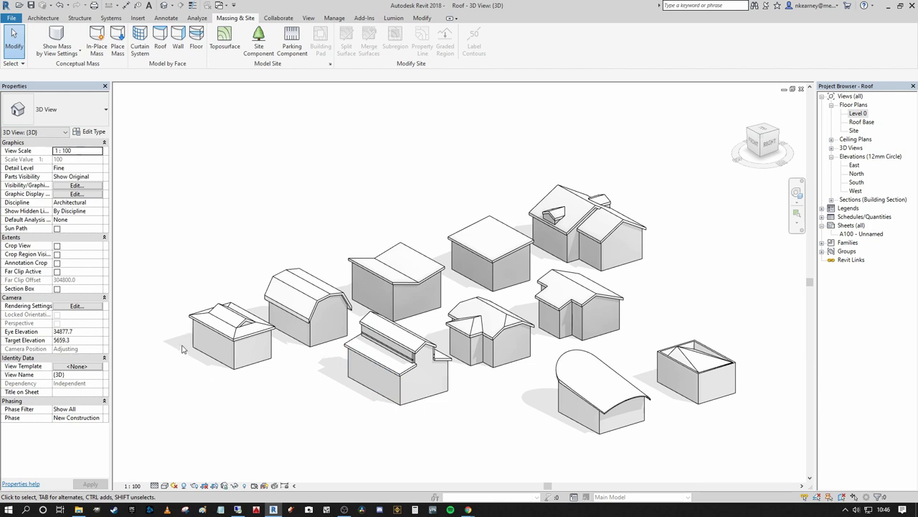
- Inspect the conventional roof types up close, from the gambrel roof across to the gabled roof with dormers
{"action": "scroll", "coordinate": [310, 338], "scroll_direction": "up", "scroll_amount": 5}
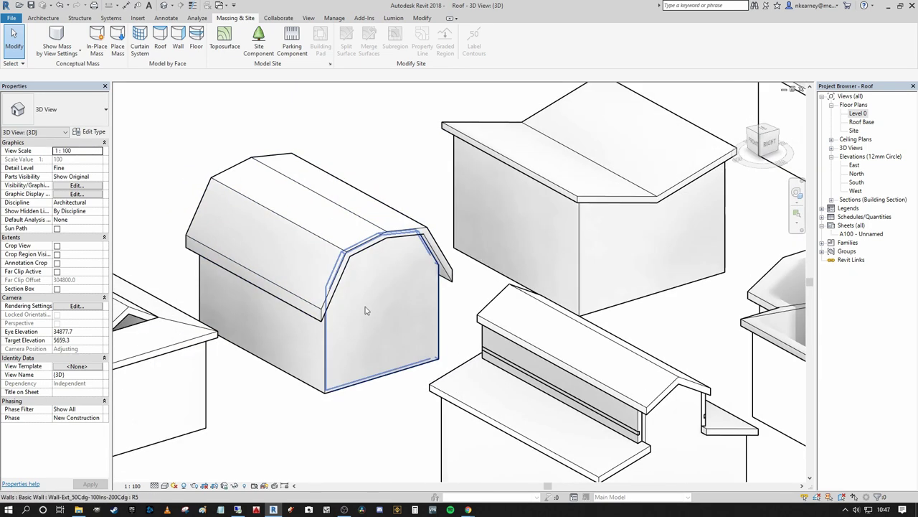
{"action": "middle_click_drag", "start_coordinate": [417, 325], "coordinate": [381, 381]}
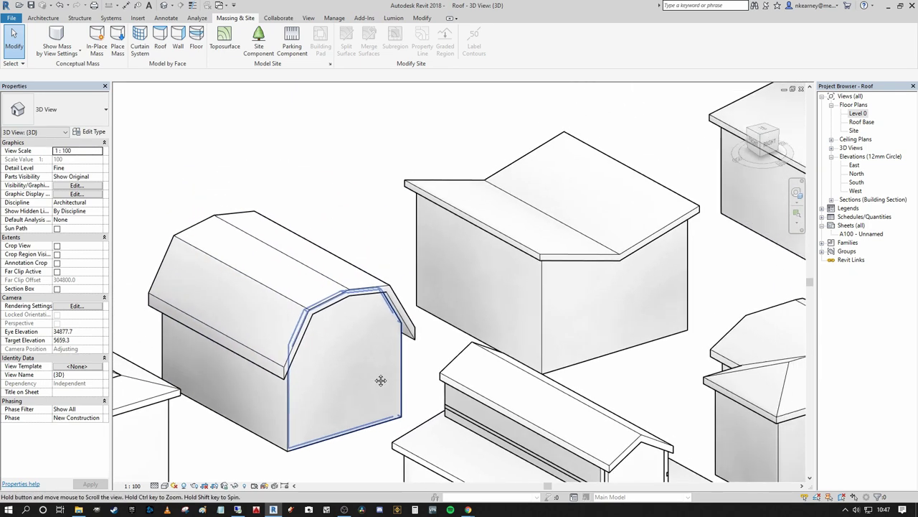
{"action": "scroll", "coordinate": [459, 352], "scroll_direction": "down", "scroll_amount": 2}
{"action": "middle_click_drag", "start_coordinate": [599, 367], "coordinate": [476, 348]}
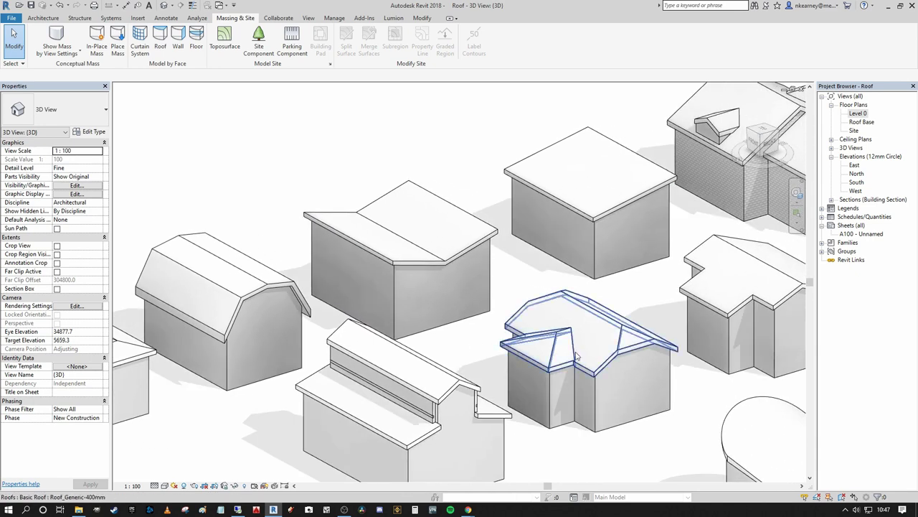
{"action": "middle_click_drag", "start_coordinate": [639, 314], "coordinate": [436, 319]}
{"action": "scroll", "coordinate": [551, 320], "scroll_direction": "down", "scroll_amount": 1}
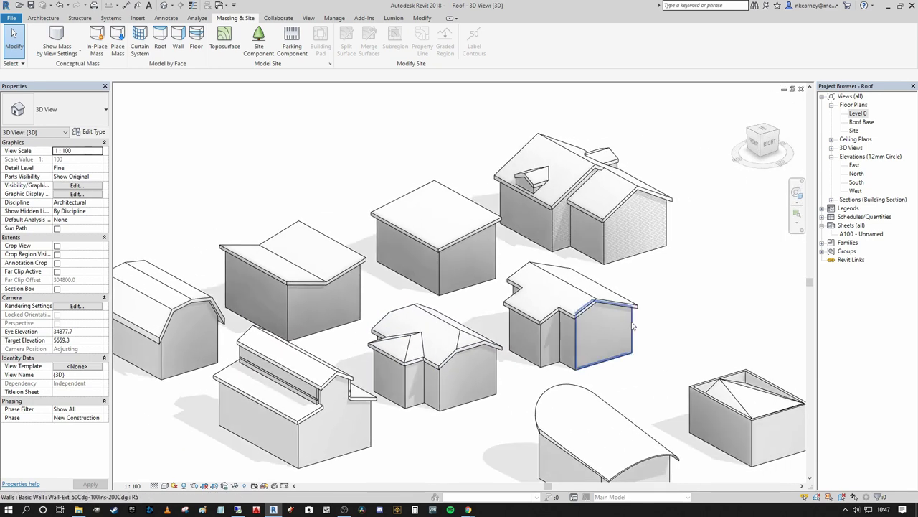
{"action": "scroll", "coordinate": [677, 328], "scroll_direction": "down", "scroll_amount": 3}
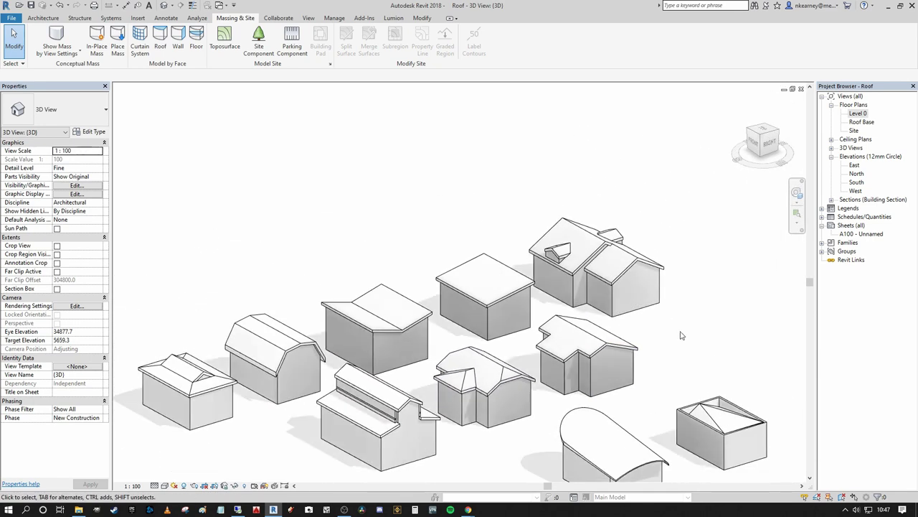
{"action": "scroll", "coordinate": [656, 303], "scroll_direction": "up", "scroll_amount": 2}
{"action": "middle_click_drag", "start_coordinate": [609, 301], "coordinate": [649, 292]}
{"action": "scroll", "coordinate": [623, 188], "scroll_direction": "up", "scroll_amount": 2}
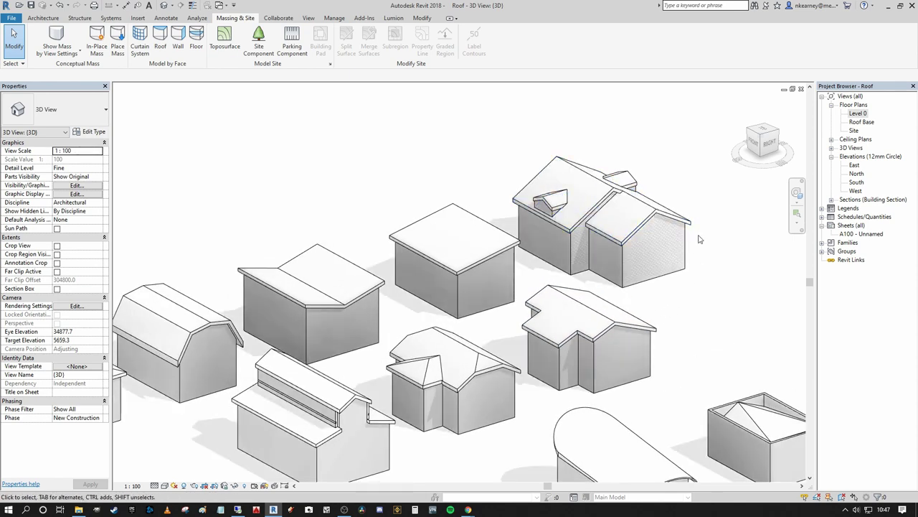
{"action": "middle_click_drag", "start_coordinate": [716, 305], "coordinate": [643, 292]}
{"action": "scroll", "coordinate": [632, 290], "scroll_direction": "down", "scroll_amount": 2}
- Inspect the curved roof and the faceted roof behind its parapet walls at close range beside the neighbouring roofs
{"action": "scroll", "coordinate": [691, 381], "scroll_direction": "up", "scroll_amount": 4}
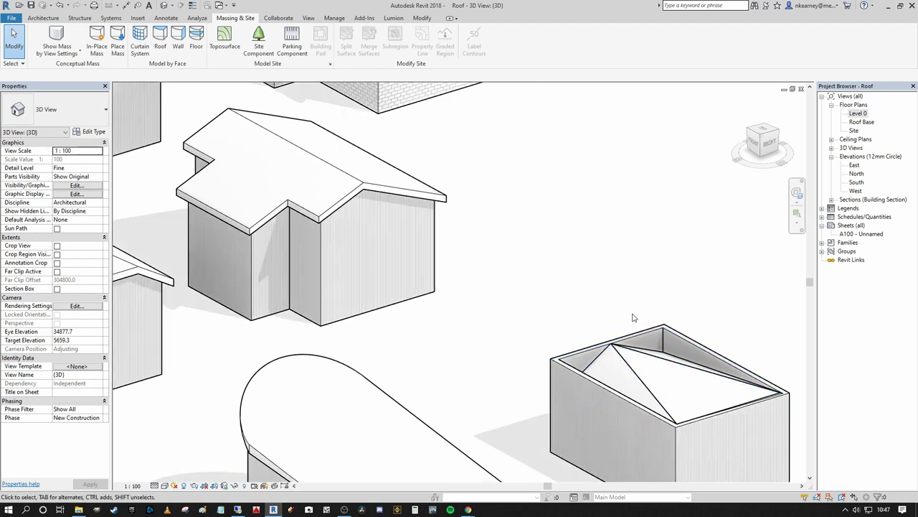
{"action": "scroll", "coordinate": [596, 317], "scroll_direction": "down", "scroll_amount": 3}
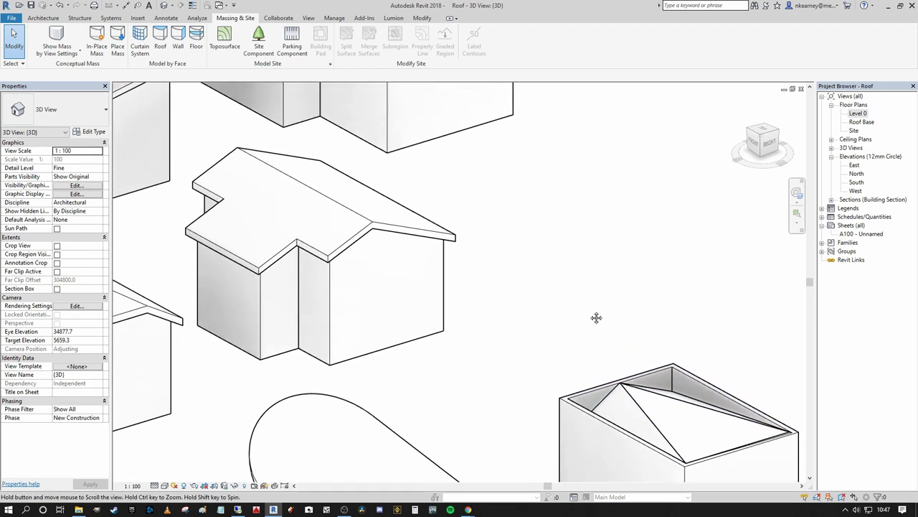
{"action": "scroll", "coordinate": [593, 310], "scroll_direction": "down", "scroll_amount": 1}
{"action": "middle_click_drag", "start_coordinate": [593, 310], "coordinate": [722, 290]}
{"action": "scroll", "coordinate": [722, 290], "scroll_direction": "down", "scroll_amount": 1}
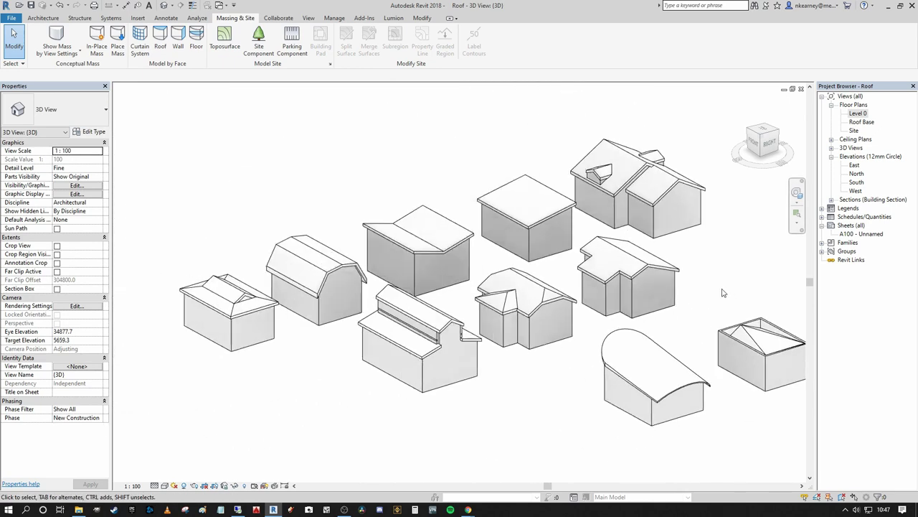
{"action": "middle_click_drag", "start_coordinate": [656, 289], "coordinate": [573, 278]}
{"action": "scroll", "coordinate": [656, 337], "scroll_direction": "up", "scroll_amount": 3}
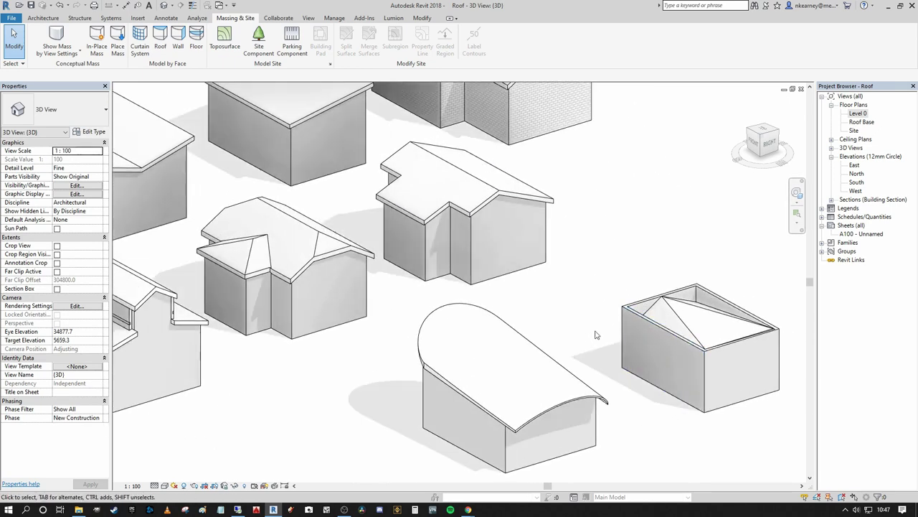
{"action": "scroll", "coordinate": [668, 286], "scroll_direction": "up", "scroll_amount": 2}
{"action": "scroll", "coordinate": [675, 285], "scroll_direction": "up", "scroll_amount": 1}
{"action": "middle_click_drag", "start_coordinate": [676, 286], "coordinate": [585, 284]}
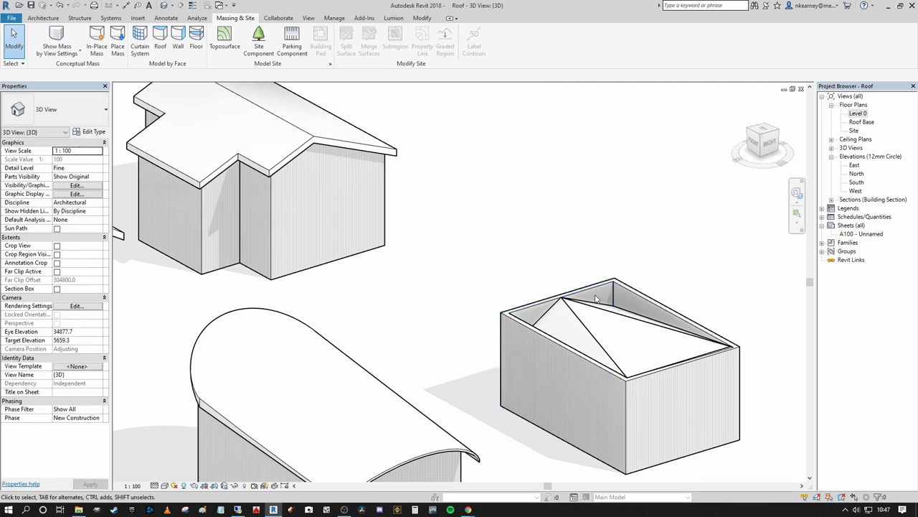
{"action": "scroll", "coordinate": [545, 280], "scroll_direction": "down", "scroll_amount": 5}
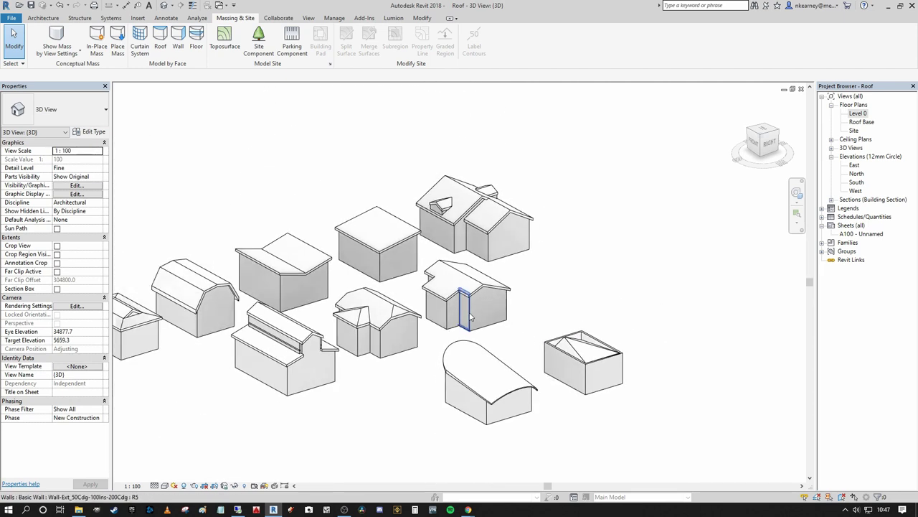
{"action": "middle_click_drag", "start_coordinate": [485, 320], "coordinate": [483, 300]}
{"action": "middle_click_drag", "start_coordinate": [543, 306], "coordinate": [639, 316]}
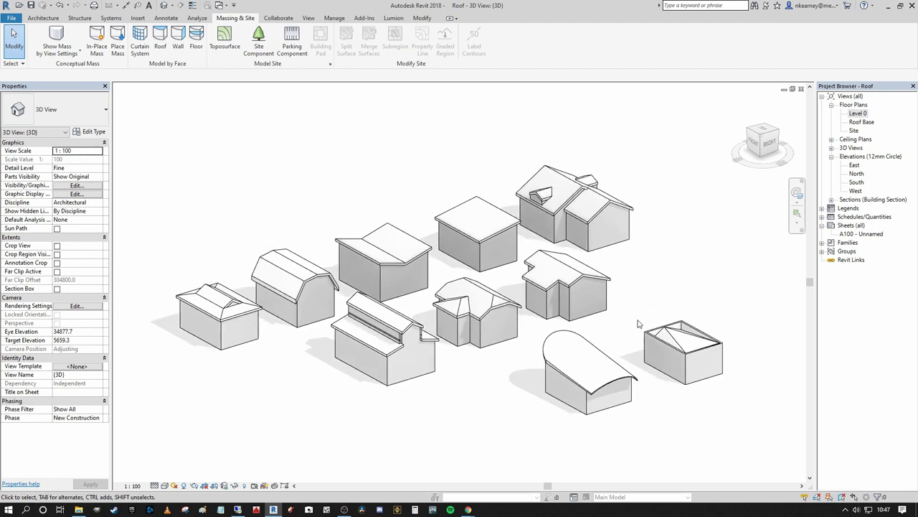
{"action": "mouse_move", "coordinate": [624, 317]}
{"action": "middle_mouse_down"}
{"action": "mouse_move", "coordinate": [631, 332]}
{"action": "mouse_move", "coordinate": [601, 328]}
{"action": "mouse_move", "coordinate": [631, 318]}
{"action": "middle_mouse_up"}
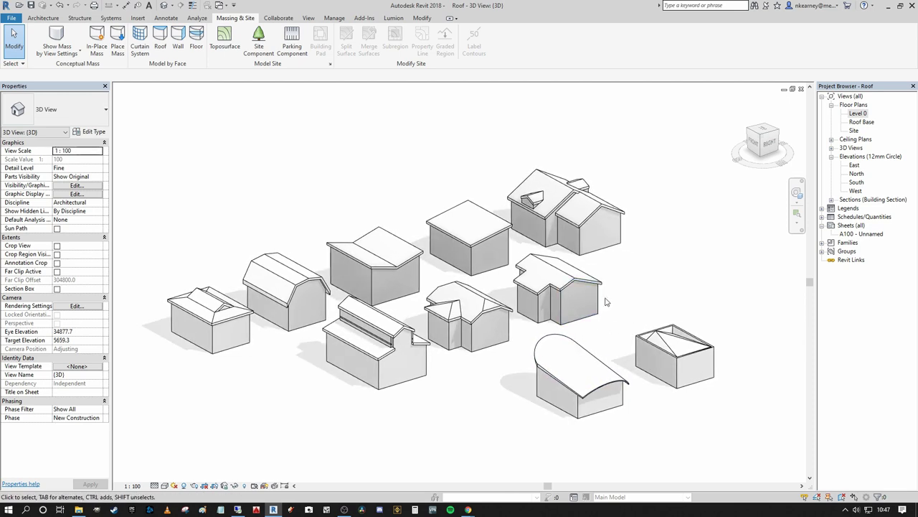
{"action": "mouse_move", "coordinate": [605, 302]}
{"action": "middle_mouse_down"}
{"action": "mouse_move", "coordinate": [613, 306]}
{"action": "mouse_move", "coordinate": [599, 299]}
{"action": "middle_mouse_up"}
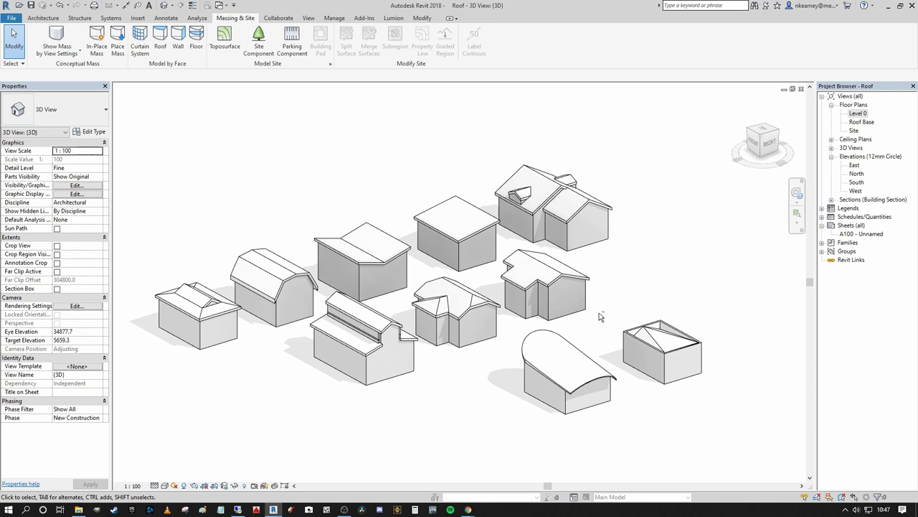
{"action": "middle_click_drag", "start_coordinate": [600, 317], "coordinate": [621, 332], "text": "shift"}
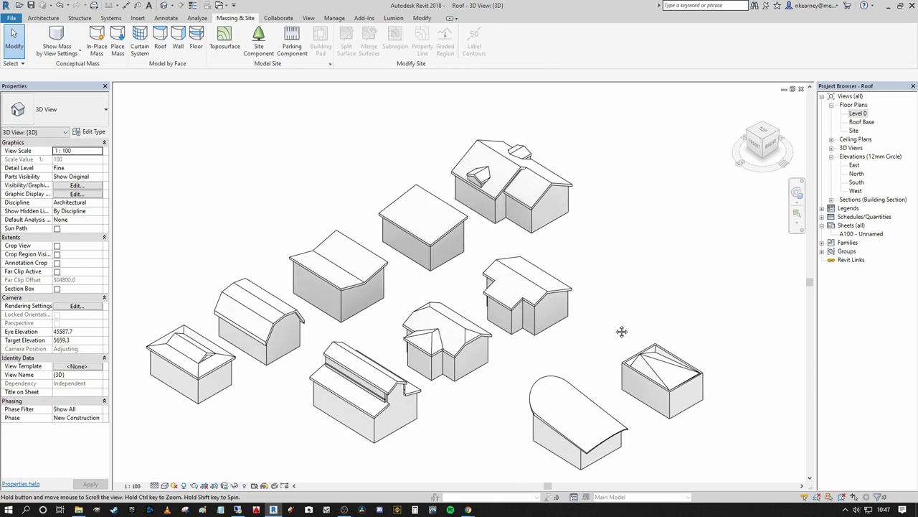